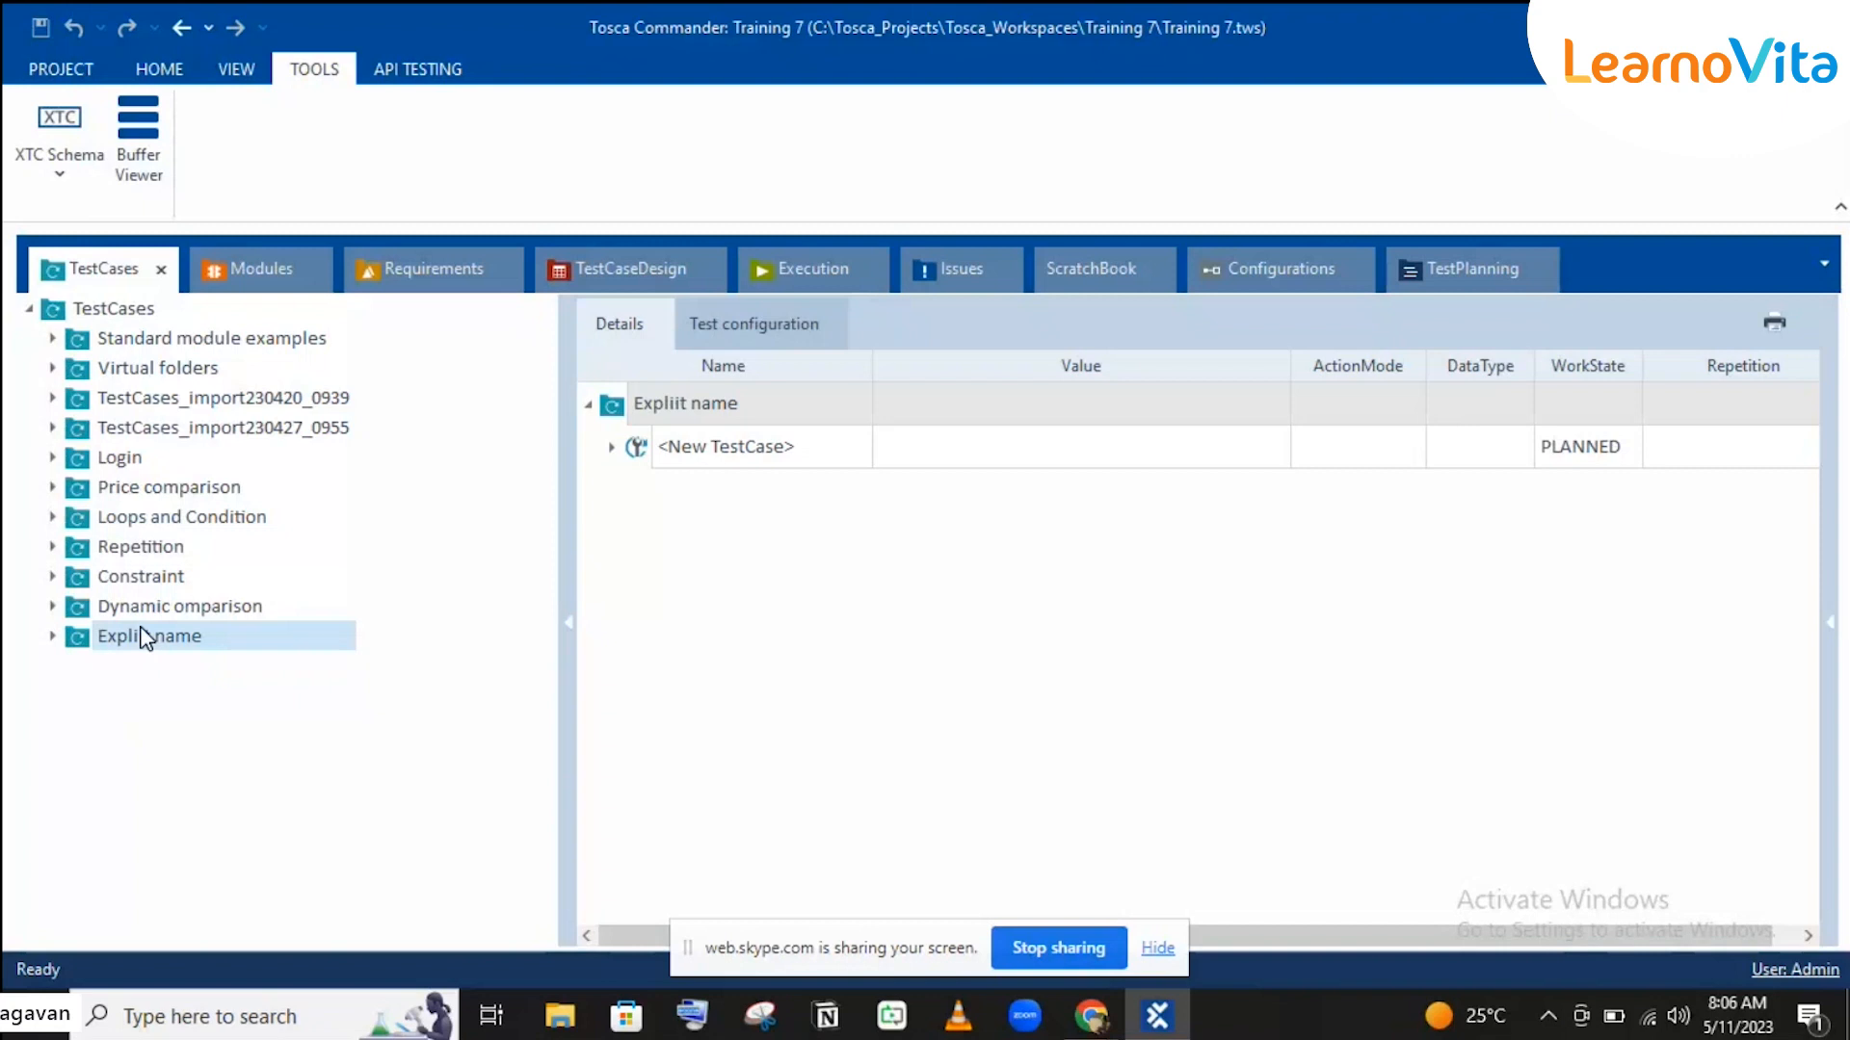
# Step: Switch to Chrome and view the Demo Web Shop page for building a cheap computer
pyautogui.click(102, 324)
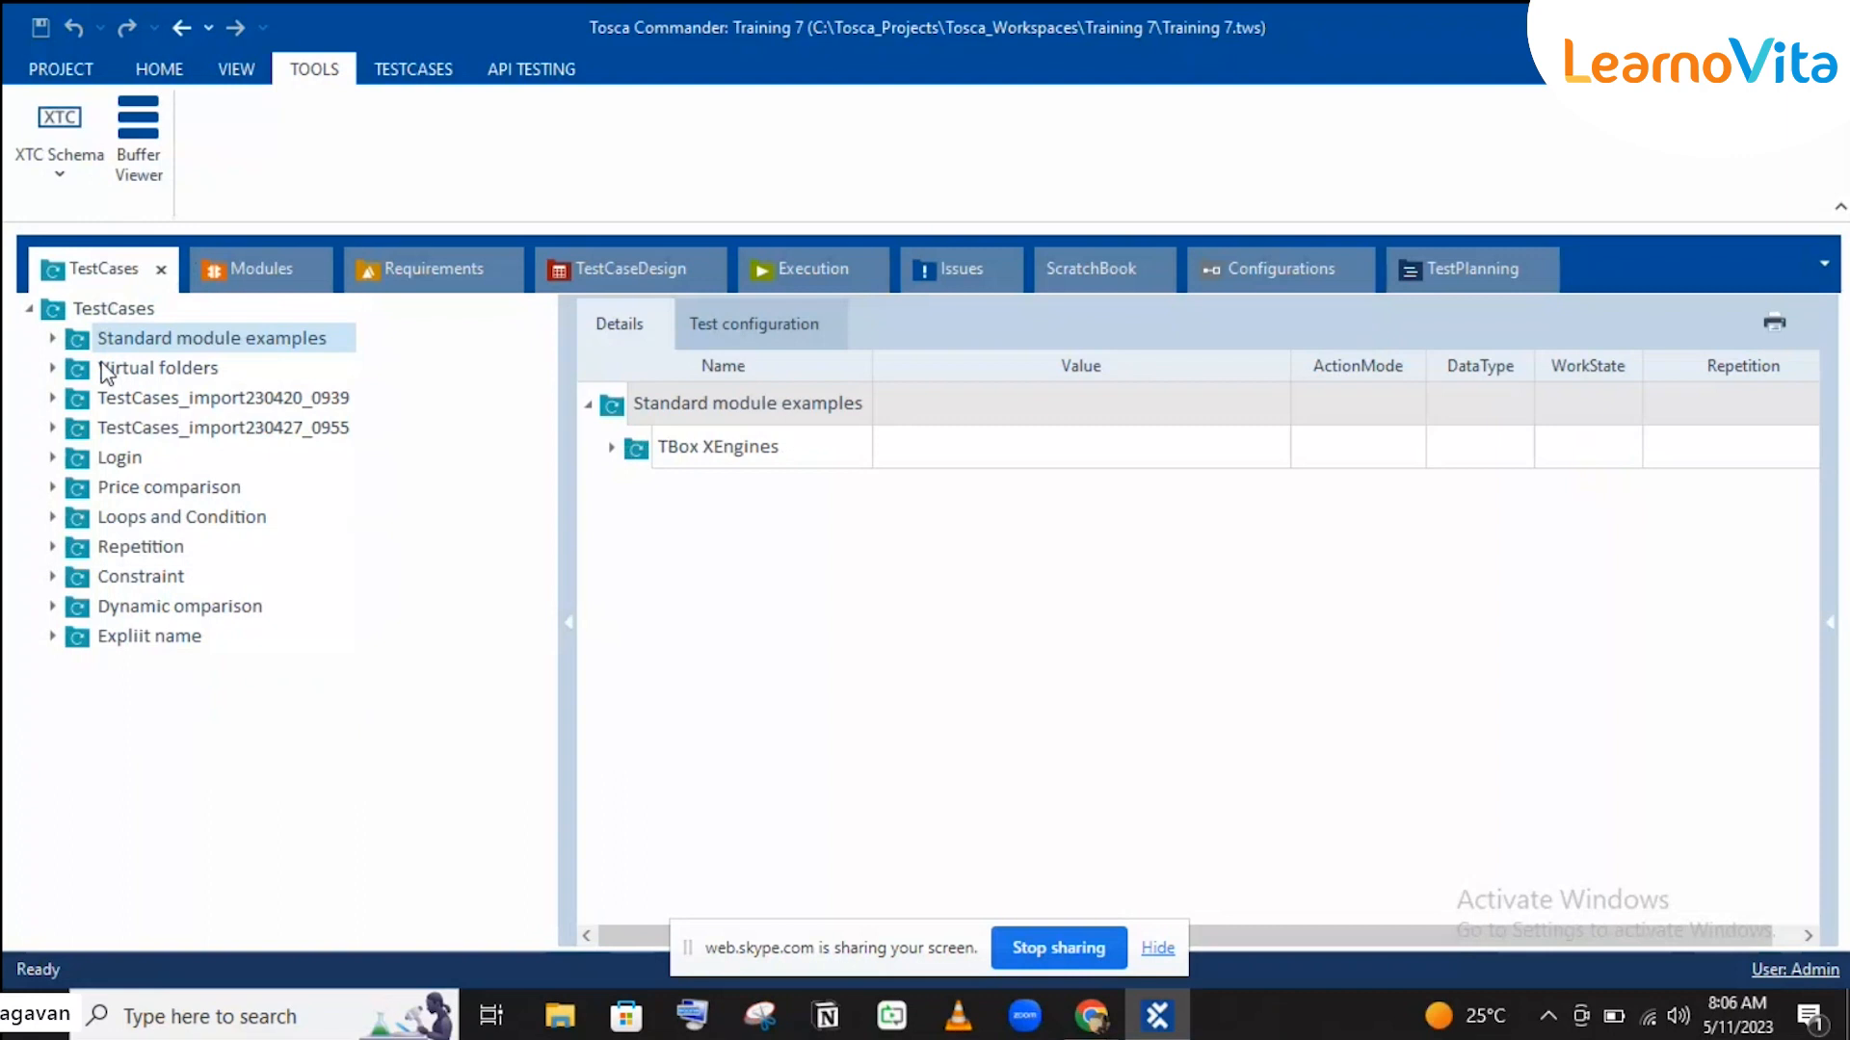
pyautogui.click(103, 306)
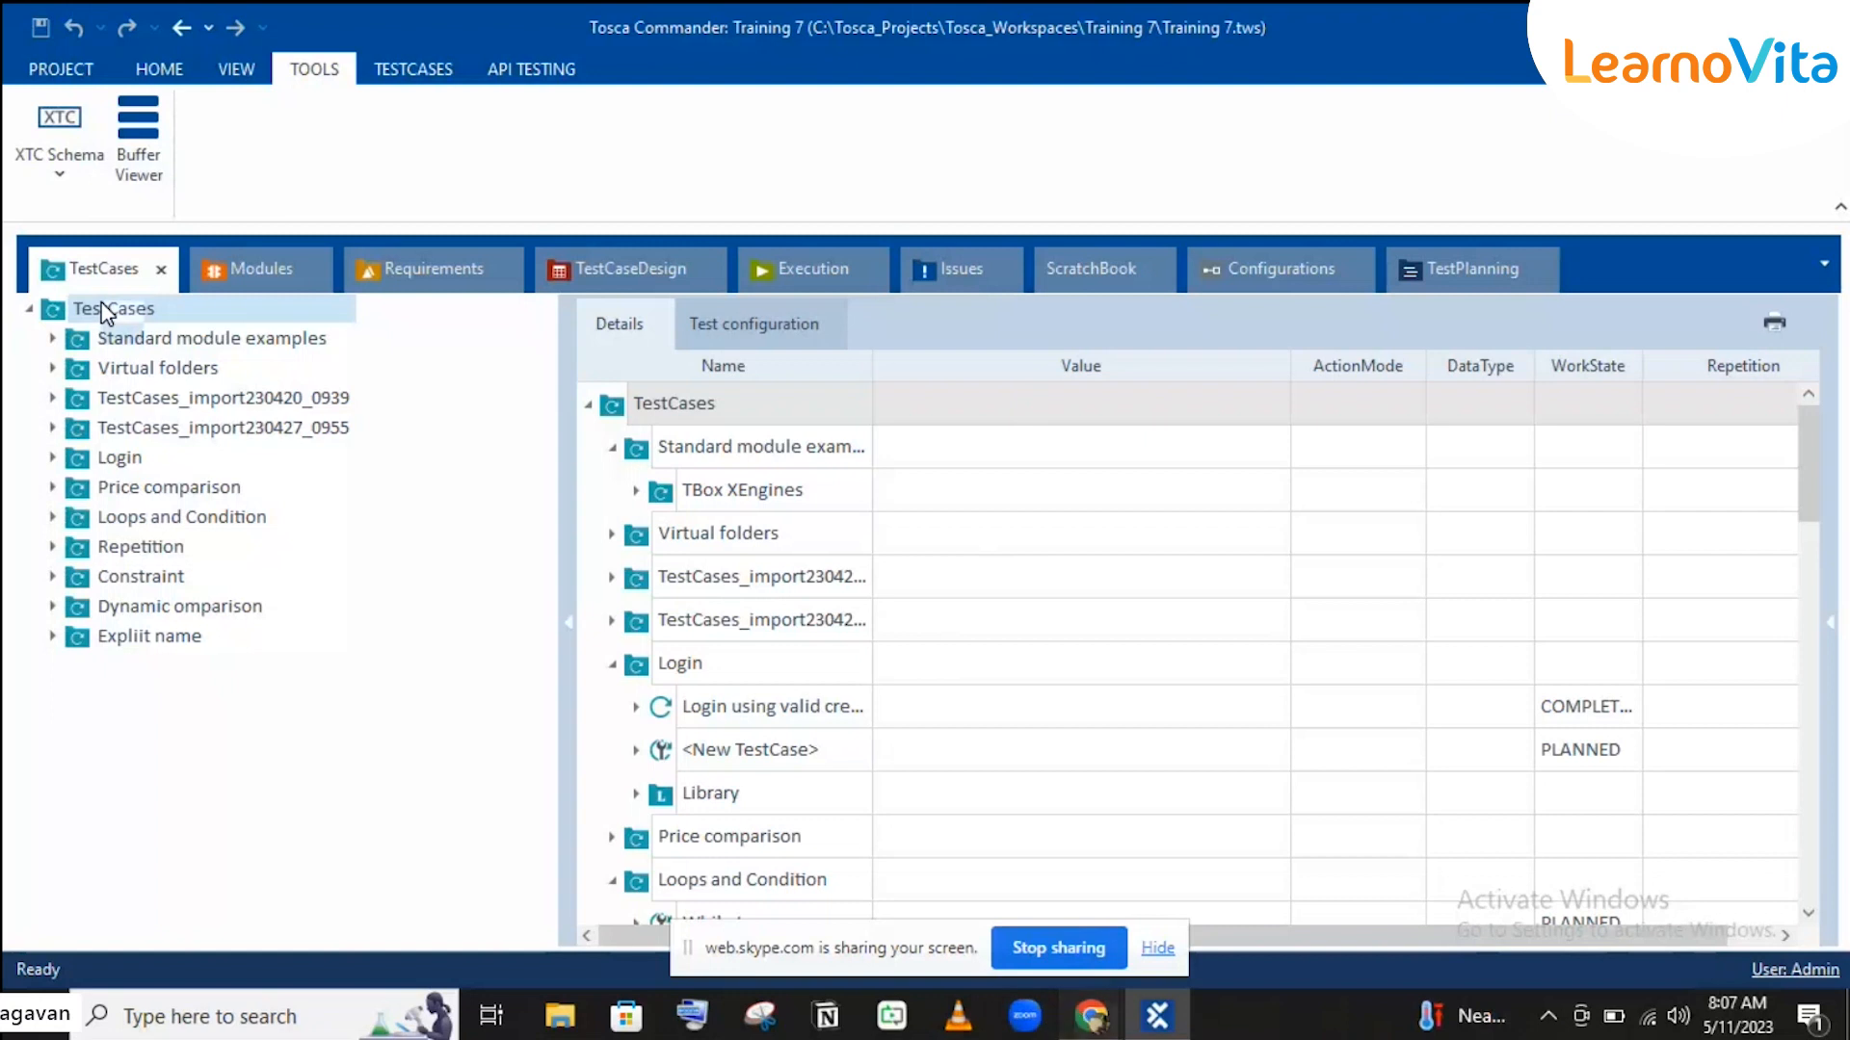
pyautogui.click(1091, 1015)
pyautogui.click(987, 900)
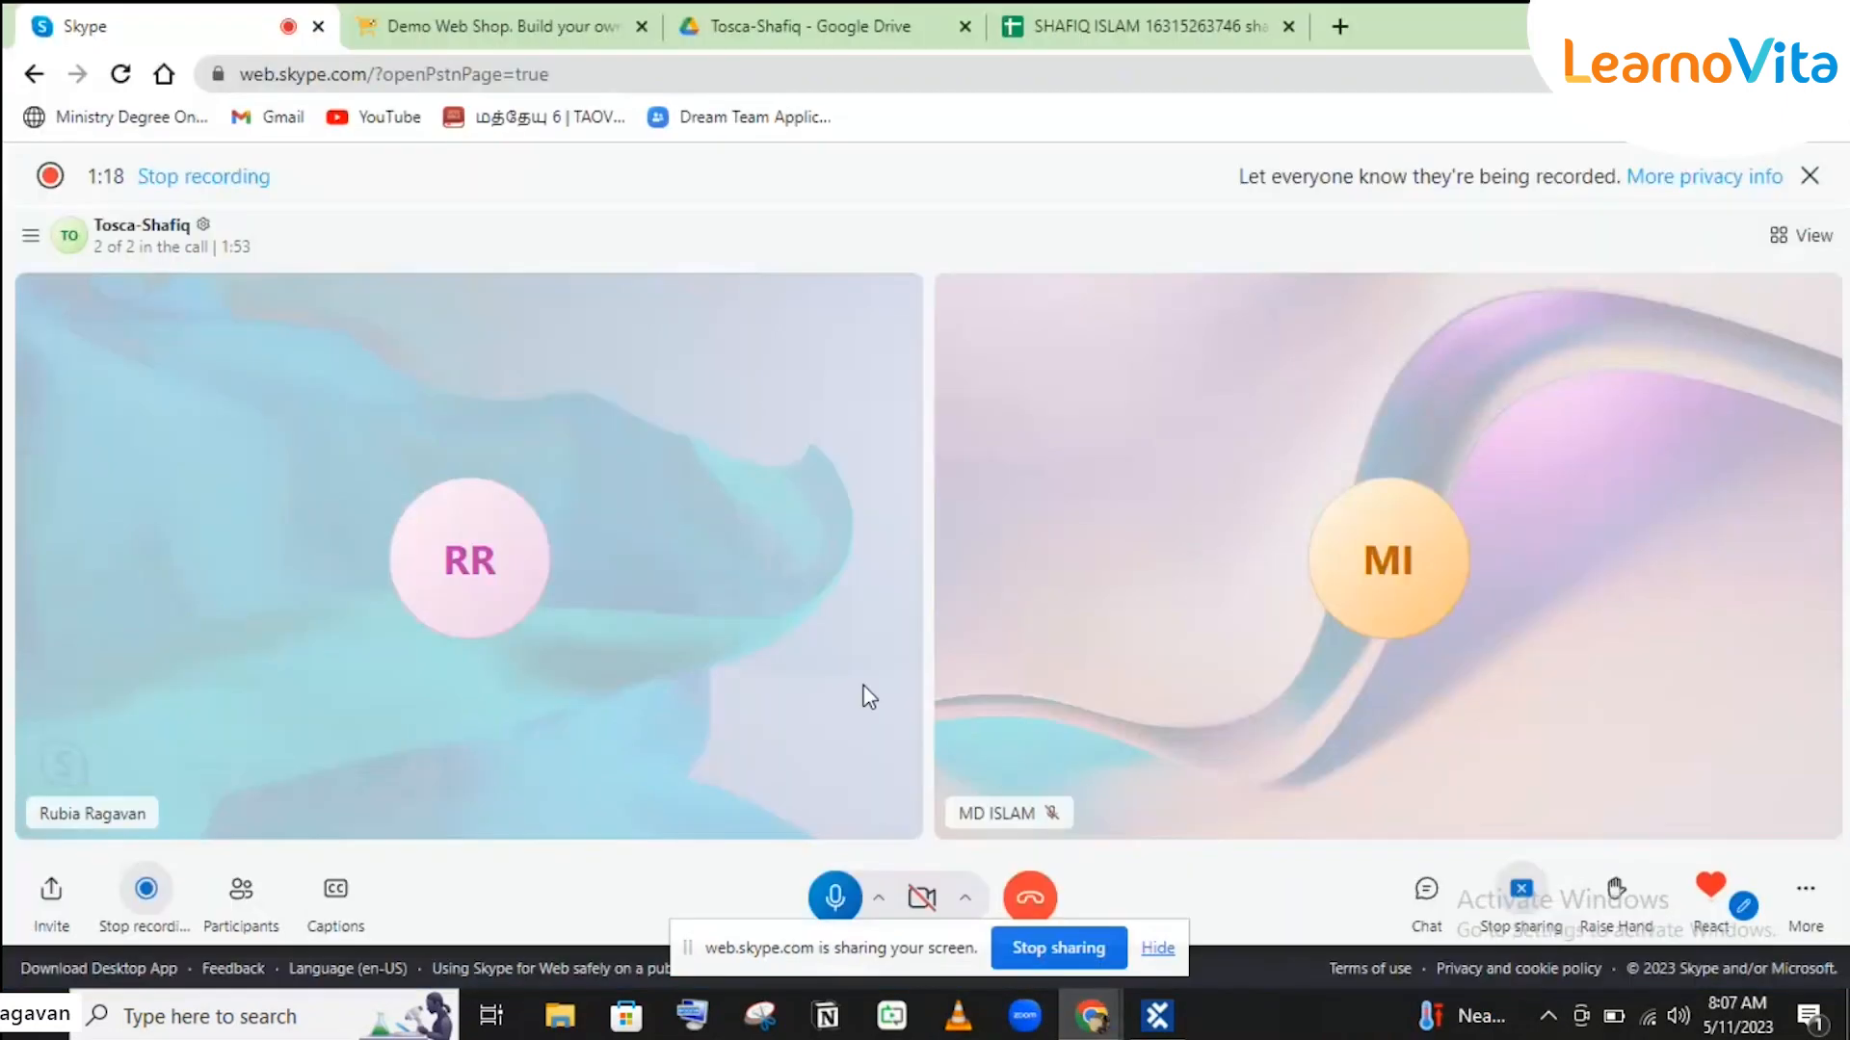
pyautogui.click(490, 19)
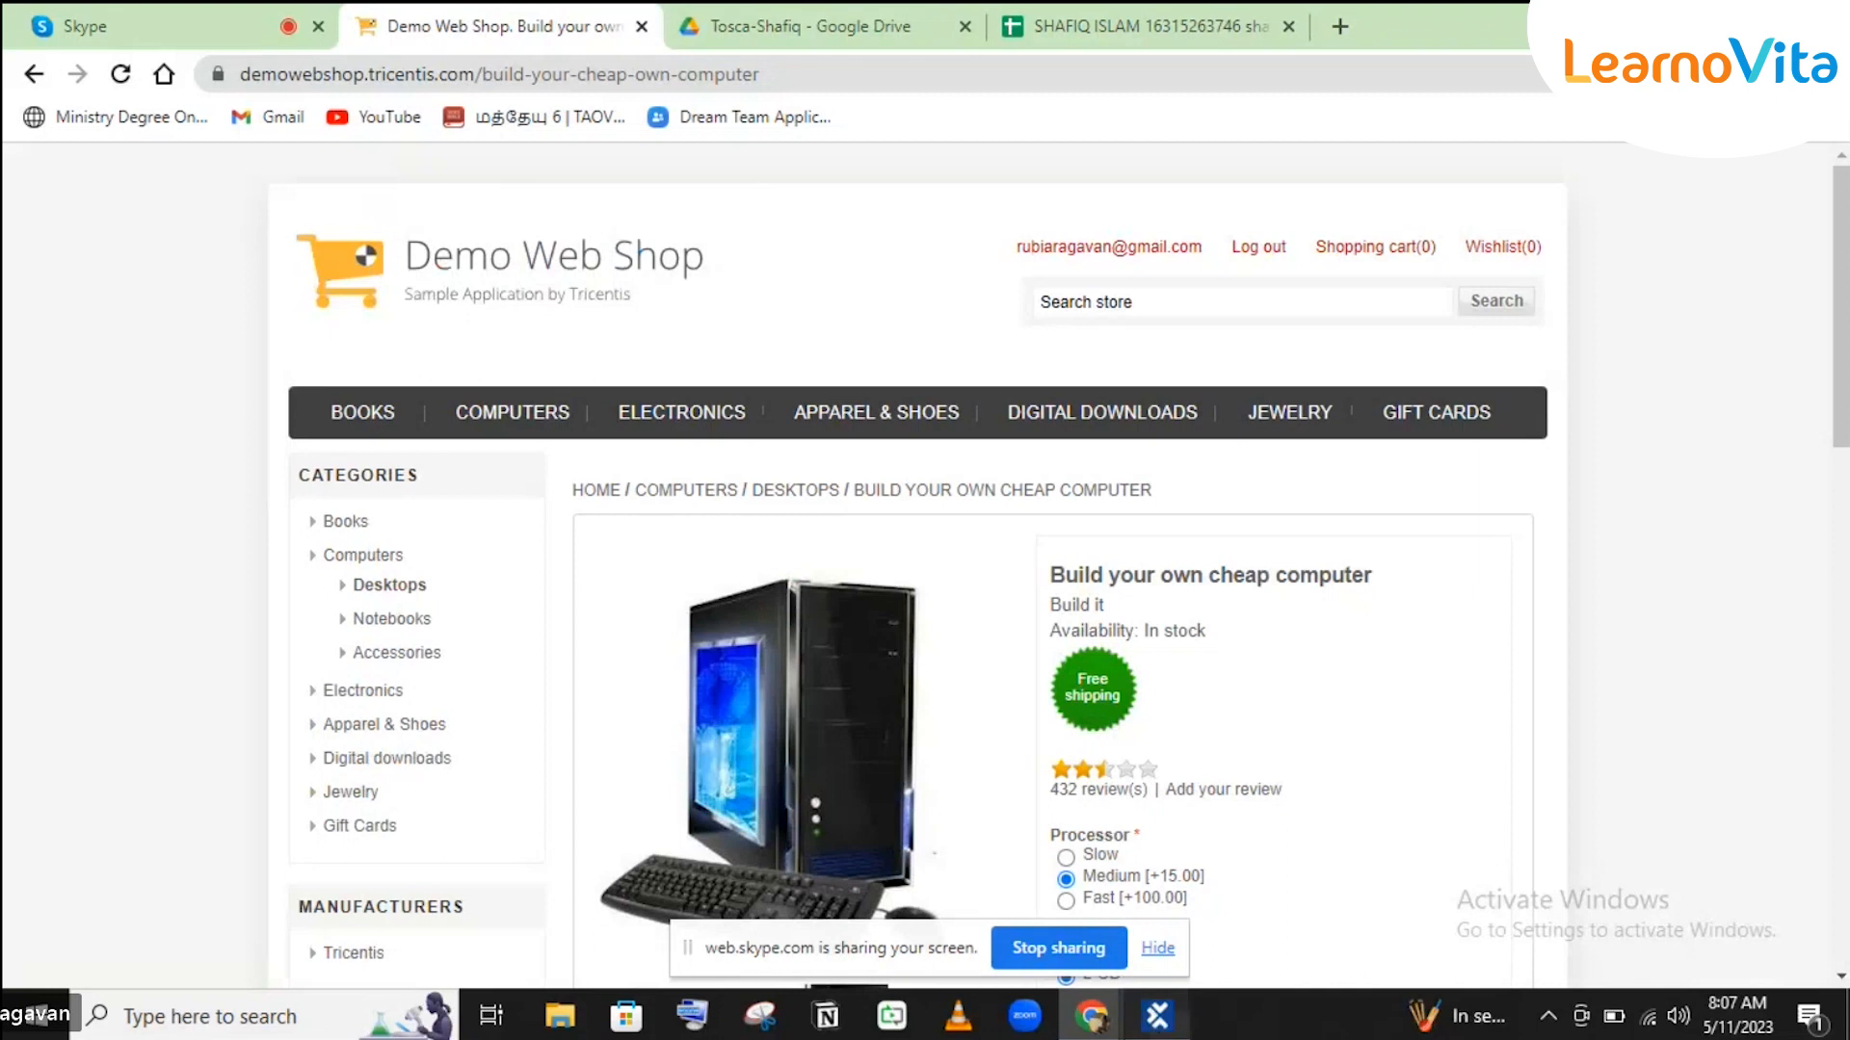
# Step: Return to Tosca Commander and create a new folder under the TestCases root
pyautogui.click(1156, 1017)
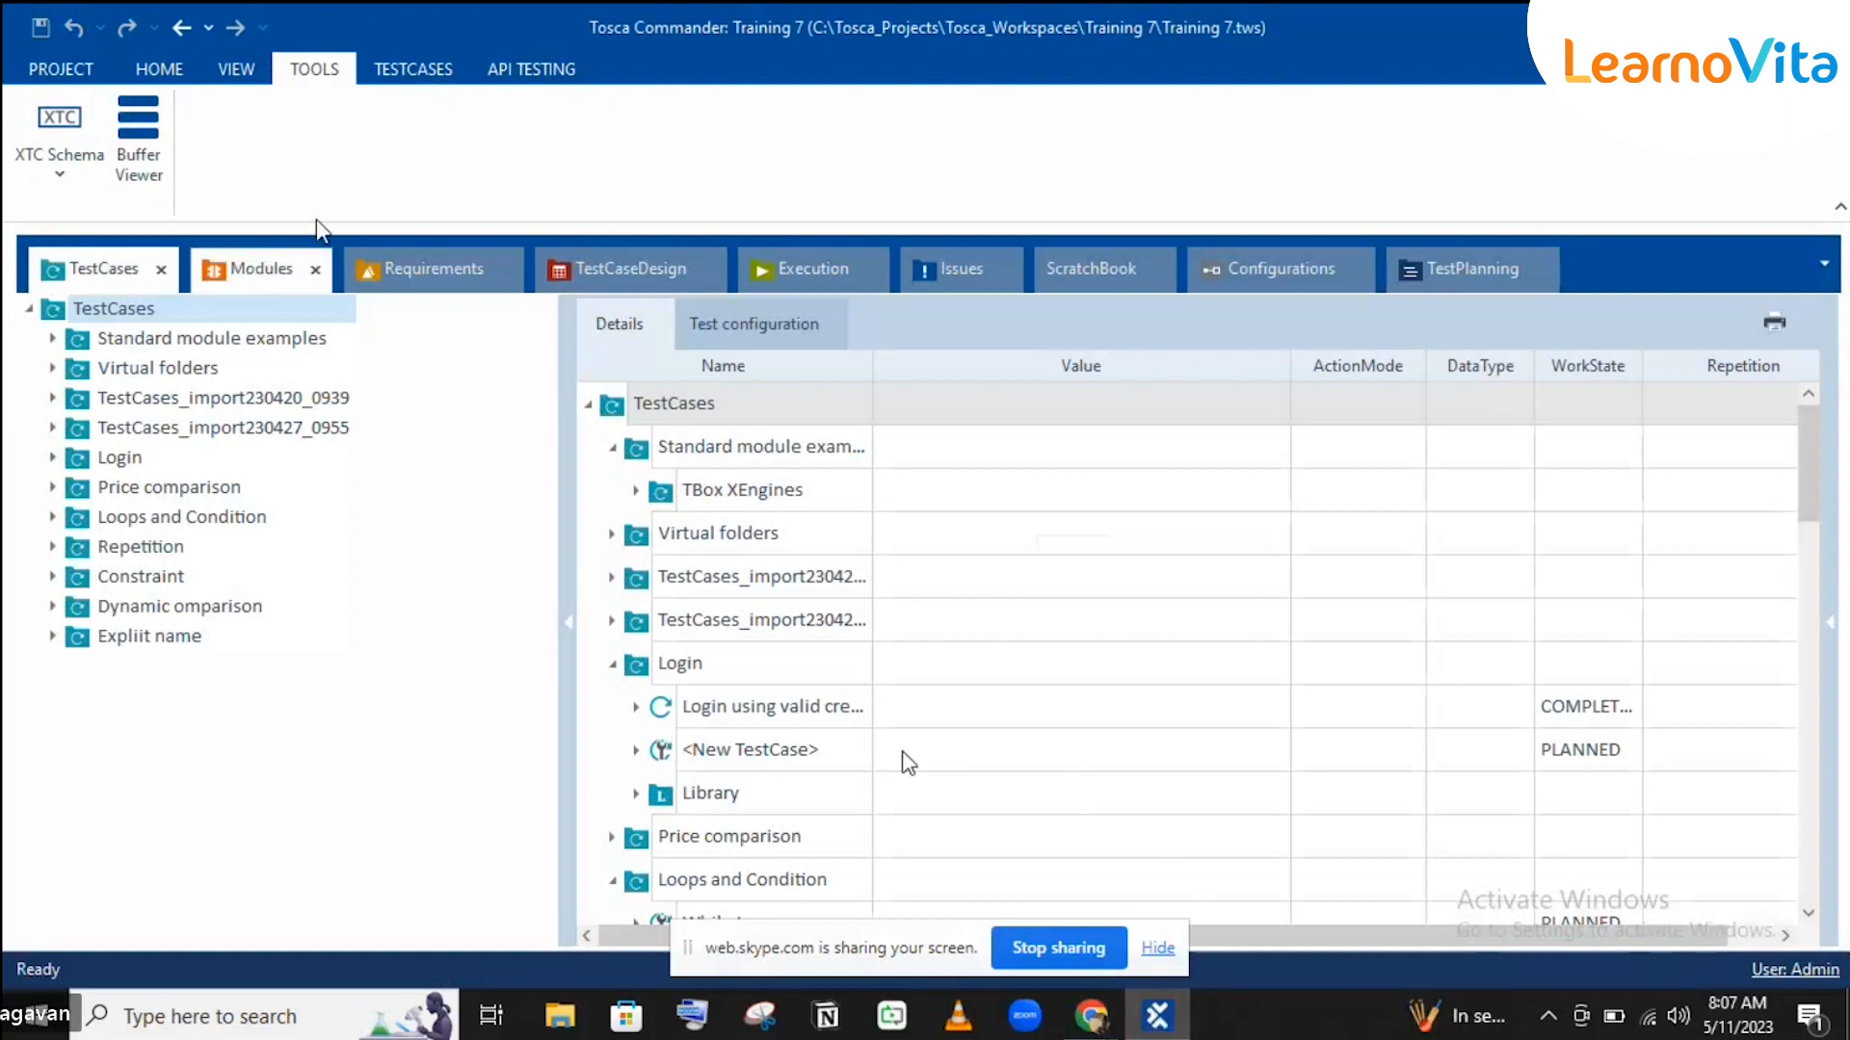
pyautogui.click(138, 309)
pyautogui.rightClick(138, 308)
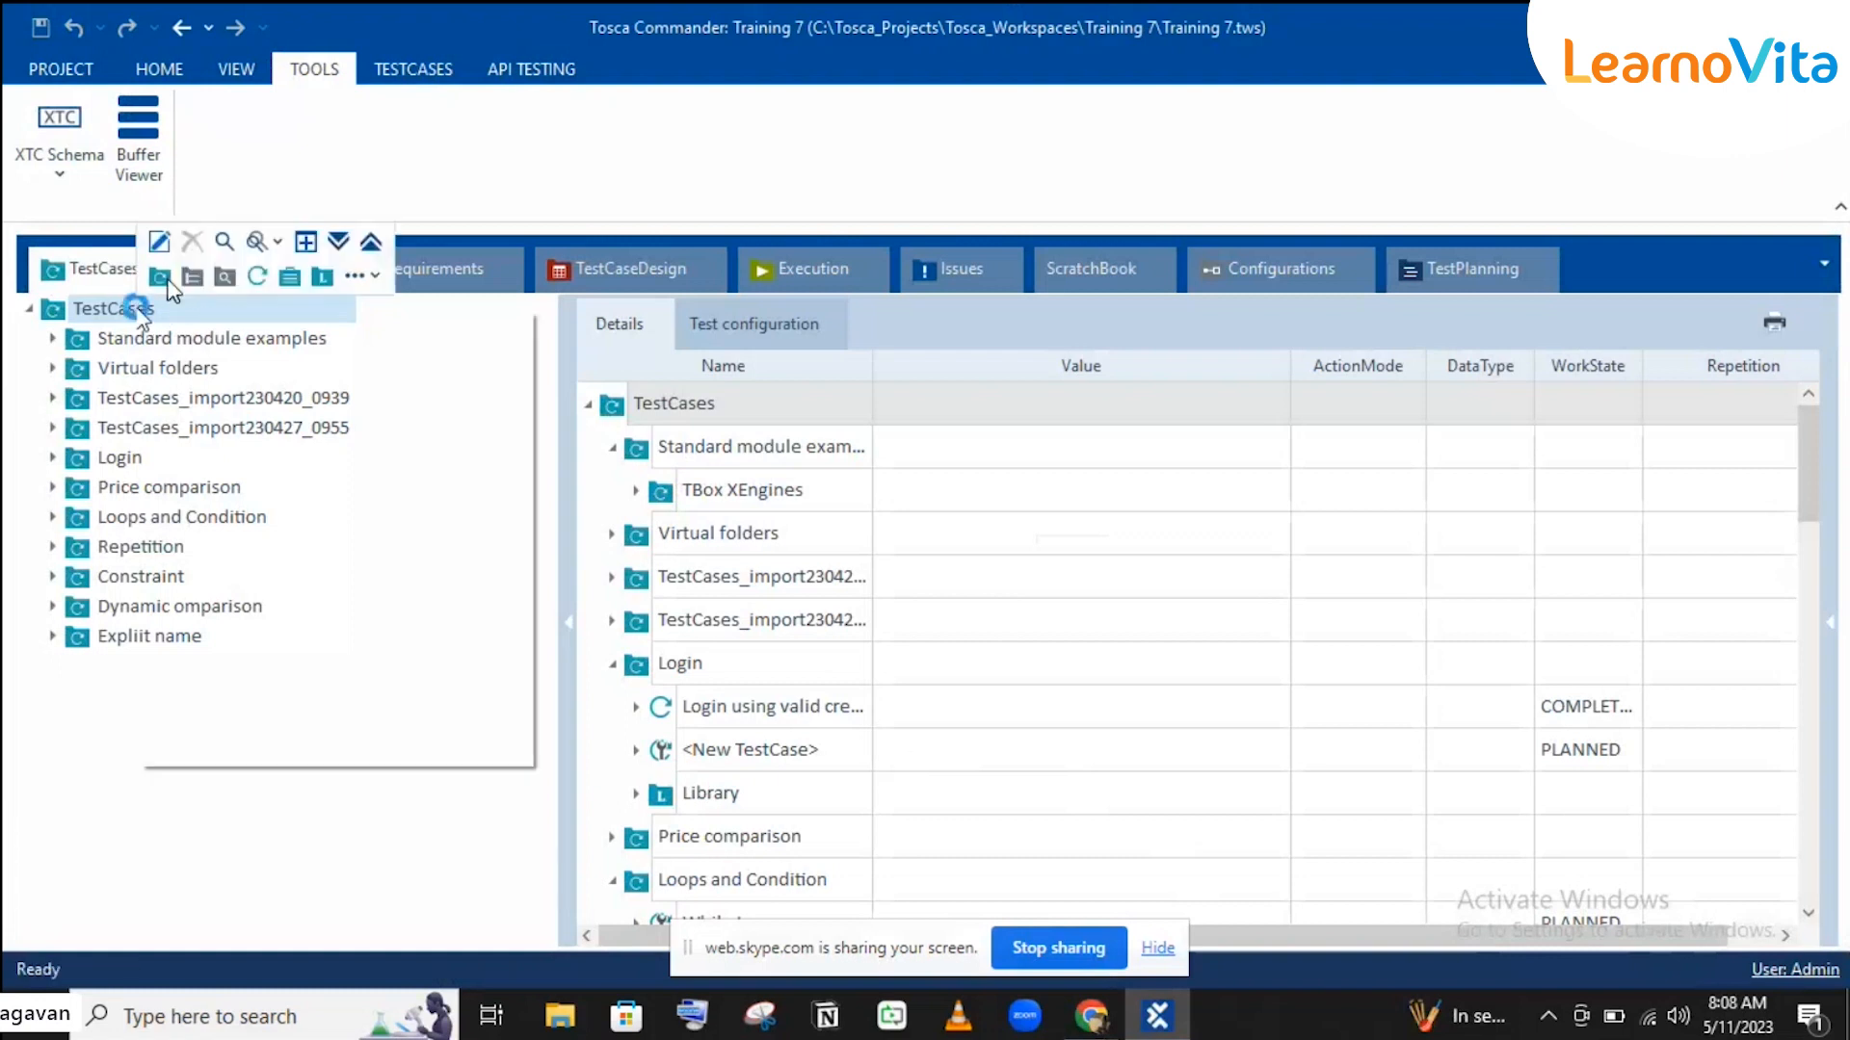
pyautogui.click(153, 284)
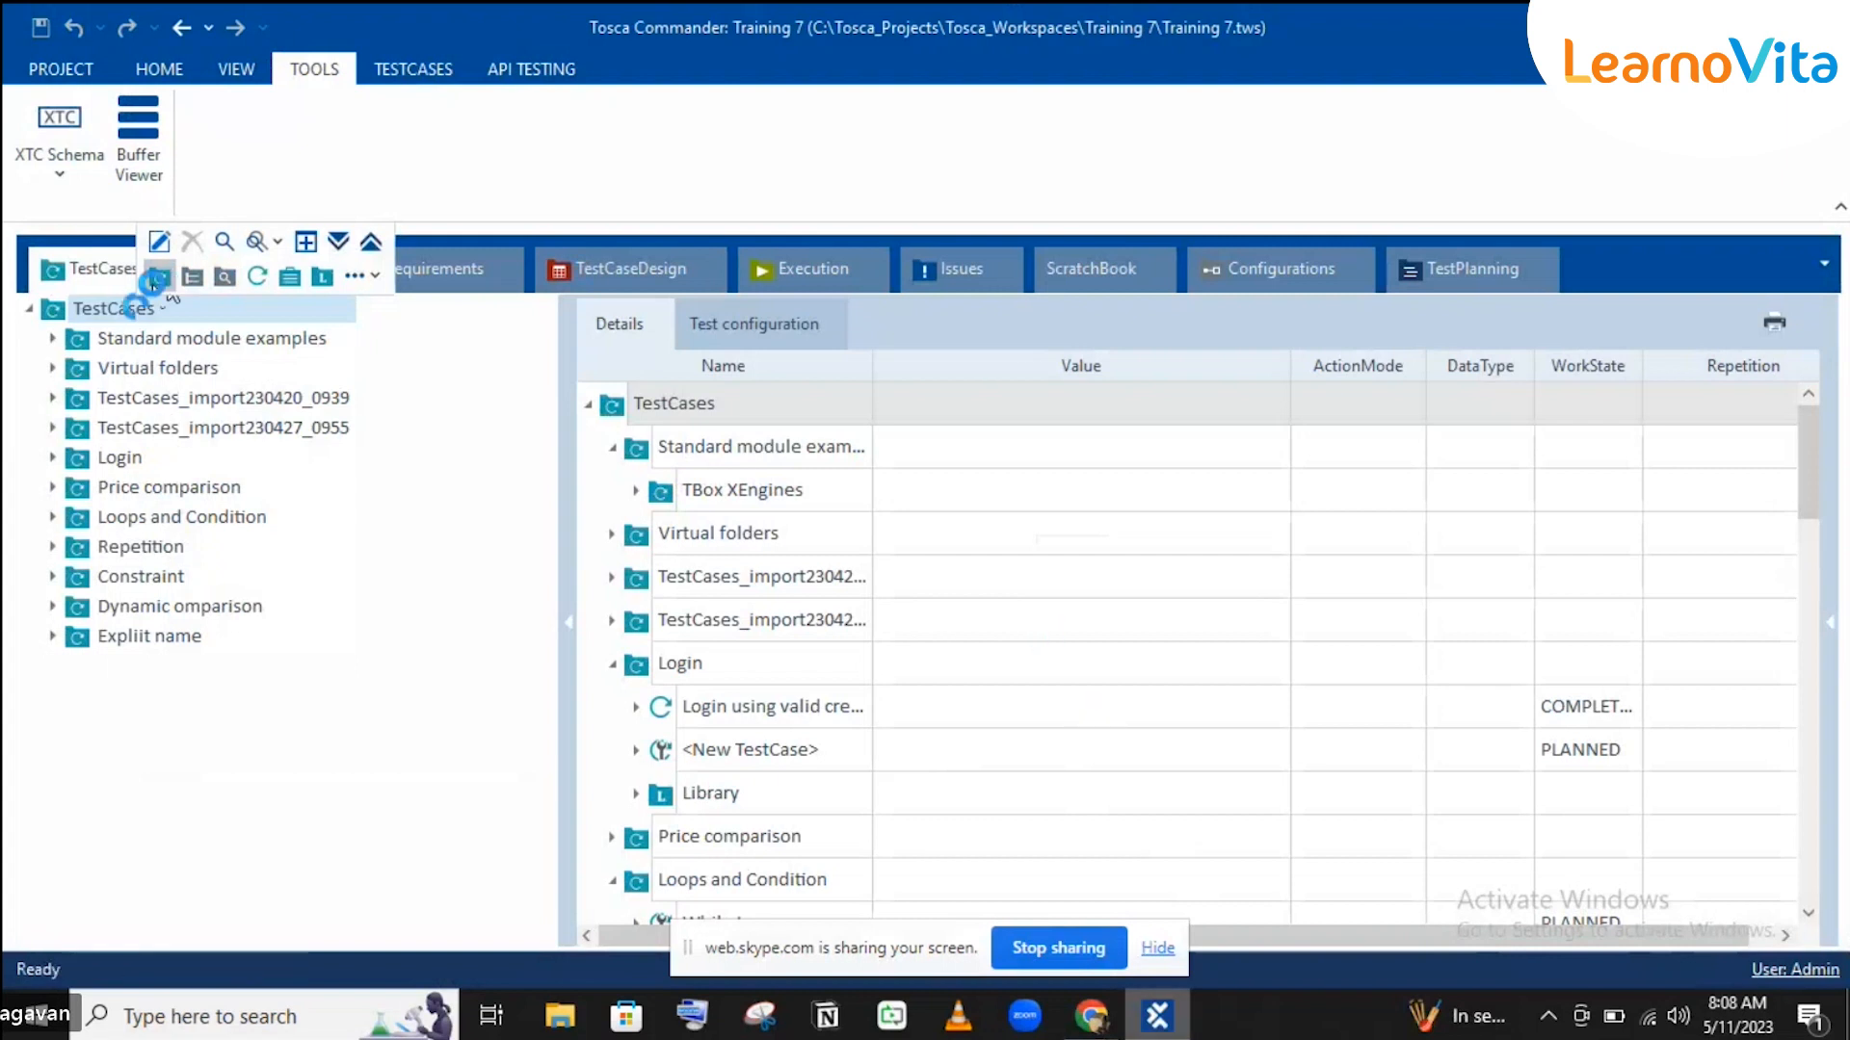
pyautogui.moveTo(1157, 1015)
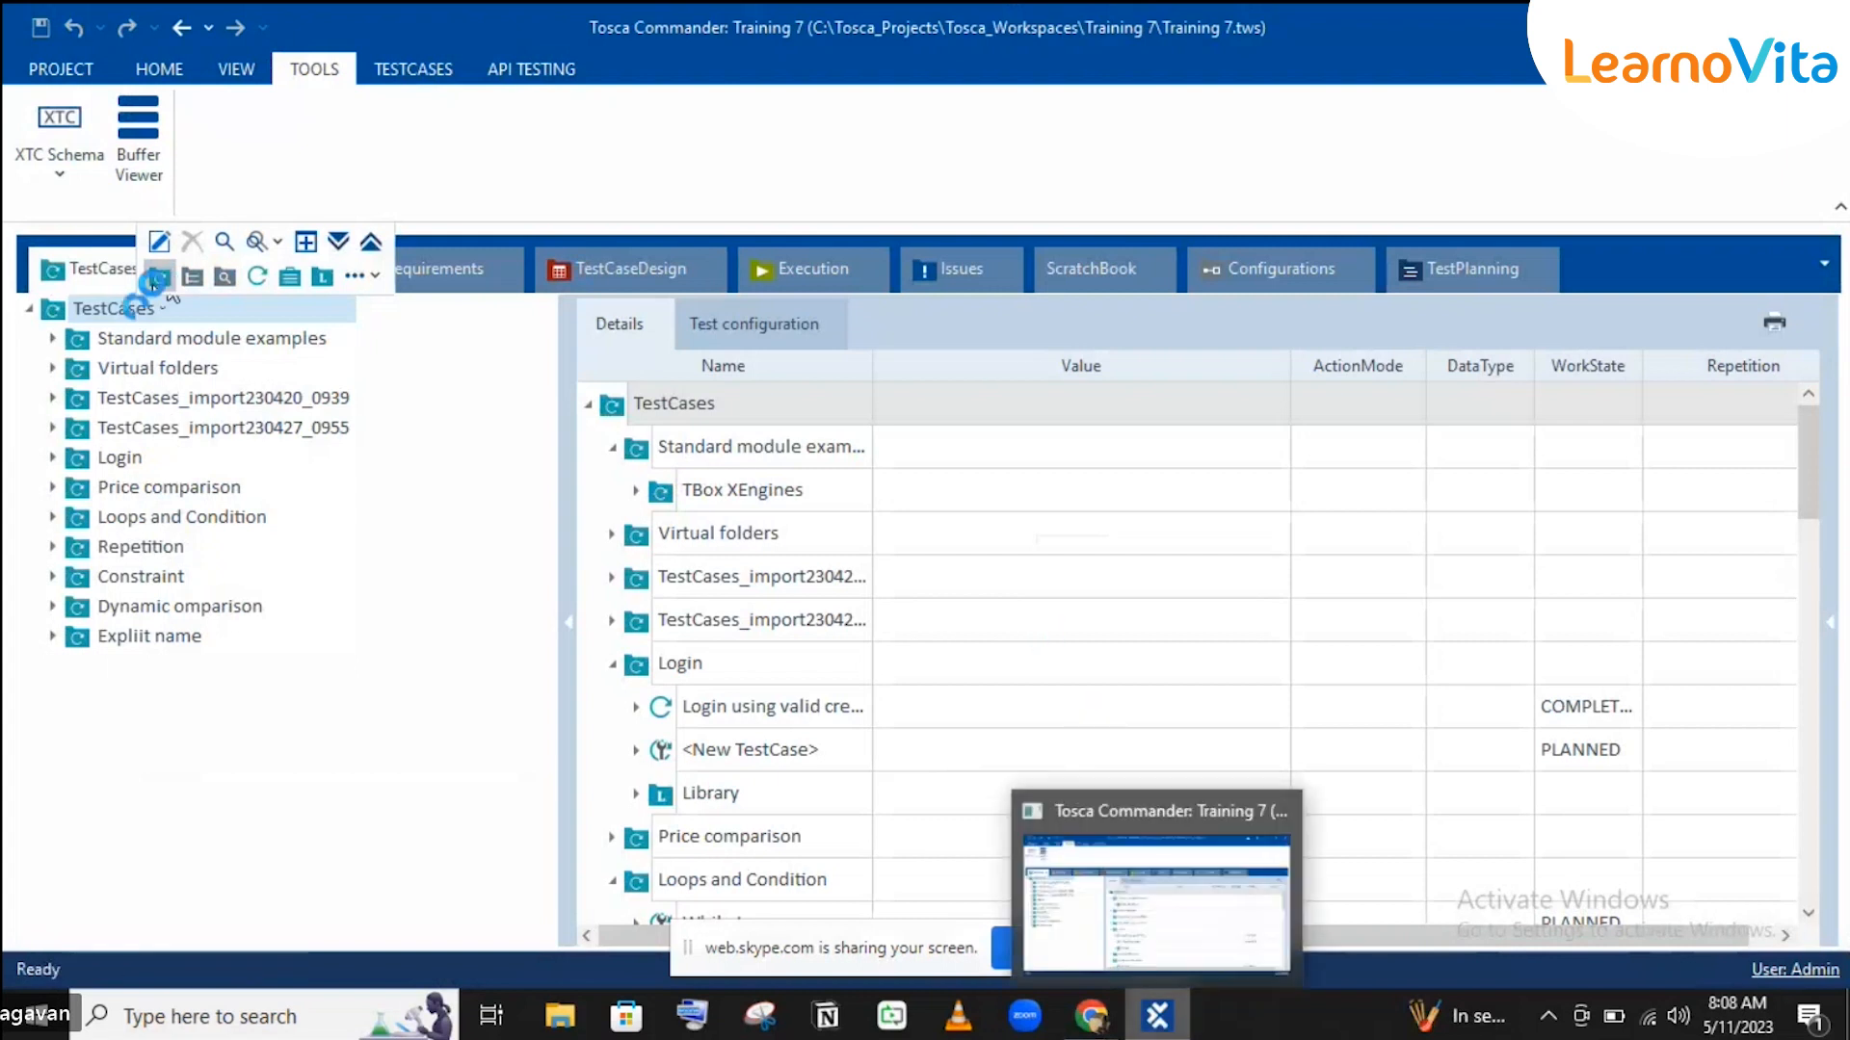
pyautogui.click(1146, 1017)
pyautogui.click(1146, 1017)
pyautogui.click(1147, 1017)
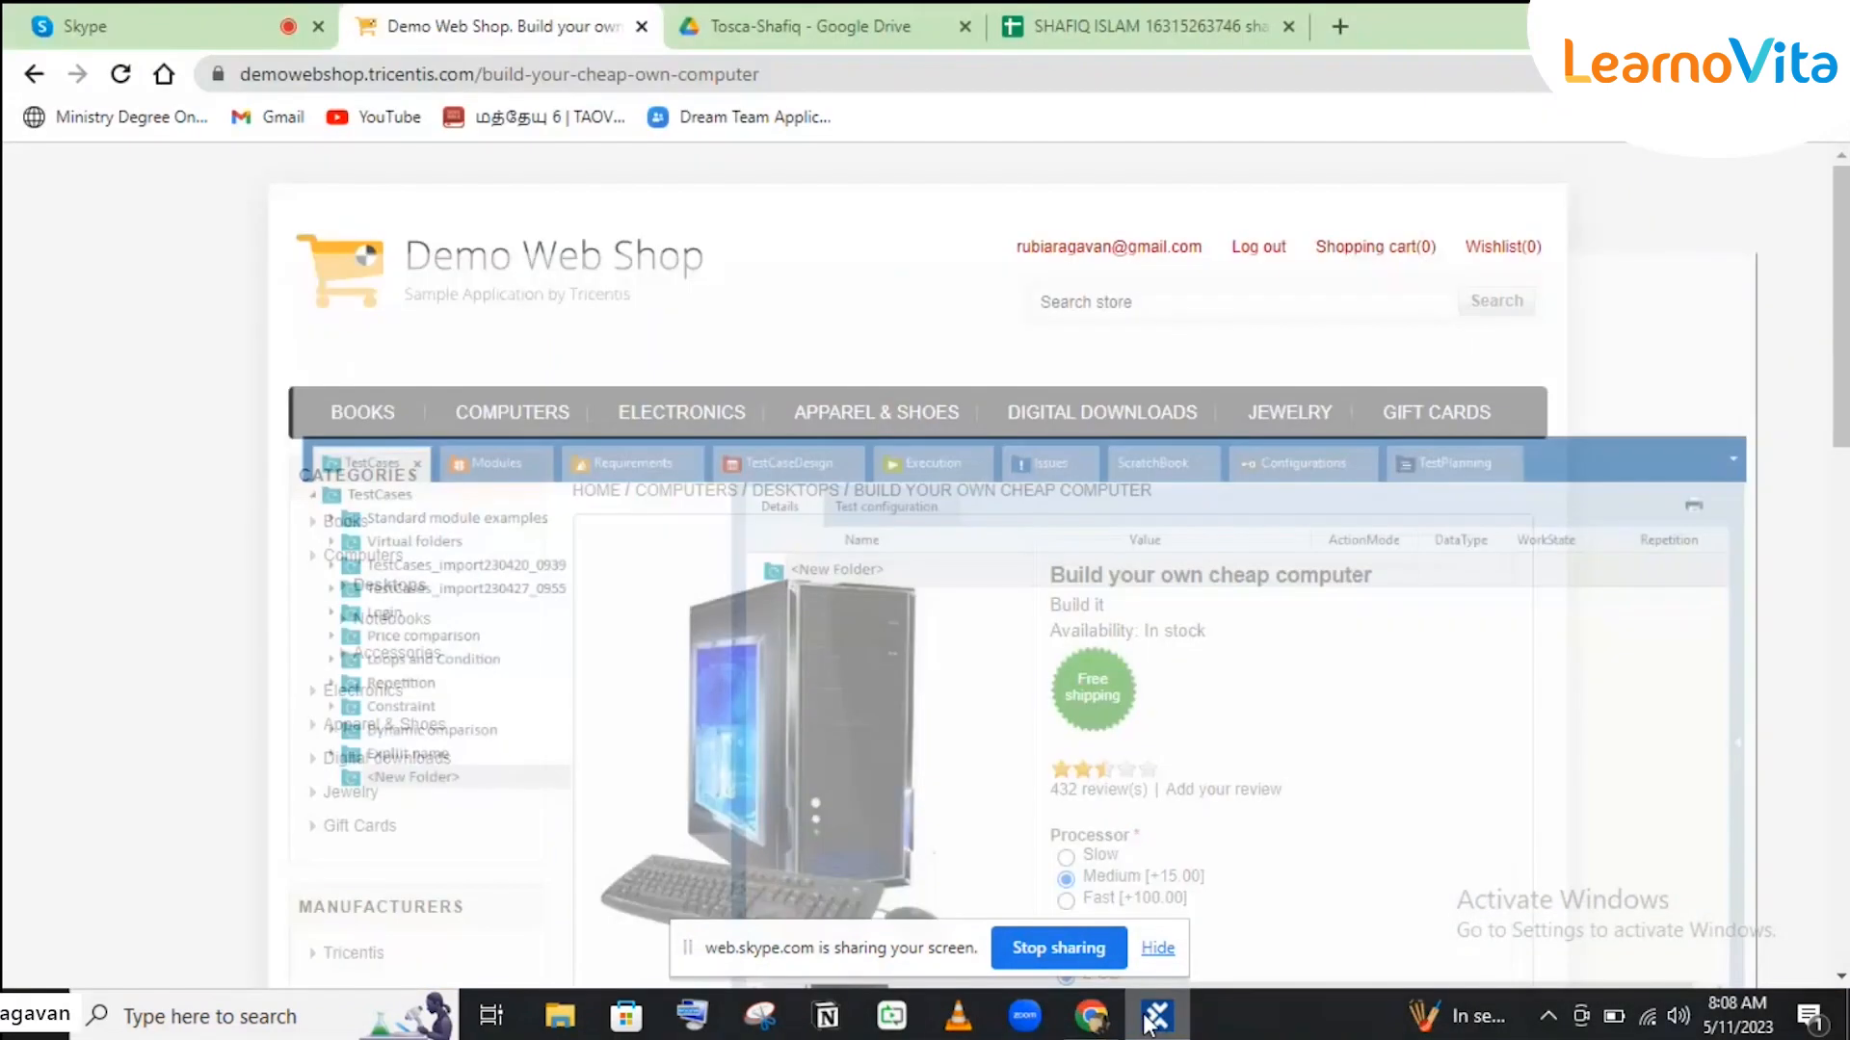
pyautogui.click(211, 14)
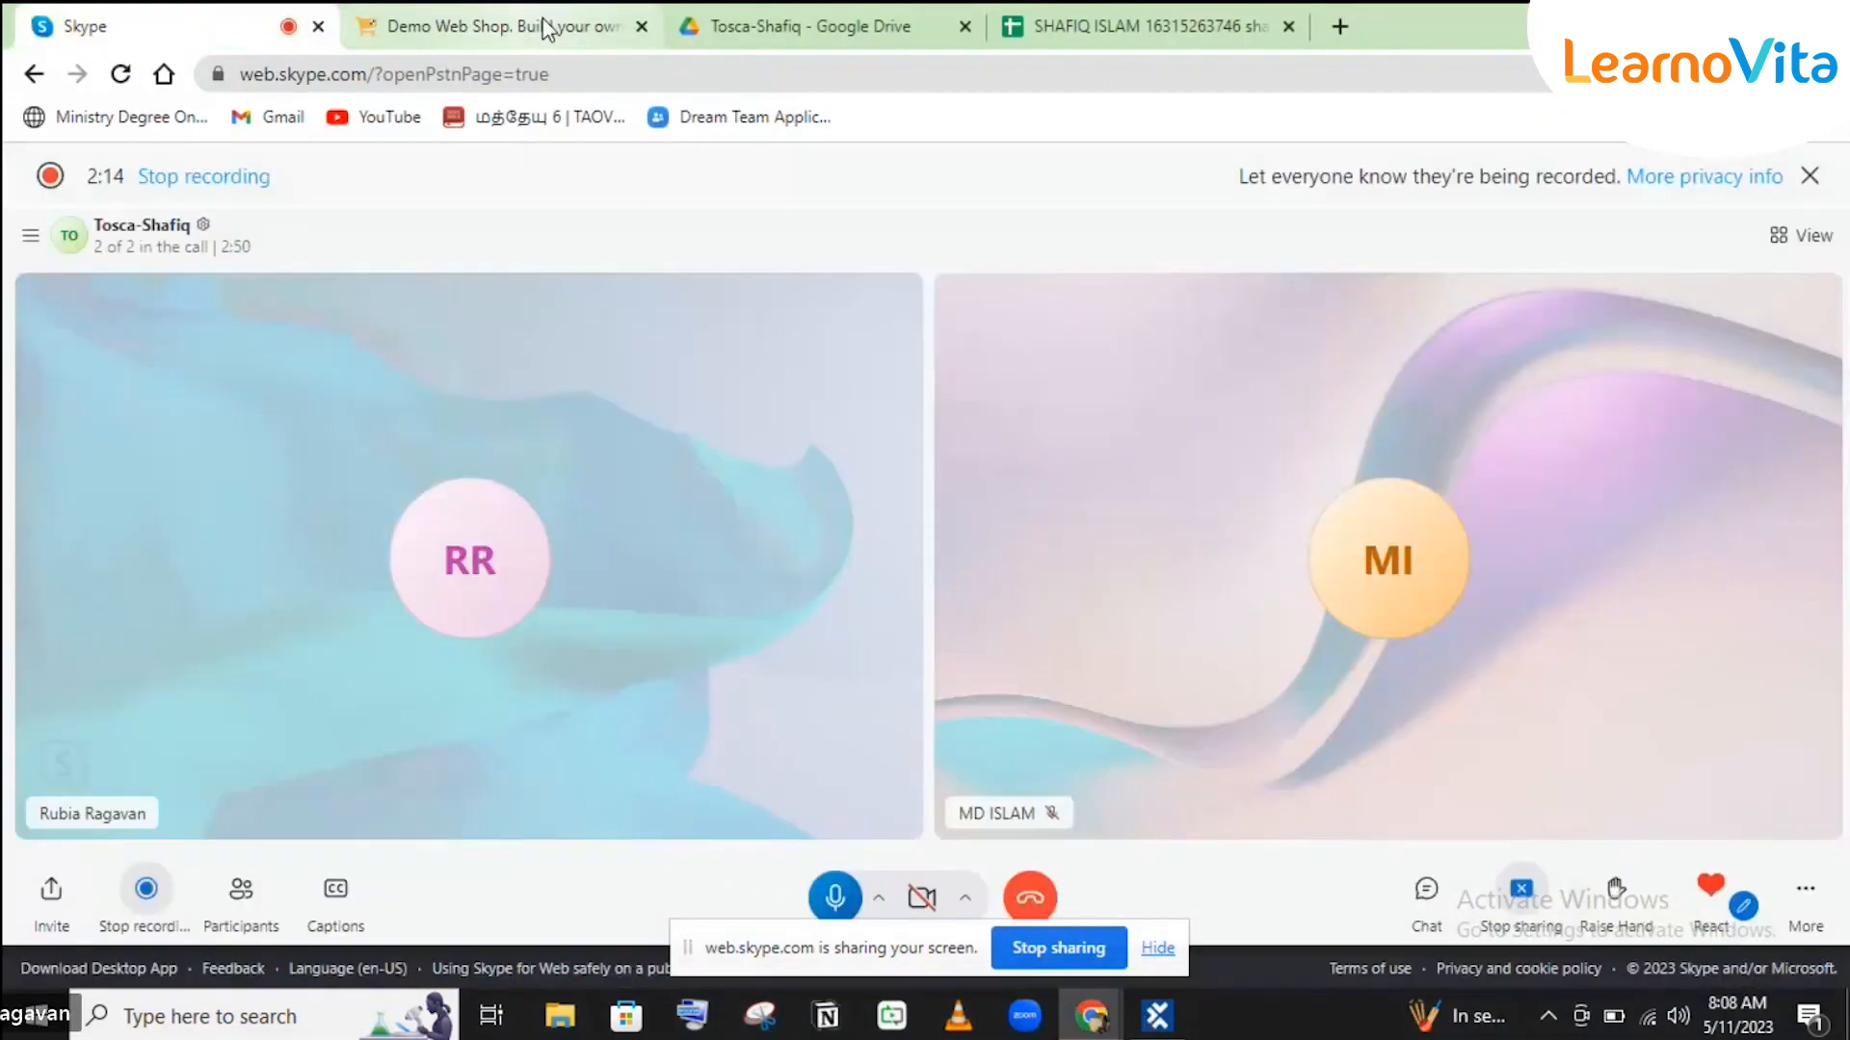
pyautogui.click(540, 27)
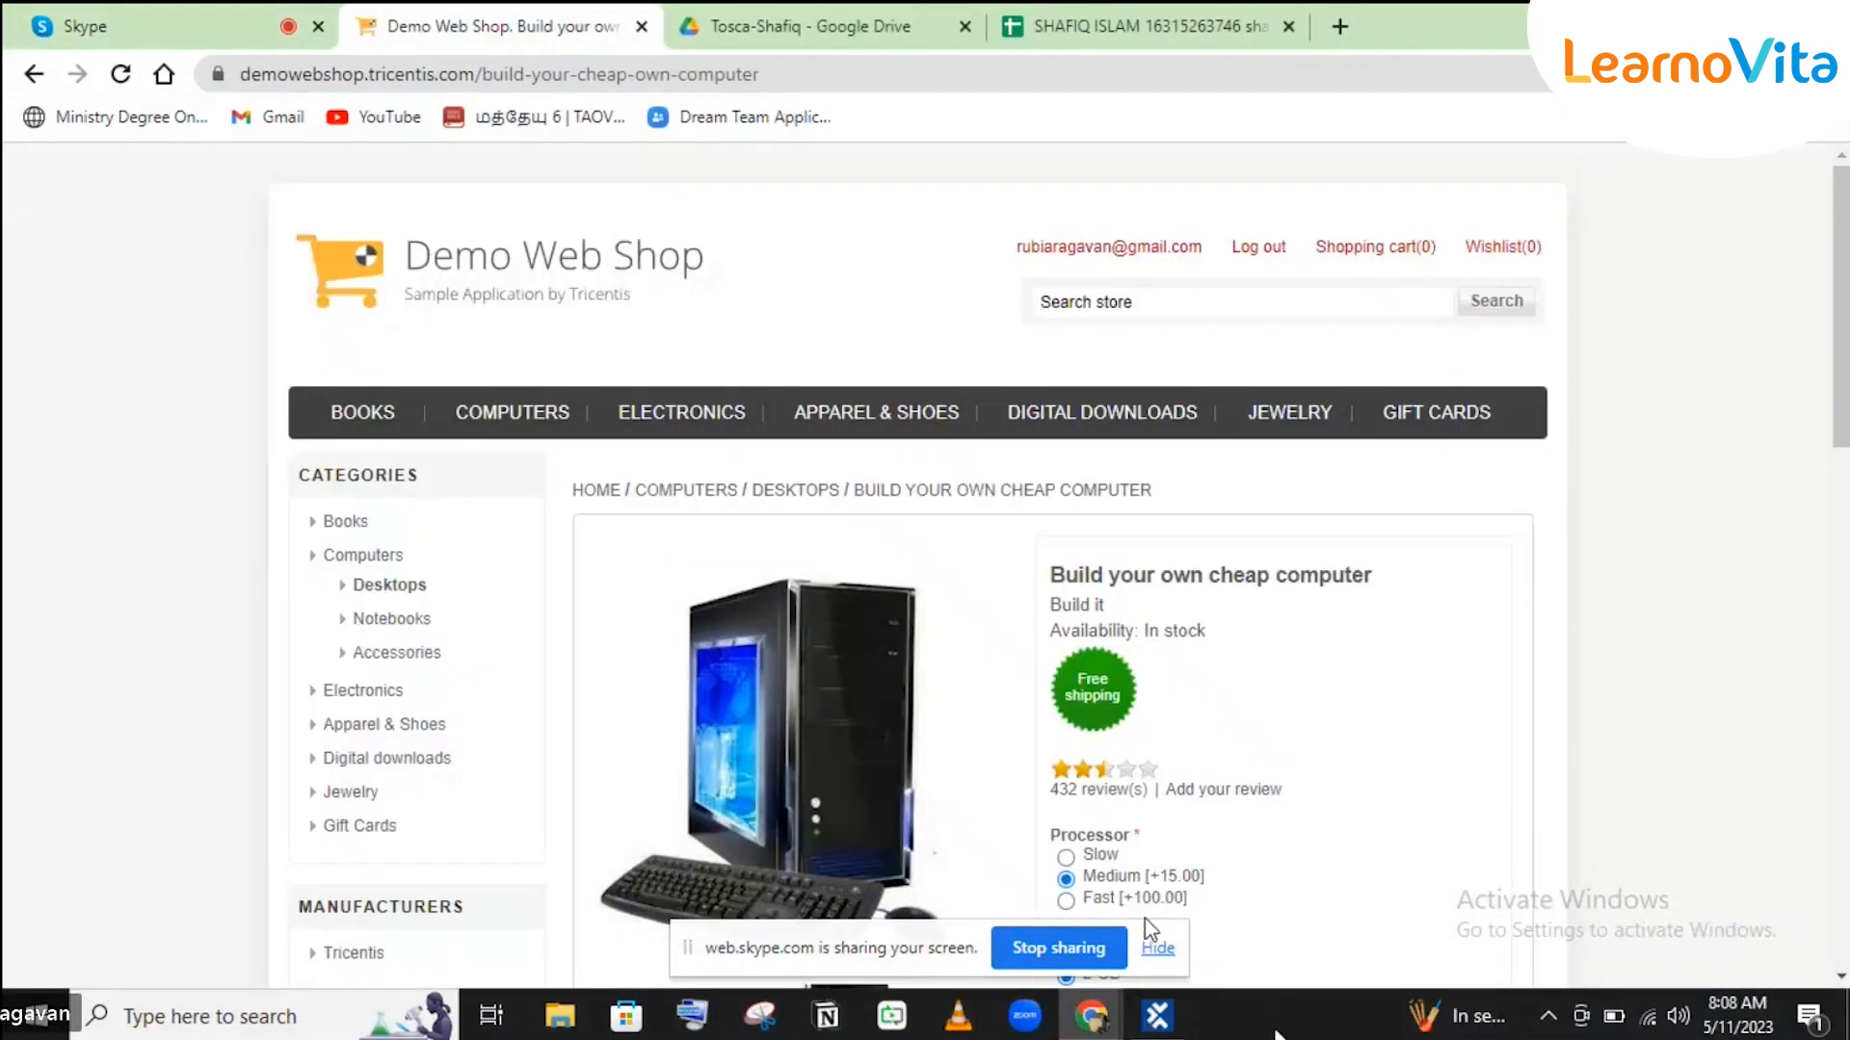
pyautogui.click(1147, 1017)
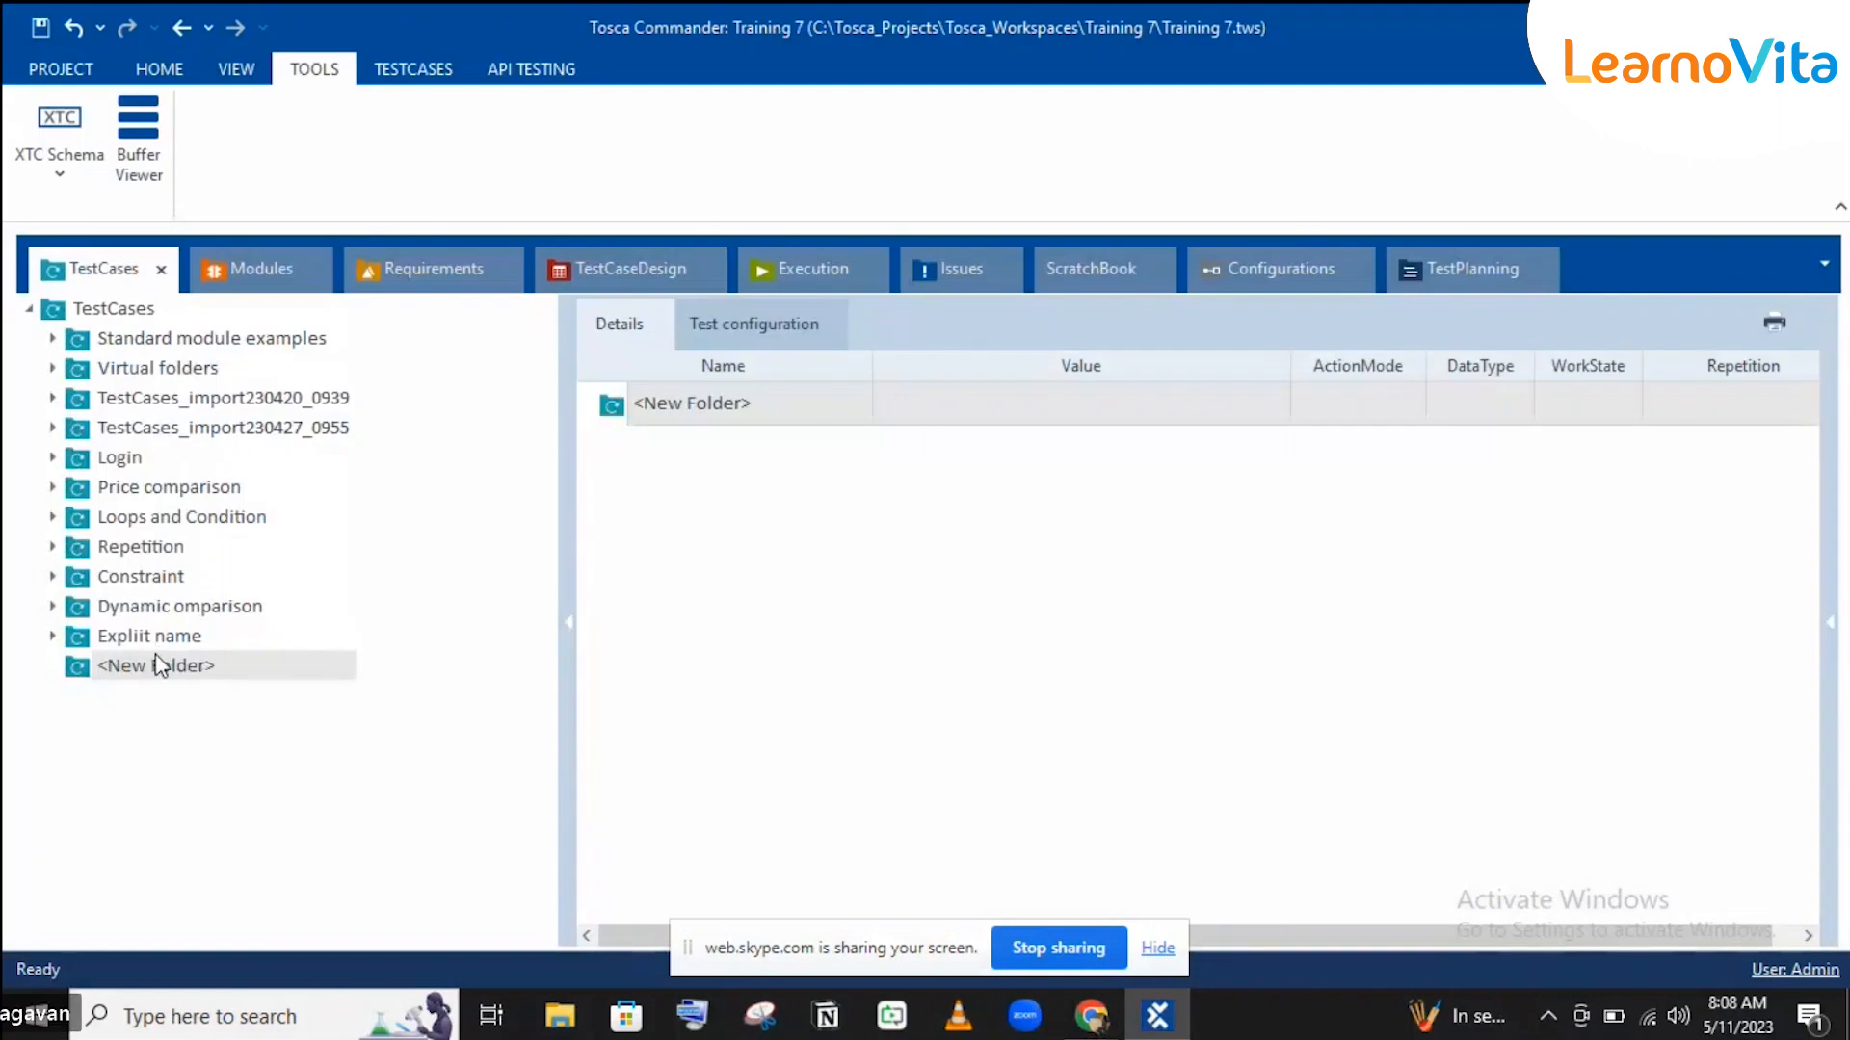
# Step: Rename the new folder under TestCases as Recovery scenario
pyautogui.click(205, 672)
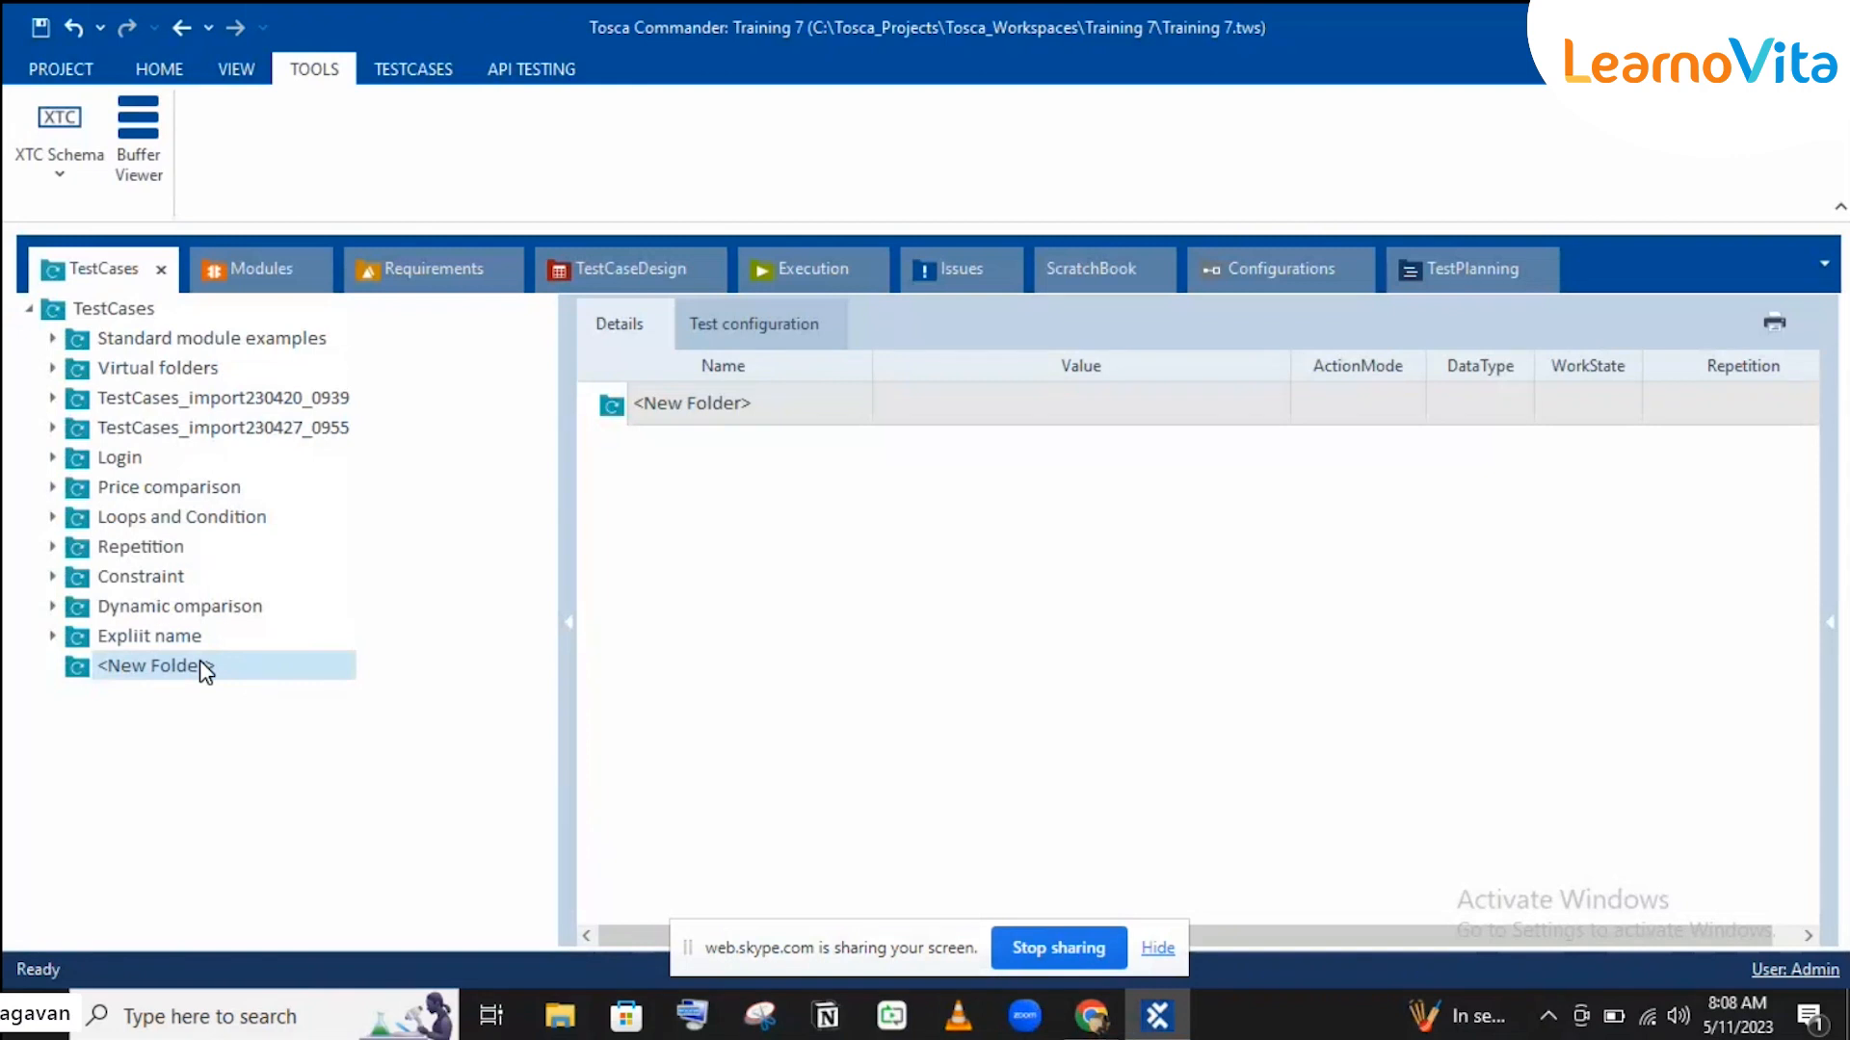
pyautogui.click(199, 665)
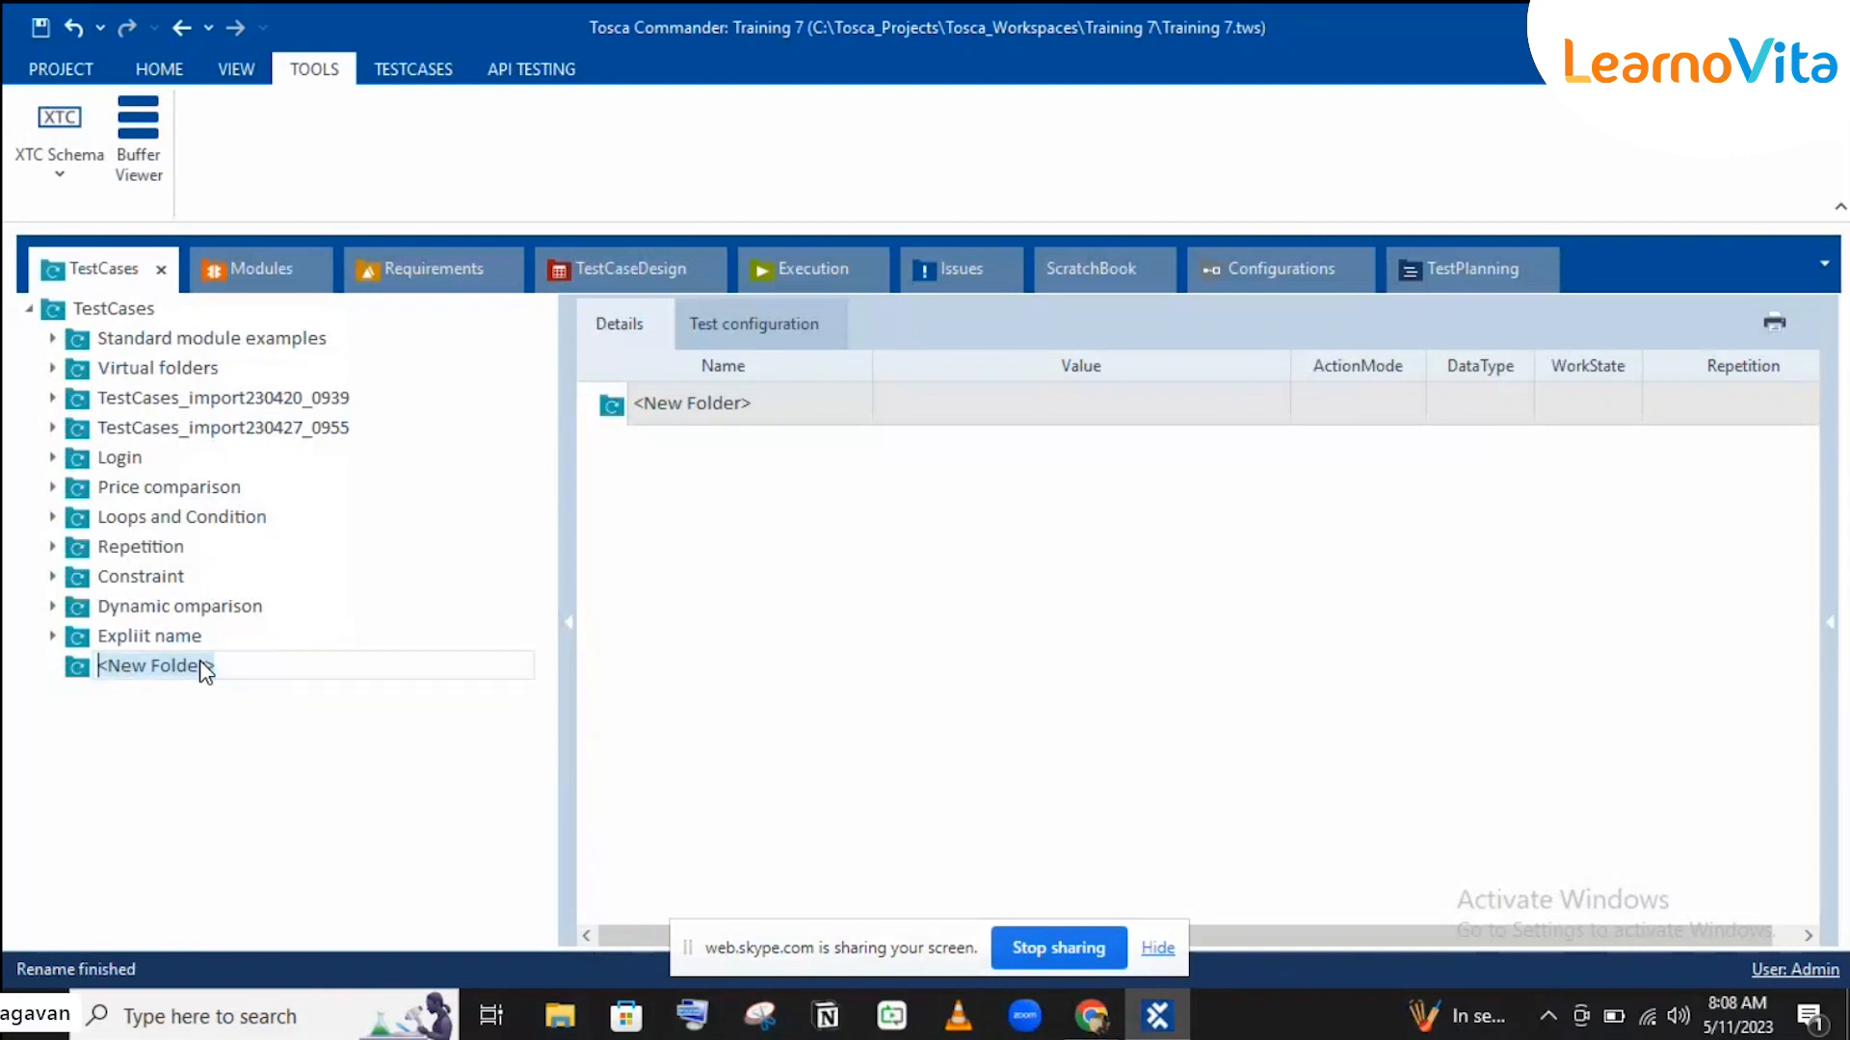
pyautogui.write('Recovery sc')
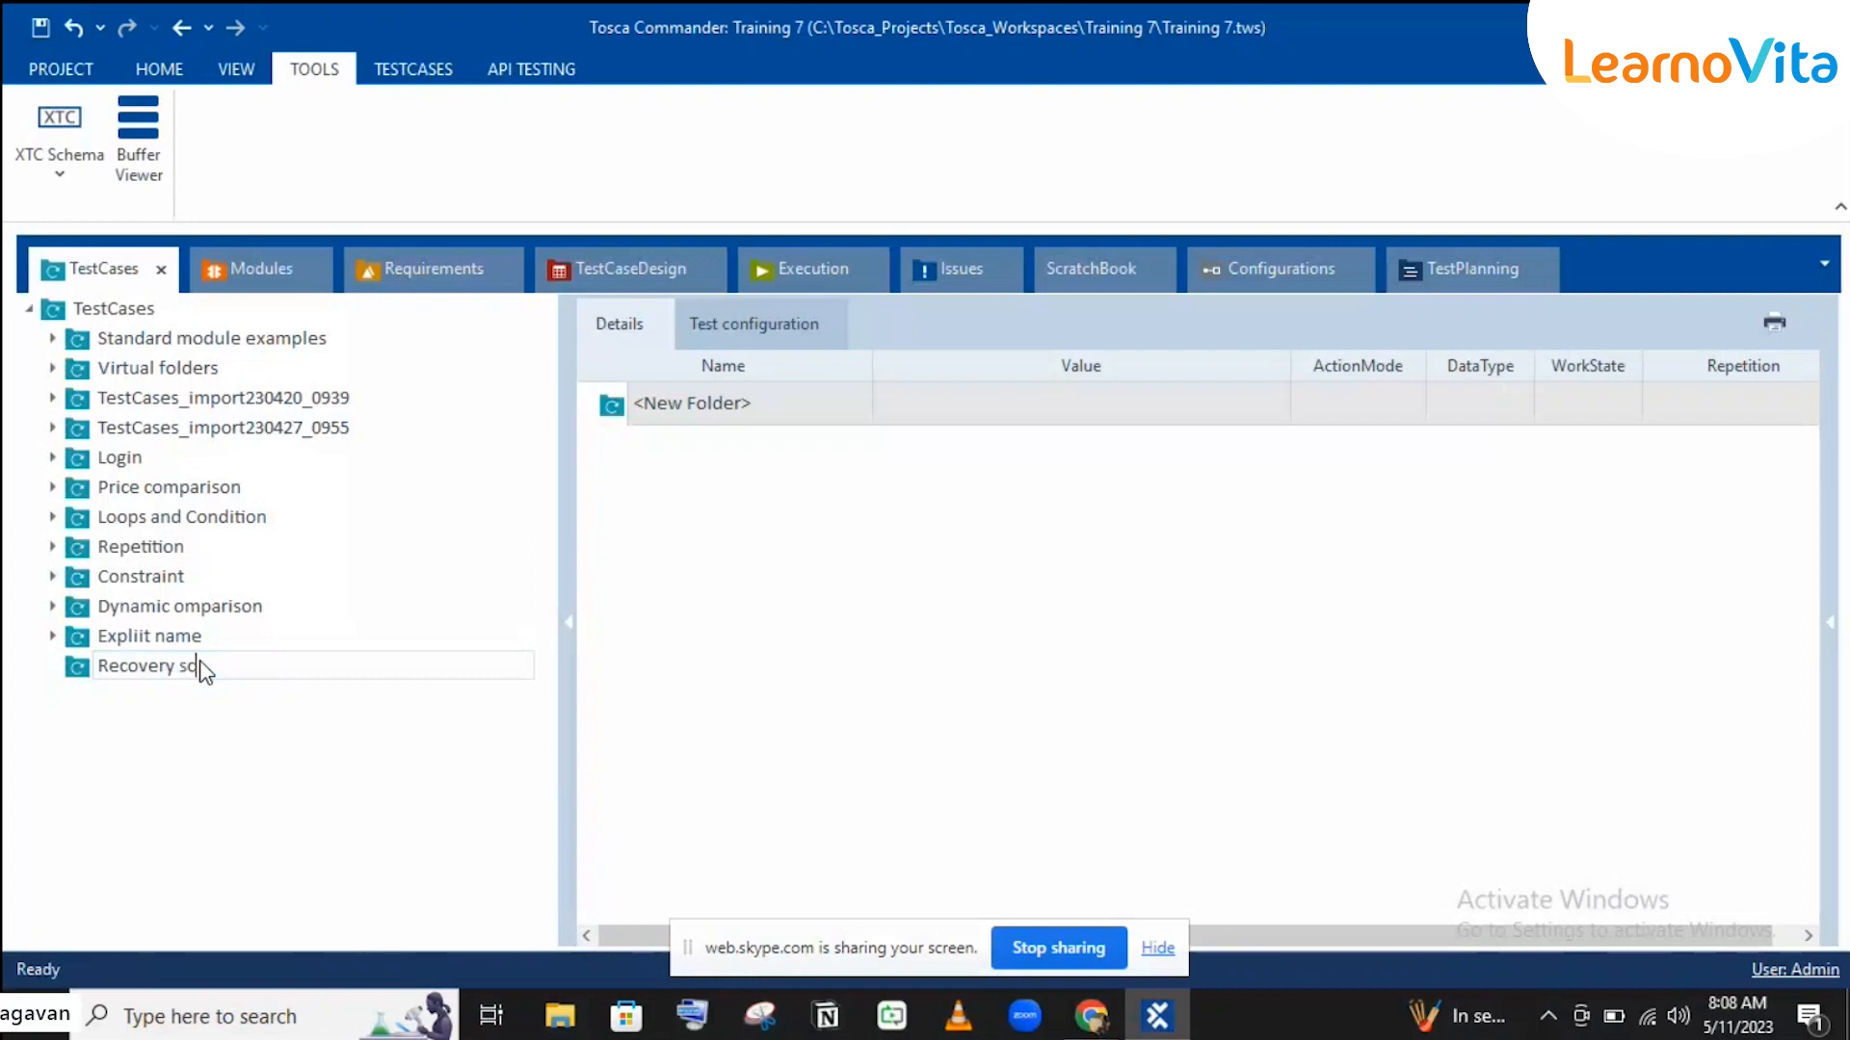
pyautogui.write('enario')
pyautogui.press('Return')
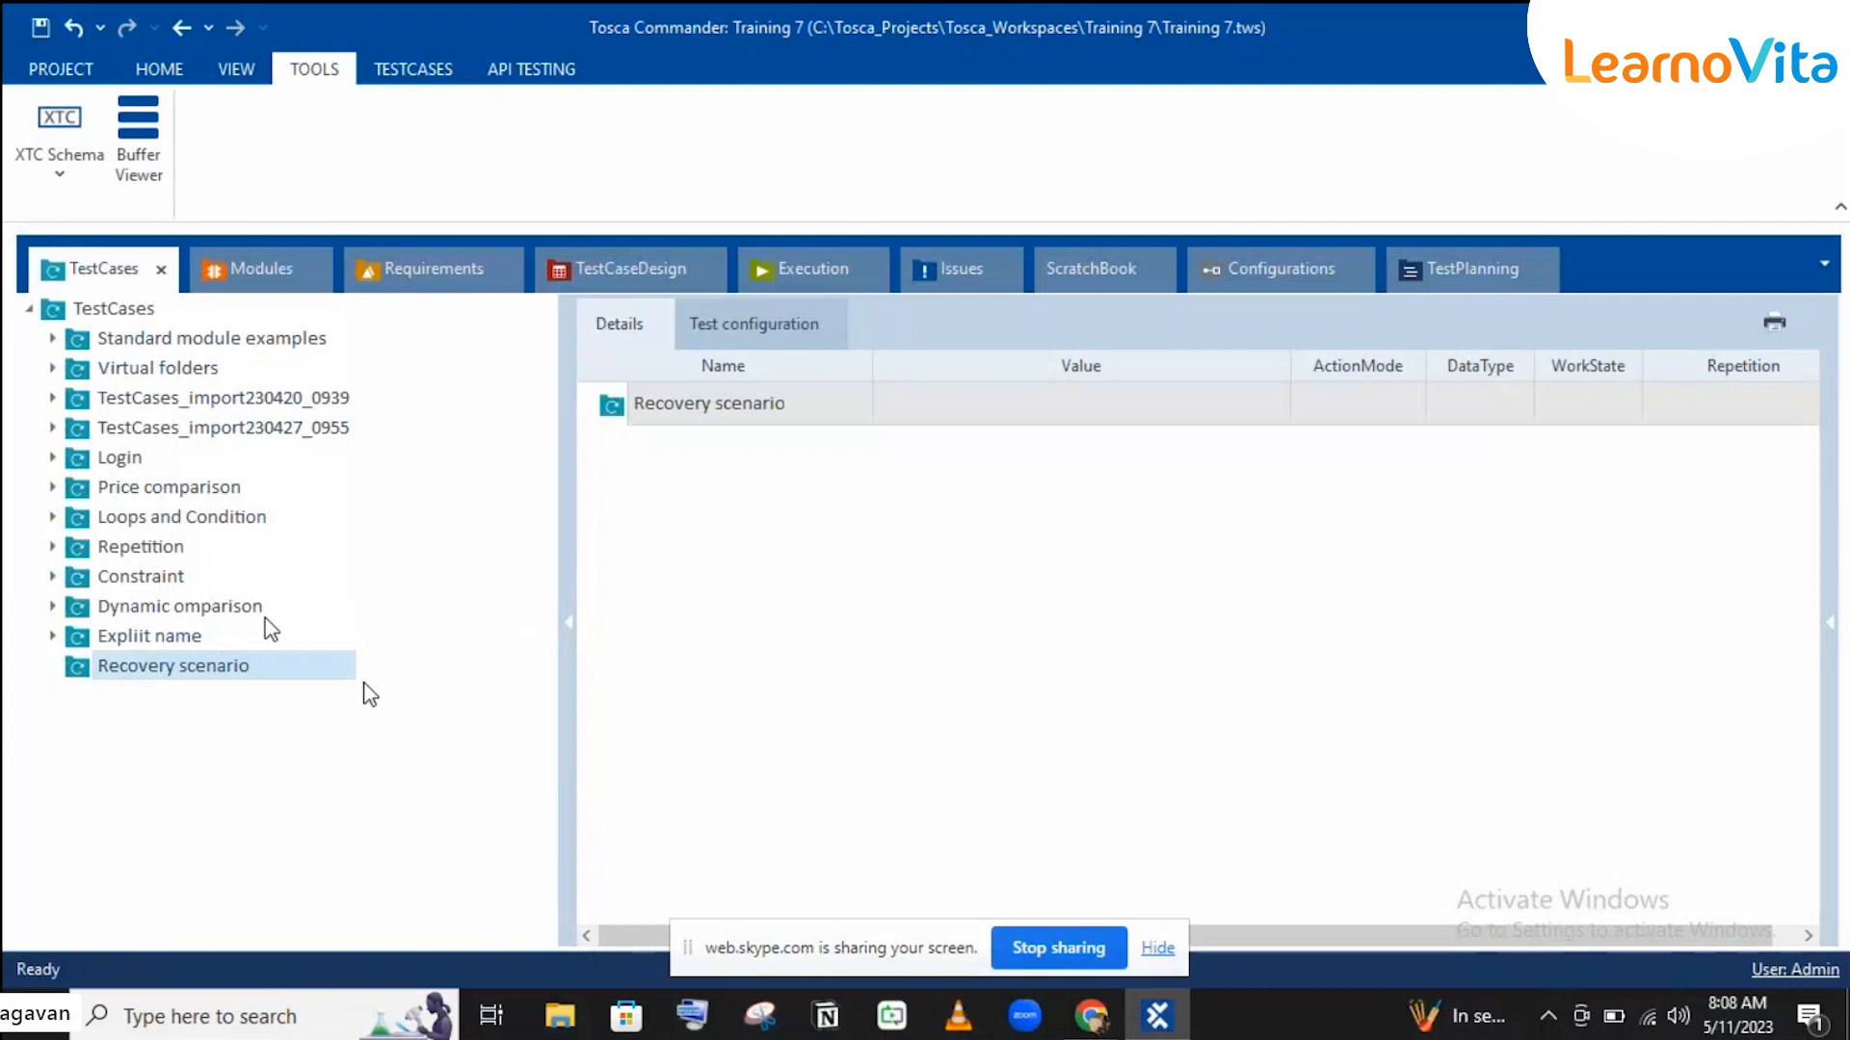
# Step: Switch to the Demo Web Shop in Chrome, log out, and log back in with the prefilled credentials
pyautogui.click(1091, 1016)
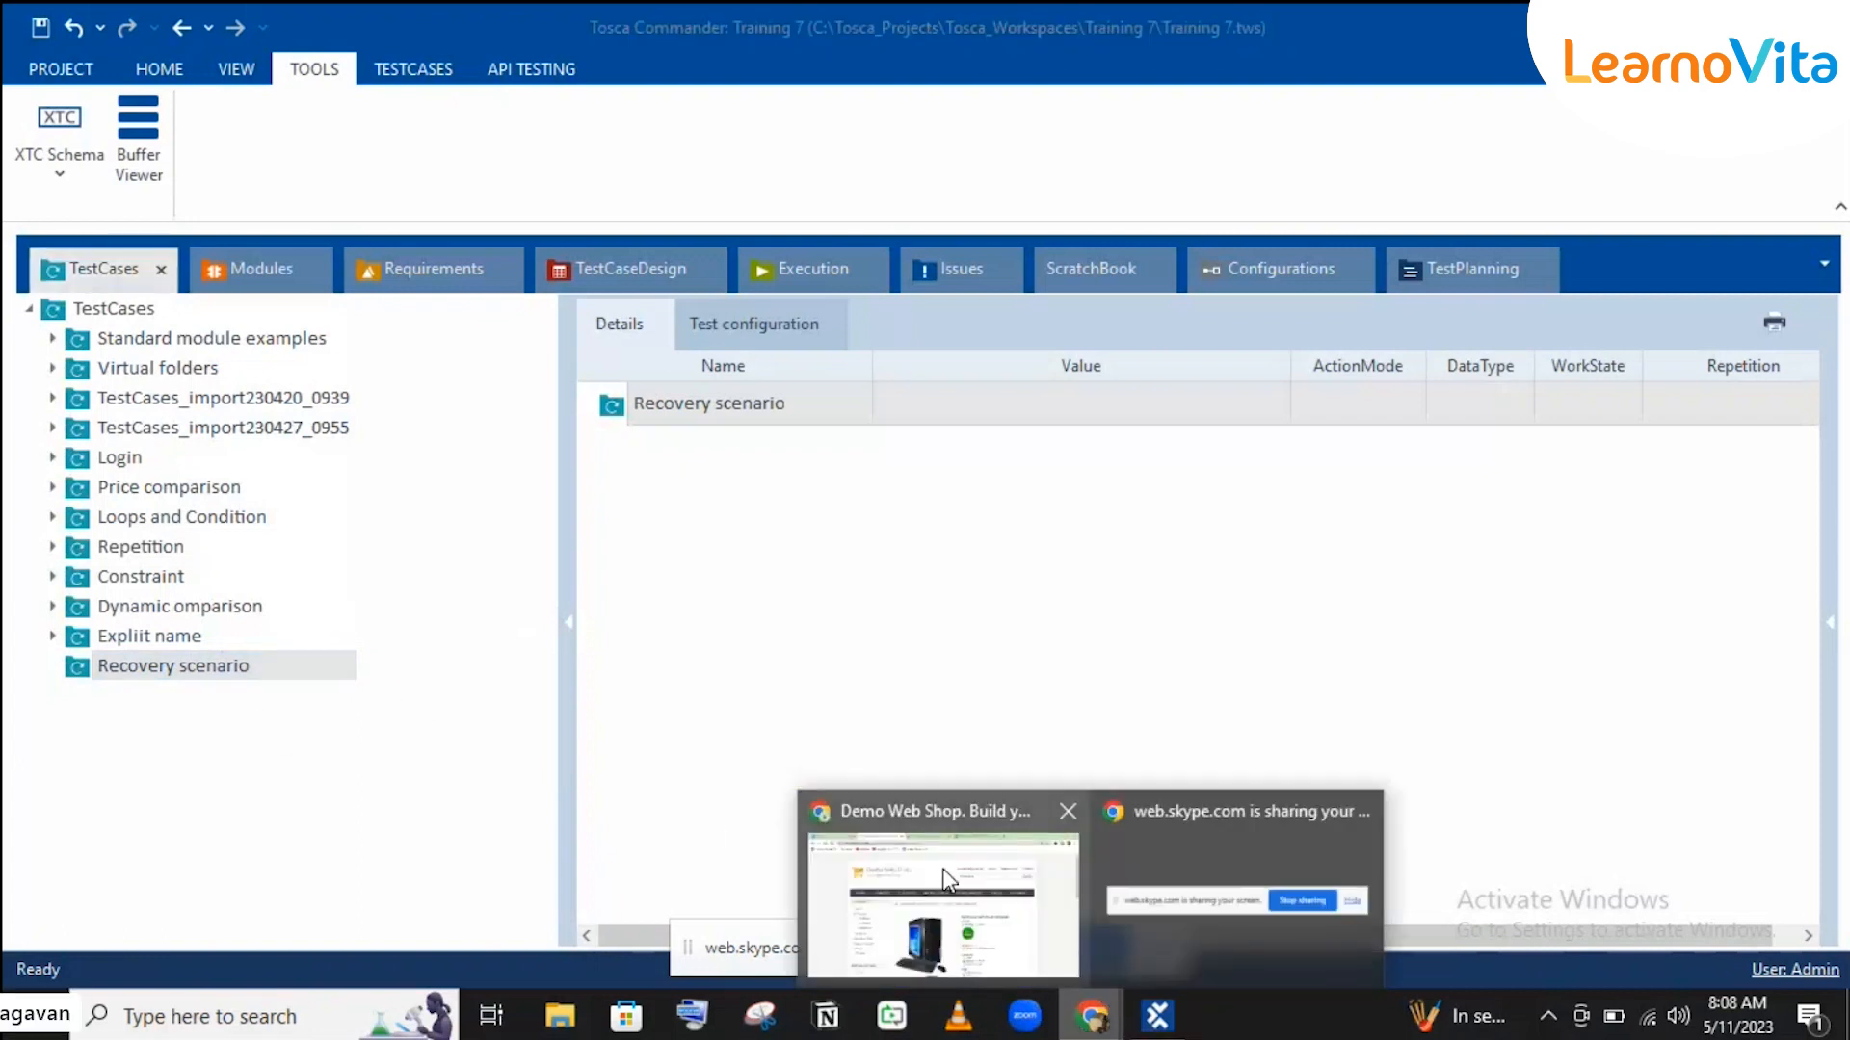
pyautogui.click(944, 878)
pyautogui.click(1257, 250)
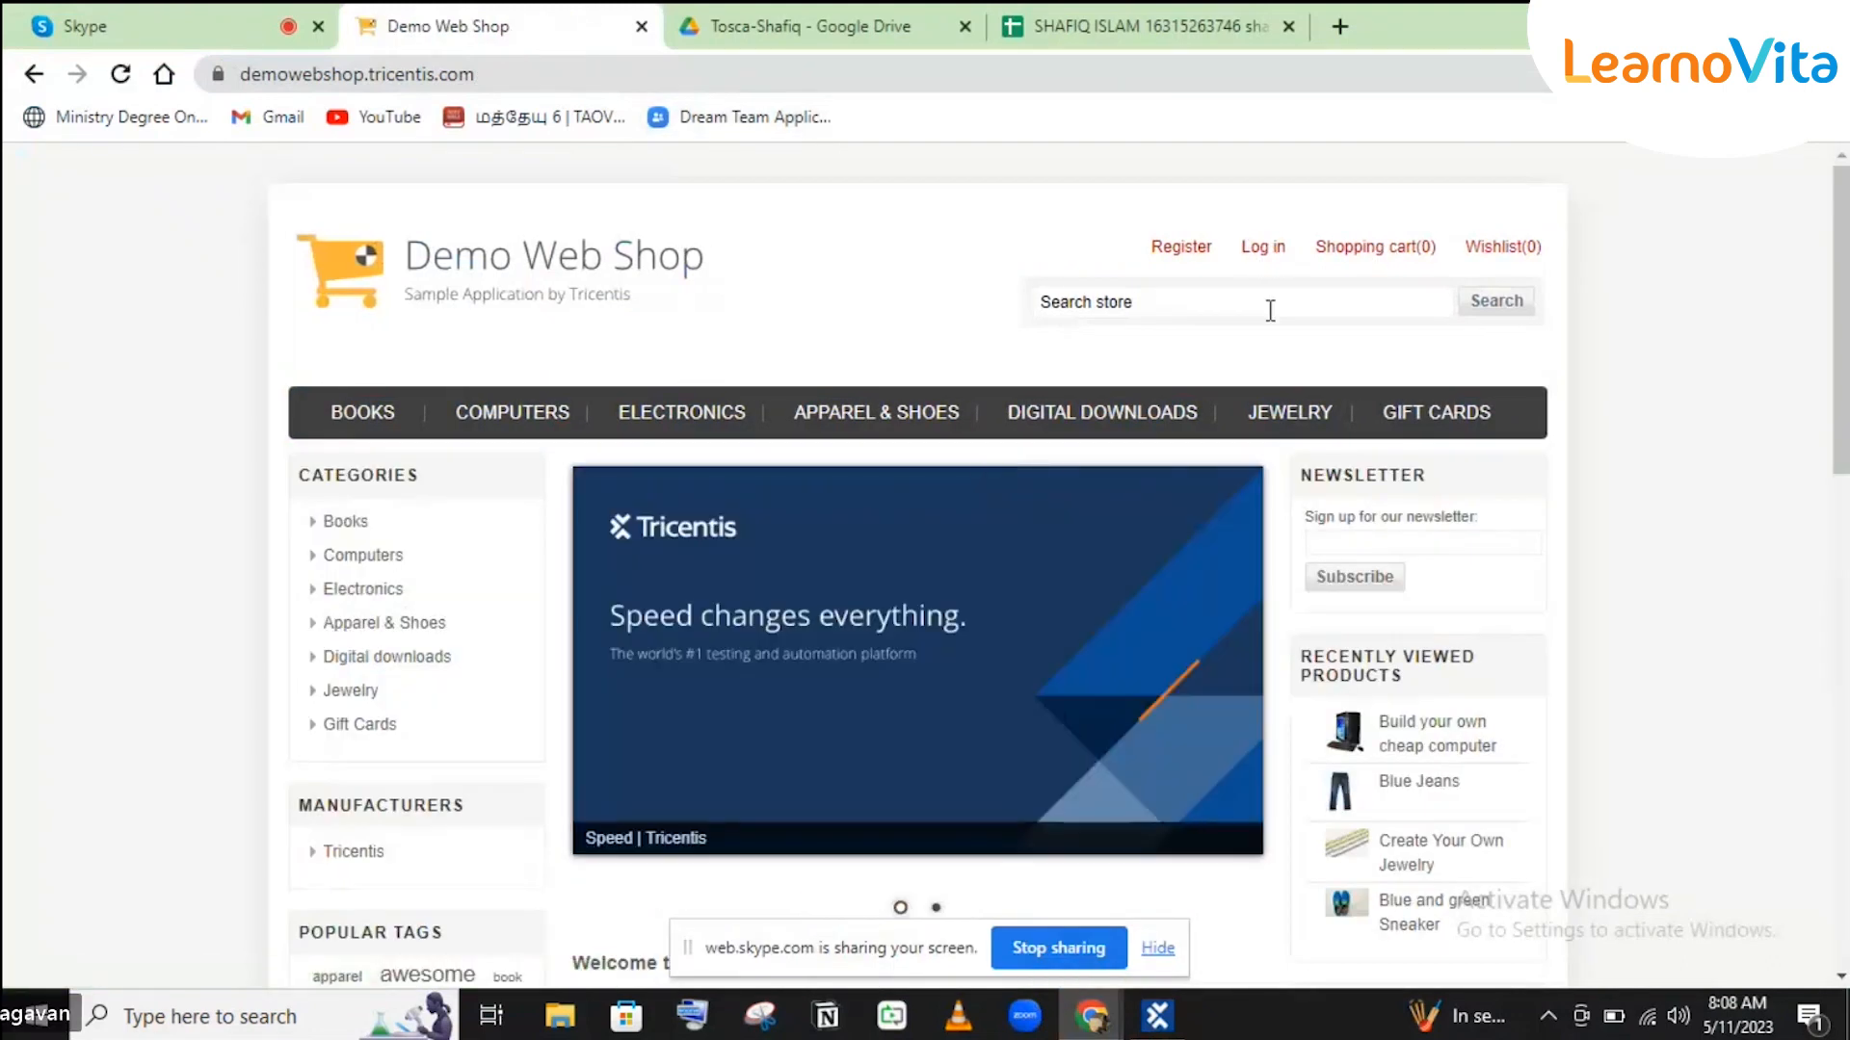
pyautogui.click(1257, 252)
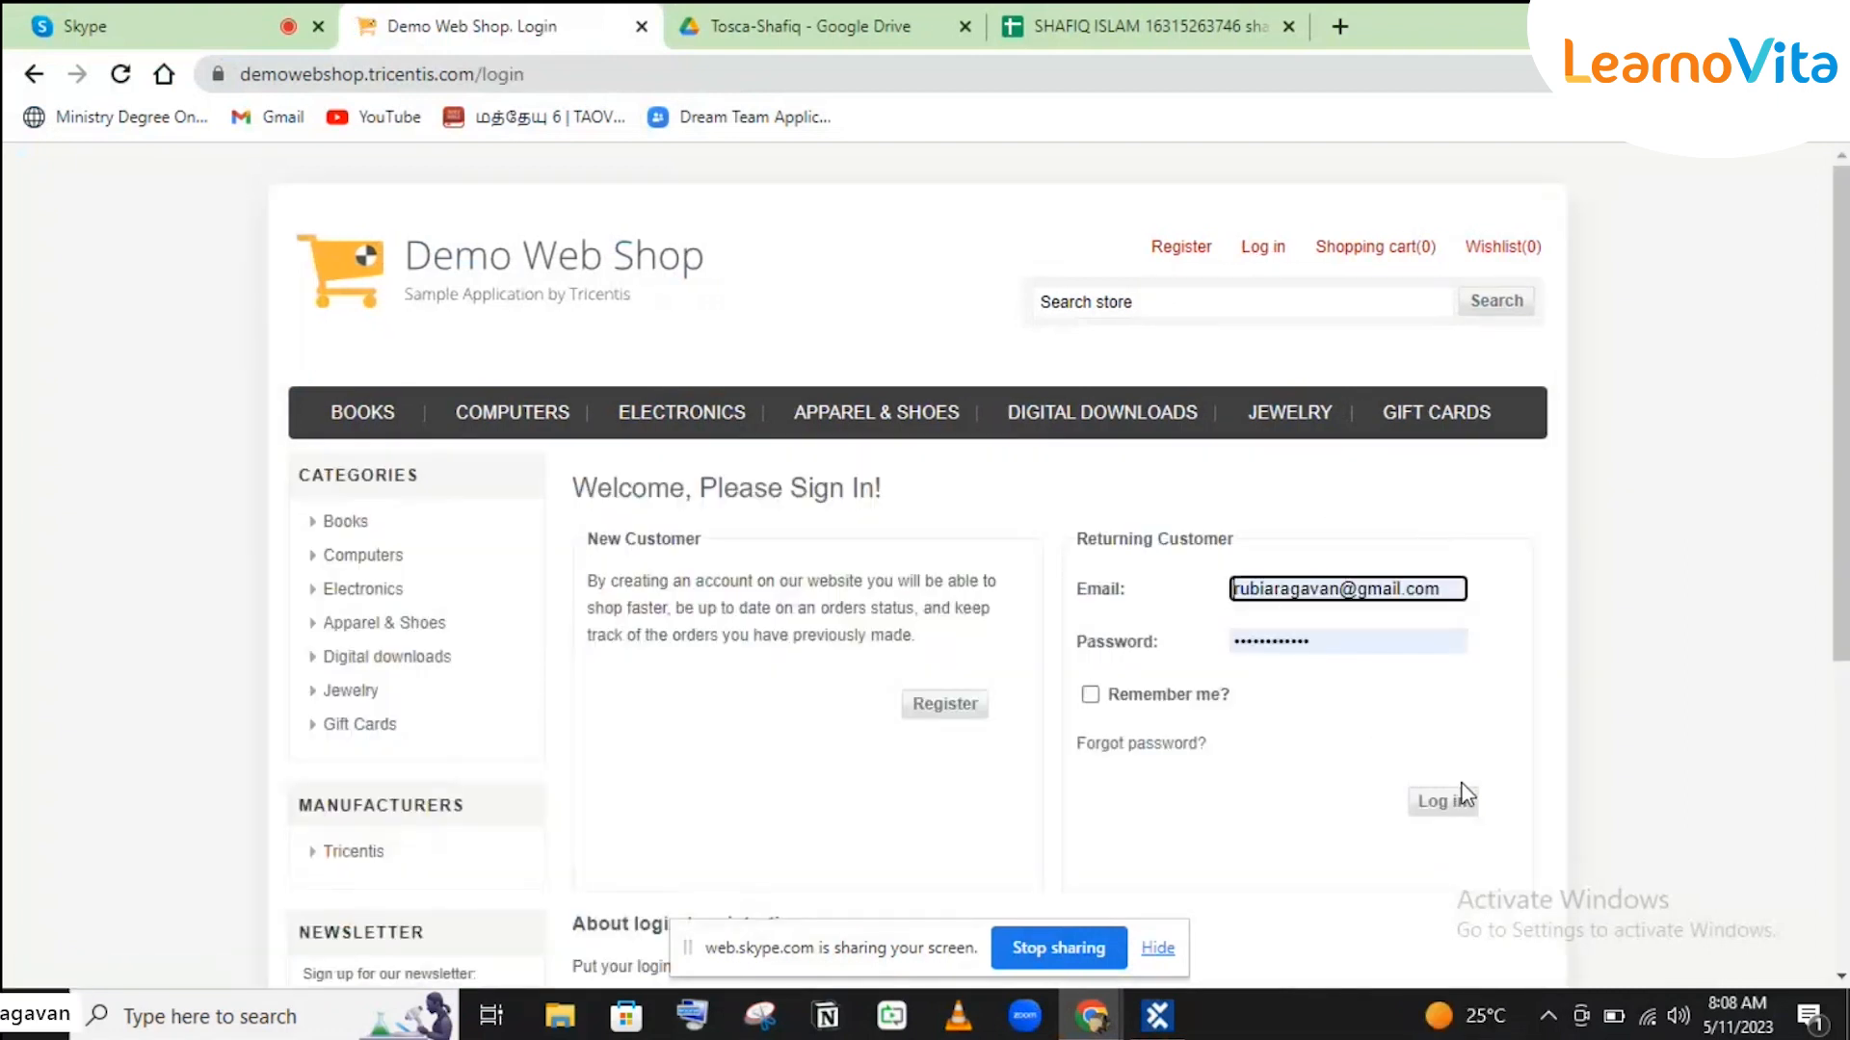
pyautogui.click(1454, 805)
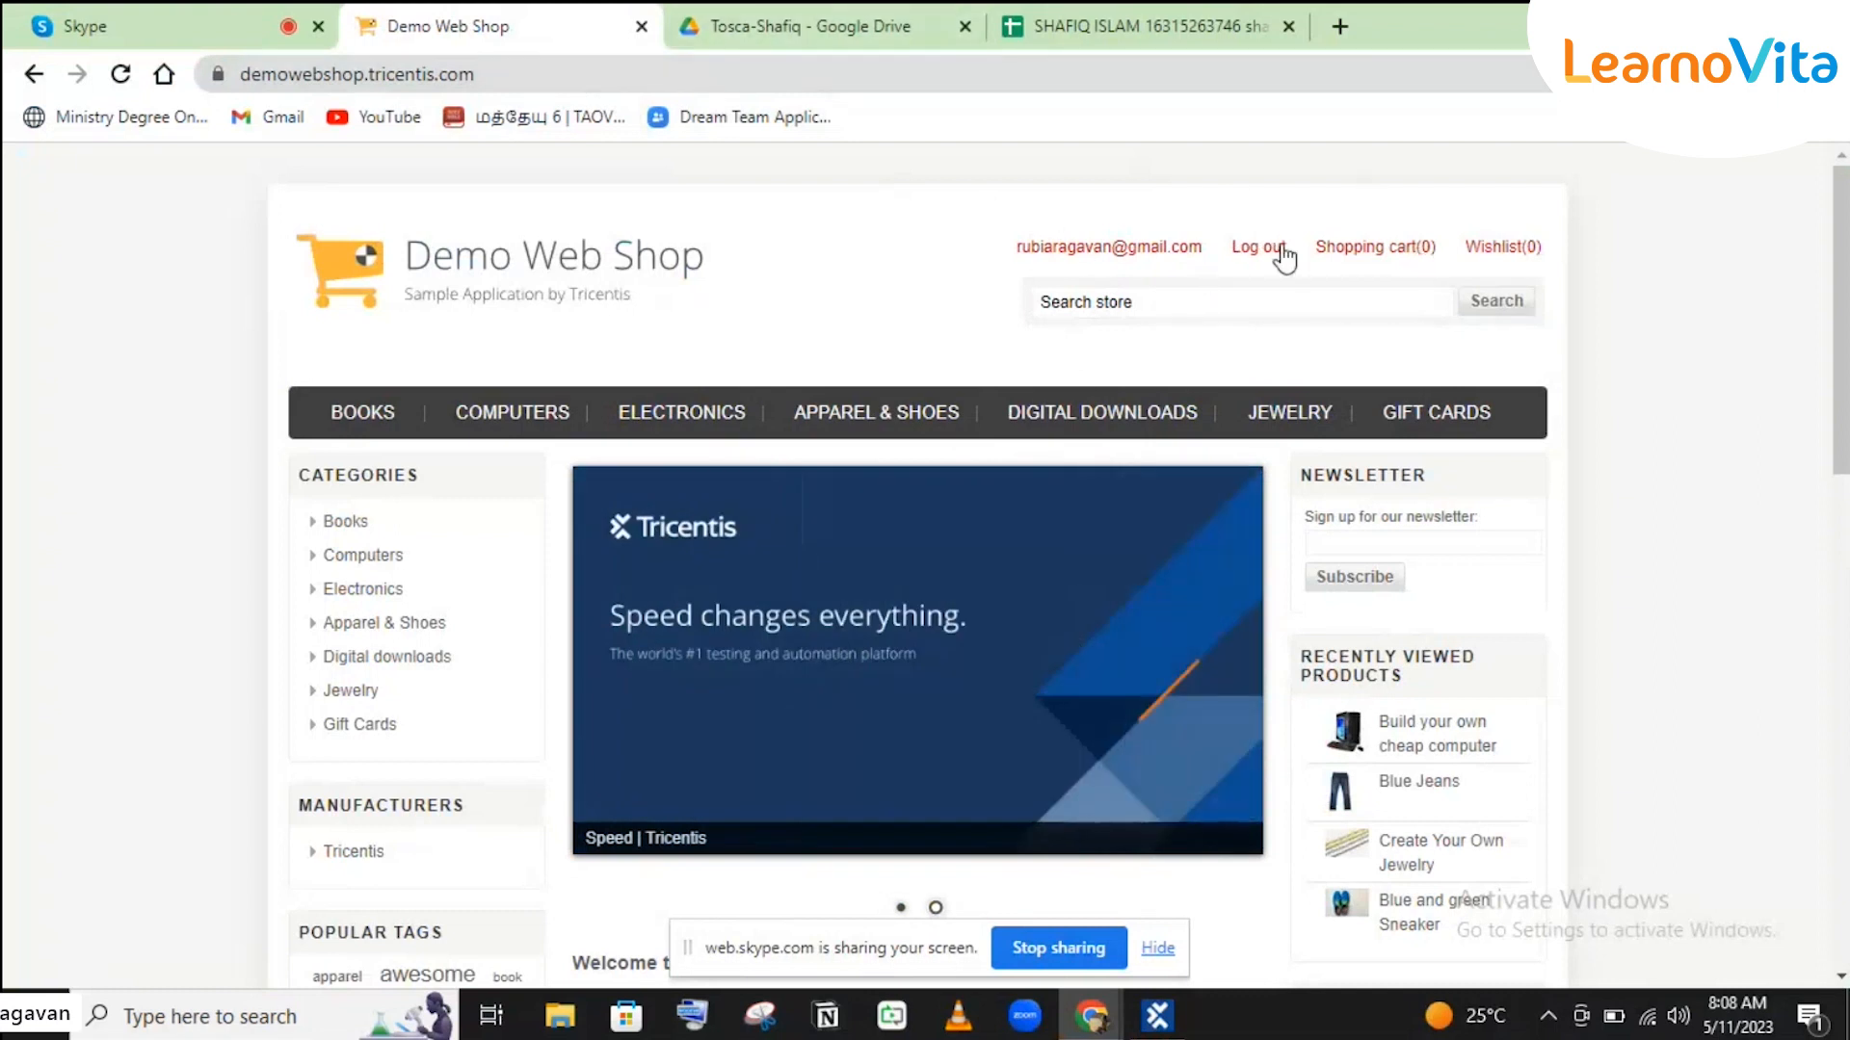
# Step: Close the Demo Web Shop tab and reopen demowebshop.tricentis.com in a new browser tab
pyautogui.click(641, 30)
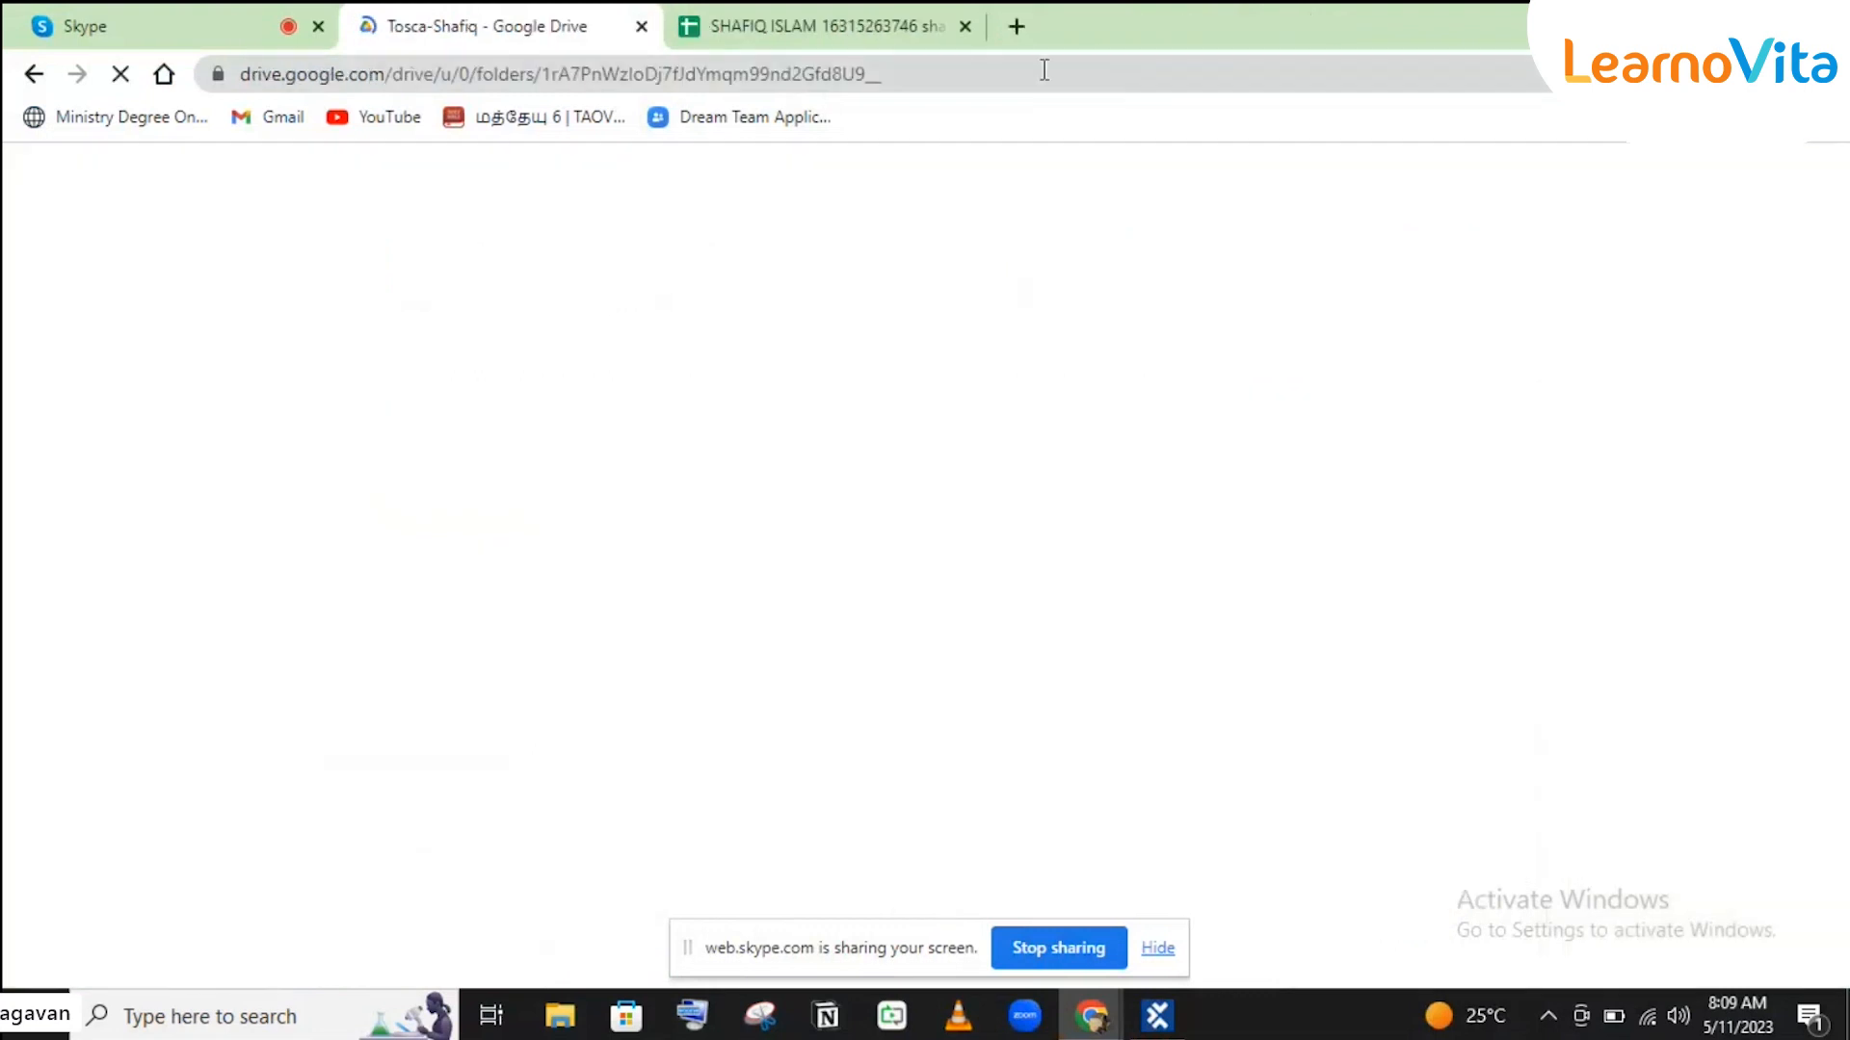
pyautogui.click(1015, 27)
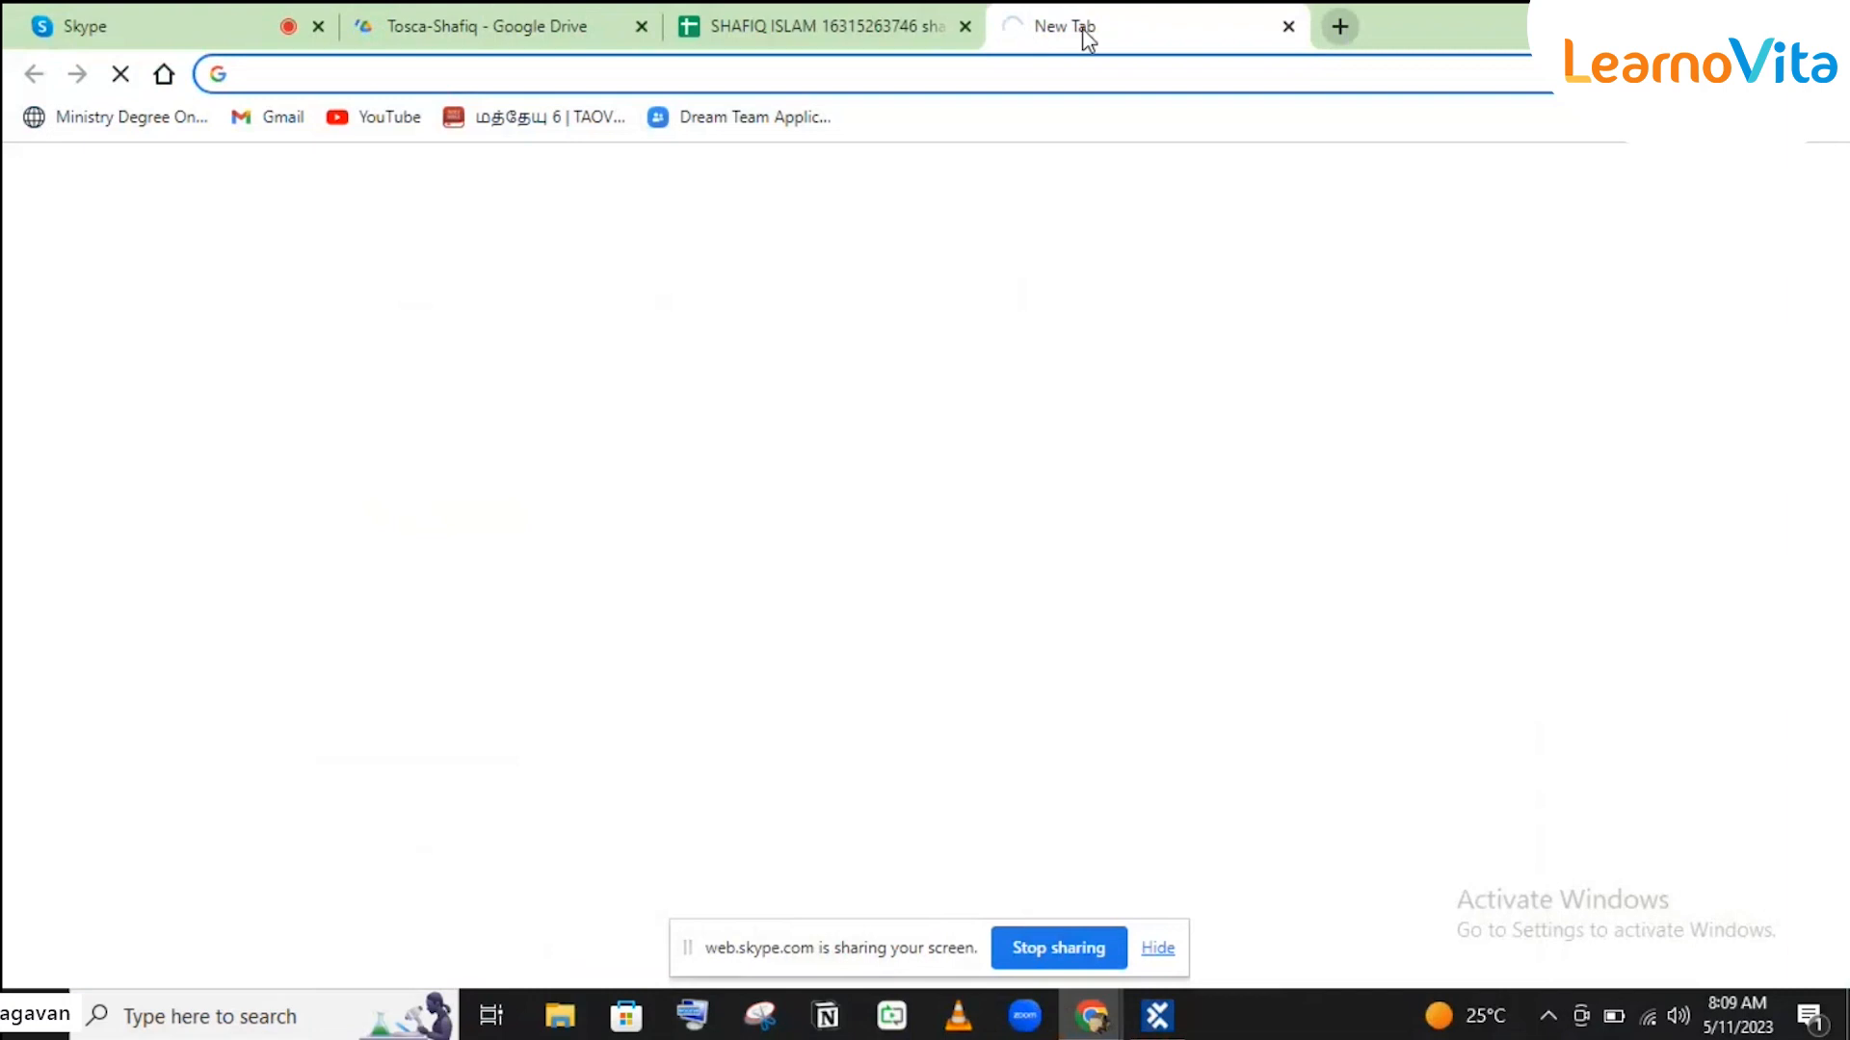
pyautogui.click(279, 74)
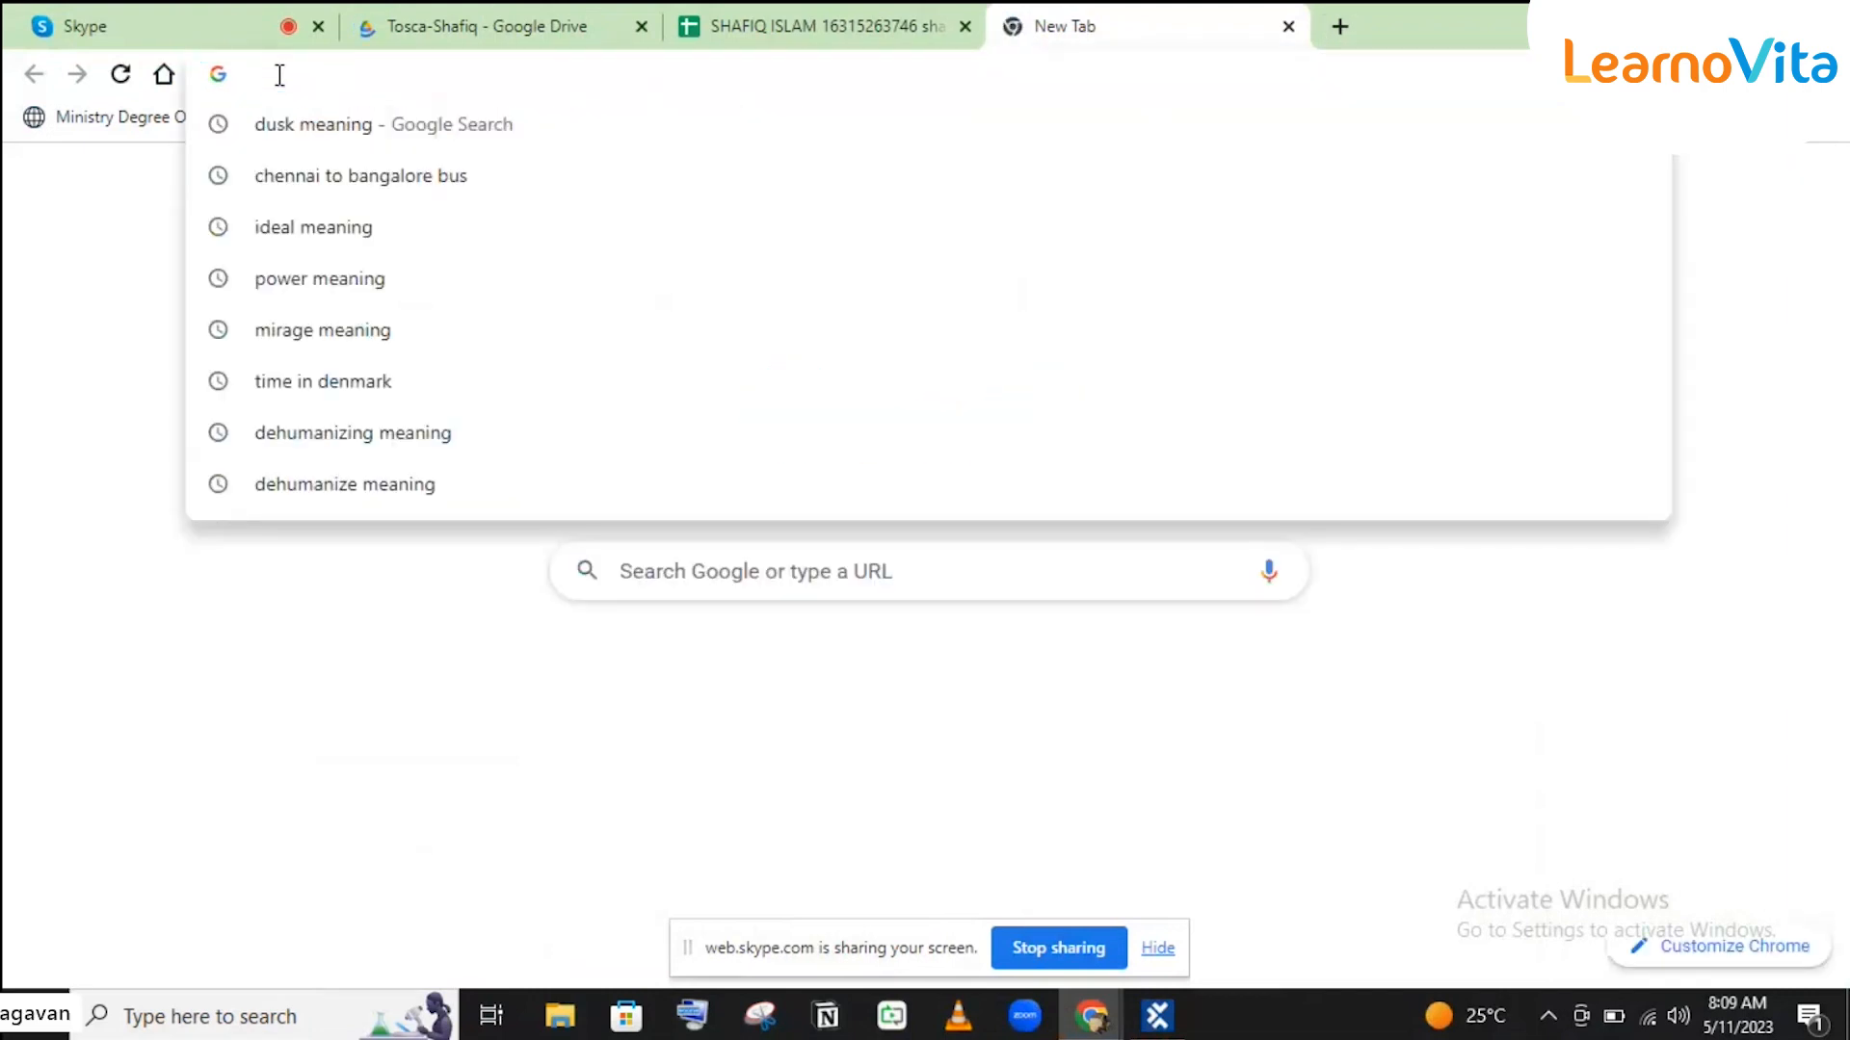
pyautogui.write('de')
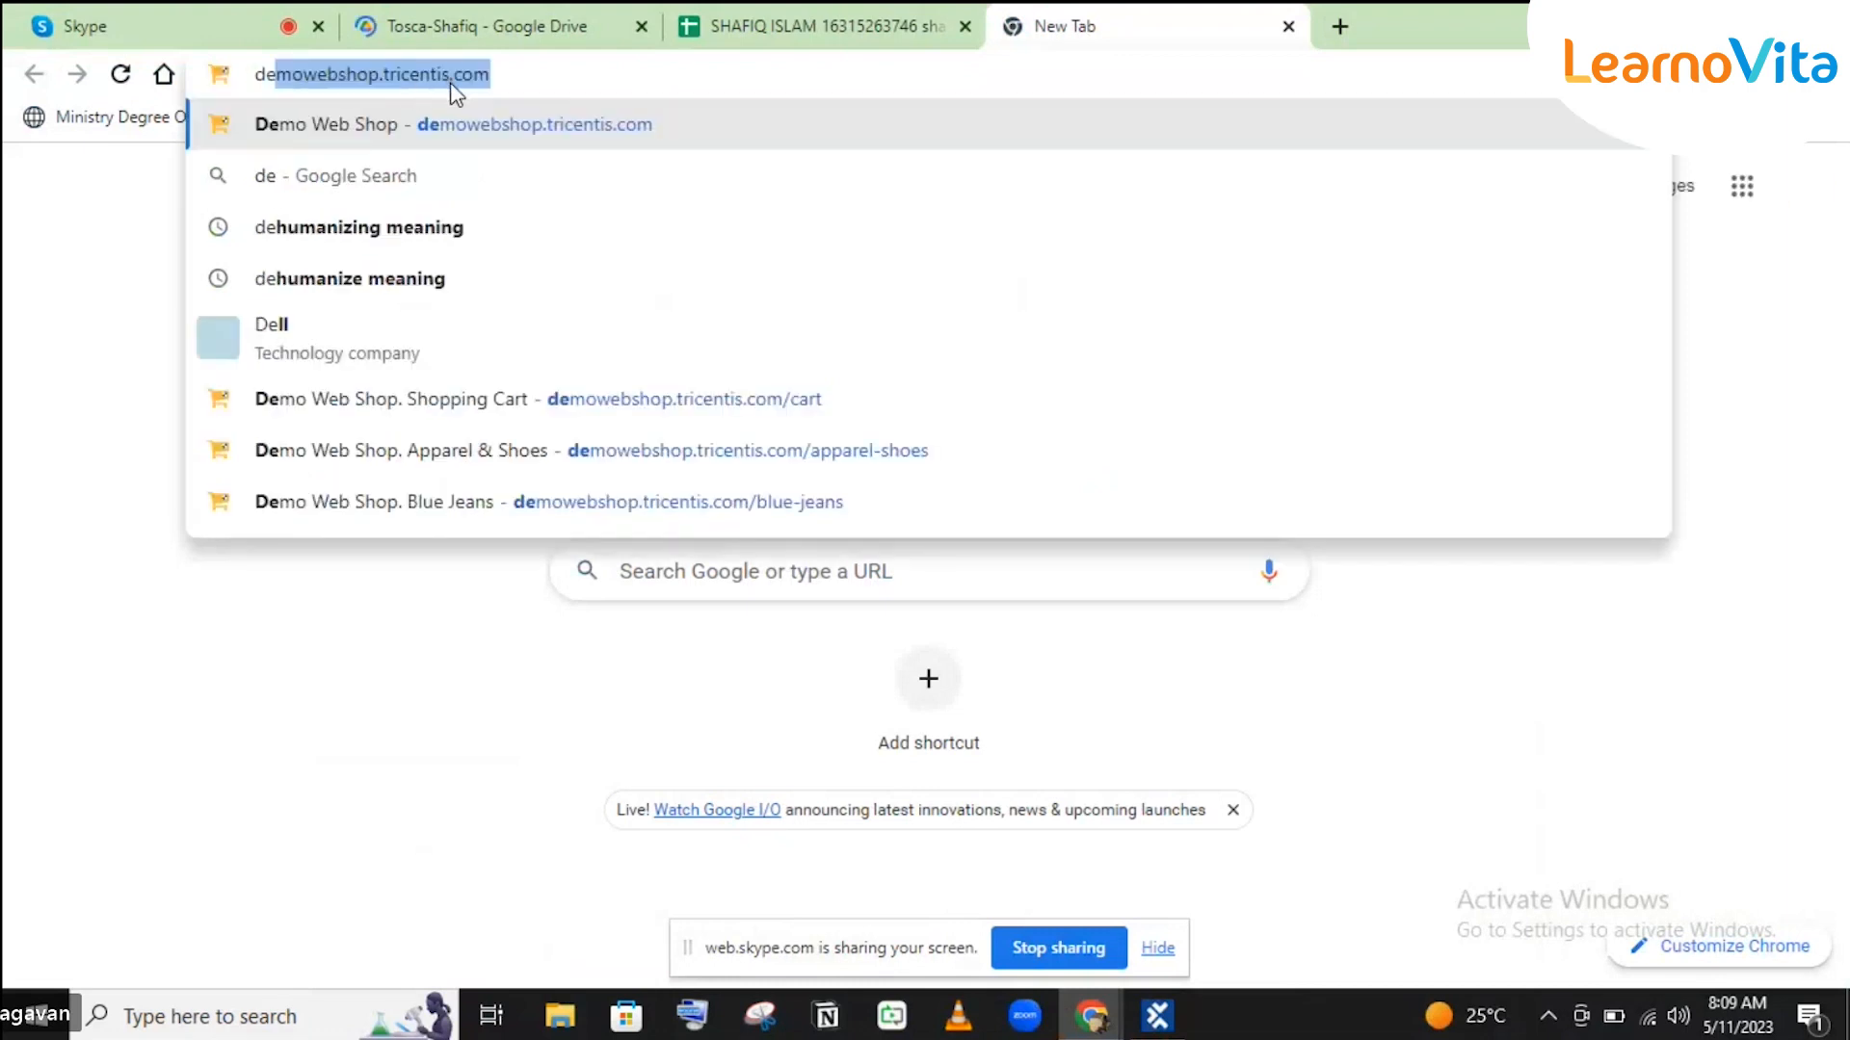
pyautogui.press('Return')
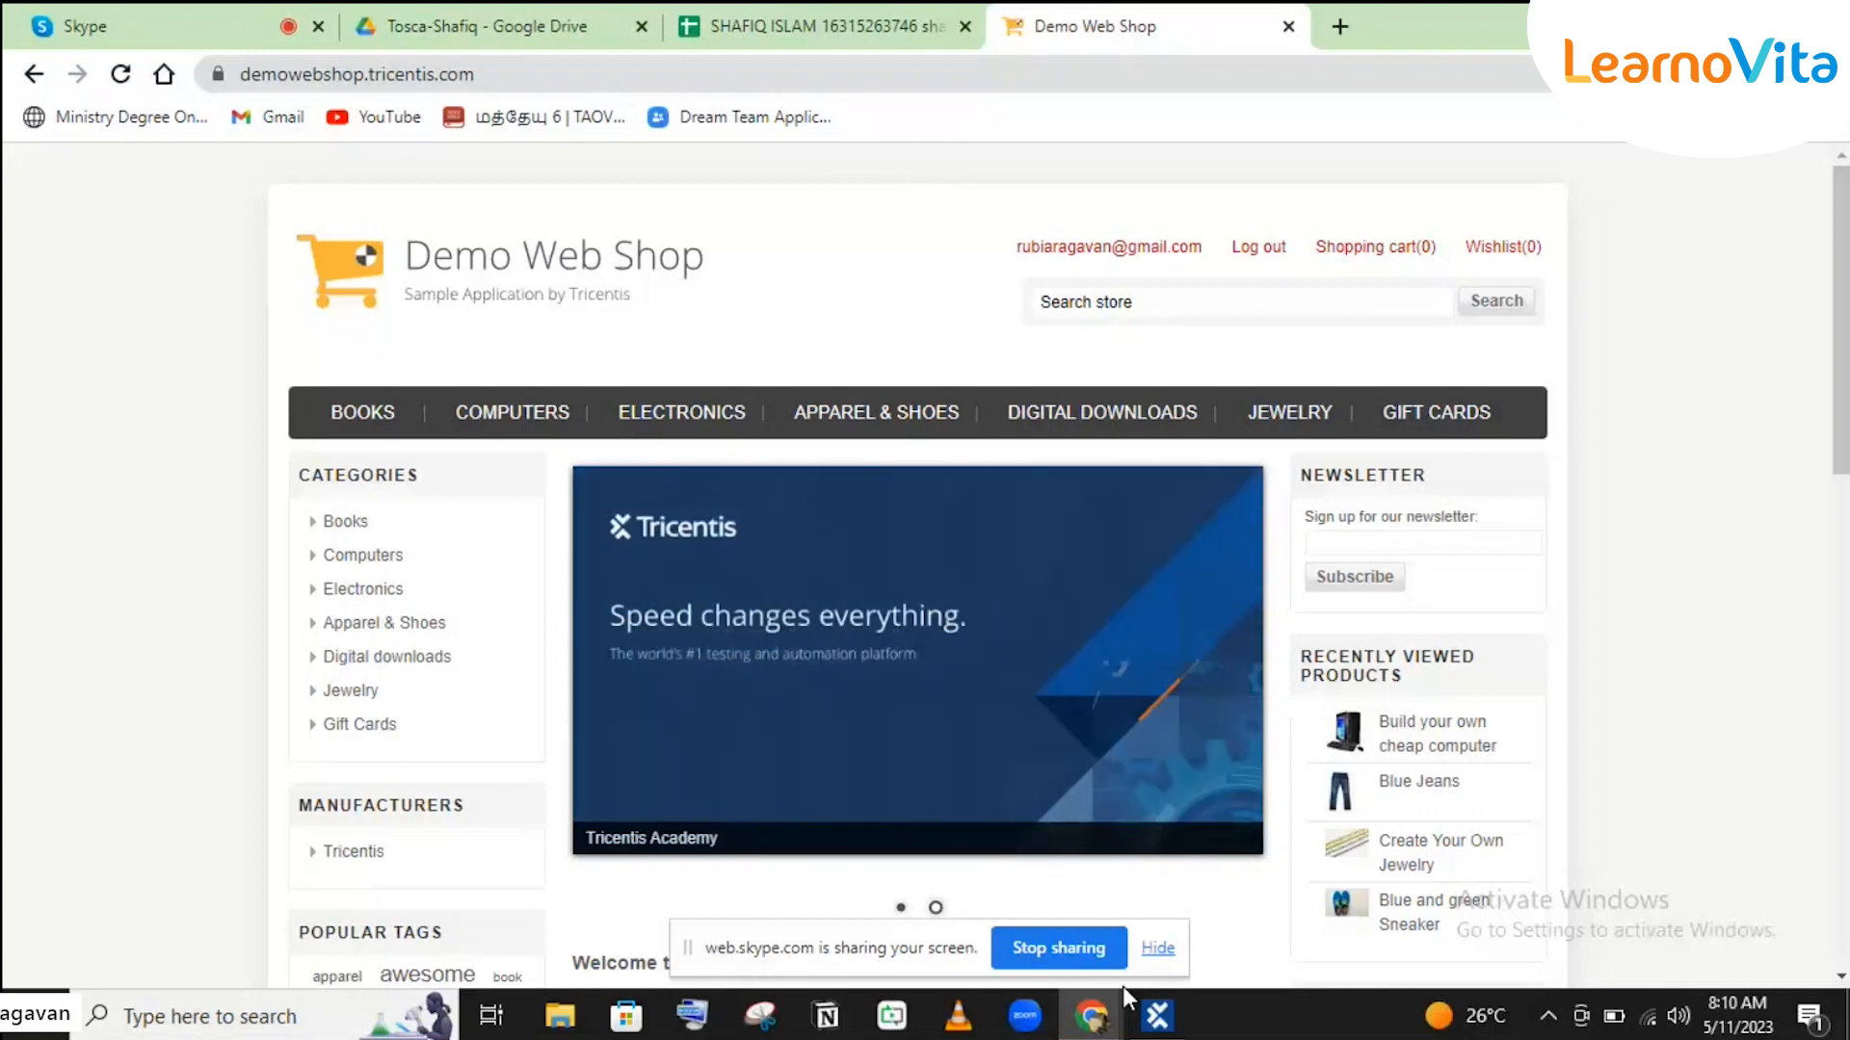
# Step: Switch to Tosca Commander and examine the OpenUrl and login steps of the Login using valid creds test case
pyautogui.moveTo(1156, 1023)
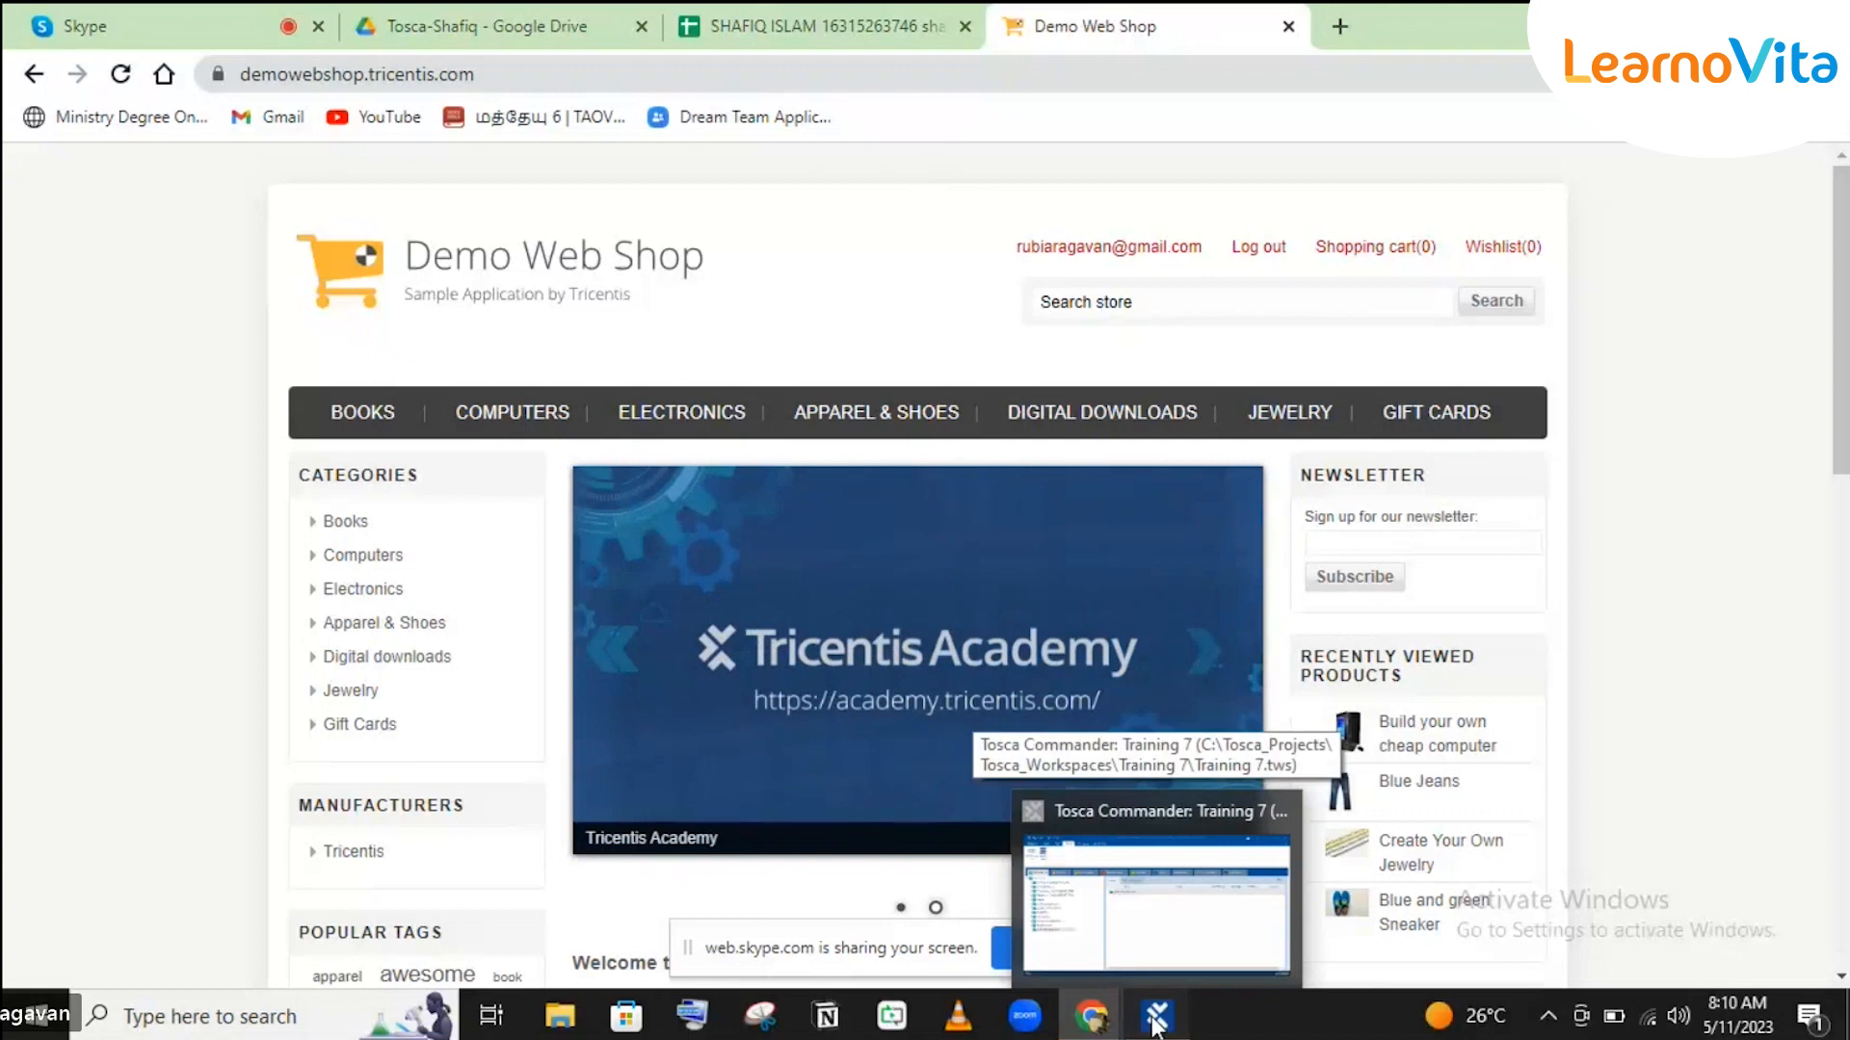
pyautogui.click(1137, 867)
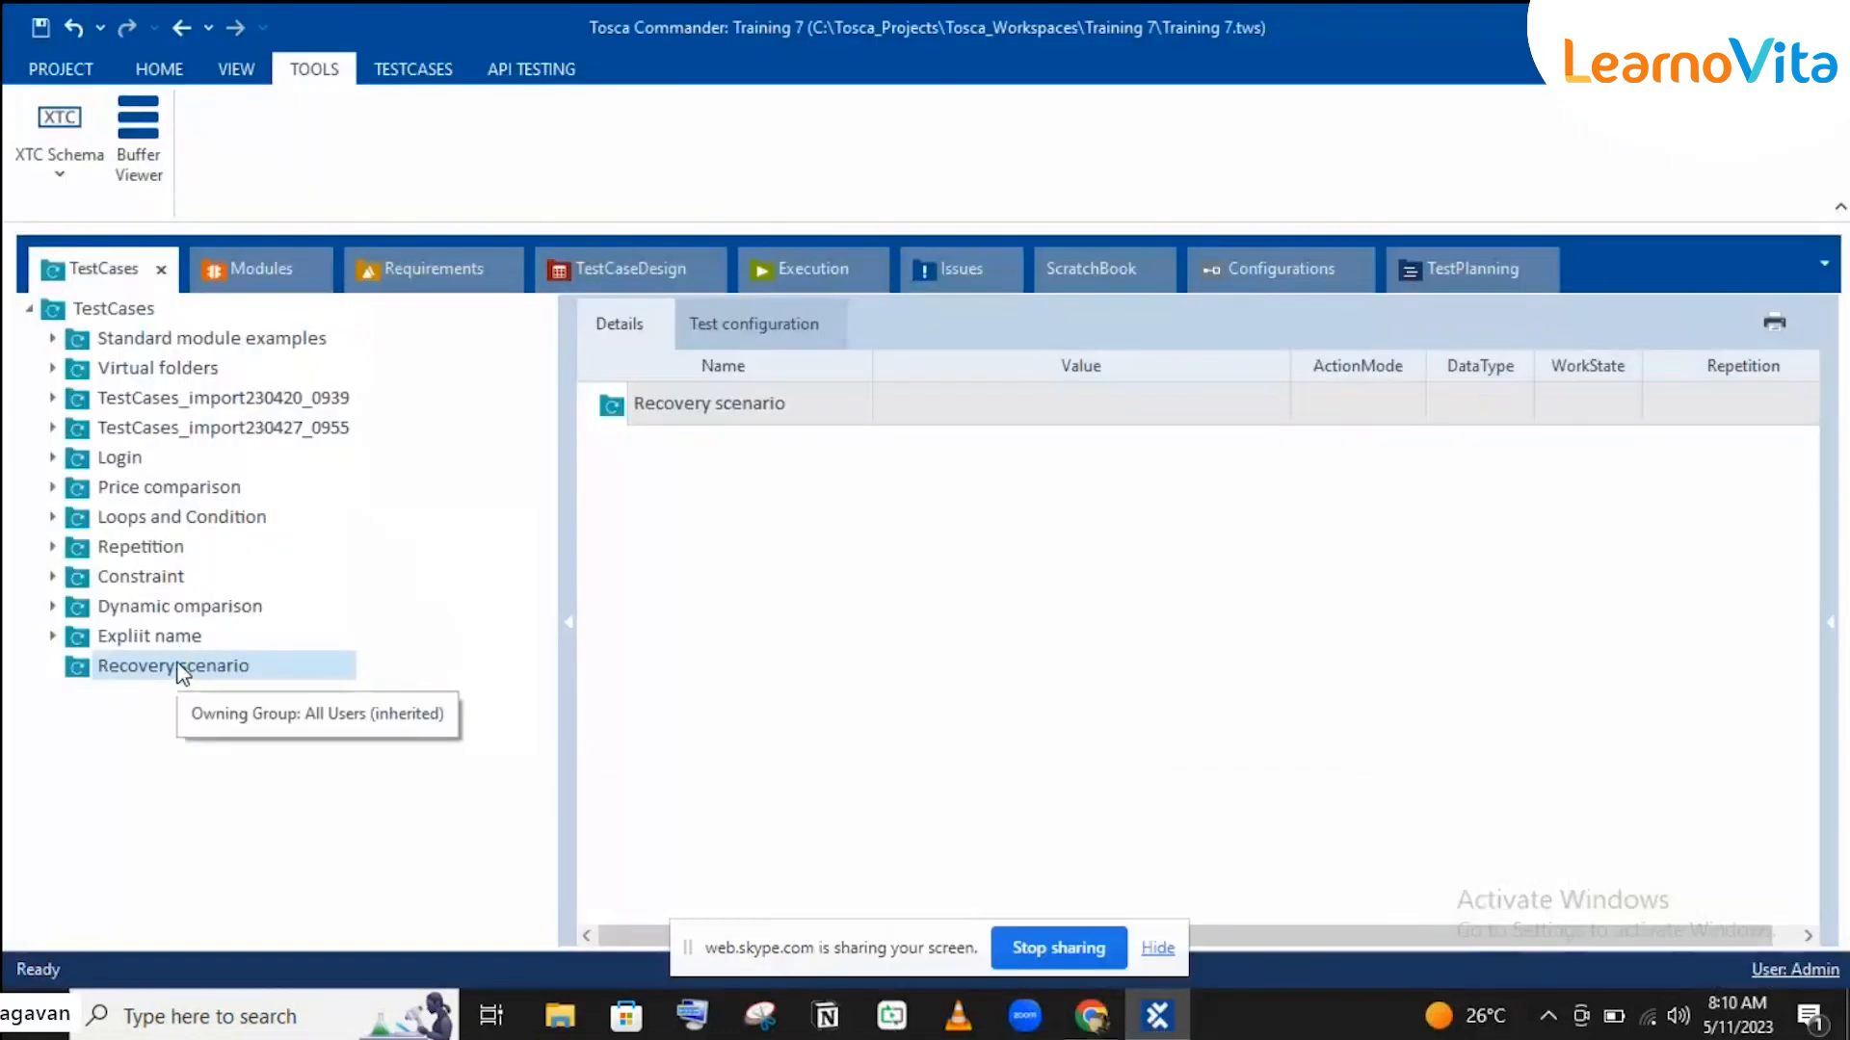
pyautogui.click(232, 266)
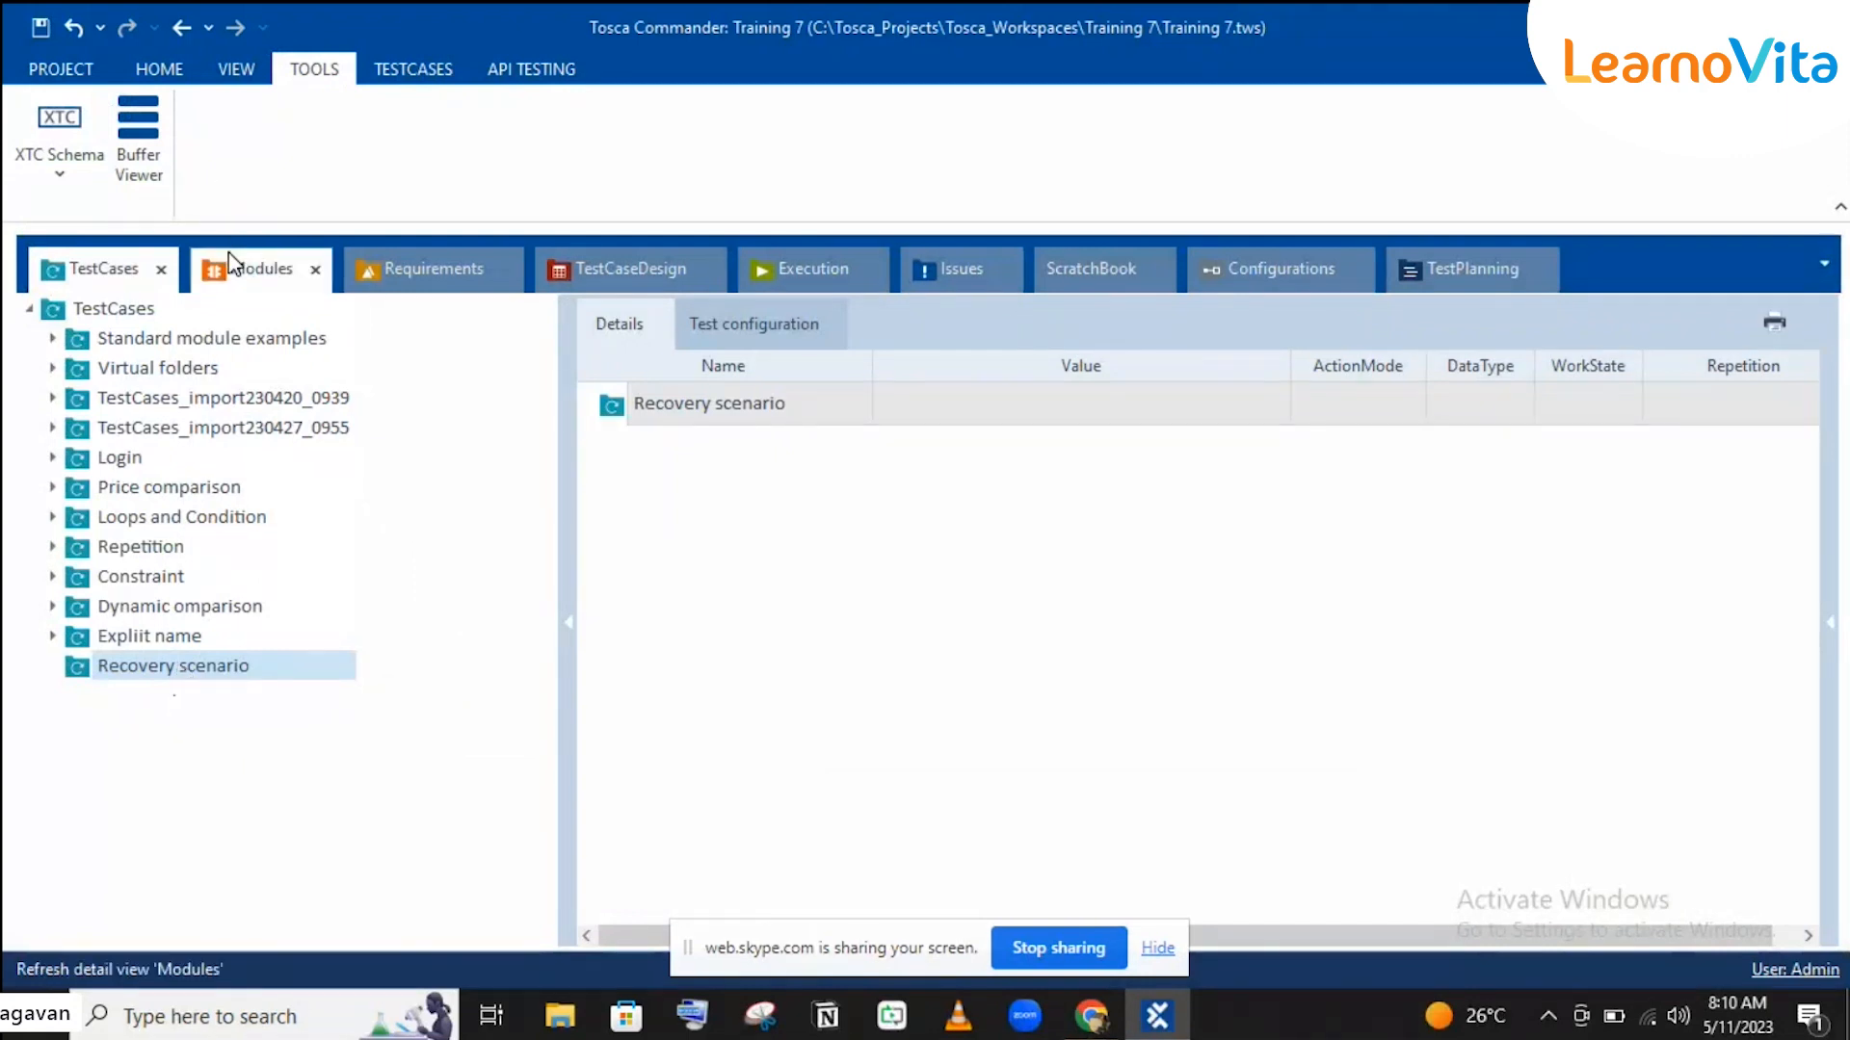
pyautogui.click(104, 269)
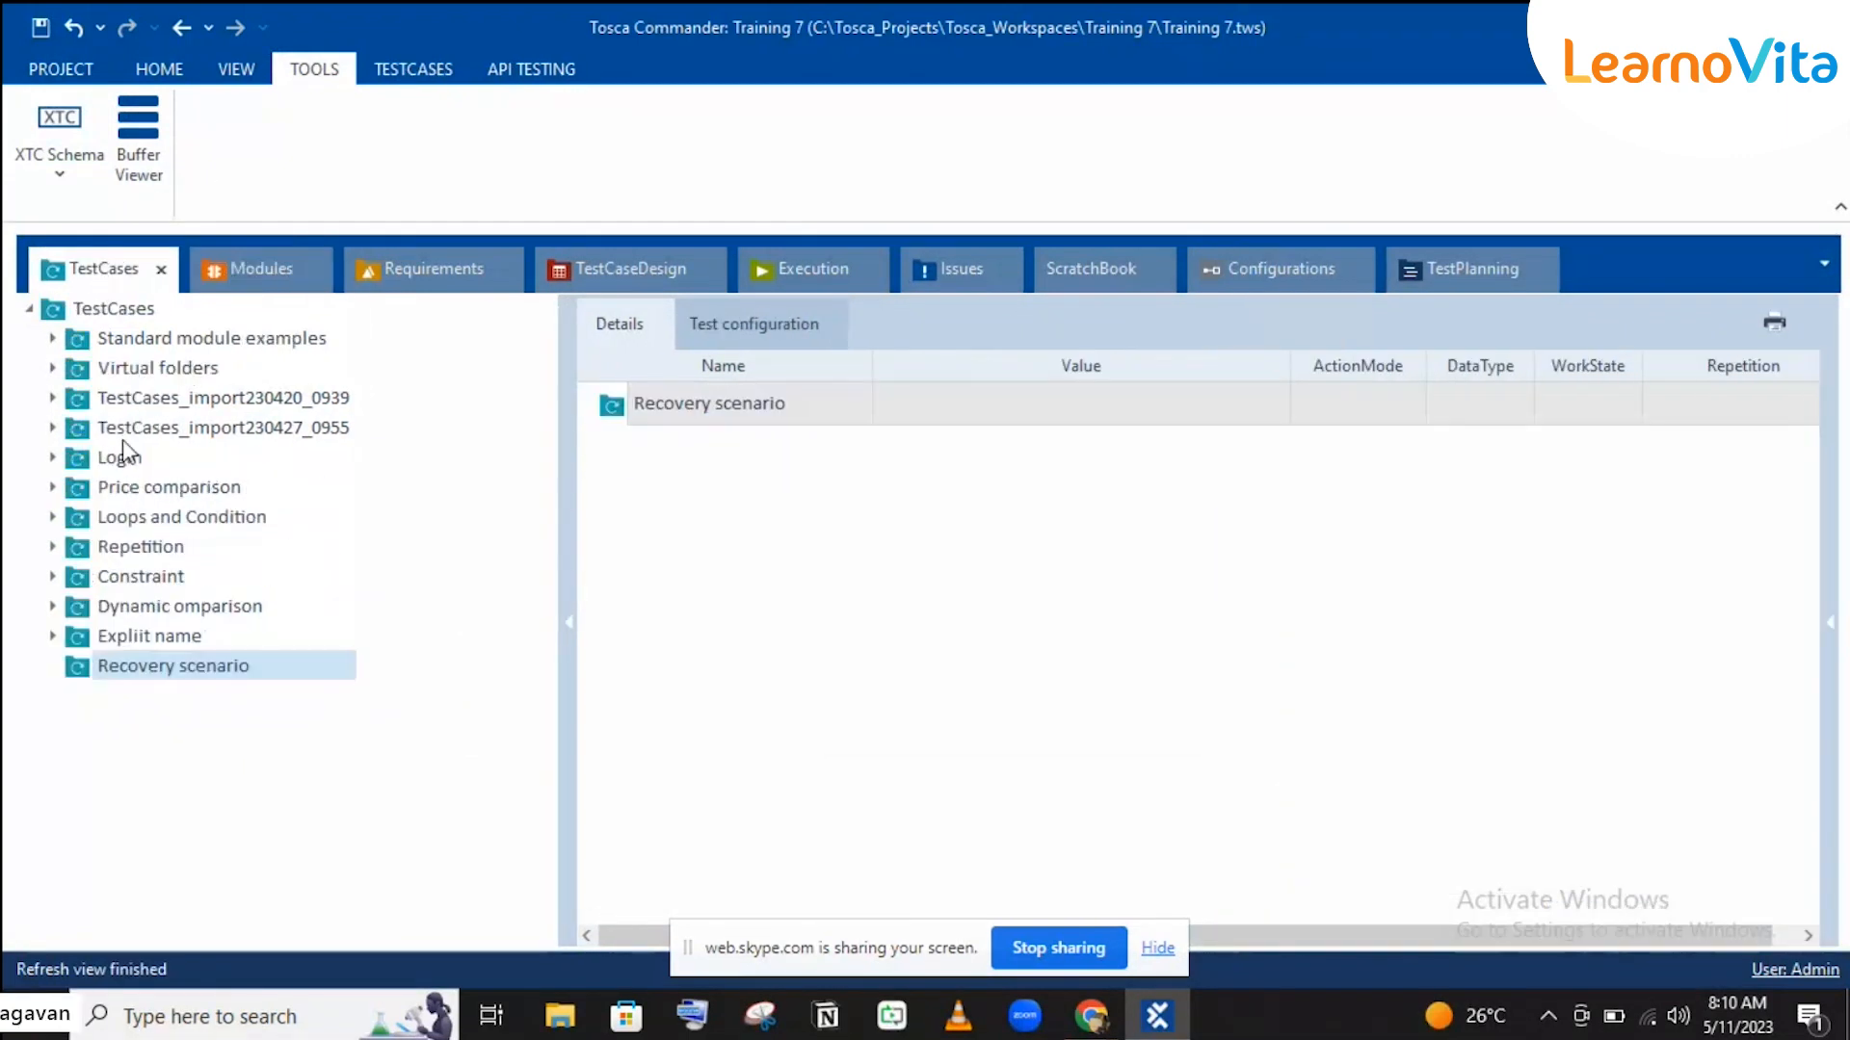
pyautogui.click(52, 457)
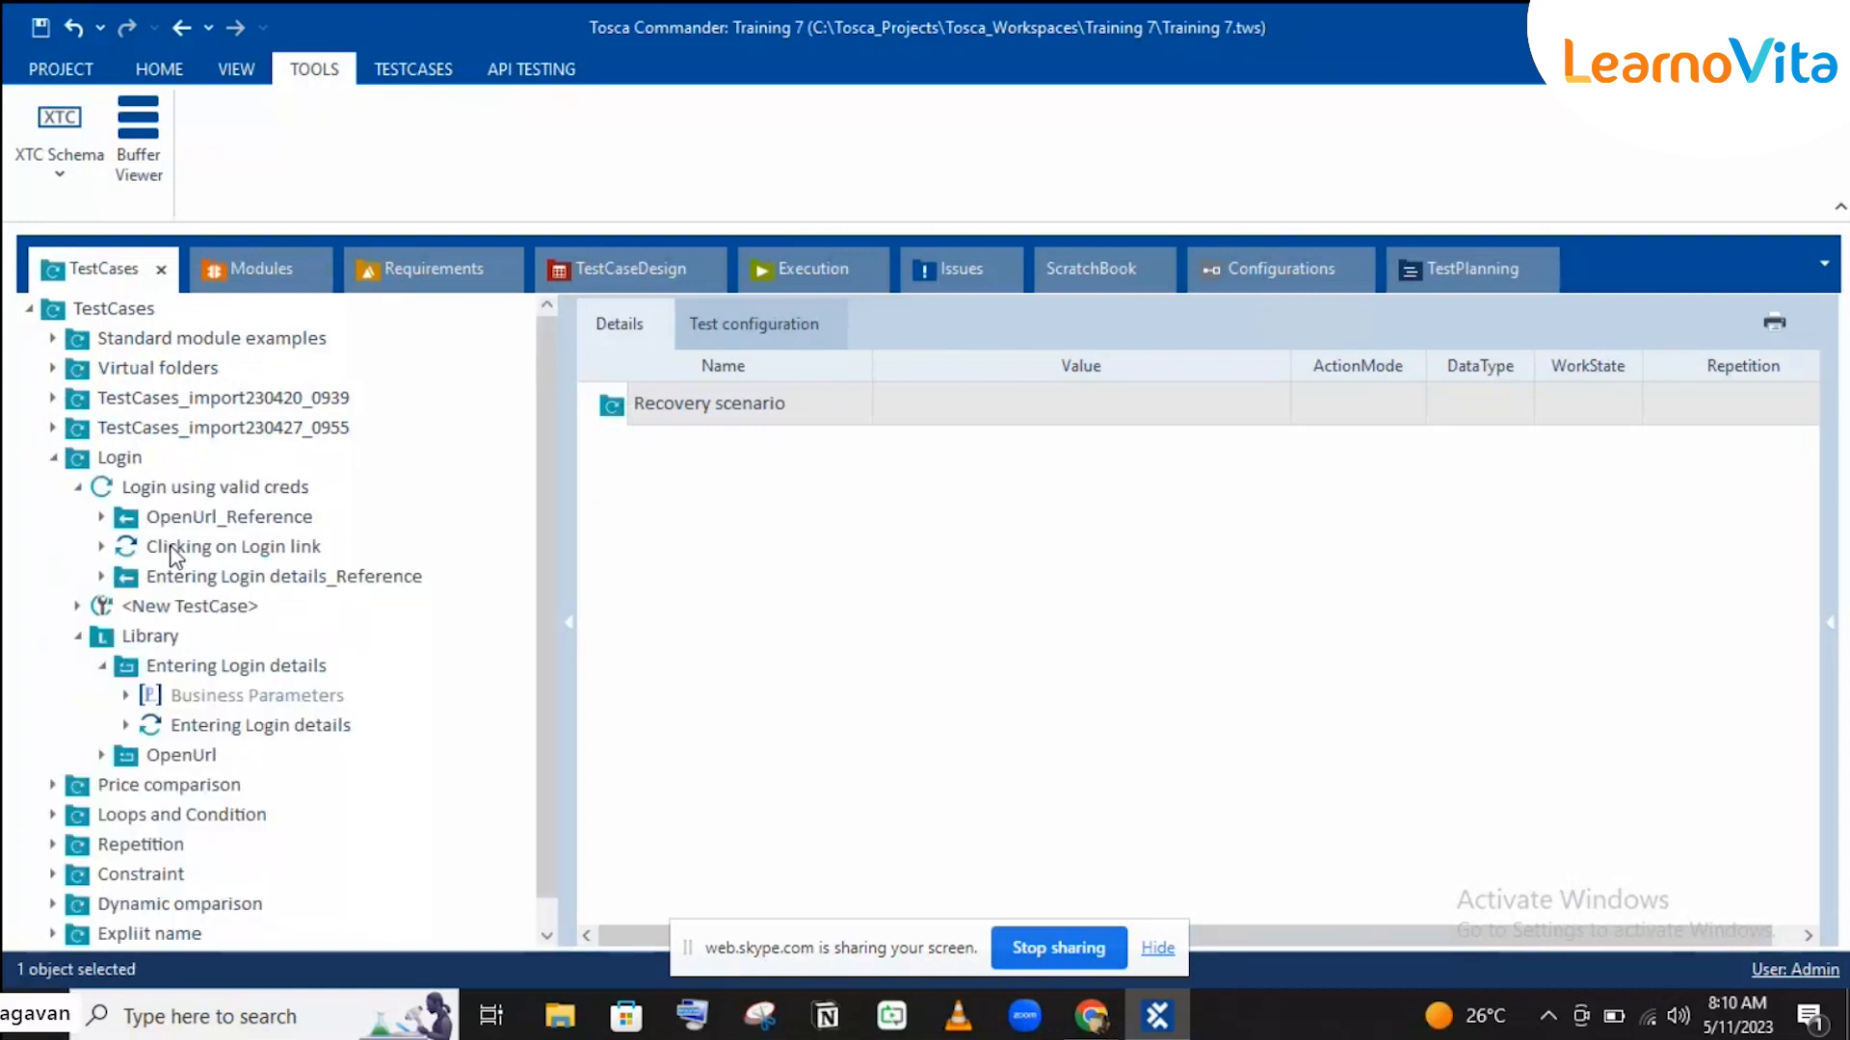
pyautogui.click(99, 486)
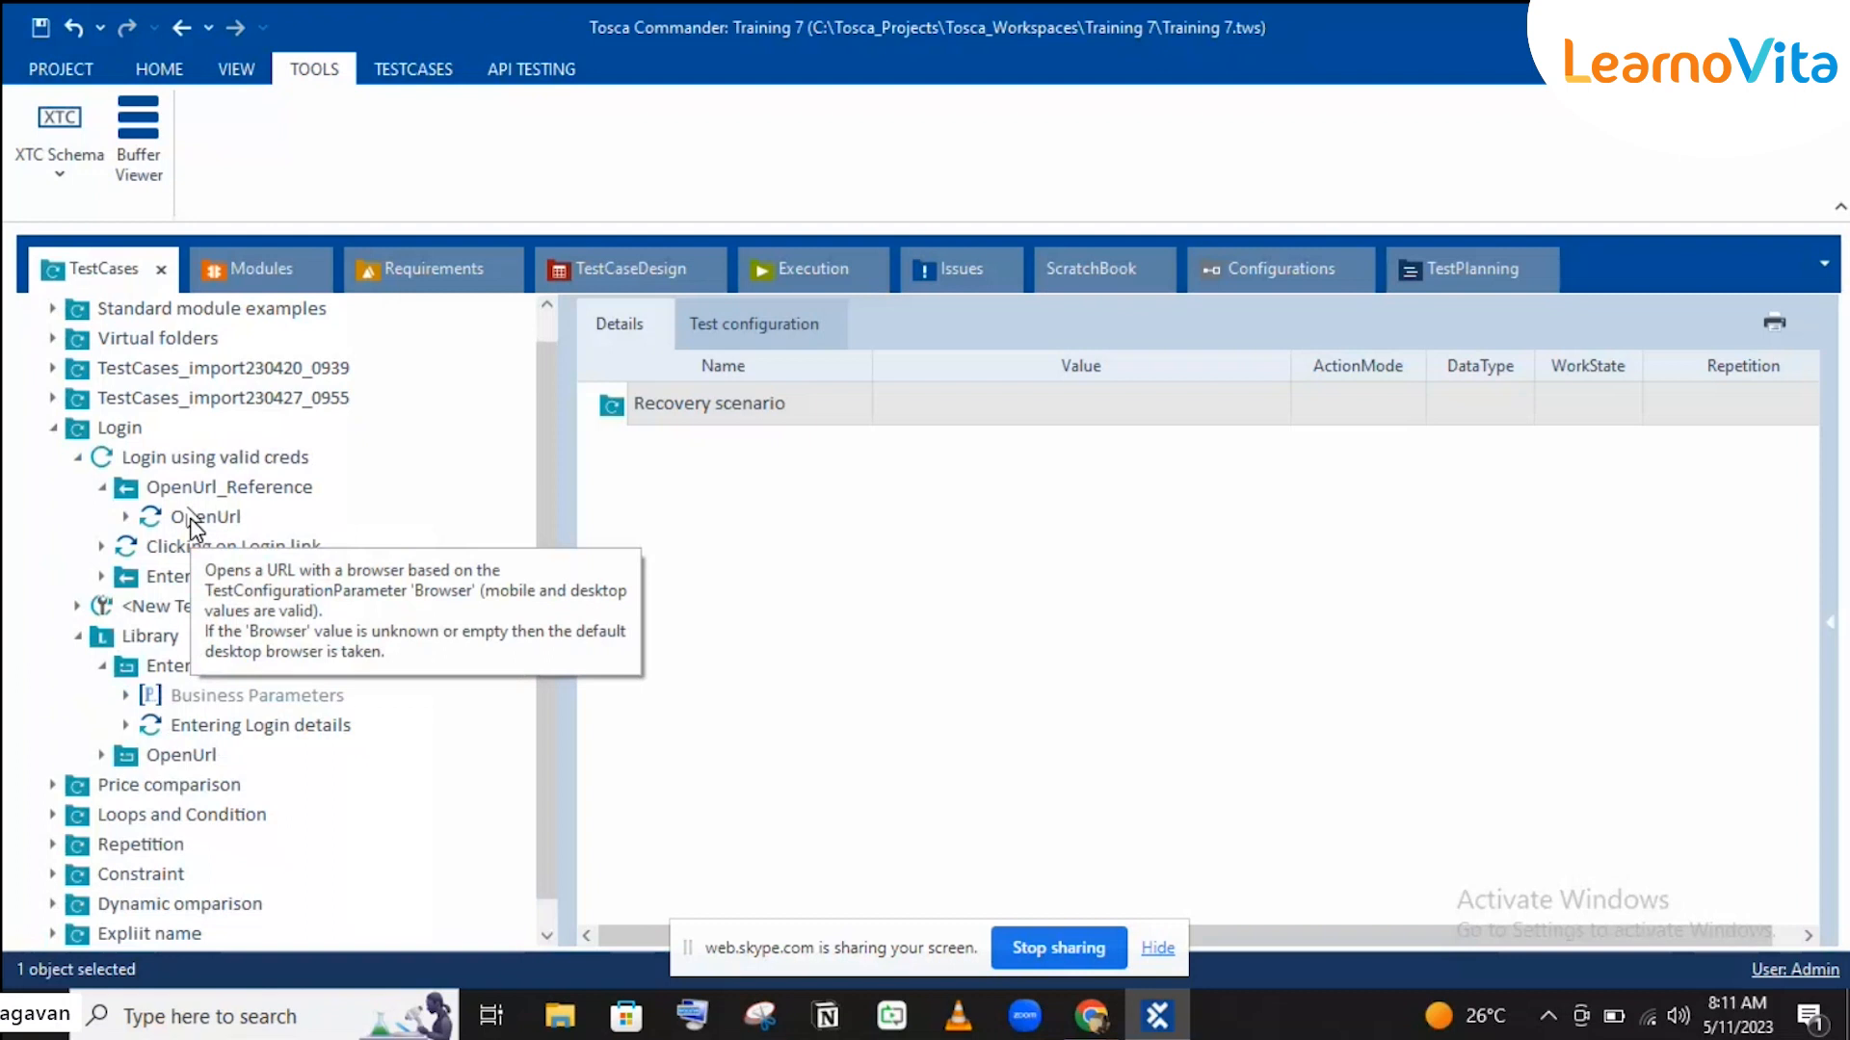
pyautogui.click(53, 428)
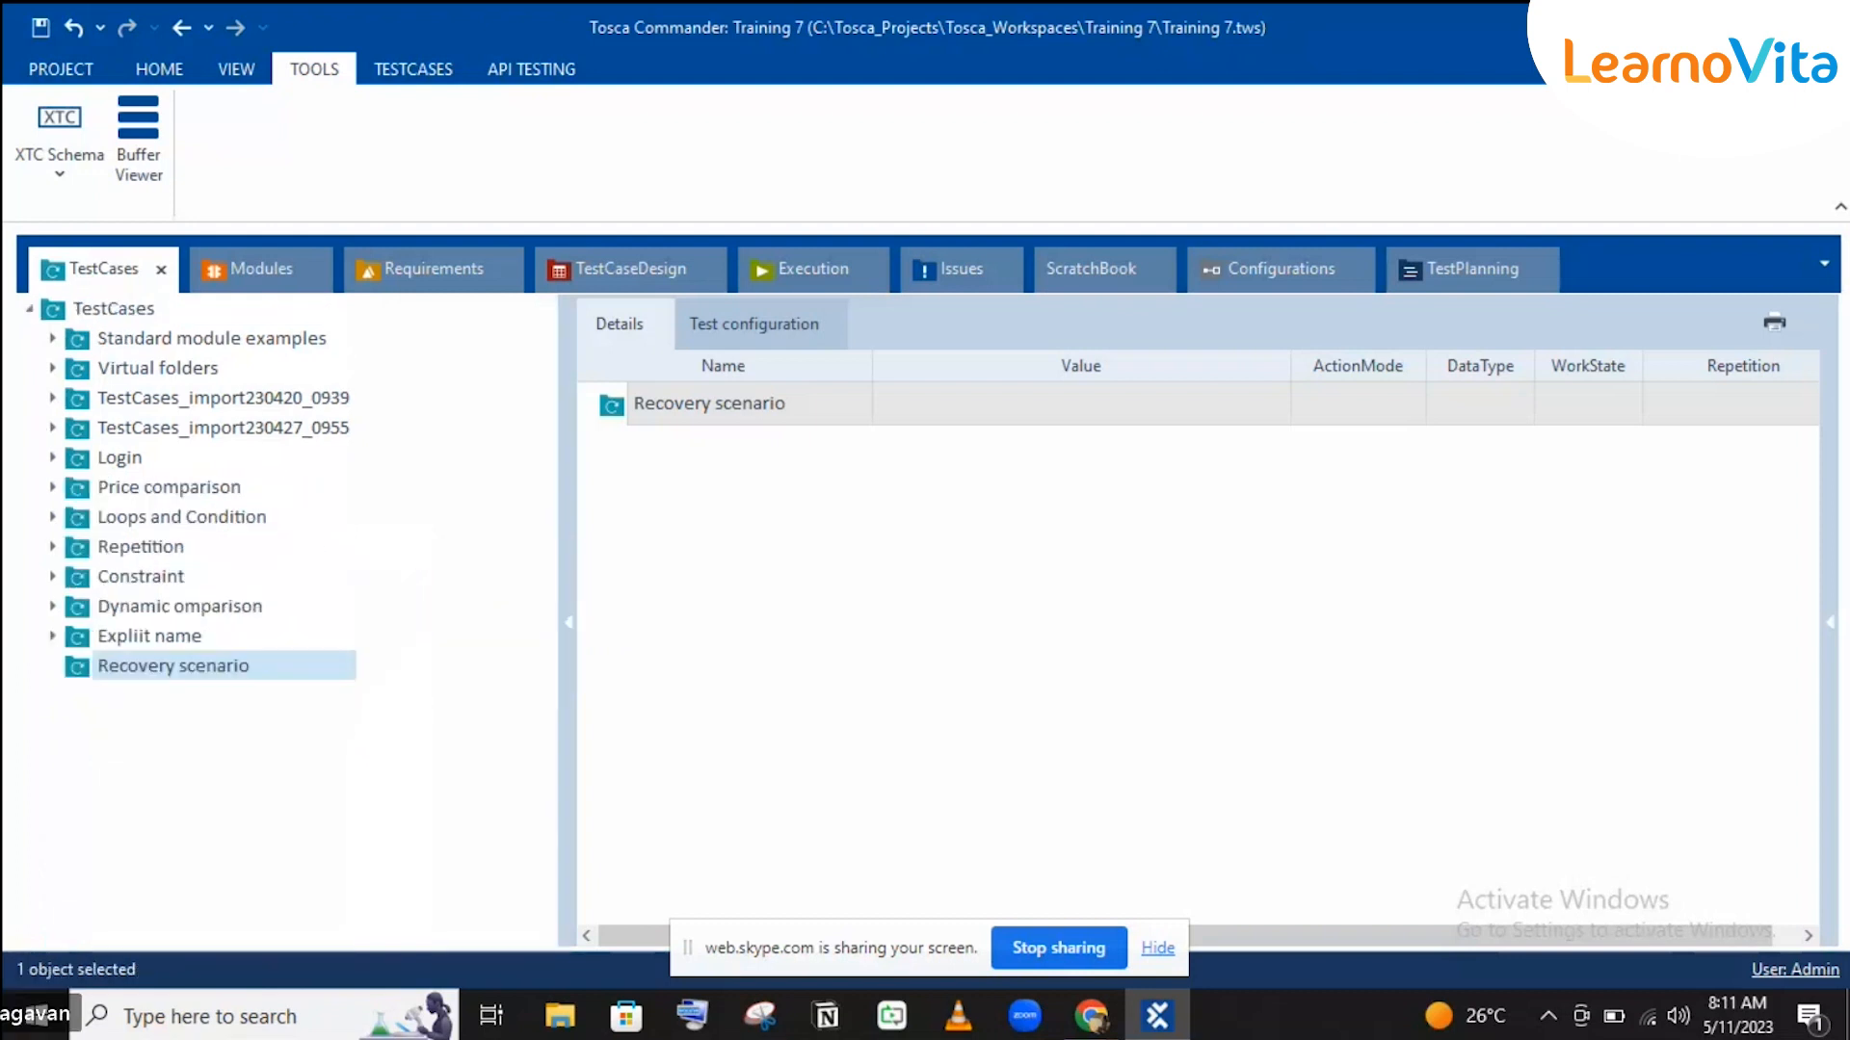
# Step: Copy the Clicking on Login link and Entering Login details steps from the Adding Blue jeans for multiple times test case
pyautogui.click(53, 546)
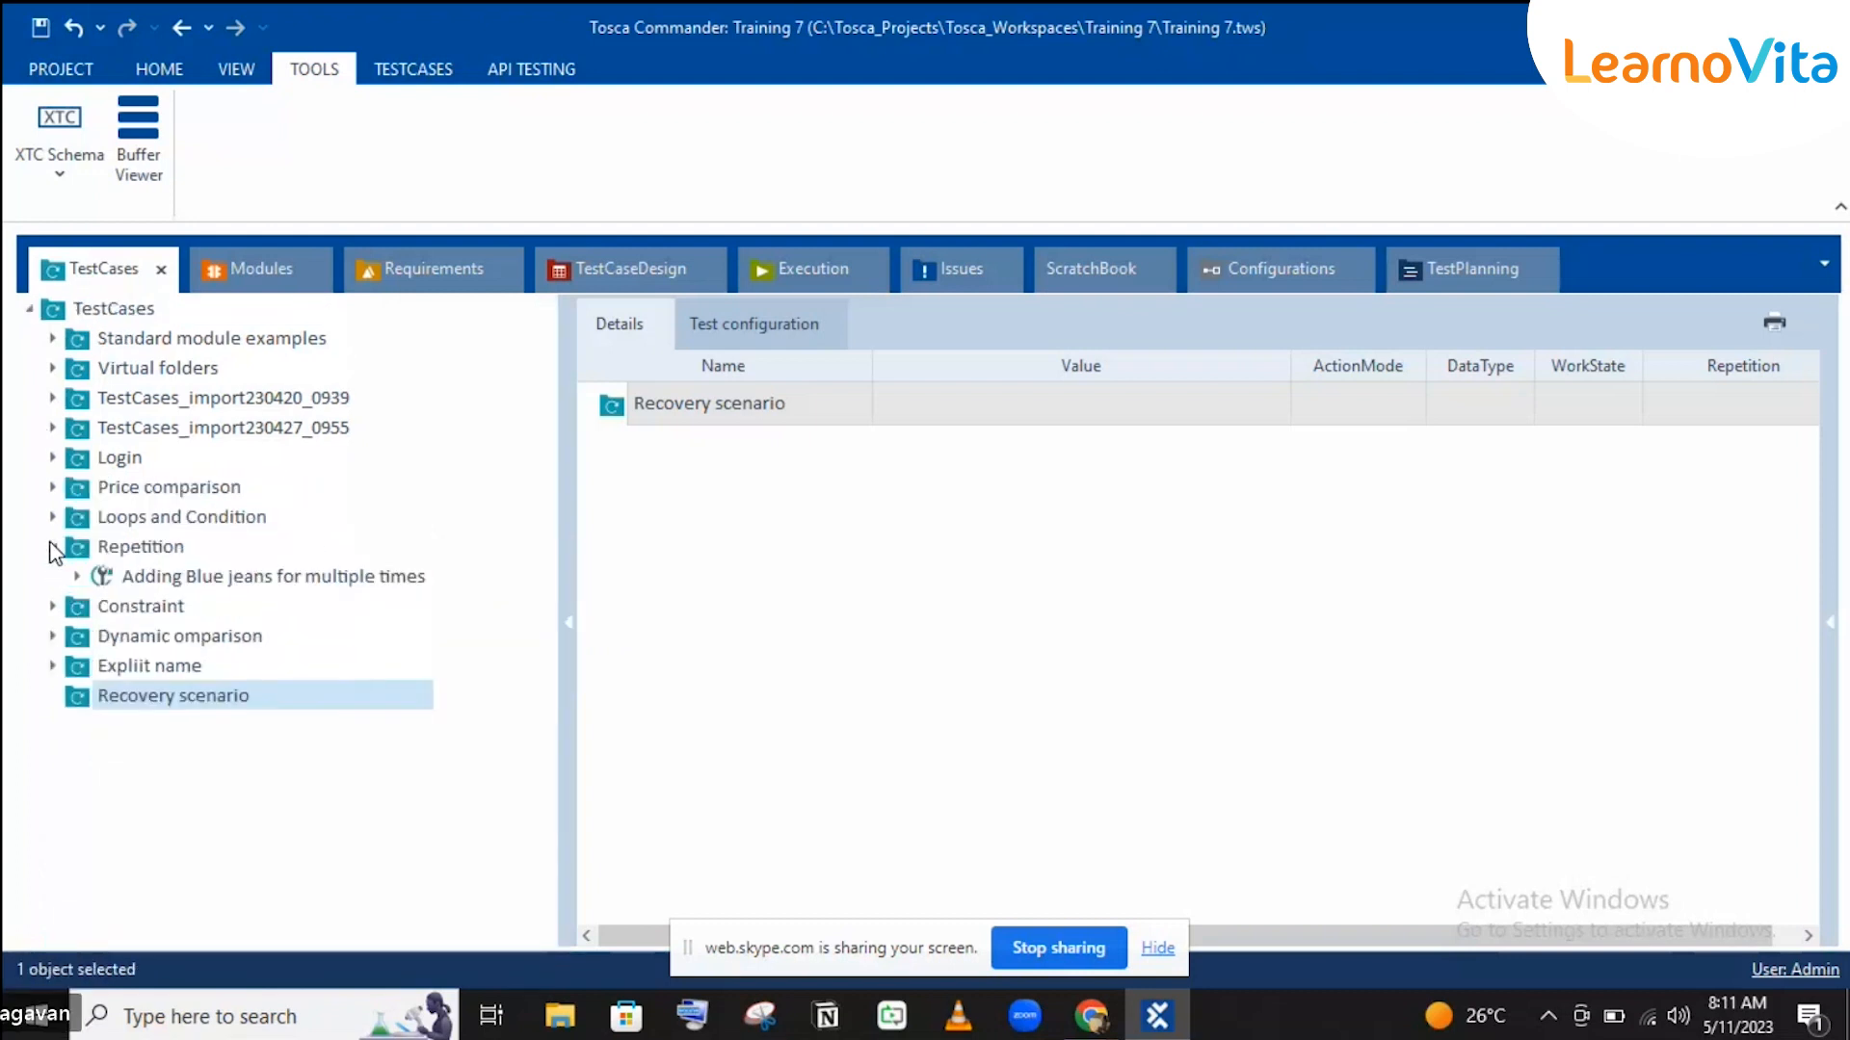
pyautogui.click(53, 576)
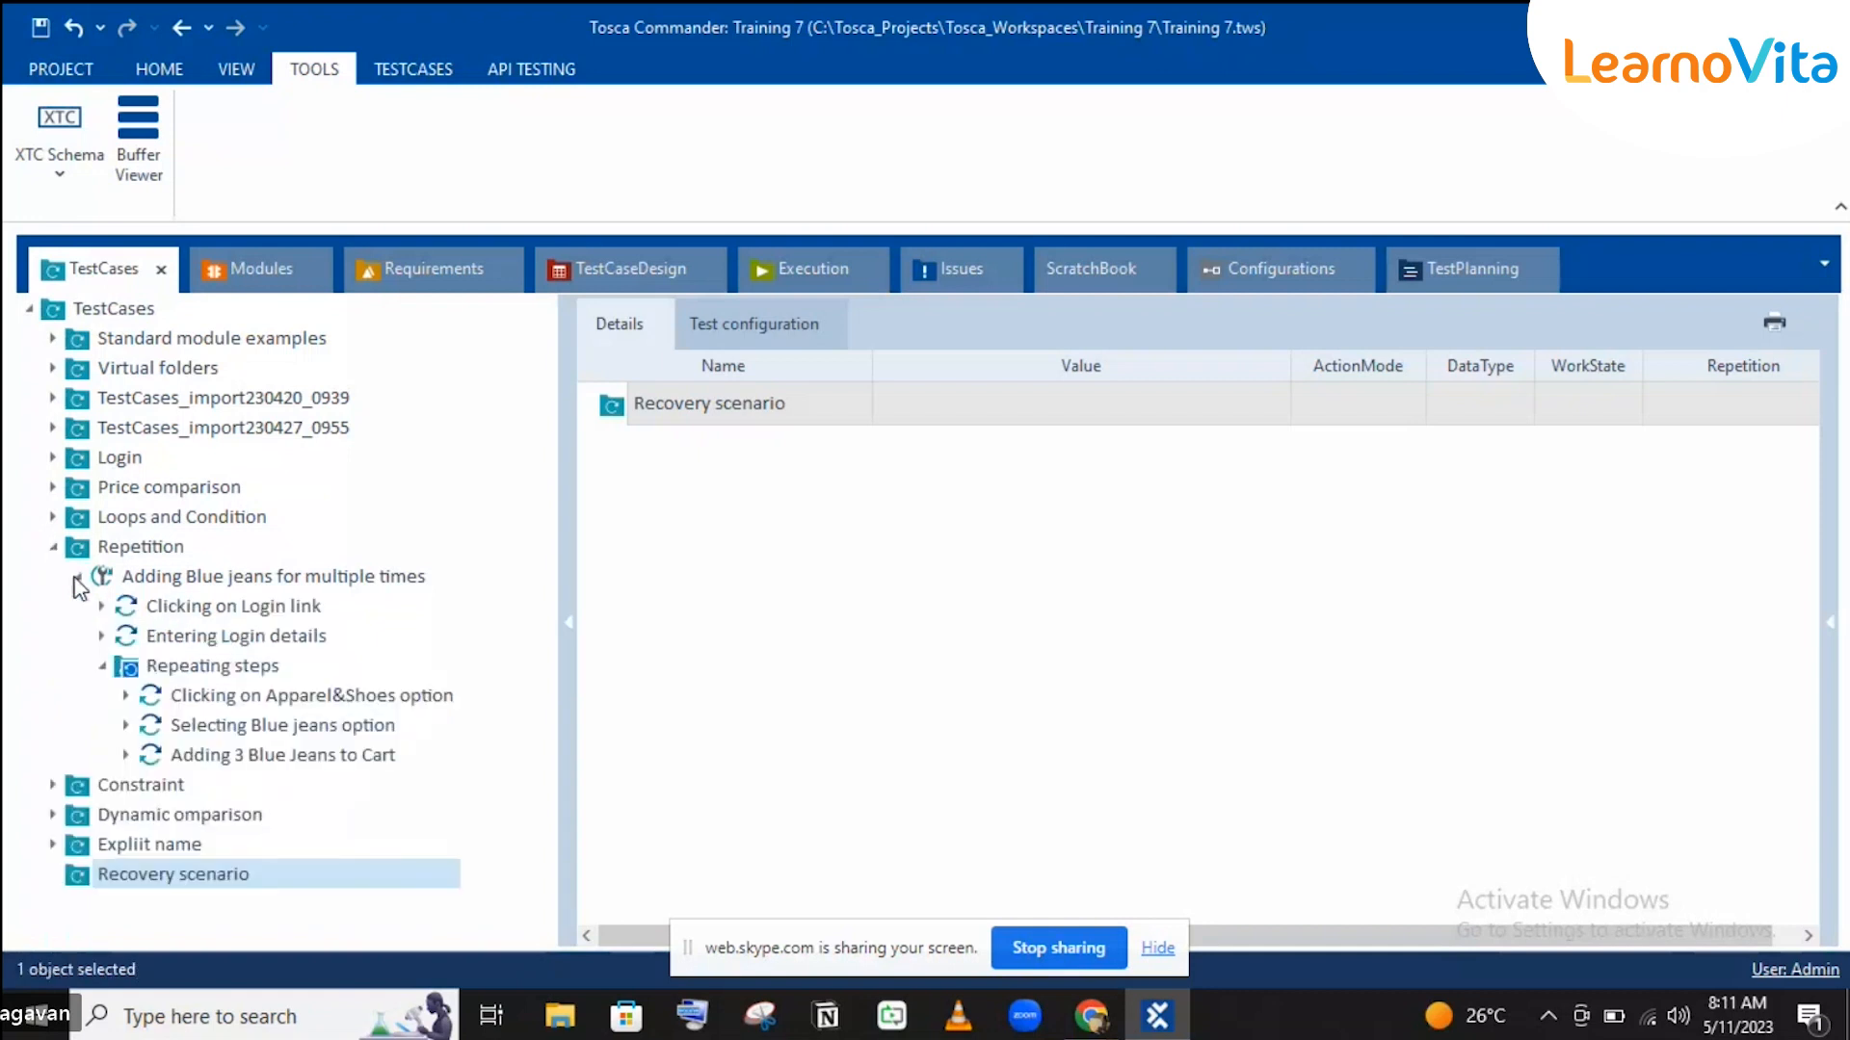
pyautogui.click(198, 611)
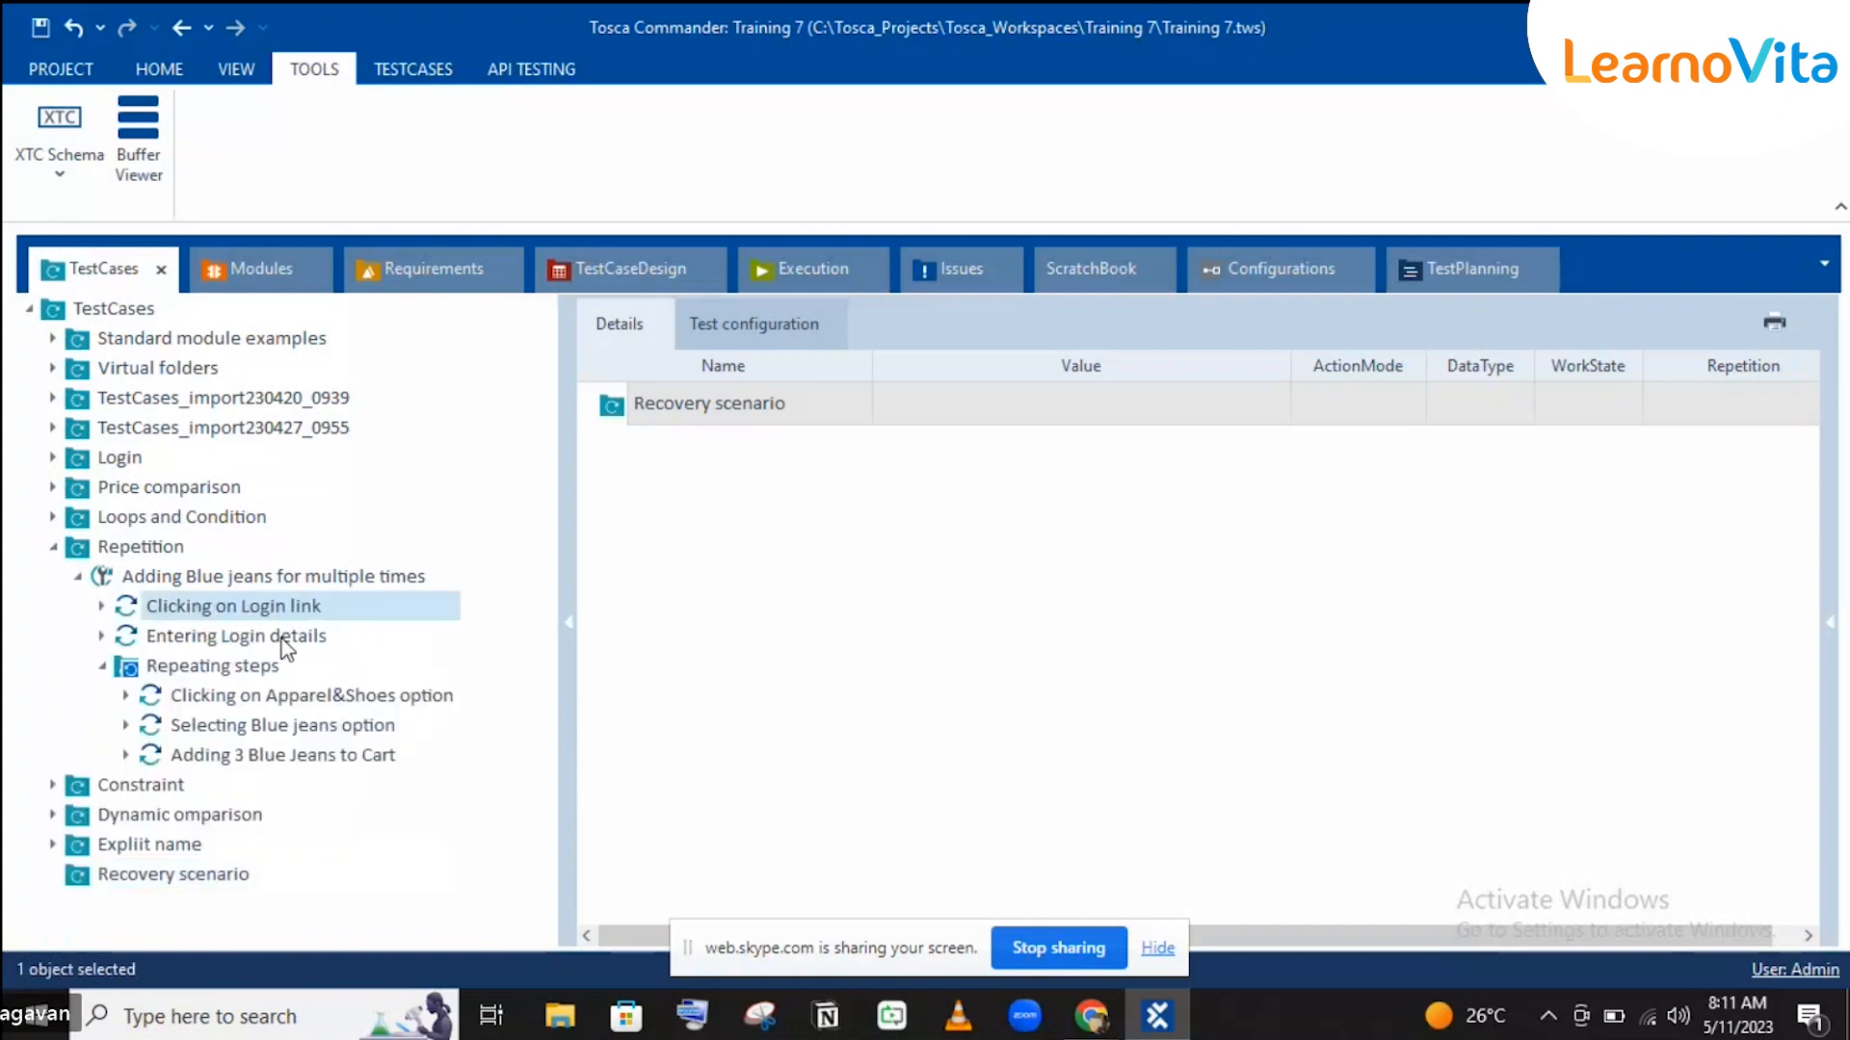
pyautogui.keyDown('shift'); pyautogui.click(225, 639); pyautogui.keyUp('shift')
pyautogui.hotkey('ctrl', 'c')
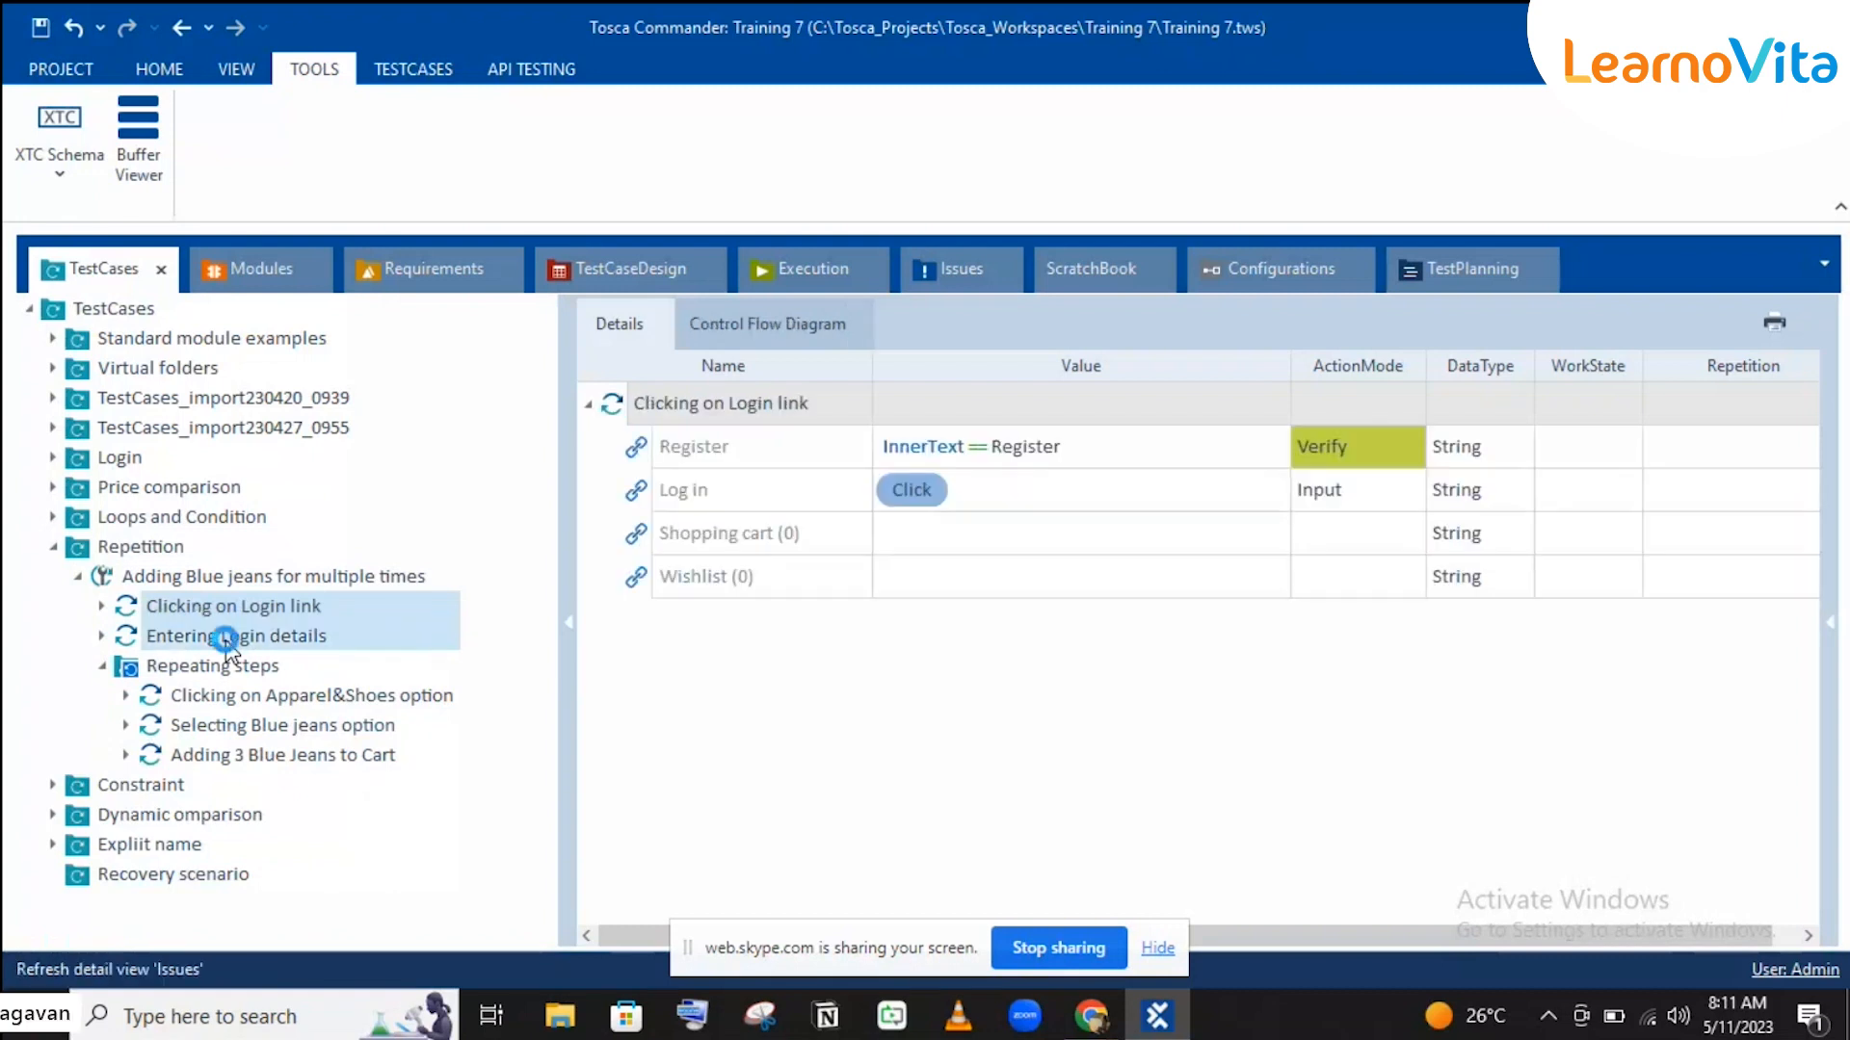
# Step: Create a test case named Login in the Recovery scenario folder and paste the copied login steps into it
pyautogui.click(161, 878)
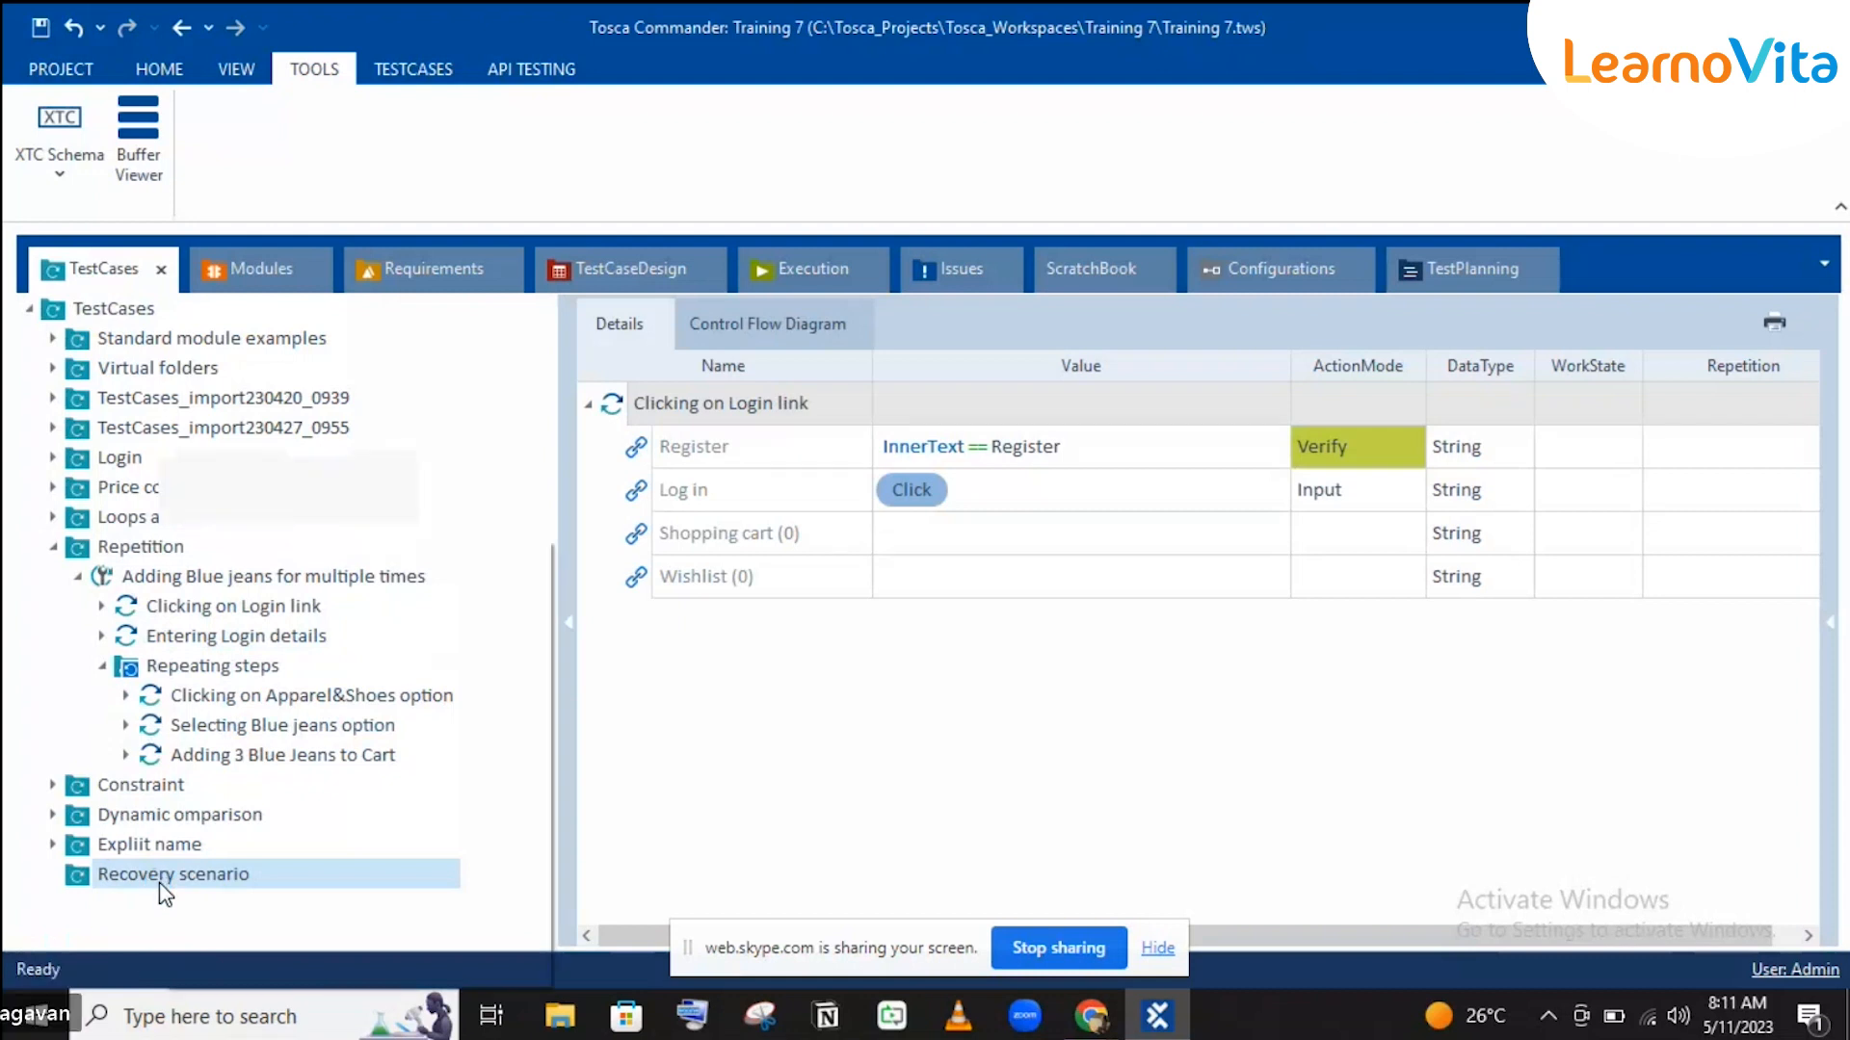
pyautogui.rightClick(160, 885)
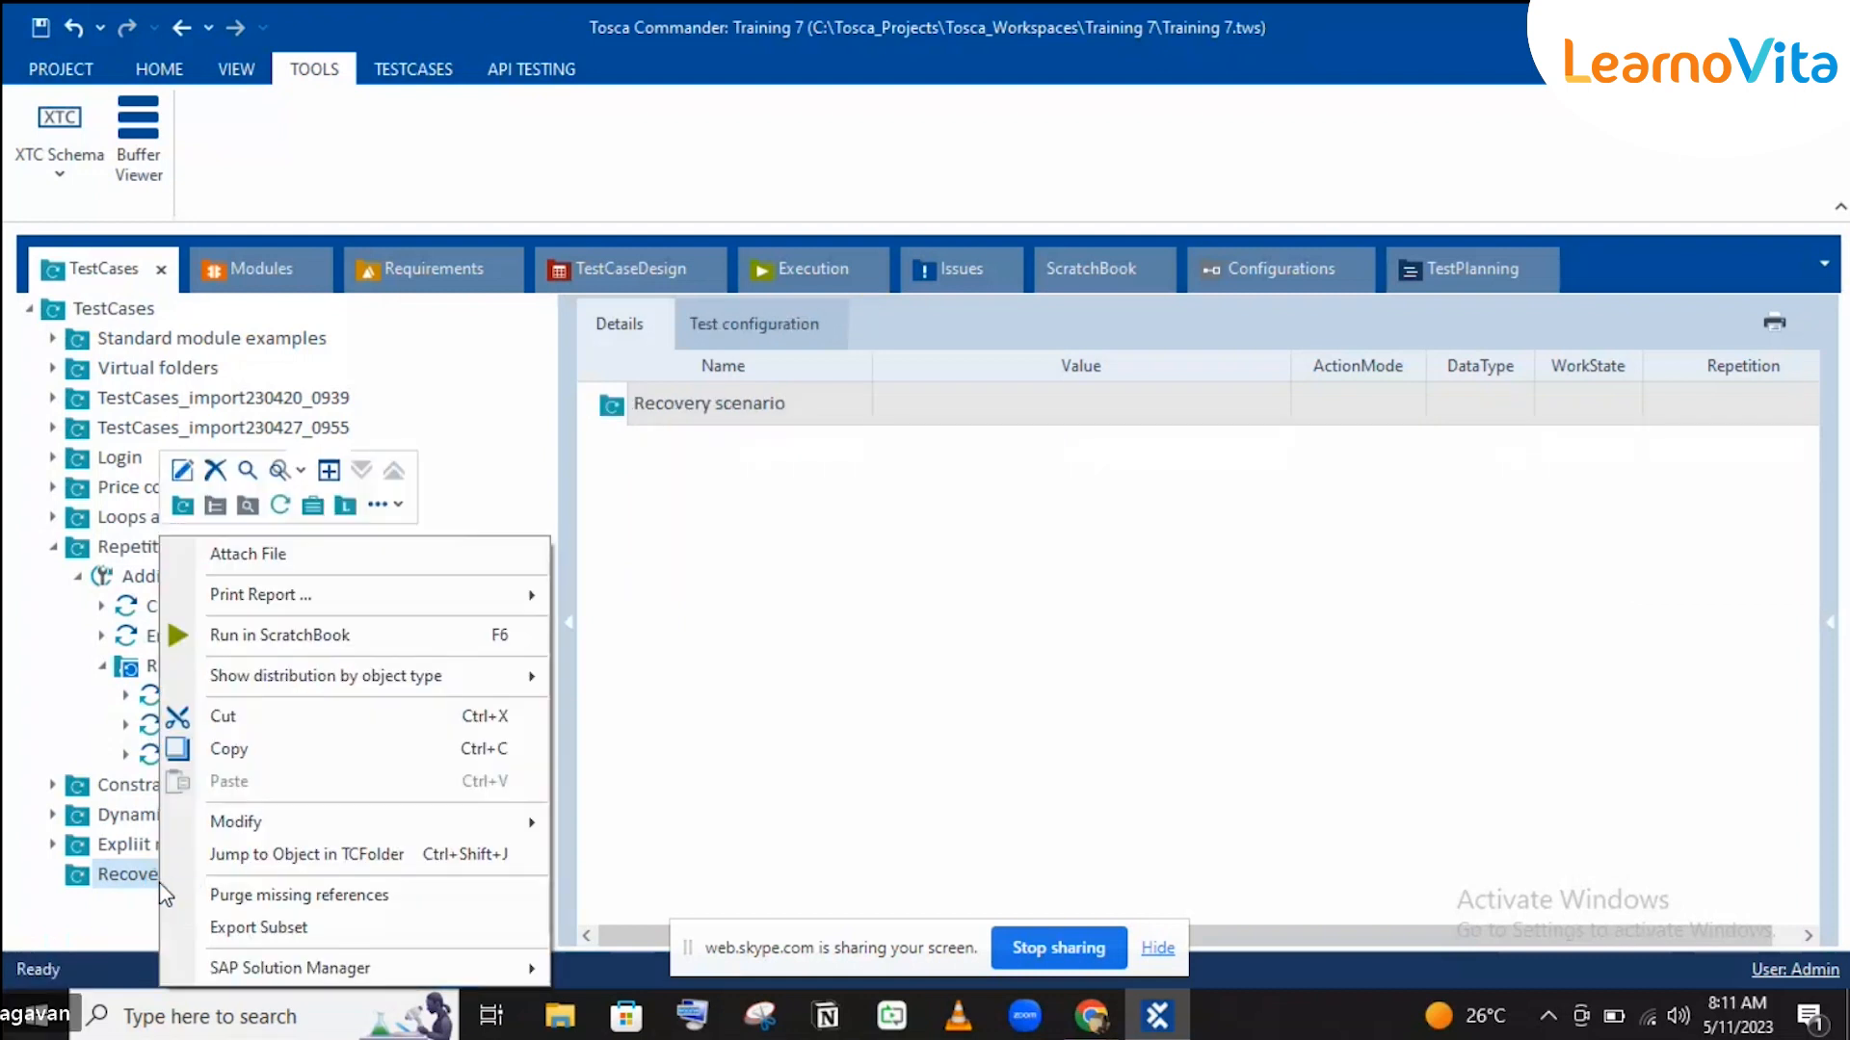
pyautogui.click(273, 505)
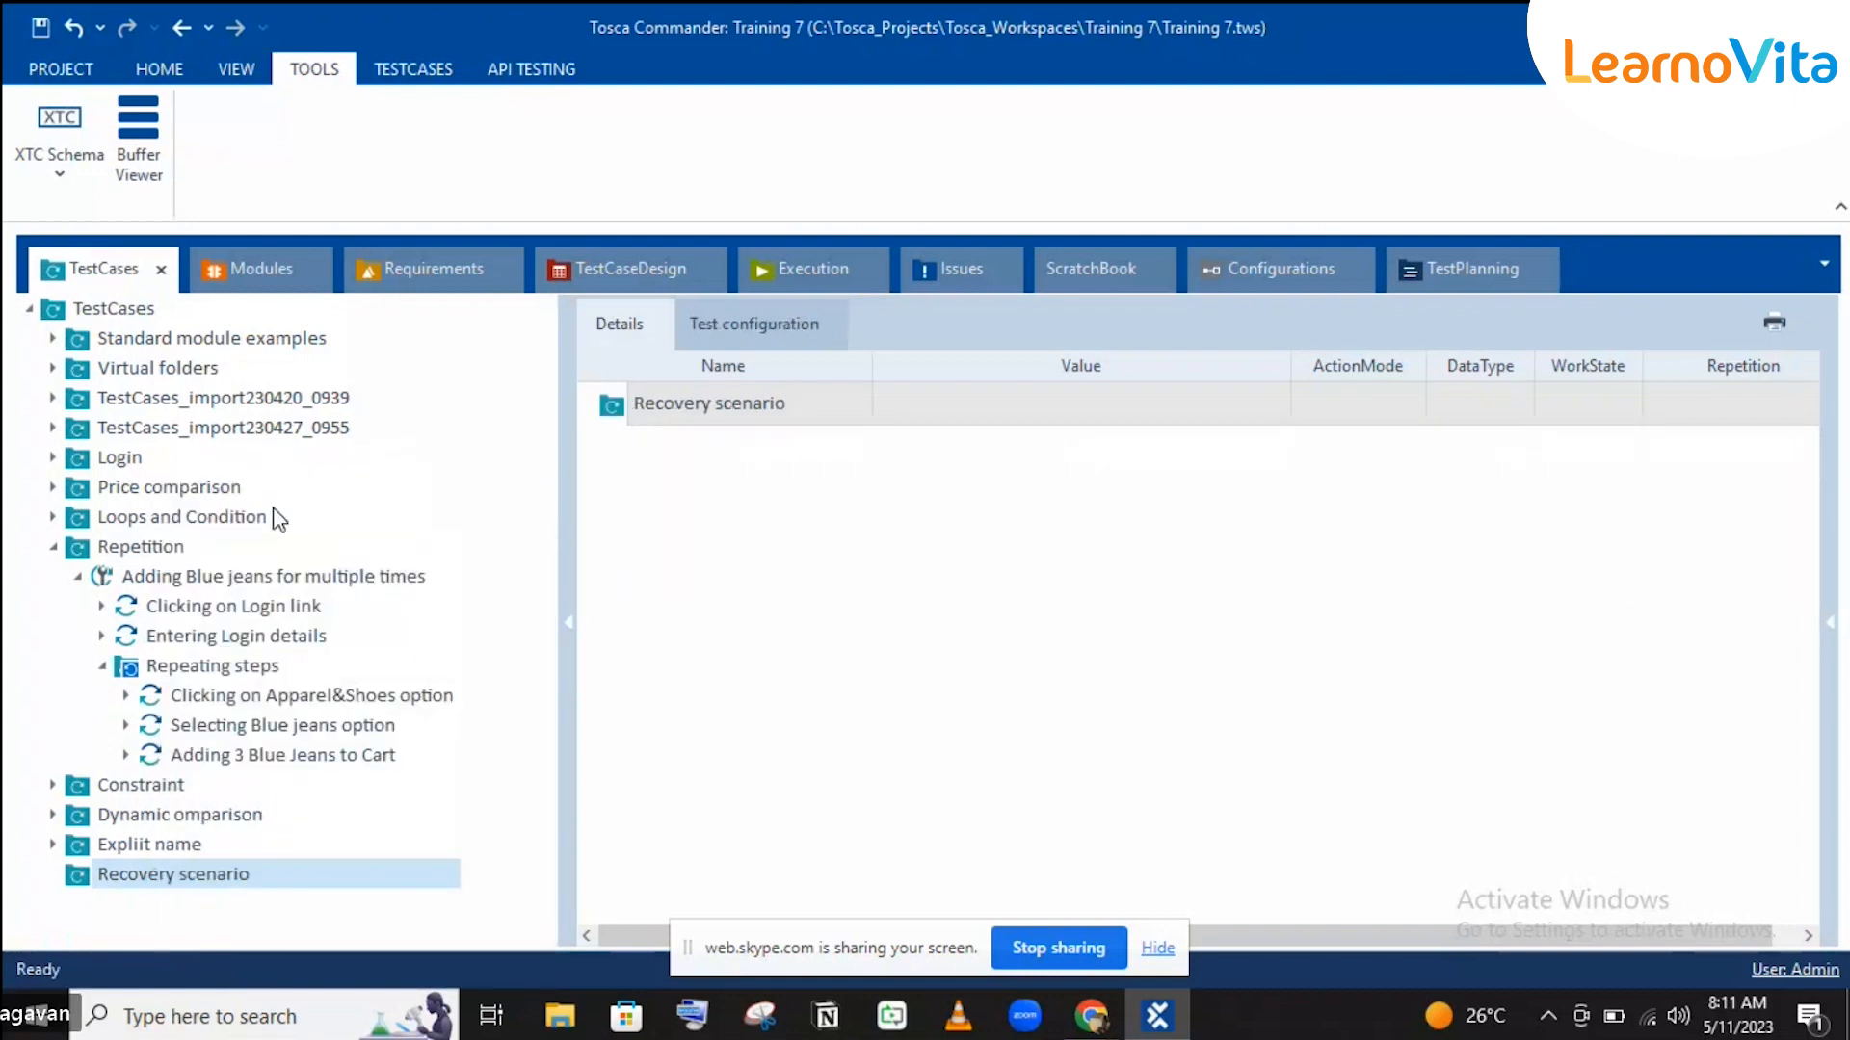
pyautogui.write('Login')
pyautogui.press('Return')
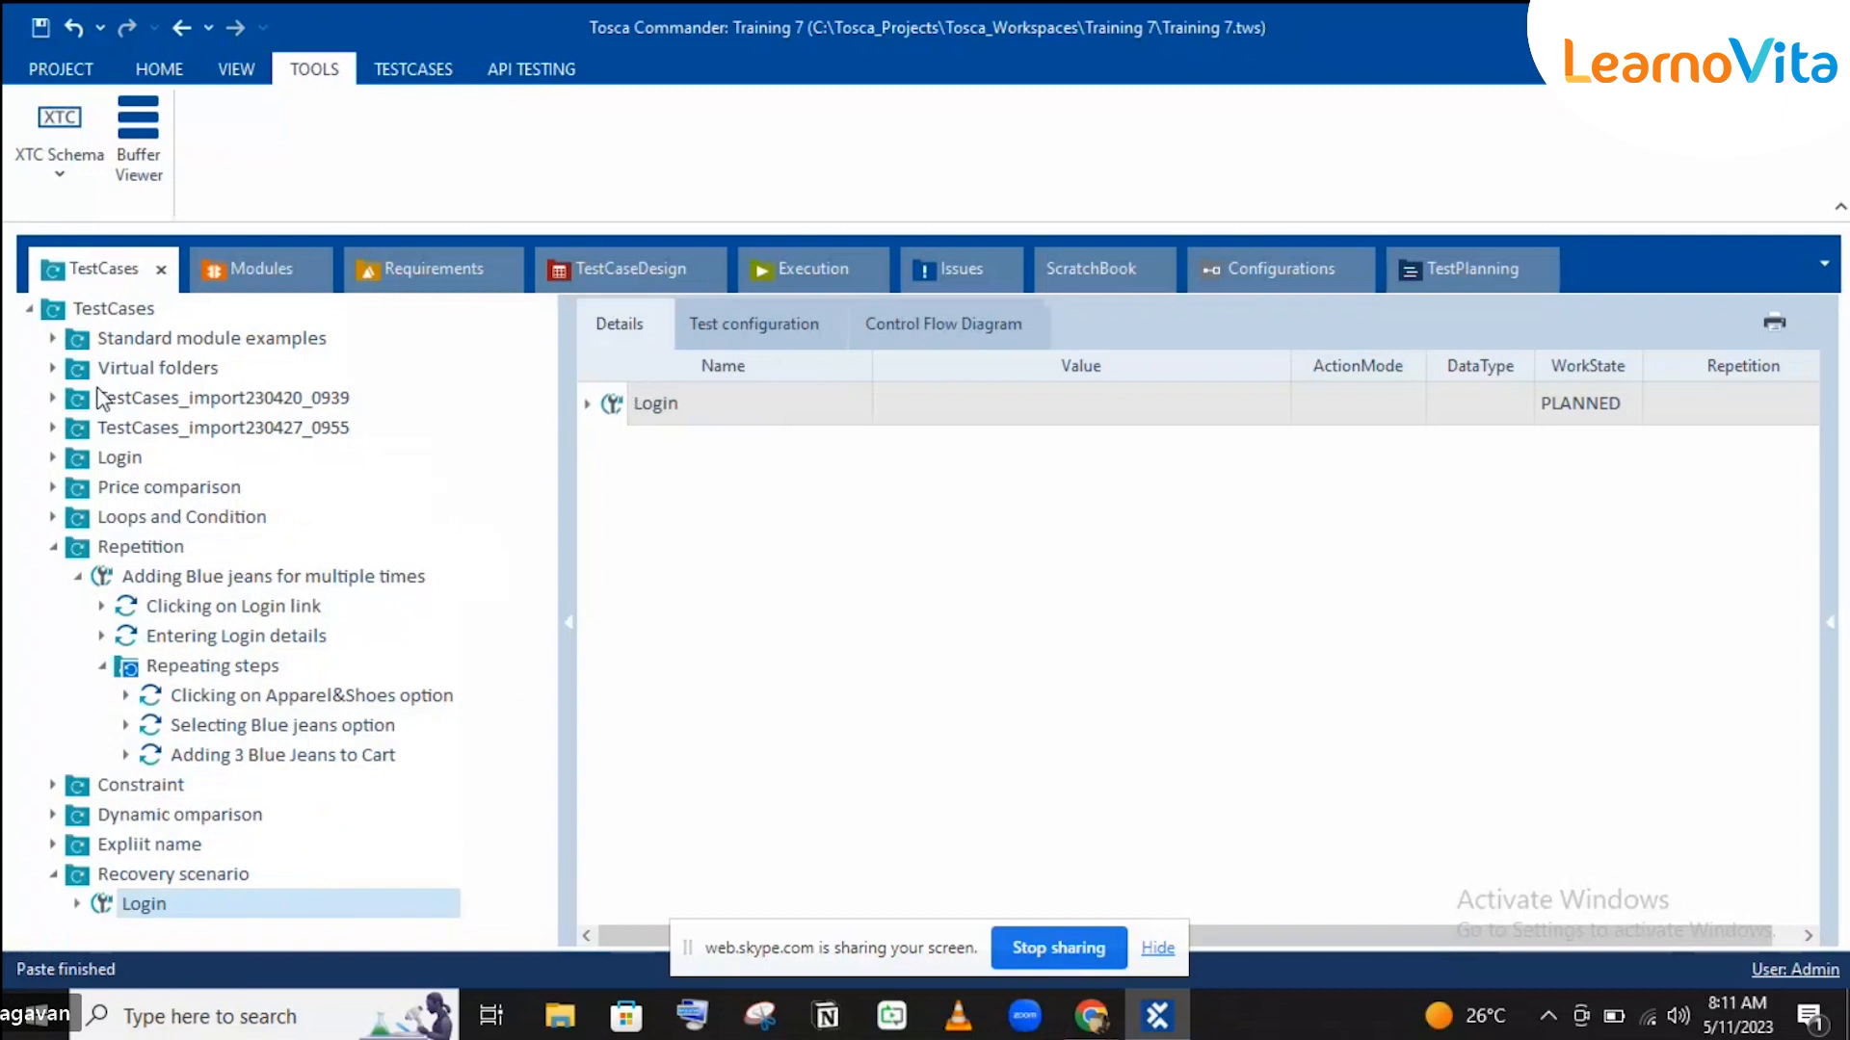
# Step: Copy the OpenUrl step from the Login using valid creds test case into the Recovery scenario folder's Login test case
pyautogui.click(54, 457)
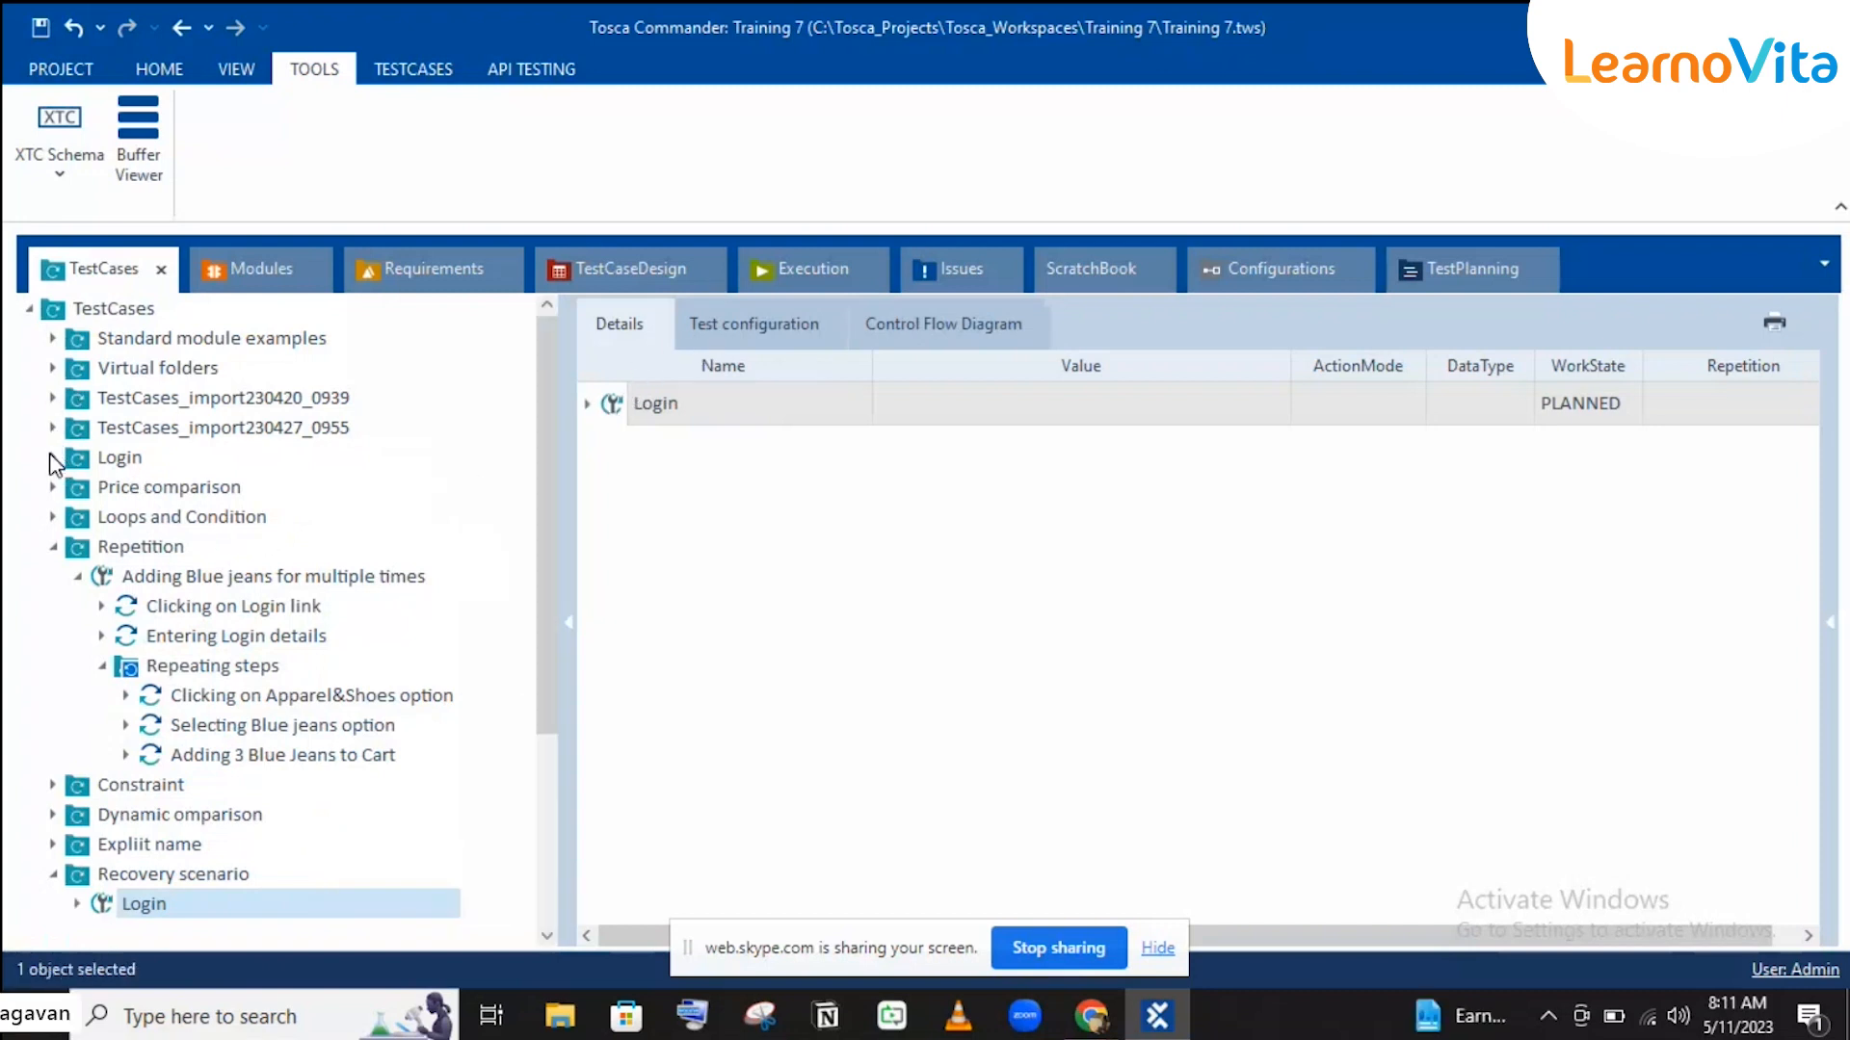
pyautogui.click(183, 546)
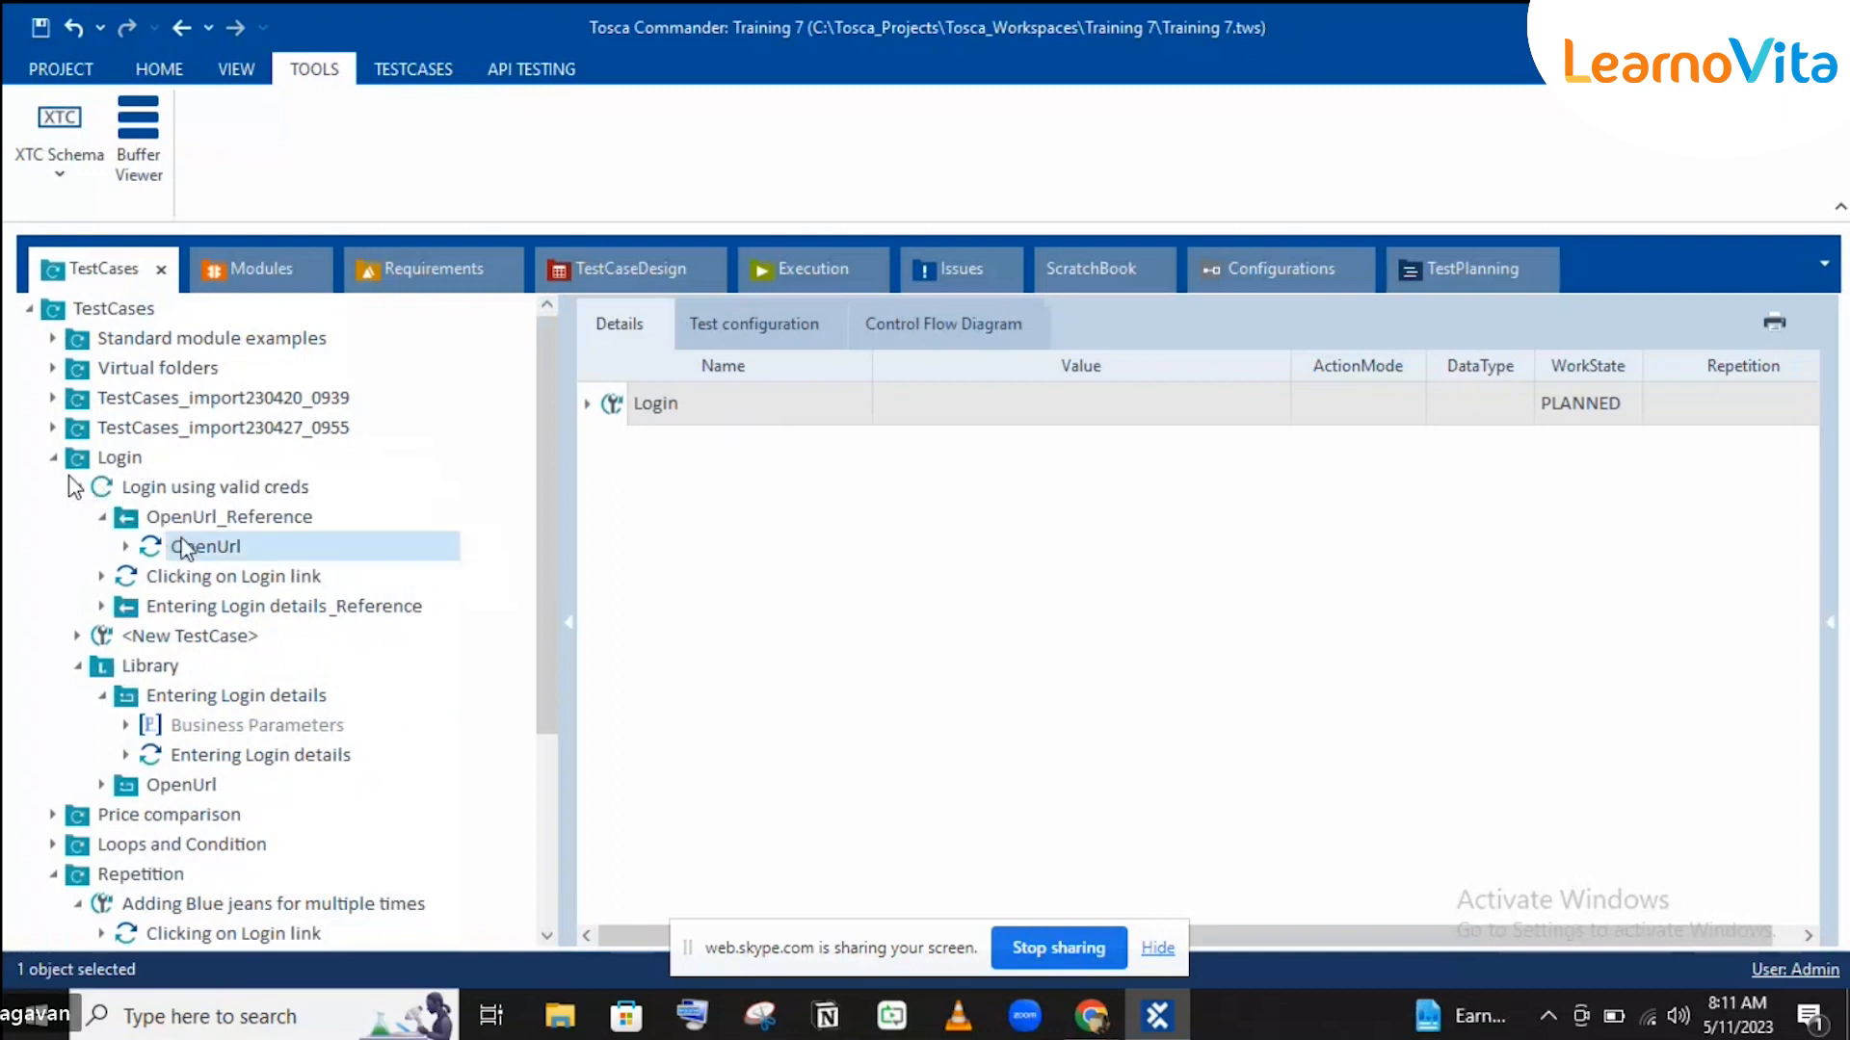
pyautogui.hotkey('ctrl', 'c')
pyautogui.click(54, 457)
pyautogui.click(135, 904)
pyautogui.hotkey('ctrl', 'v')
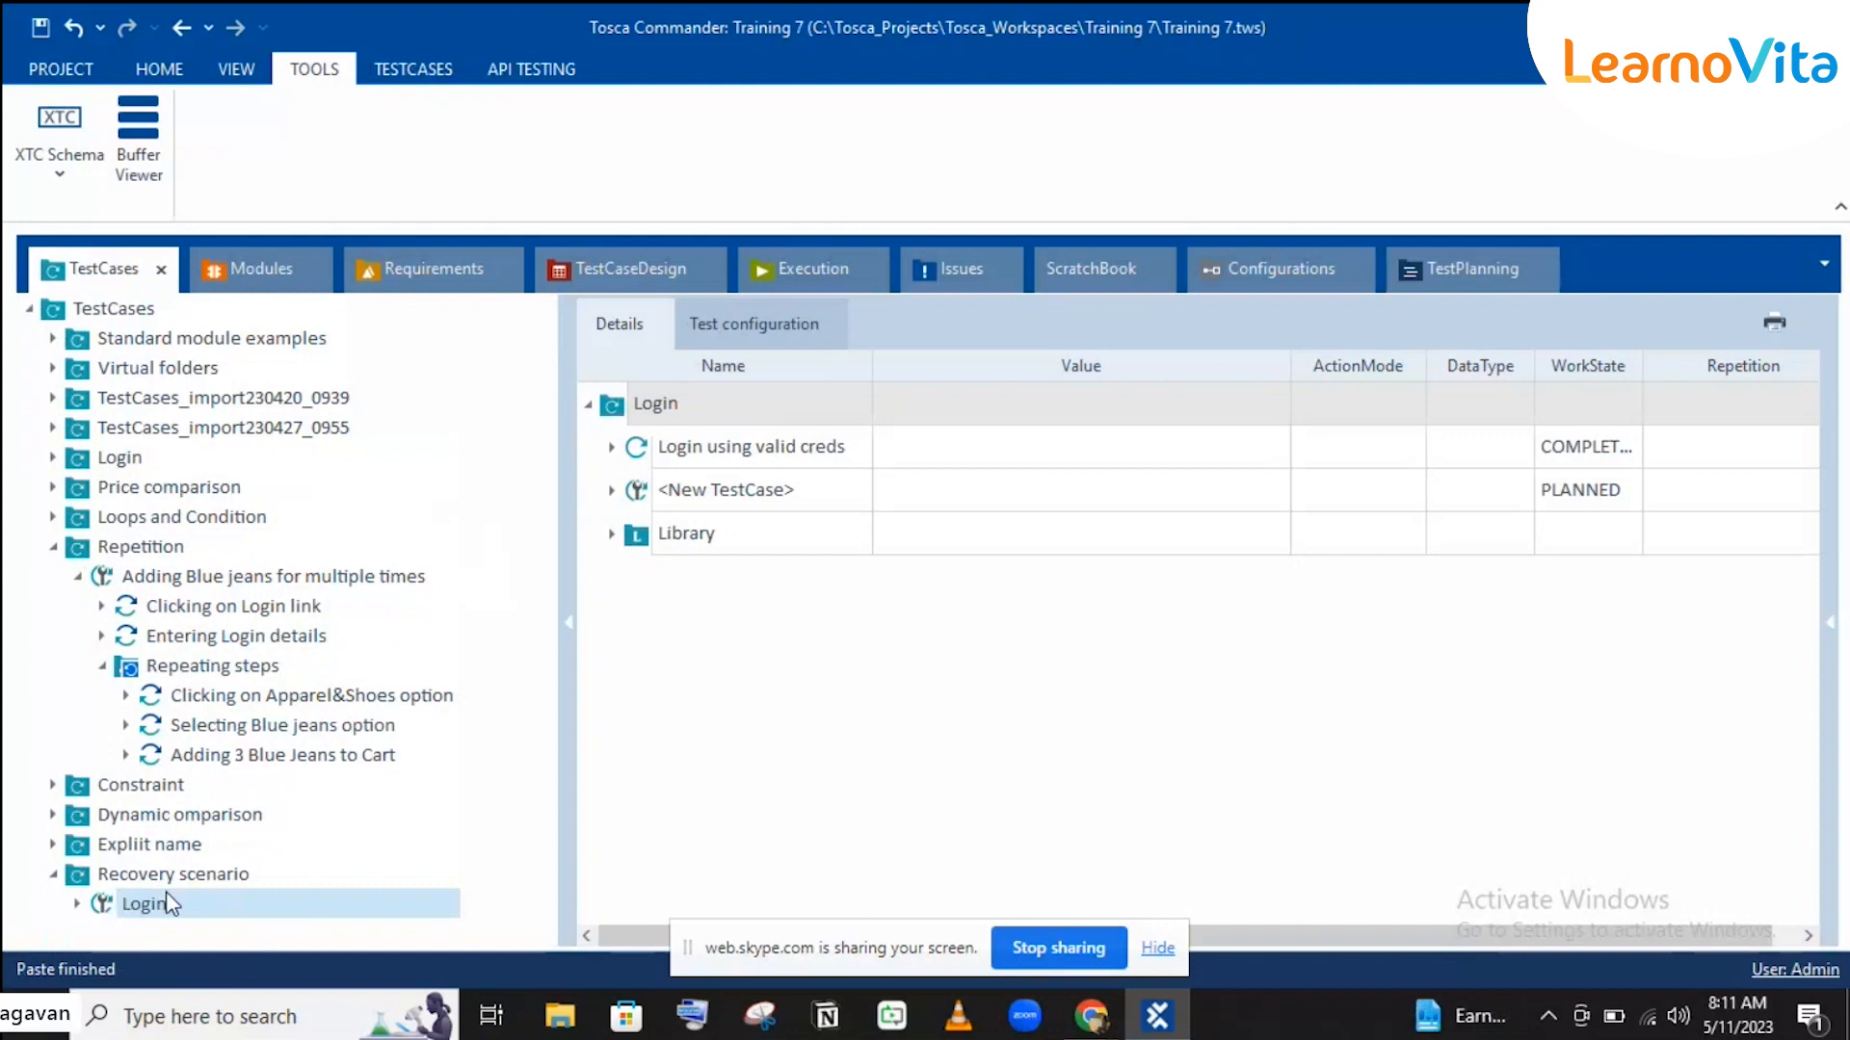
# Step: Move the OpenUrl step ahead of Clicking on Login link in the new Login test case
pyautogui.click(104, 905)
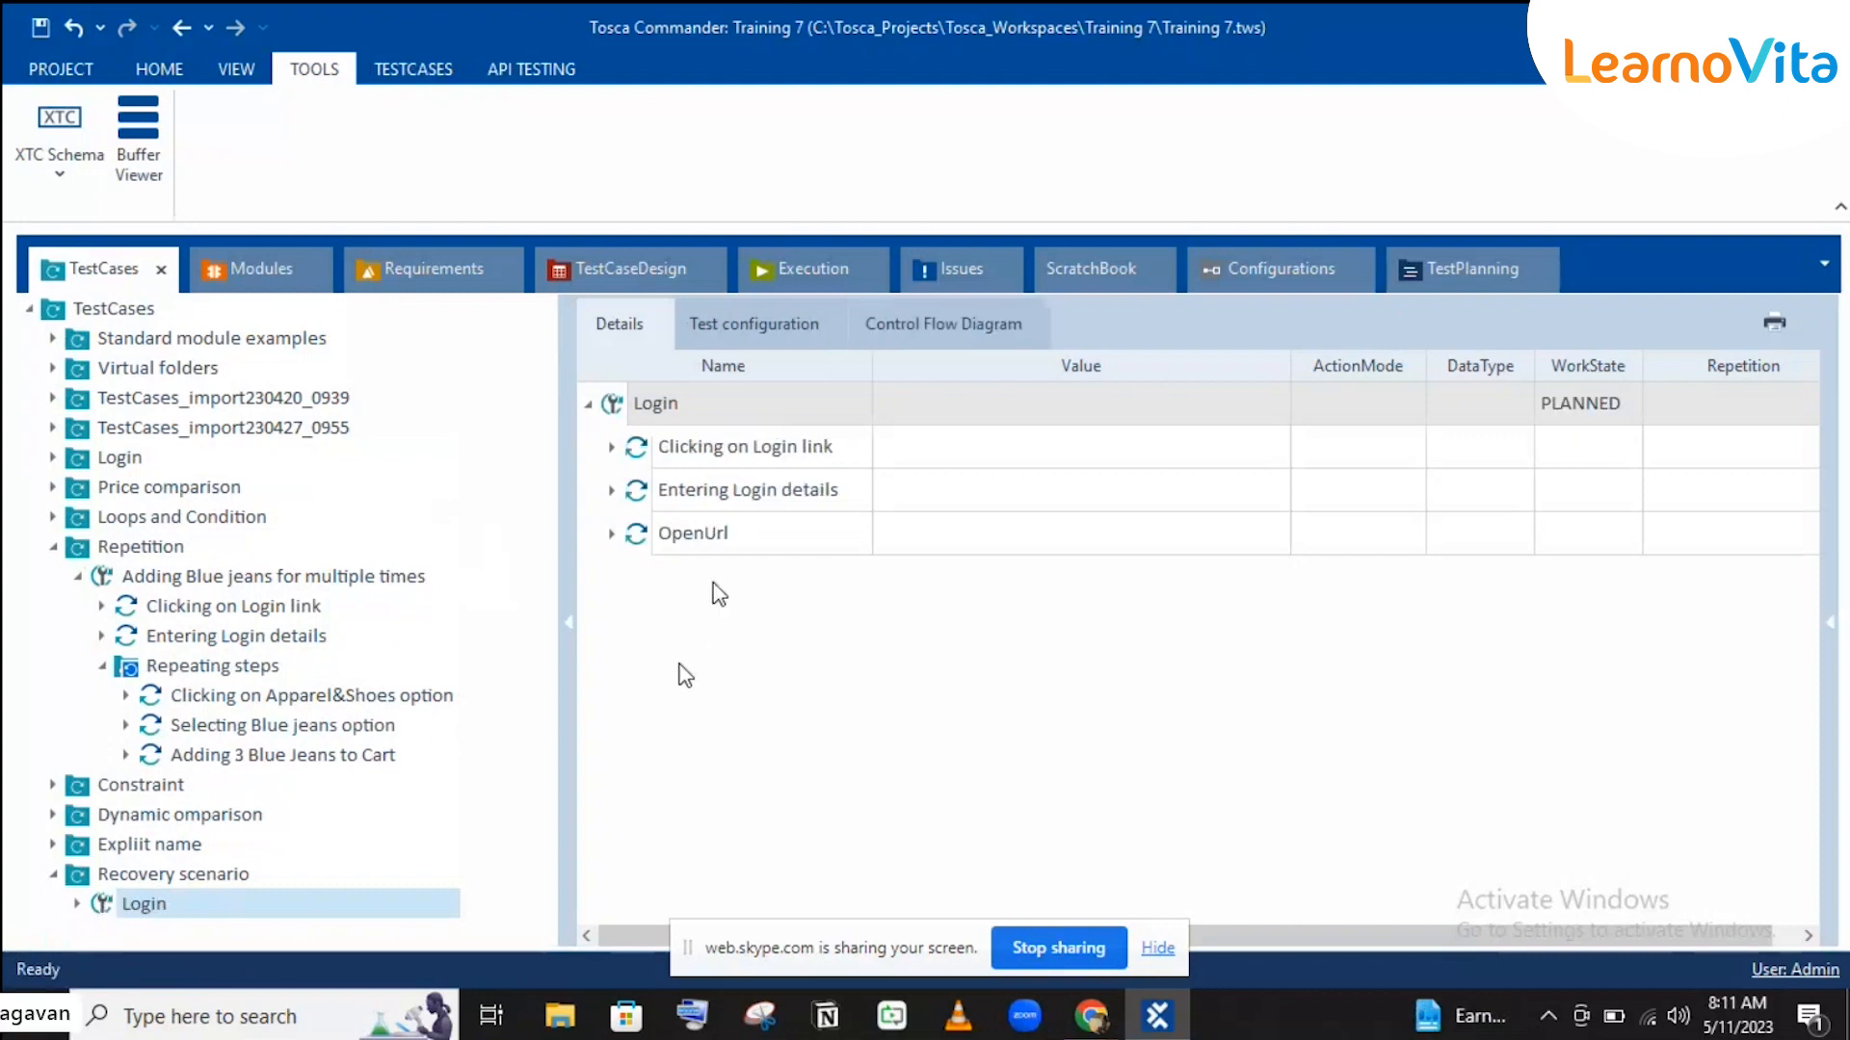
pyautogui.click(636, 535)
pyautogui.moveTo(657, 445); pyautogui.dragTo(655, 436)
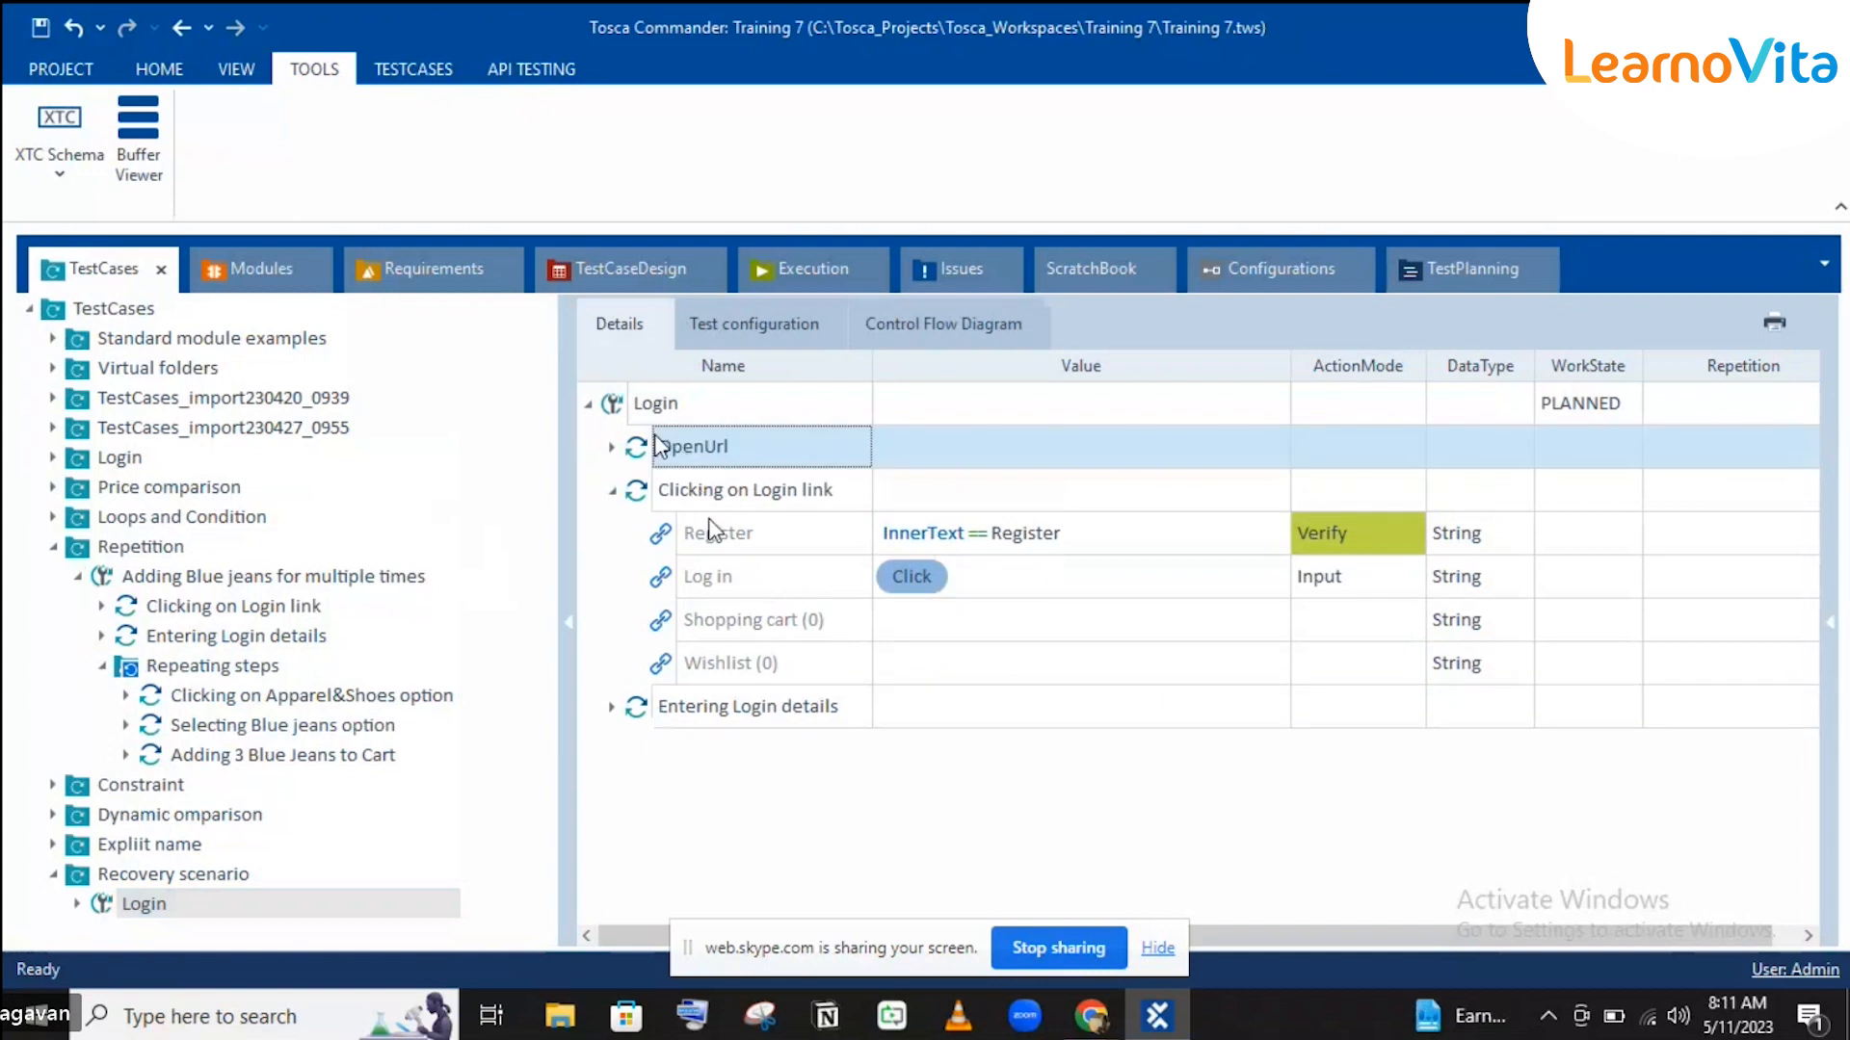
pyautogui.click(608, 491)
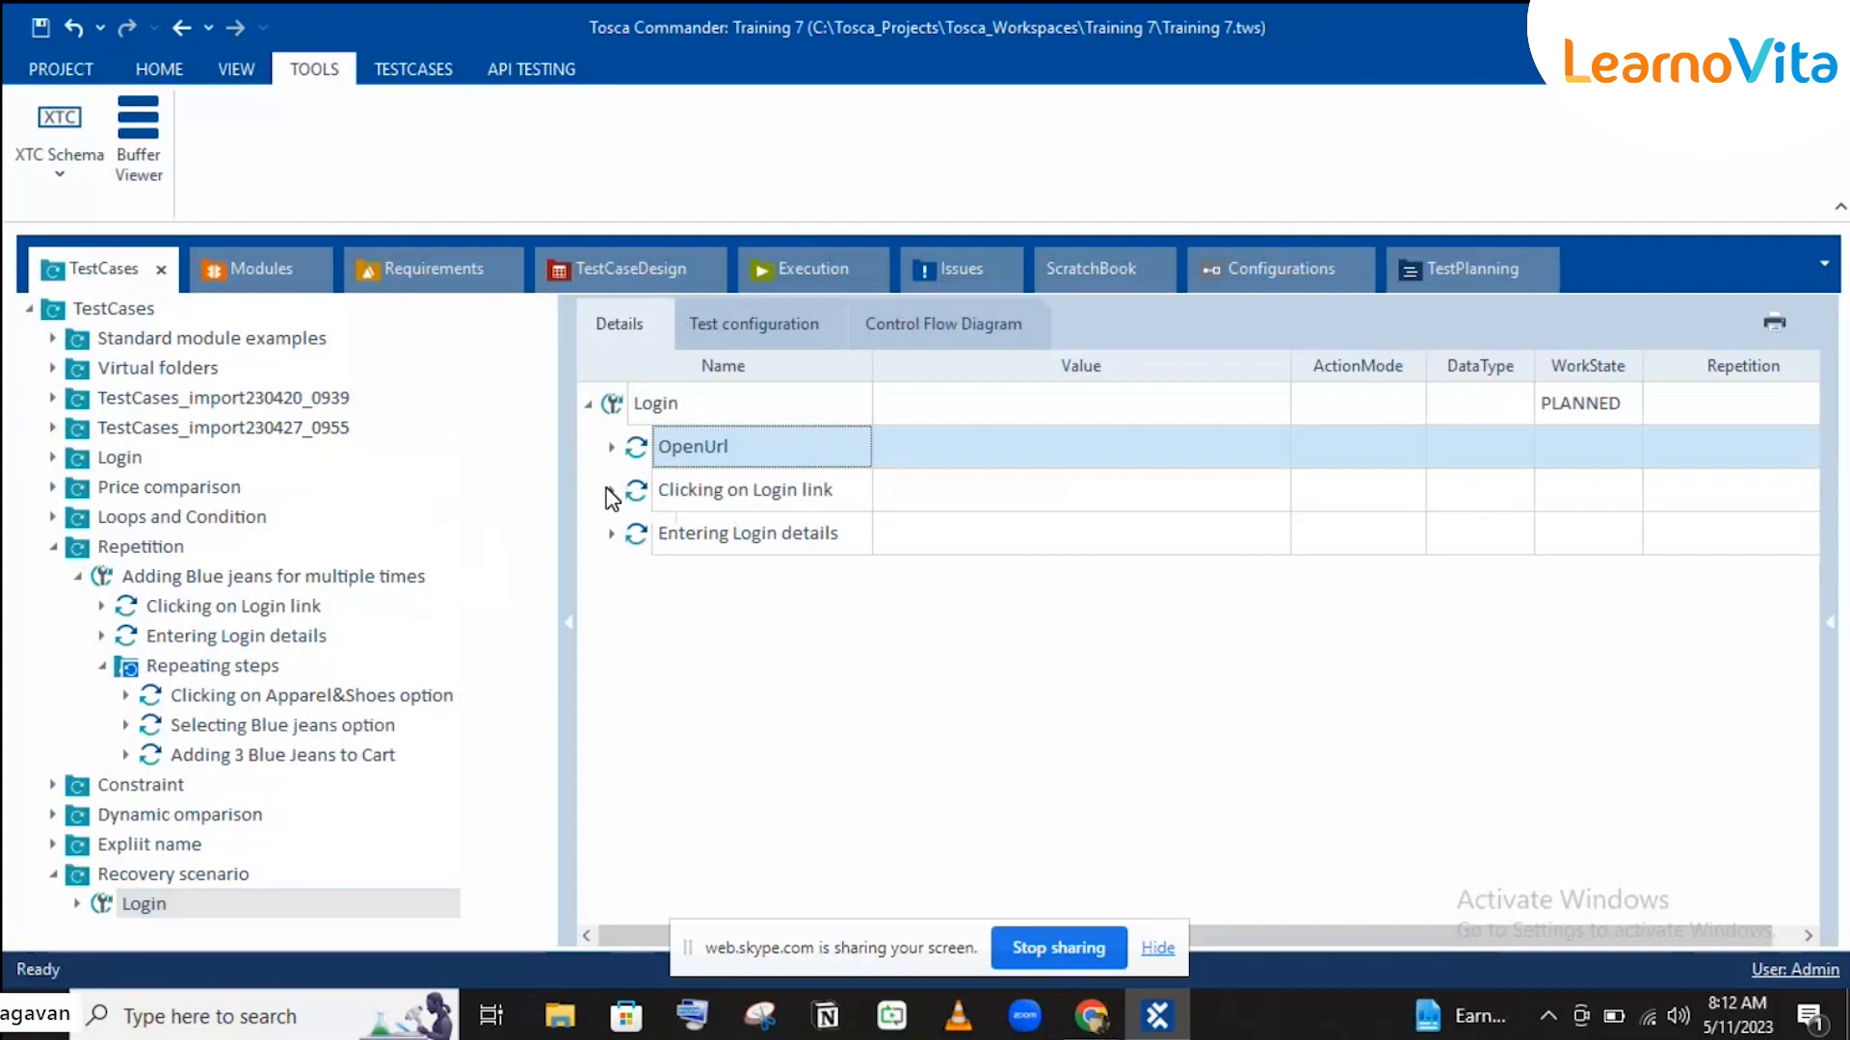
# Step: Create a Recovery Scenario Collection in the Login test case under Recovery scenario
pyautogui.click(104, 911)
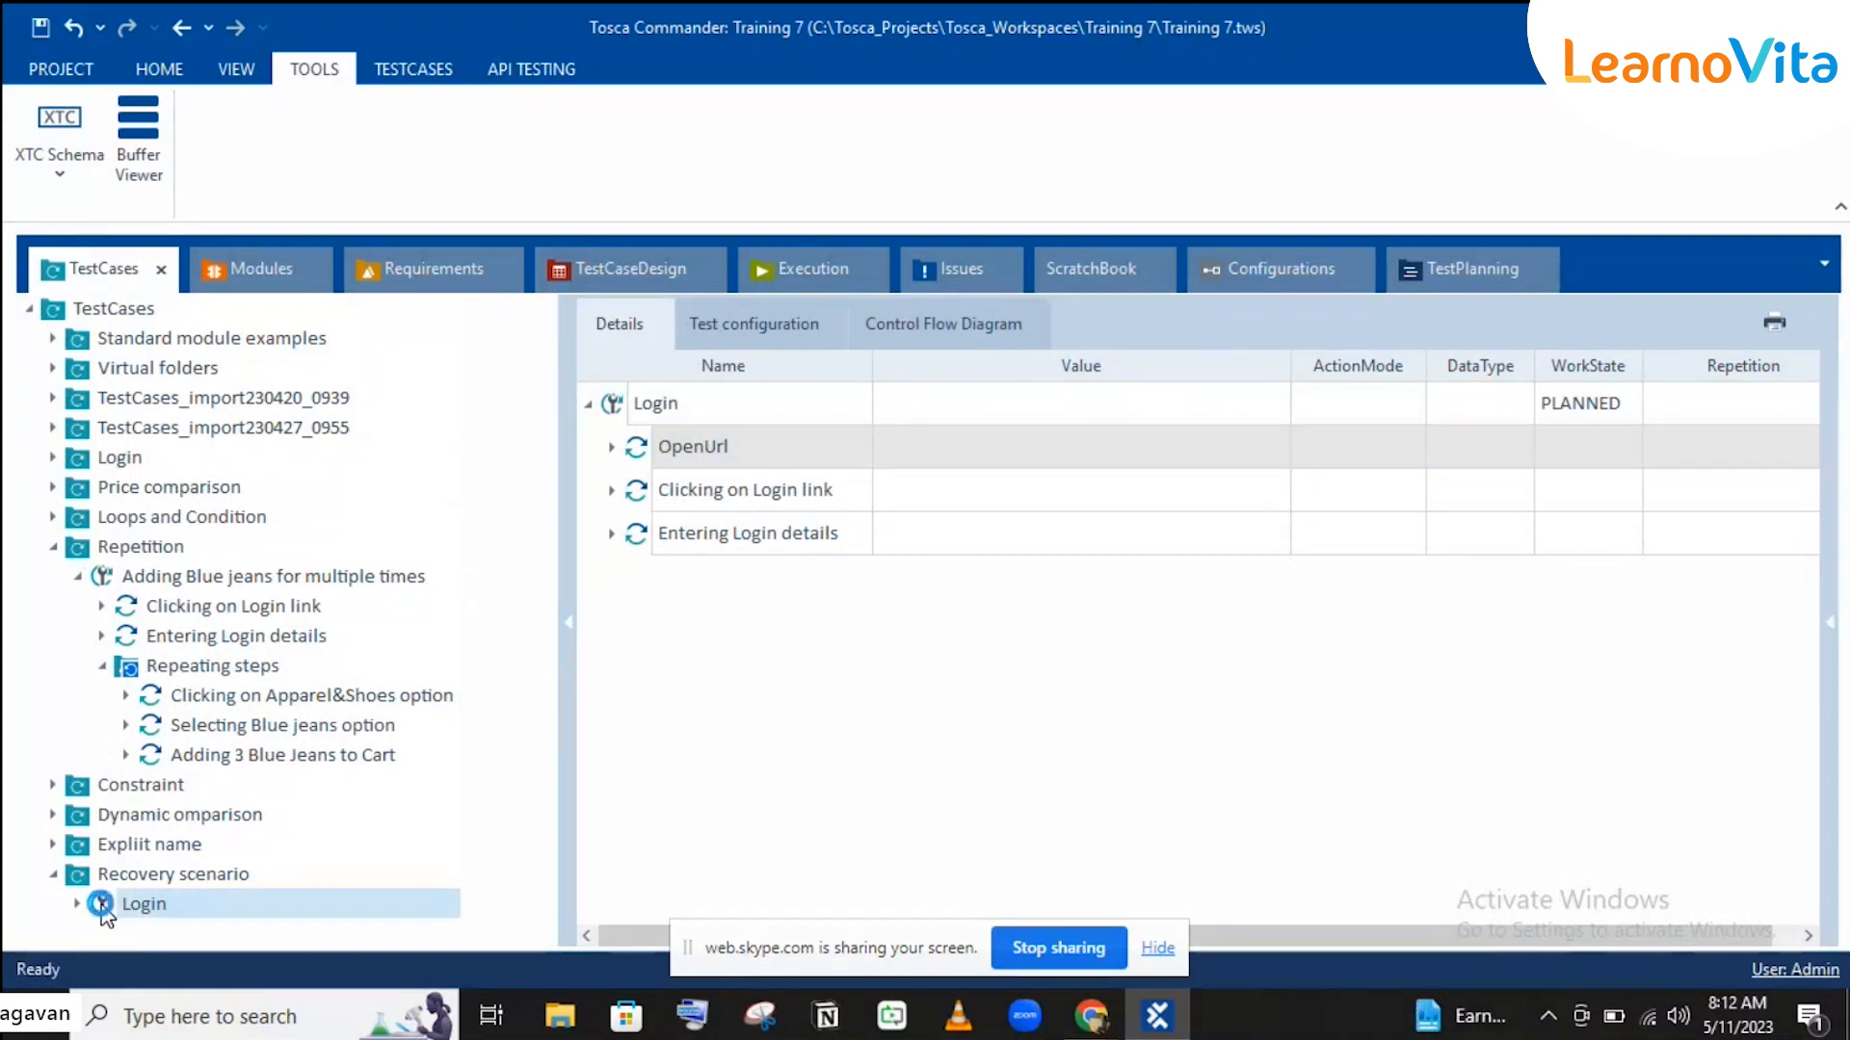
pyautogui.rightClick(104, 910)
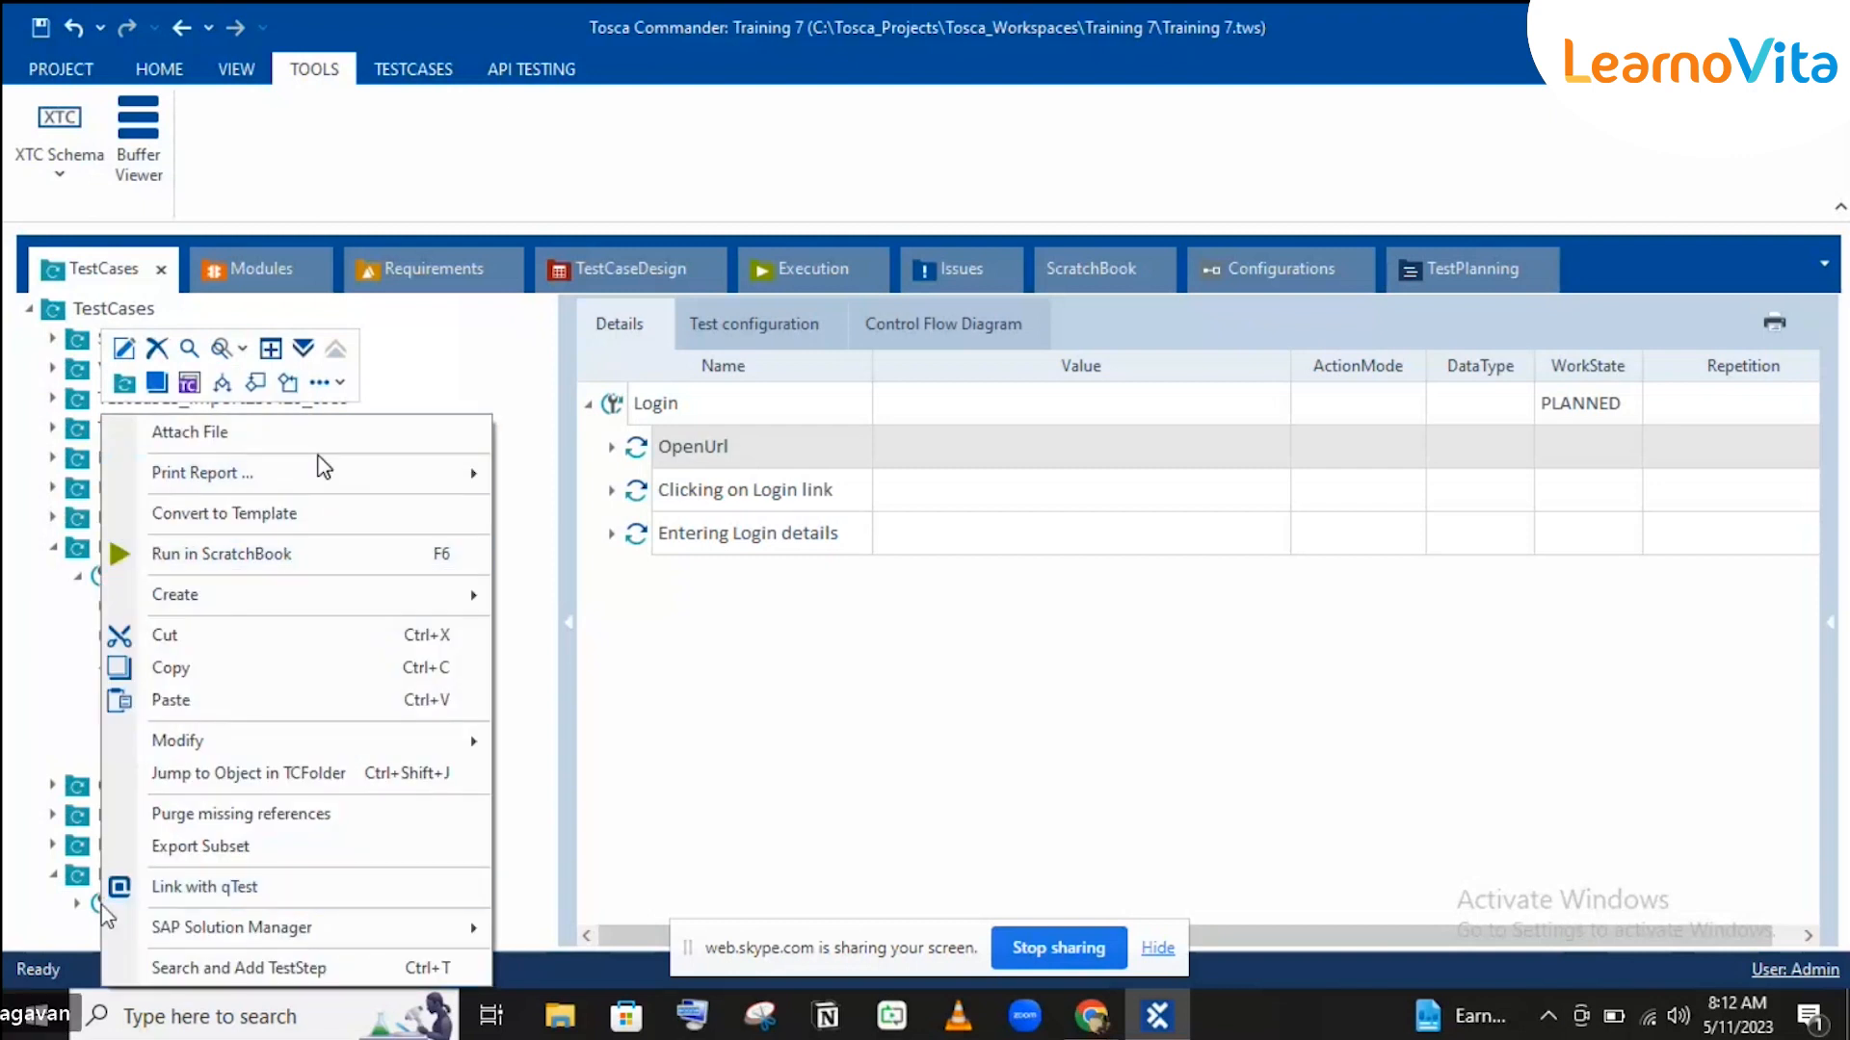
pyautogui.click(332, 384)
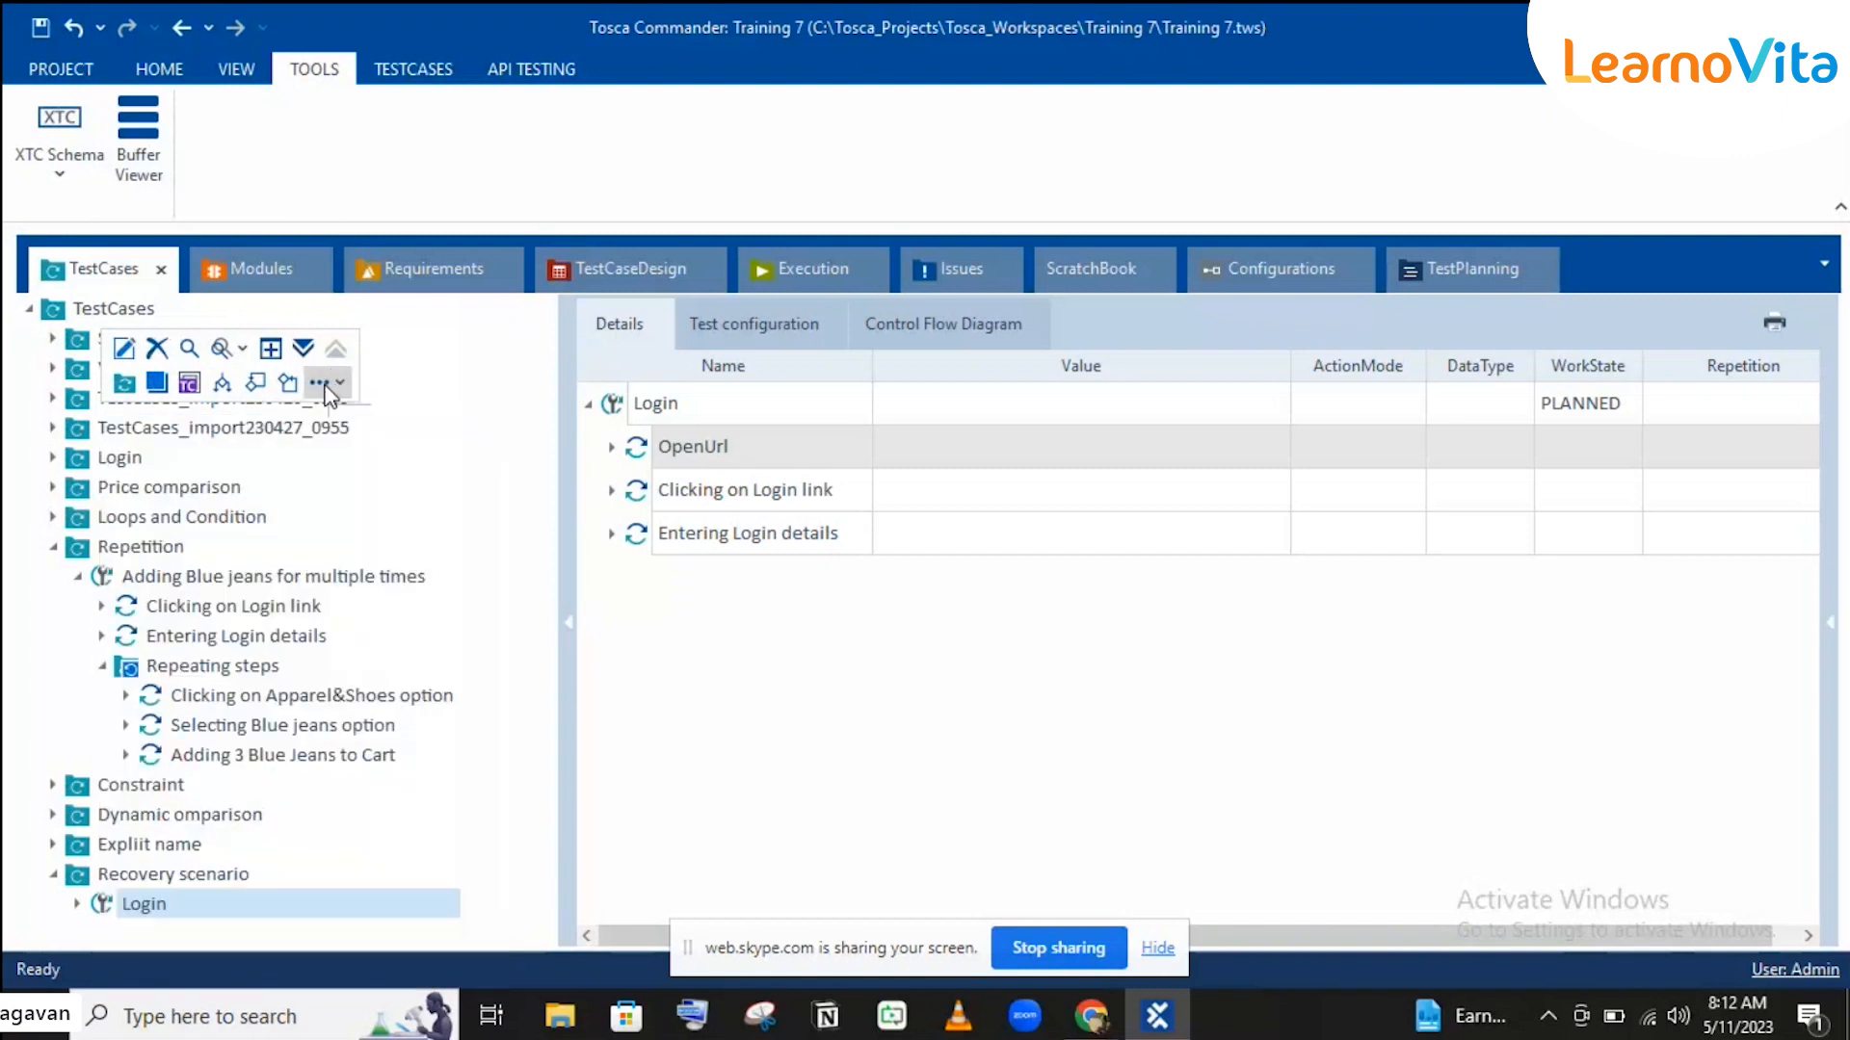
pyautogui.click(331, 385)
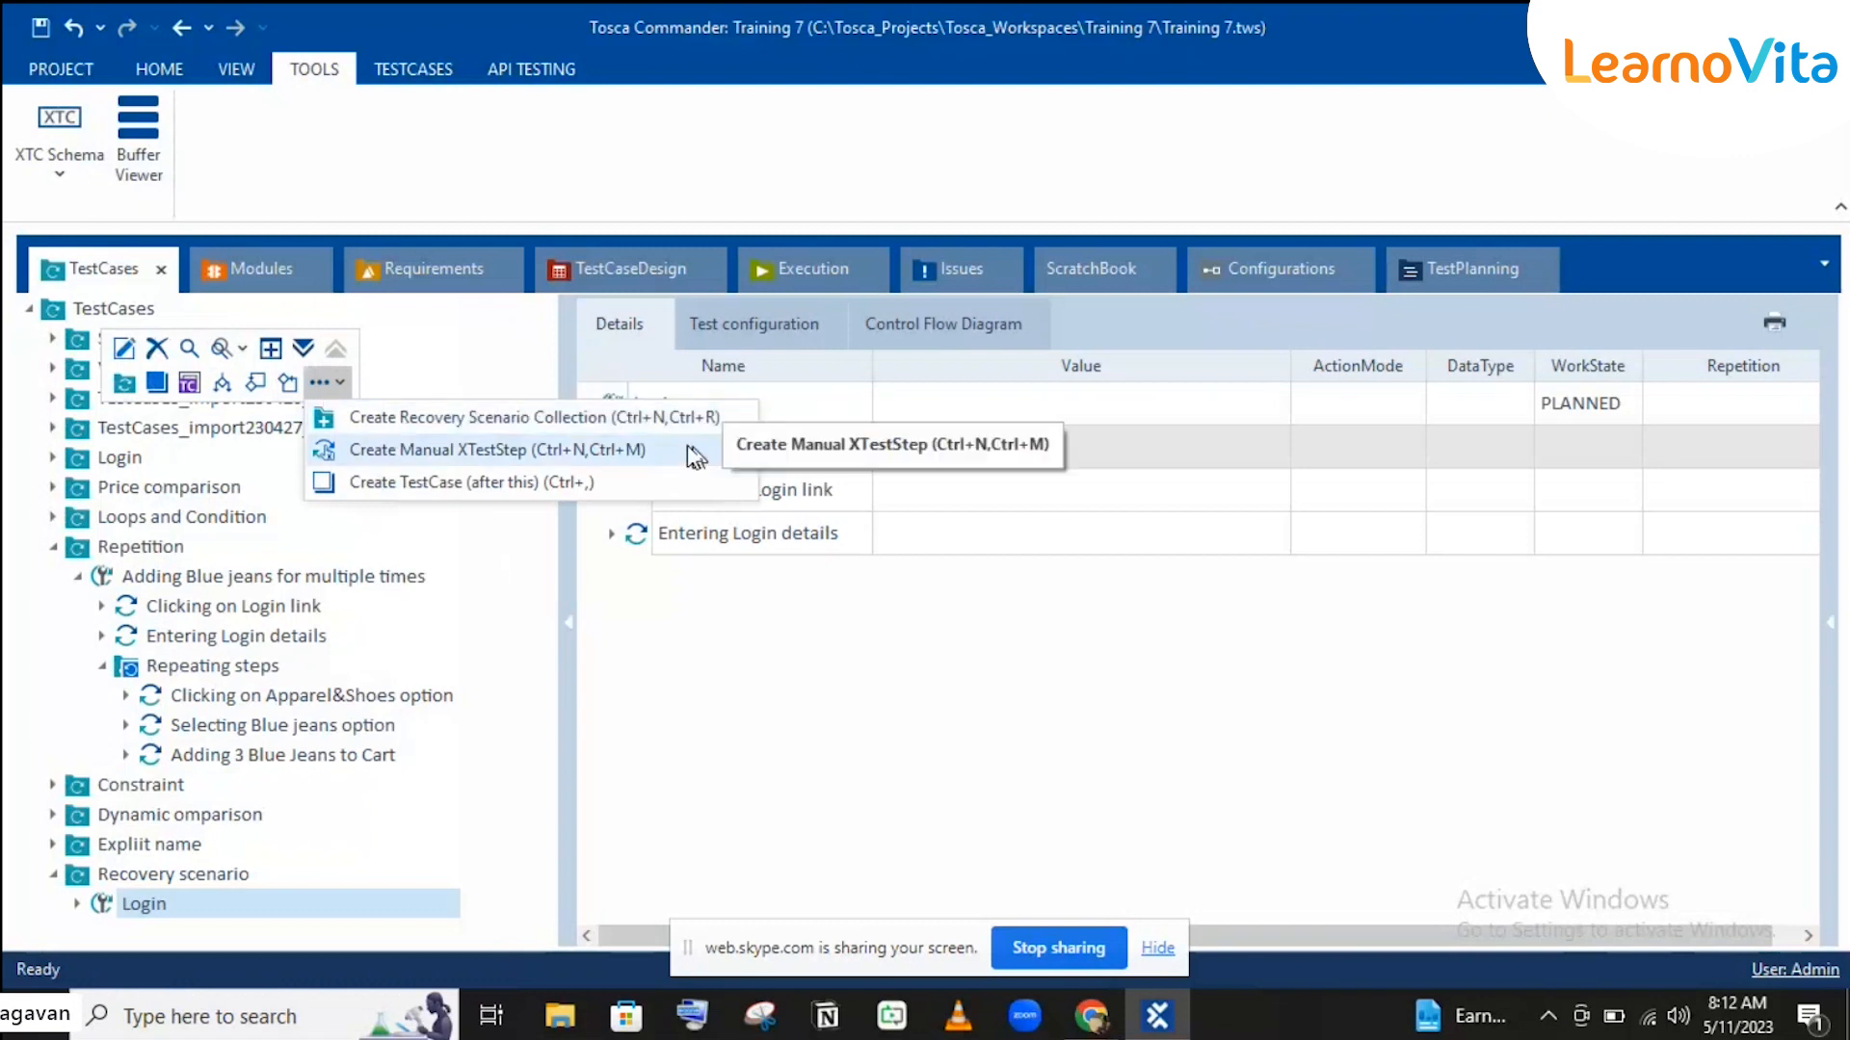
pyautogui.click(548, 418)
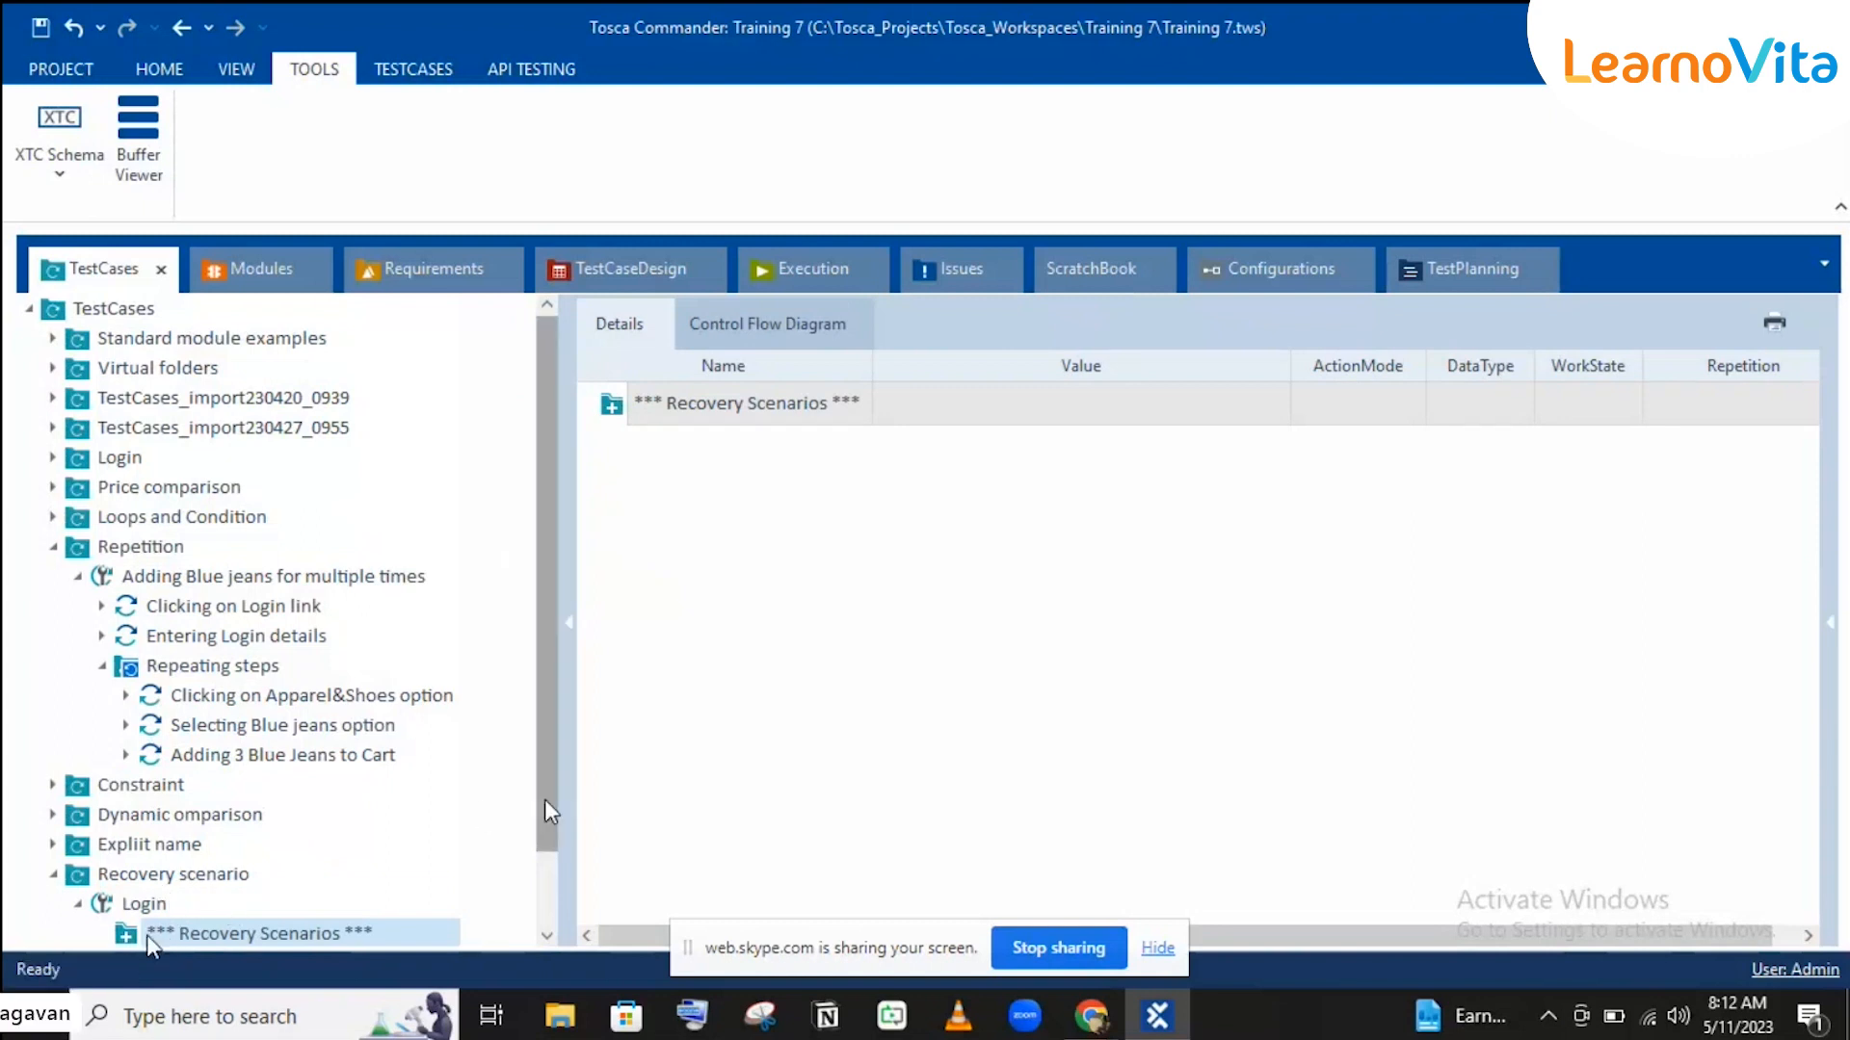
# Step: Create a recovery scenario with the default name inside the Login test case's recovery scenario collection
pyautogui.scroll(-1, 550, 809)
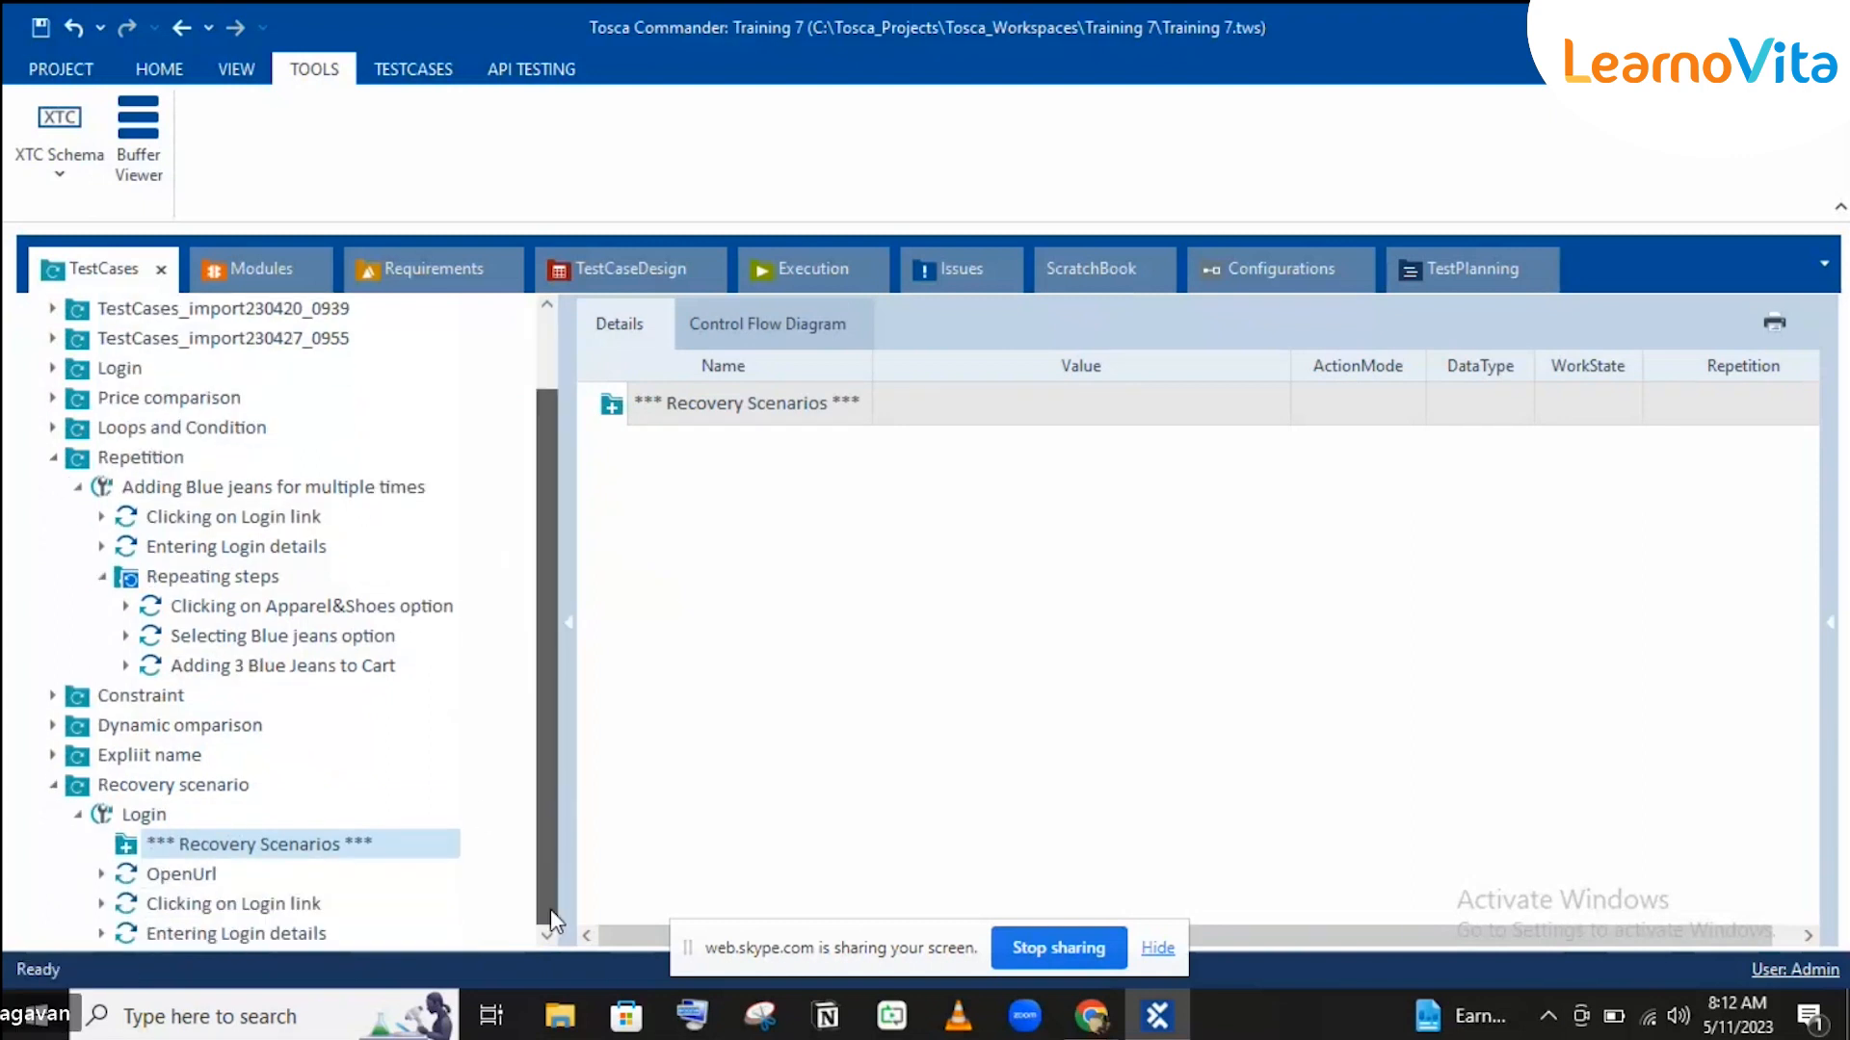
pyautogui.rightClick(292, 848)
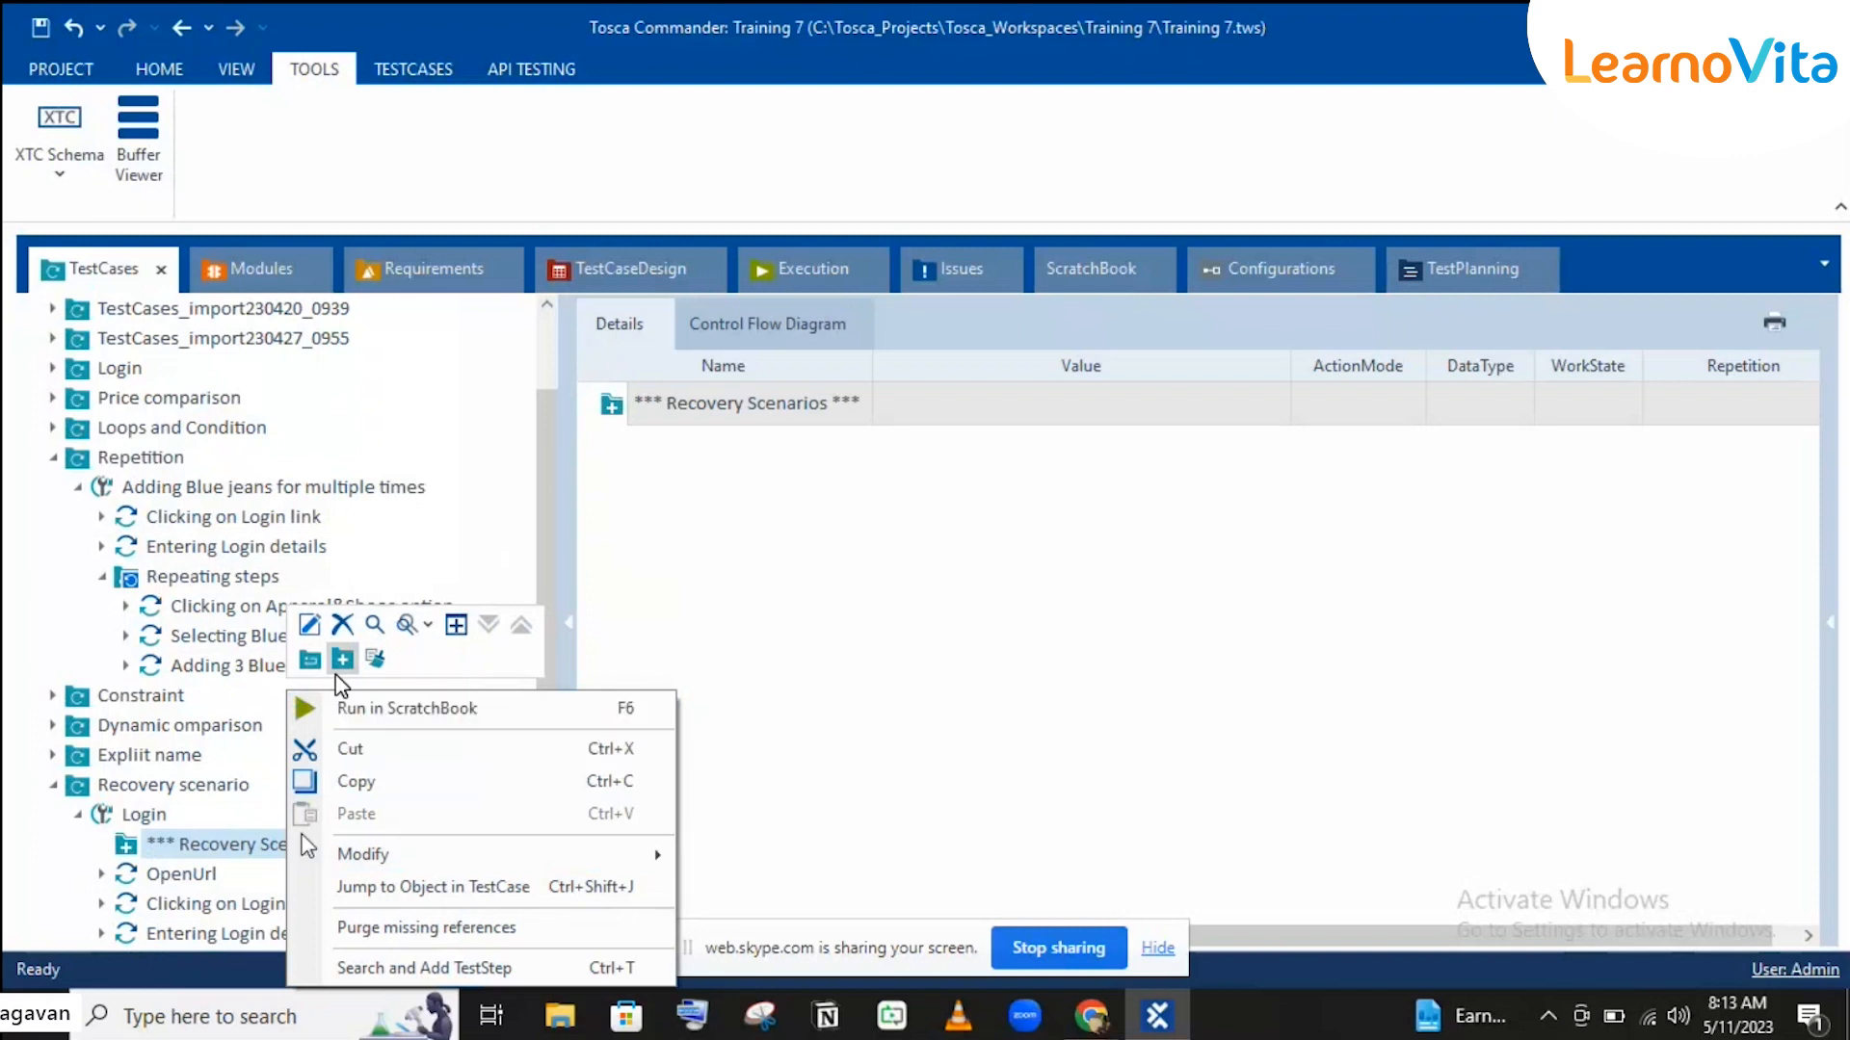
pyautogui.click(337, 671)
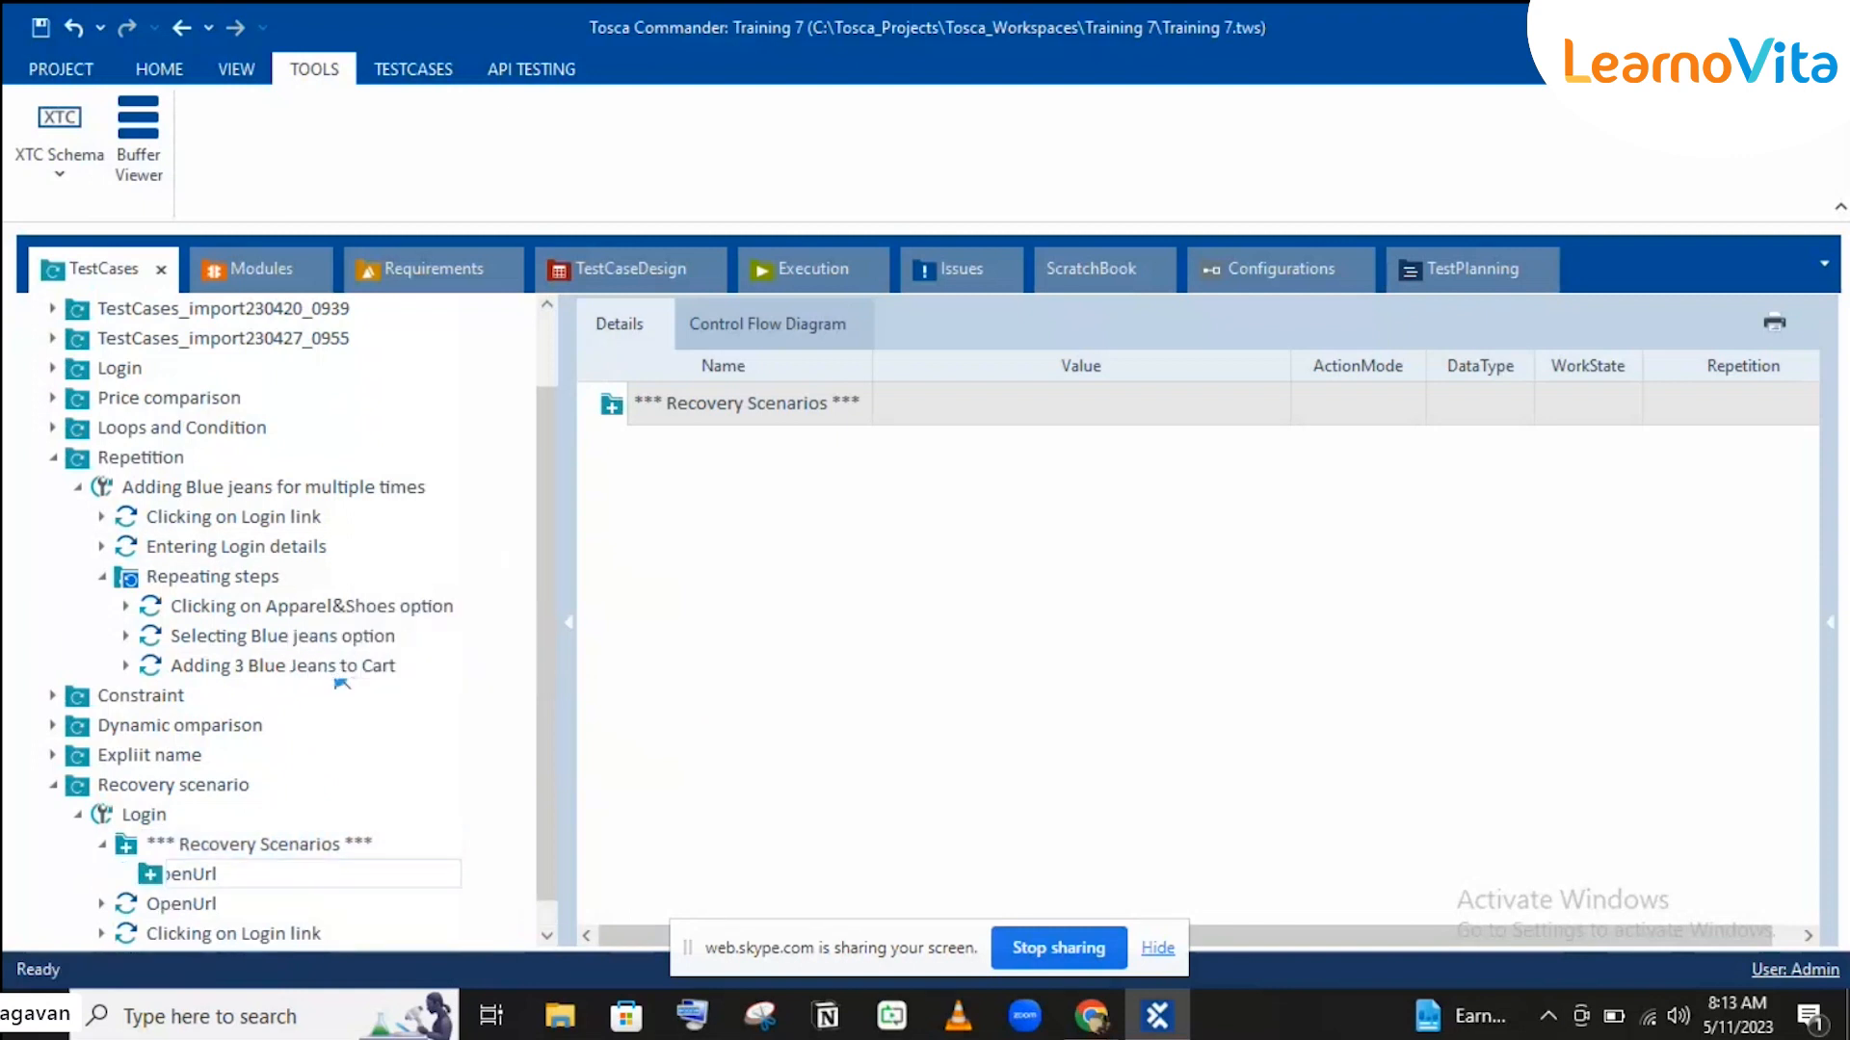
pyautogui.press('Return')
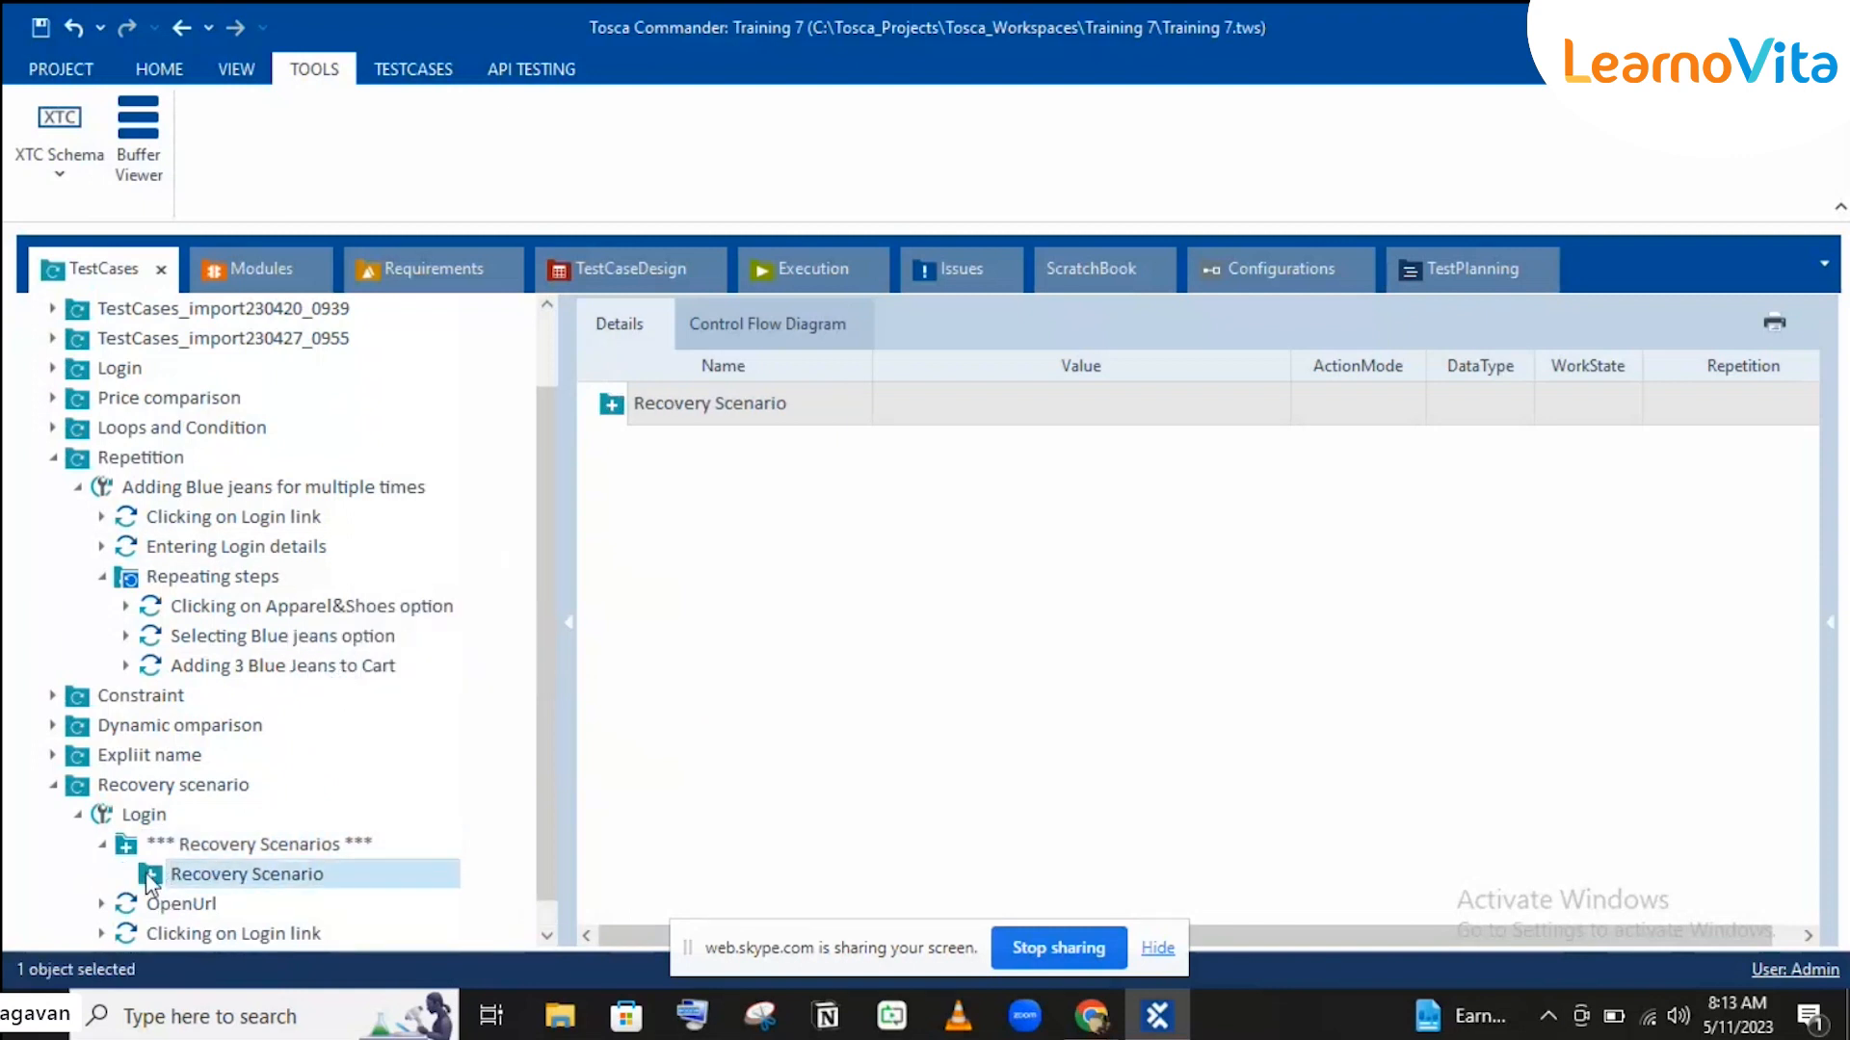
pyautogui.scroll(-1, 151, 883)
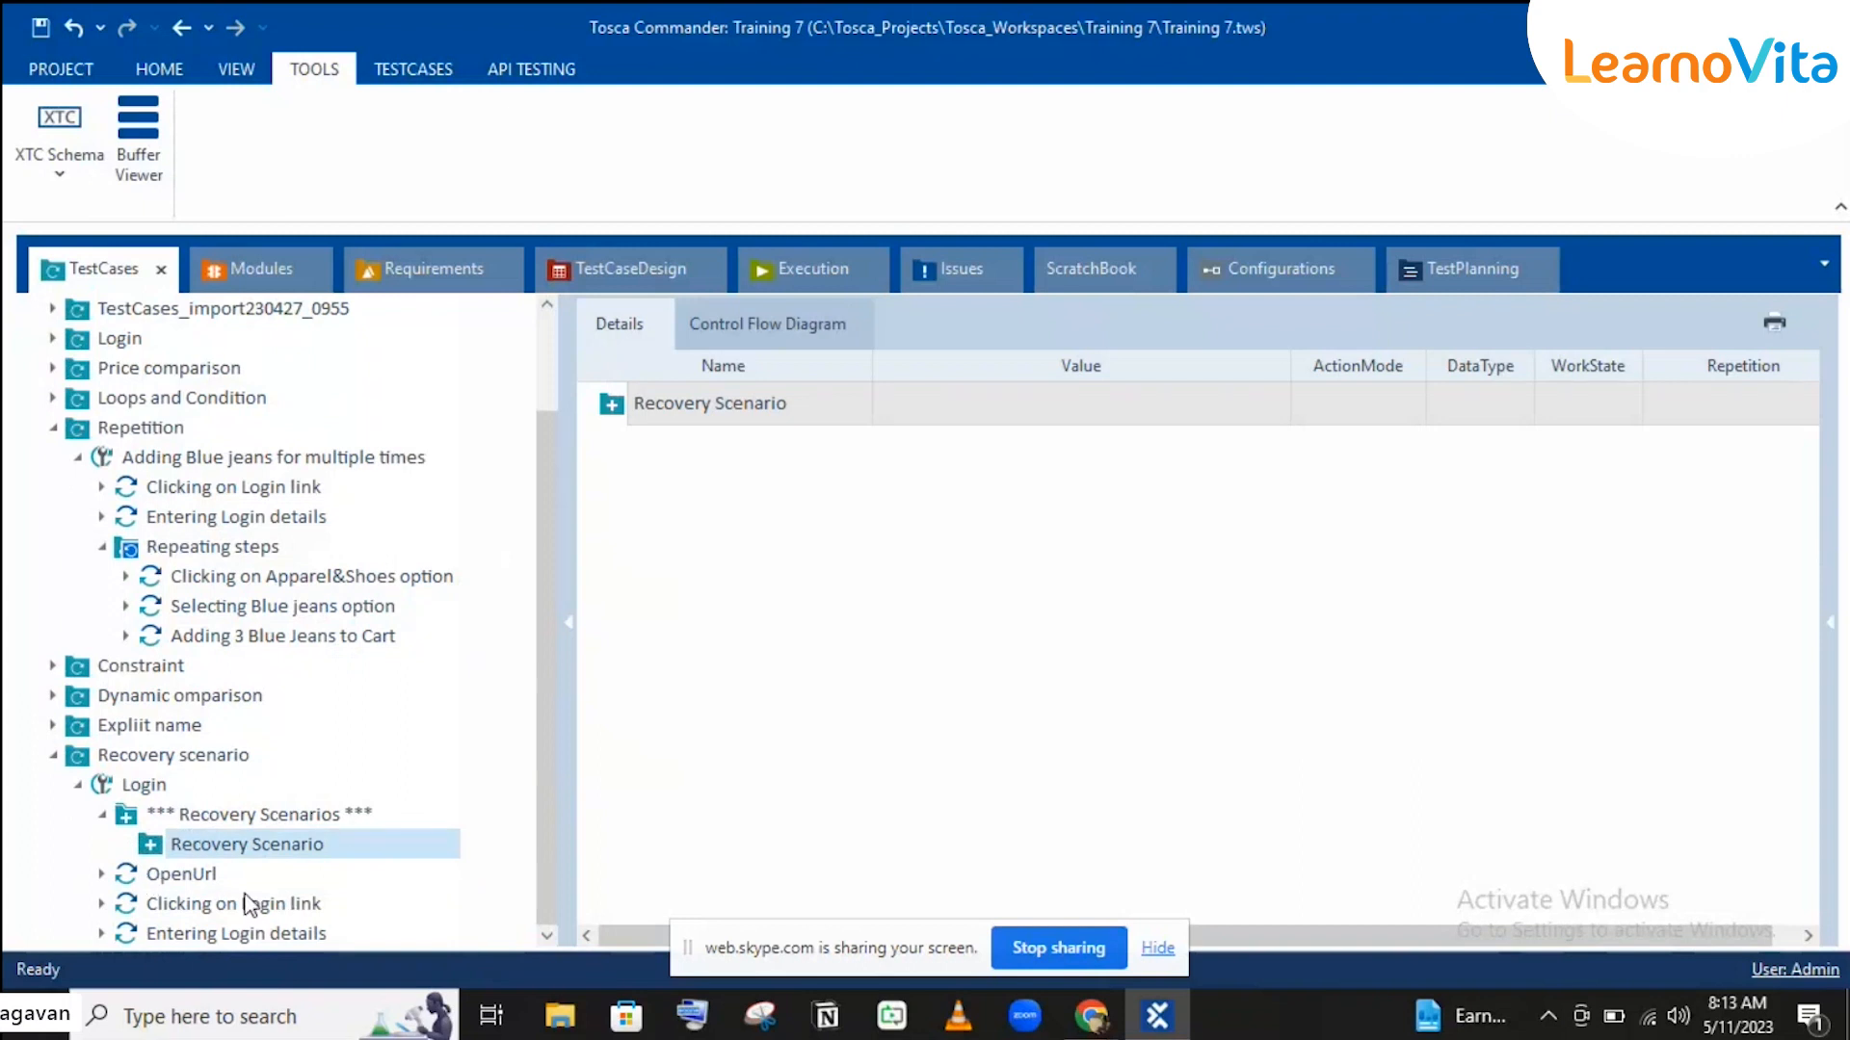
pyautogui.click(204, 847)
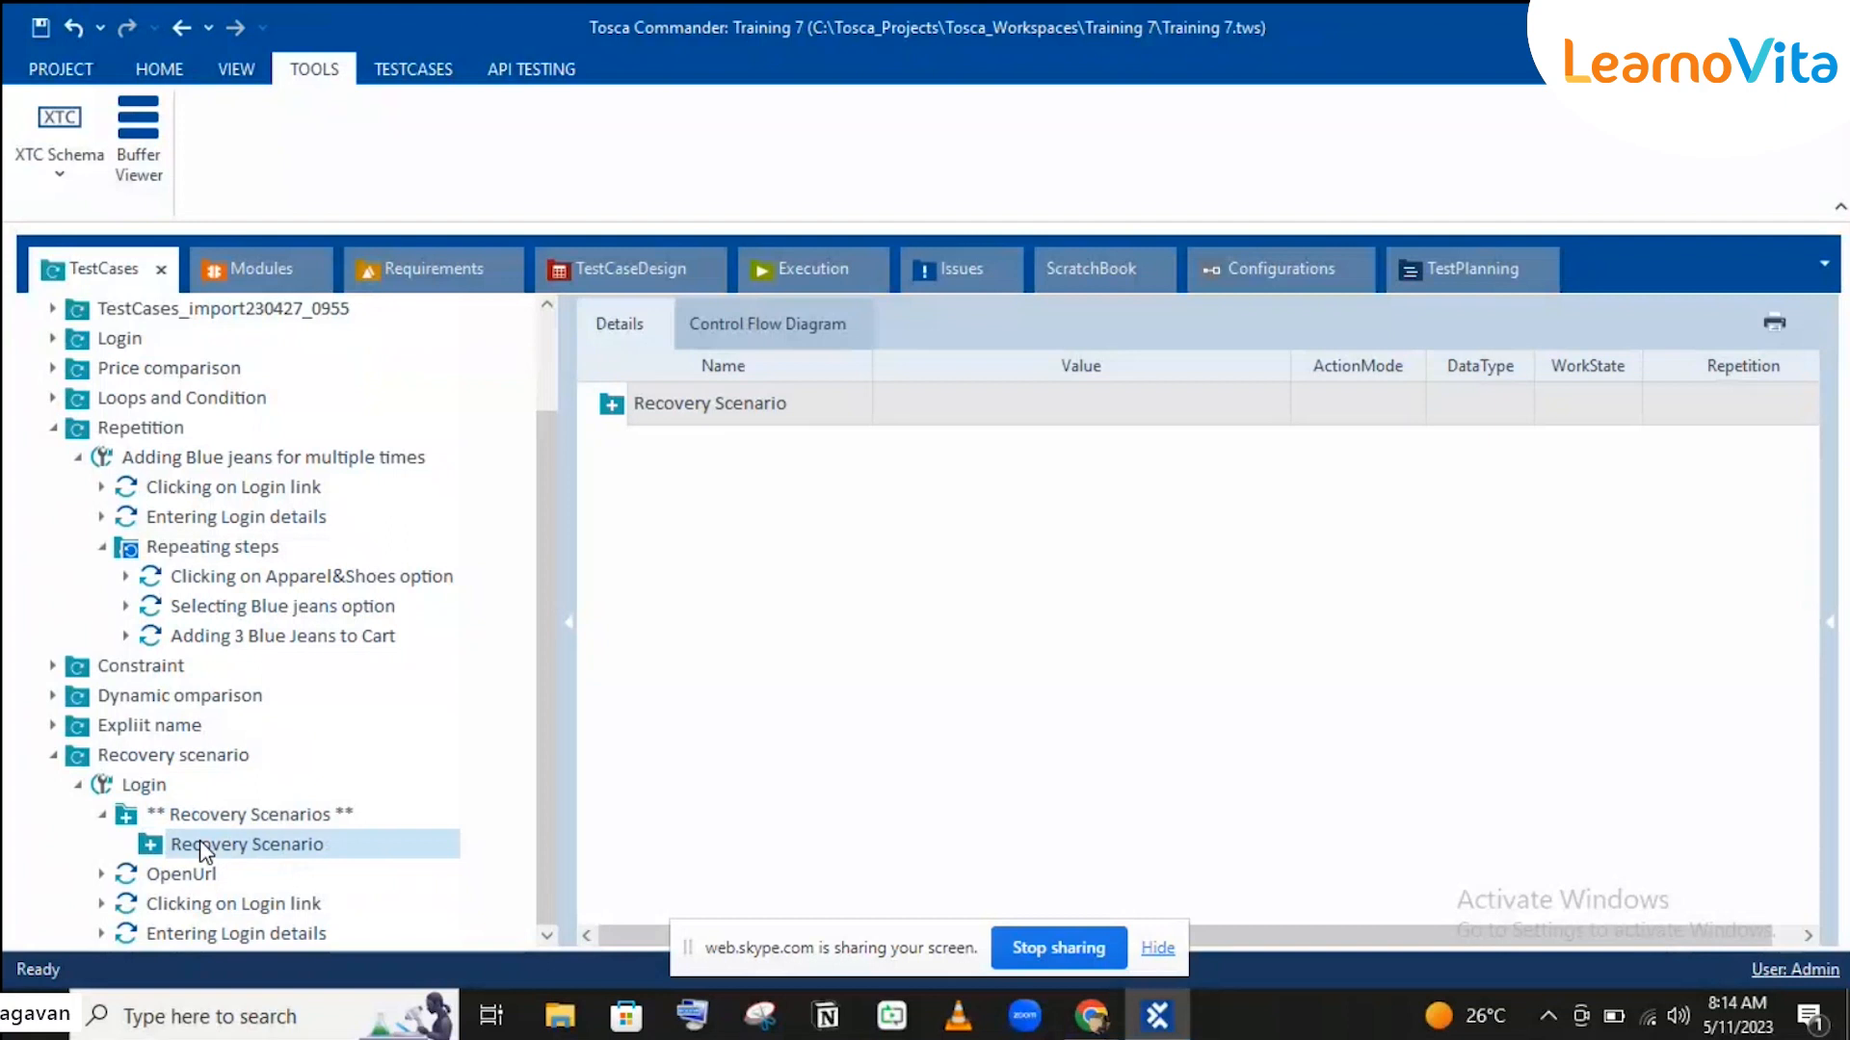
# Step: Switch to the Demo Web Shop in Chrome to check its Log out link, and return to Tosca Commander
pyautogui.click(1152, 1016)
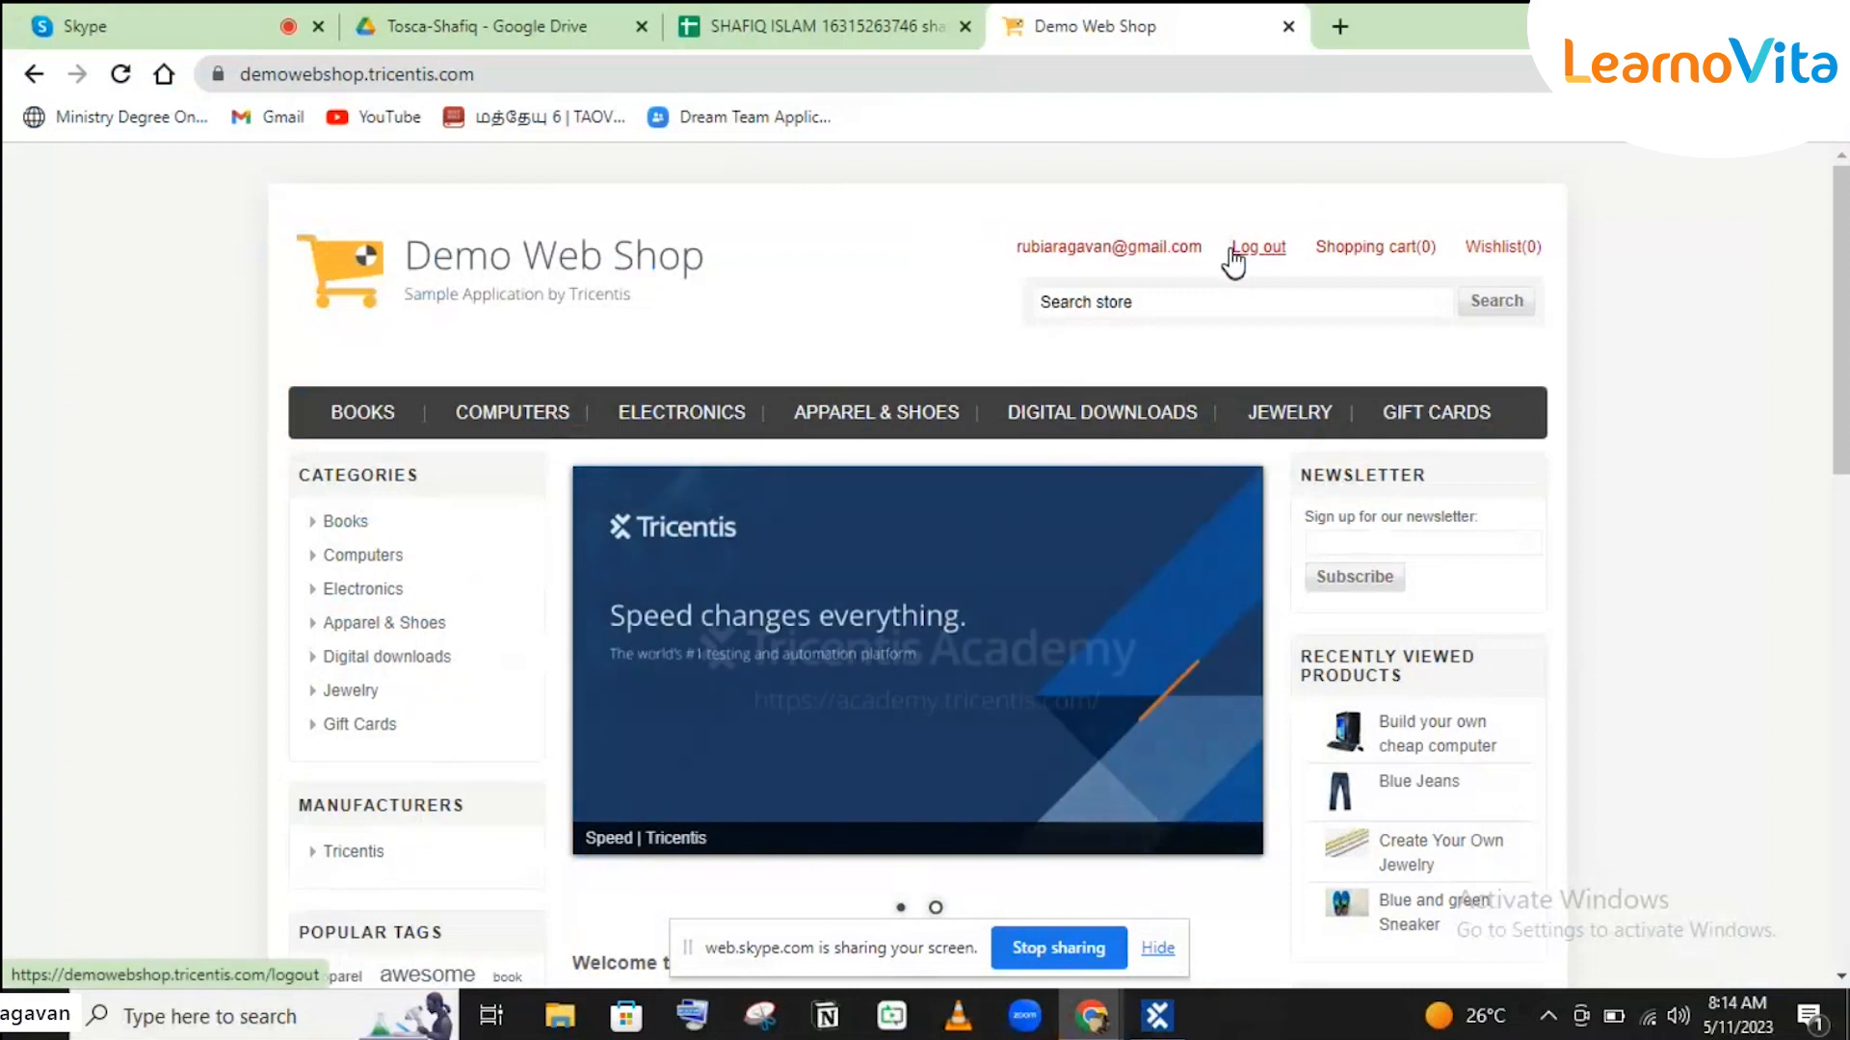
pyautogui.click(1157, 1016)
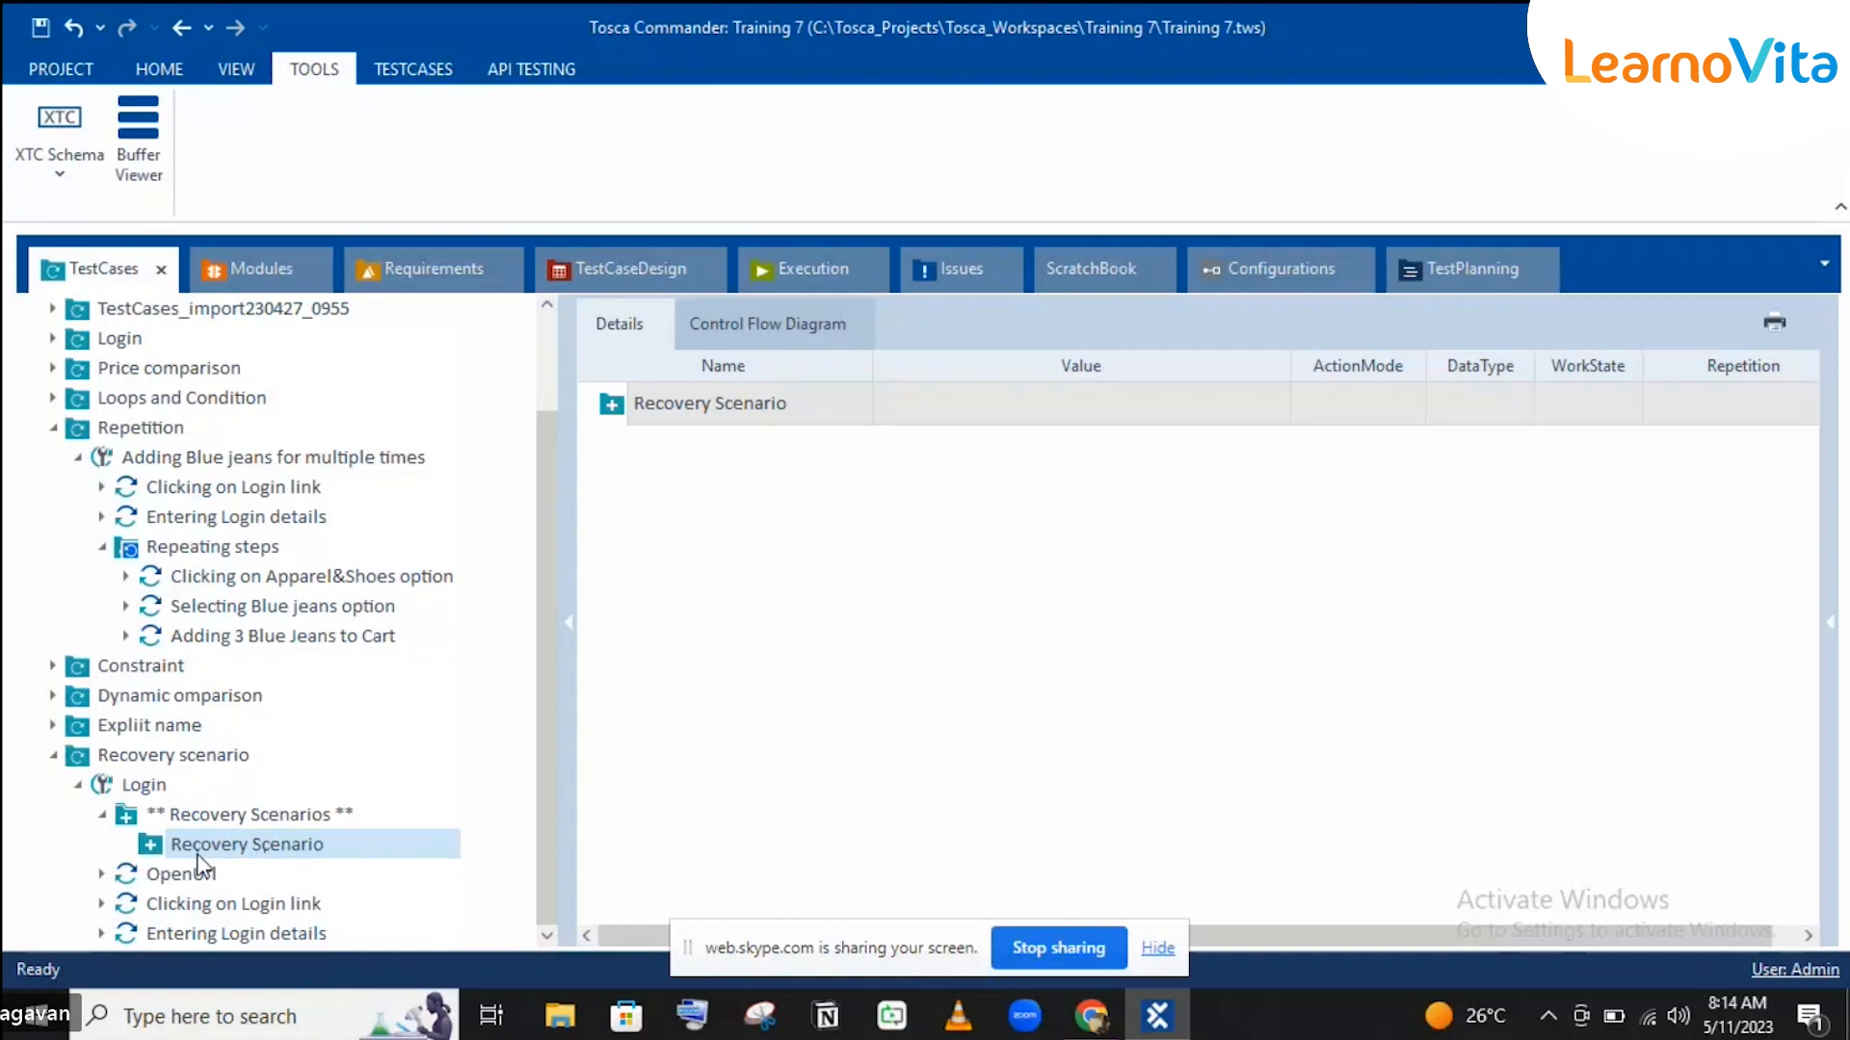
# Step: Add the Account and Logout module from the Cart Options and Logout folder of Modules_import230420_0939 to the Recovery Scenario
pyautogui.click(54, 429)
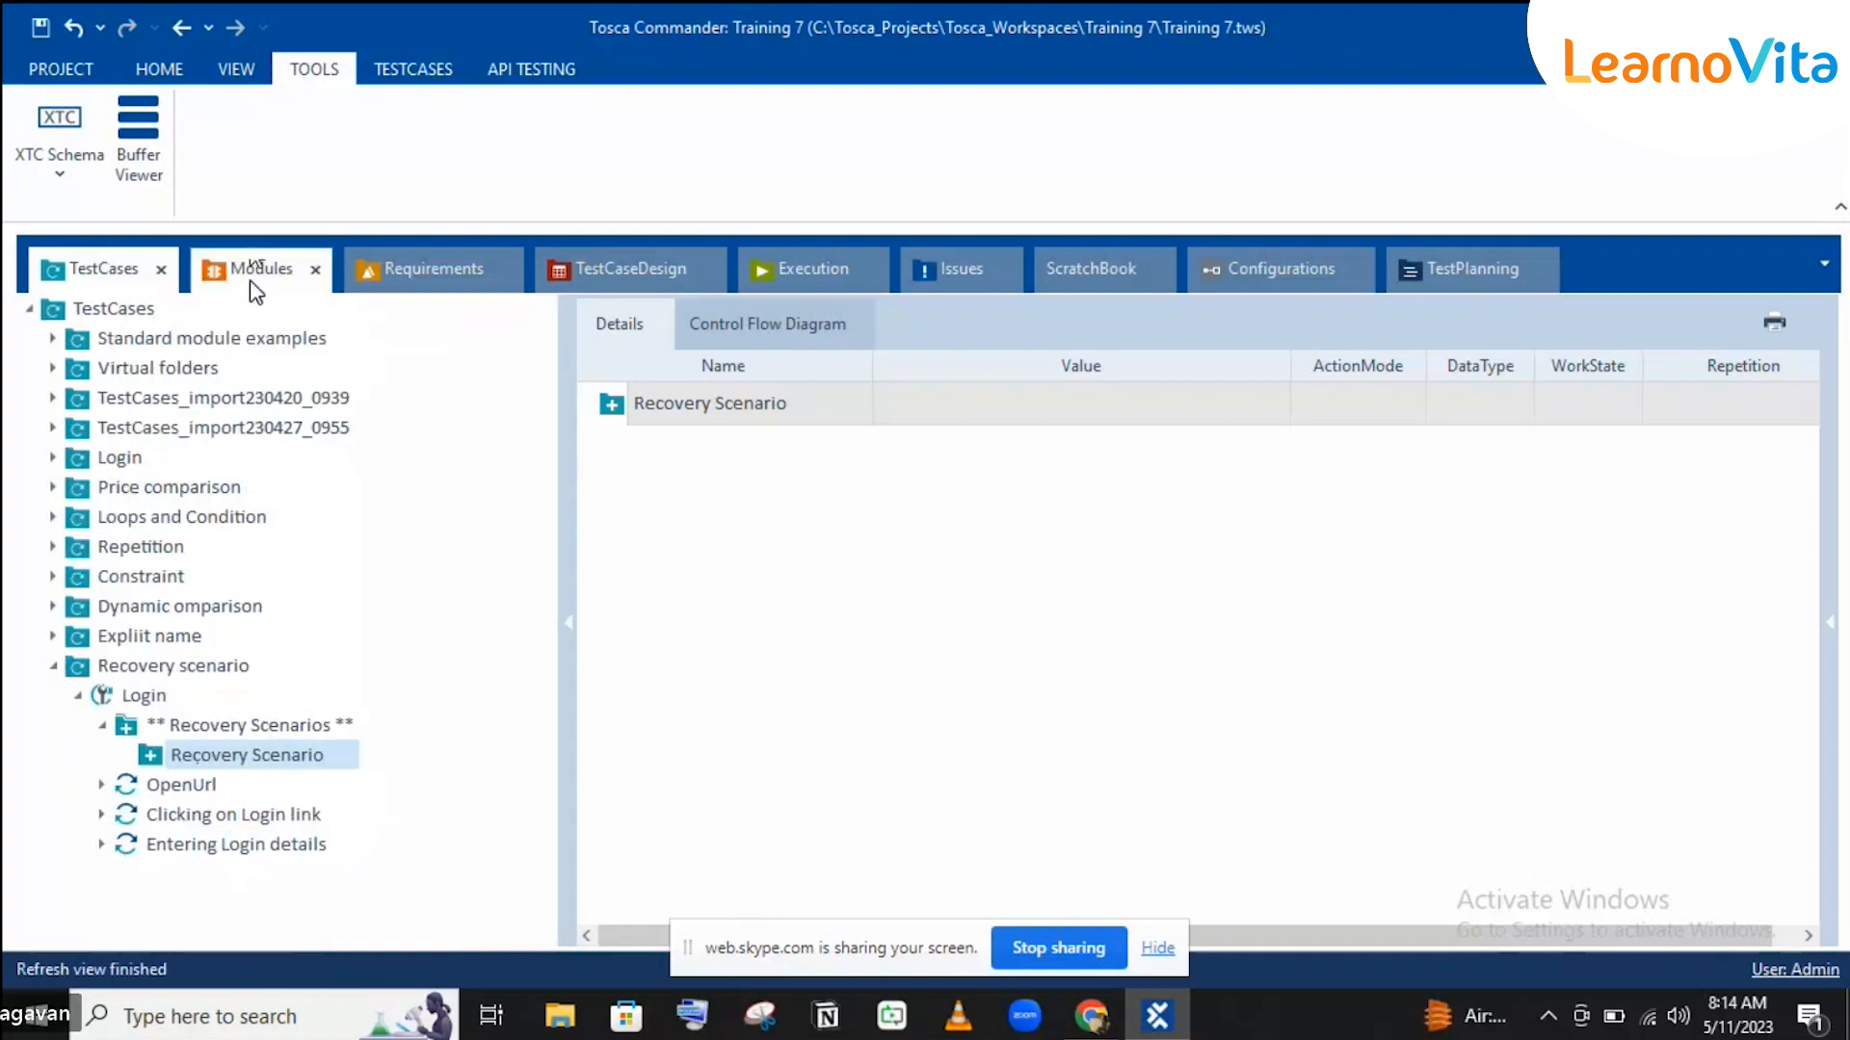
pyautogui.click(255, 274)
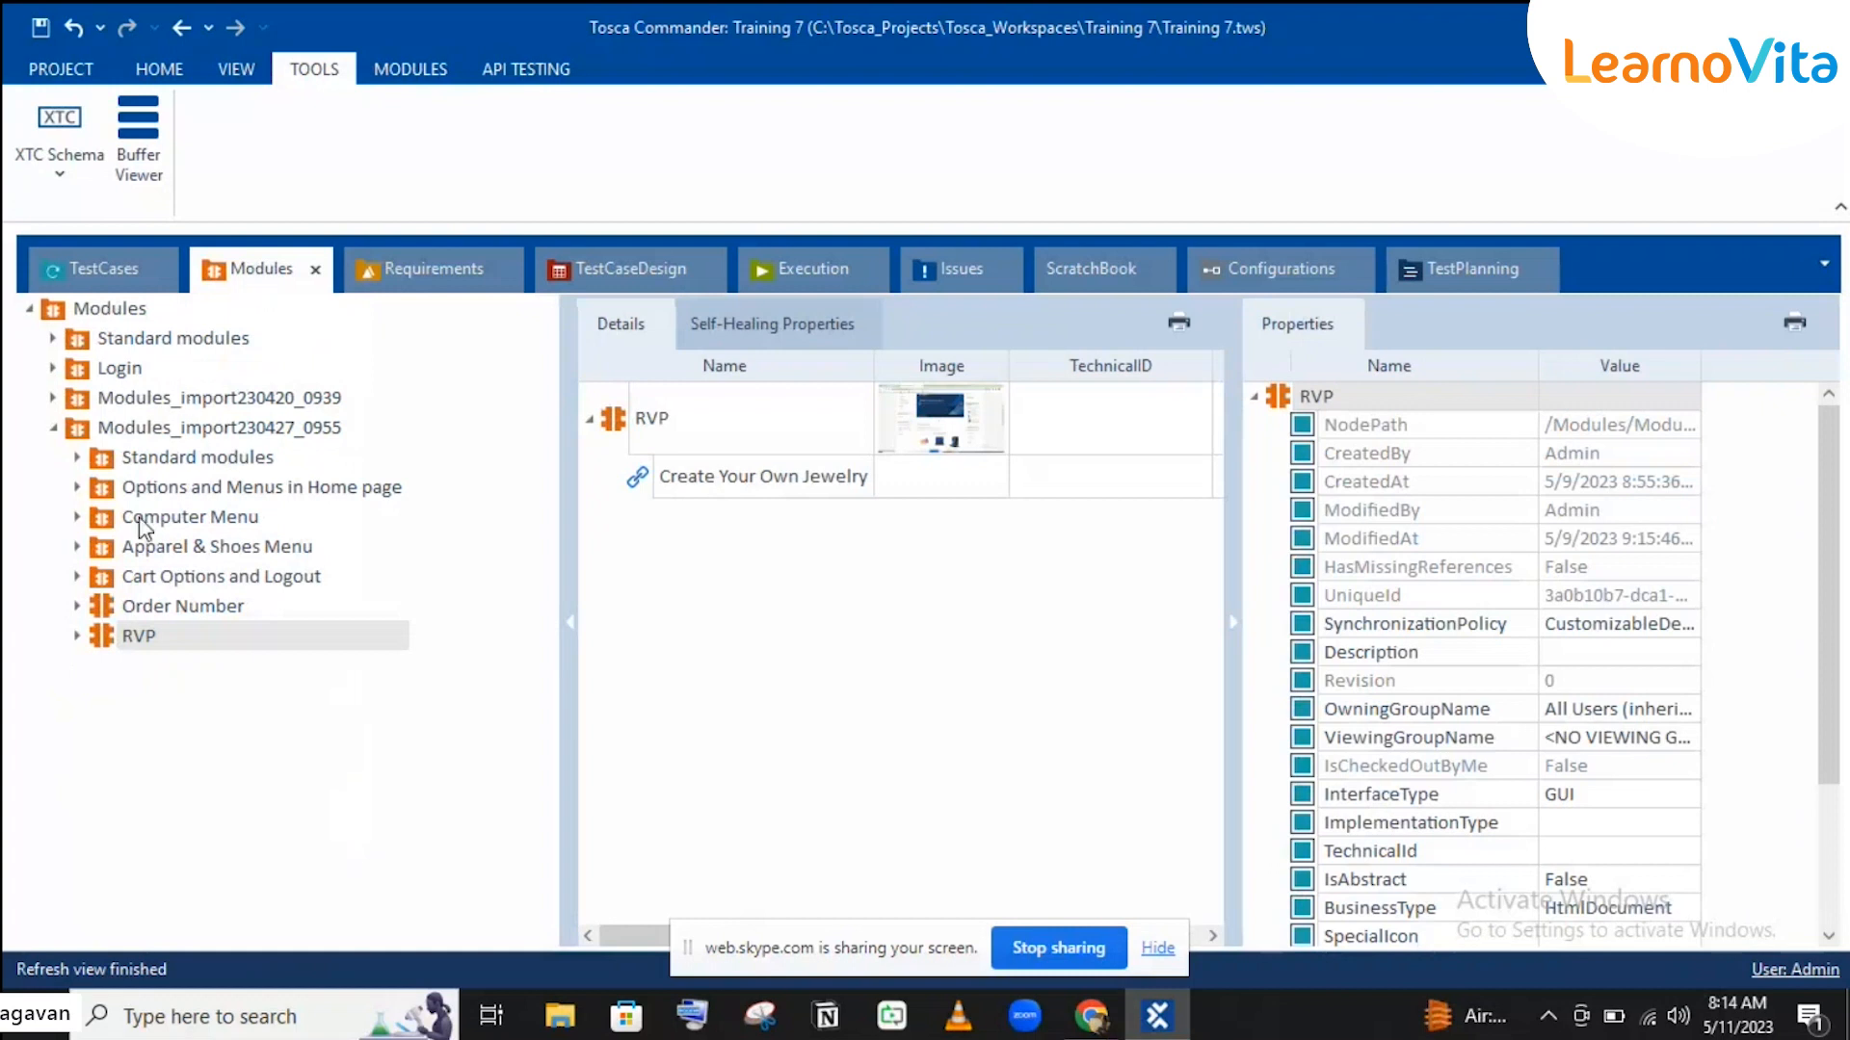
pyautogui.click(75, 576)
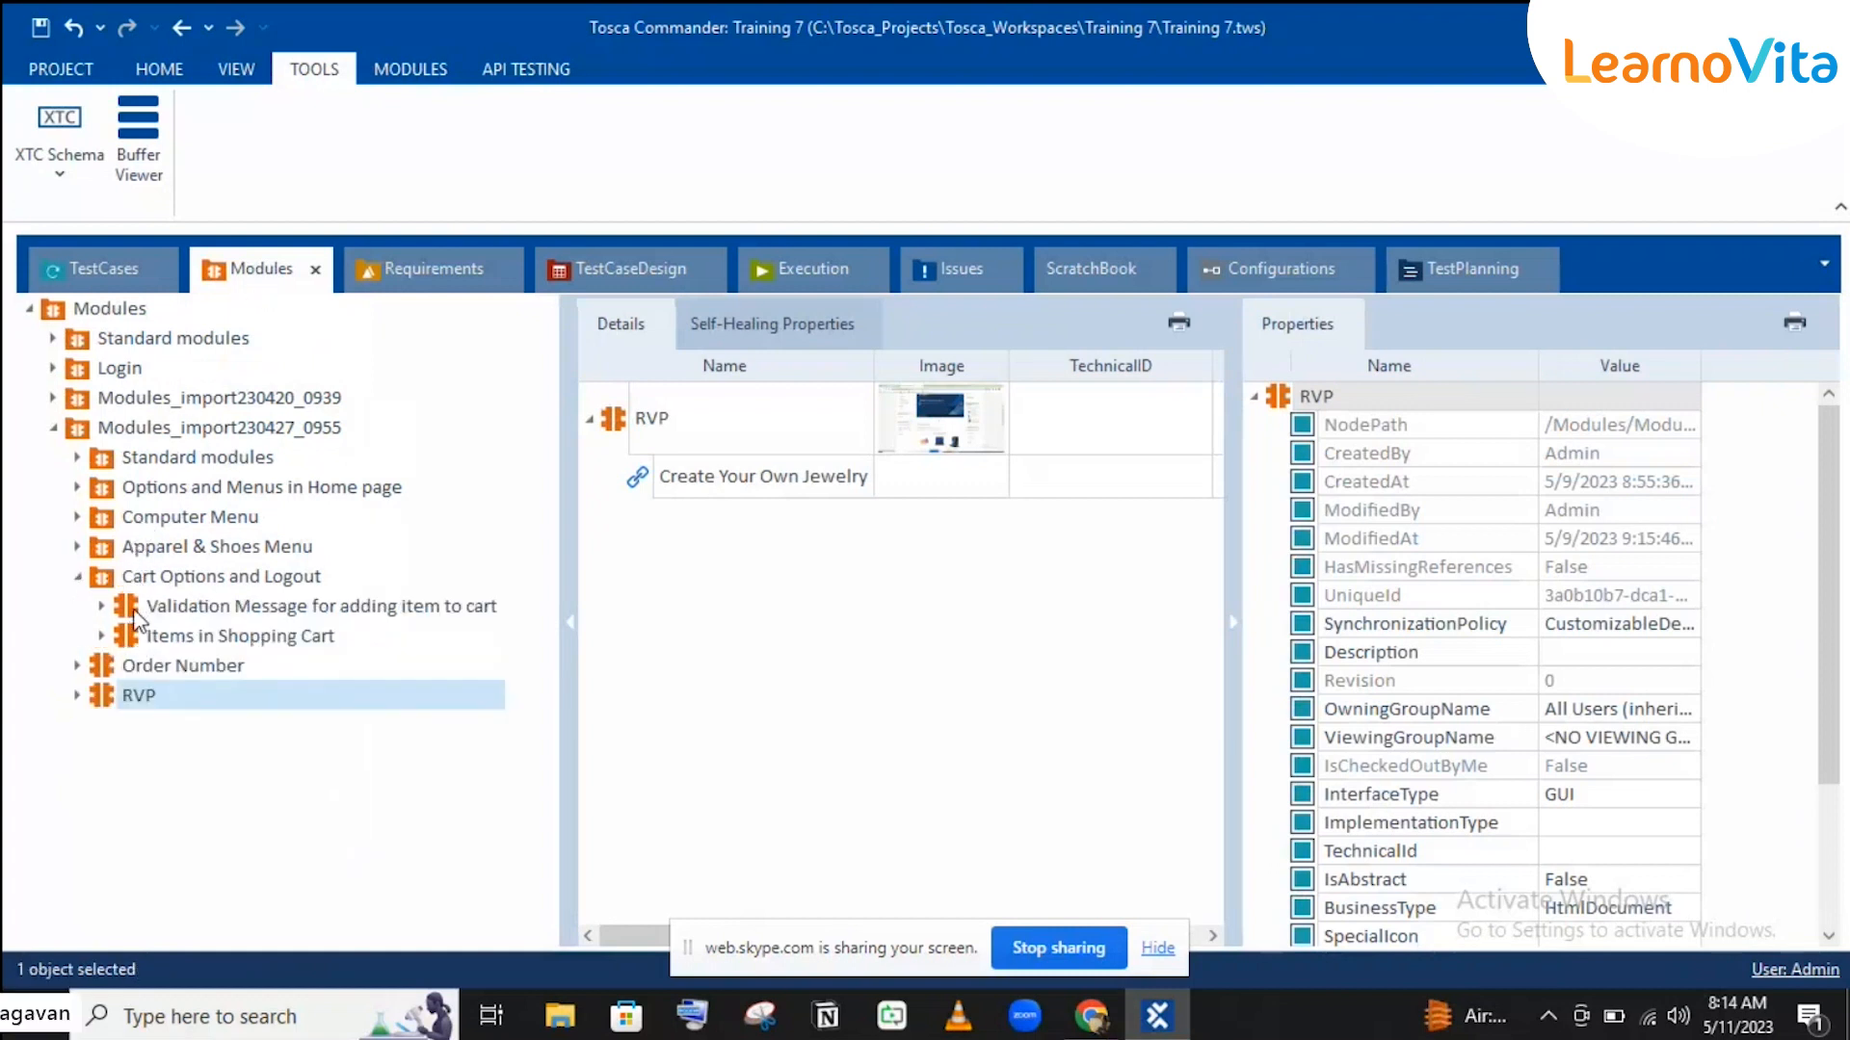
pyautogui.click(55, 395)
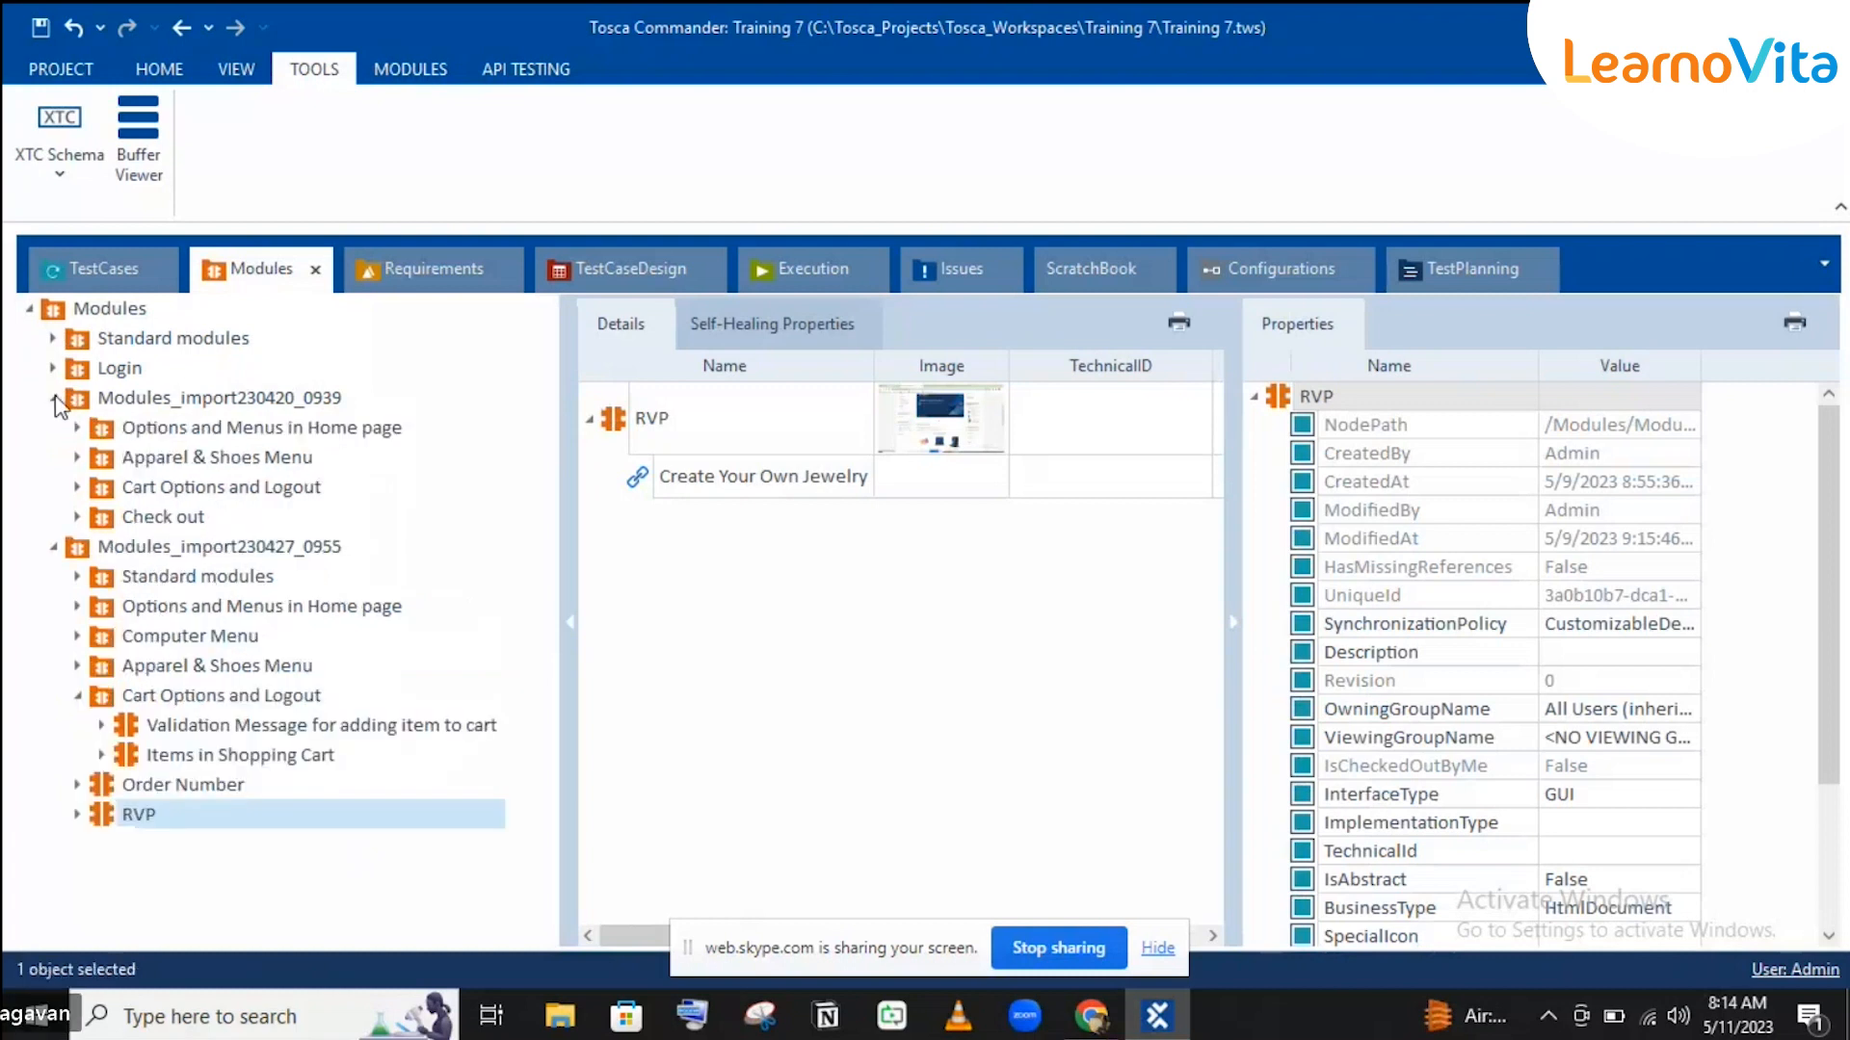
pyautogui.click(78, 487)
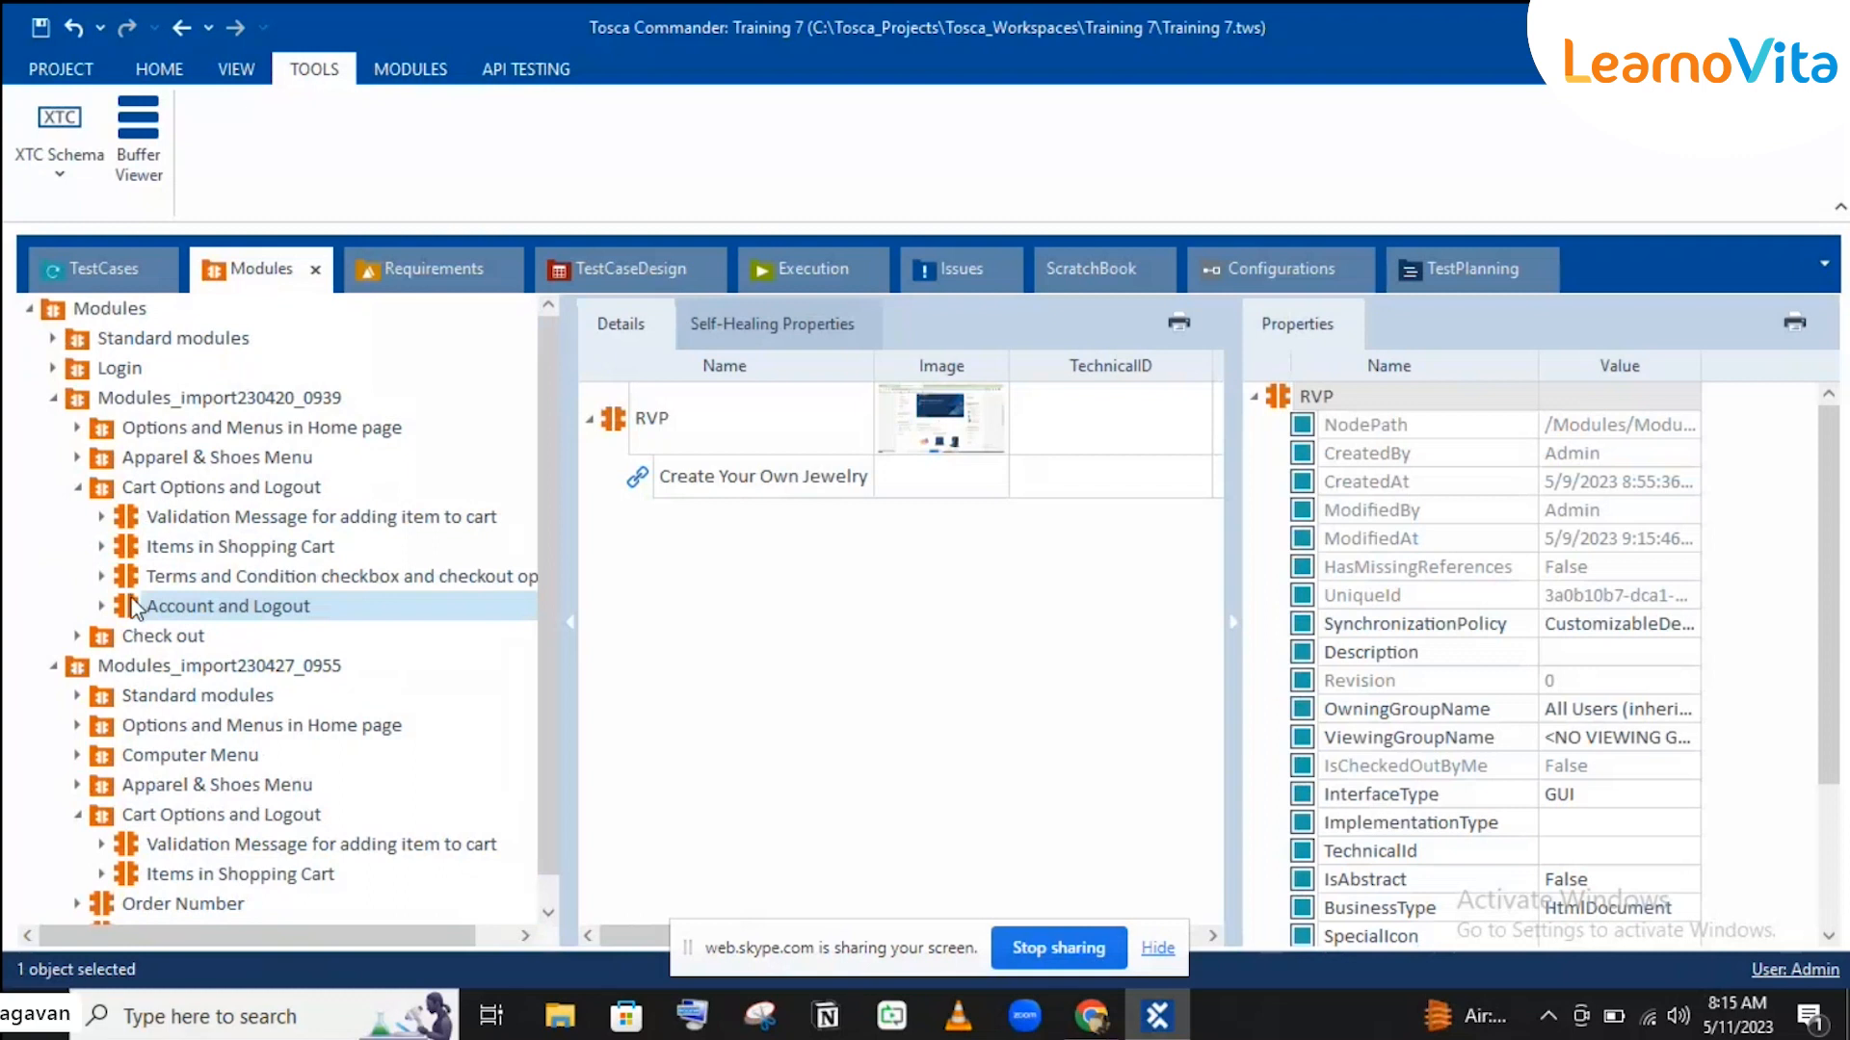
pyautogui.click(135, 613)
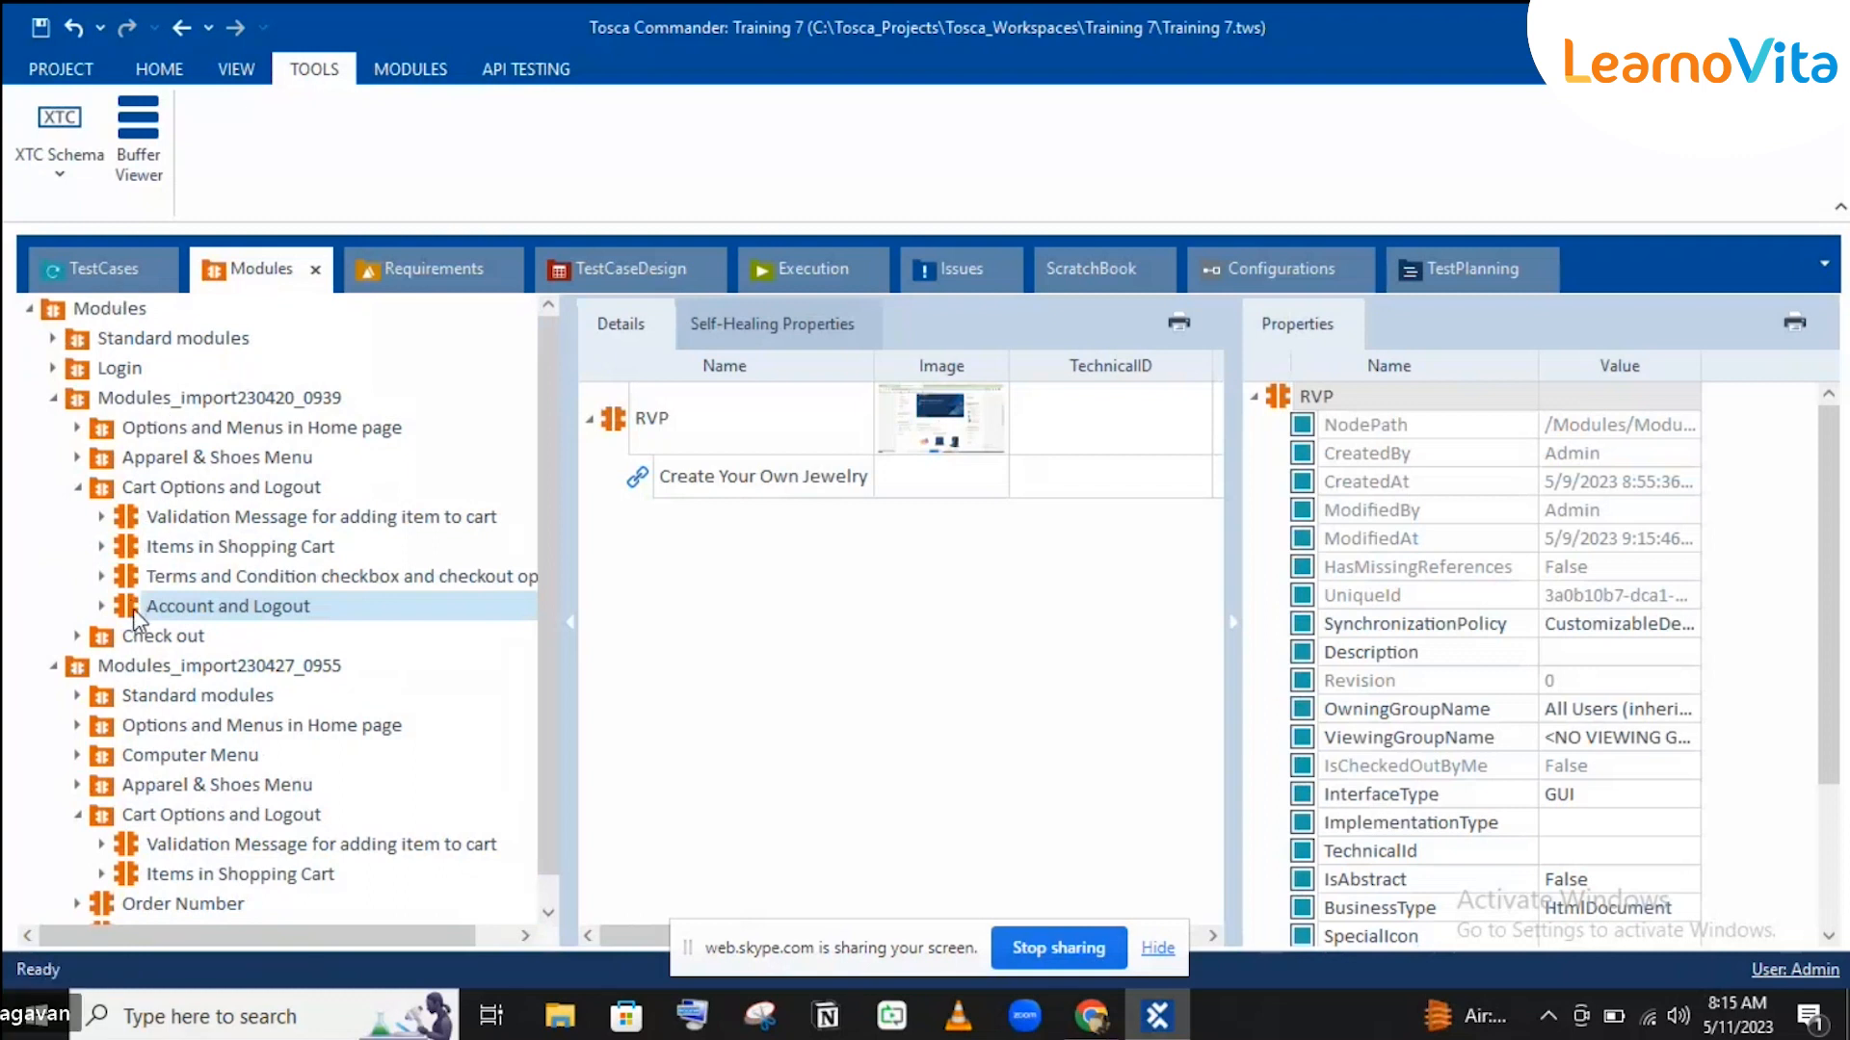
pyautogui.moveTo(120, 284); pyautogui.dragTo(195, 757)
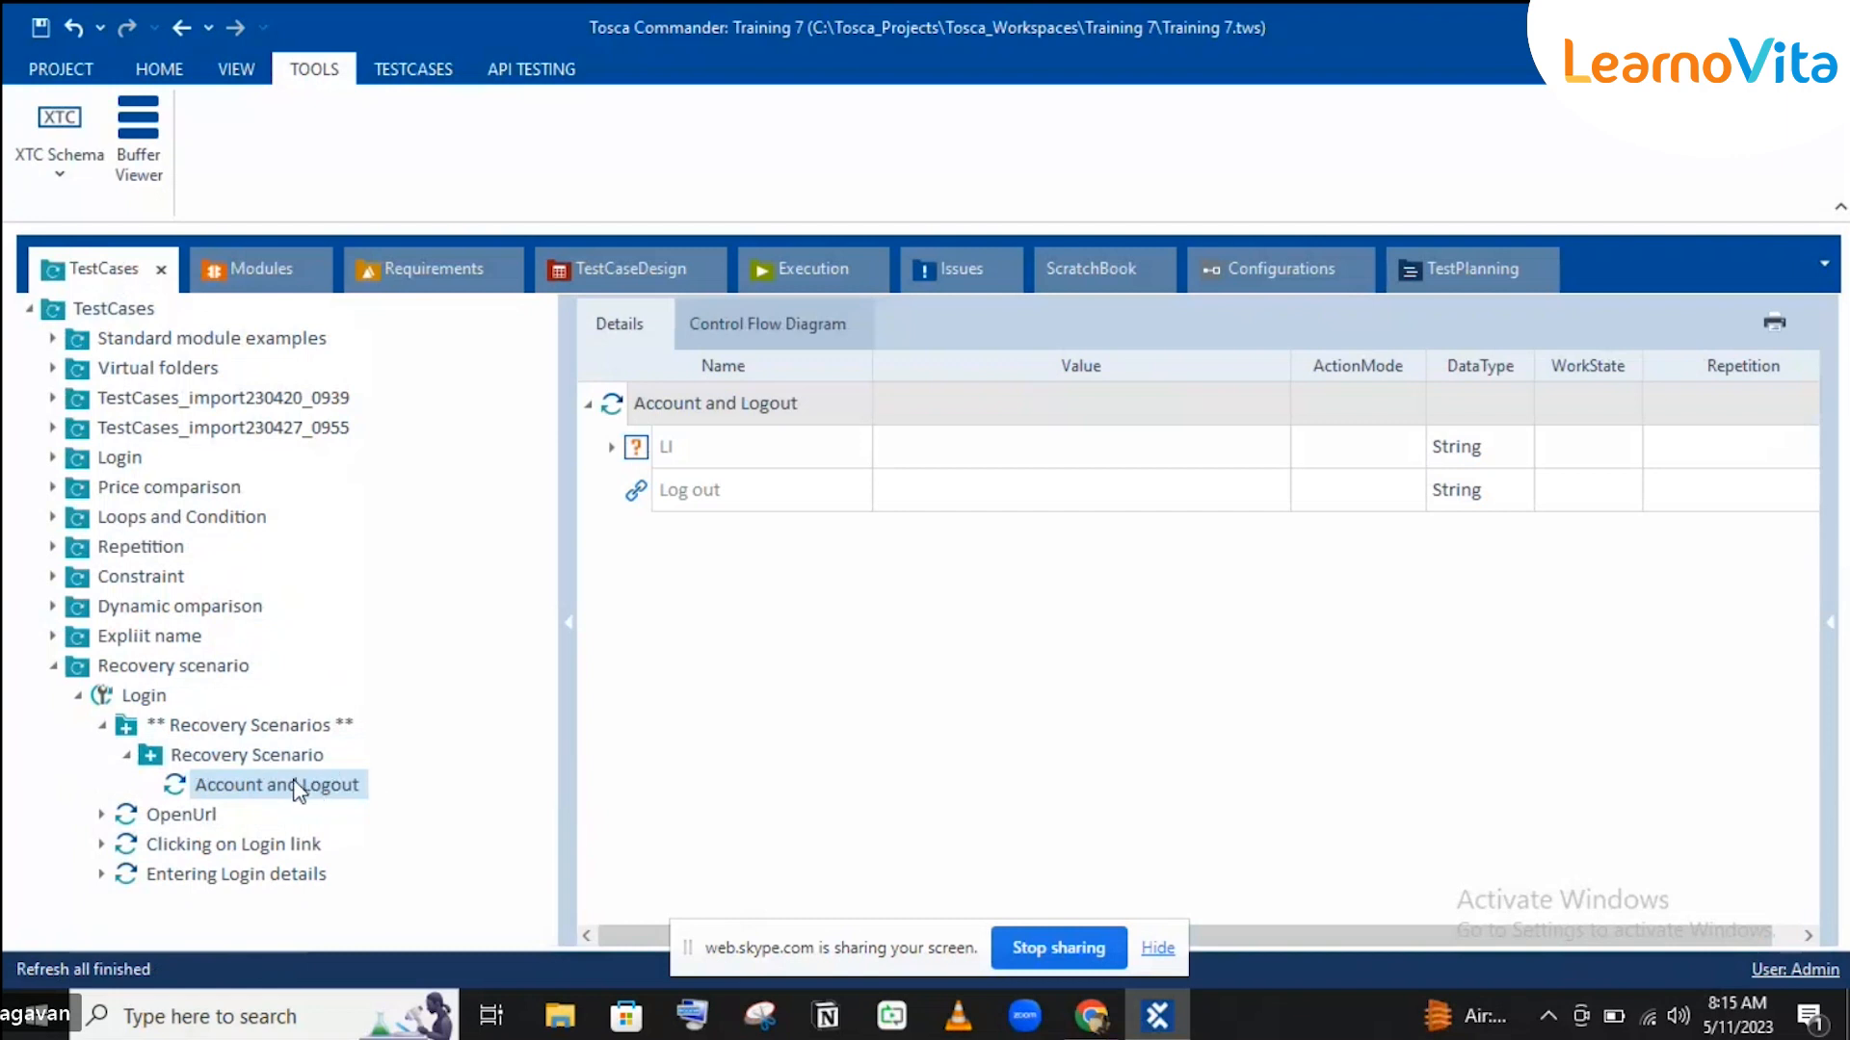
# Step: Rename the Account and Logout test step in the Recovery Scenario to Clicking on Logout
pyautogui.click(302, 786)
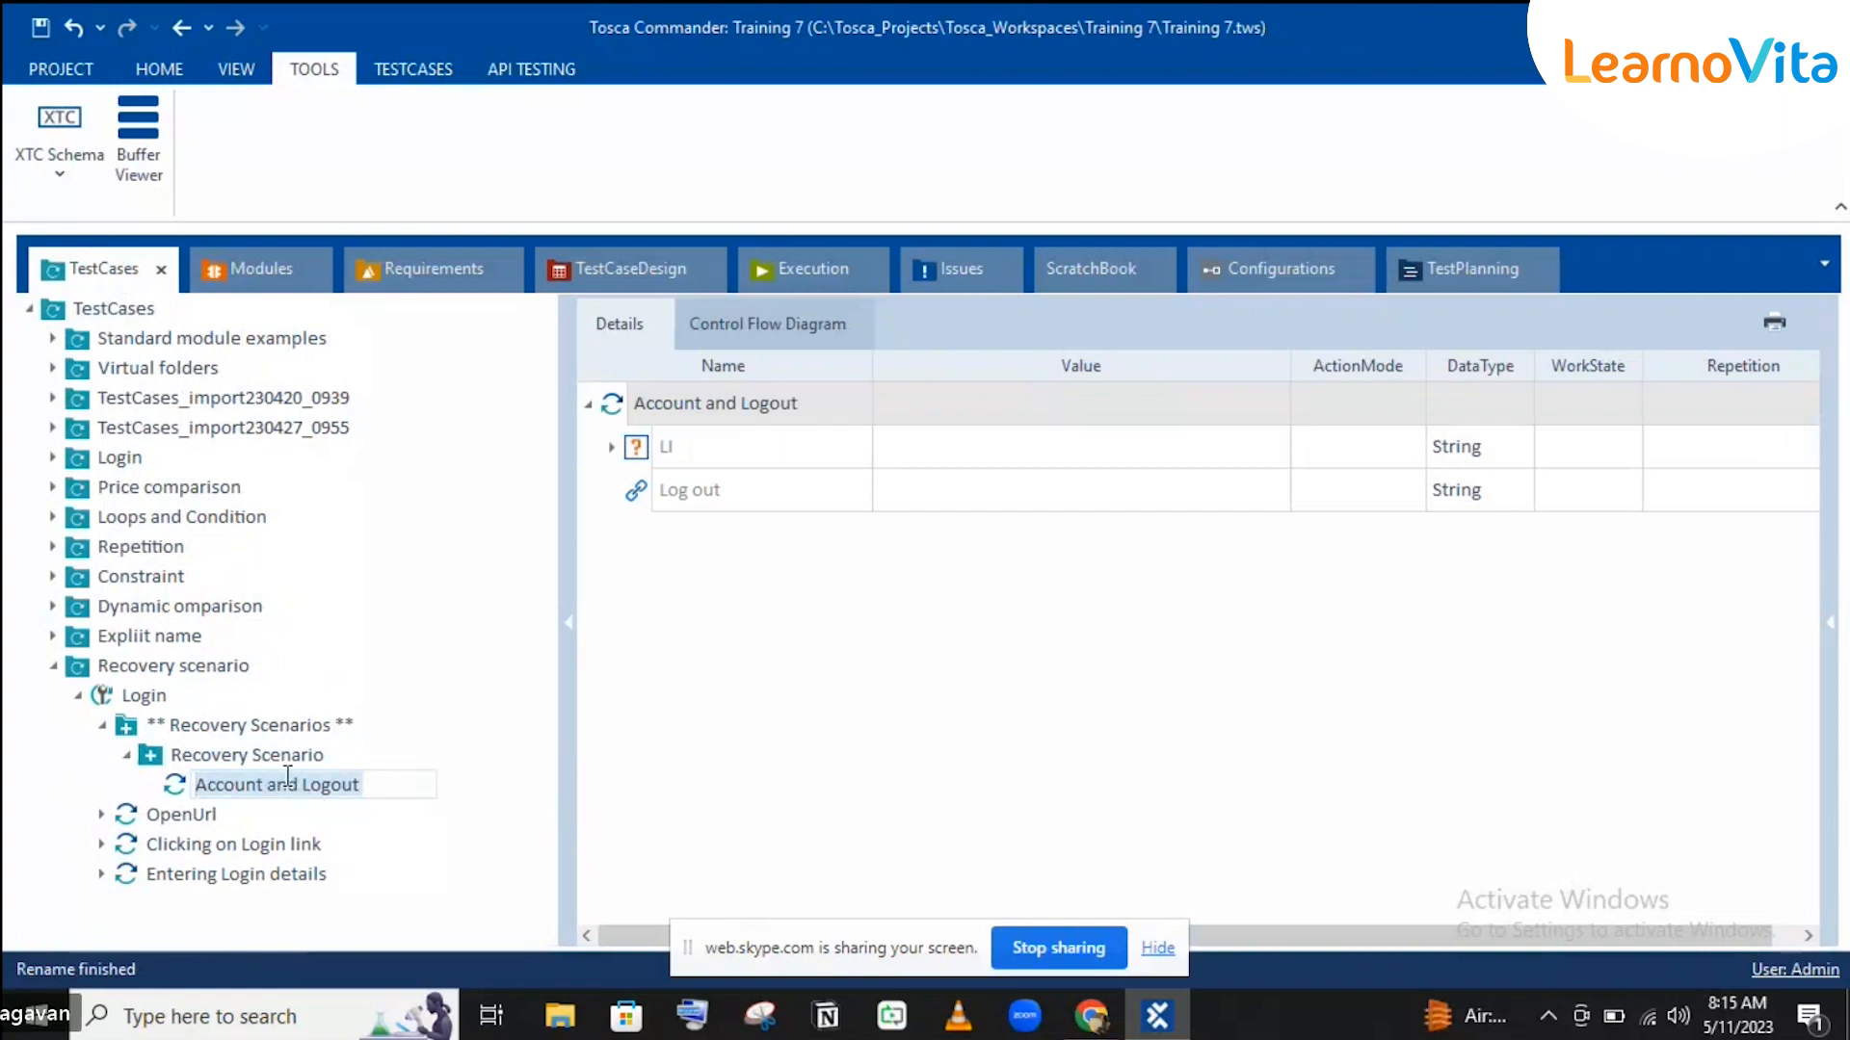
pyautogui.click(299, 785)
pyautogui.press('BackSpace')
pyautogui.press('BackSpace')
pyautogui.press('BackSpace')
pyautogui.press('BackSpace')
pyautogui.press('BackSpace')
pyautogui.press('BackSpace')
pyautogui.press('BackSpace')
pyautogui.press('BackSpace')
pyautogui.press('BackSpace')
pyautogui.press('BackSpace')
pyautogui.press('BackSpace')
pyautogui.press('BackSpace')
pyautogui.write('Clicking ')
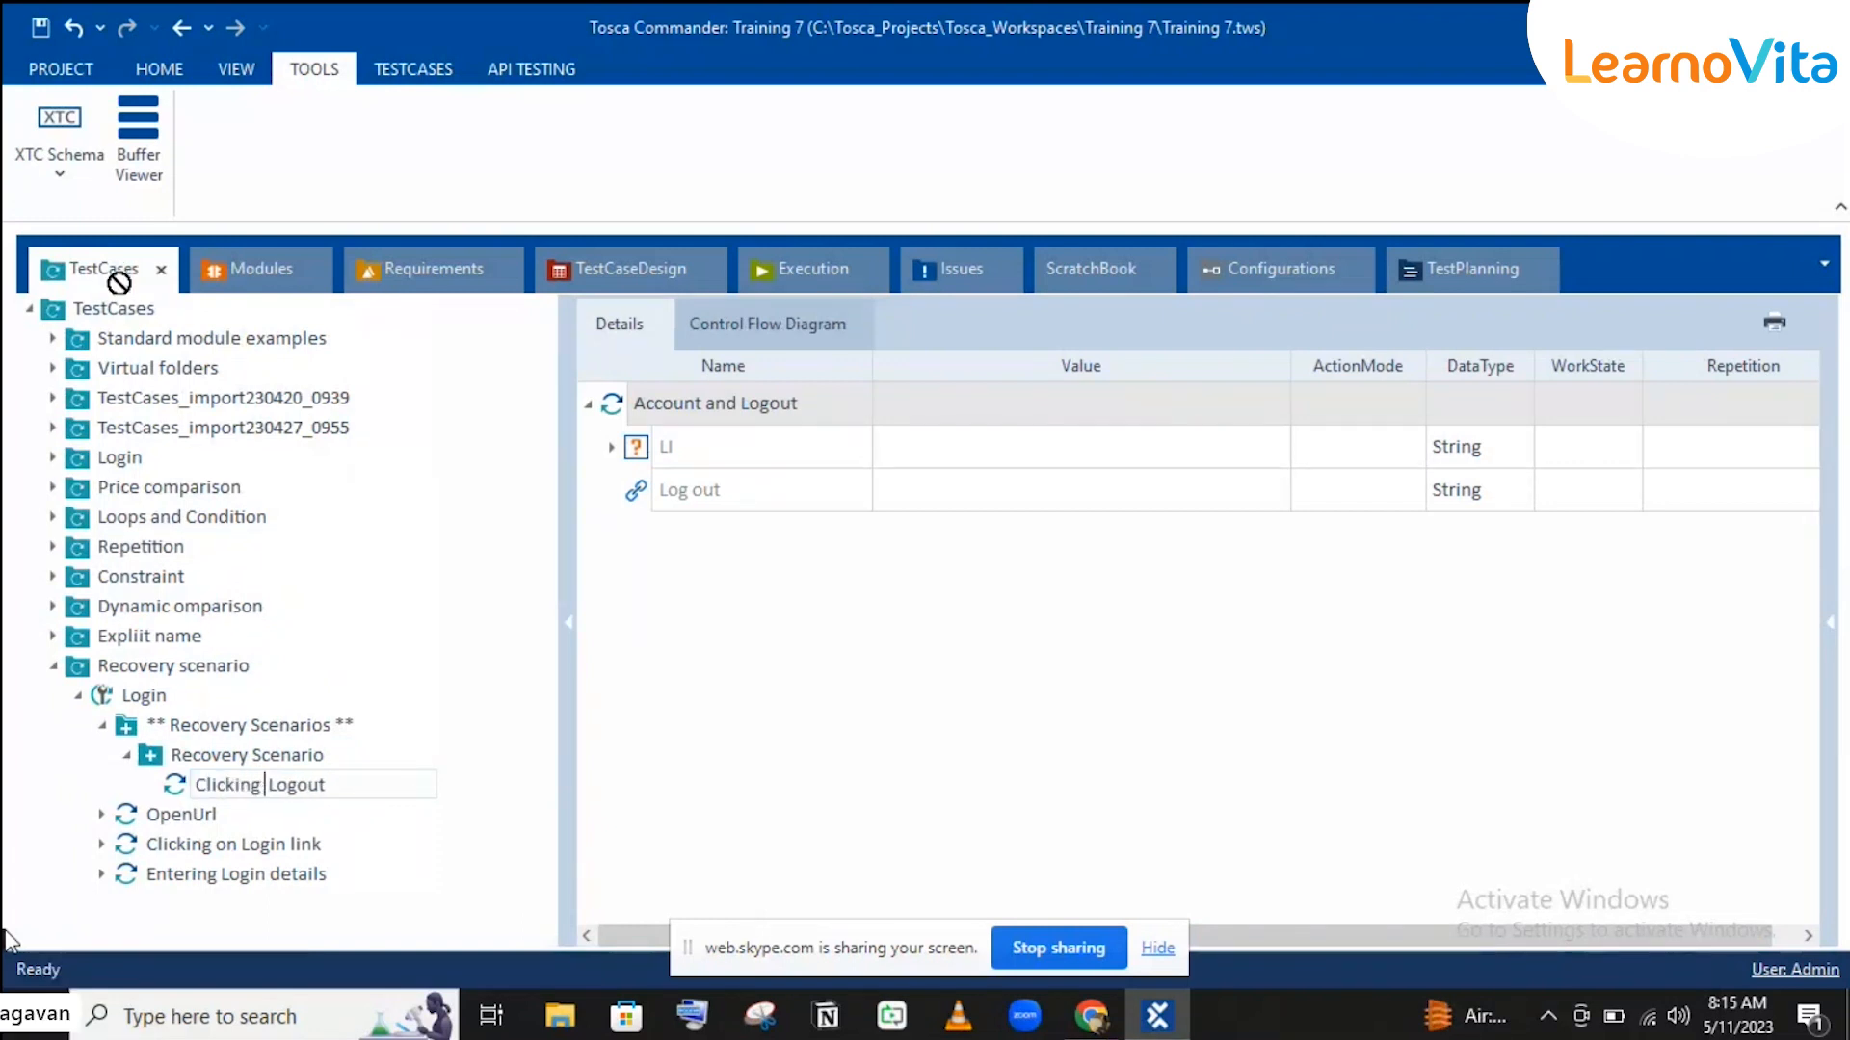
pyautogui.write('on')
pyautogui.press('Return')
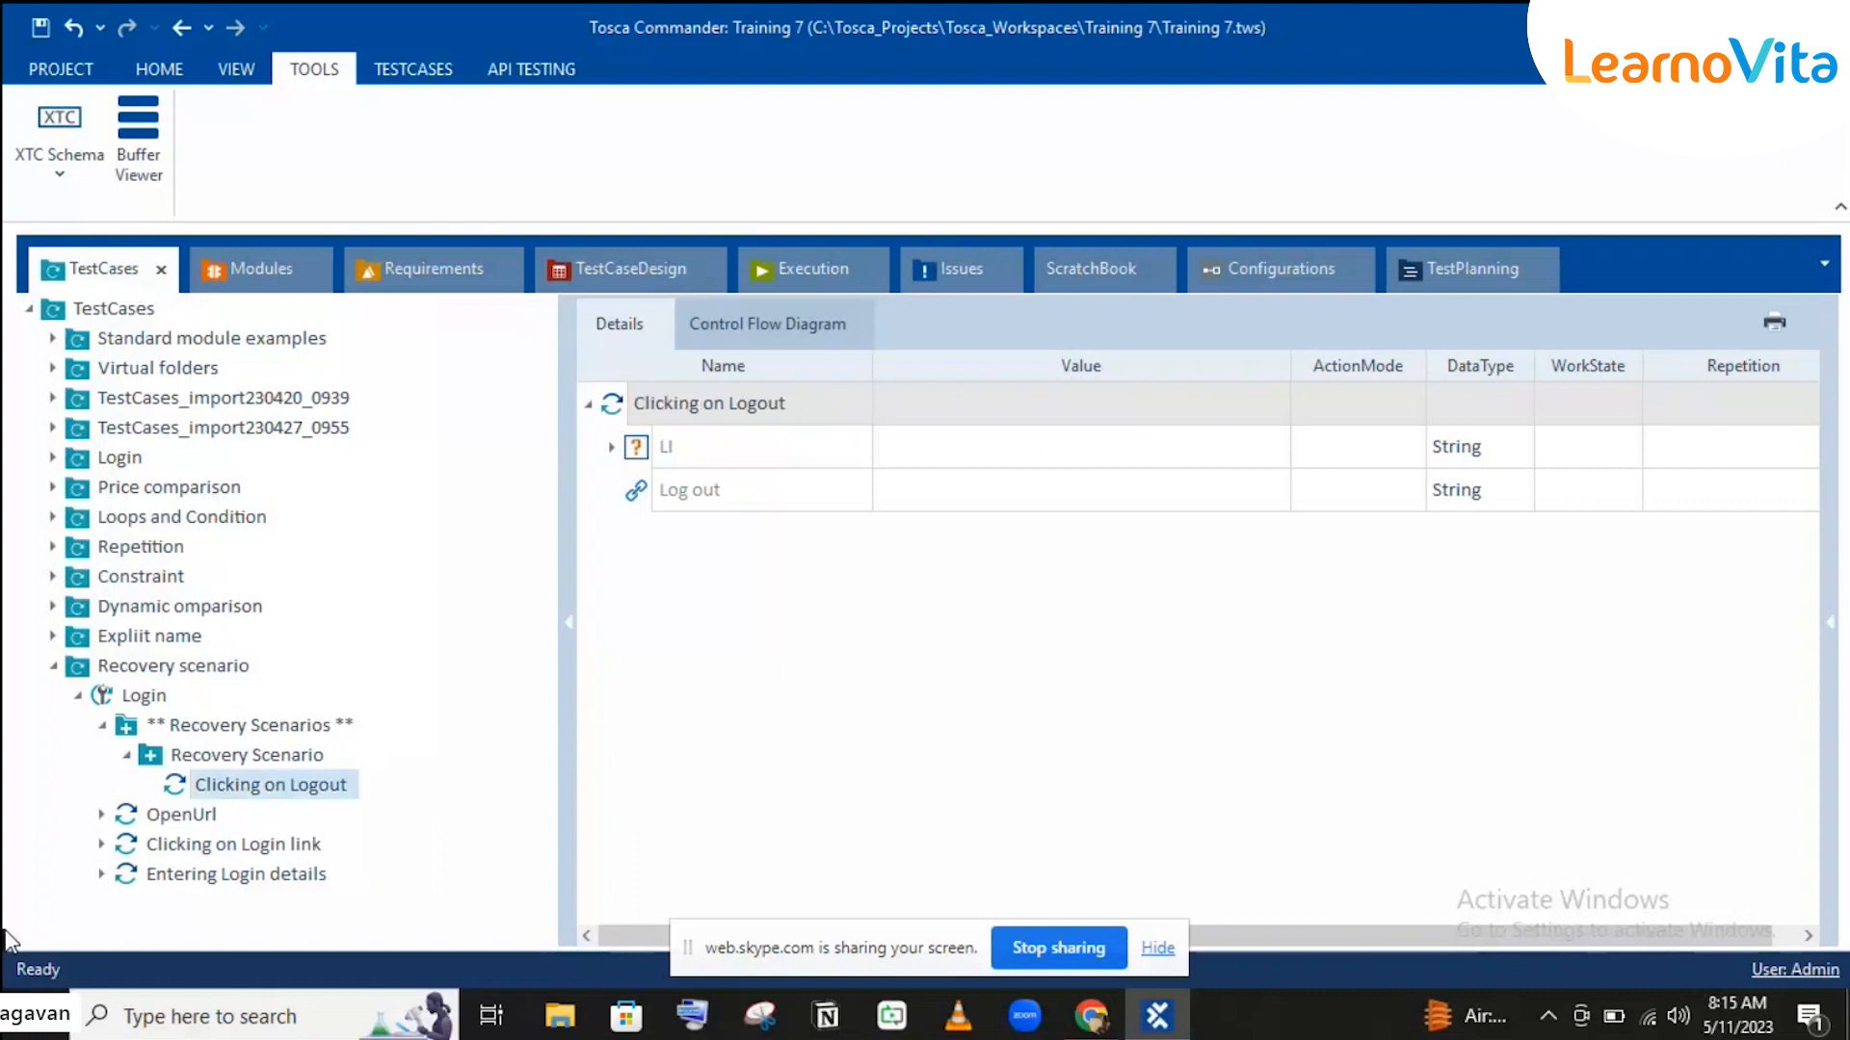
# Step: Set the Log out link's value to x in the Clicking on Logout step
pyautogui.click(981, 491)
pyautogui.write('x')
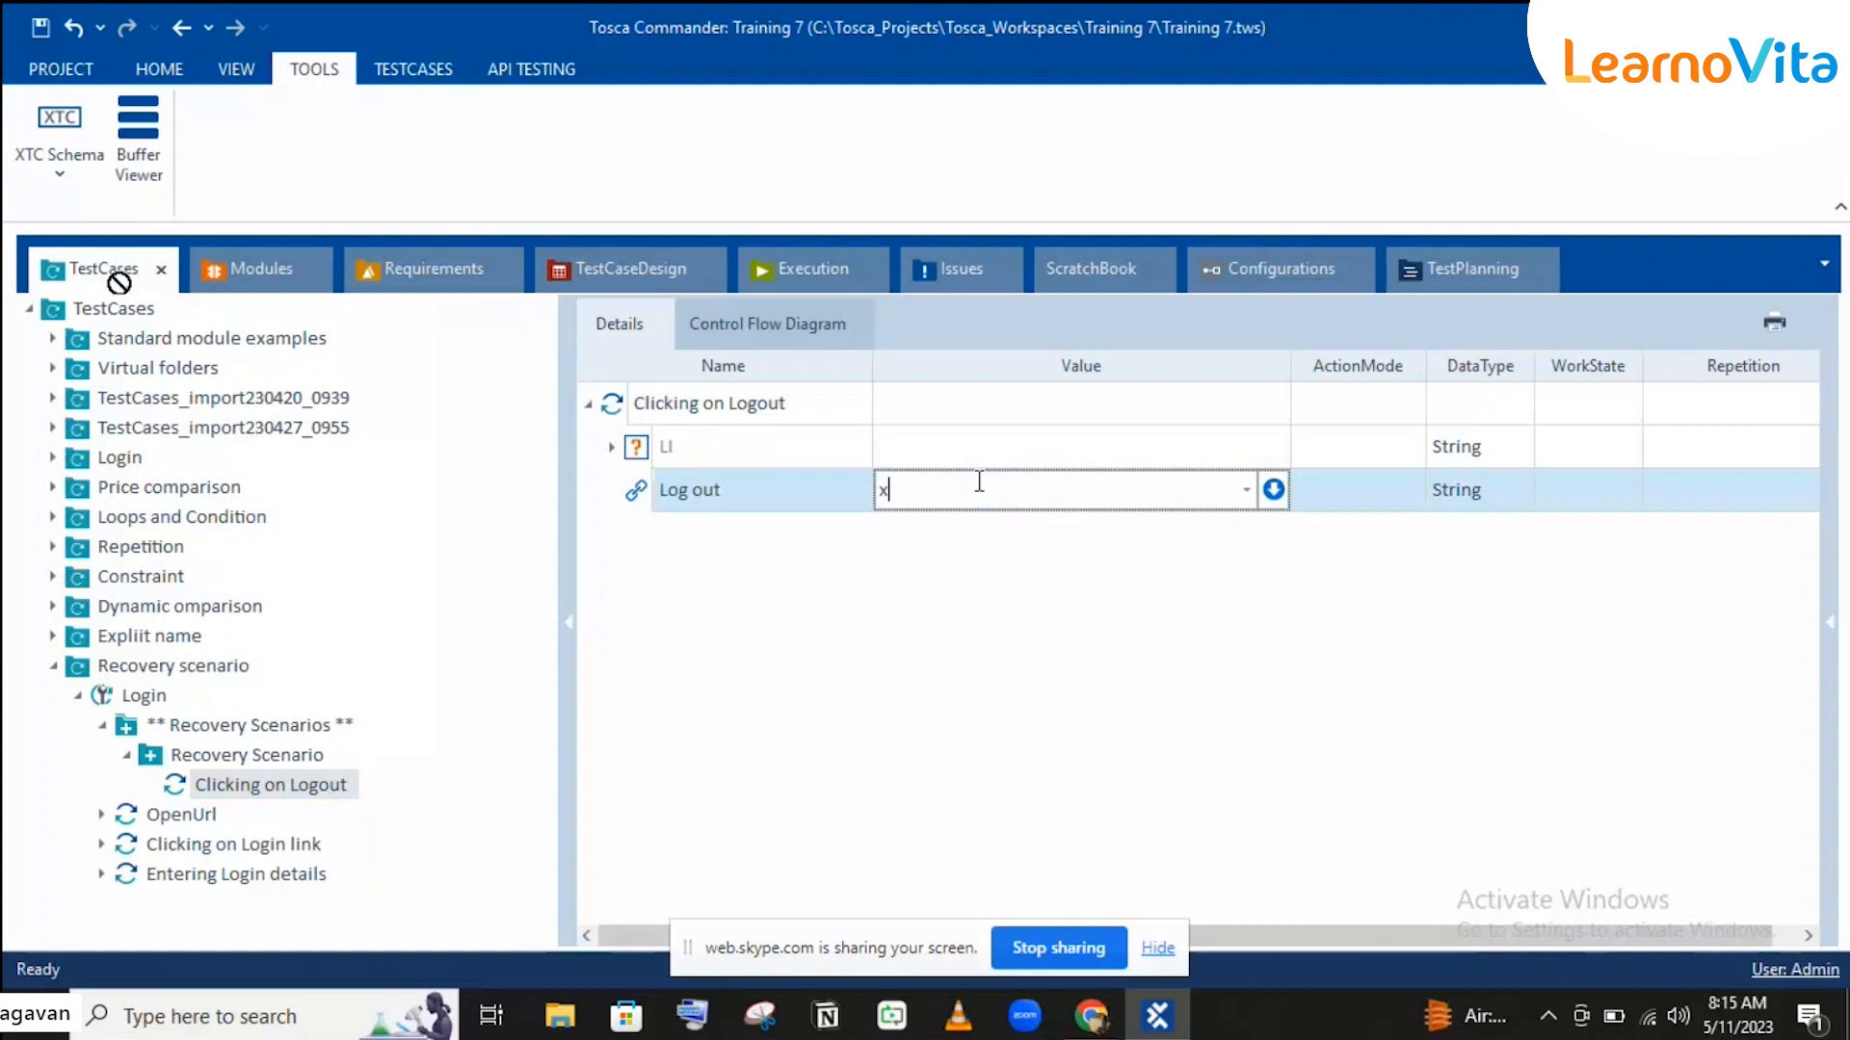
pyautogui.press('Return')
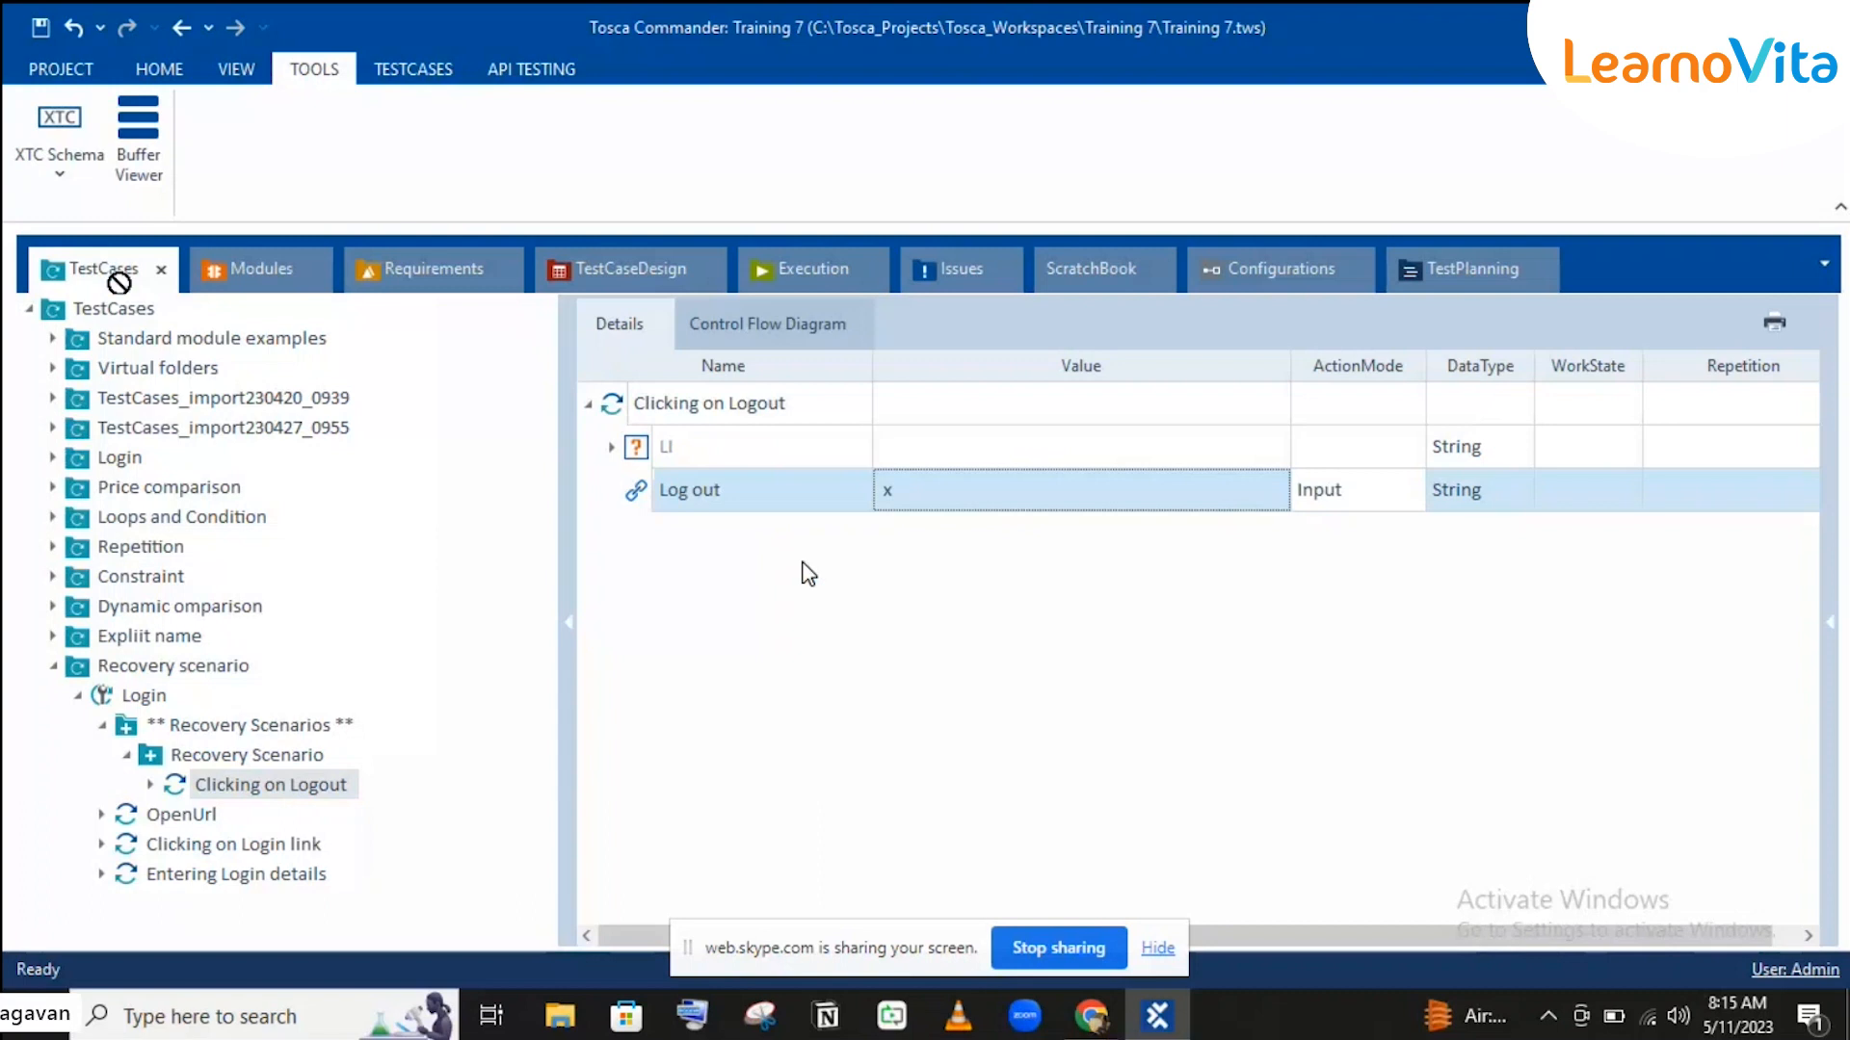
# Step: Create a new execution list under ExecutionLists from the Recovery scenario test case folder and expand it down to the Login entry
pyautogui.click(103, 726)
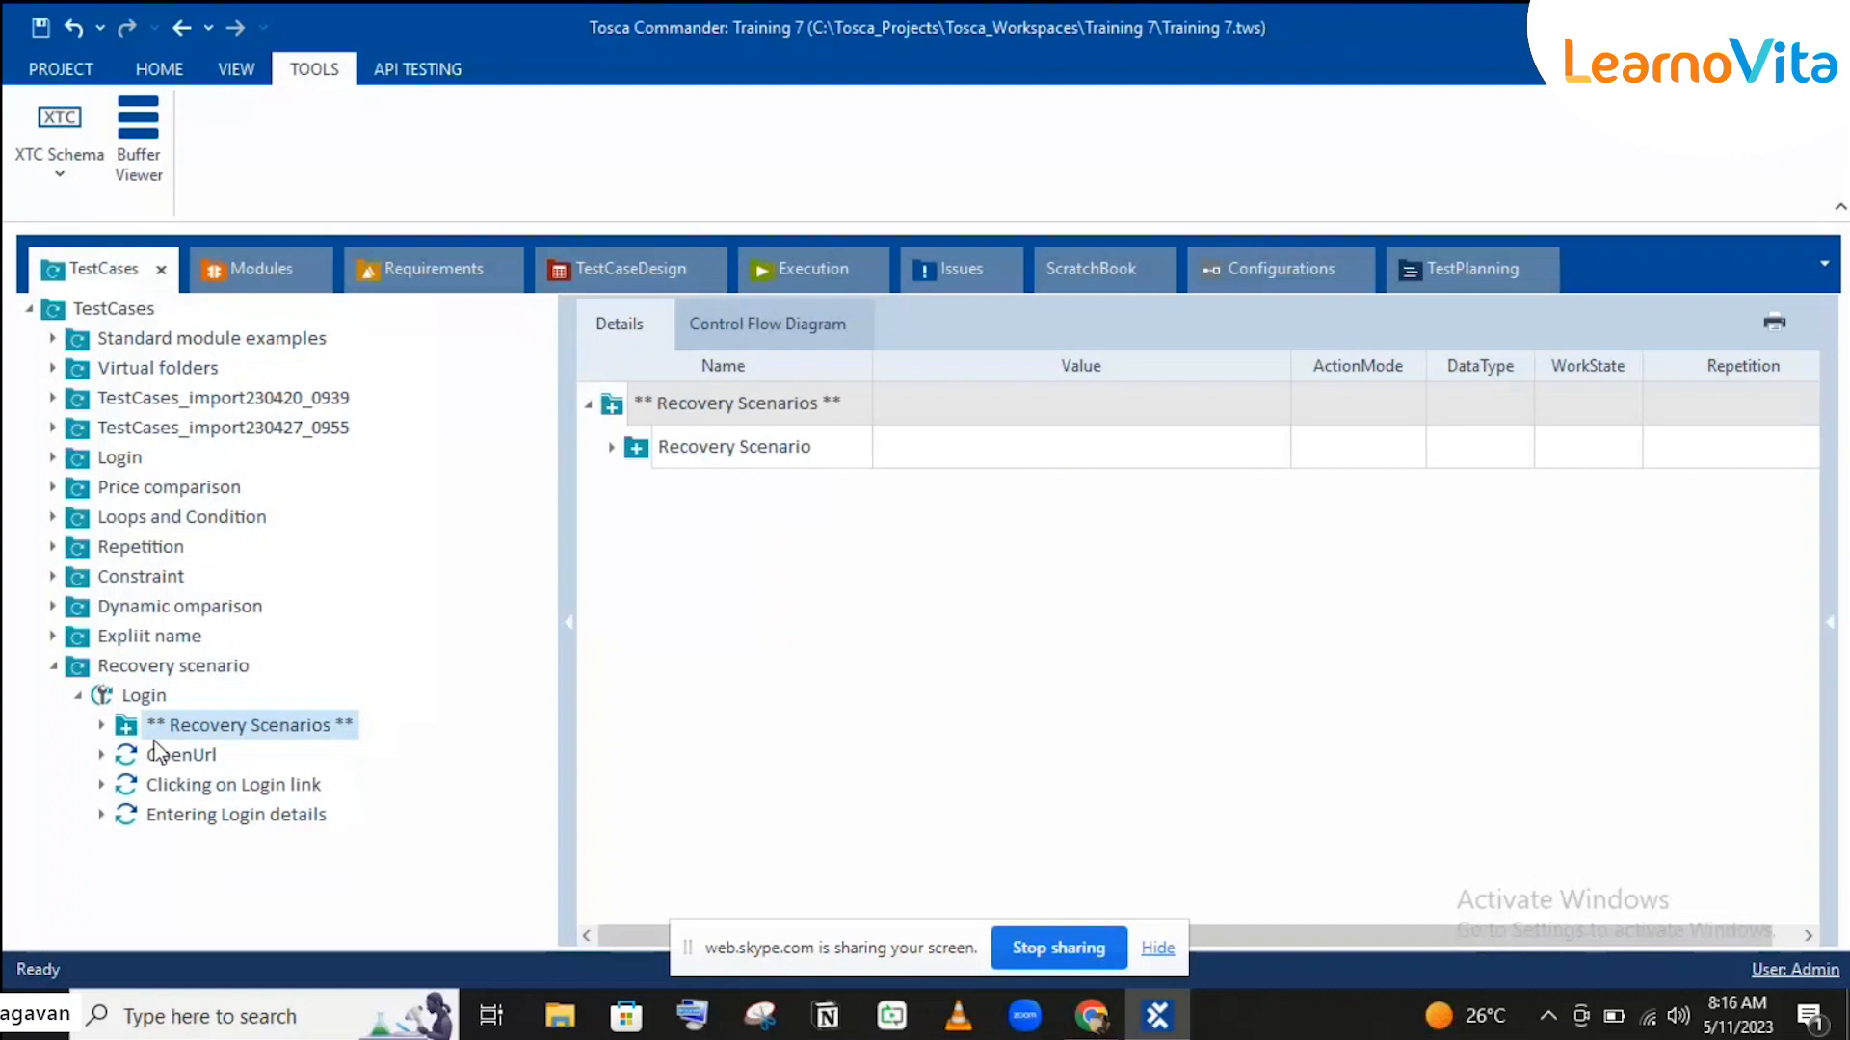
pyautogui.moveTo(115, 693); pyautogui.dragTo(156, 340)
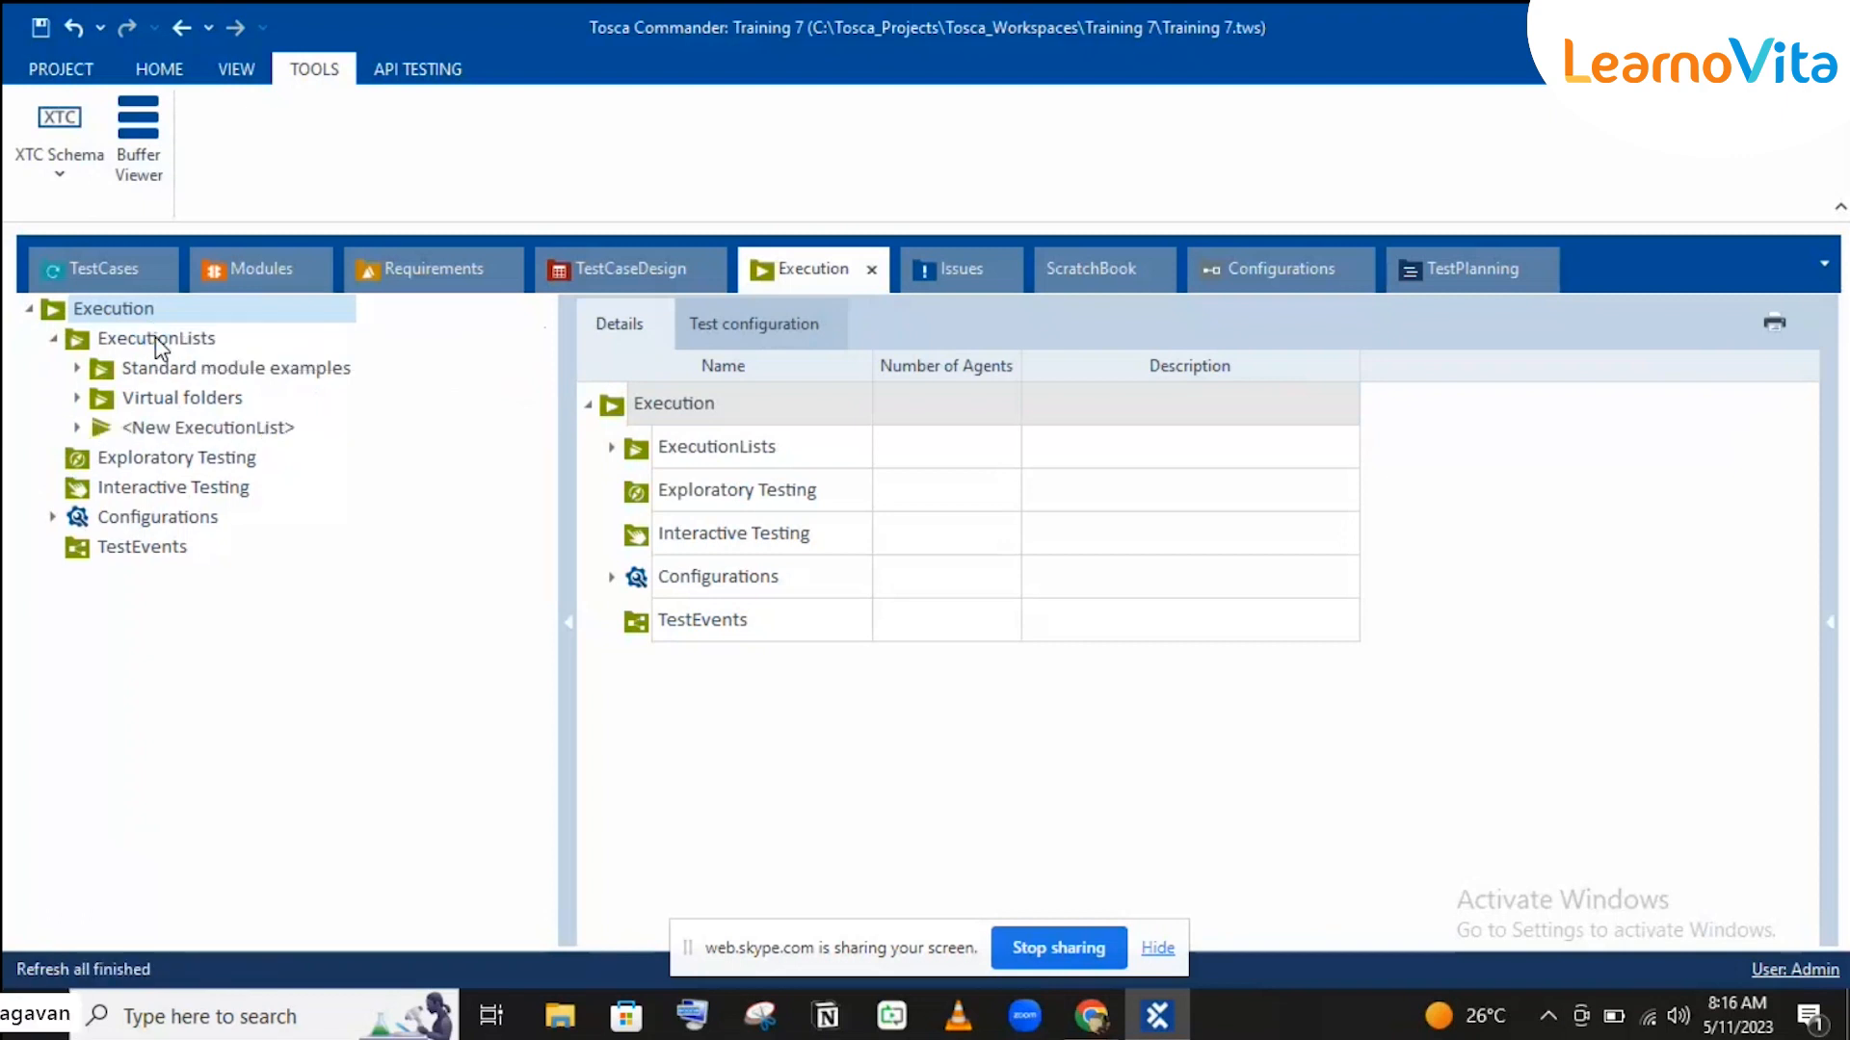
pyautogui.click(77, 427)
pyautogui.click(220, 482)
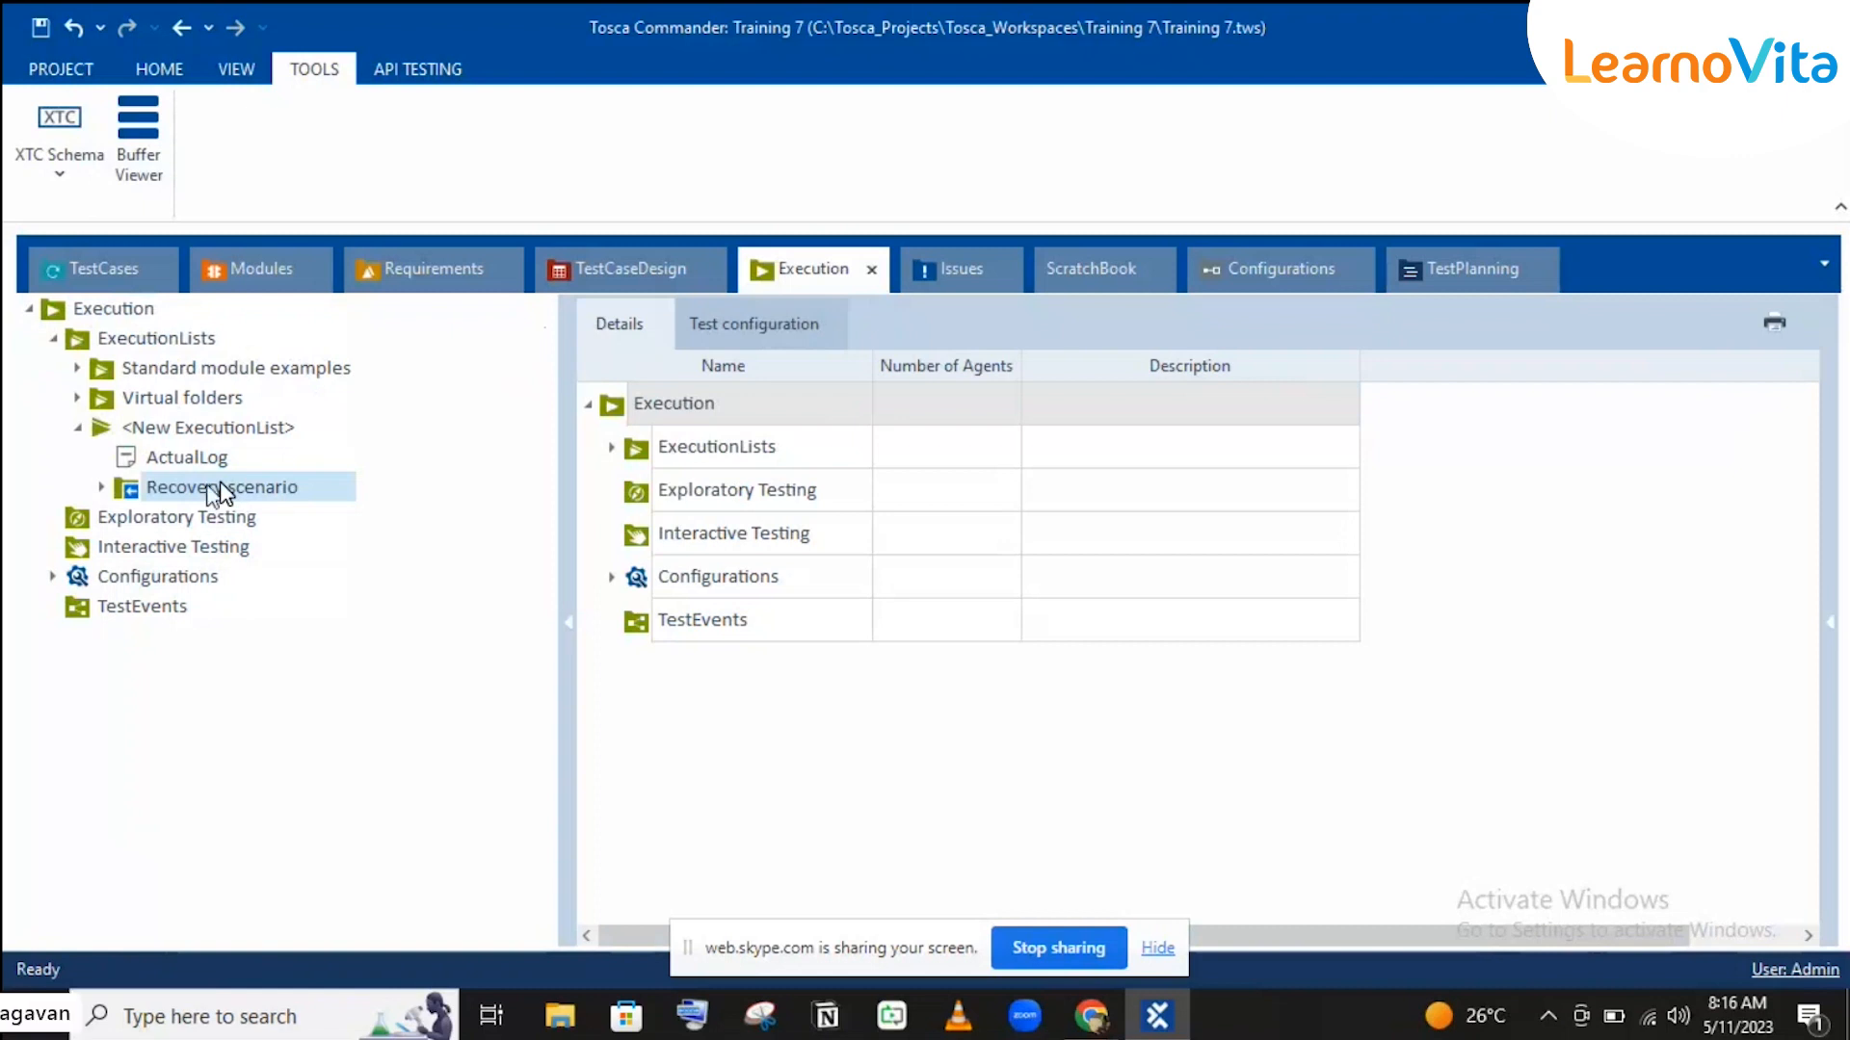
pyautogui.click(101, 488)
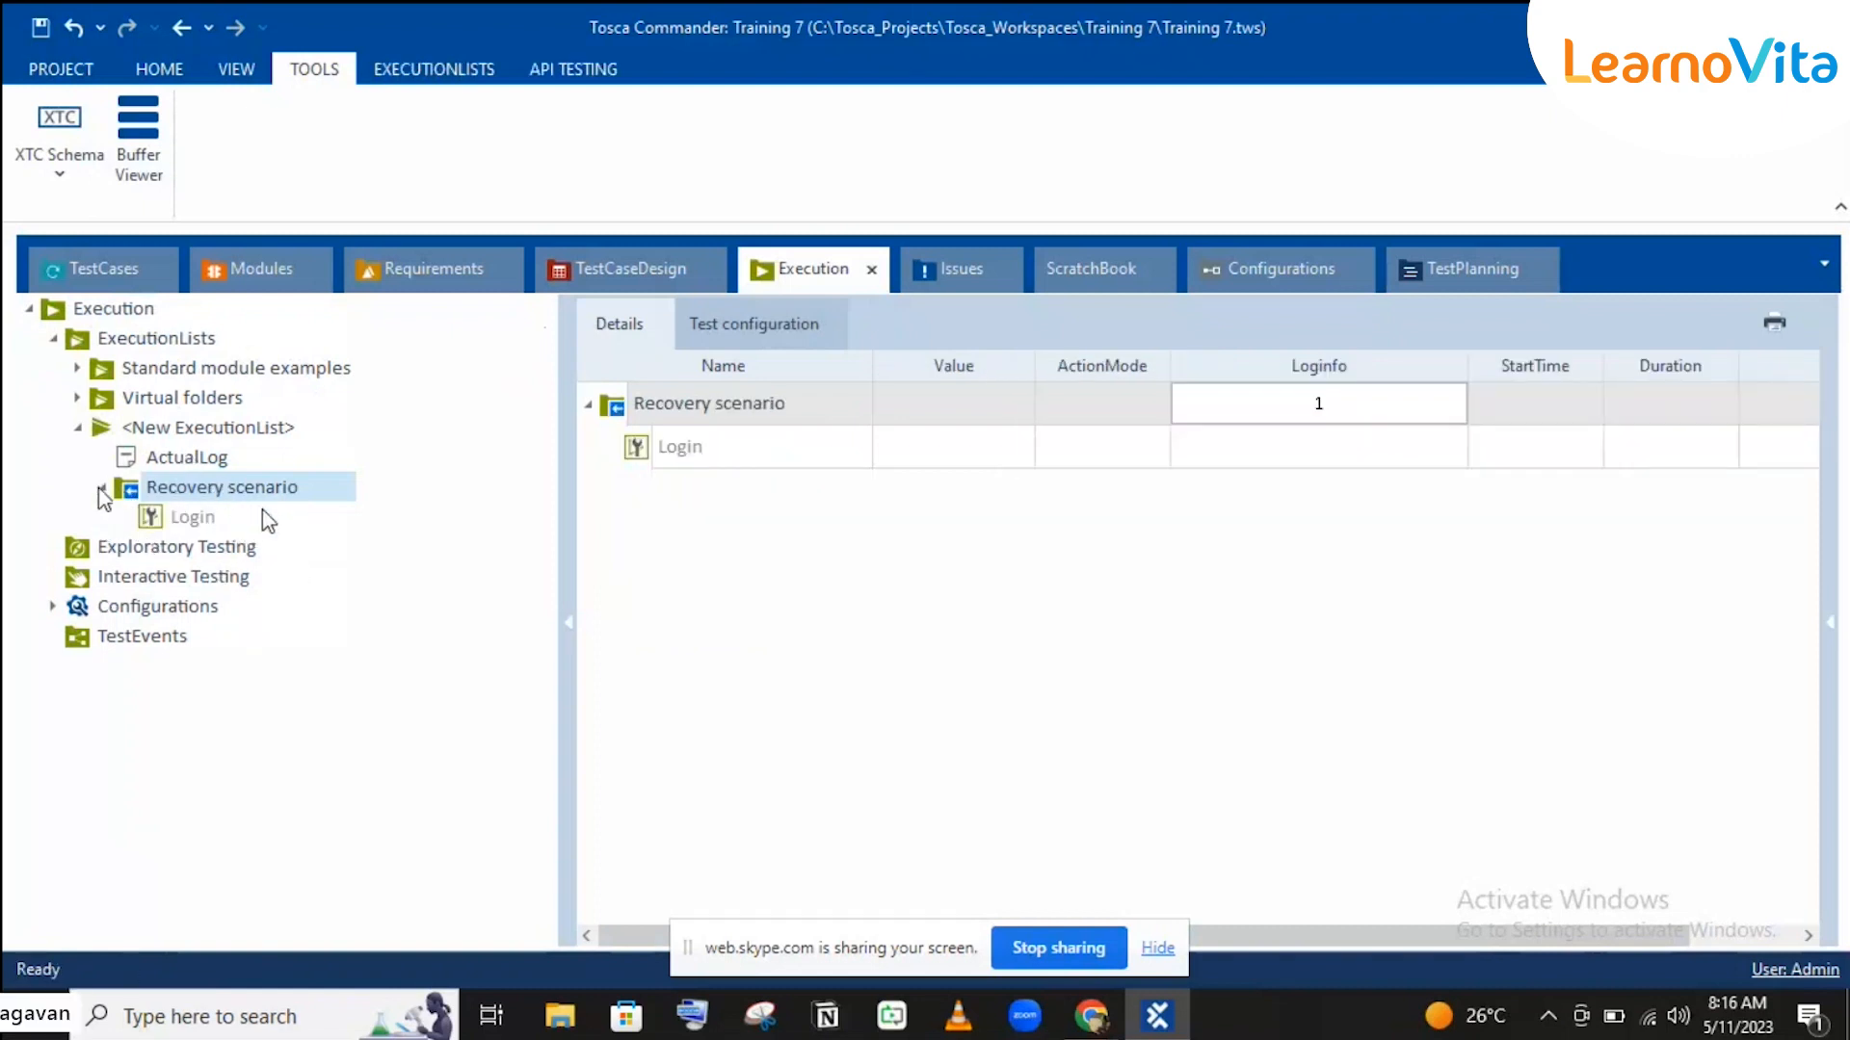
# Step: Switch to Chrome, close the open Demo Web Shop tab, and return to Tosca Commander
pyautogui.click(1092, 1016)
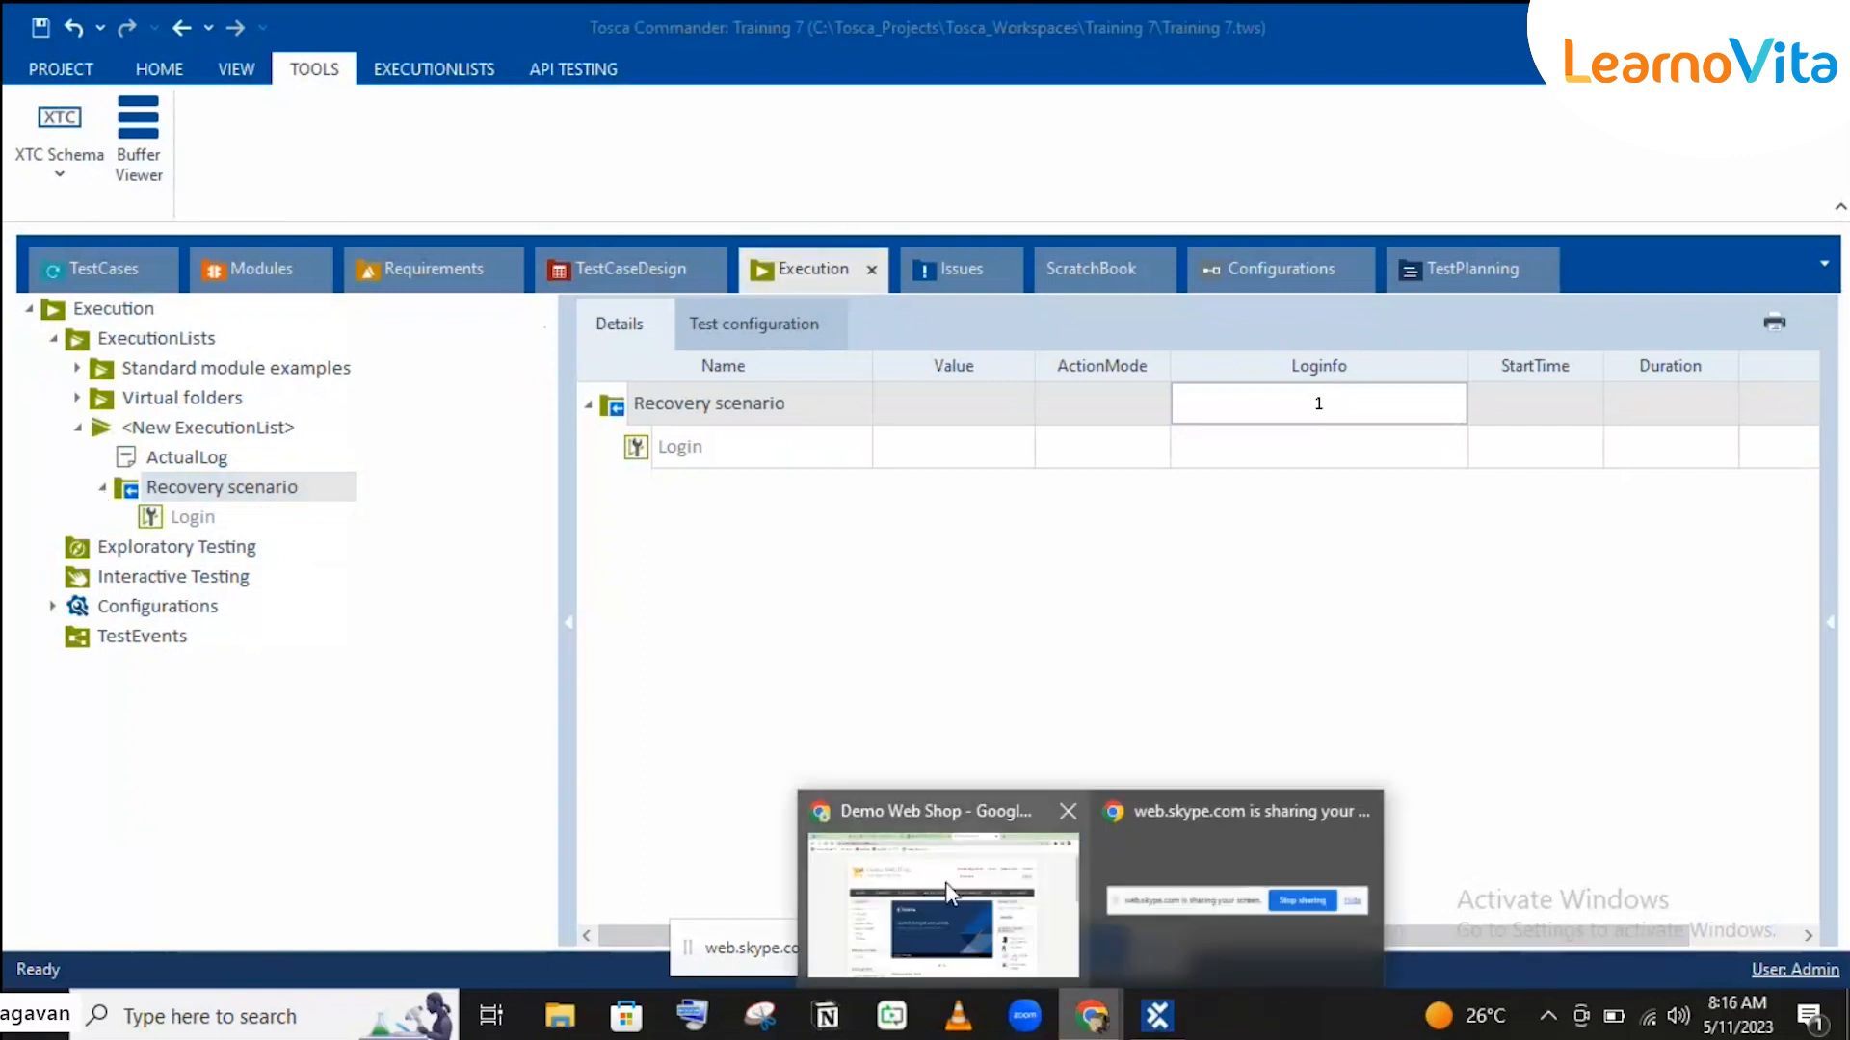
pyautogui.click(949, 891)
pyautogui.click(1285, 28)
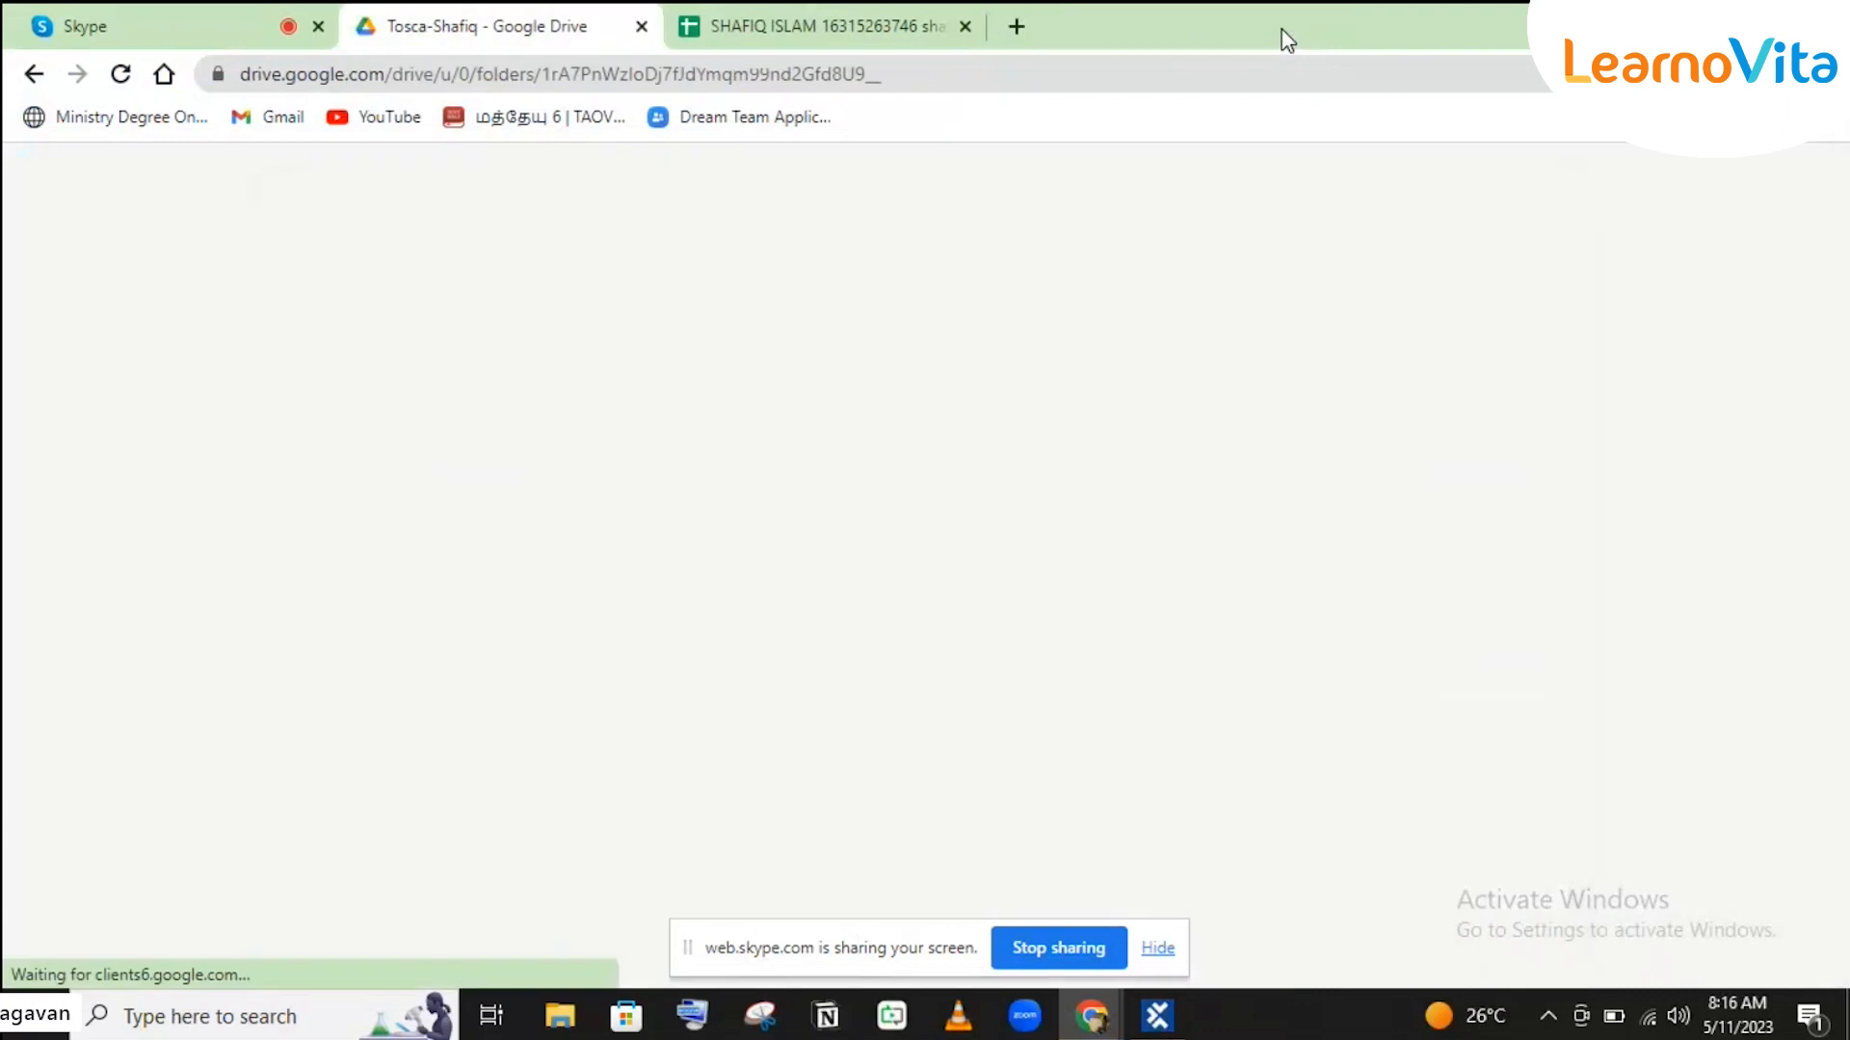
pyautogui.click(115, 8)
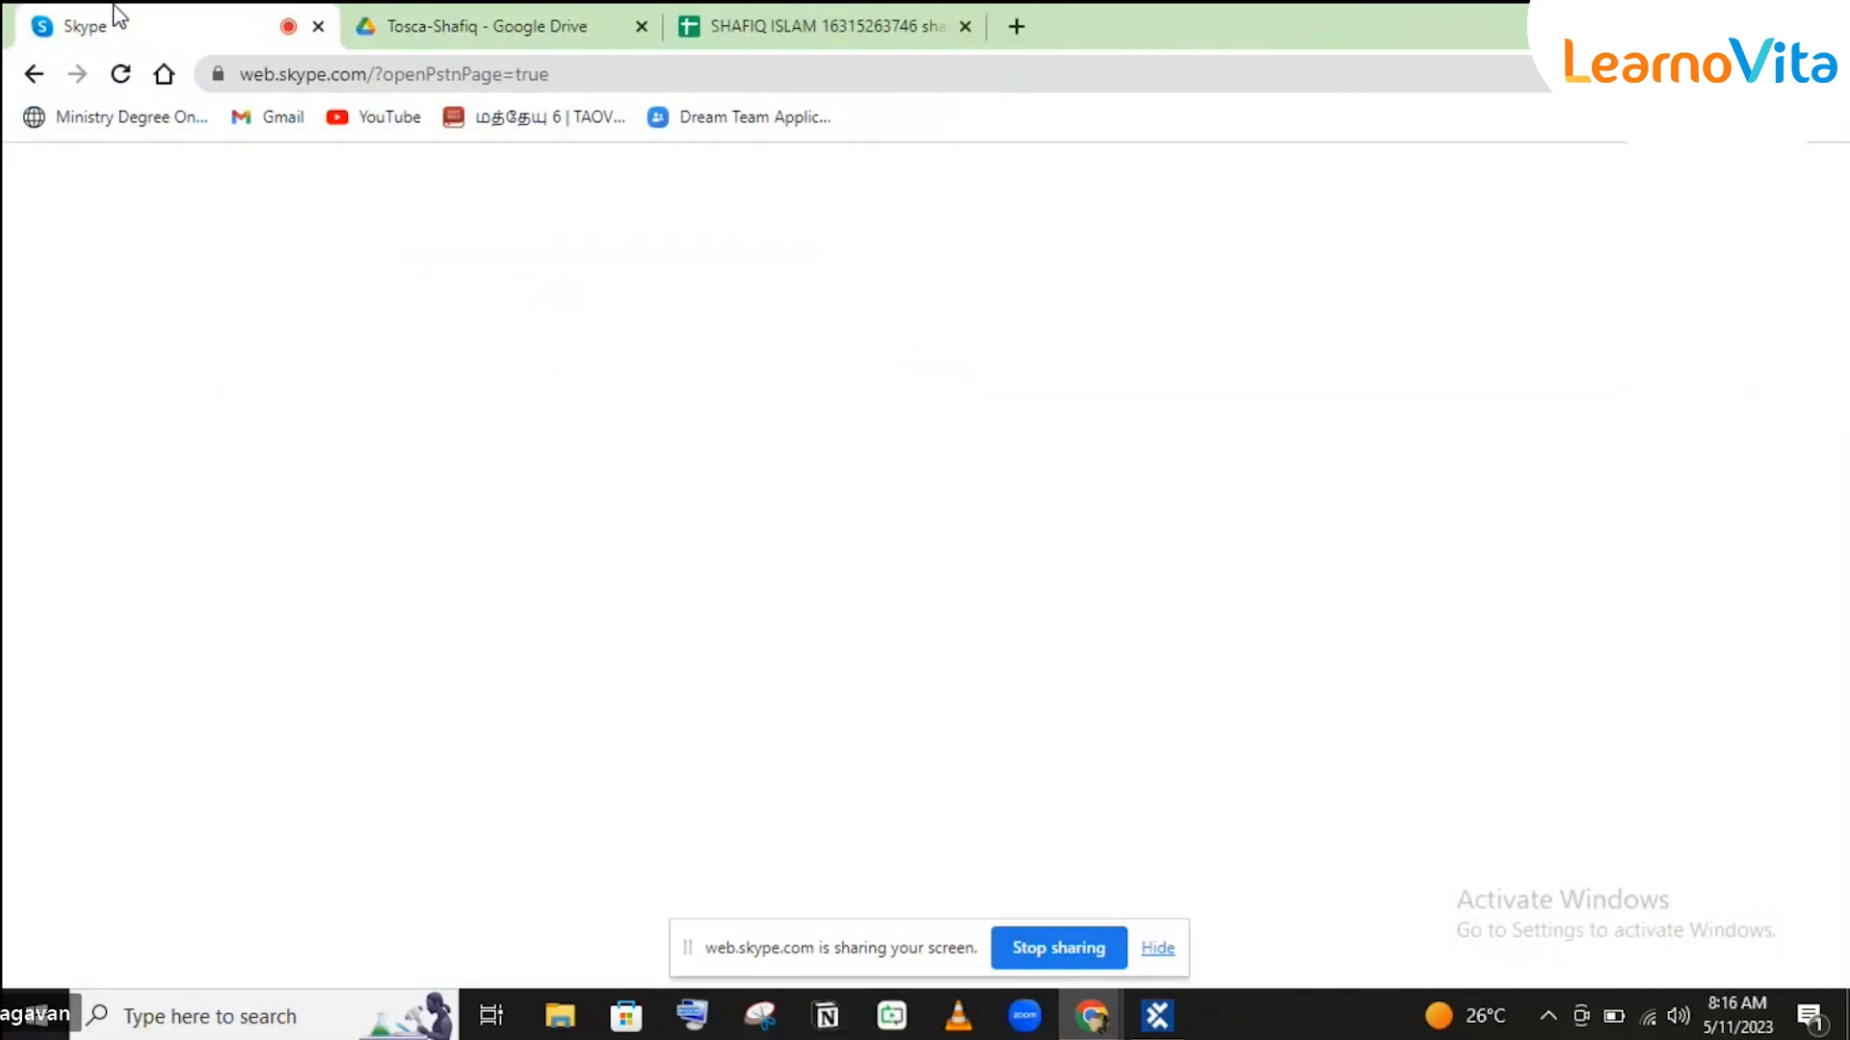
pyautogui.click(1692, 17)
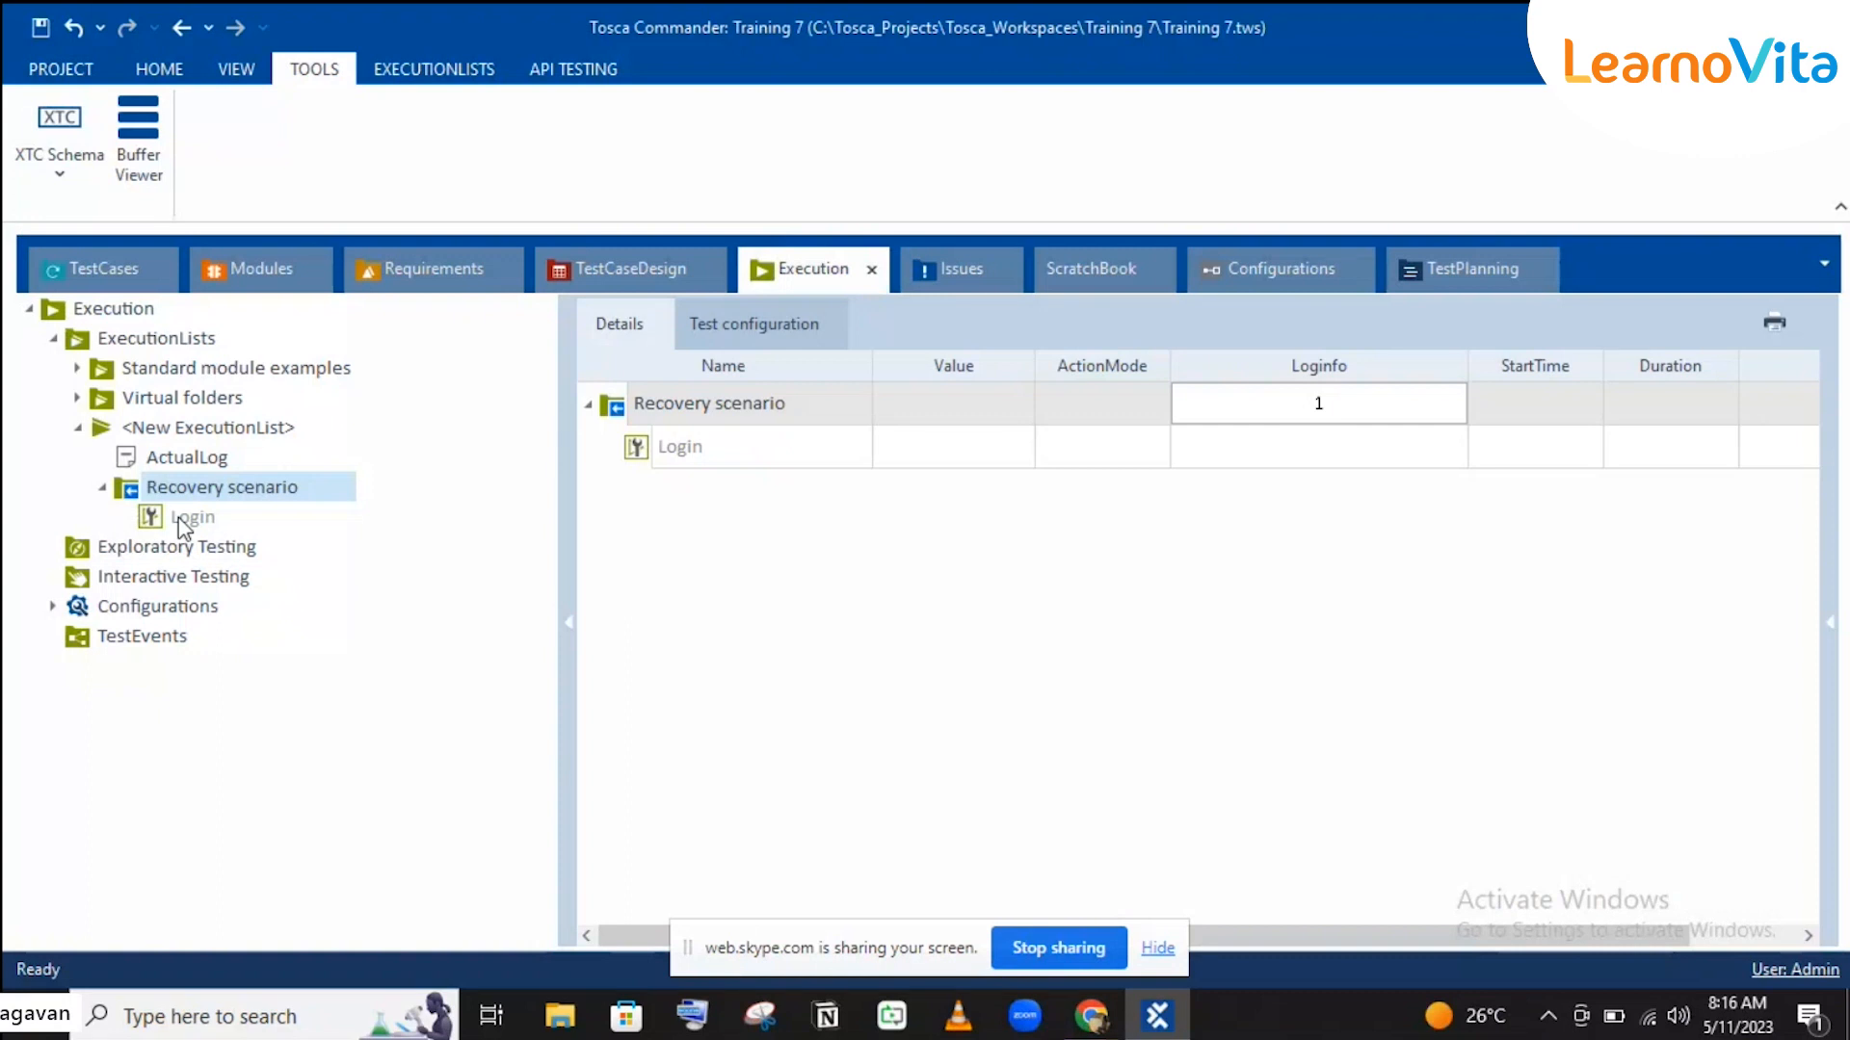
# Step: Run the execution list's Recovery scenario, open the shop's login page during the run, and close the Page not found tab in Chrome
pyautogui.press('F6')
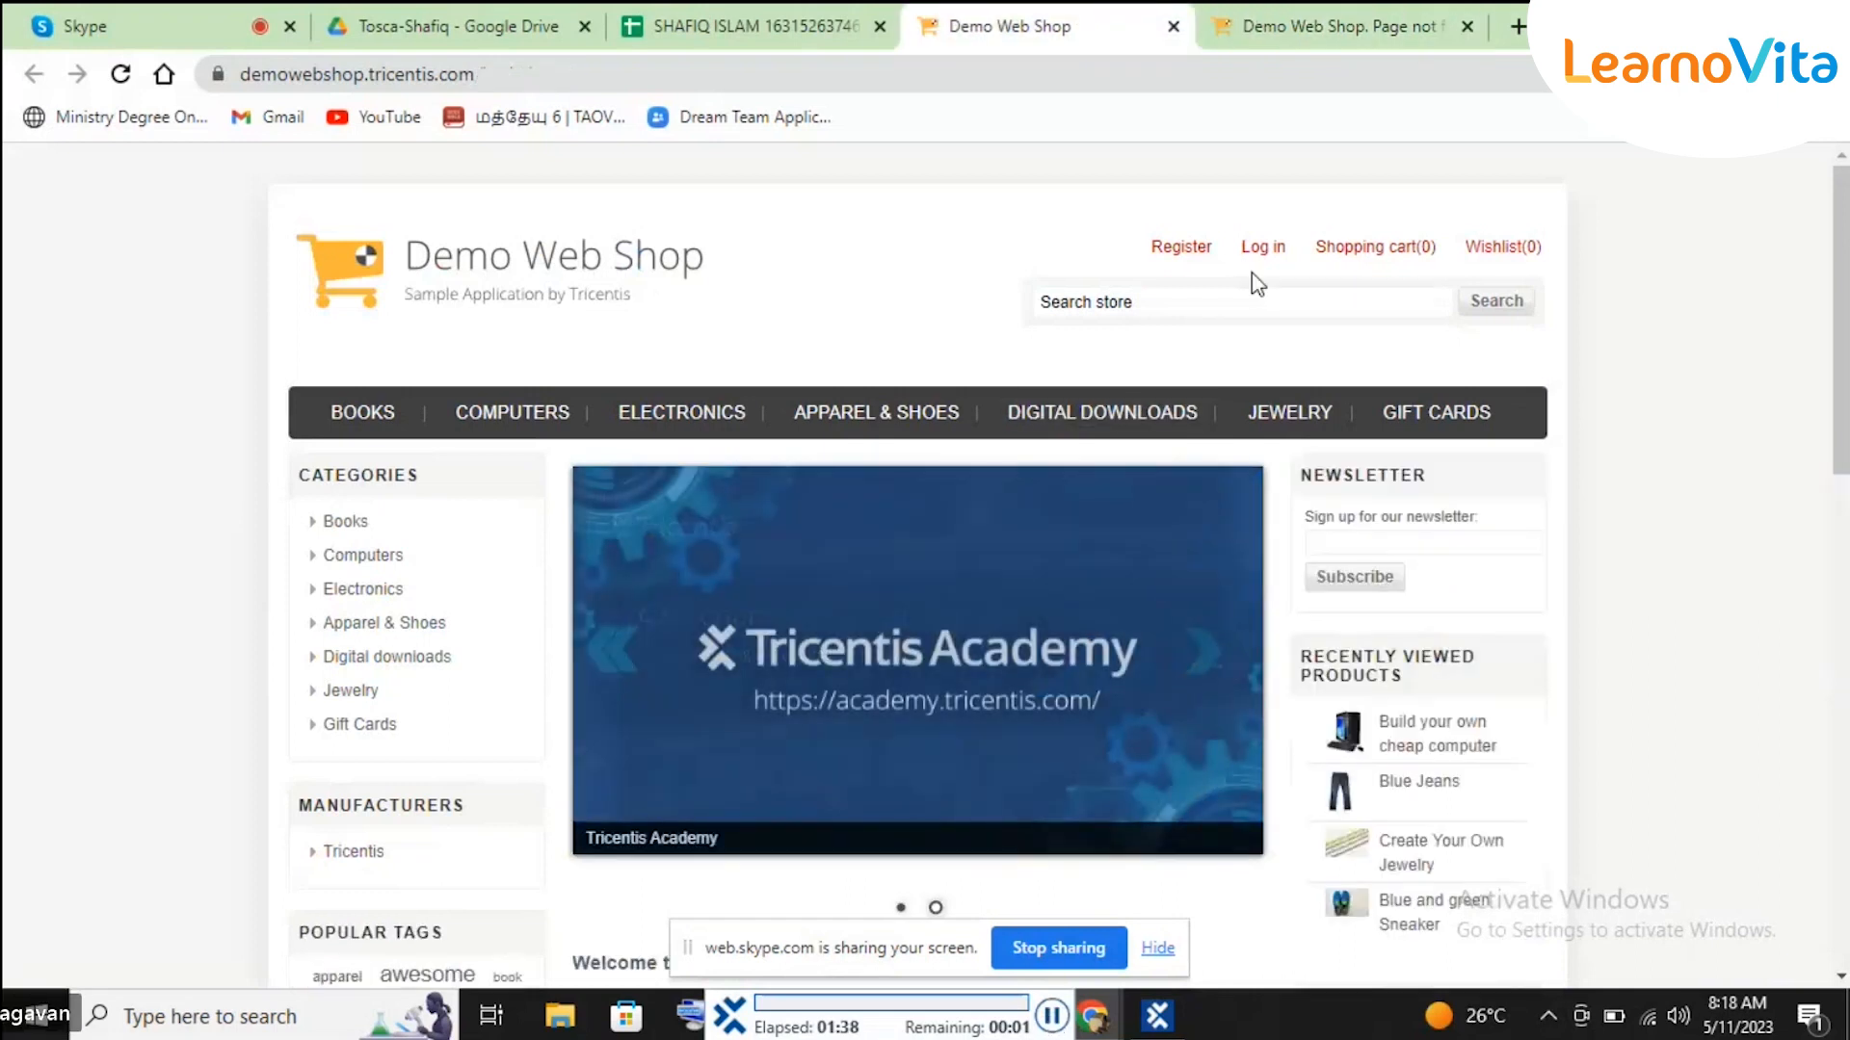
pyautogui.click(1257, 256)
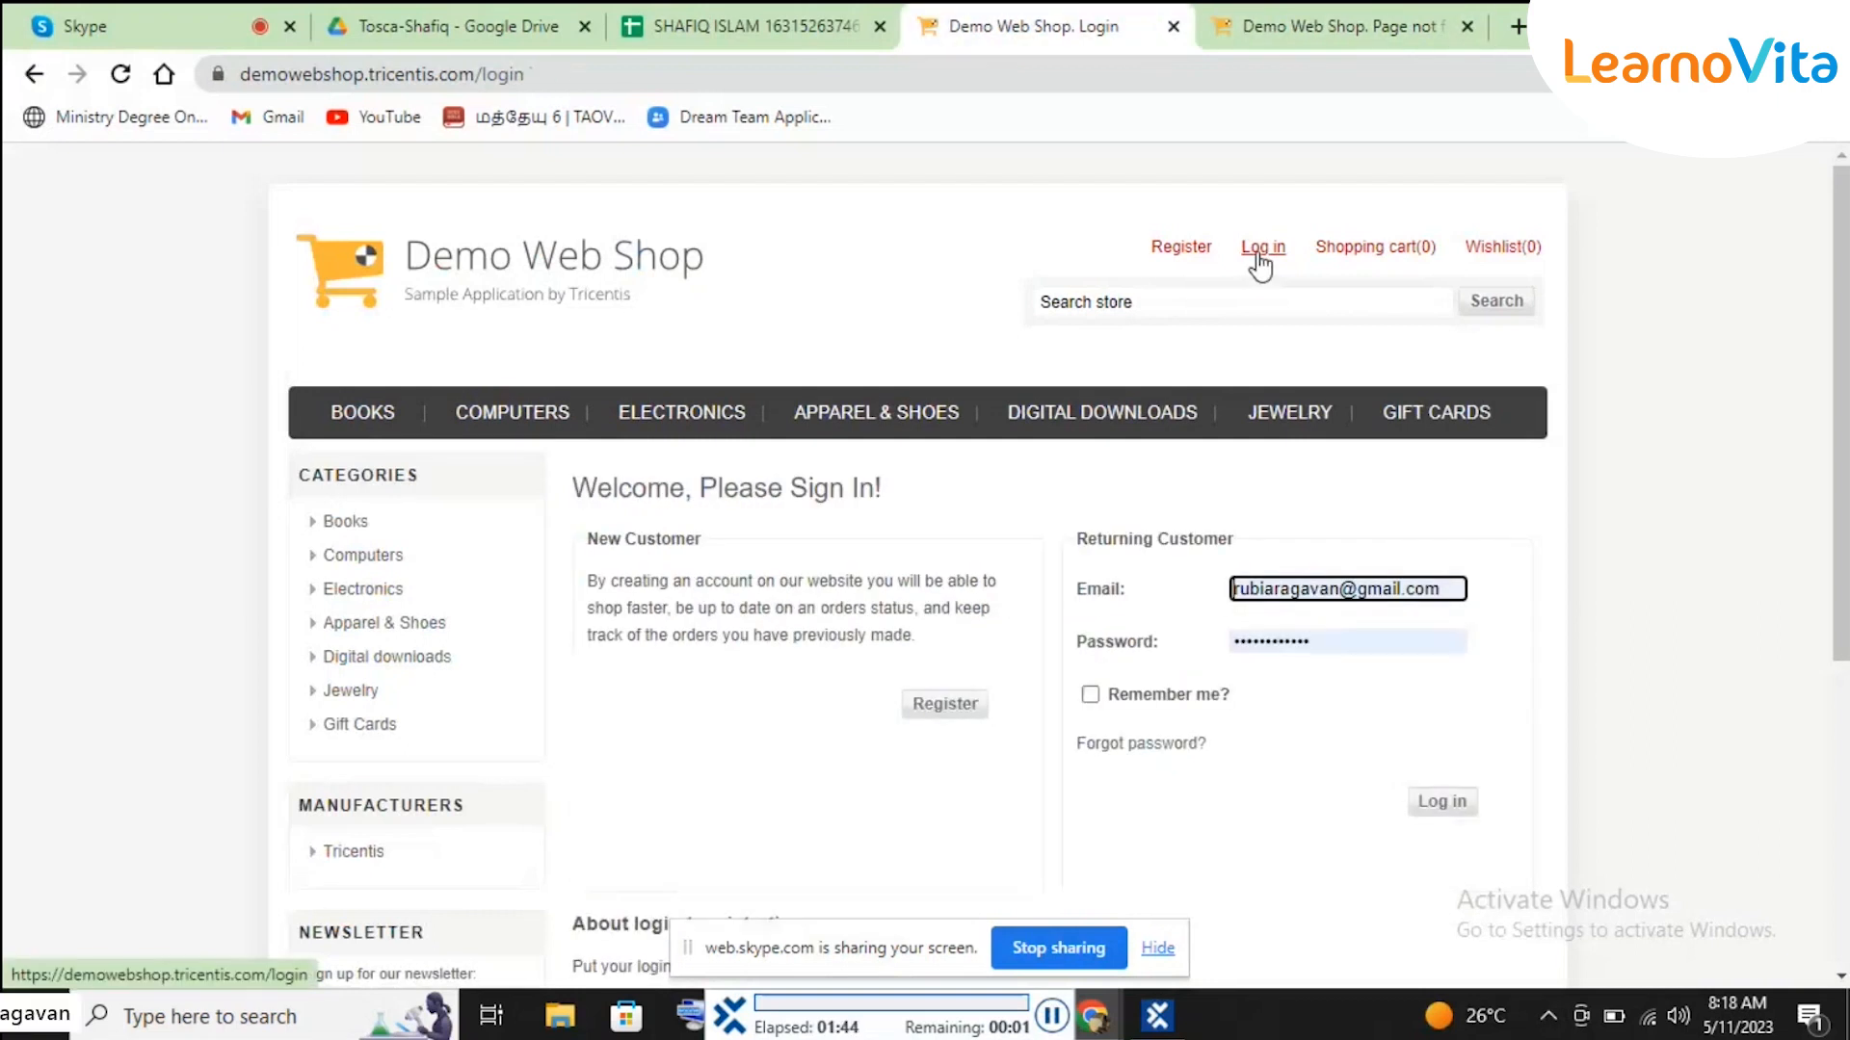
pyautogui.click(1467, 26)
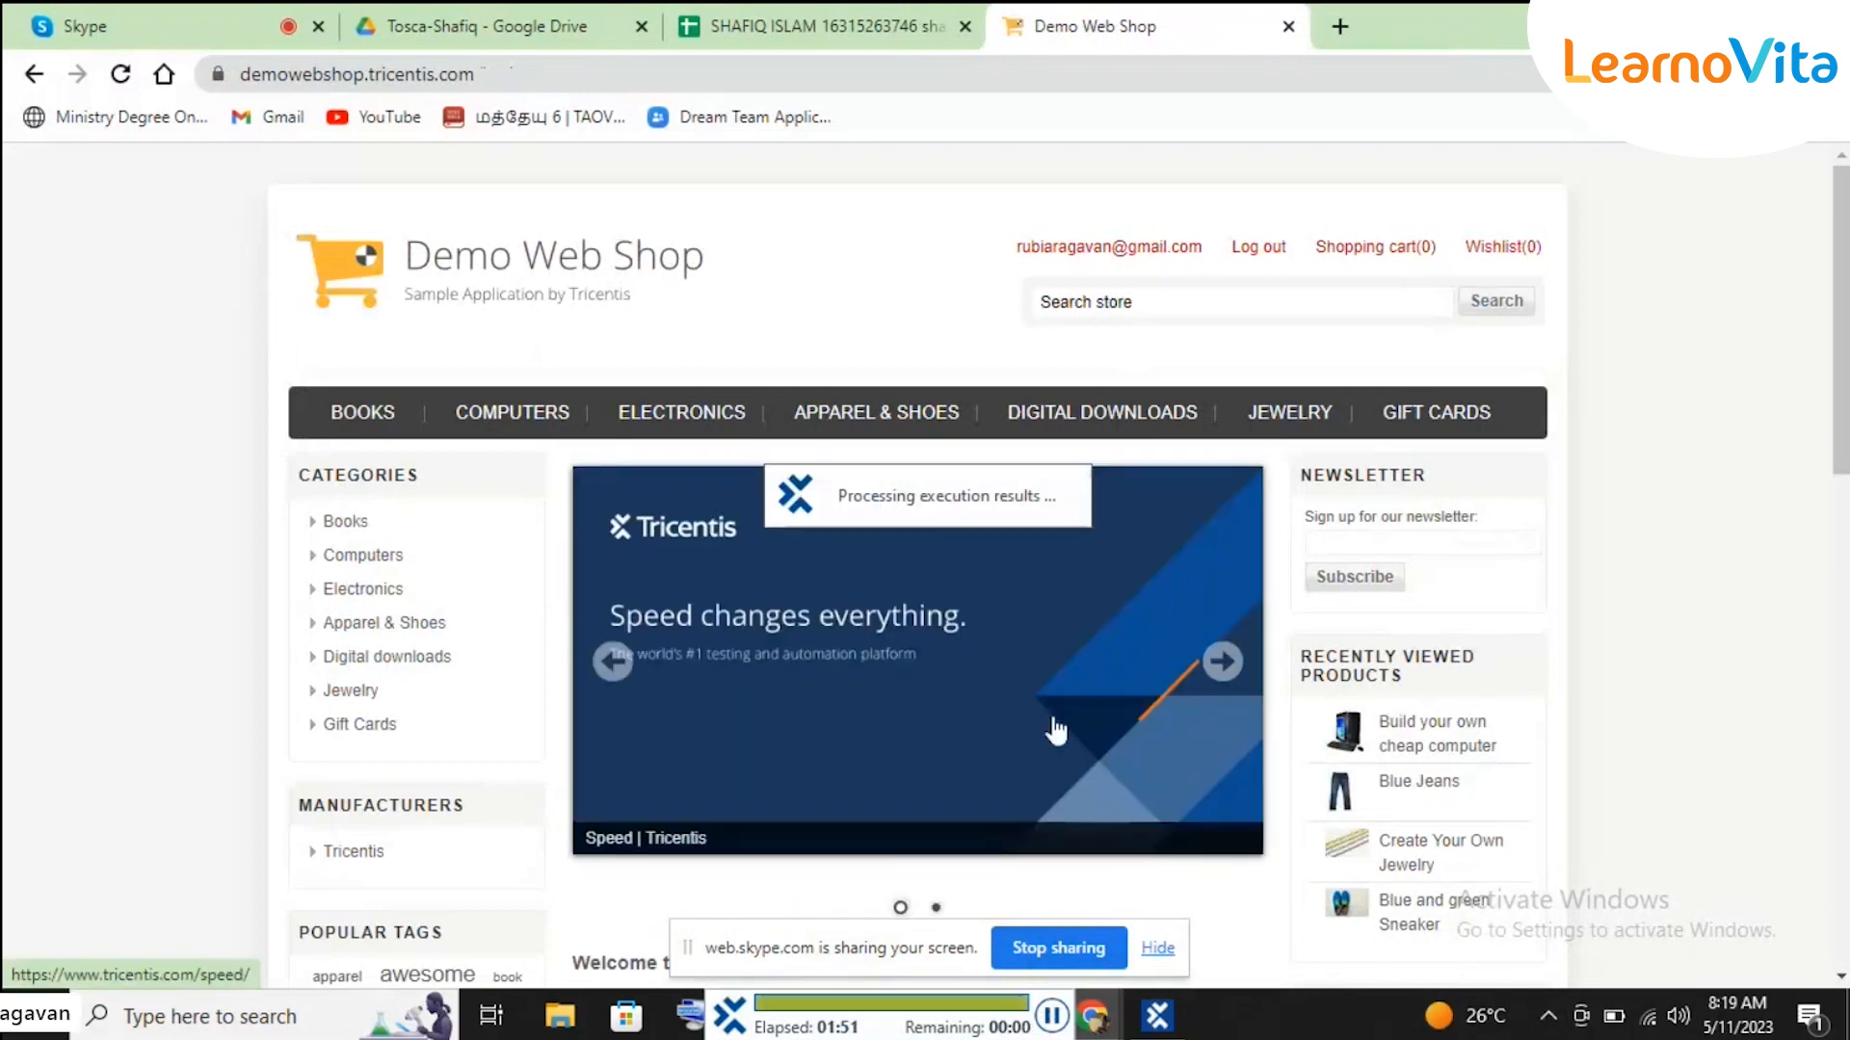
pyautogui.click(1153, 1016)
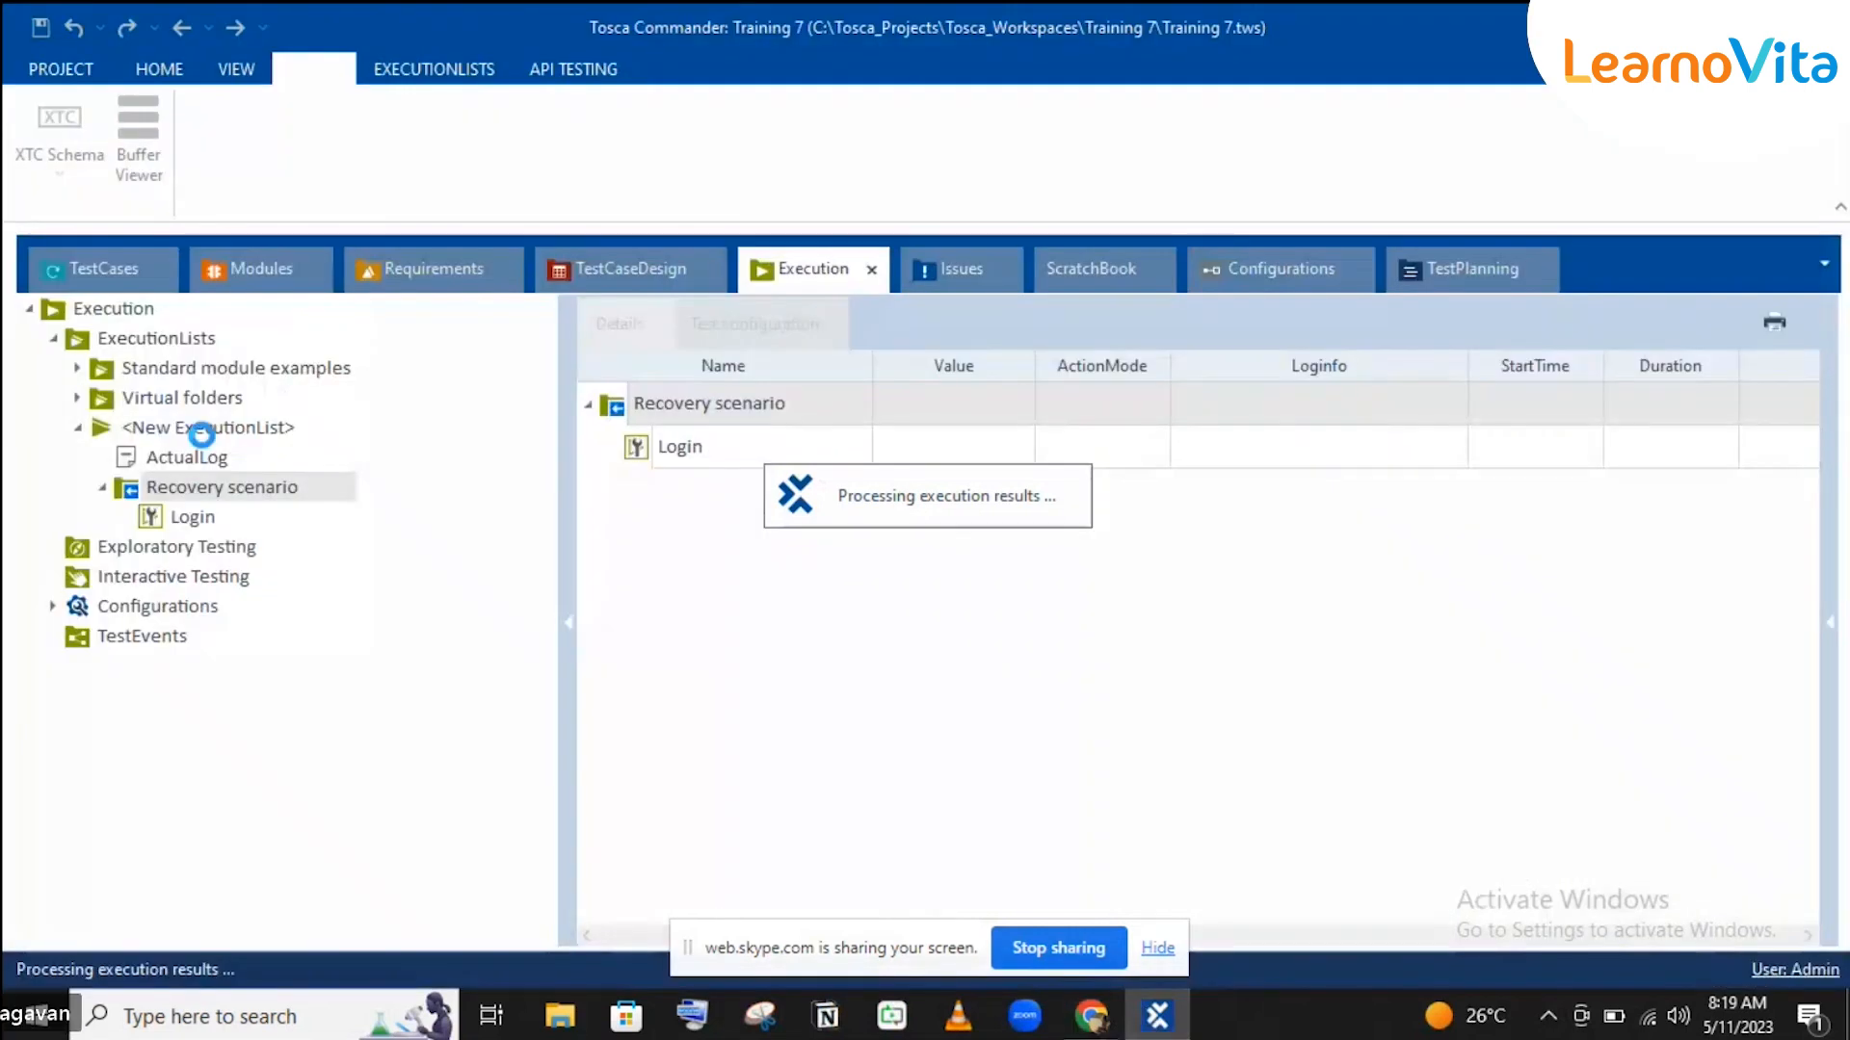
pyautogui.click(120, 284)
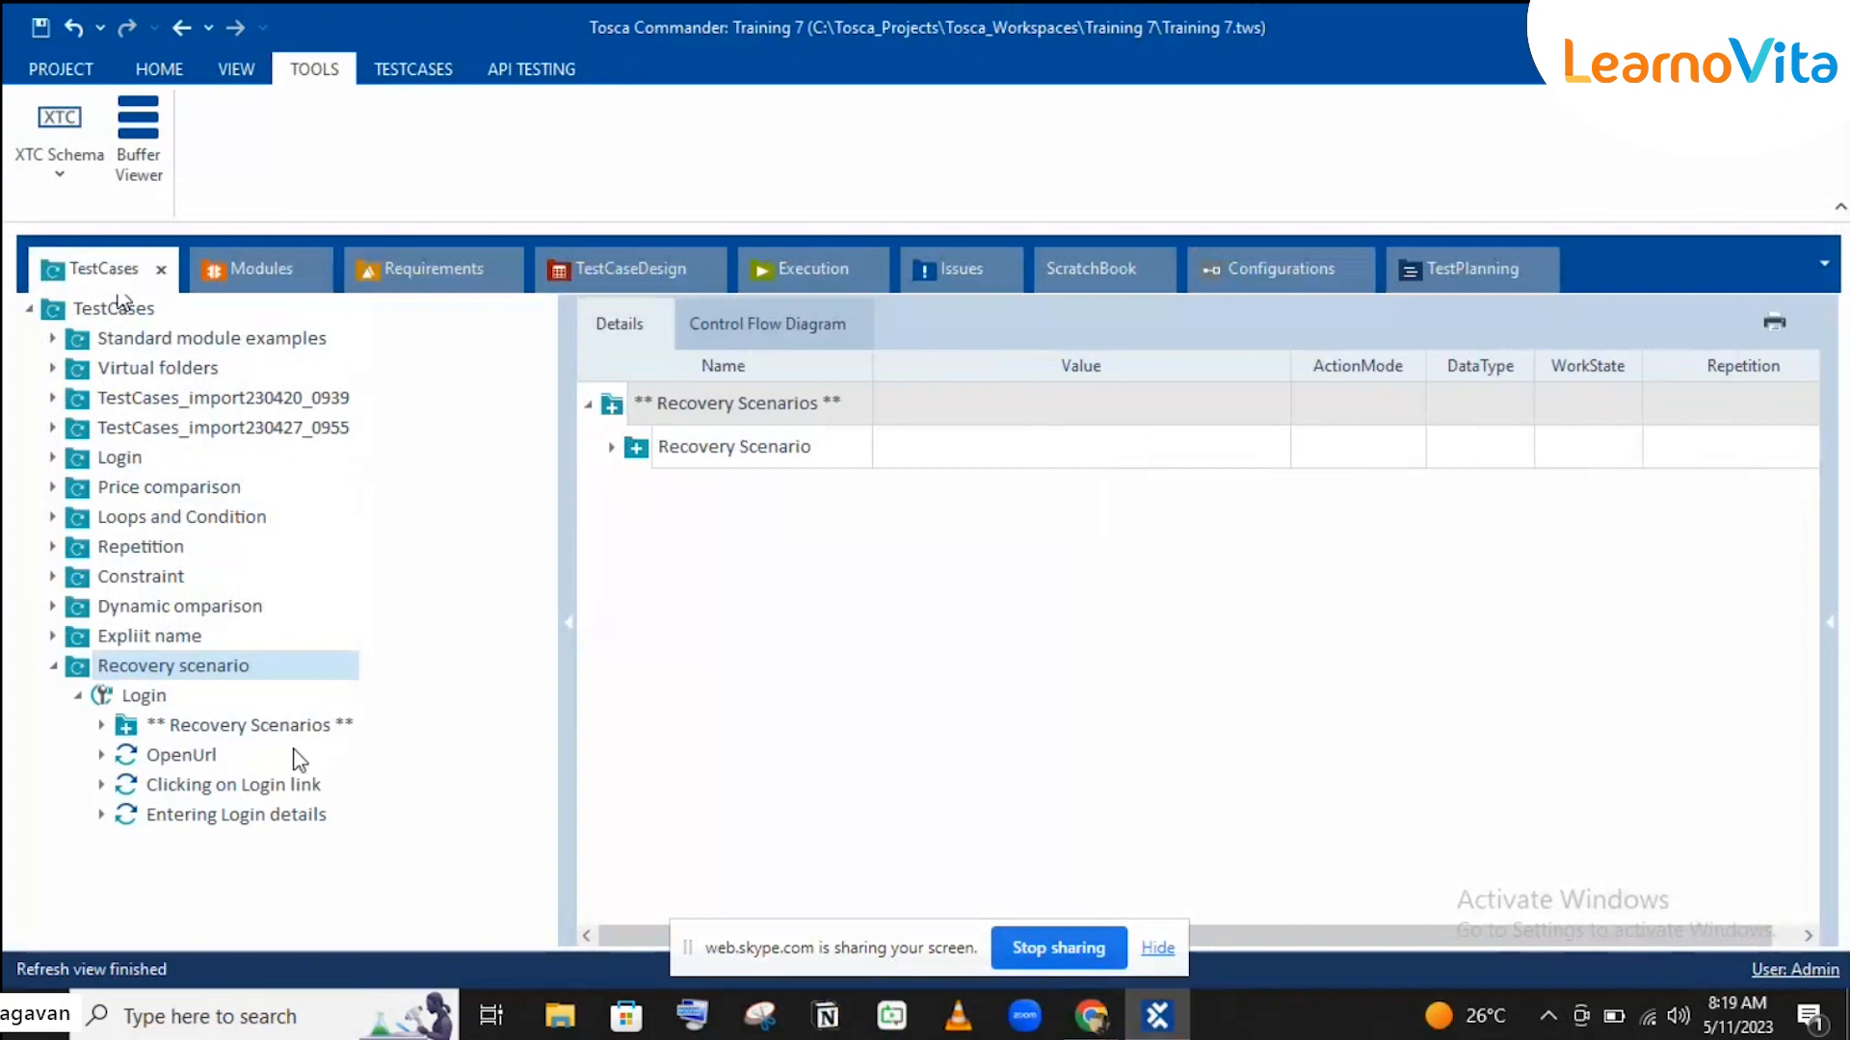
pyautogui.click(210, 756)
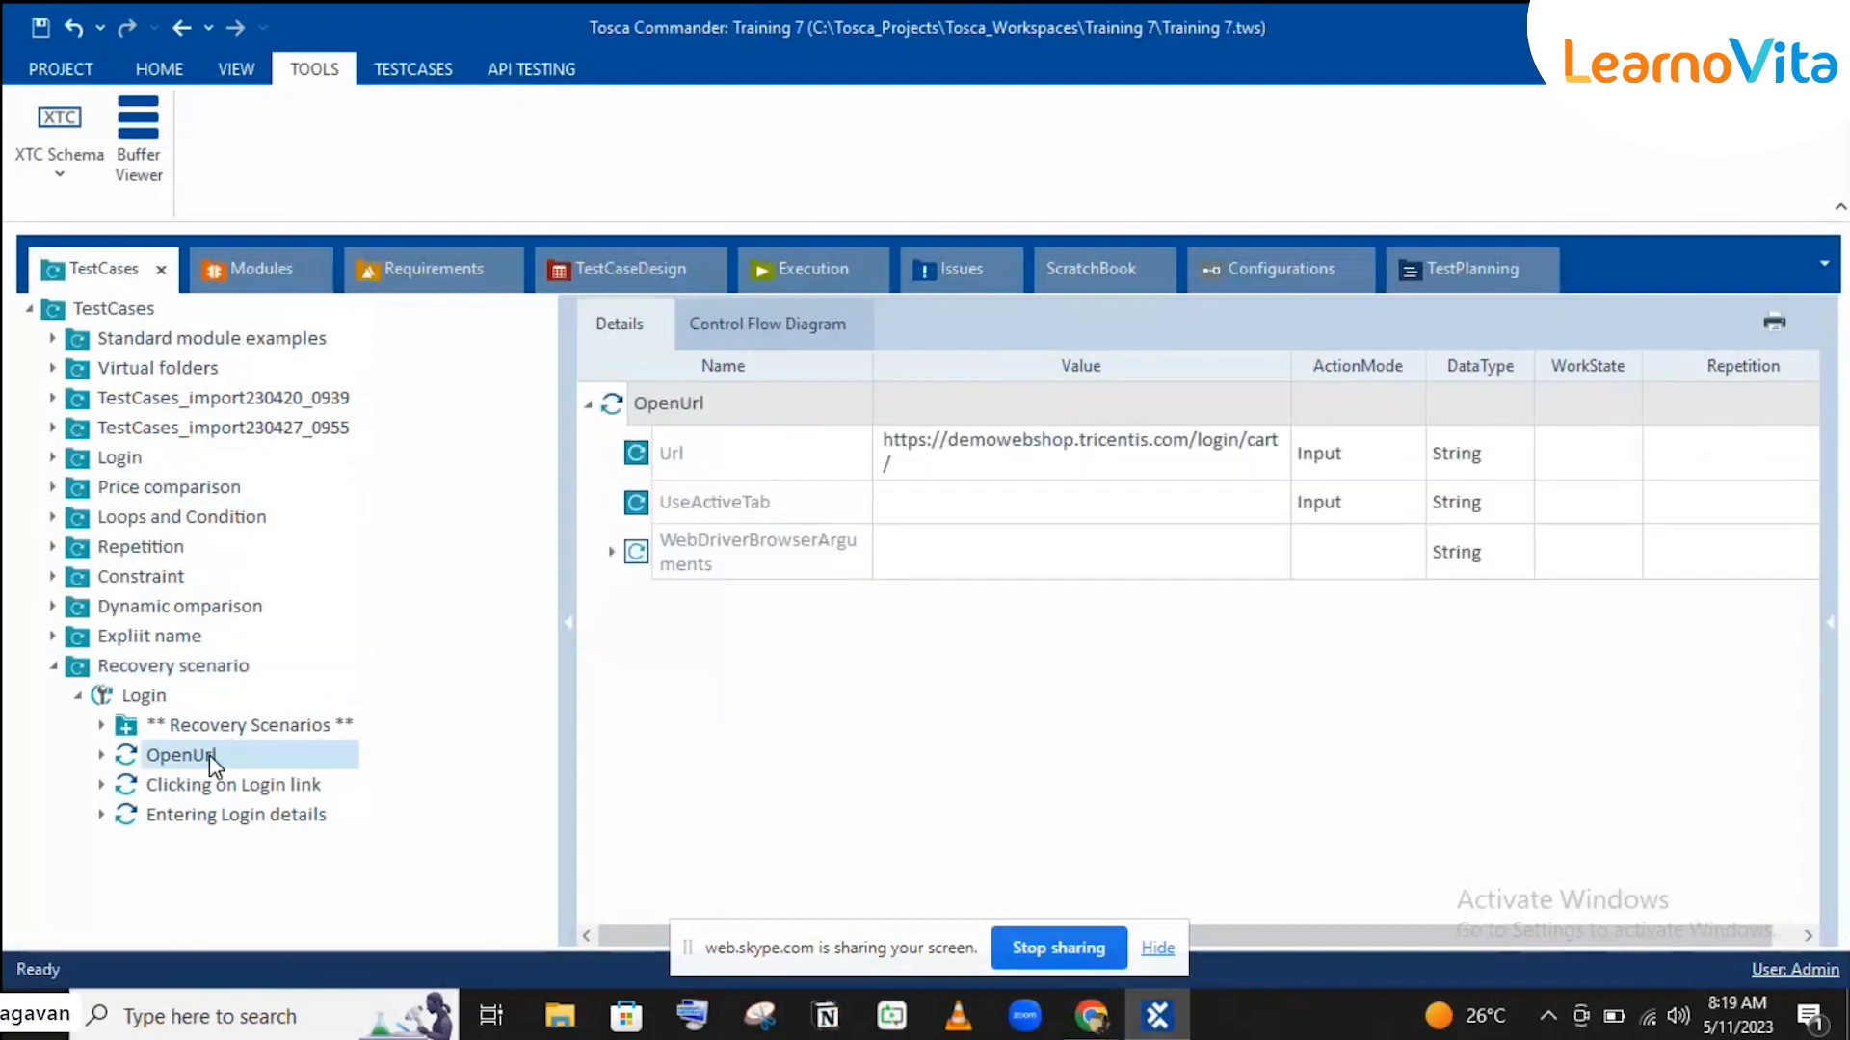
pyautogui.click(1146, 472)
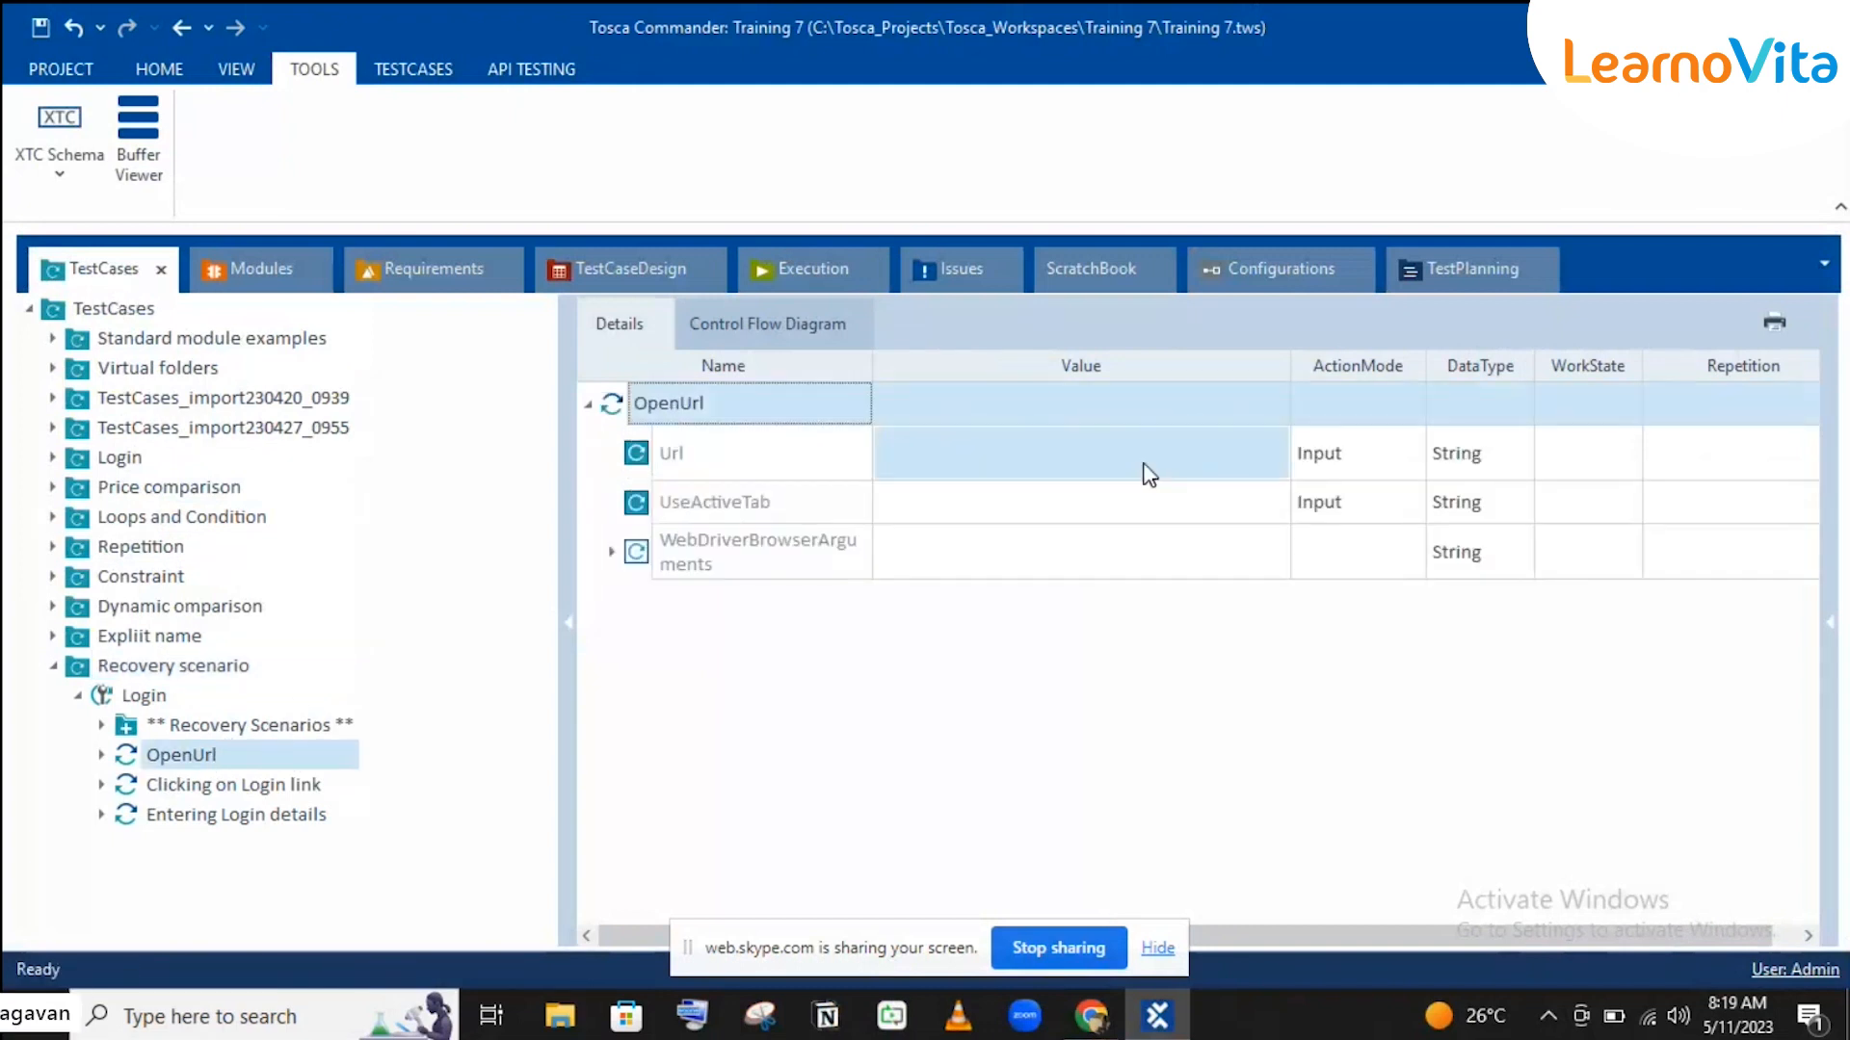
pyautogui.click(1146, 470)
pyautogui.press('BackSpace')
pyautogui.press('BackSpace')
pyautogui.press('BackSpace')
pyautogui.press('BackSpace')
pyautogui.press('BackSpace')
pyautogui.press('BackSpace')
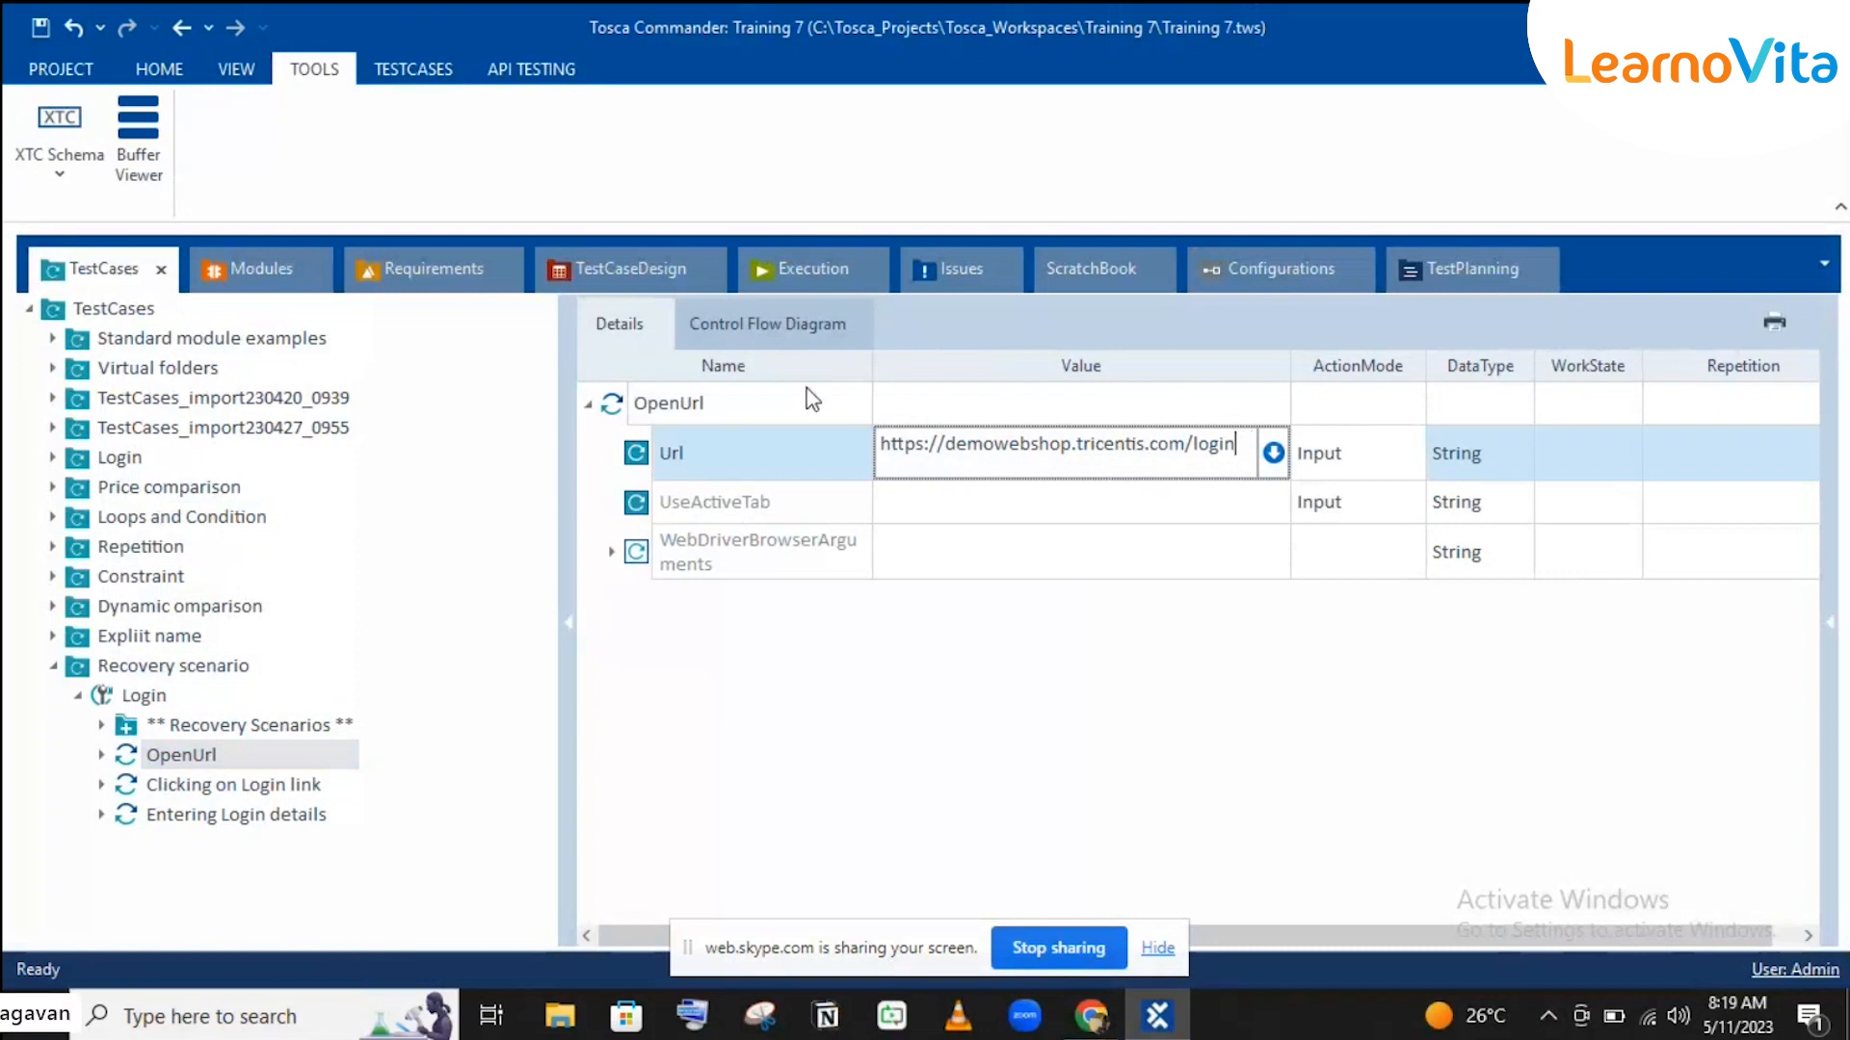
# Step: Examine the Login execution log, checking the Clicking on Login link, Recovery Scenario and second OpenUrl entries
pyautogui.click(796, 253)
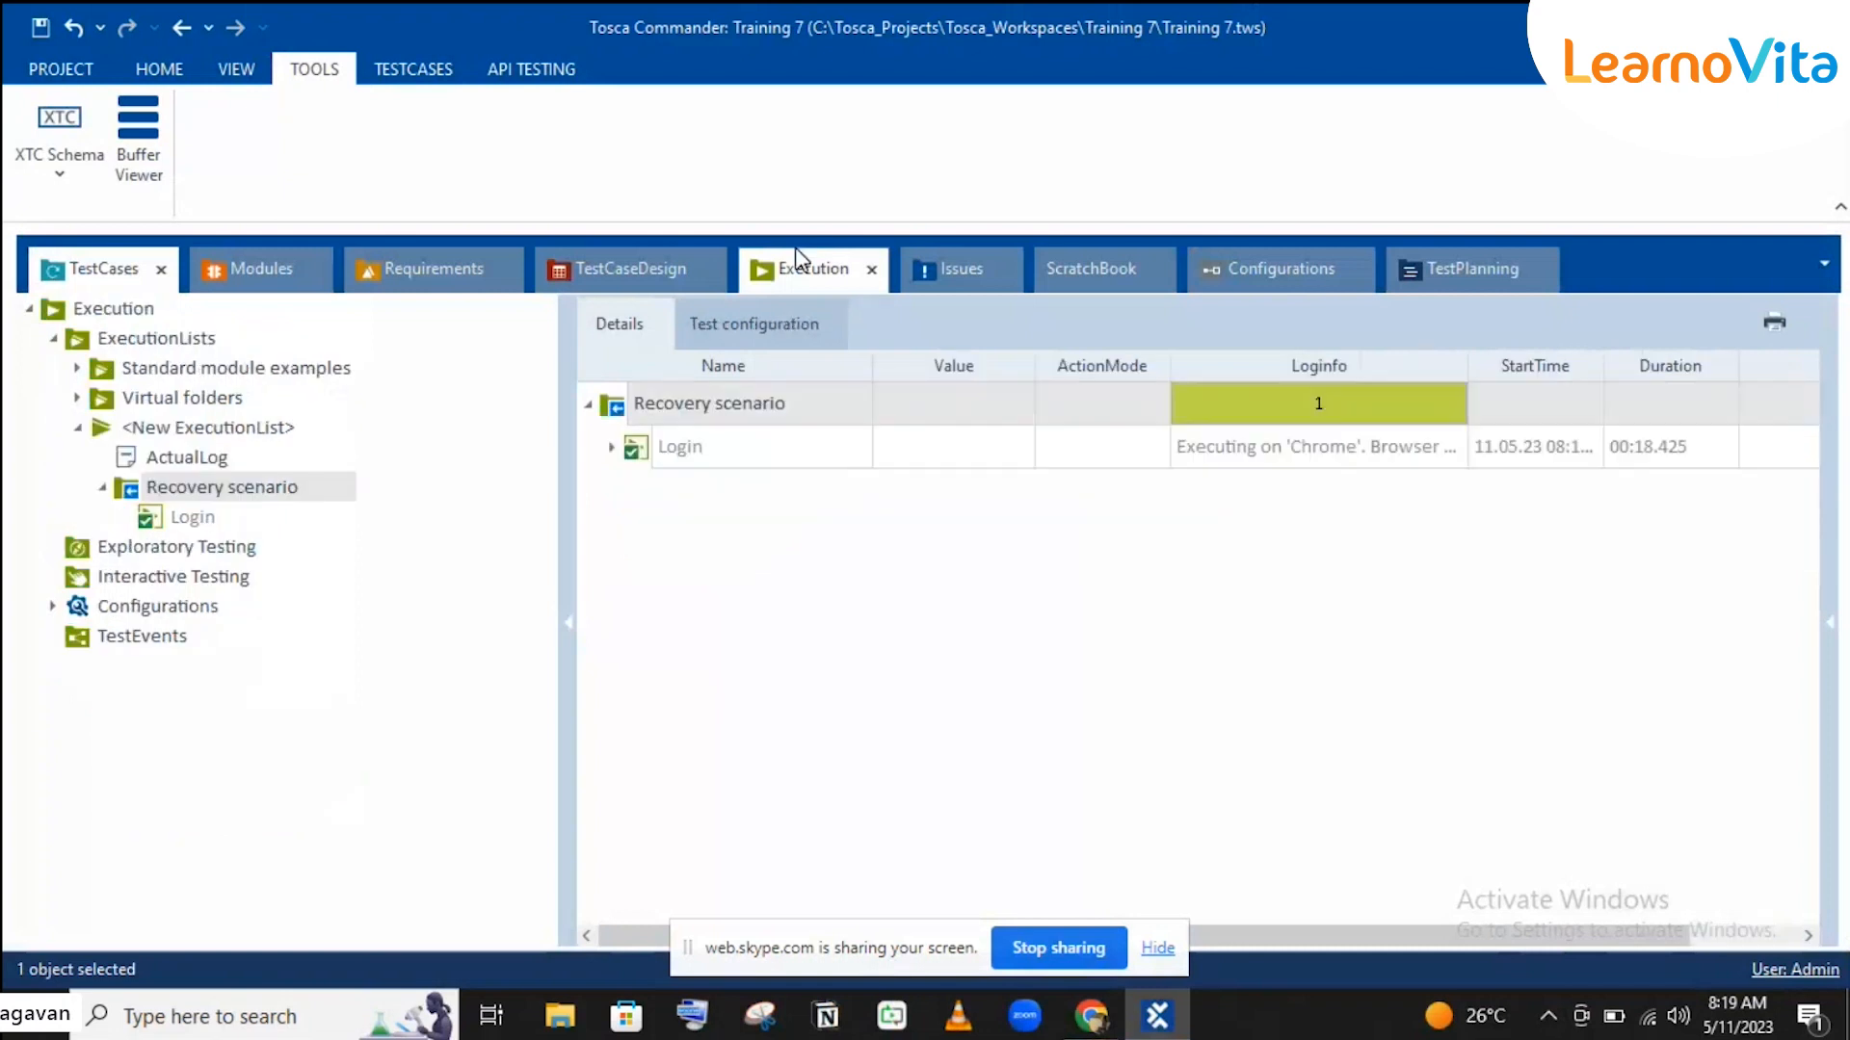
pyautogui.click(612, 447)
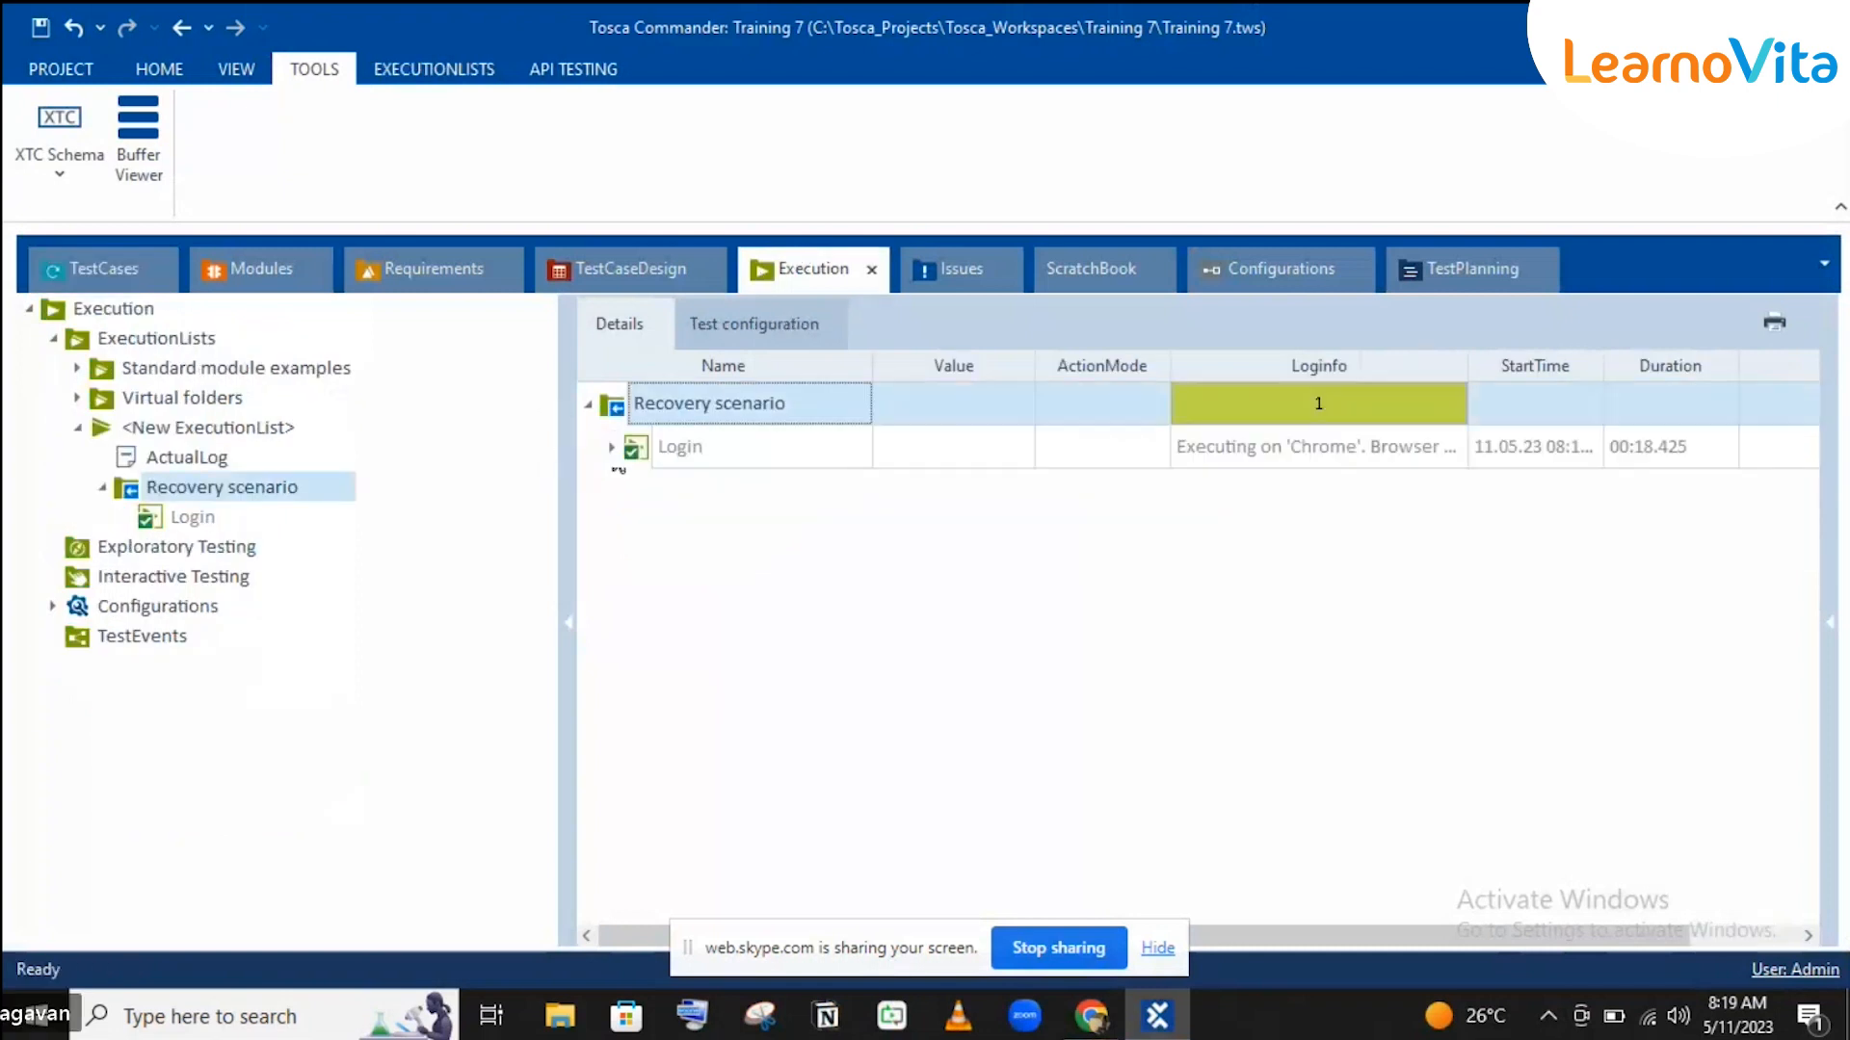
pyautogui.click(637, 491)
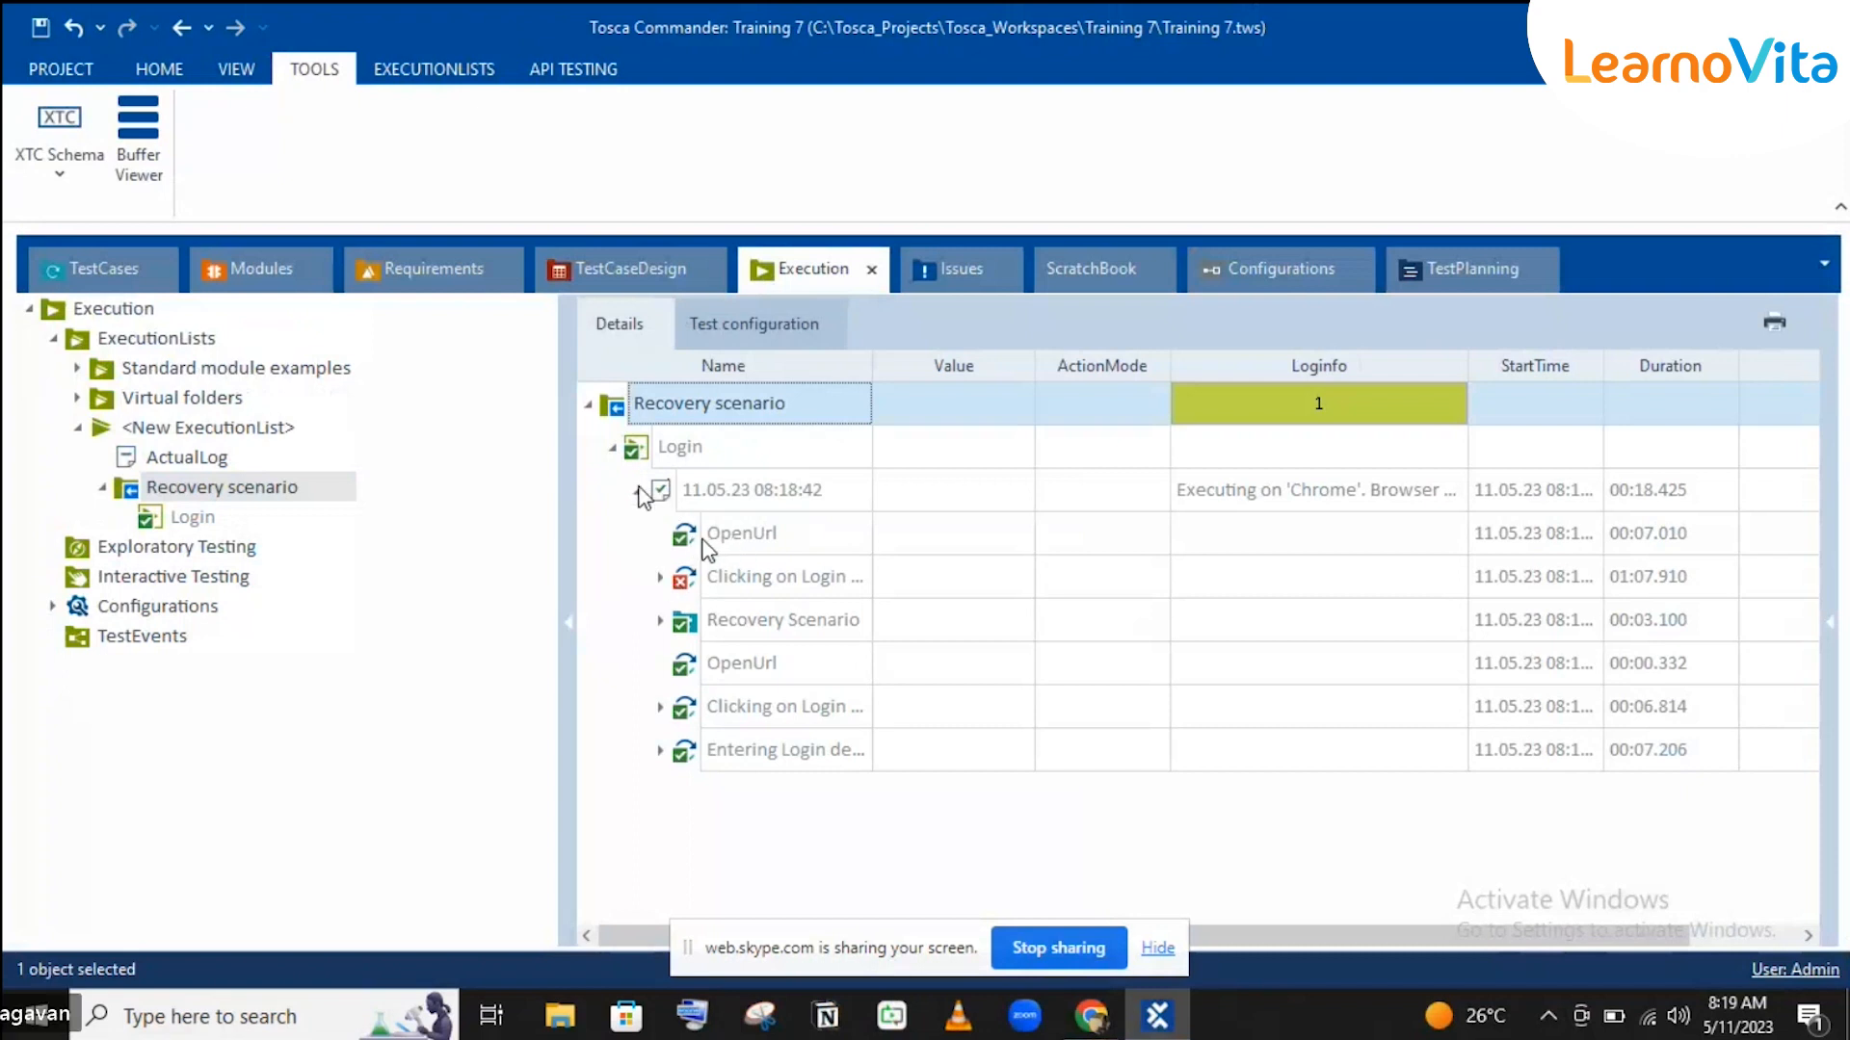
pyautogui.click(716, 578)
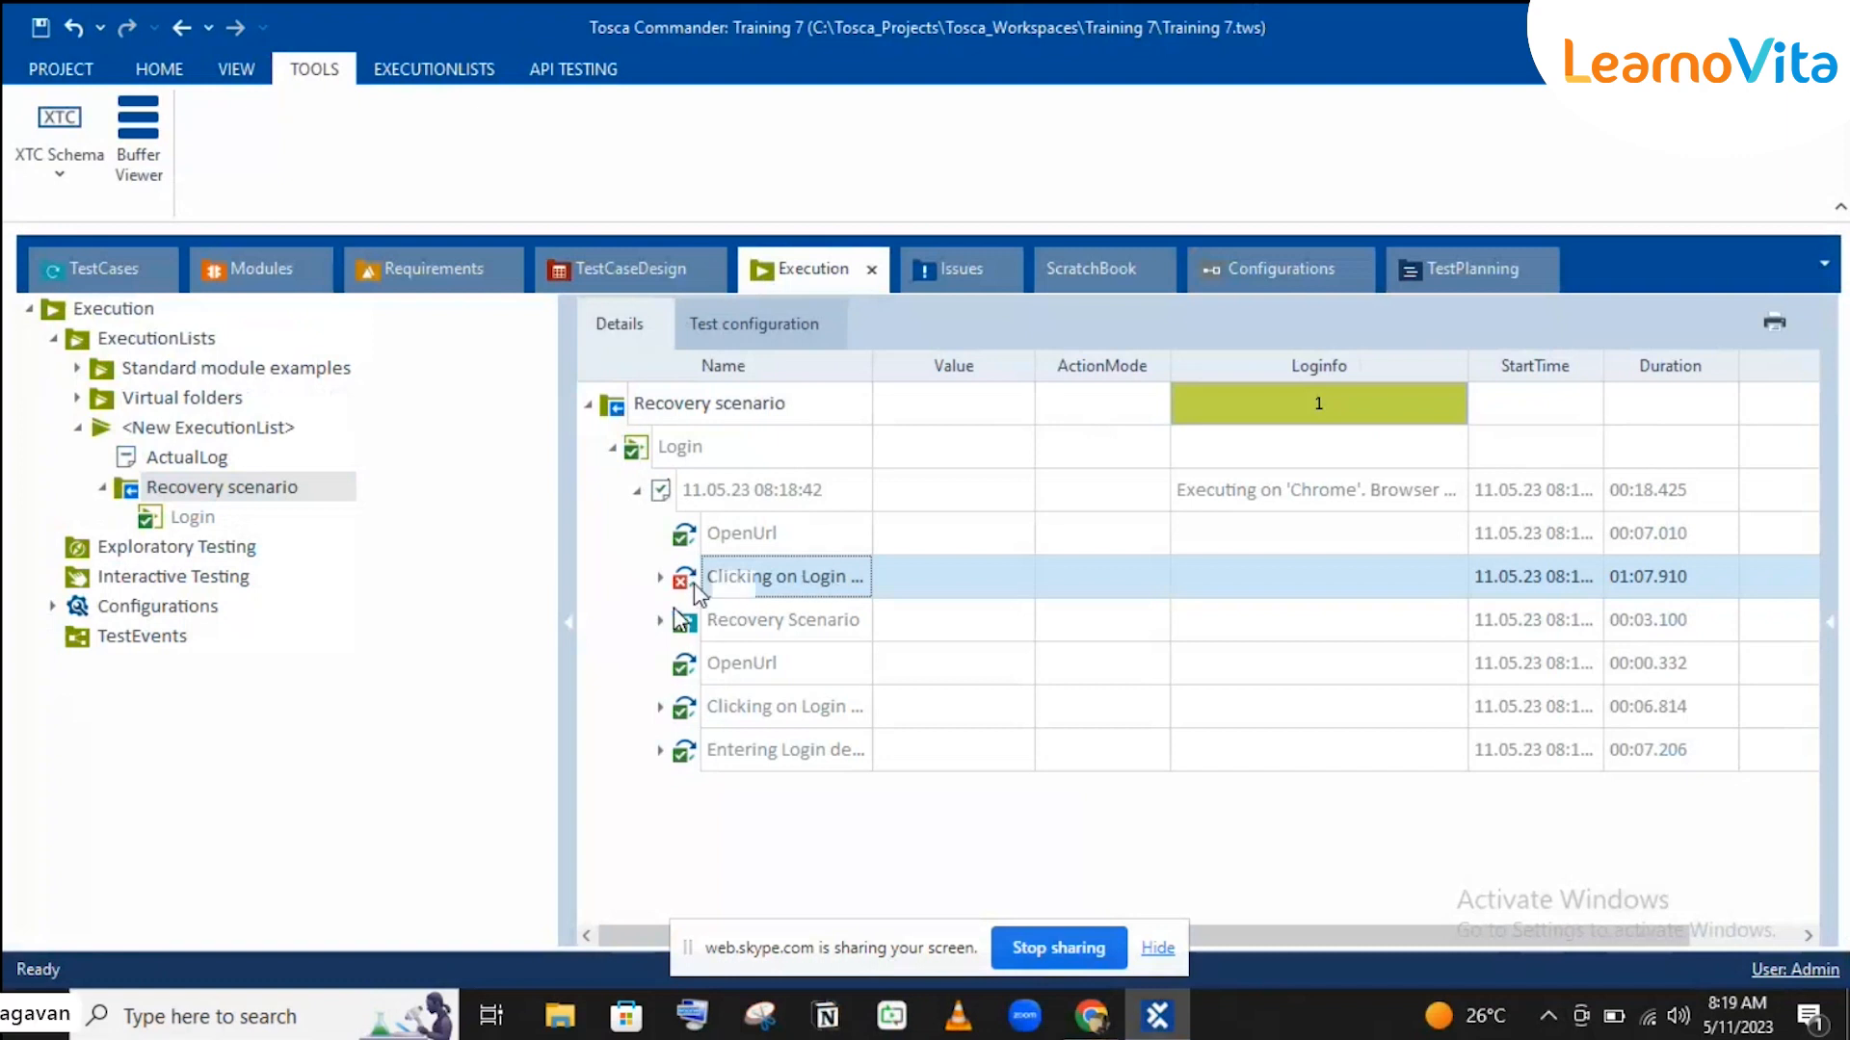
pyautogui.click(771, 622)
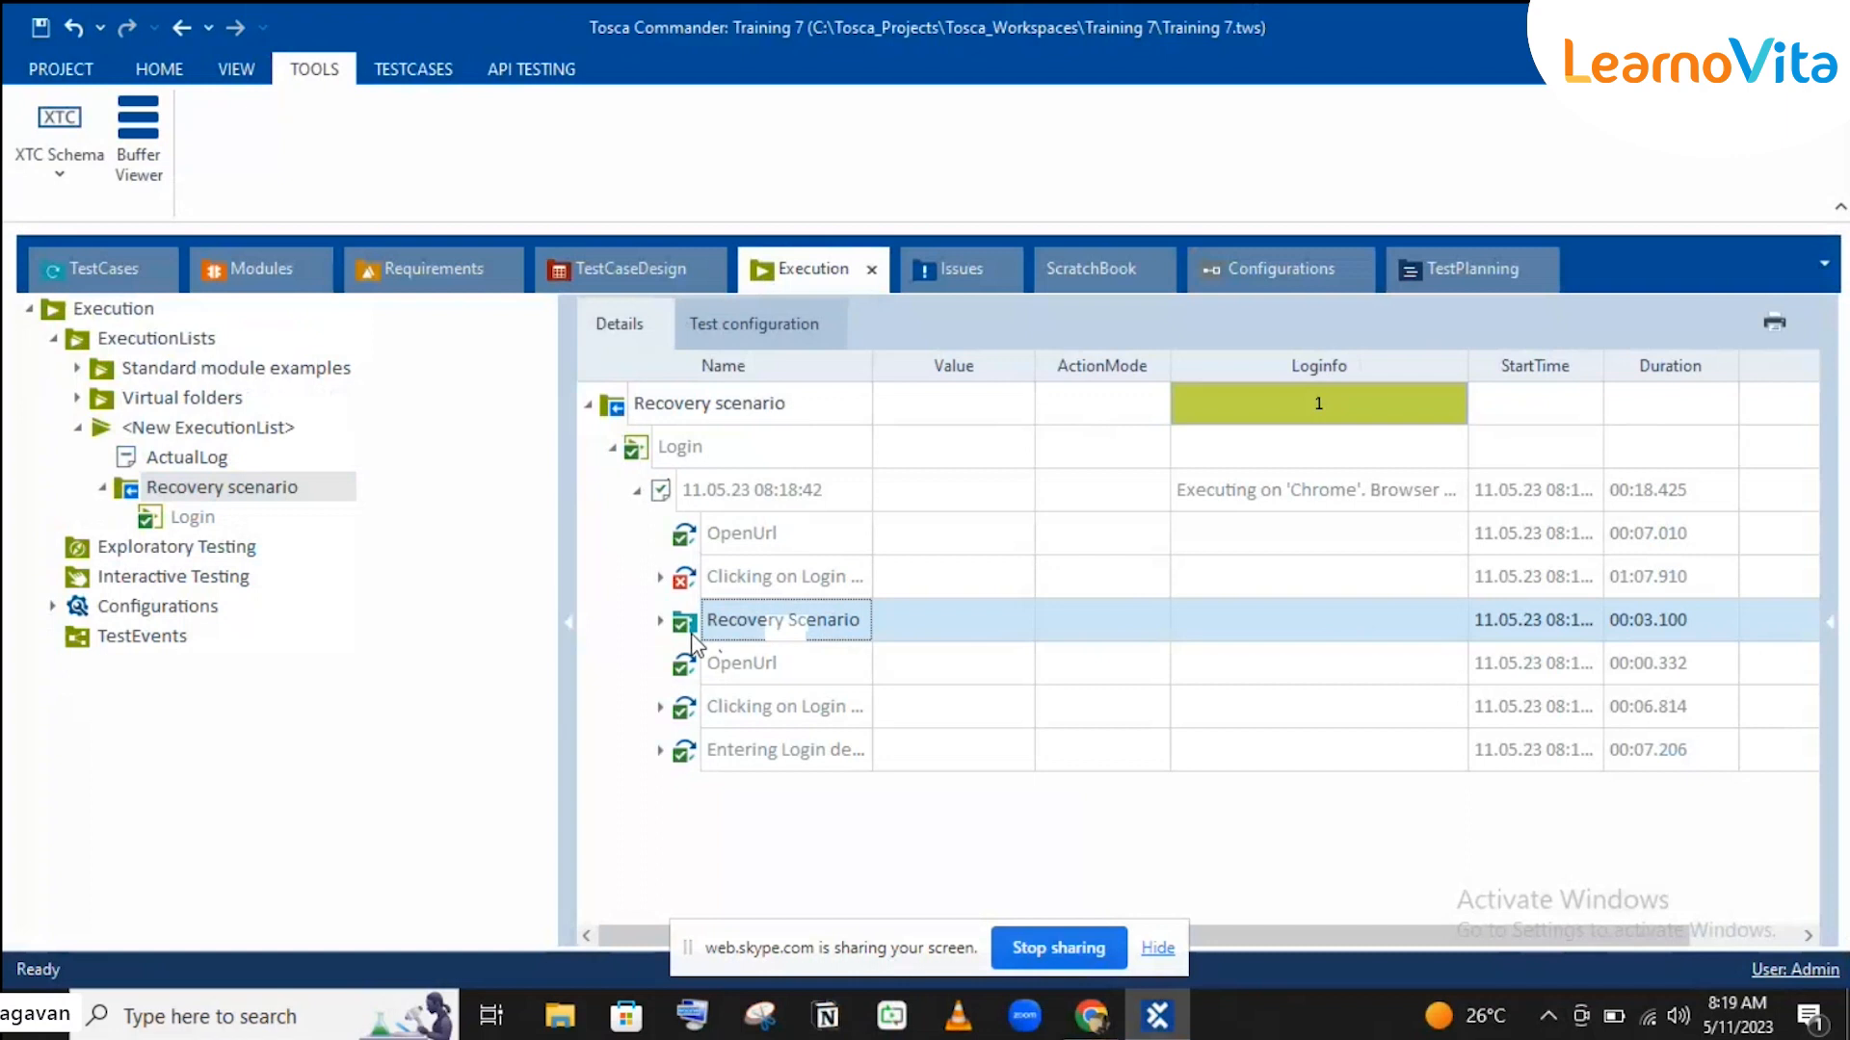
pyautogui.click(697, 675)
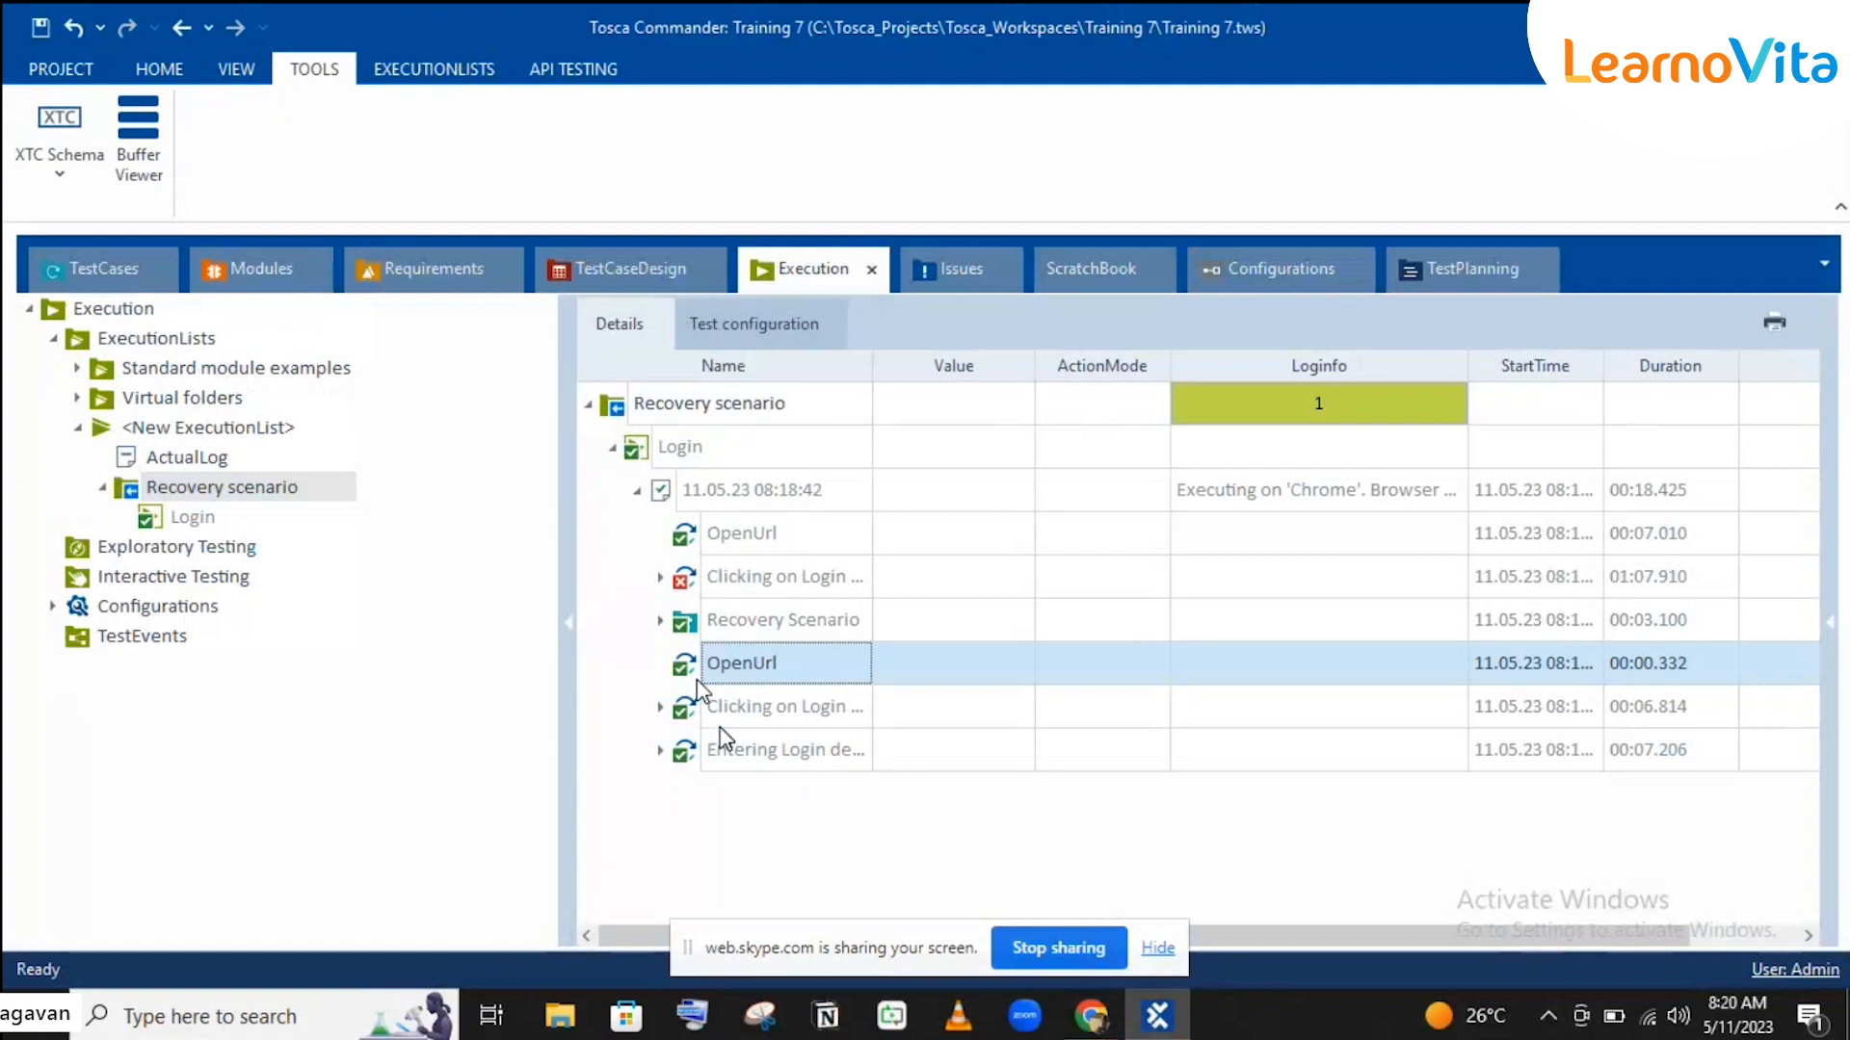
# Step: Review the Login test case's Recovery Scenario with its Clicking on Logout step and the options available for the recovery scenario collection
pyautogui.click(55, 281)
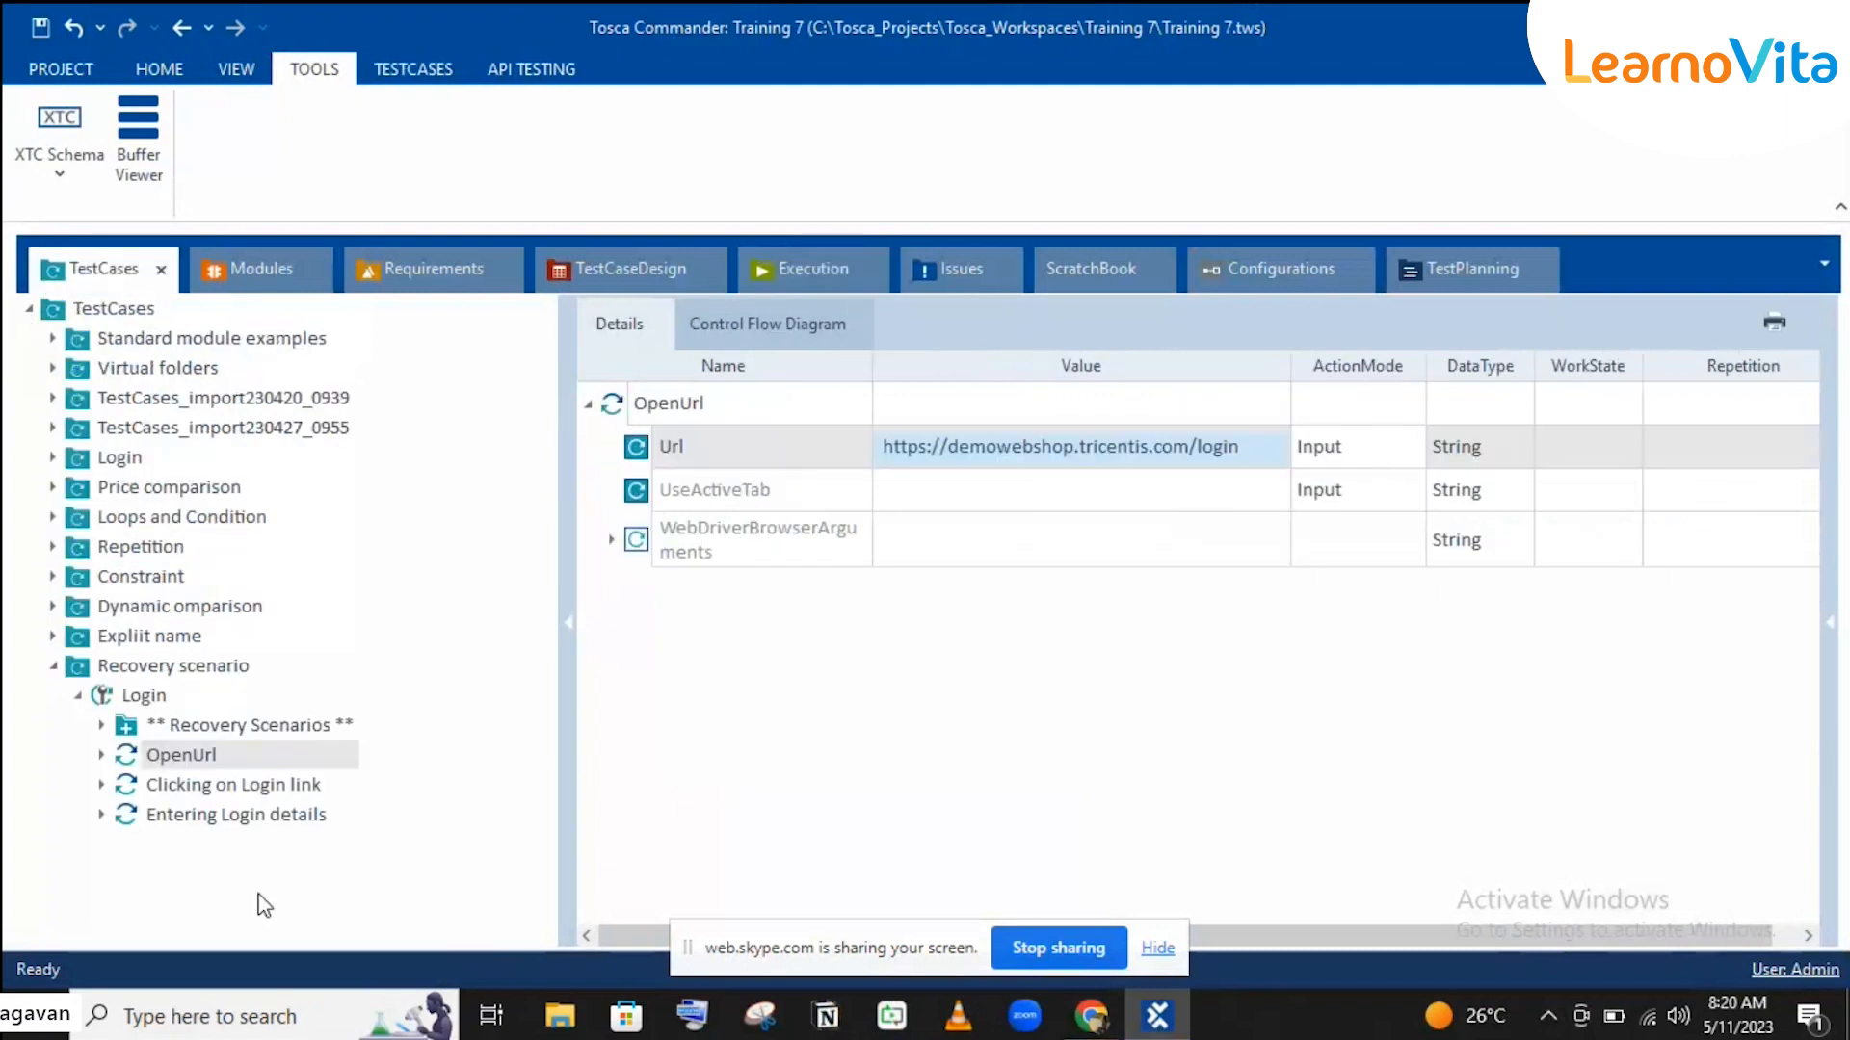
pyautogui.click(174, 734)
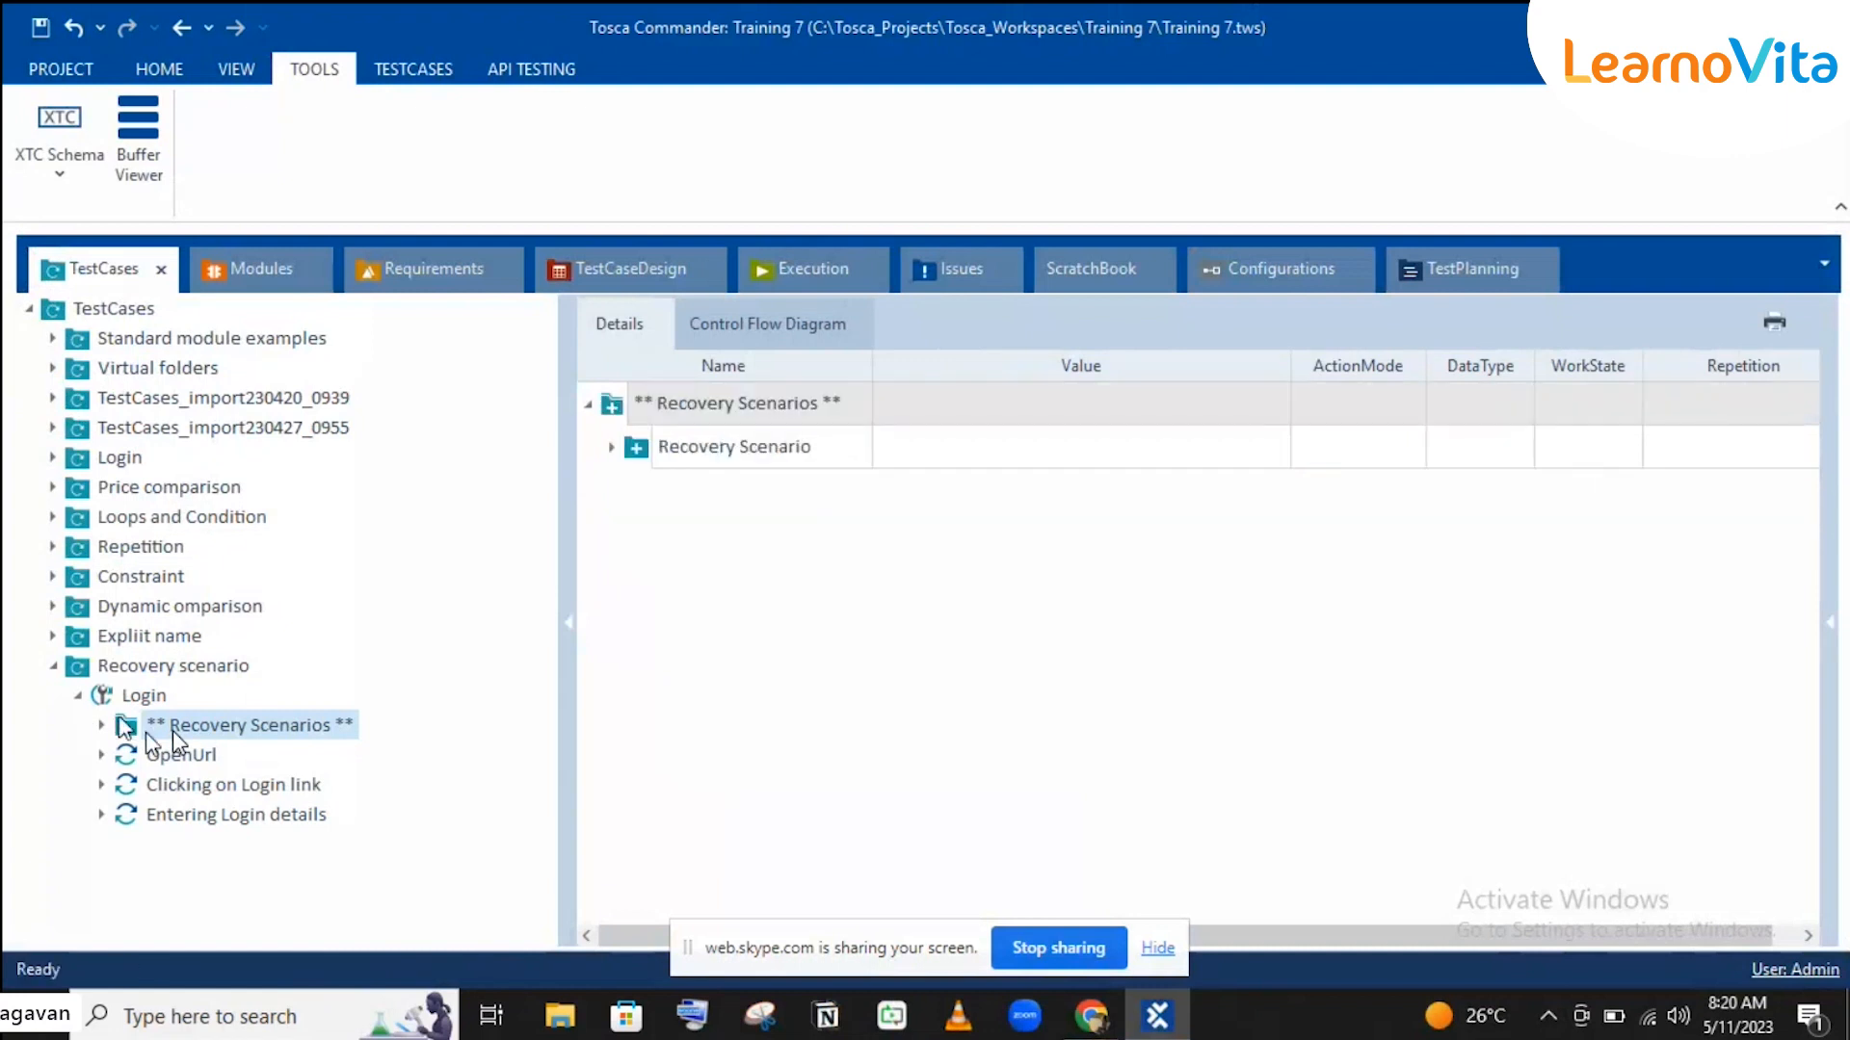
pyautogui.doubleClick(172, 730)
pyautogui.click(225, 761)
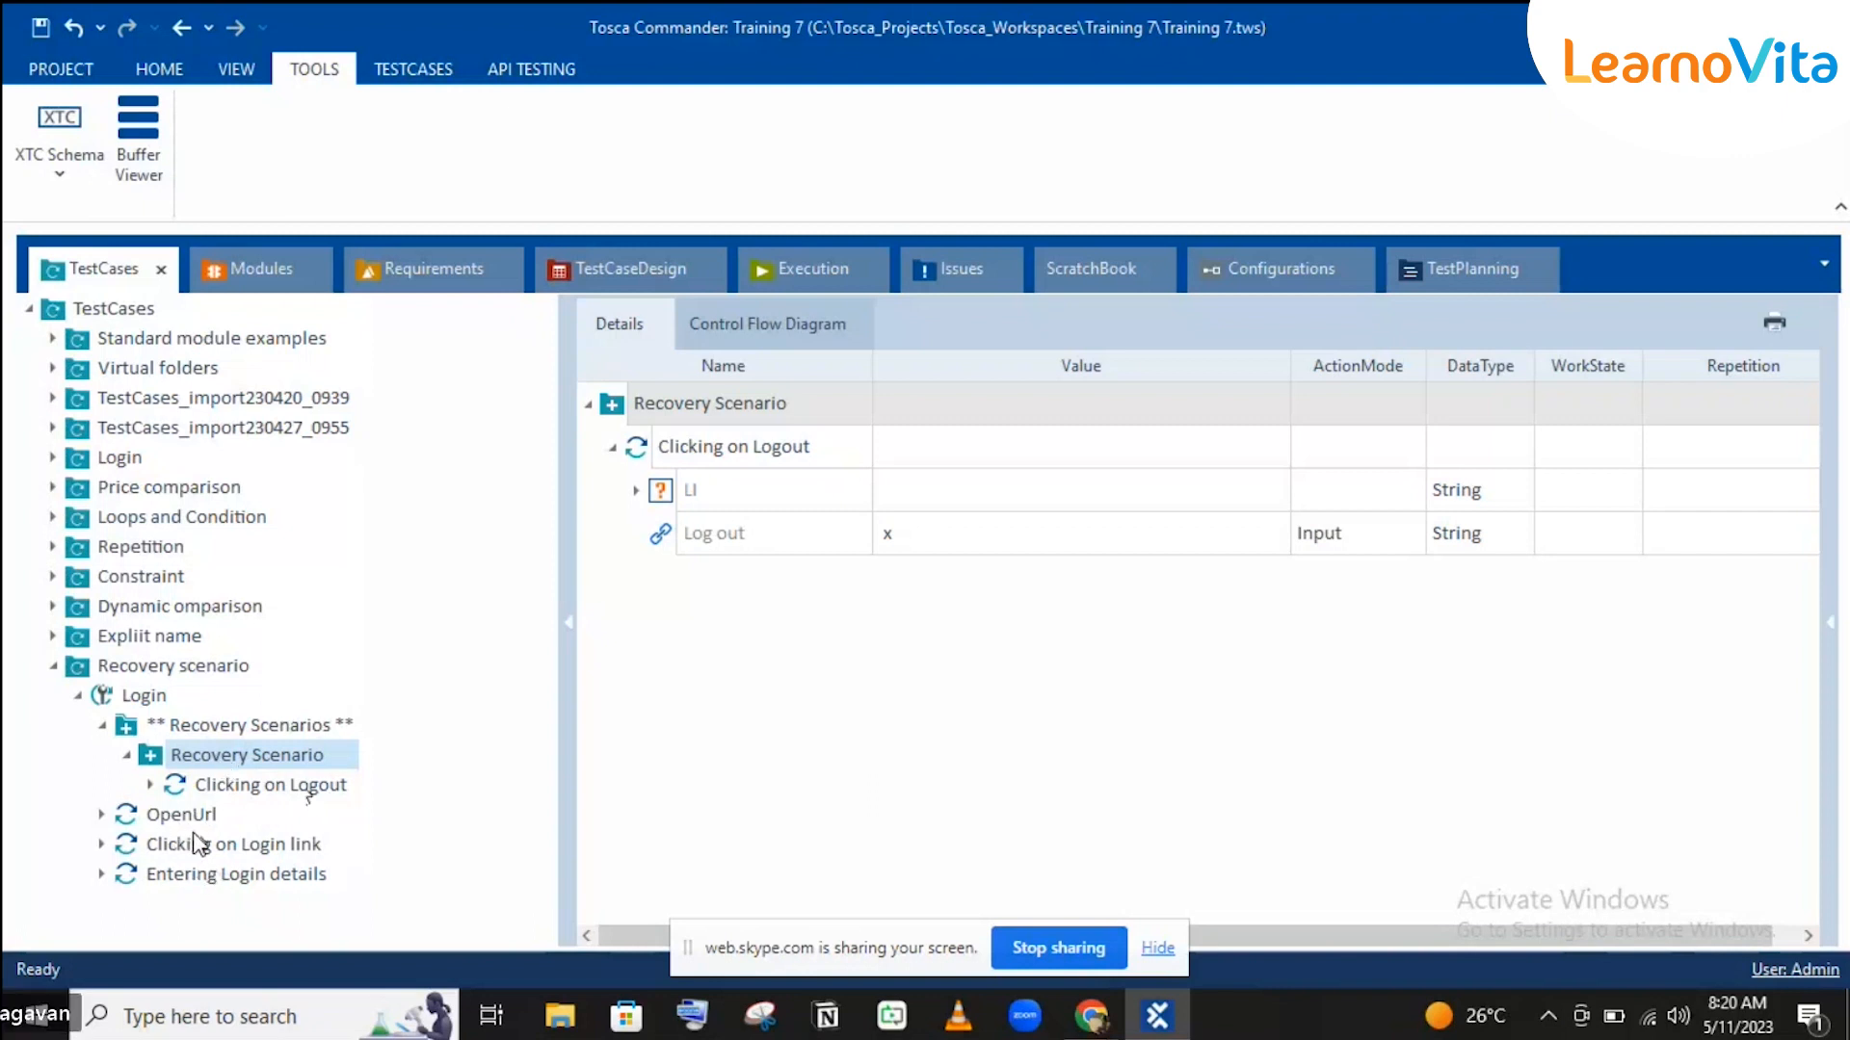
pyautogui.click(255, 728)
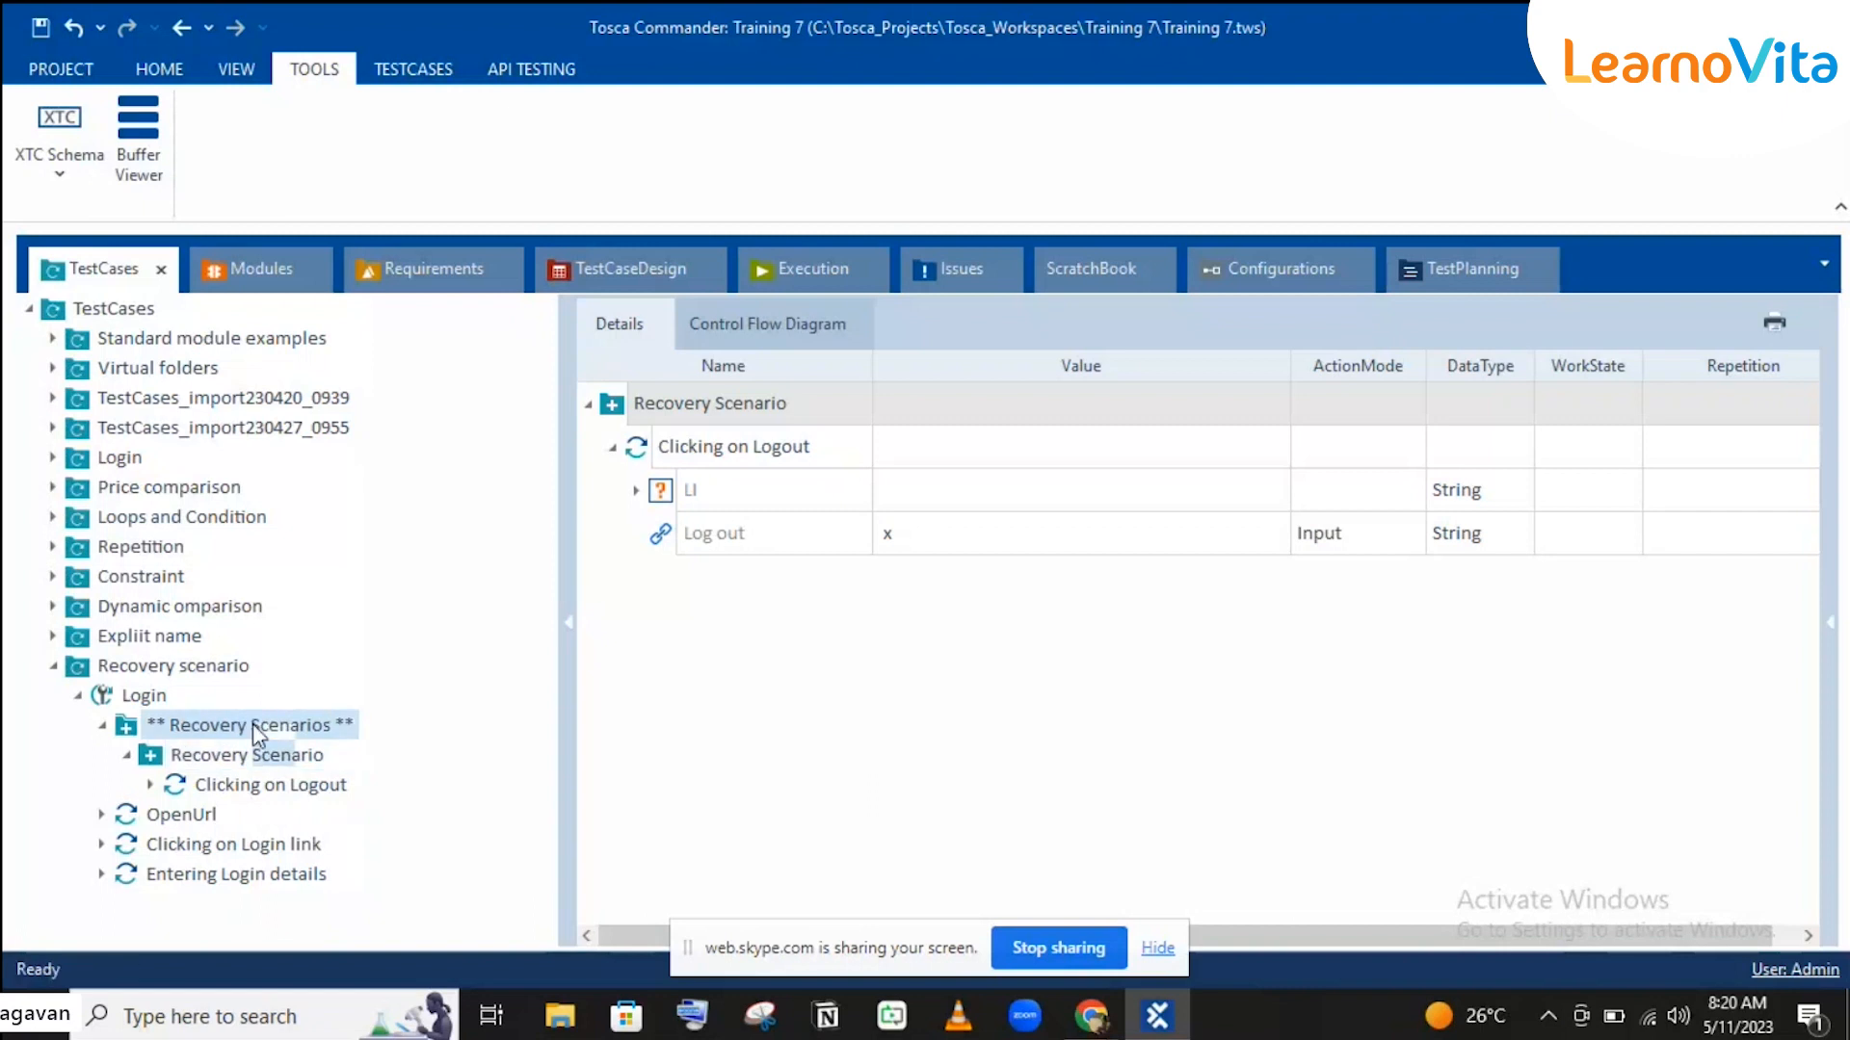
pyautogui.rightClick(252, 724)
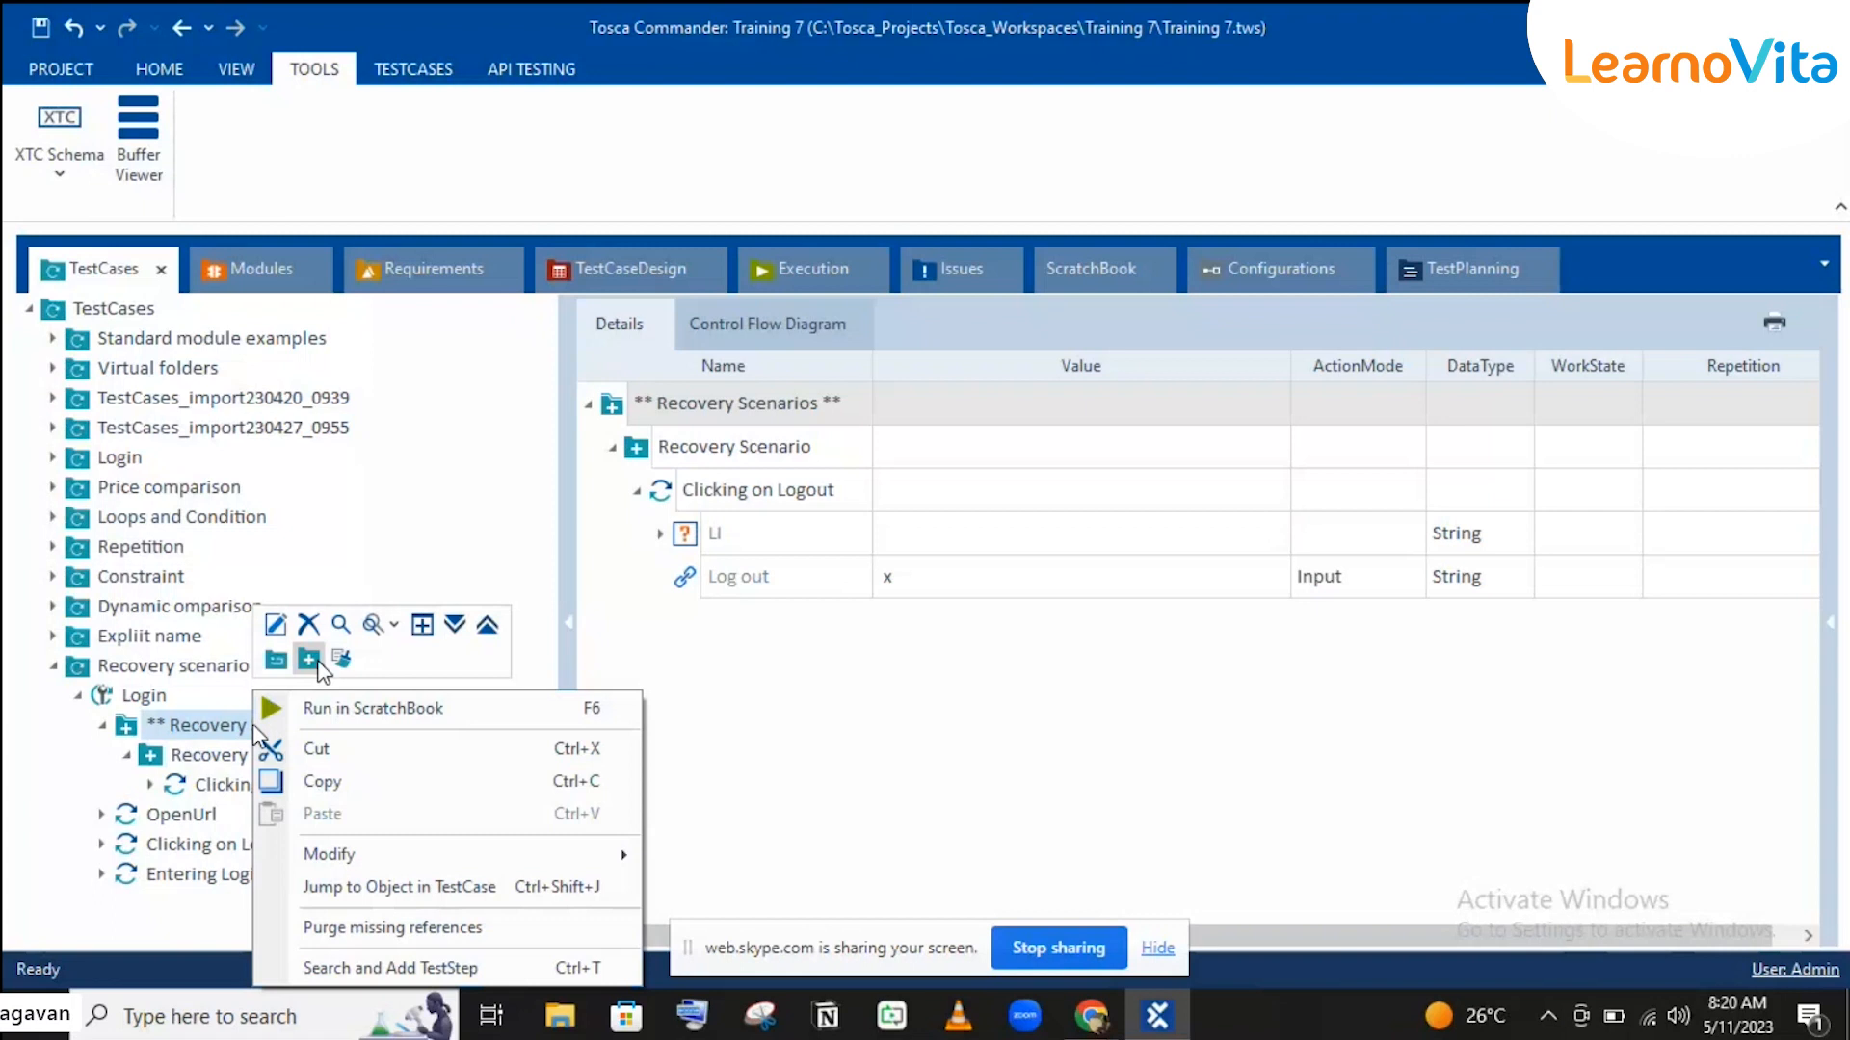
# Step: Find the standard Html CloseBrowser module by searching for "close" and add it as a test step to the Recovery Scenario
pyautogui.click(308, 659)
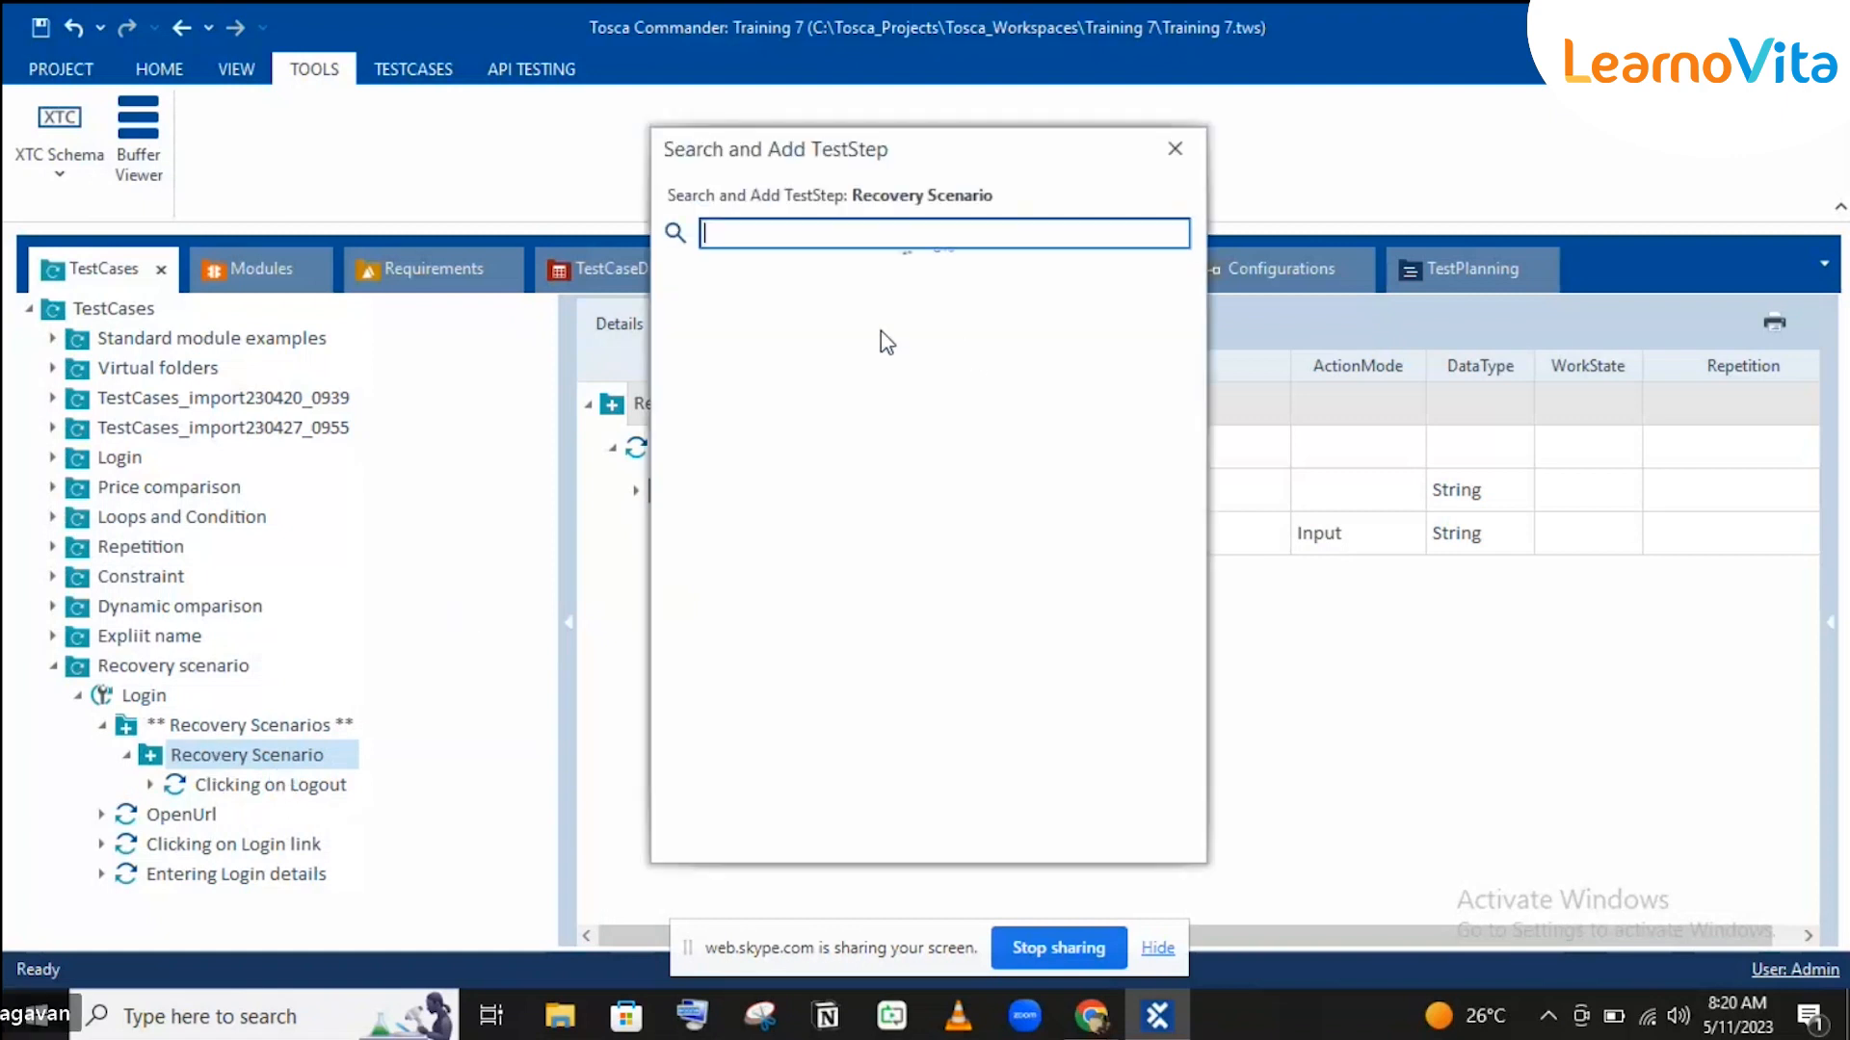
pyautogui.write('close')
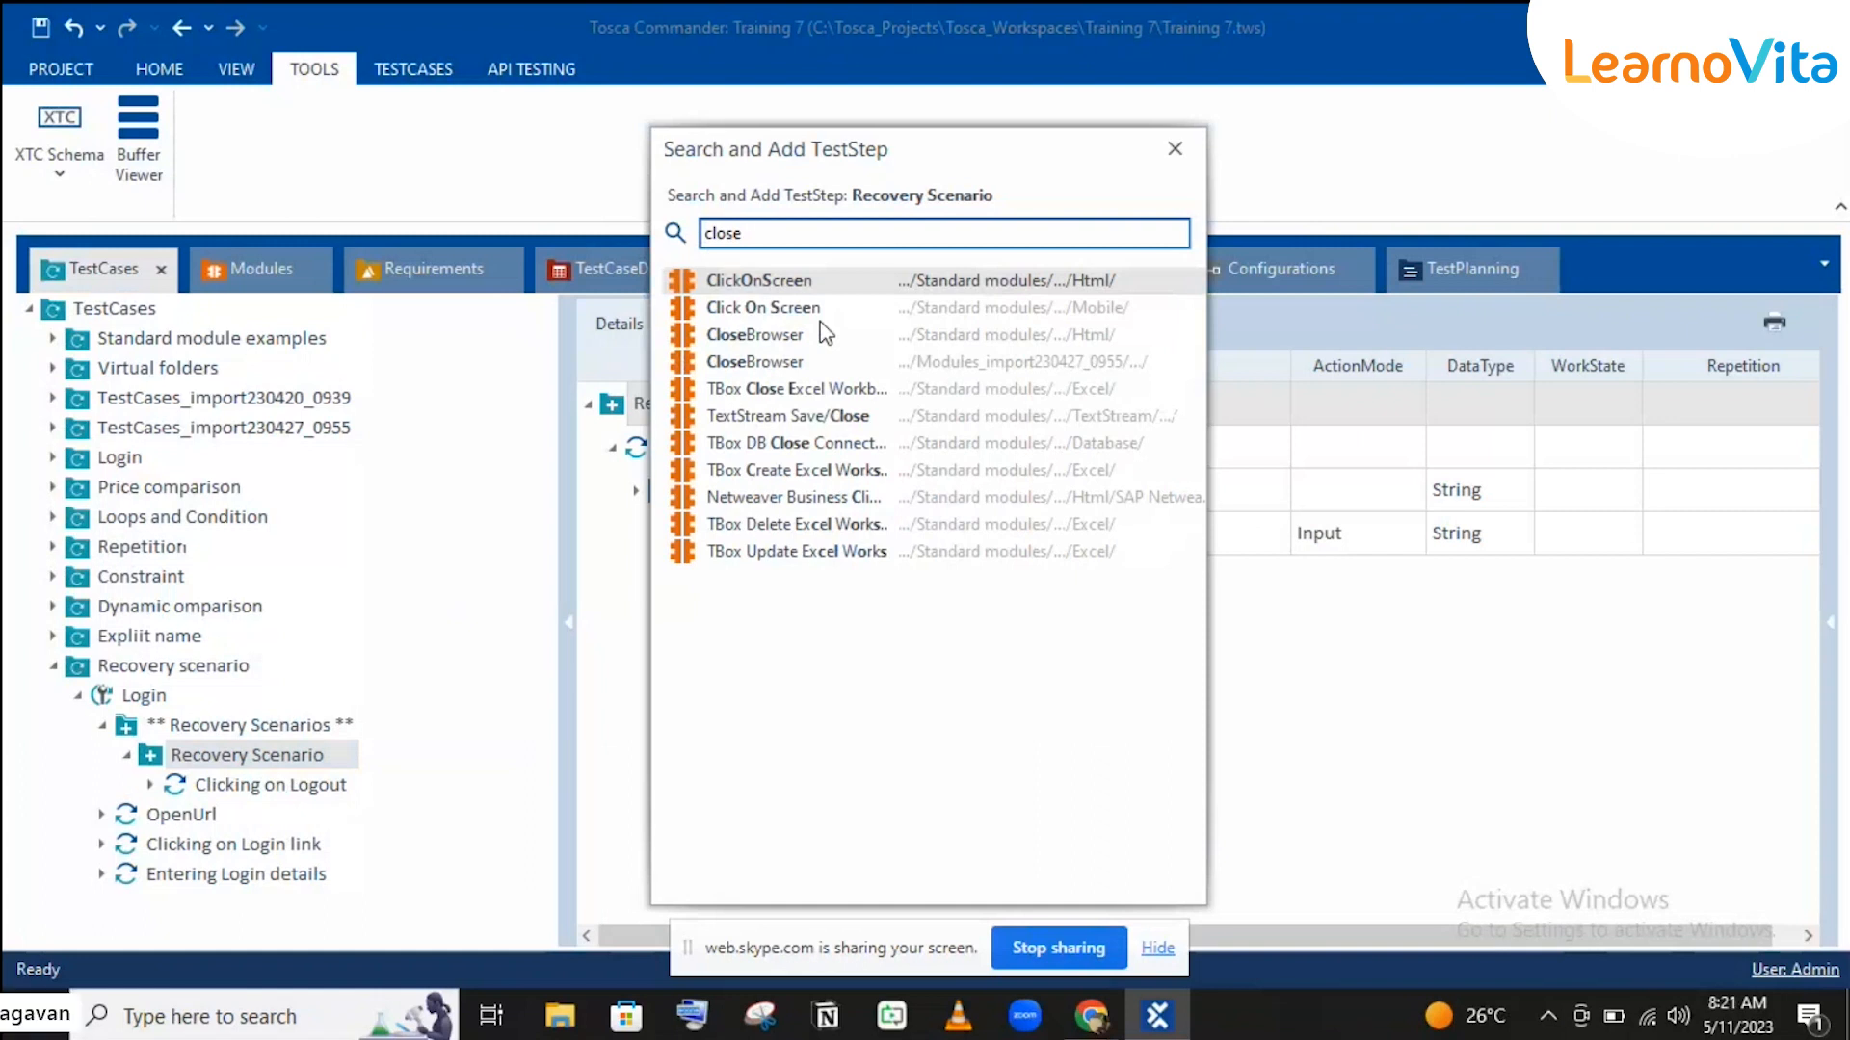
pyautogui.click(817, 333)
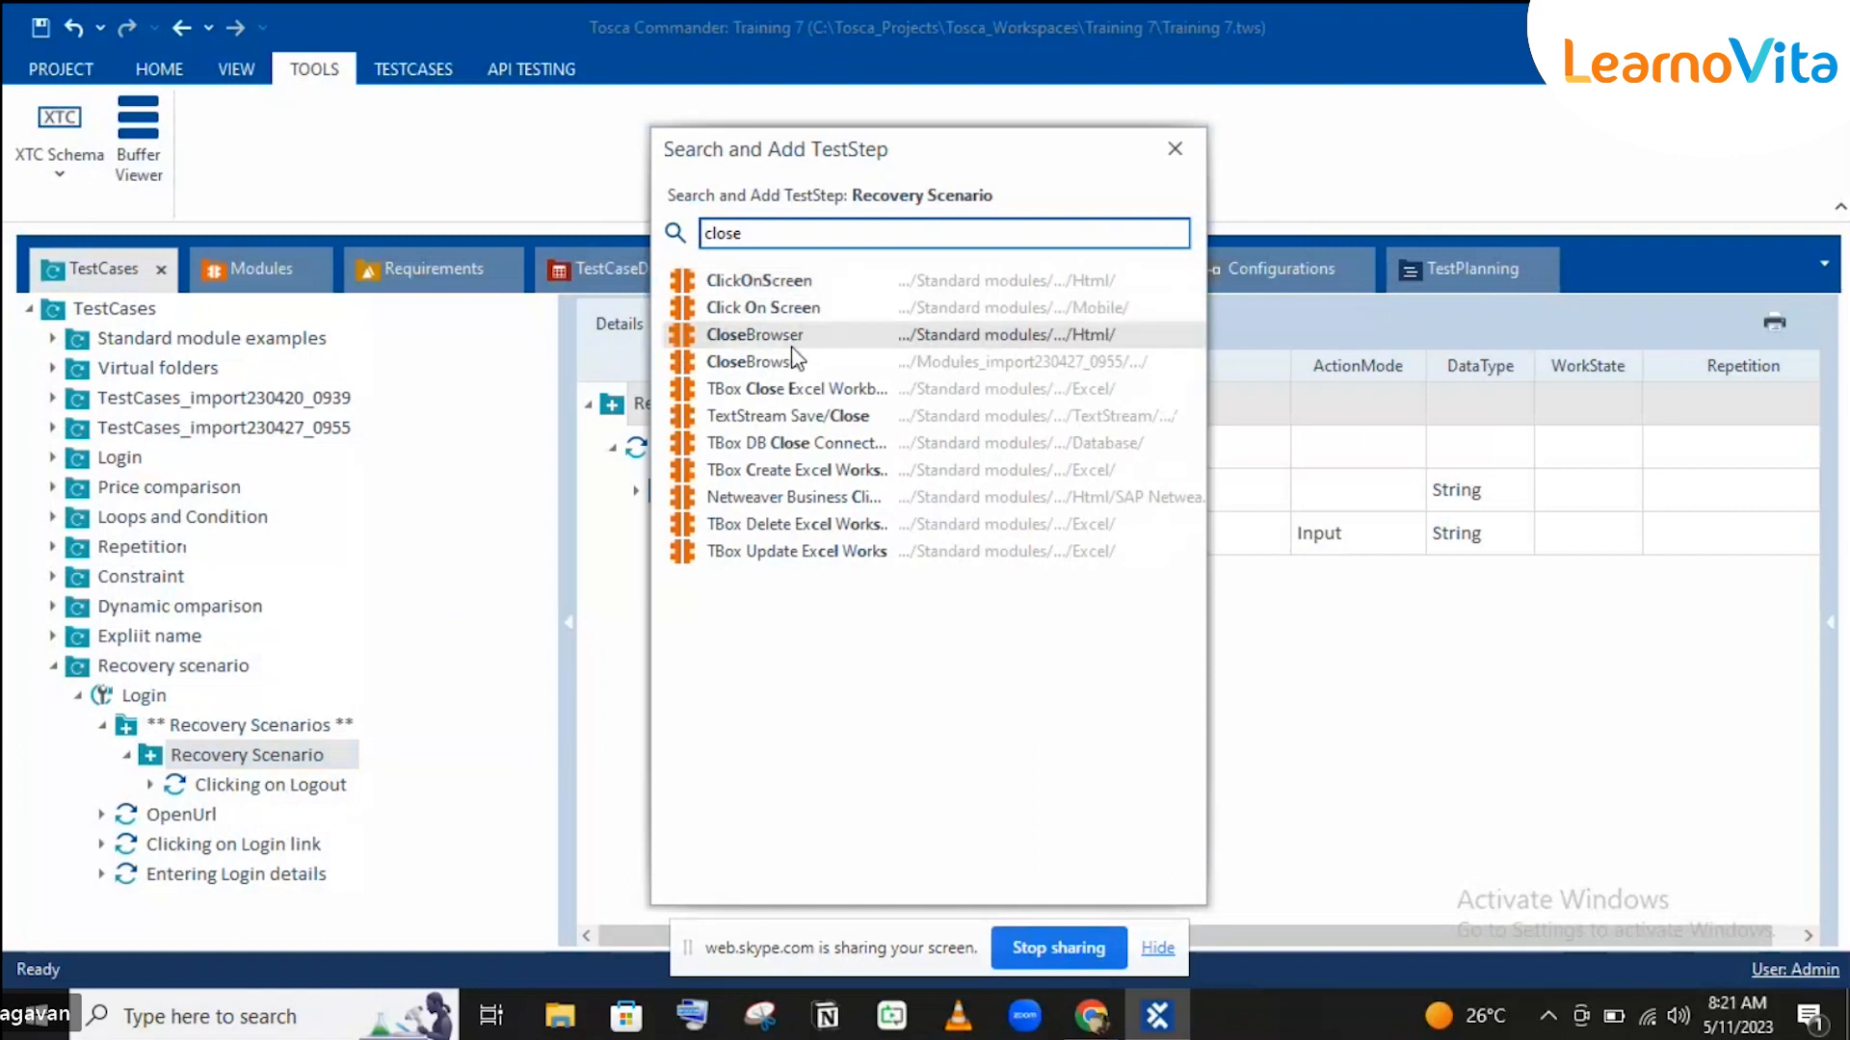
pyautogui.doubleClick(791, 343)
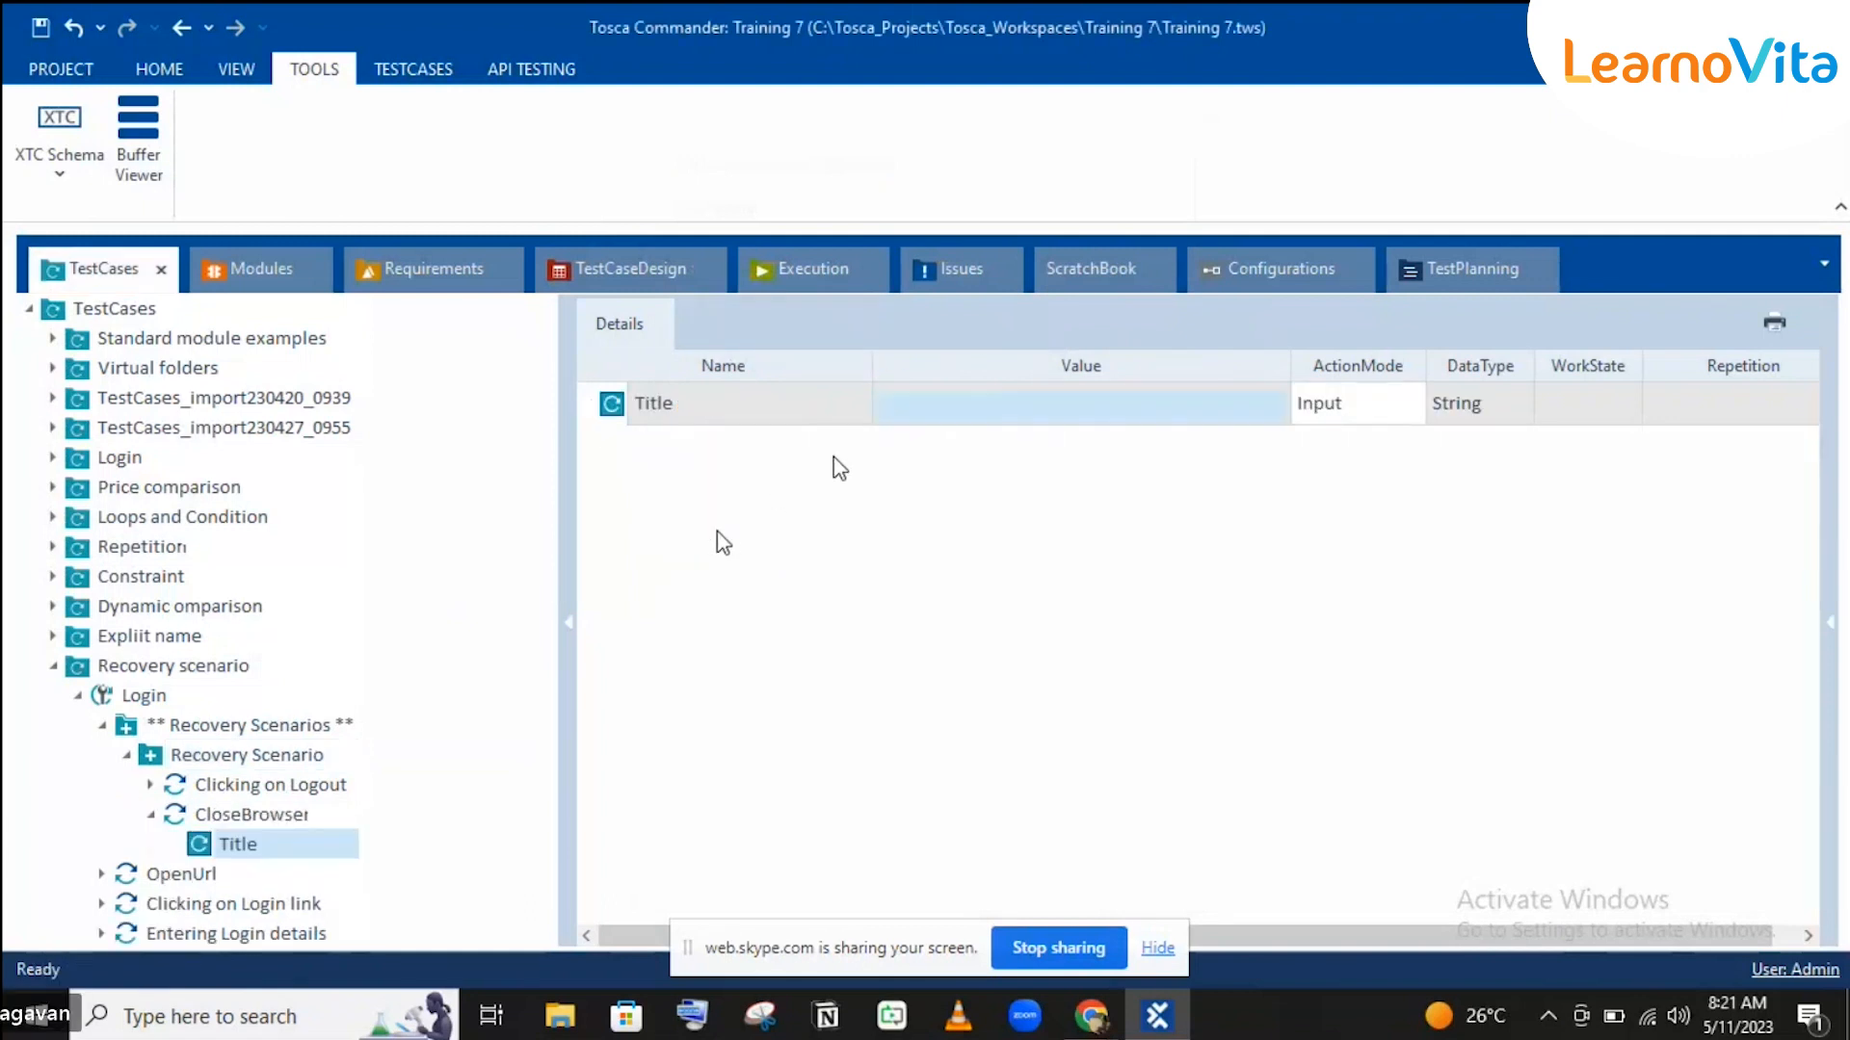
# Step: Set the Title value of the CloseBrowser step to Demo* and collapse the step in the tree
pyautogui.click(968, 421)
pyautogui.click(968, 421)
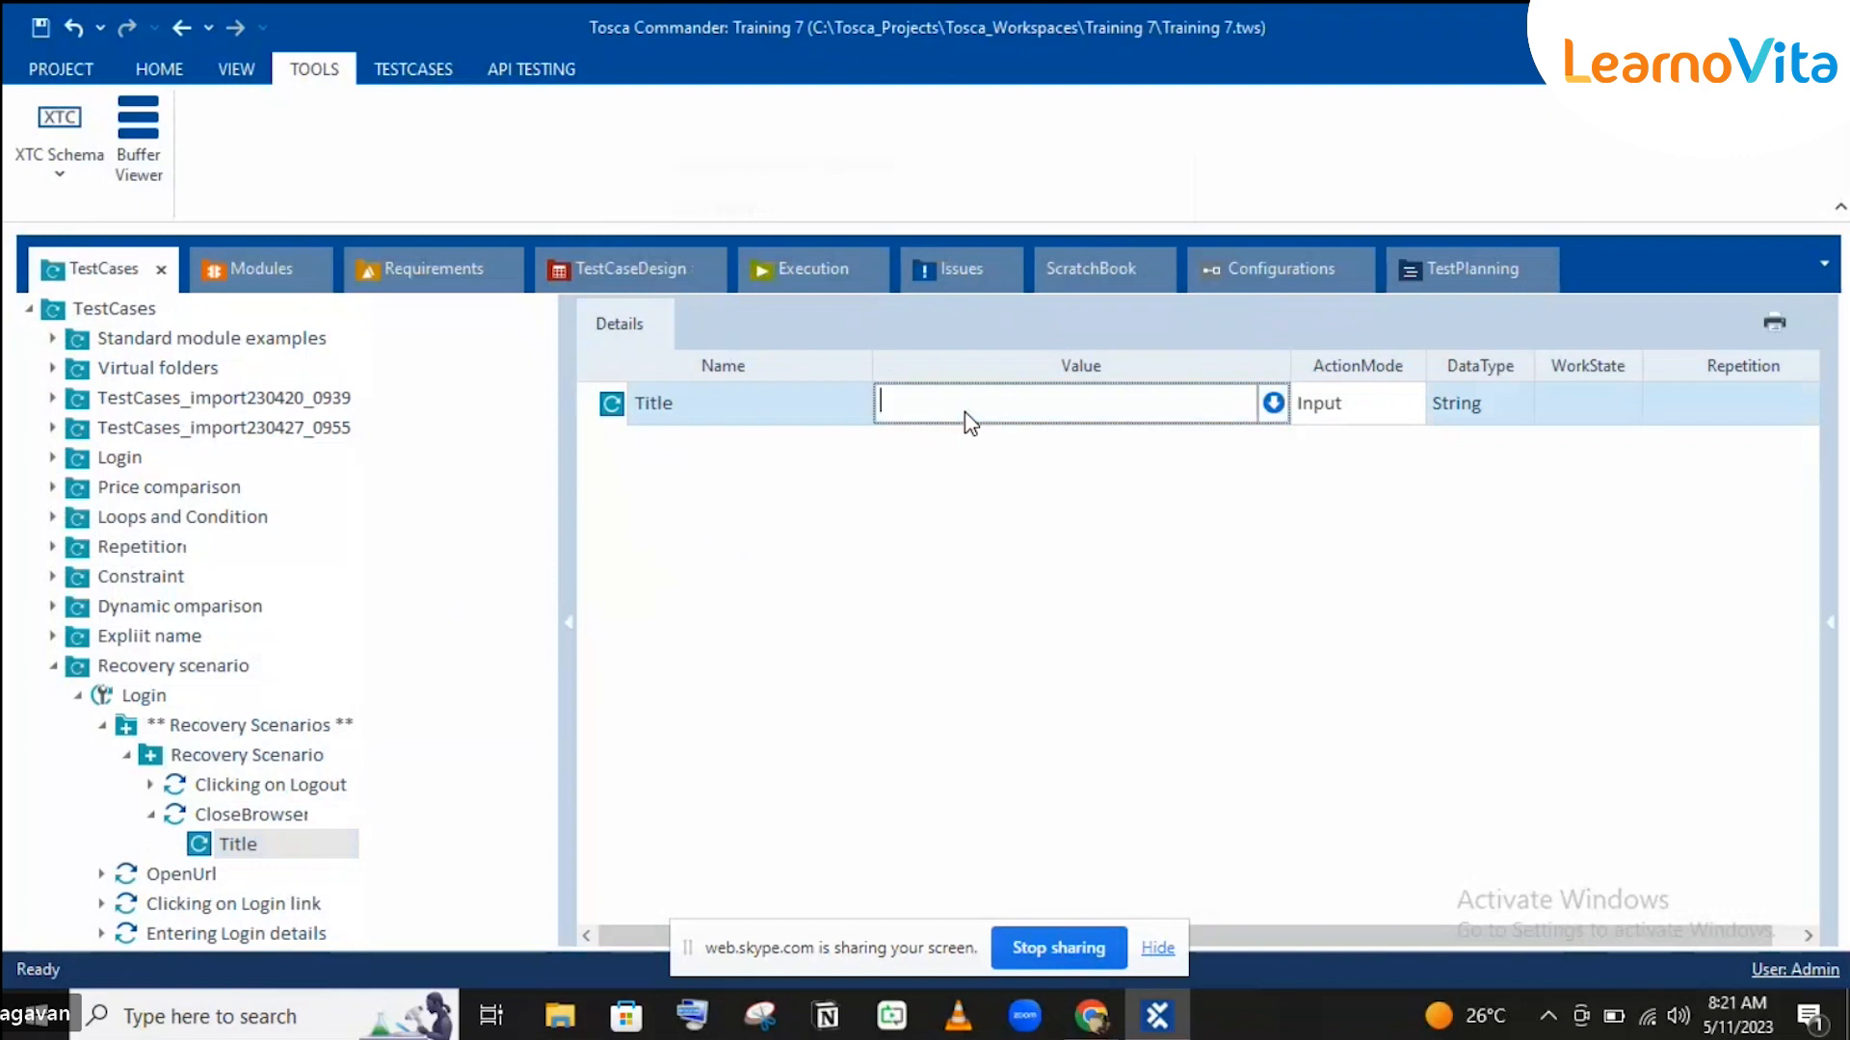
pyautogui.write('Dem')
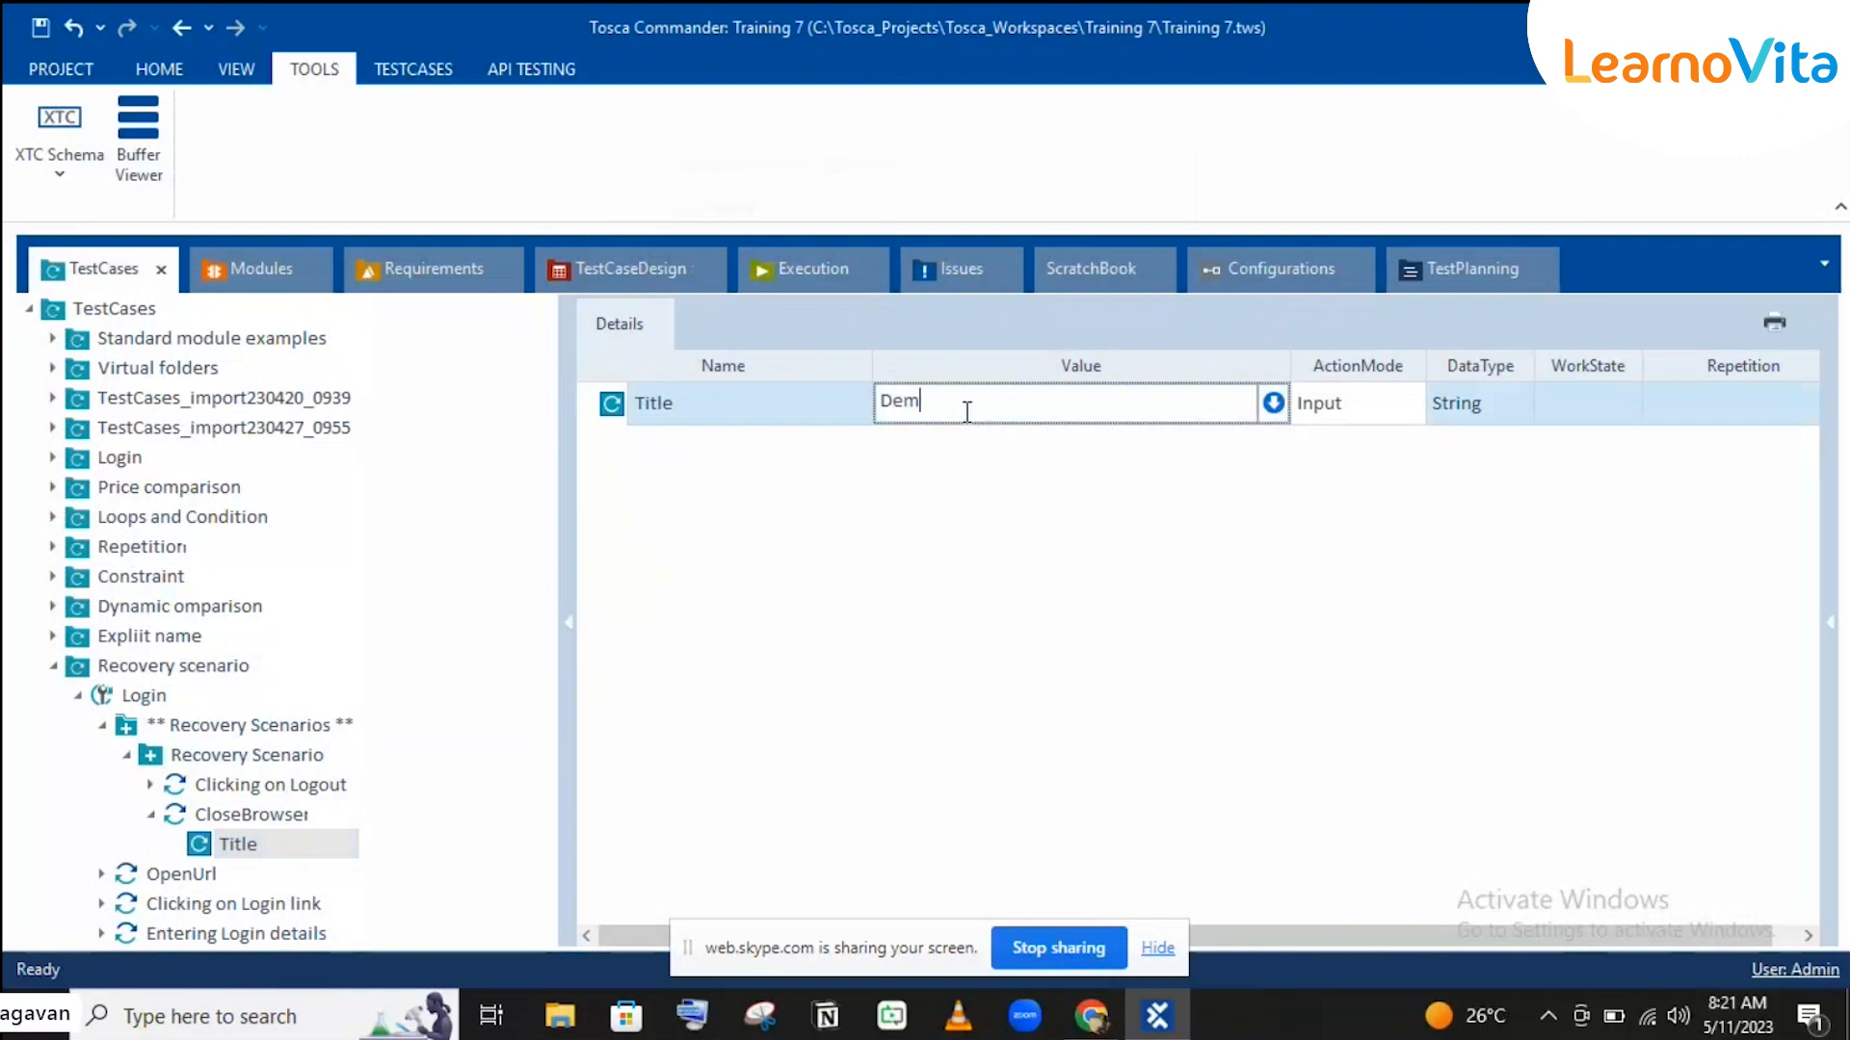
pyautogui.write('o*')
pyautogui.click(860, 479)
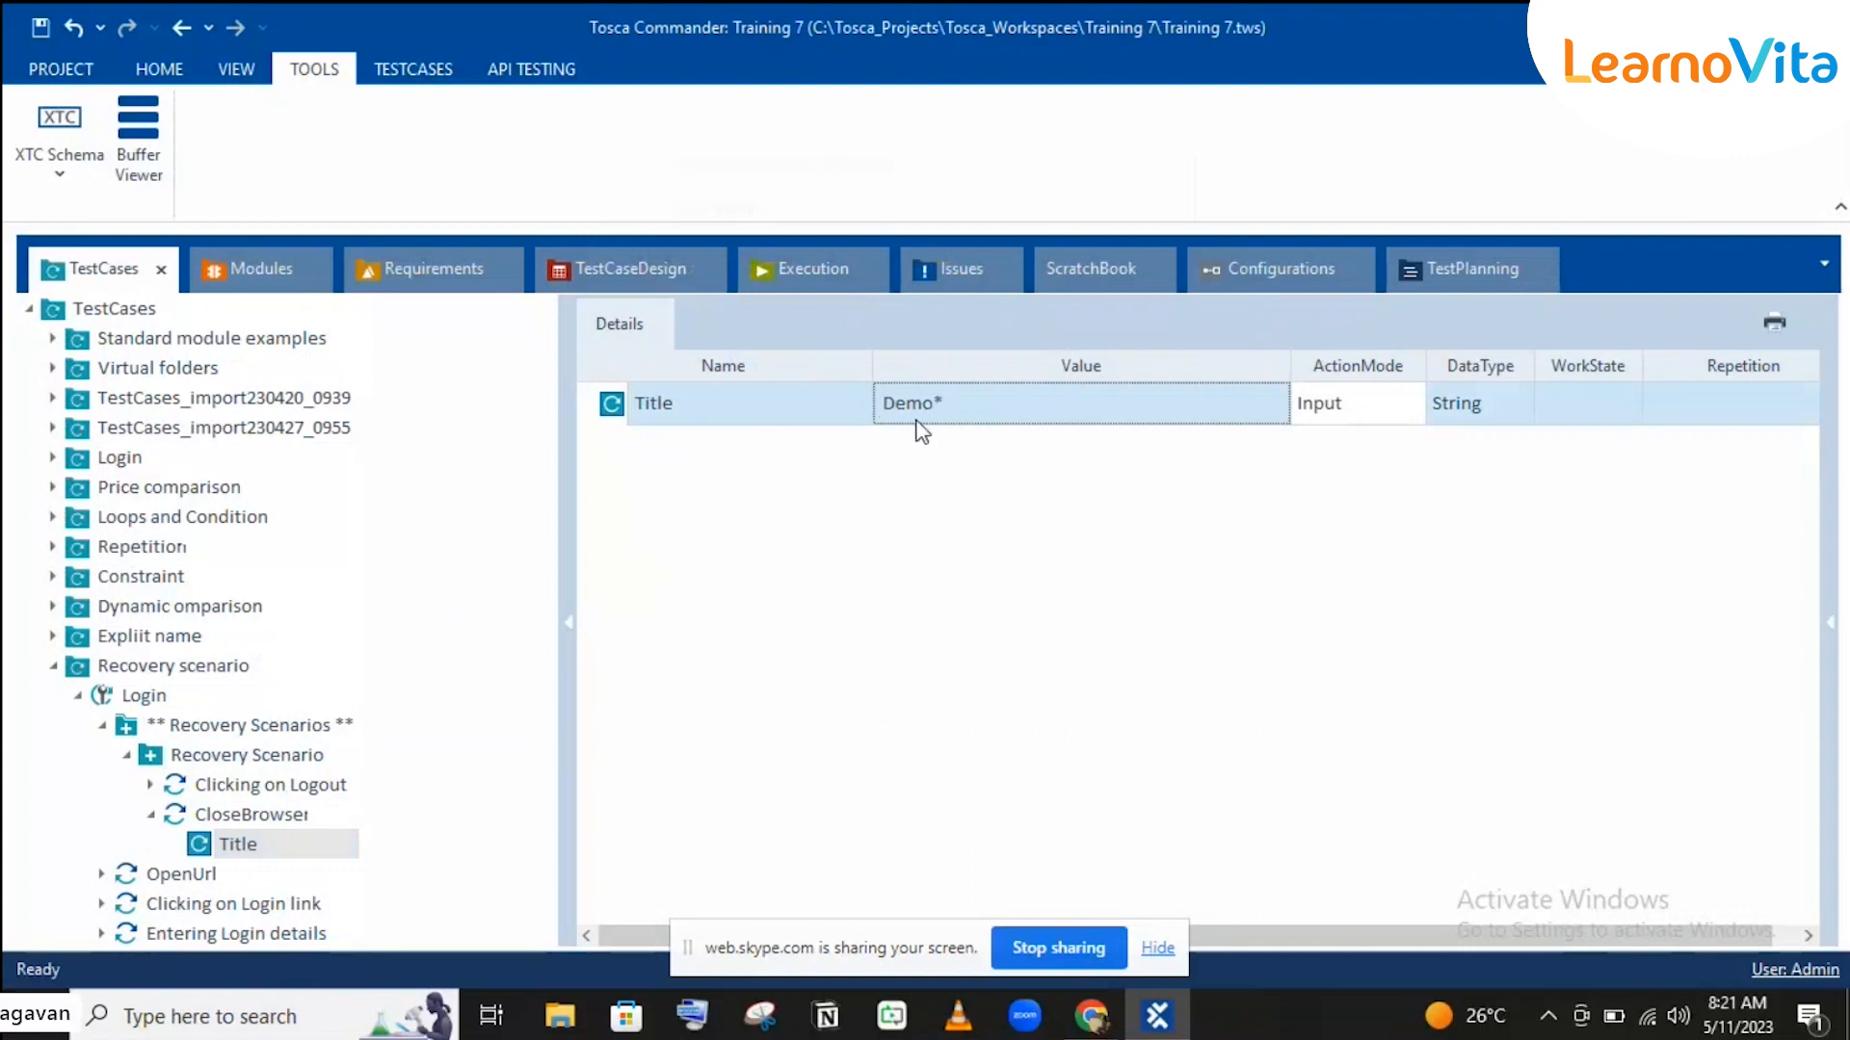
pyautogui.click(150, 815)
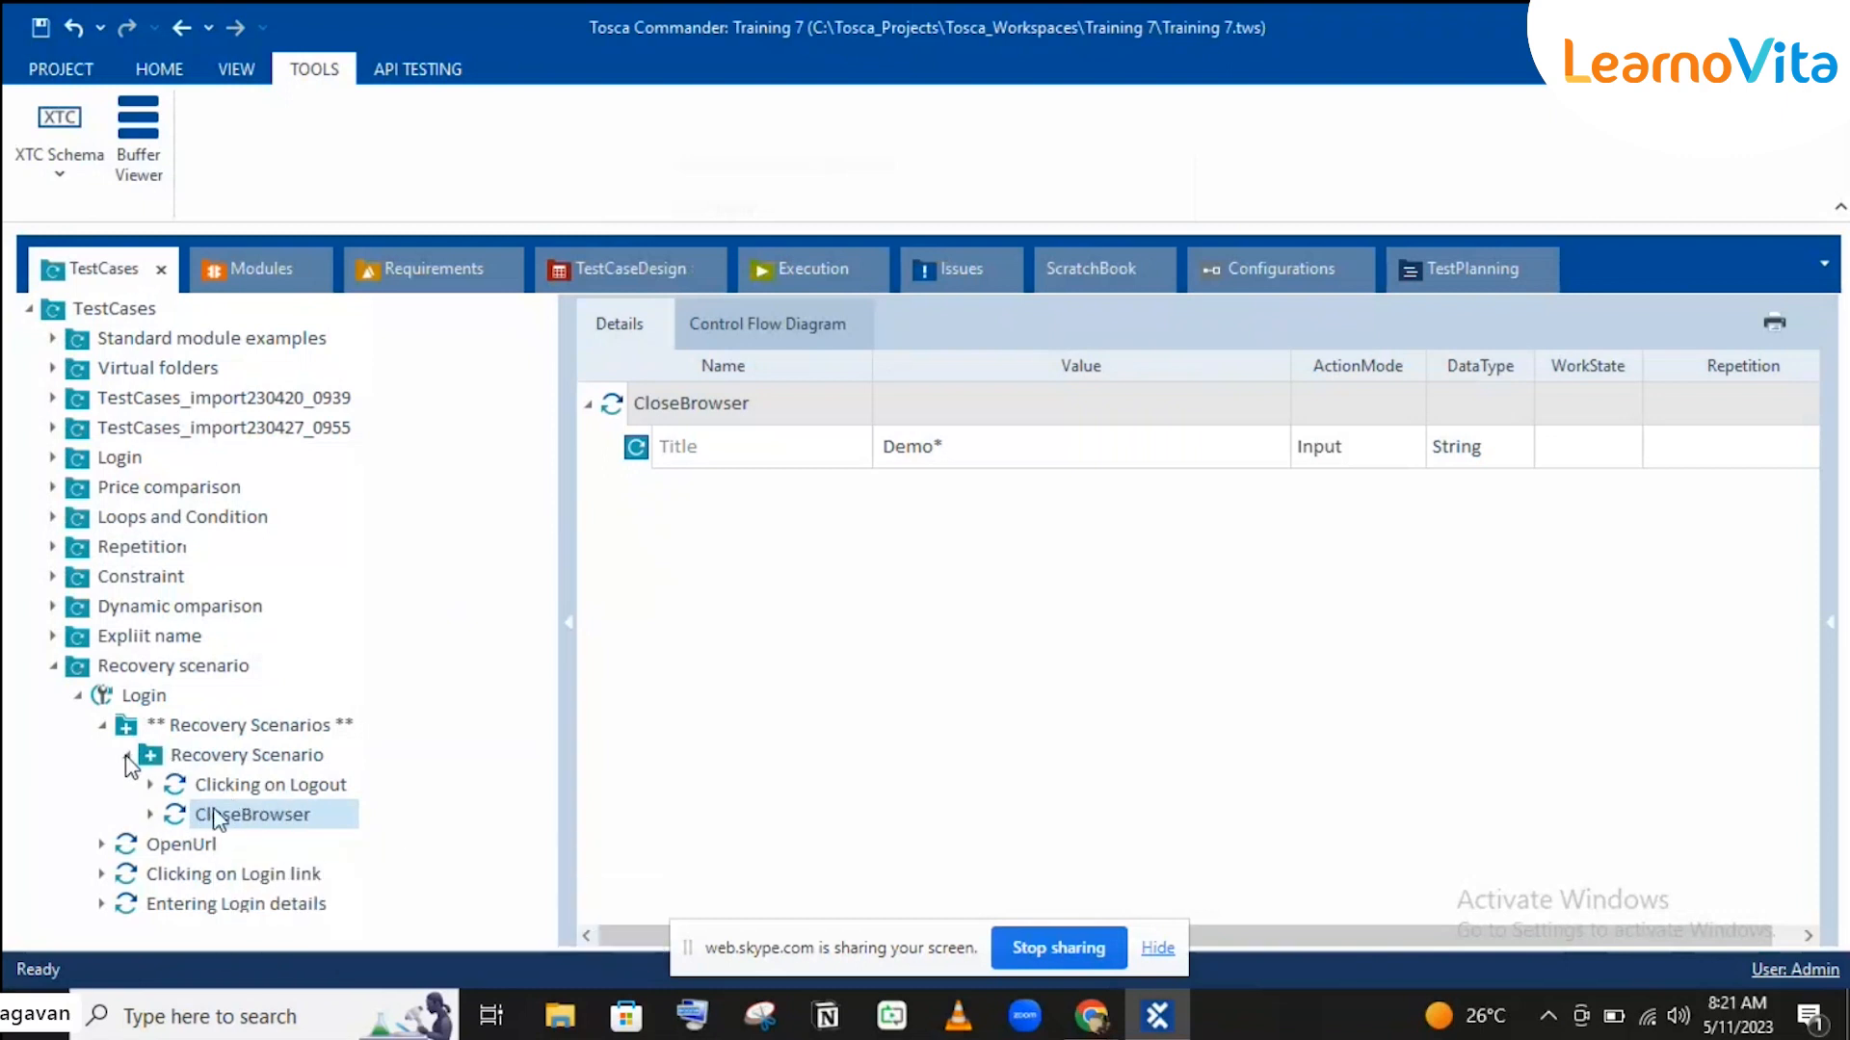
# Step: Display the object properties and create a second recovery scenario in the Login test case's Recovery Scenarios collection
pyautogui.click(1824, 641)
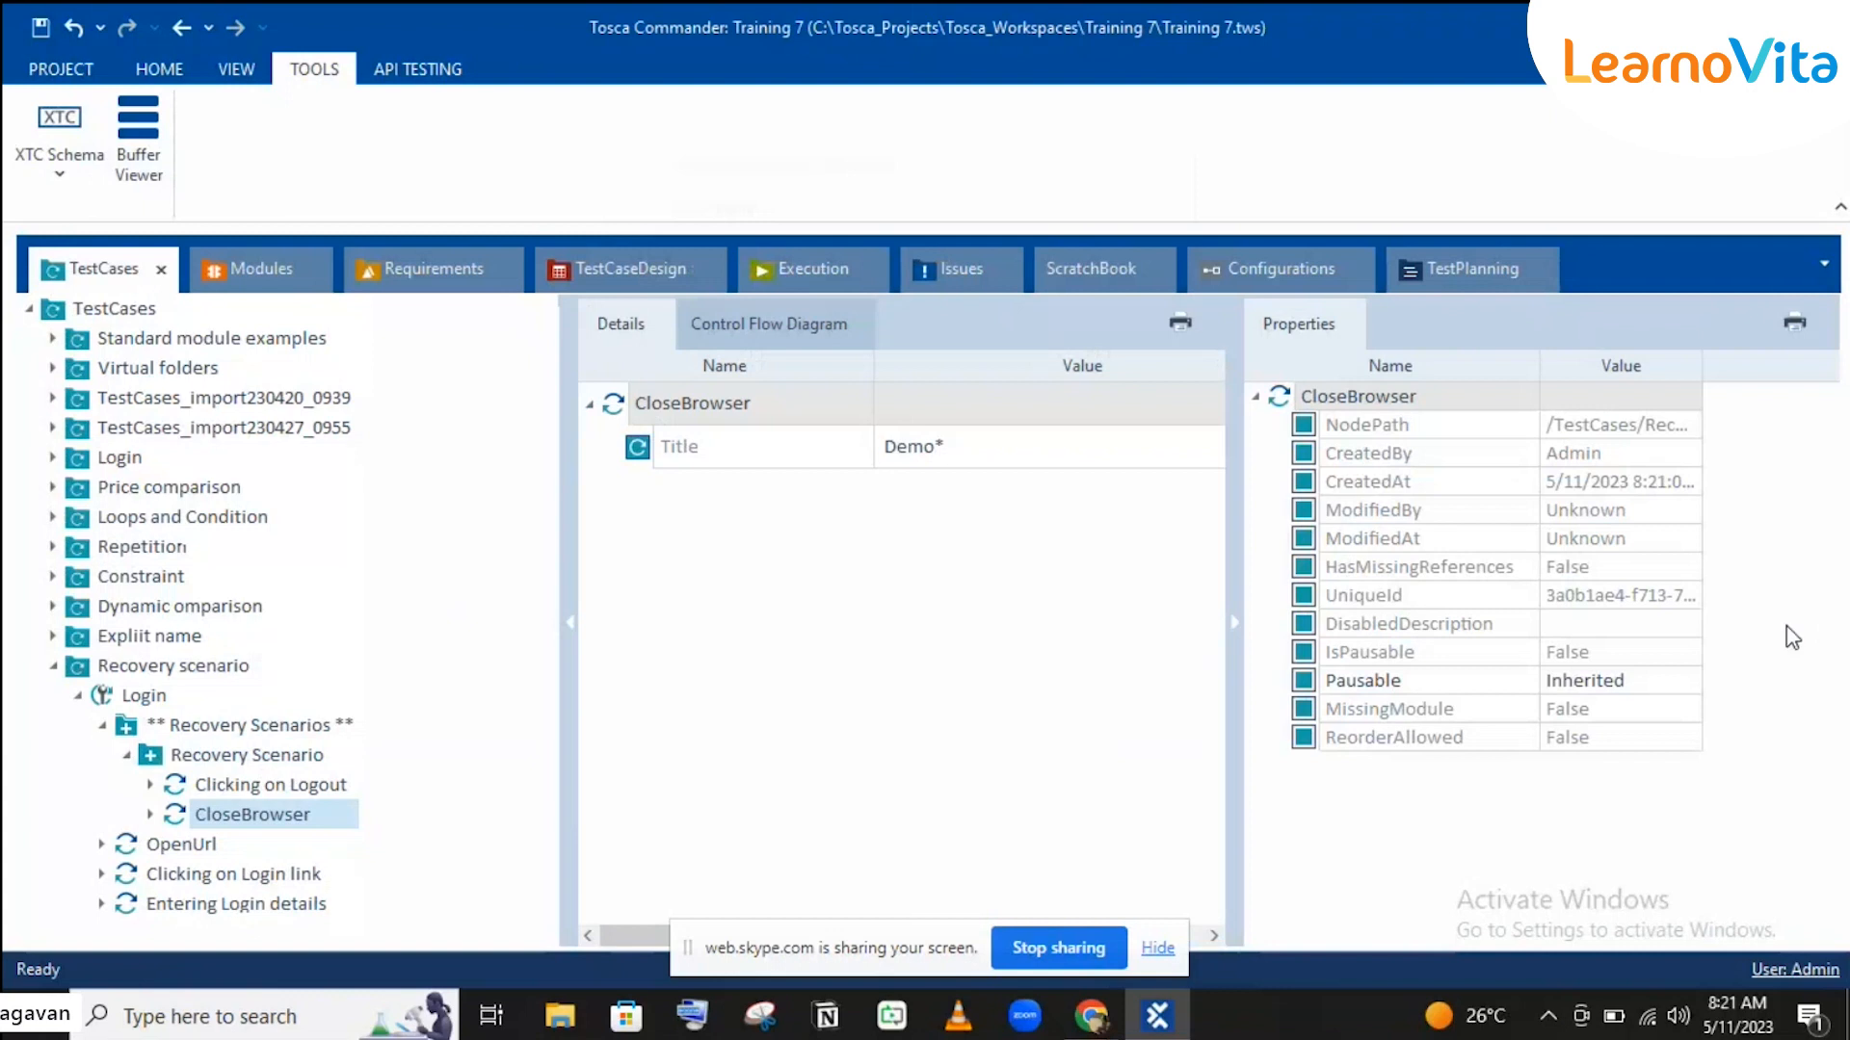
pyautogui.click(289, 756)
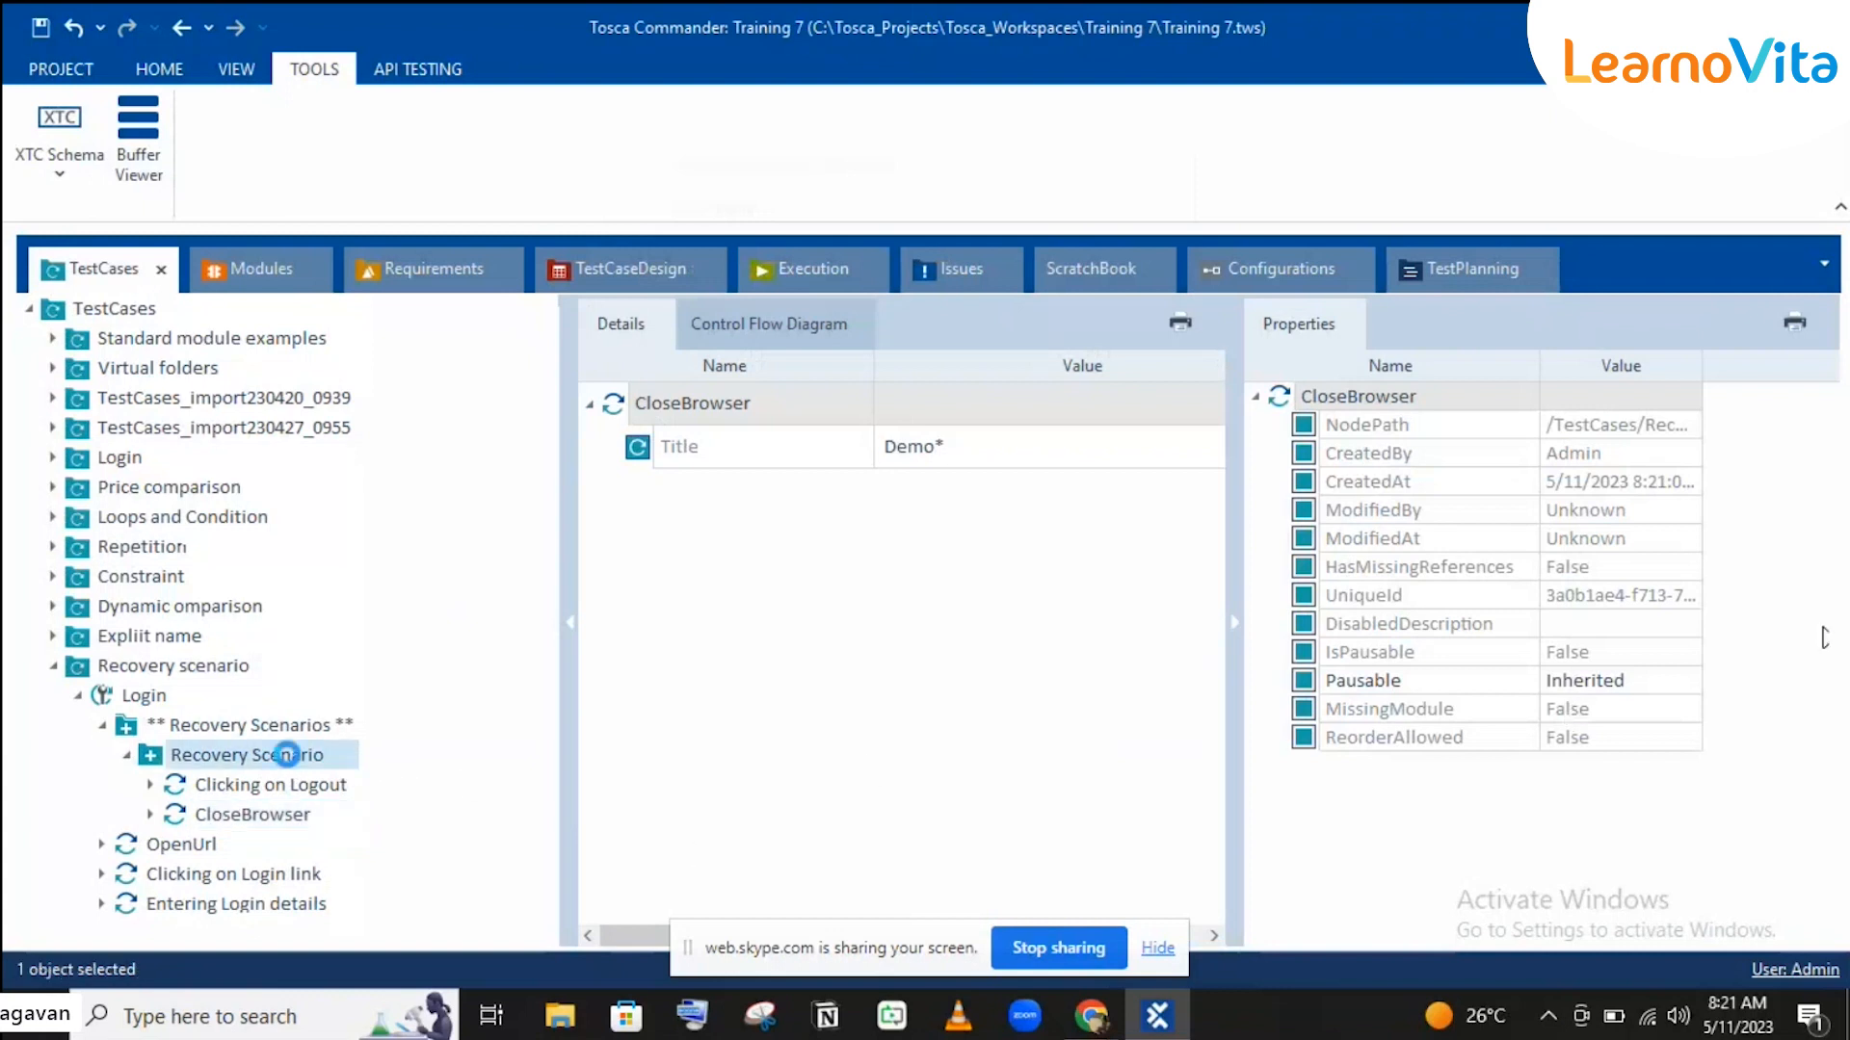
pyautogui.click(293, 728)
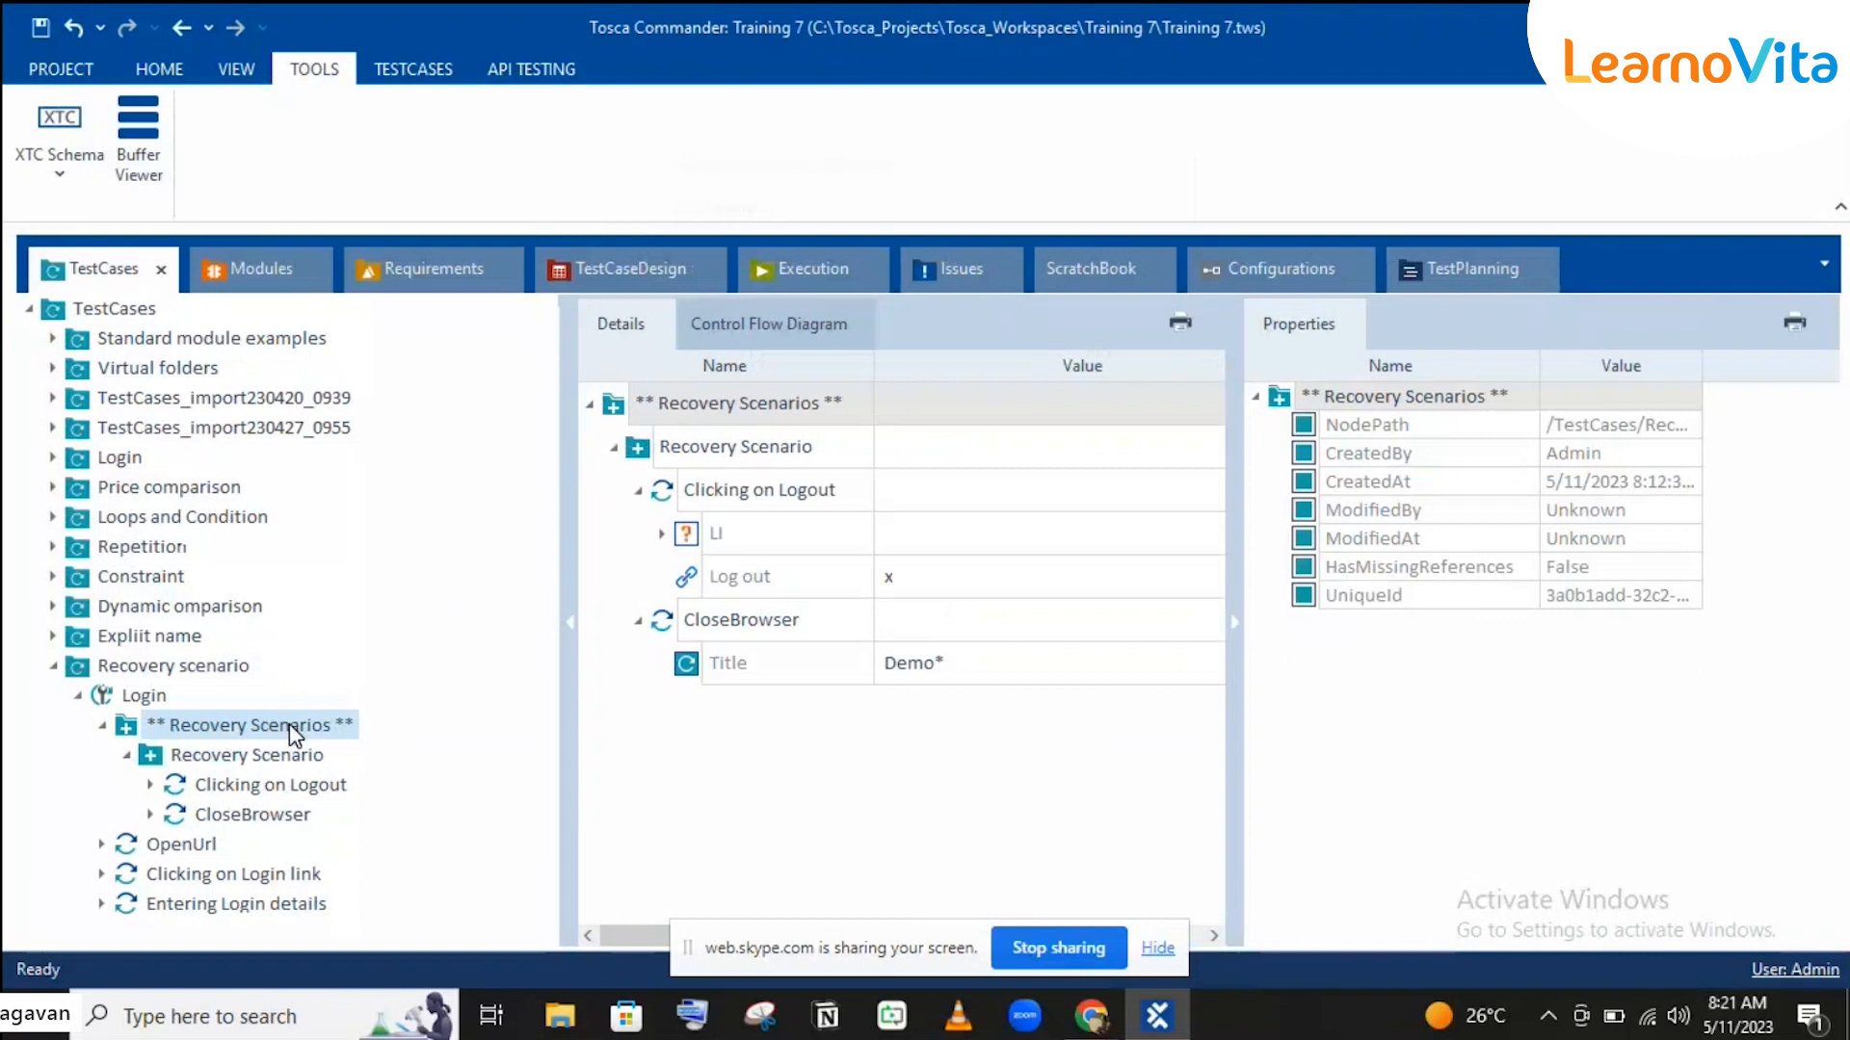
pyautogui.rightClick(289, 724)
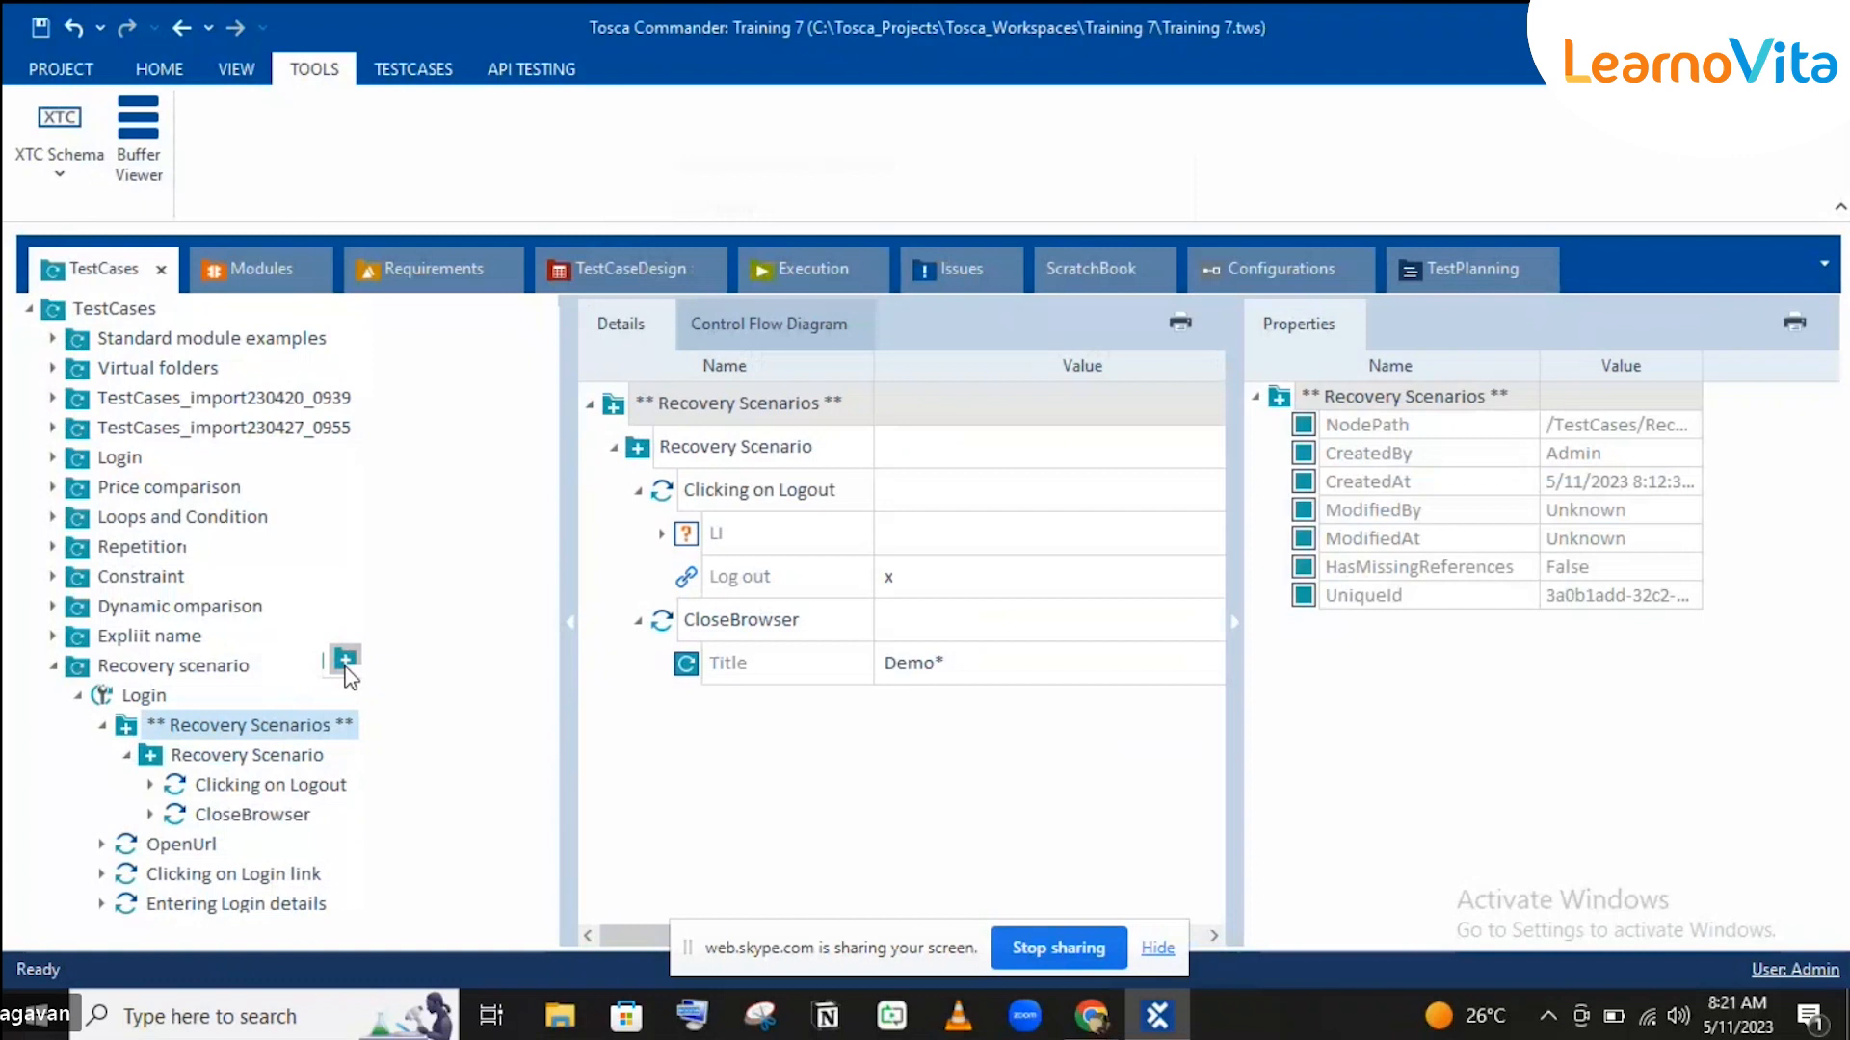
pyautogui.click(345, 661)
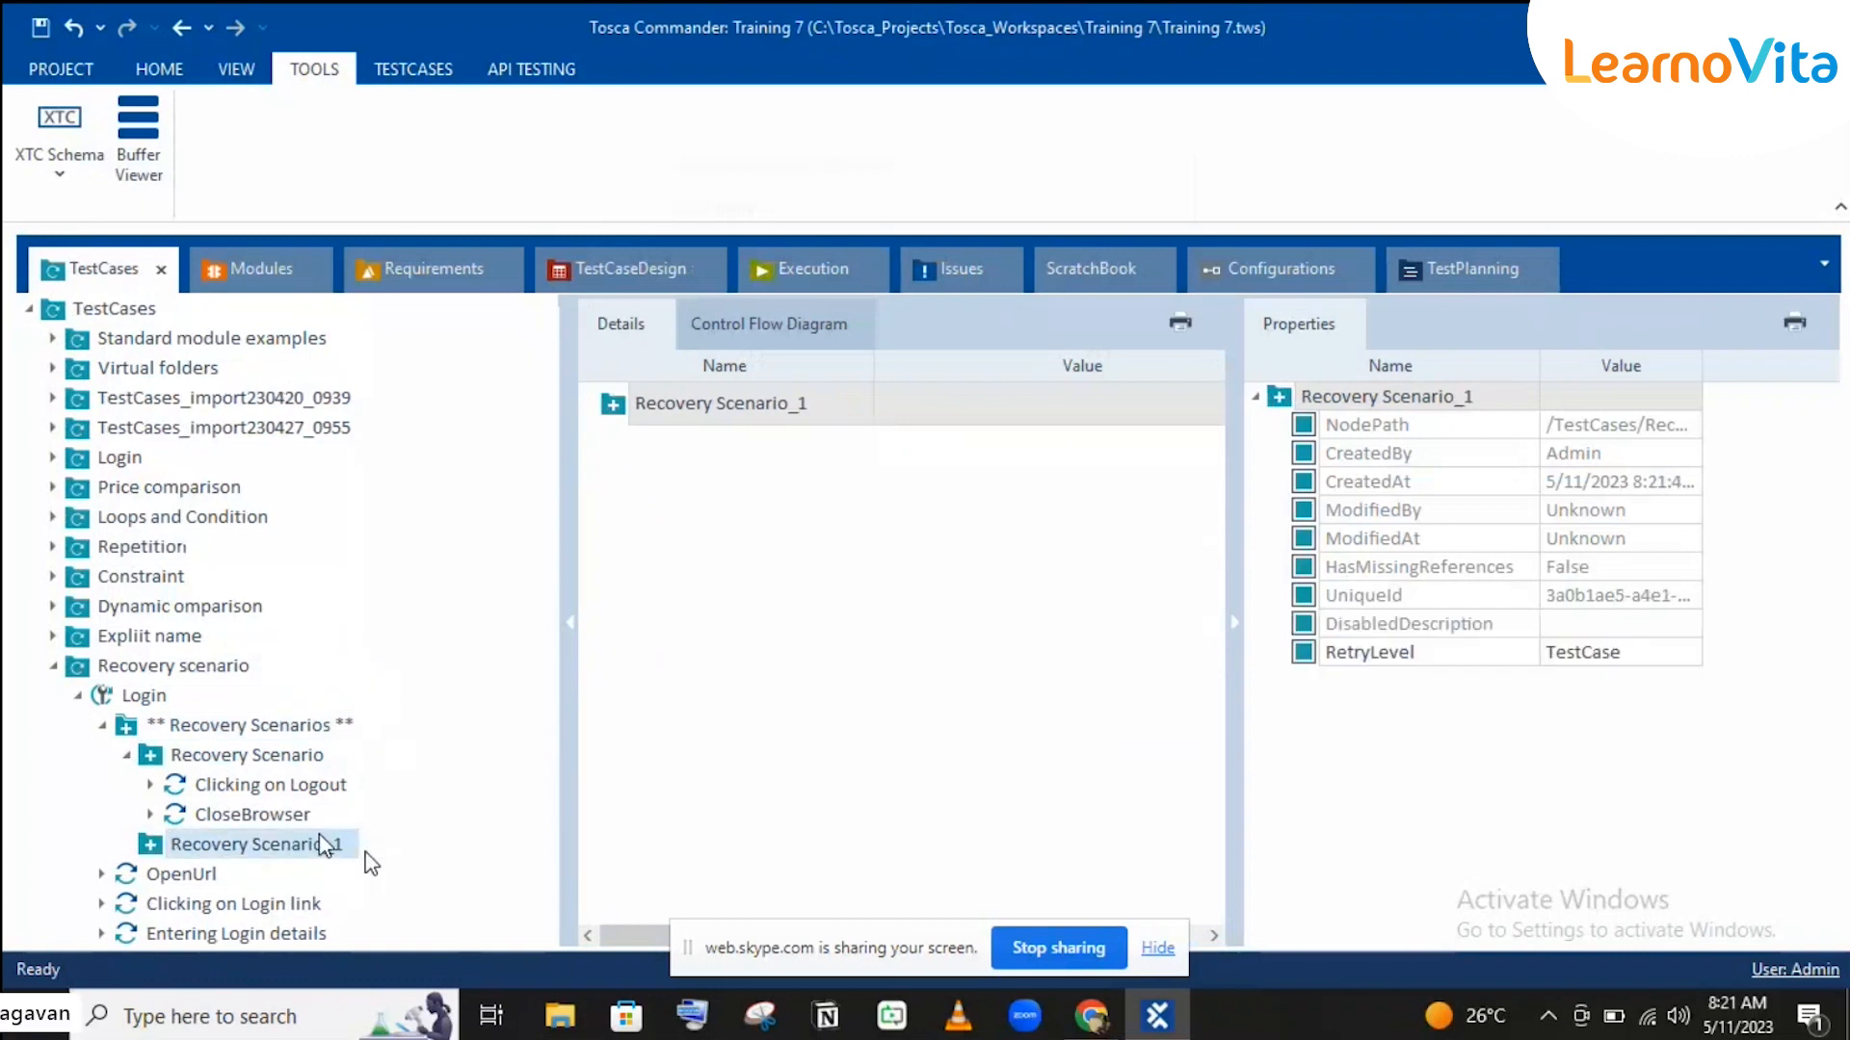
# Step: Copy the CloseBrowser step from the first Recovery Scenario into Recovery Scenario_1 and collapse the scenarios in the tree
pyautogui.click(301, 818)
pyautogui.hotkey('ctrl', 'c')
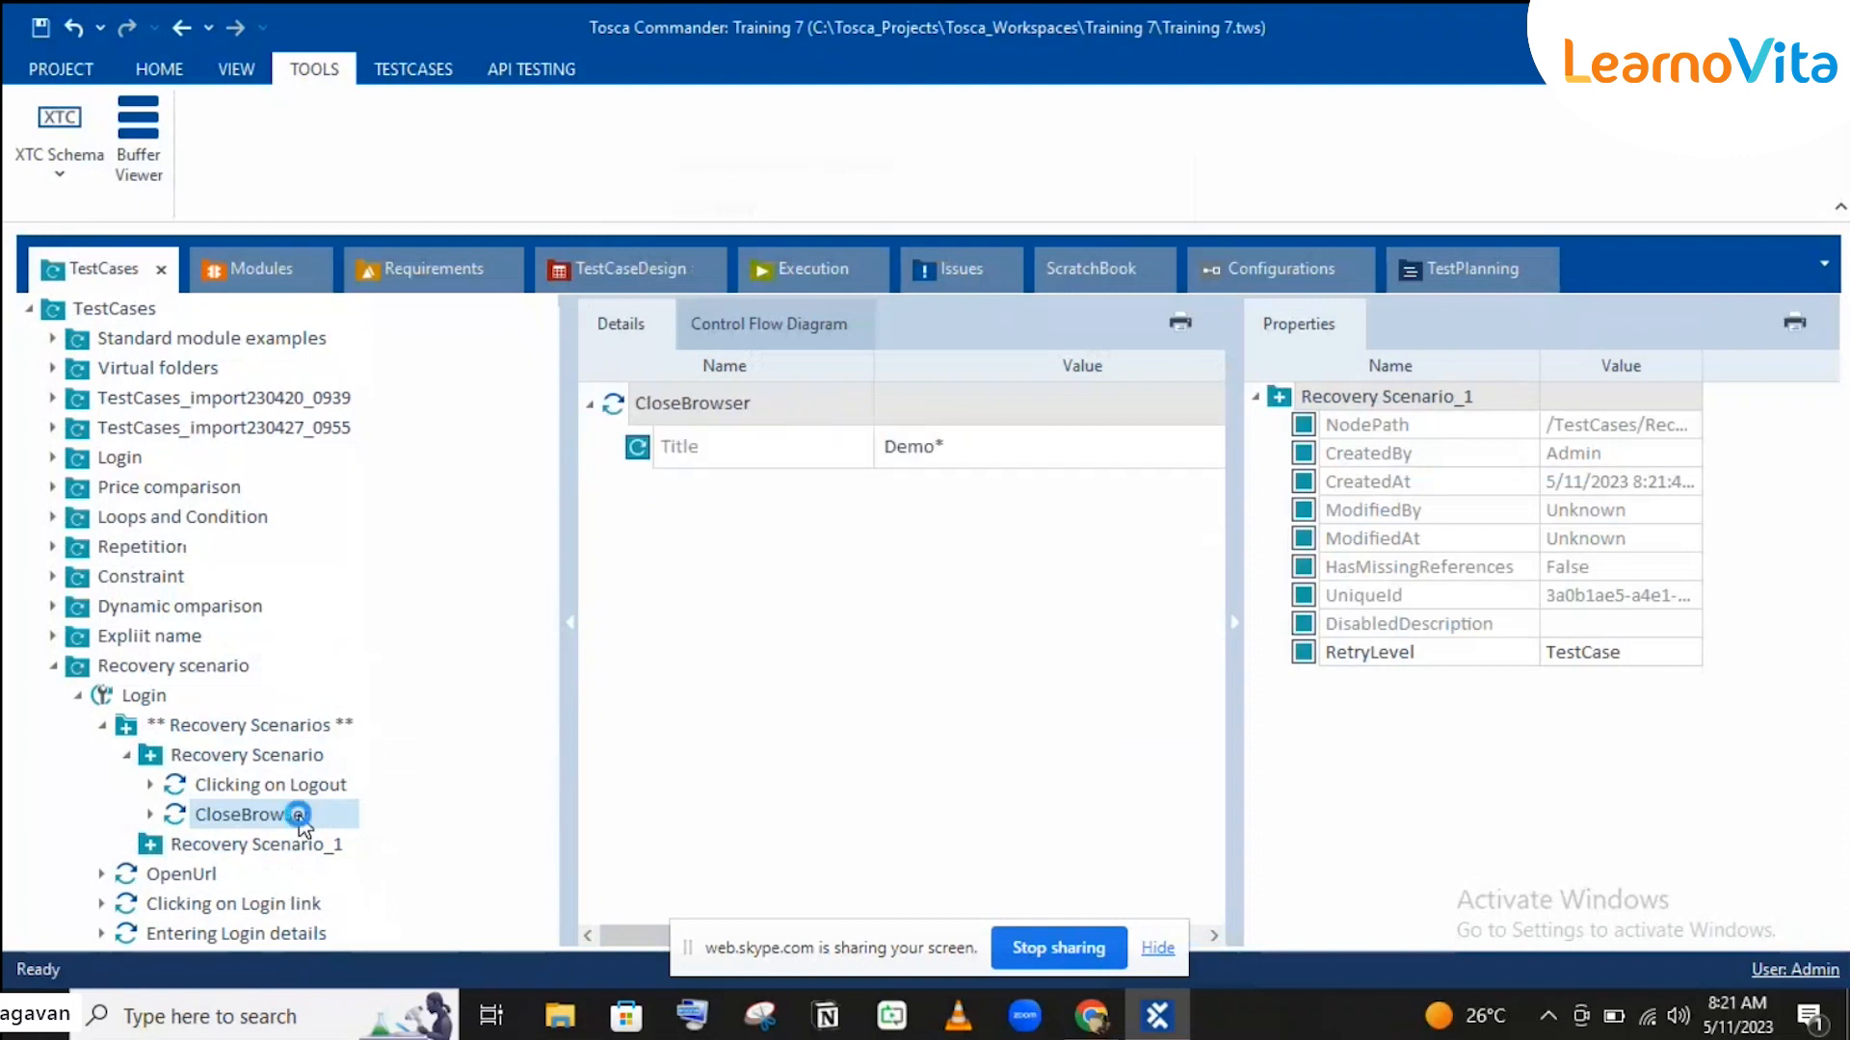
pyautogui.click(277, 849)
pyautogui.hotkey('ctrl', 'v')
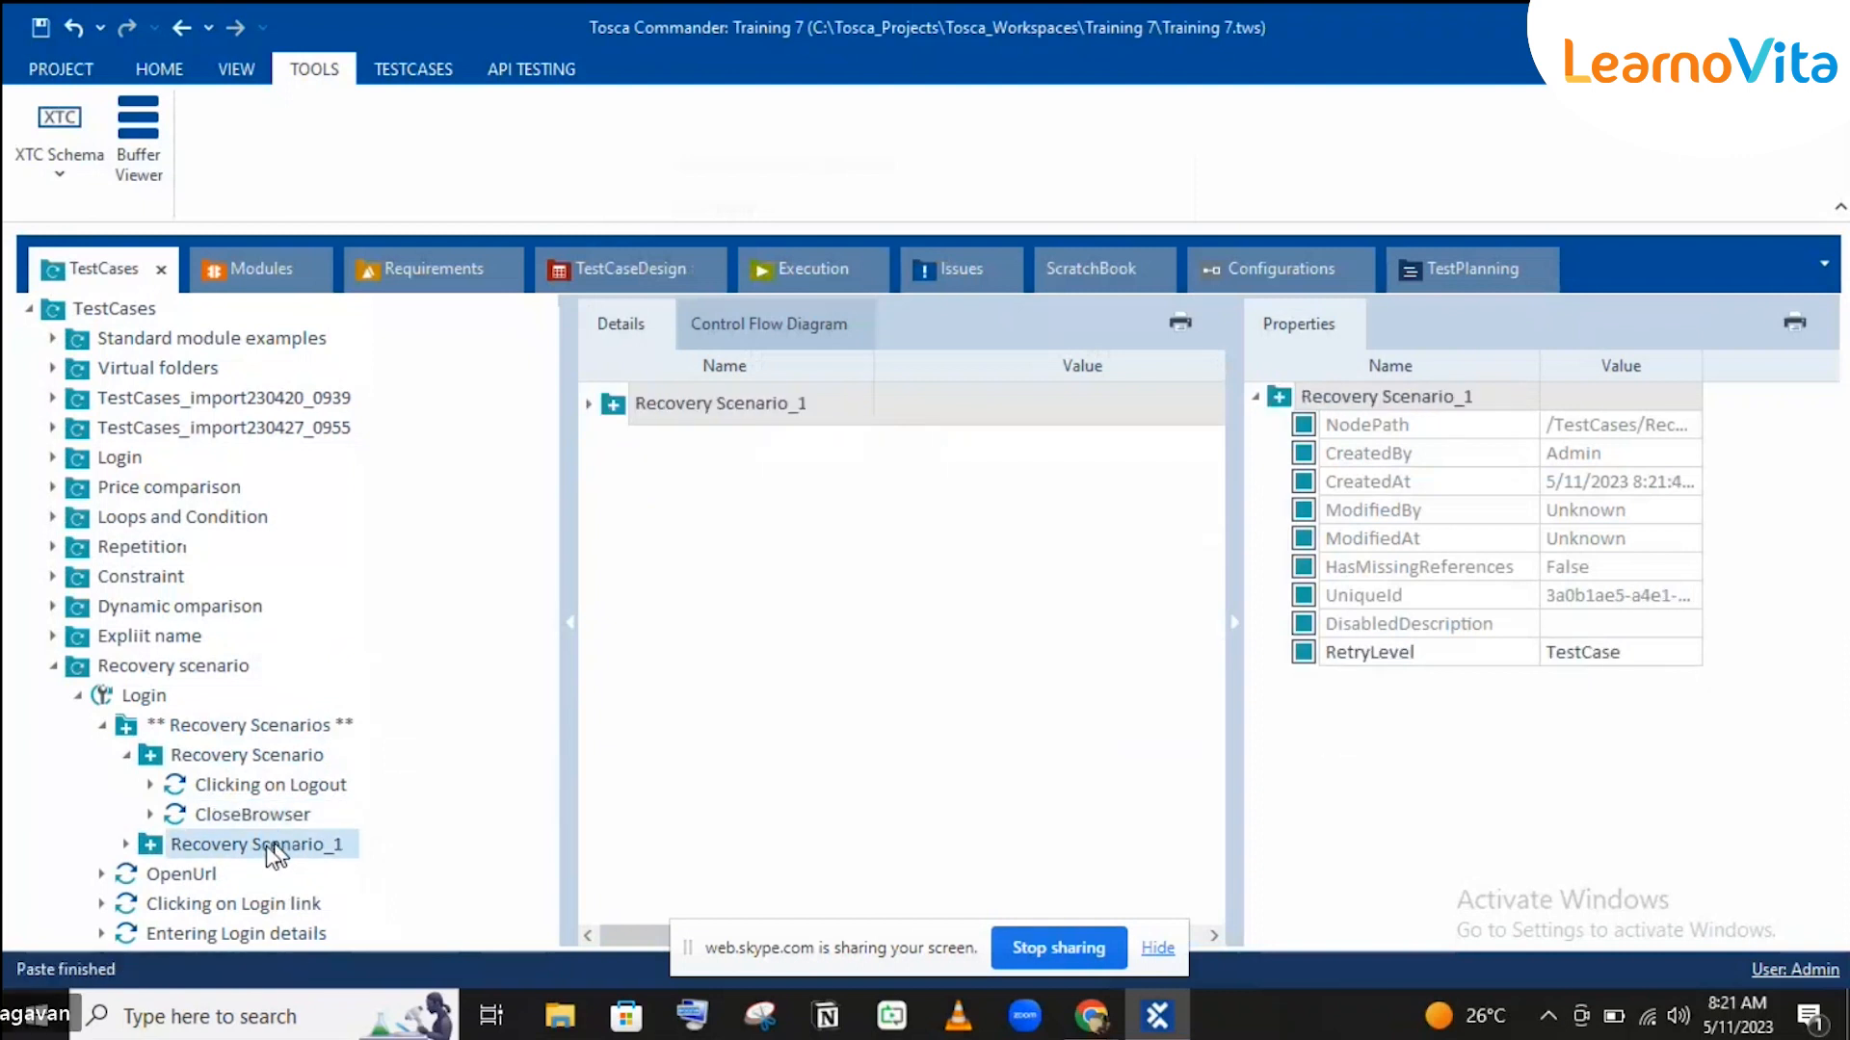
pyautogui.click(128, 848)
pyautogui.click(128, 847)
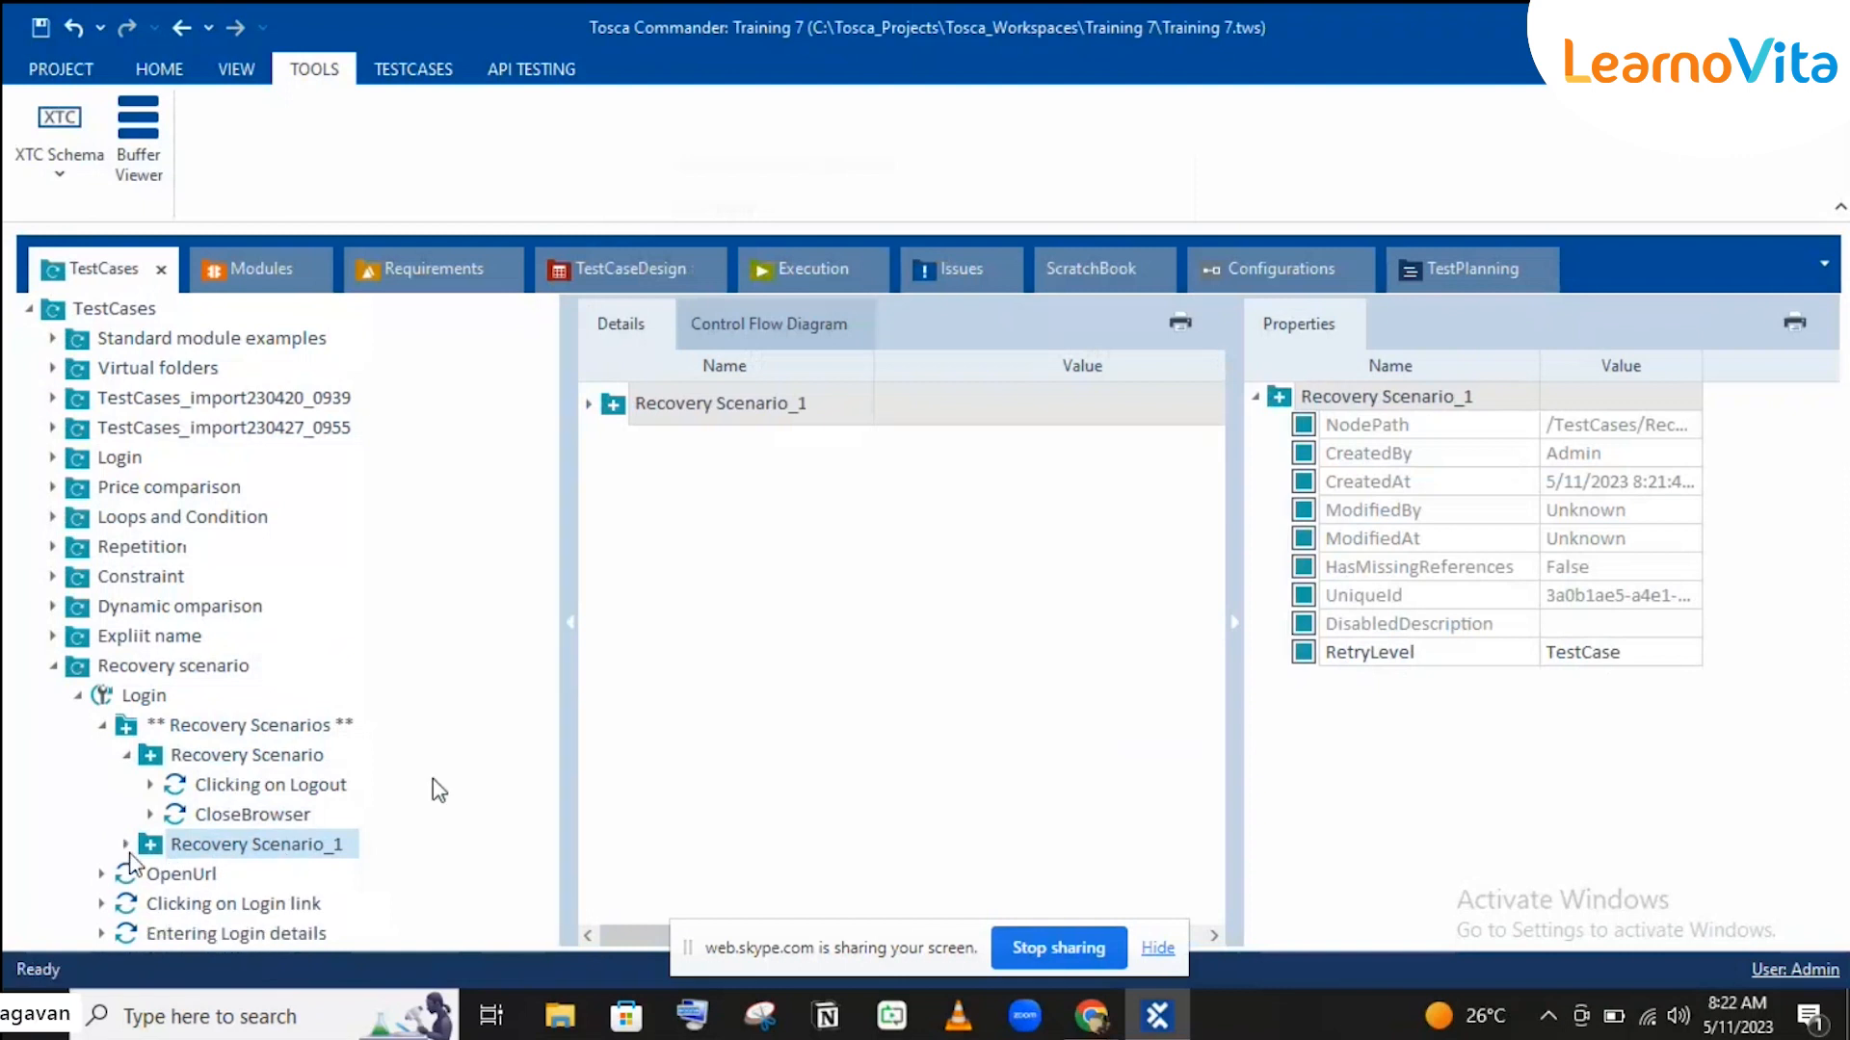
pyautogui.click(126, 756)
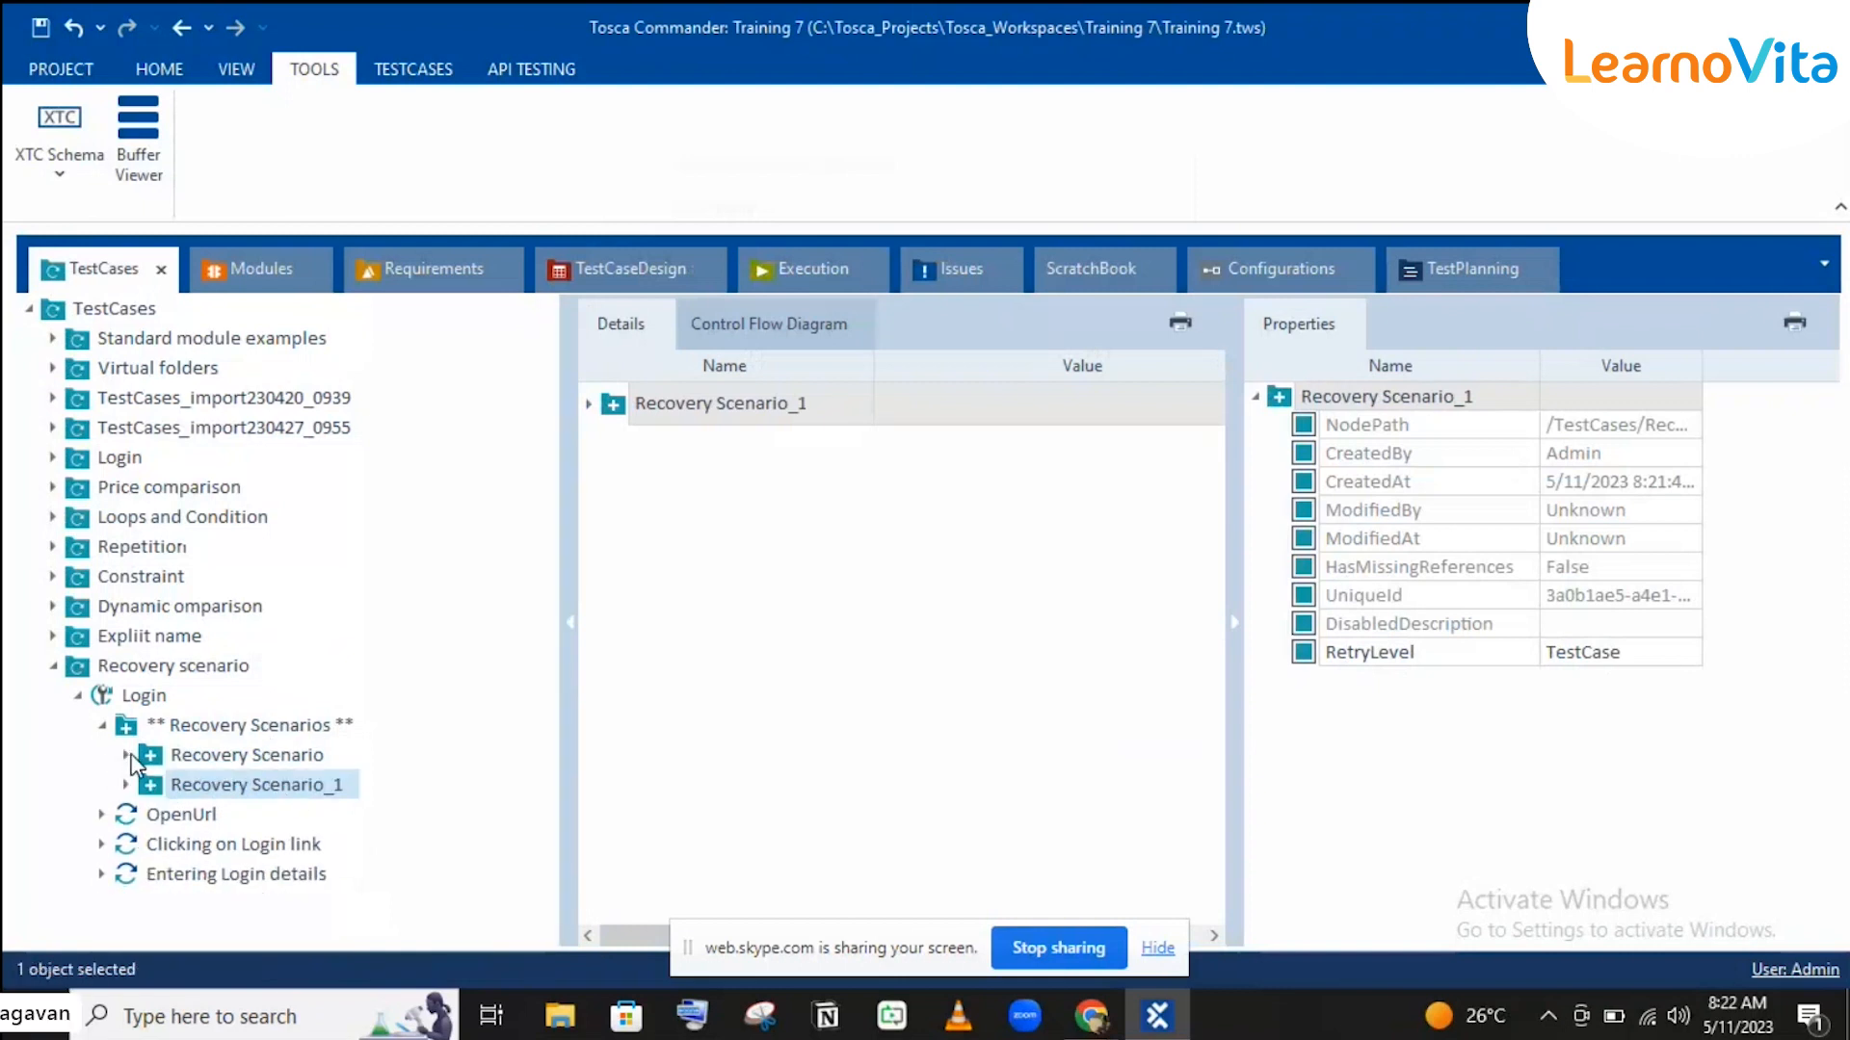
# Step: Set the RetryLevel of the first Recovery Scenario to TestStep and view the Clicking on Login link step
pyautogui.click(242, 747)
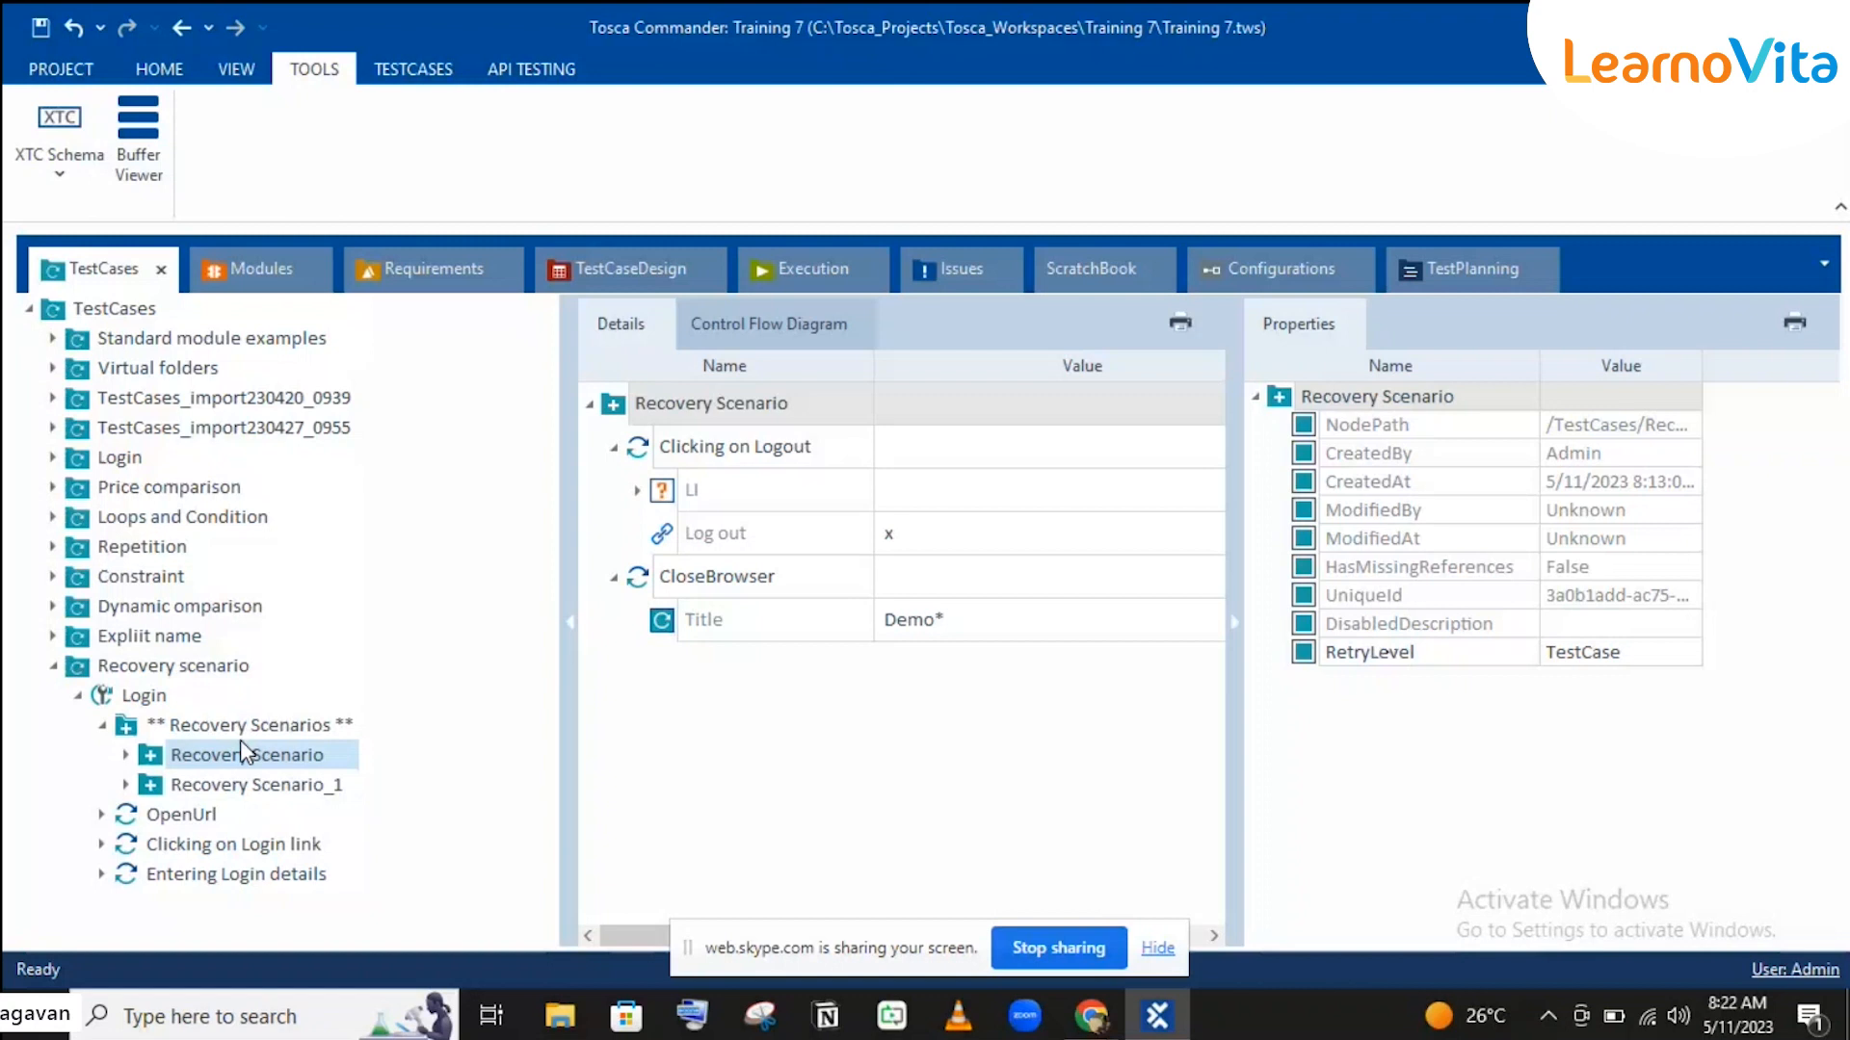
pyautogui.click(1662, 655)
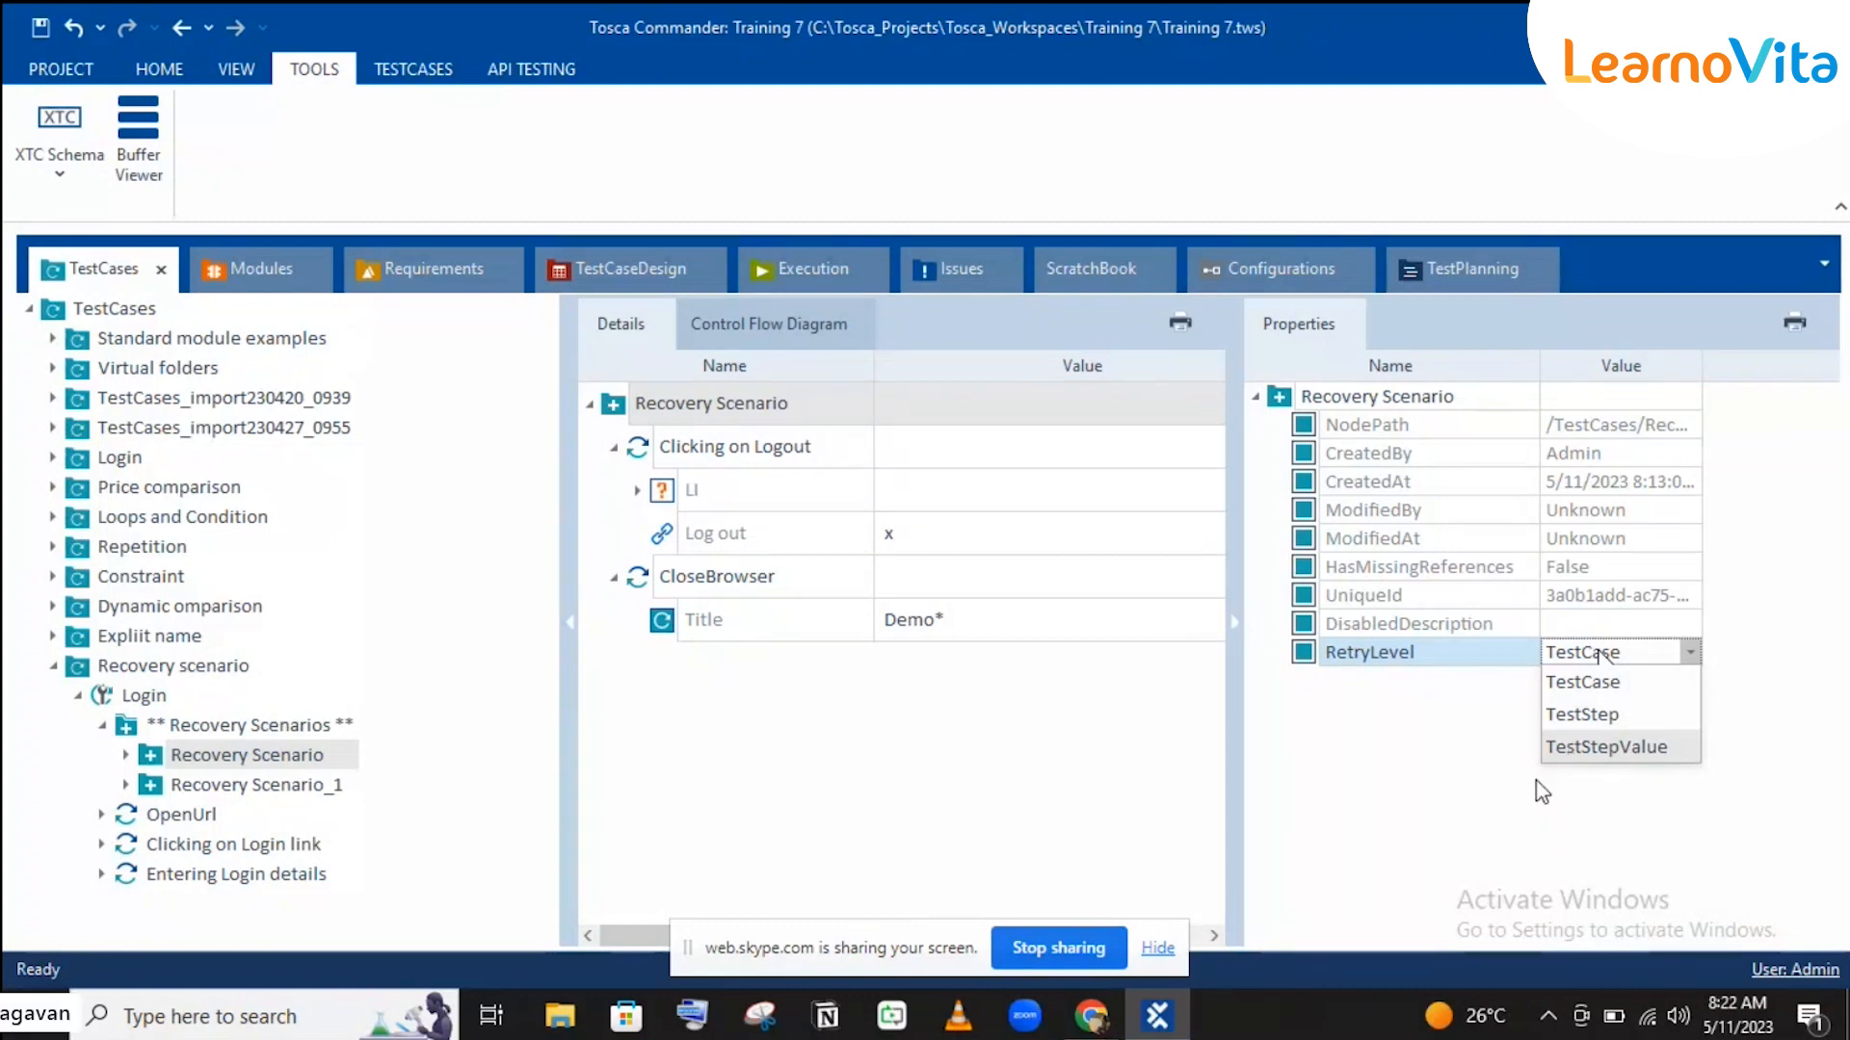
pyautogui.click(1301, 713)
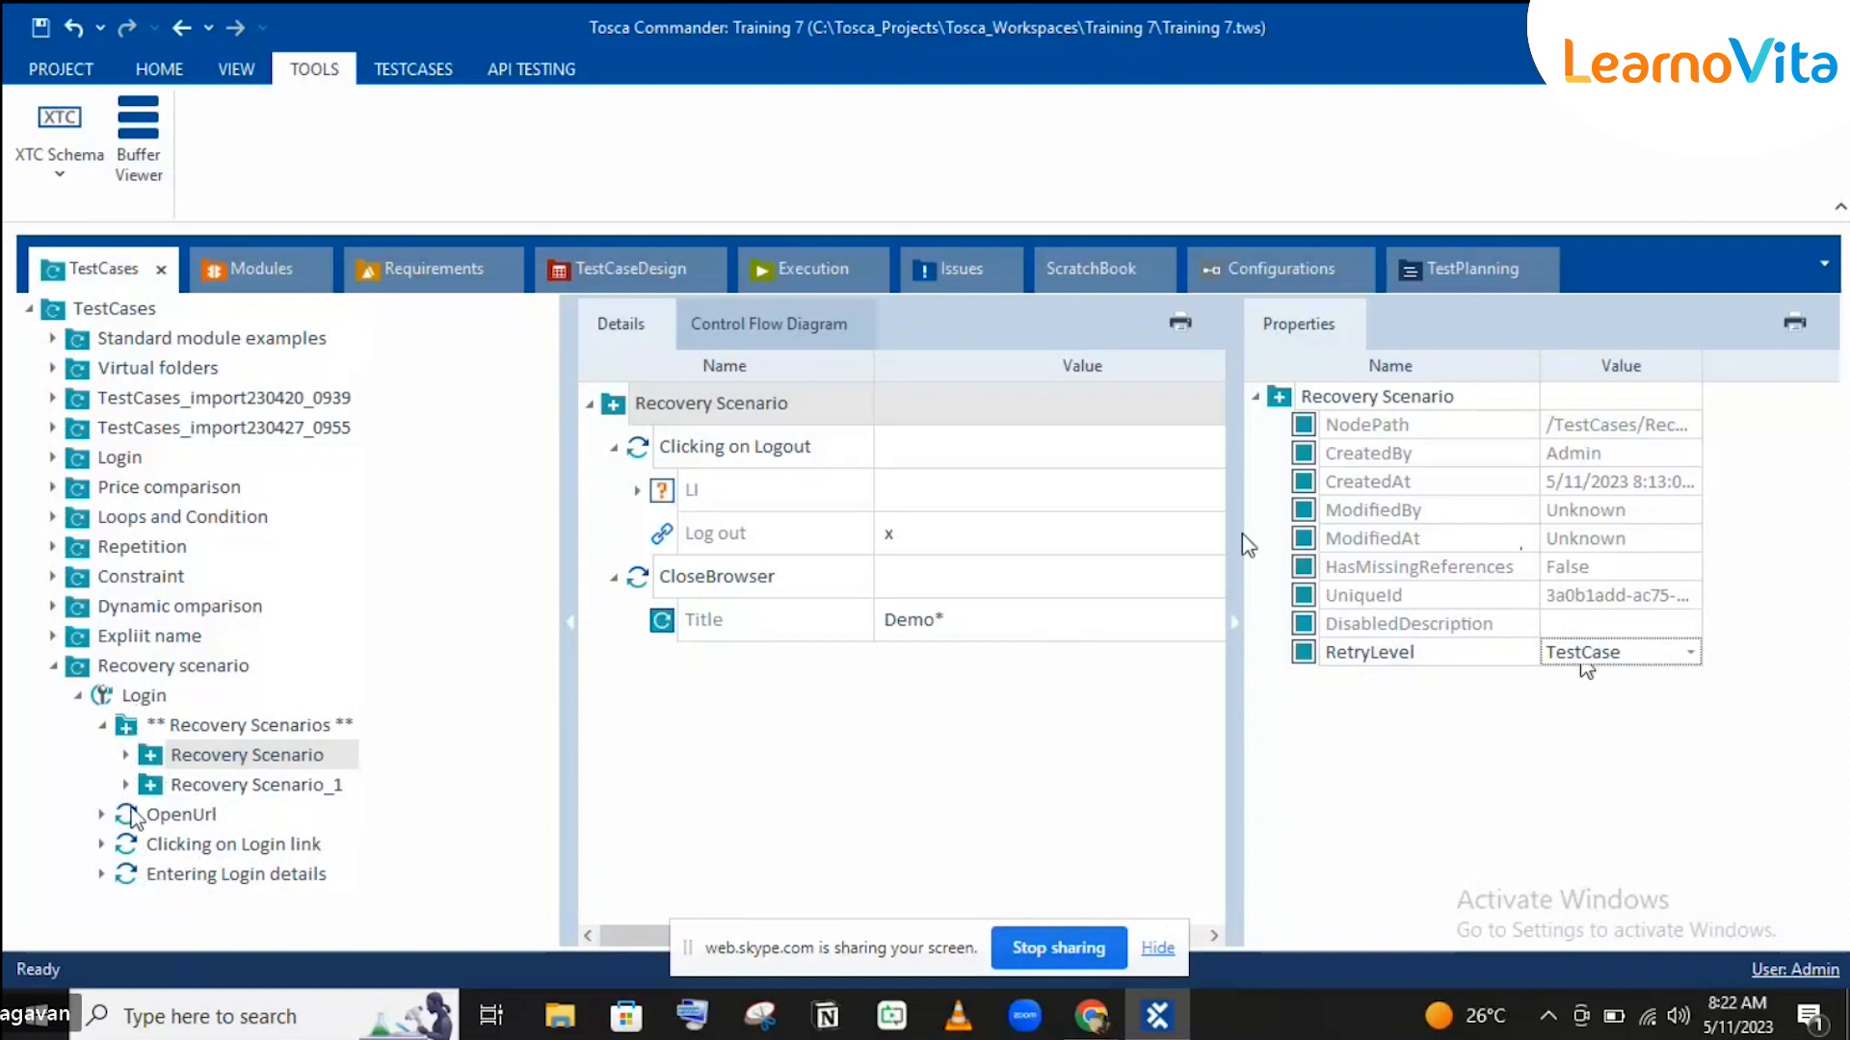
pyautogui.click(1625, 657)
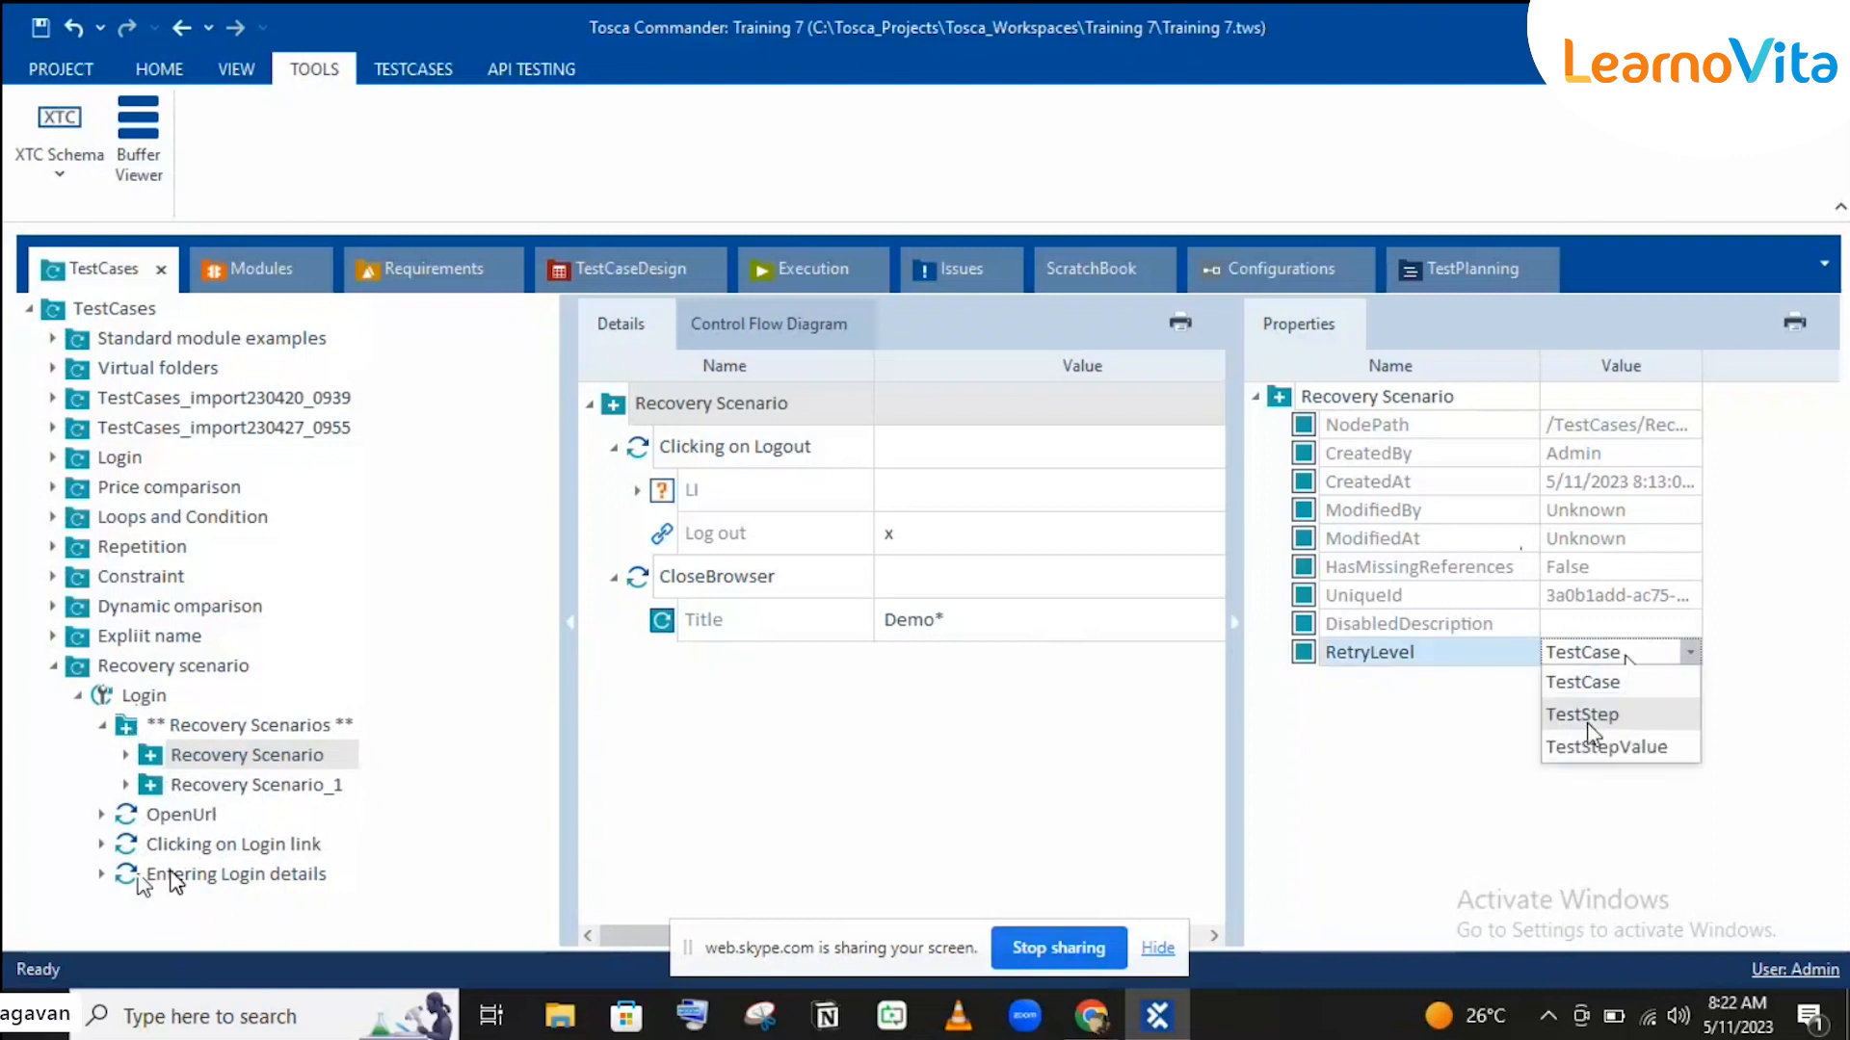
pyautogui.click(1627, 715)
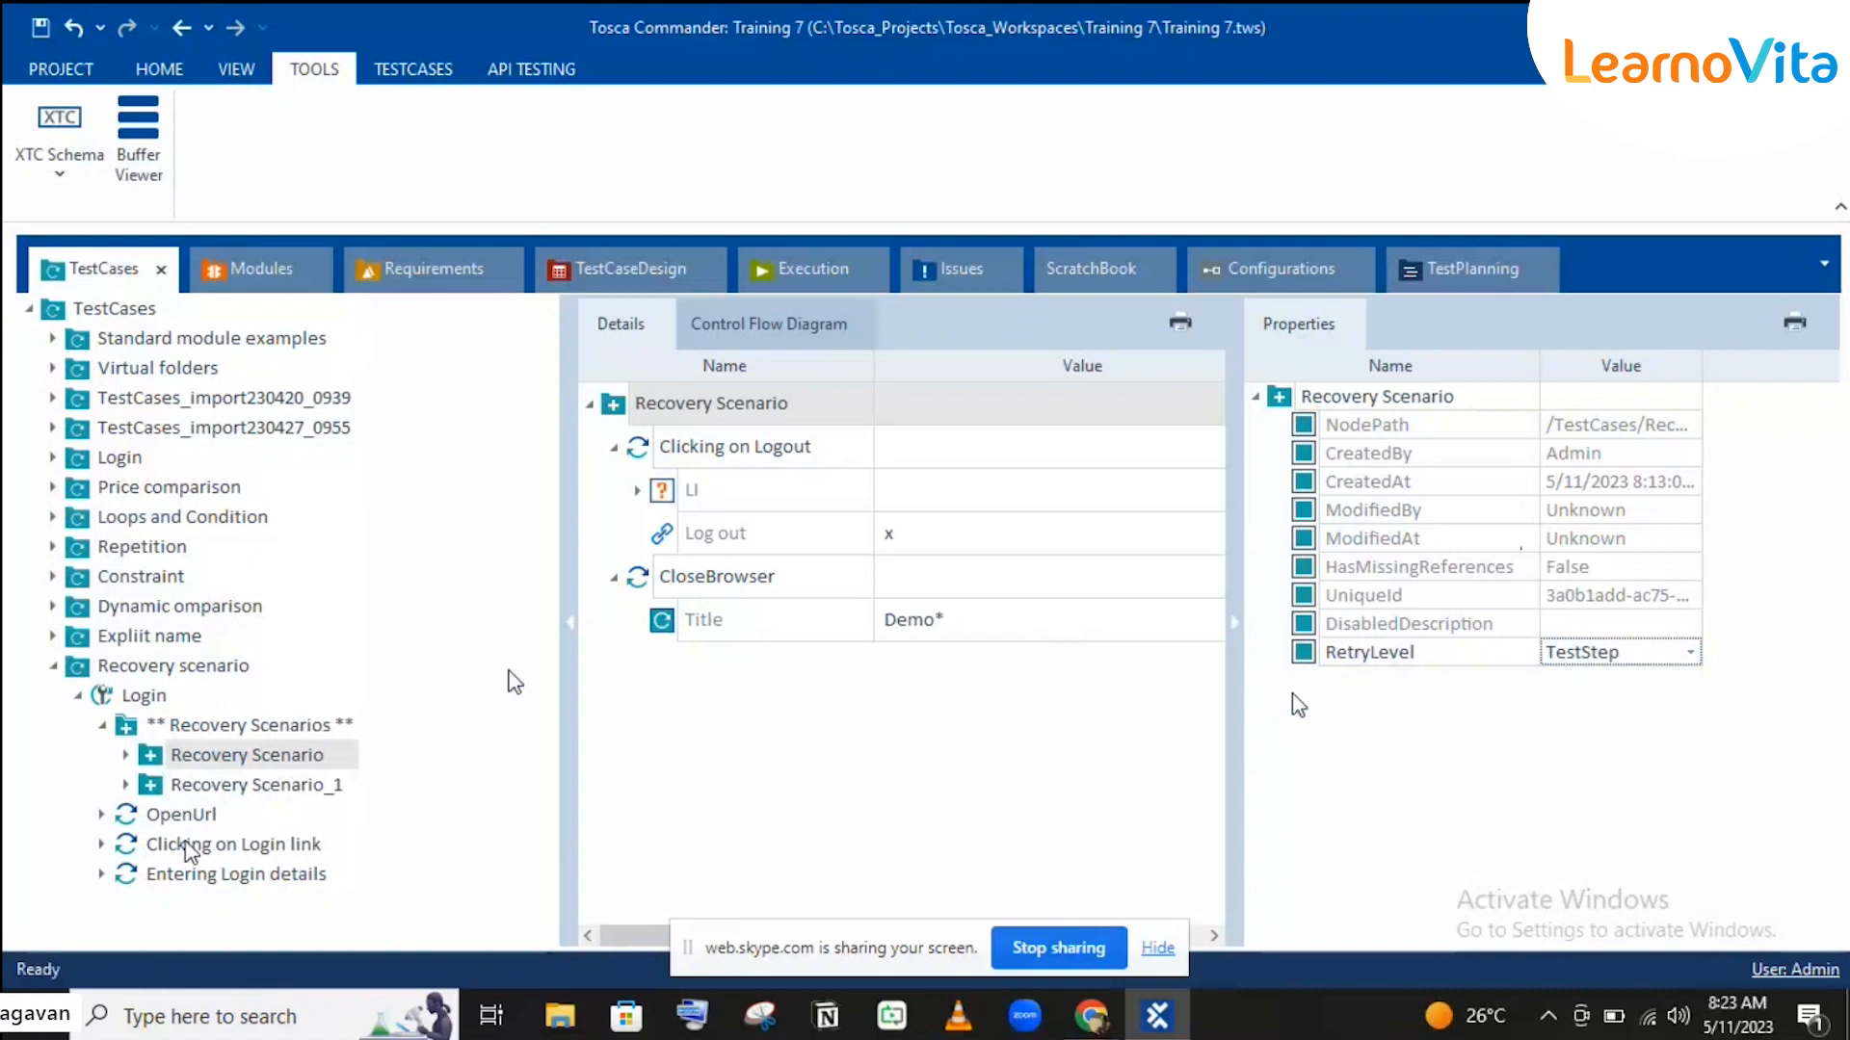
pyautogui.click(173, 844)
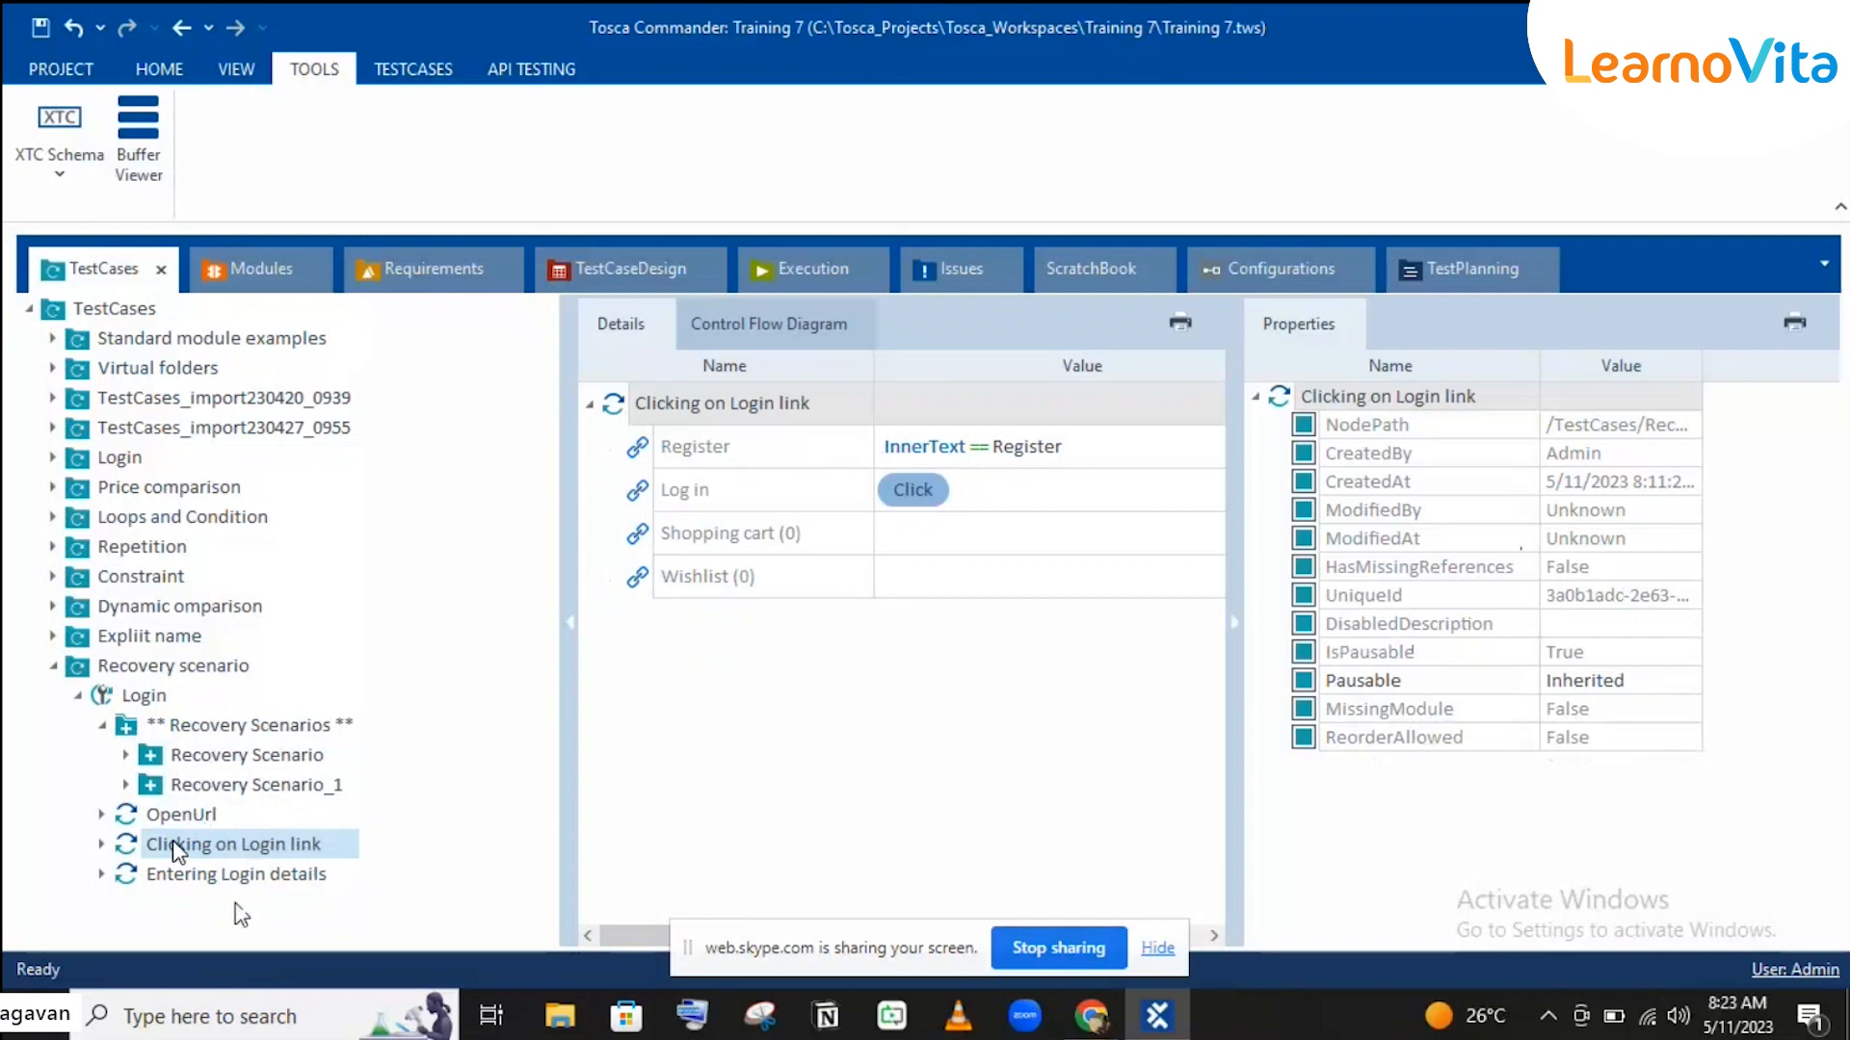
# Step: Set the RetryLevel of the first Recovery Scenario to TestStepValue
pyautogui.click(232, 766)
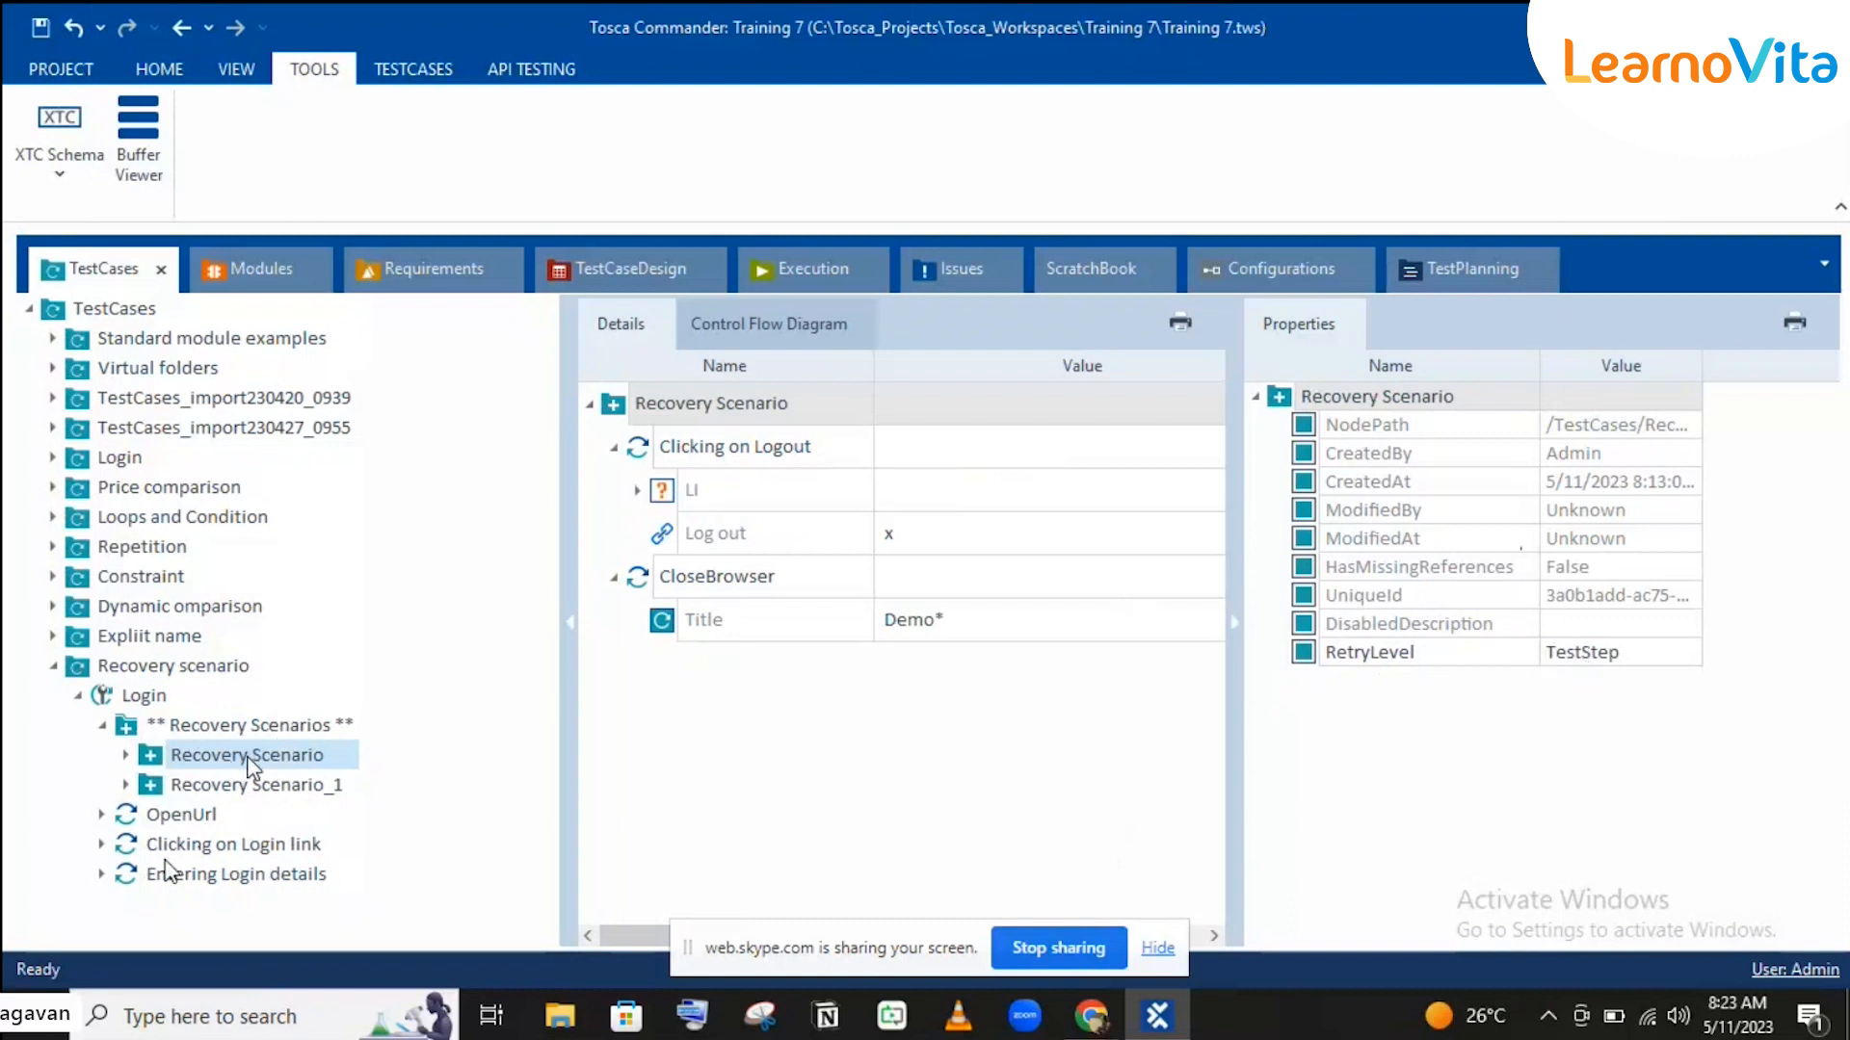
pyautogui.click(1566, 657)
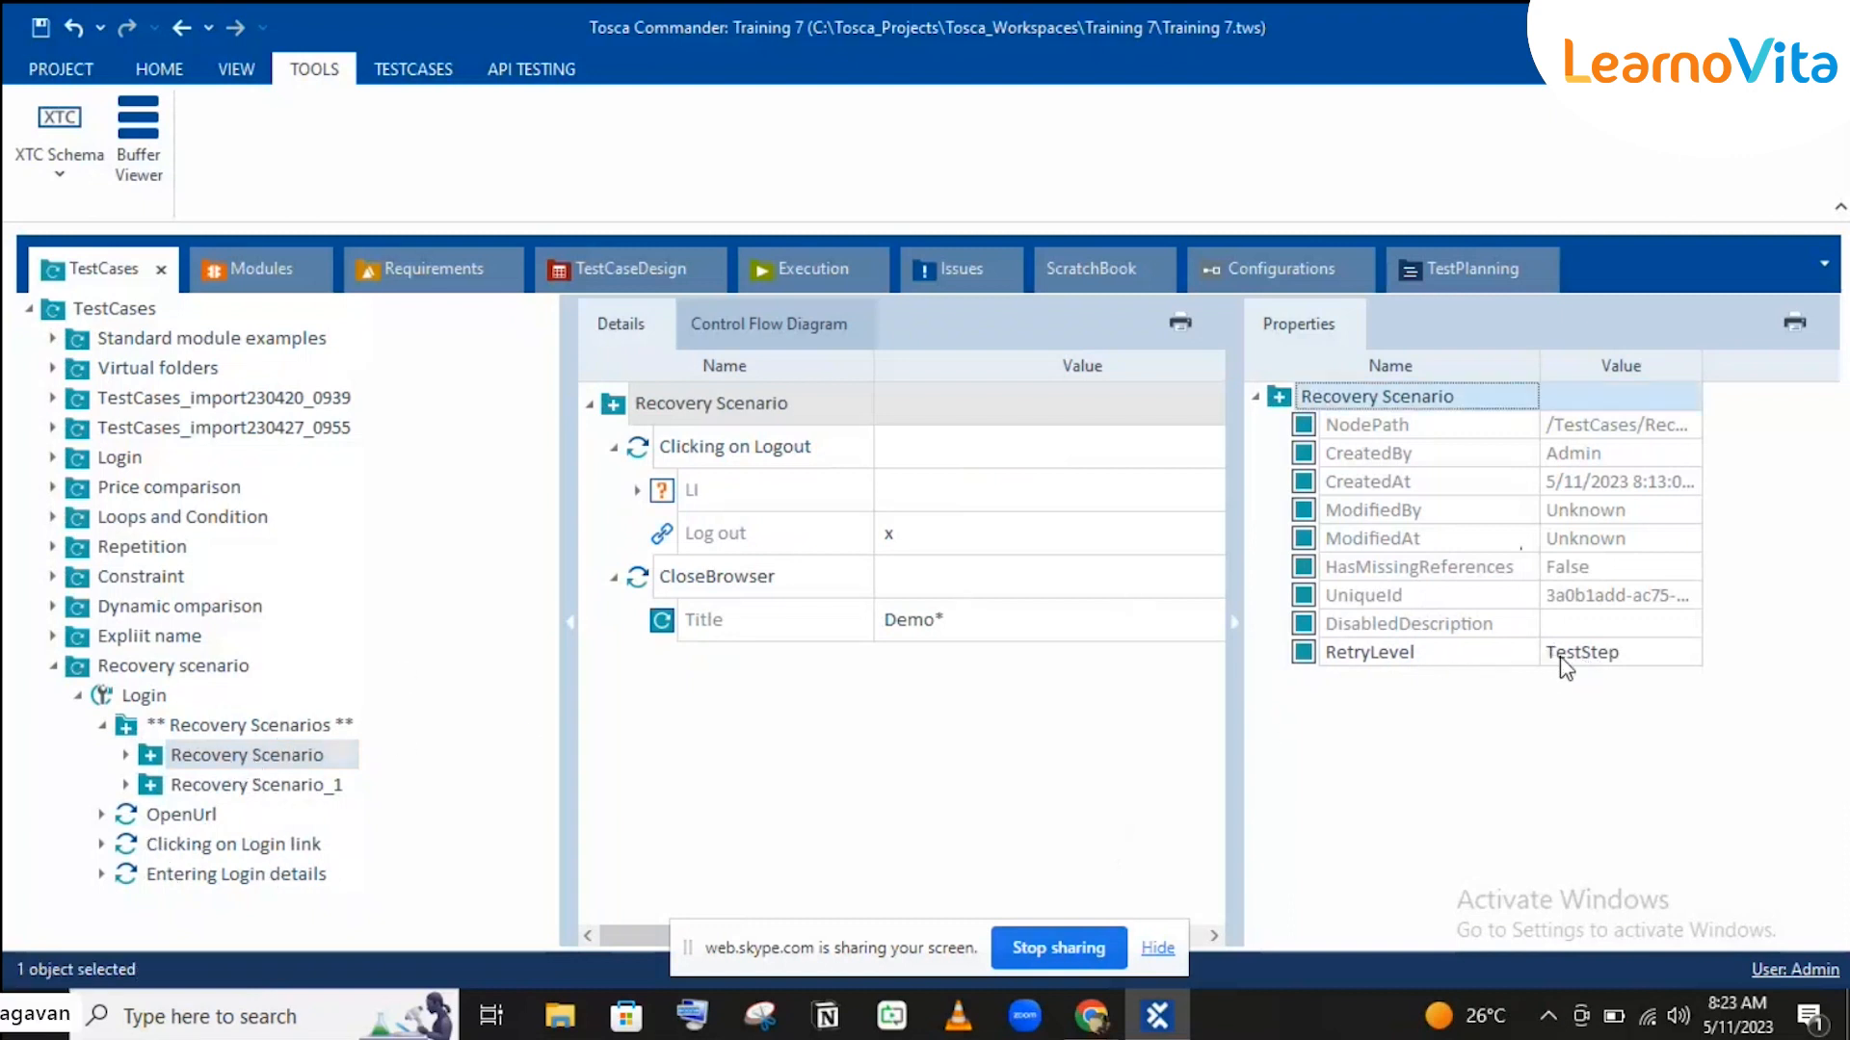
pyautogui.click(1563, 659)
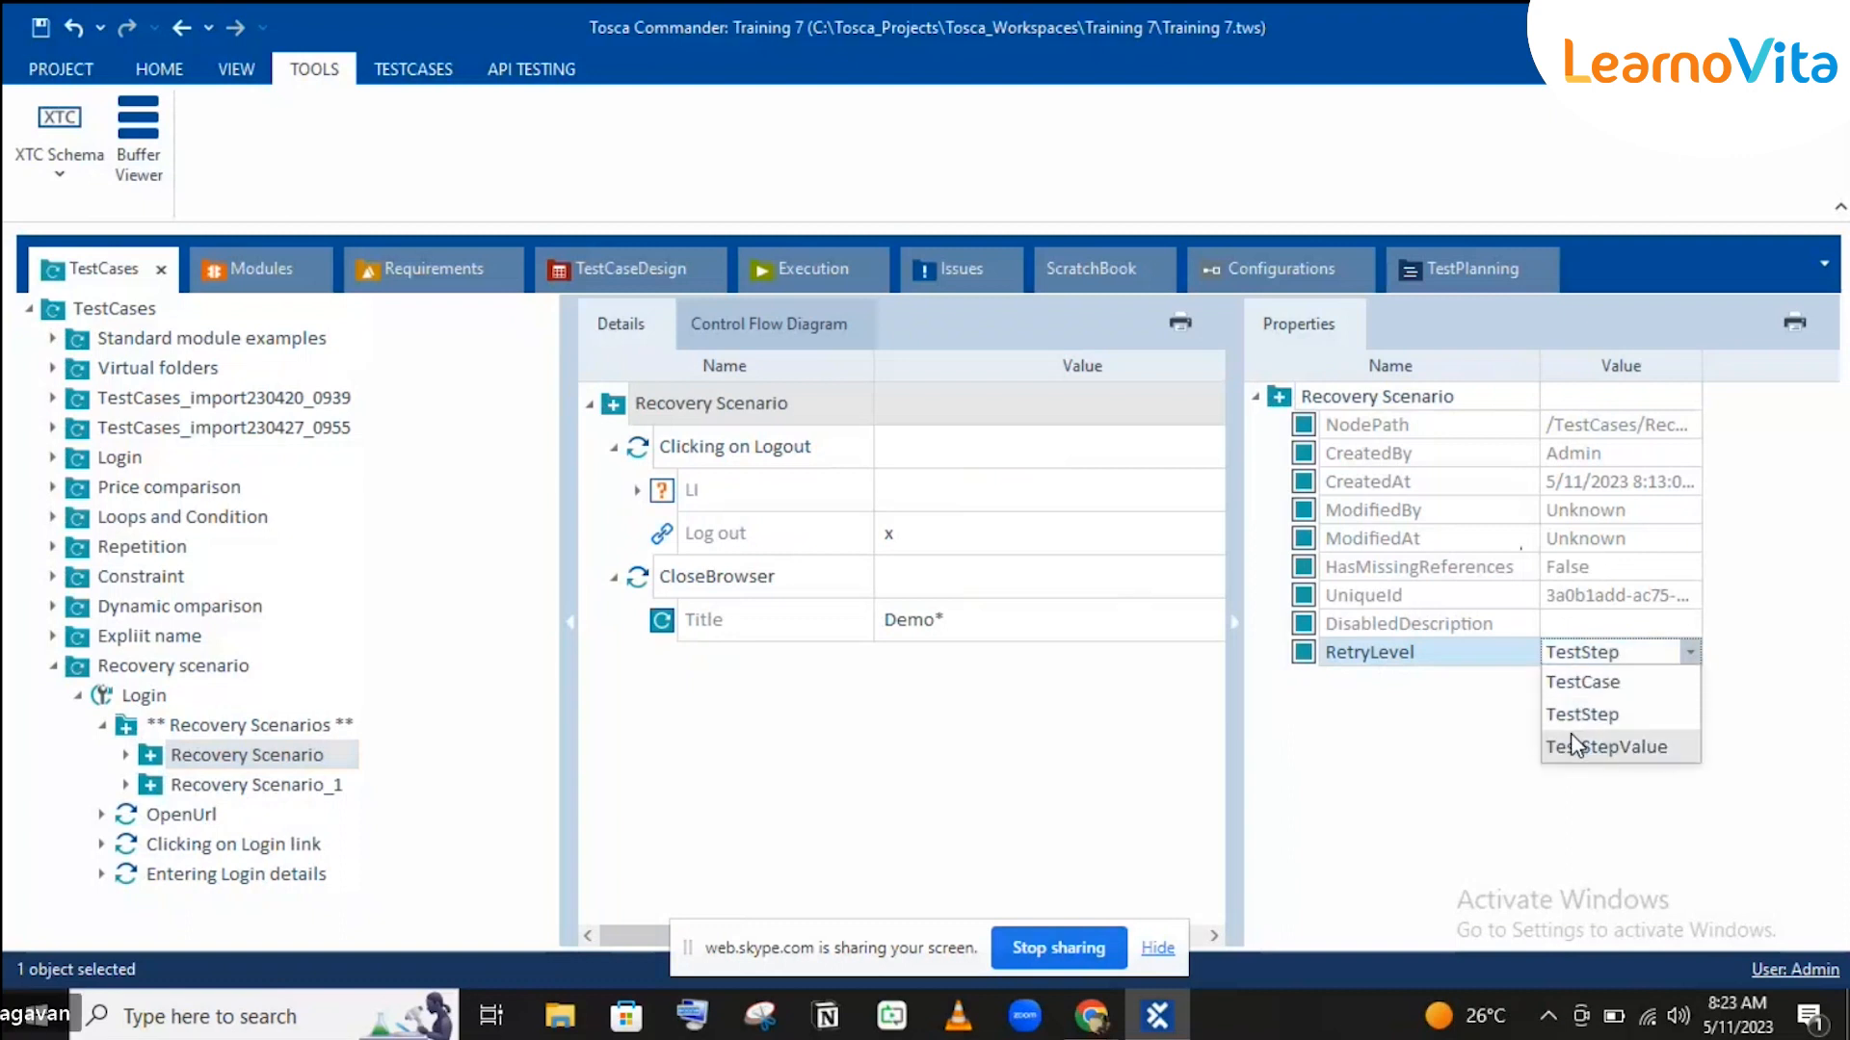
pyautogui.click(1576, 746)
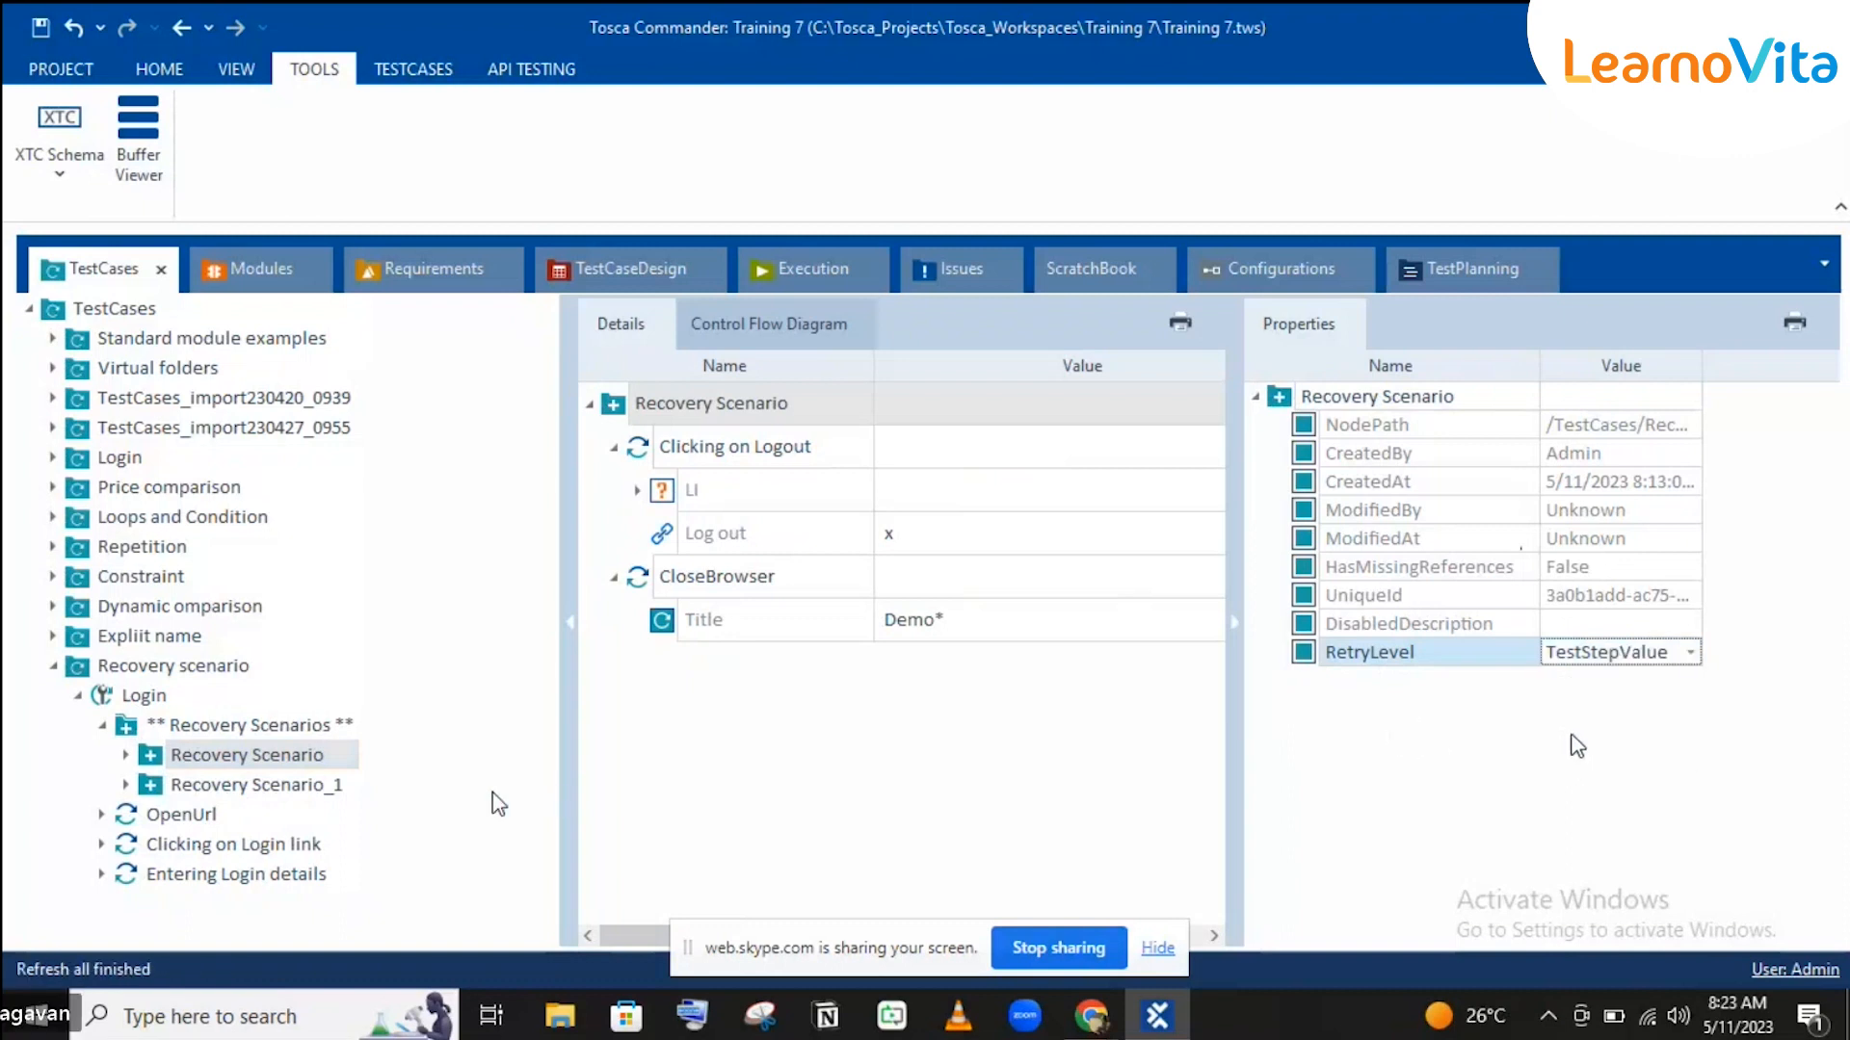
# Step: Examine the Clicking on Login link step's Register and Log in values with their action modes
pyautogui.click(206, 861)
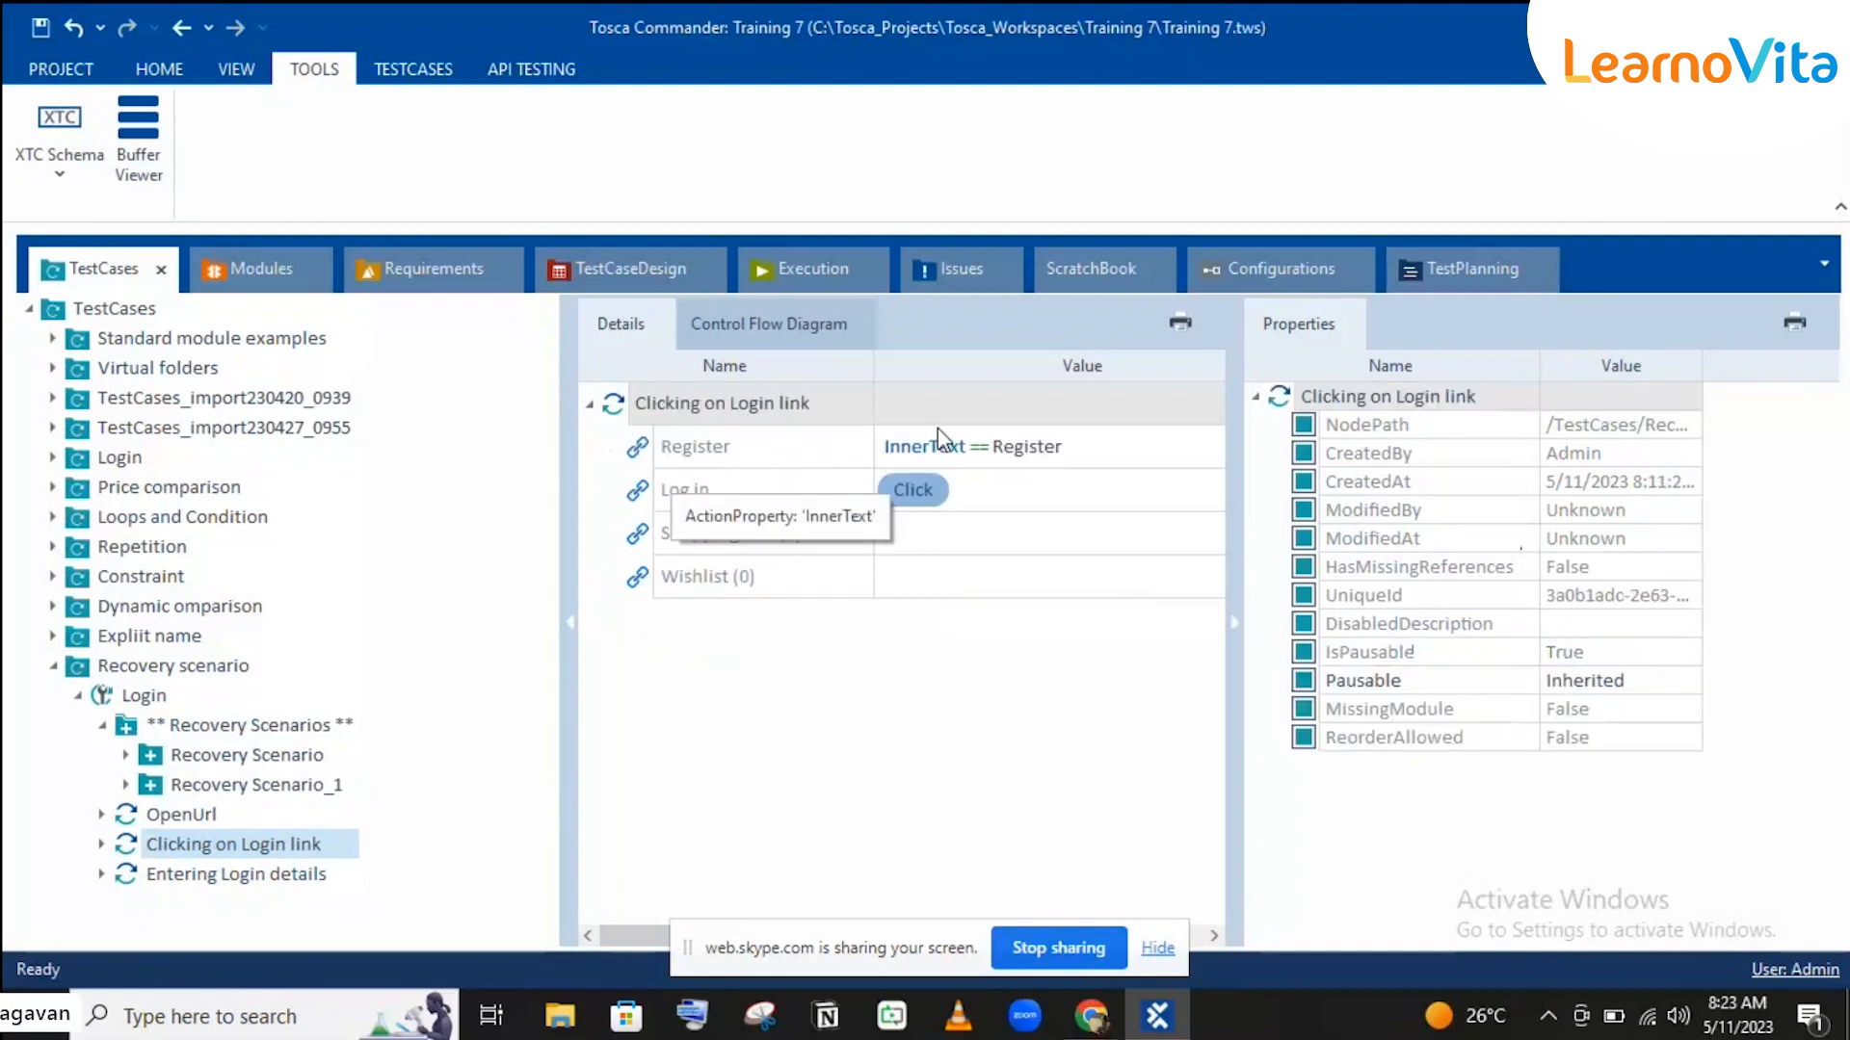
pyautogui.click(1235, 640)
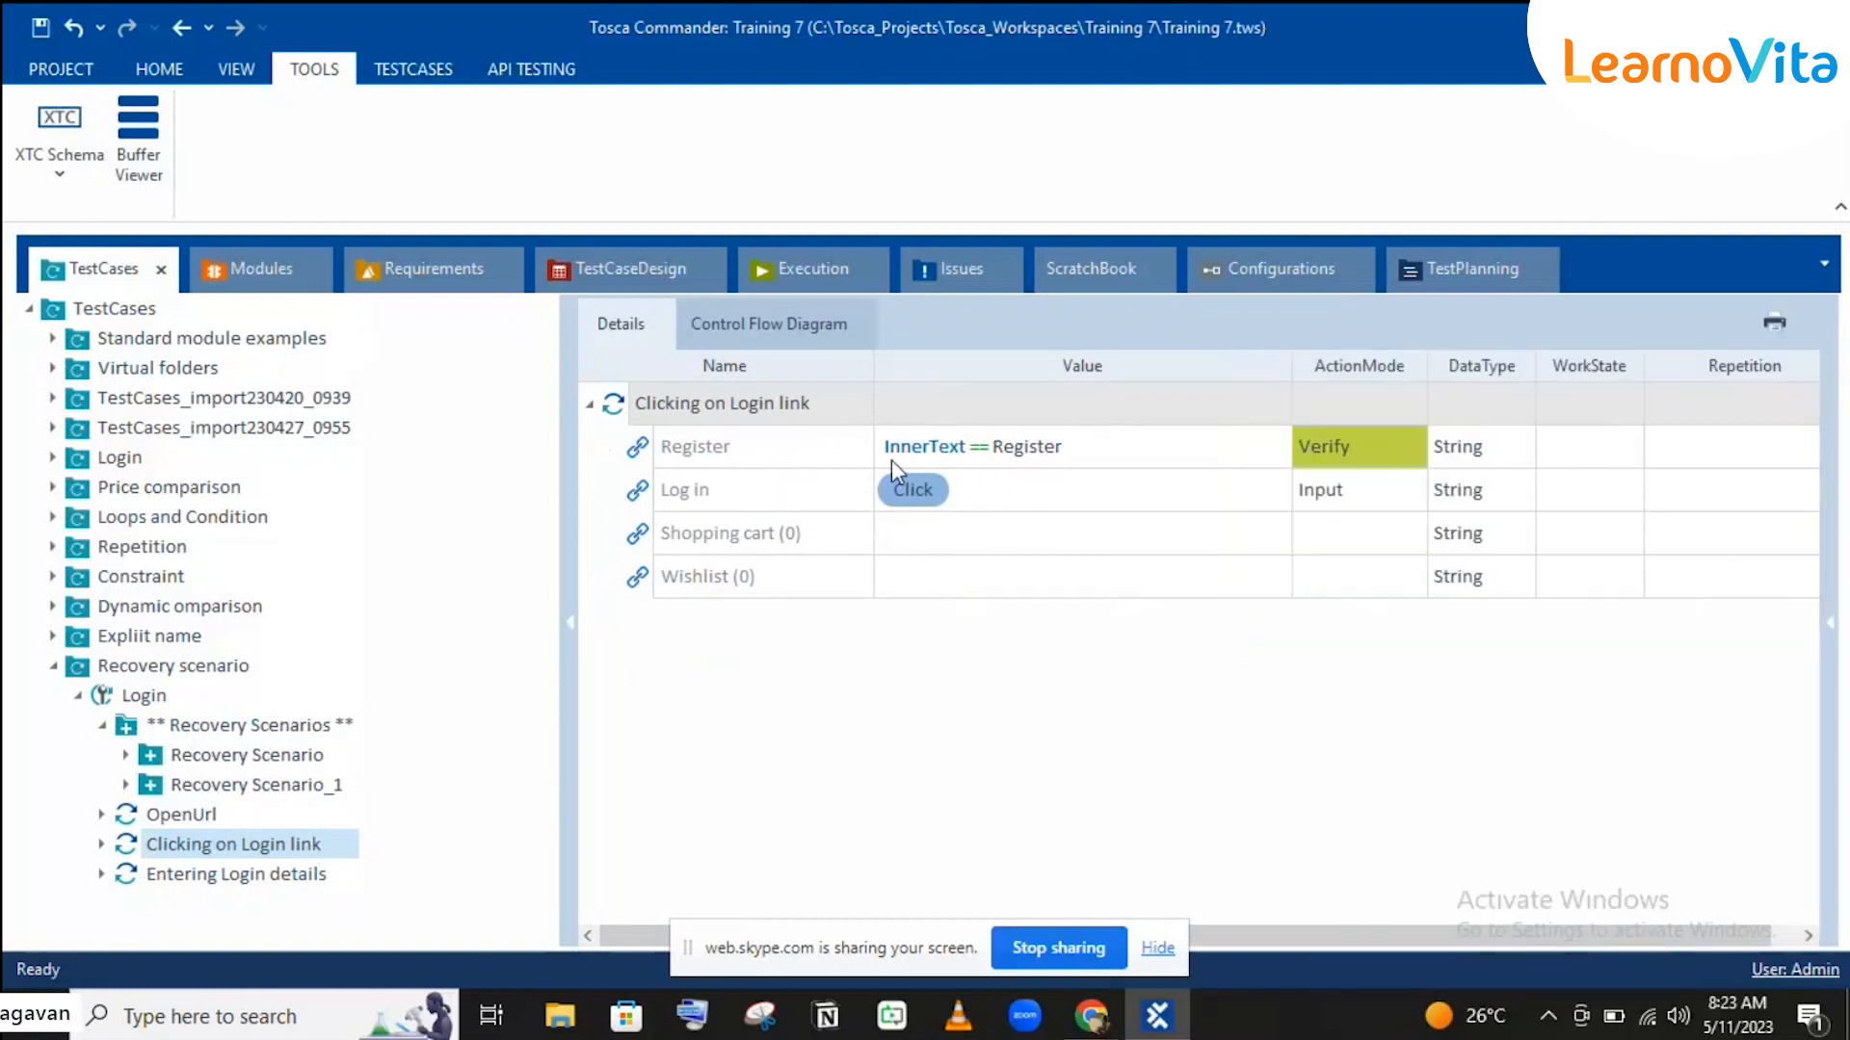
pyautogui.click(658, 489)
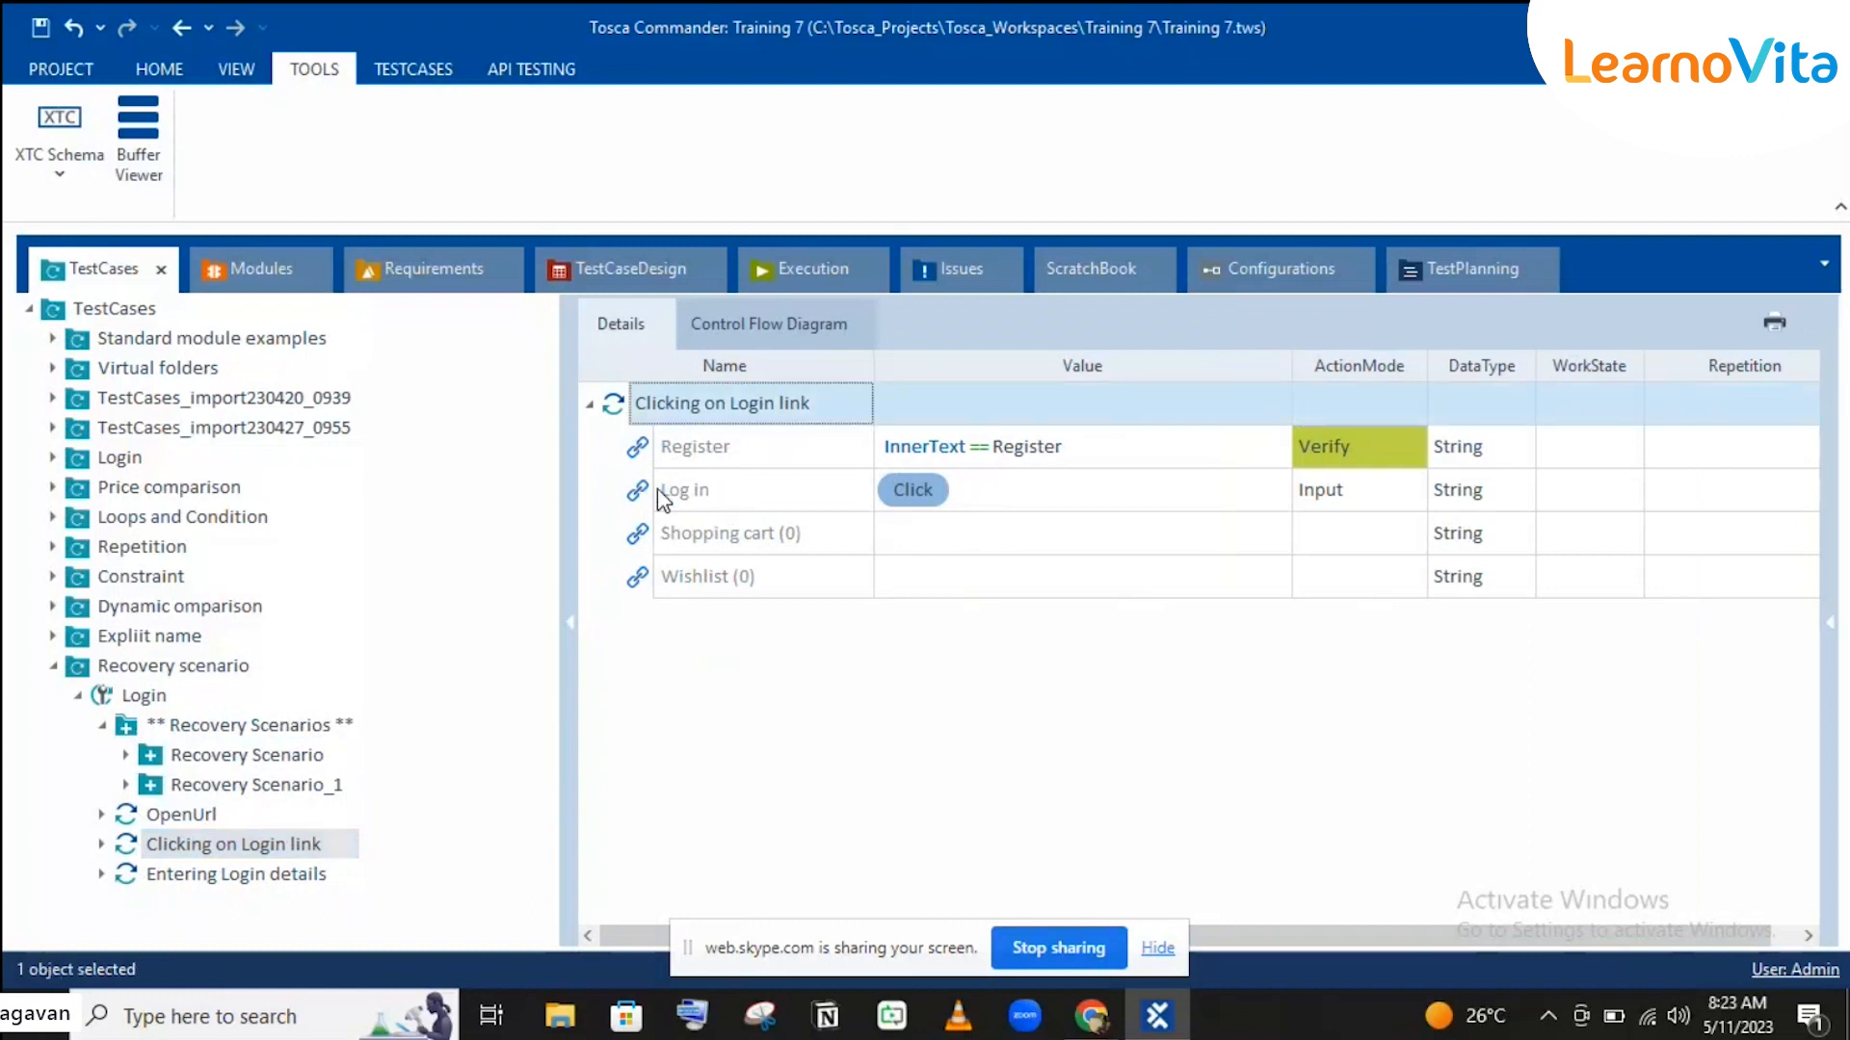
pyautogui.click(657, 488)
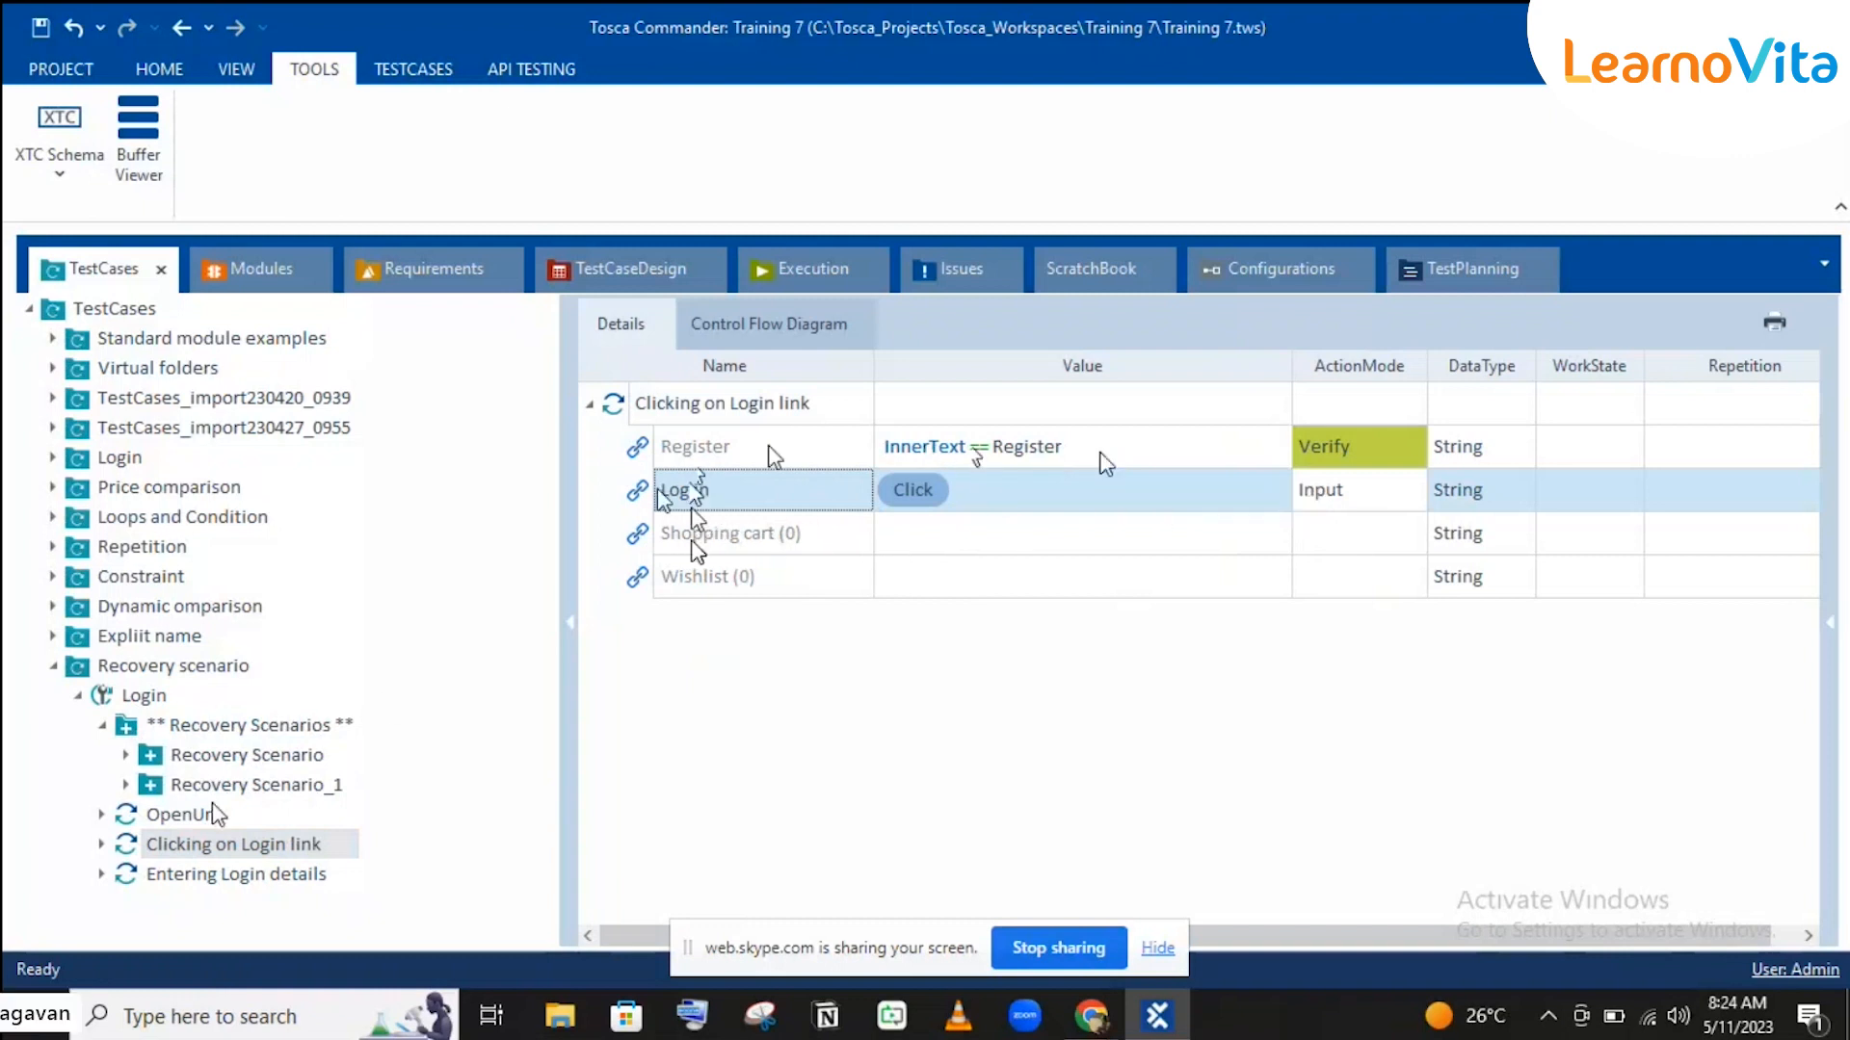
# Step: Show the properties of the first Recovery Scenario and review its available RetryLevel options
pyautogui.click(210, 761)
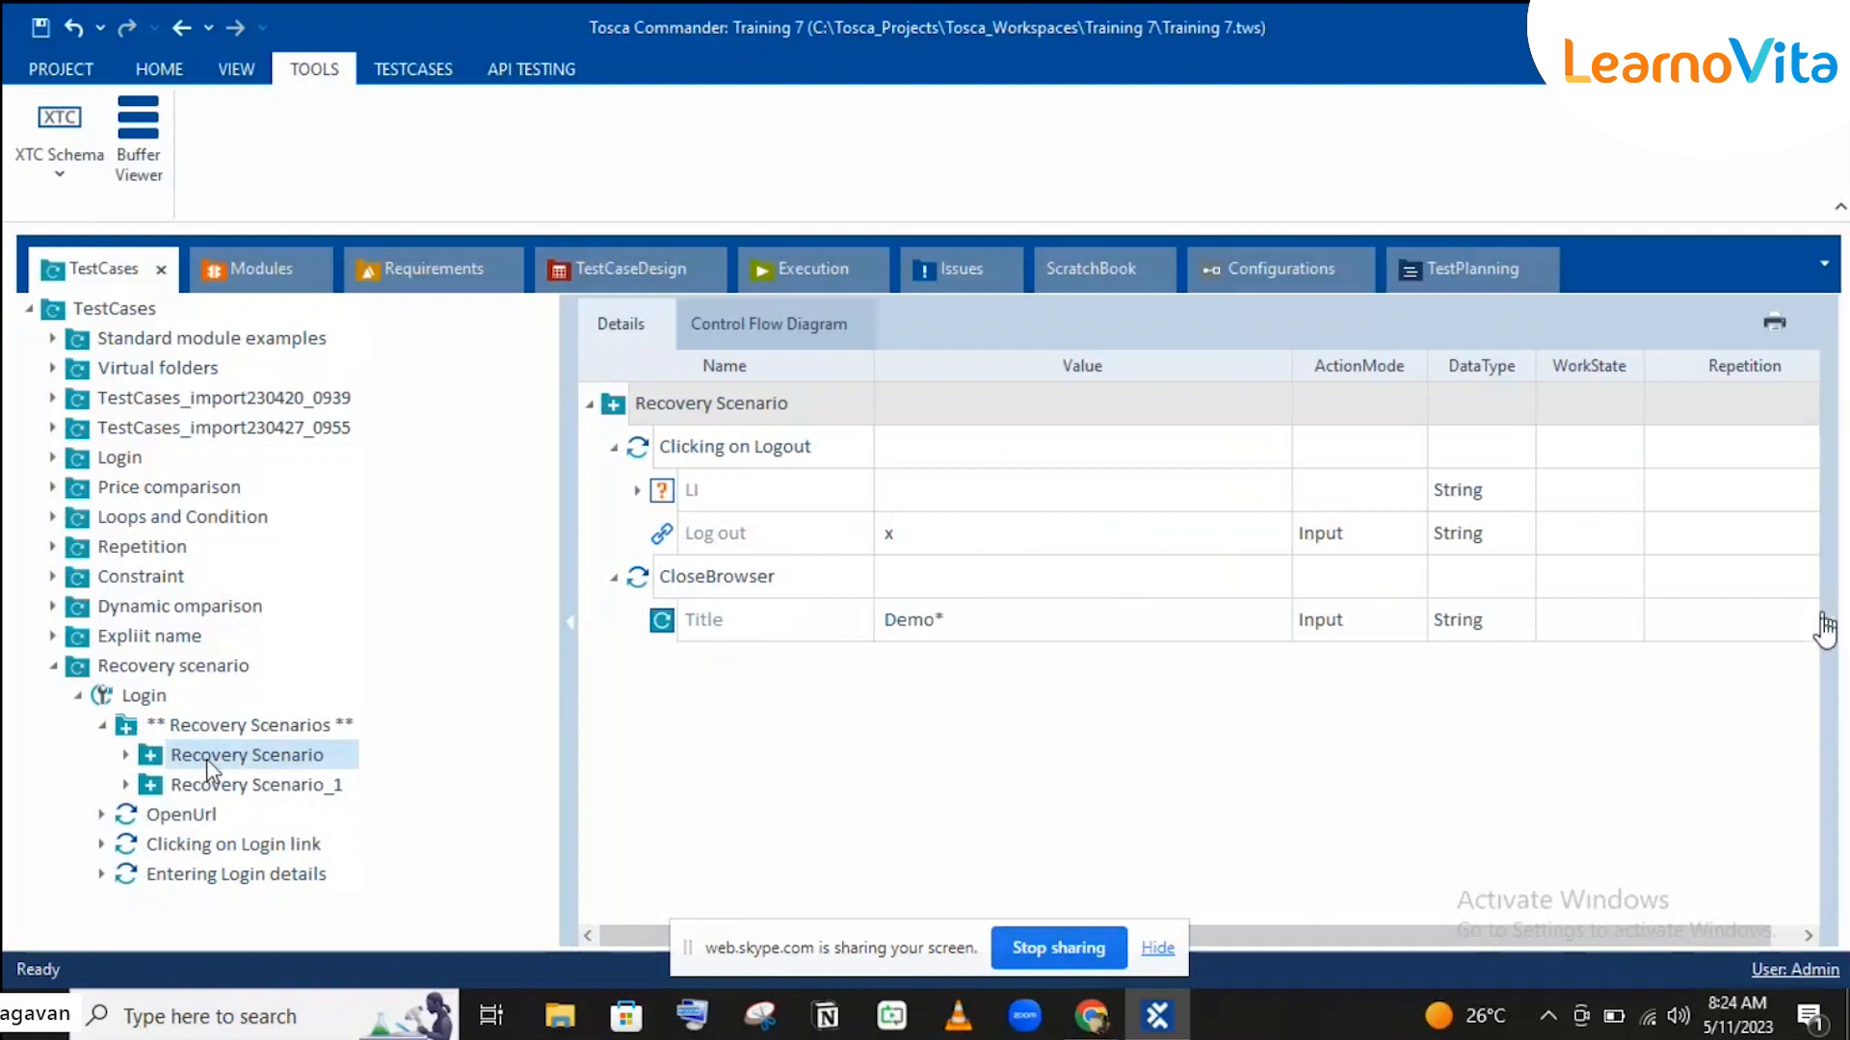
pyautogui.click(1831, 628)
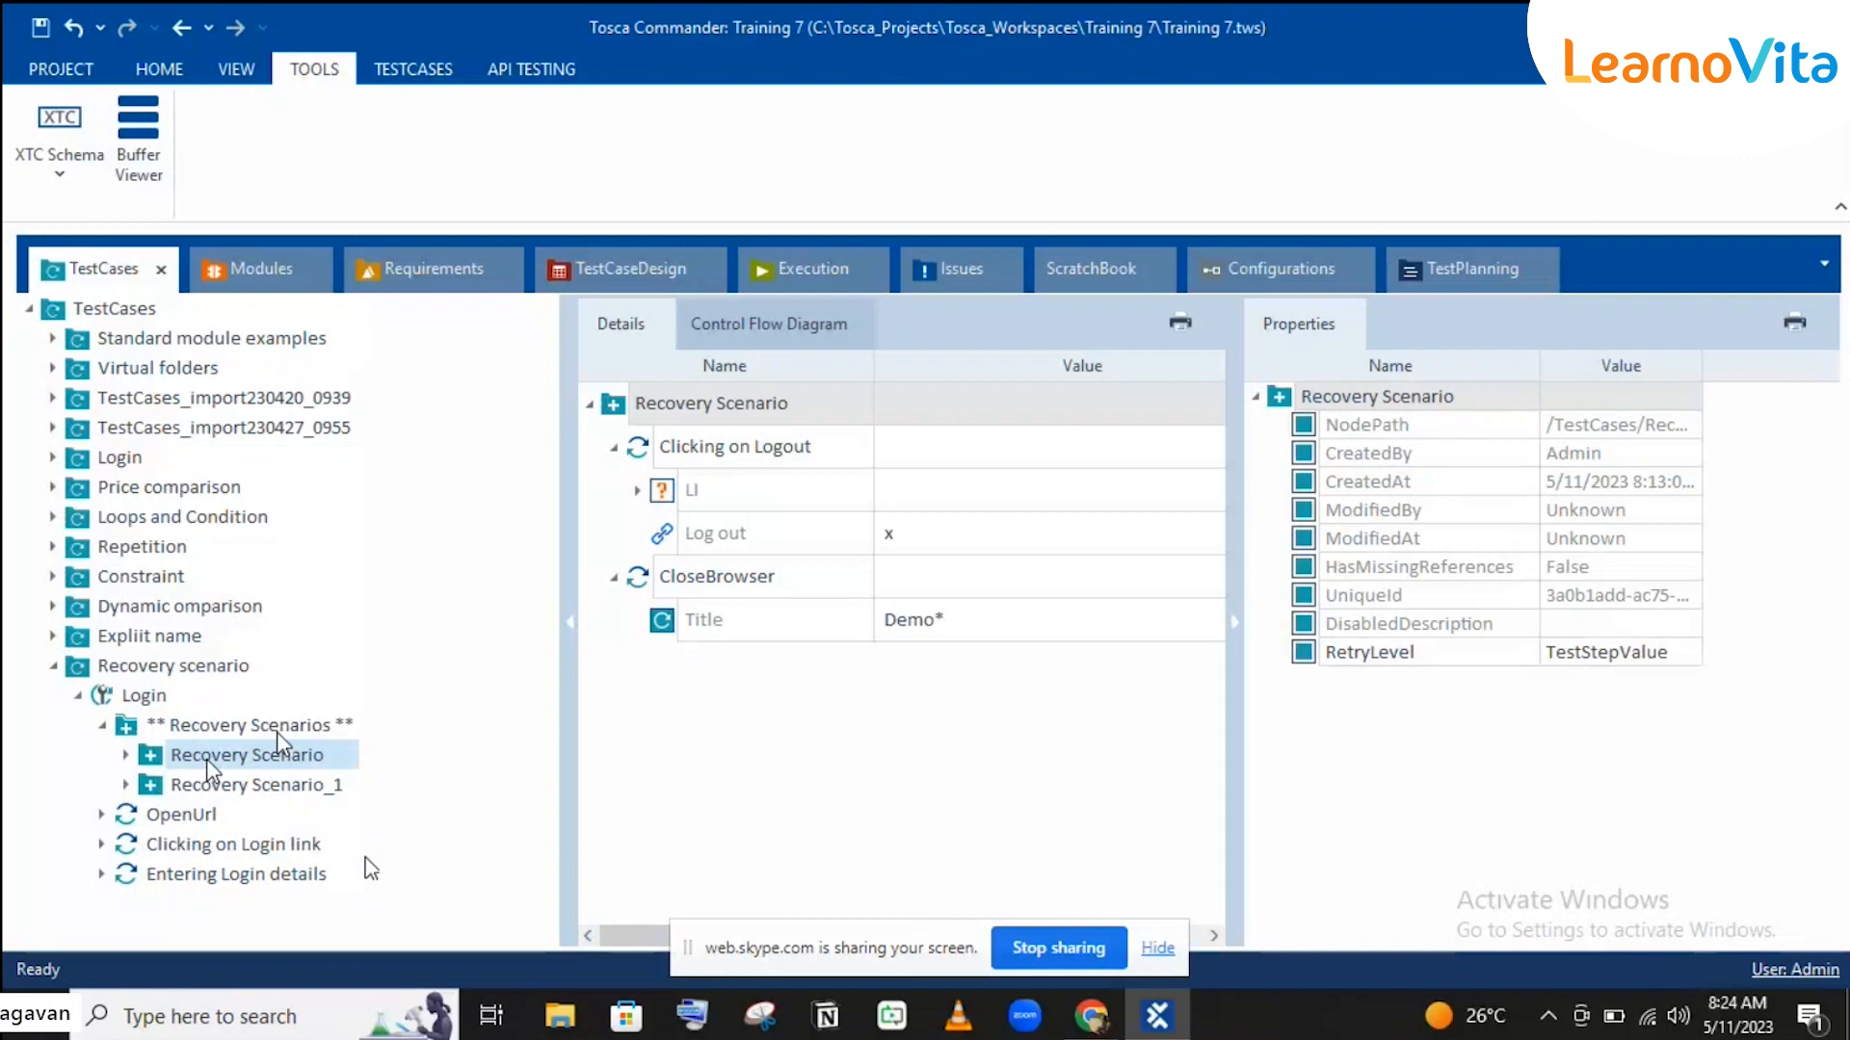
pyautogui.click(1663, 657)
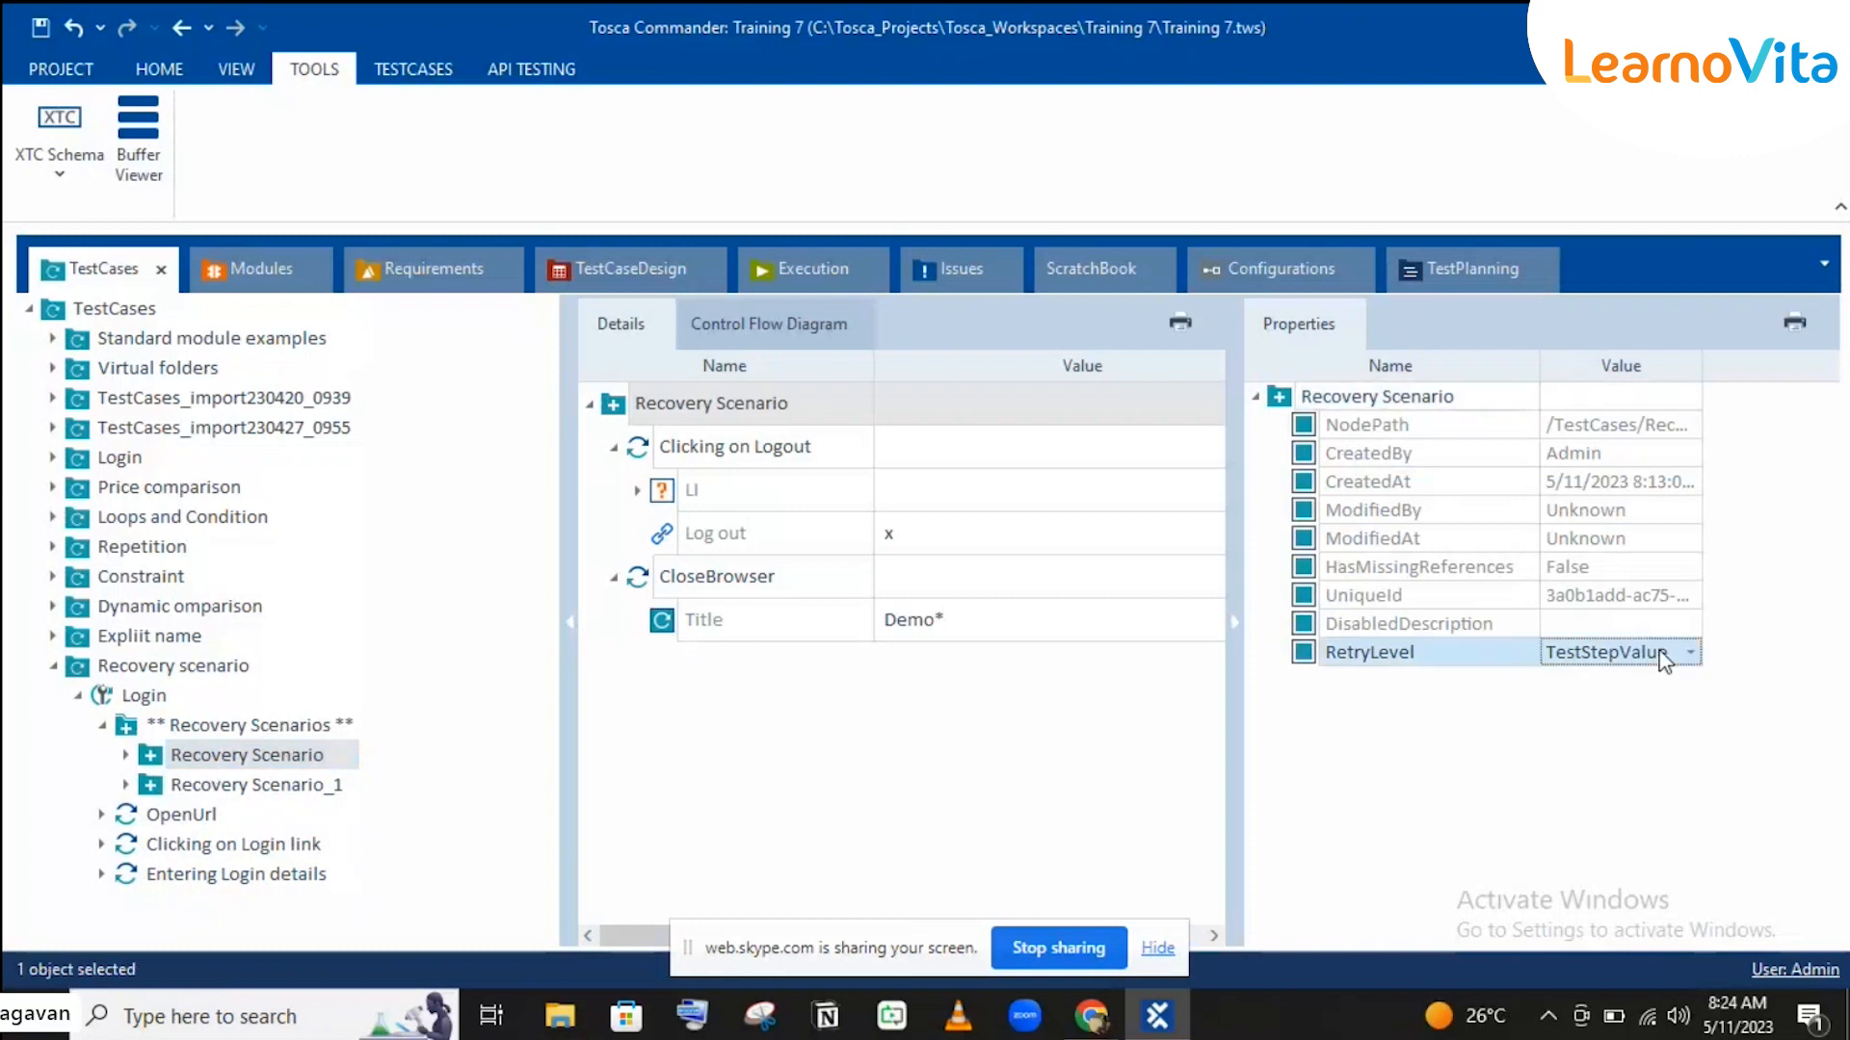
pyautogui.click(1663, 656)
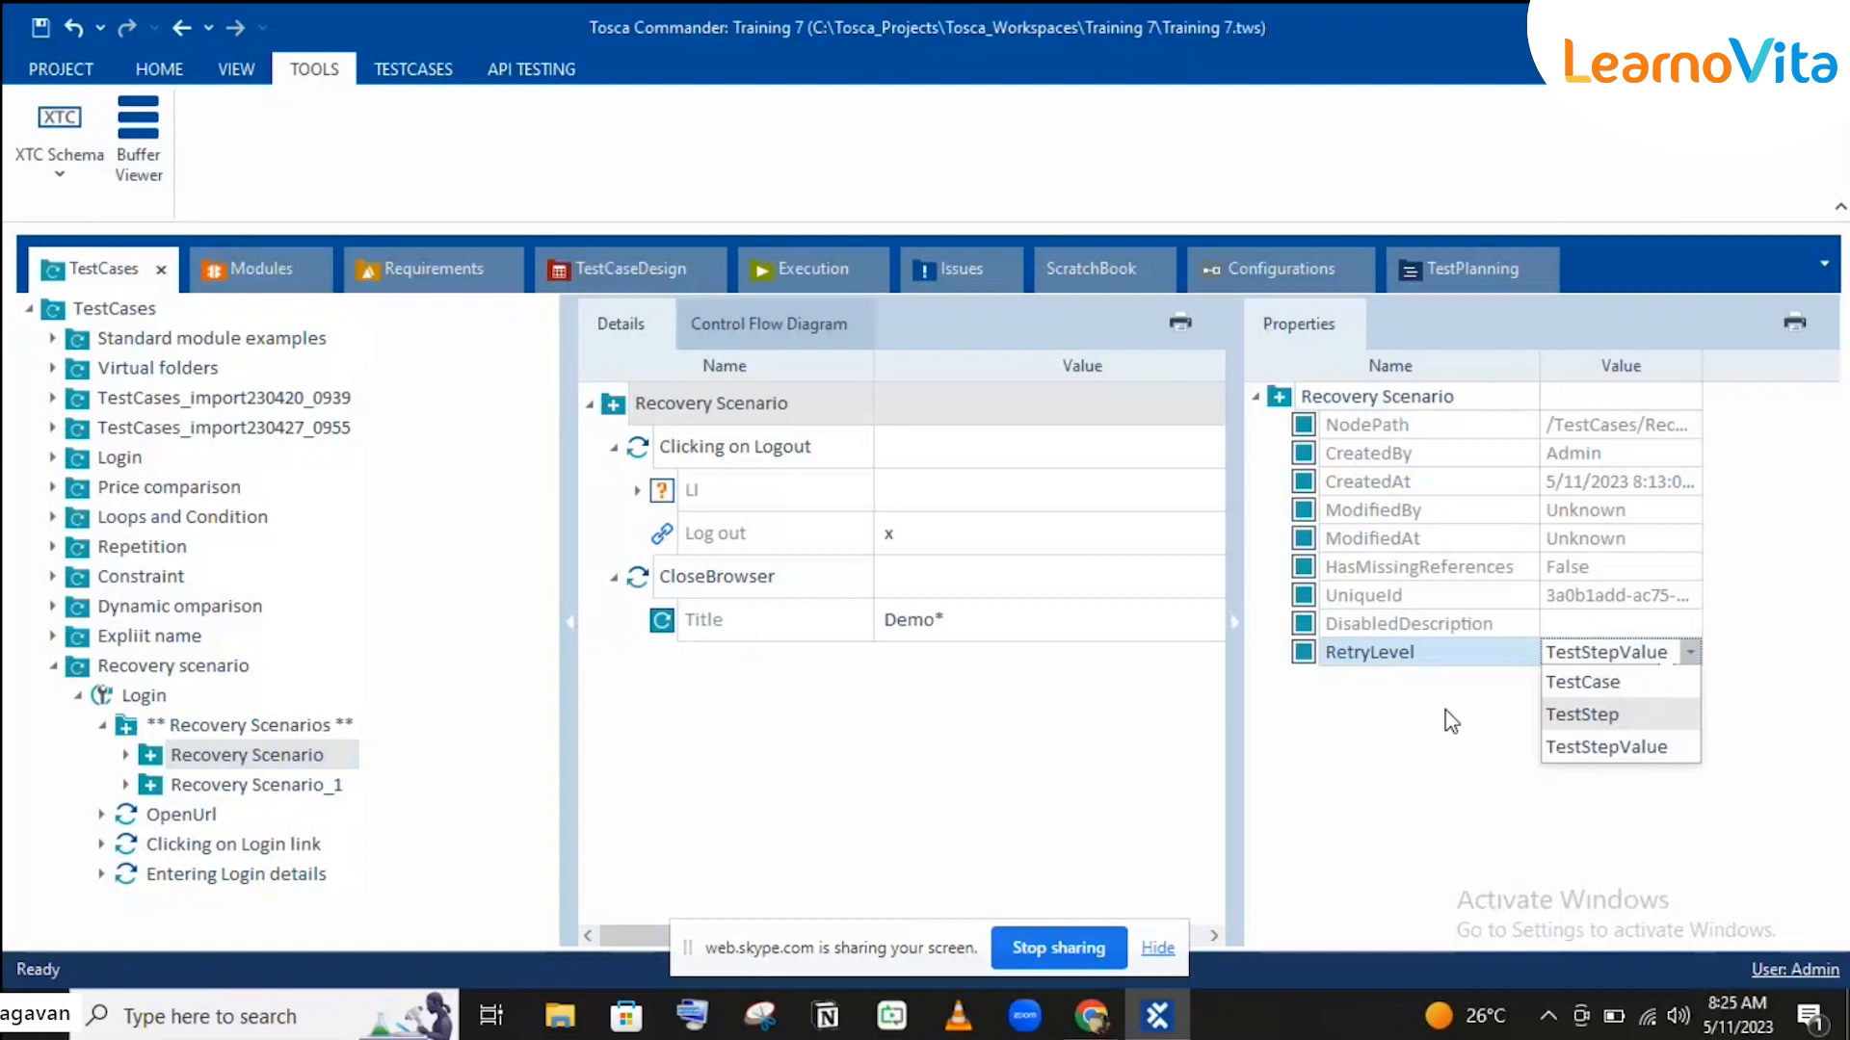
pyautogui.click(248, 768)
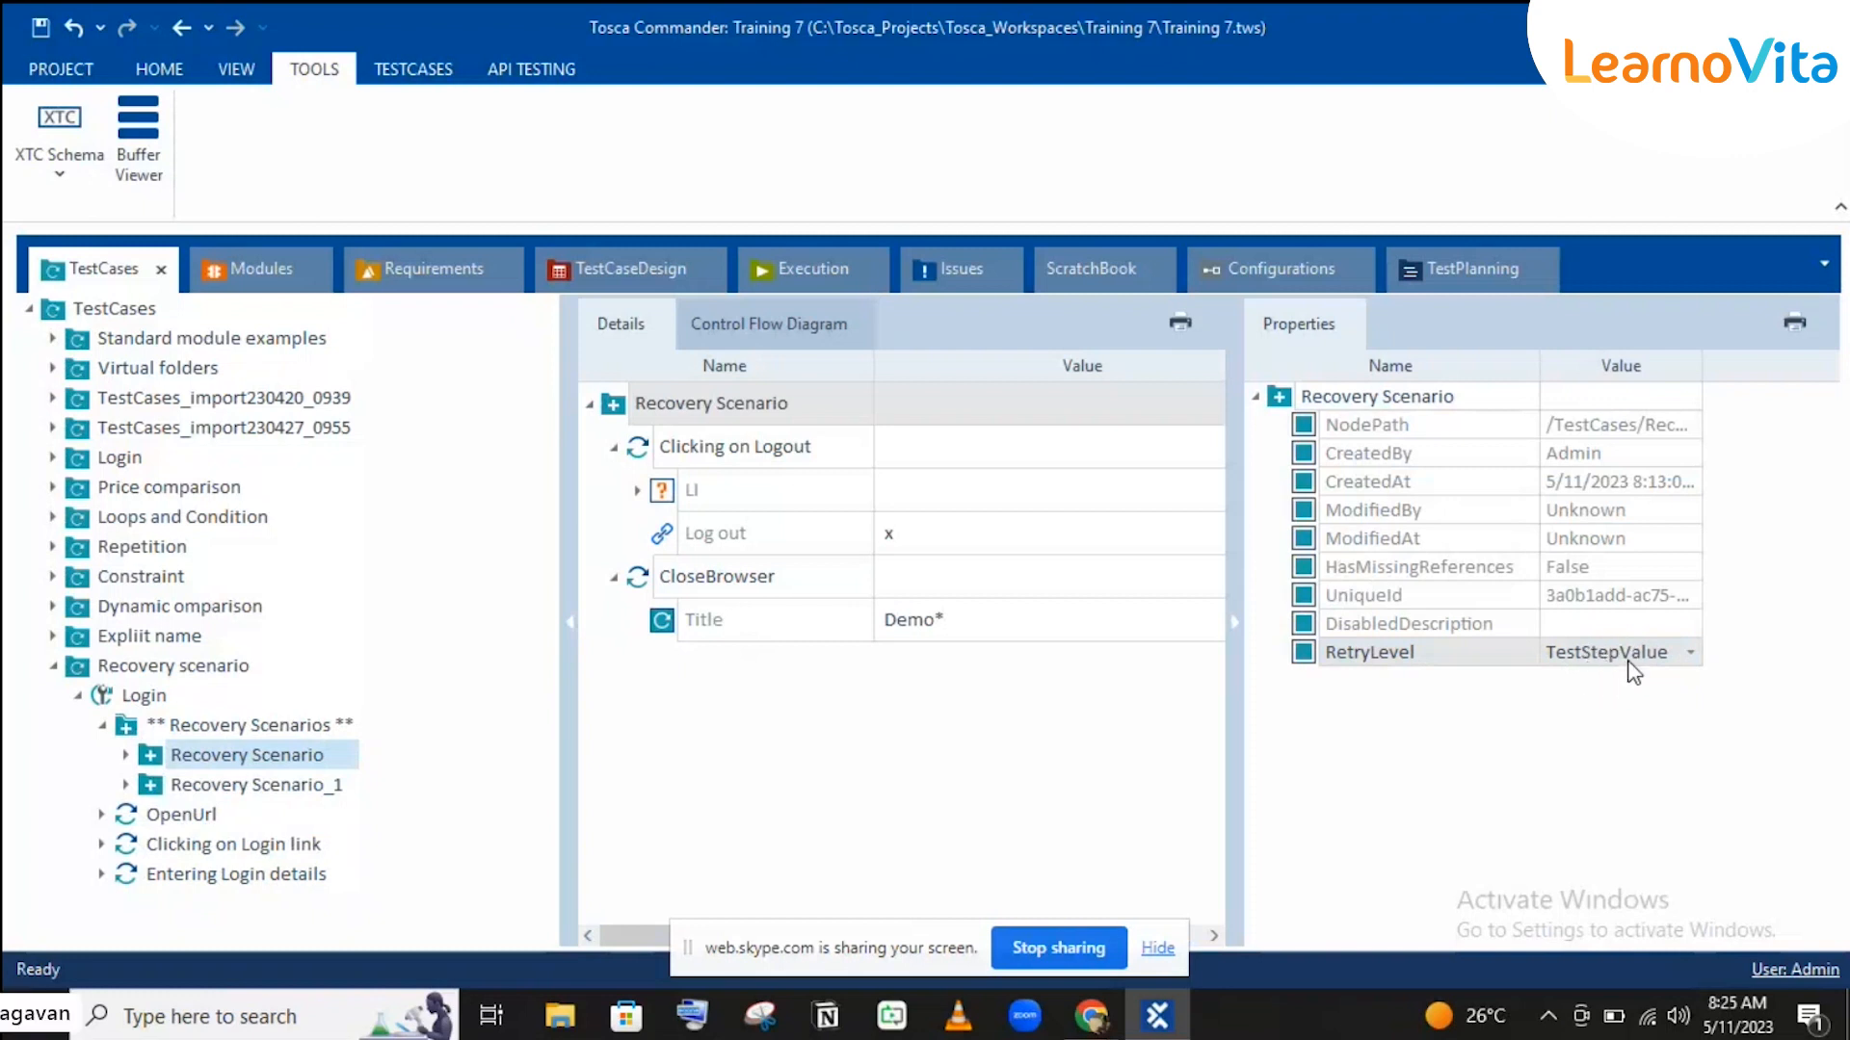
# Step: Compare the steps and RetryLevel of Recovery Scenario and Recovery Scenario_1 under the Recovery Scenarios folder
pyautogui.click(218, 790)
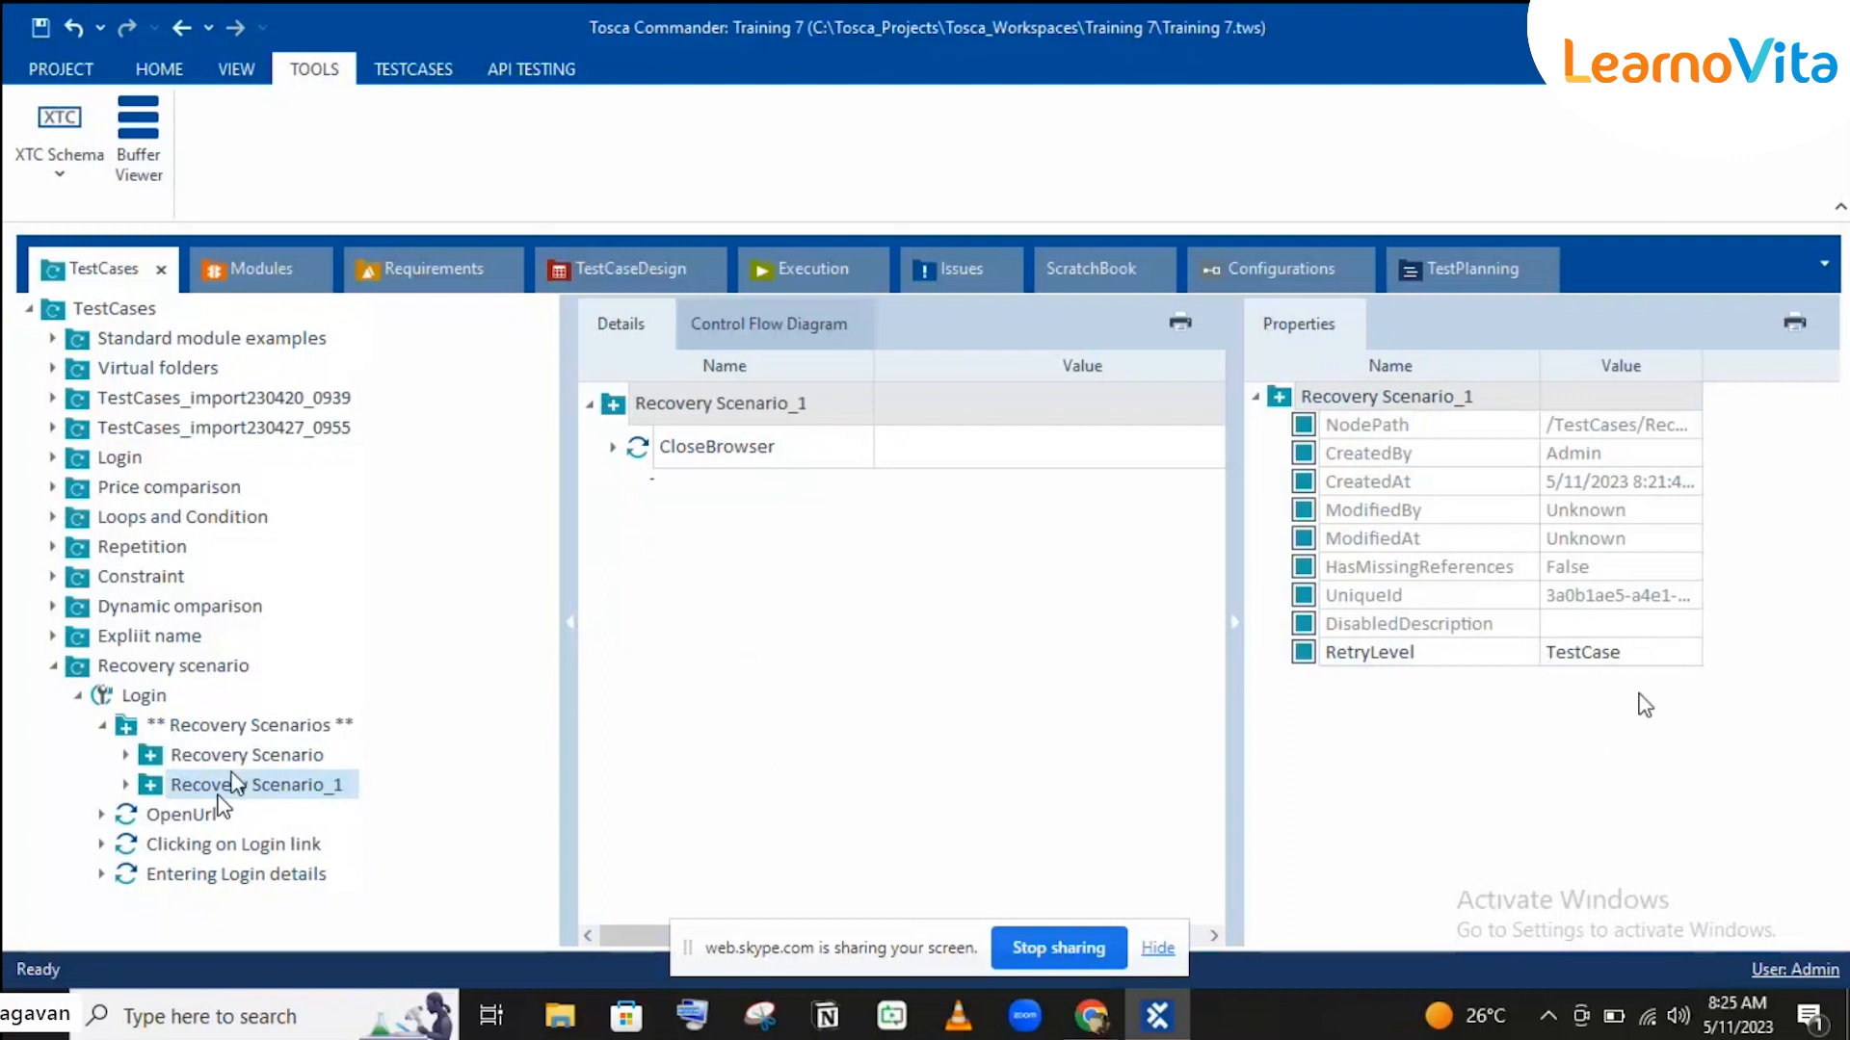
pyautogui.click(225, 768)
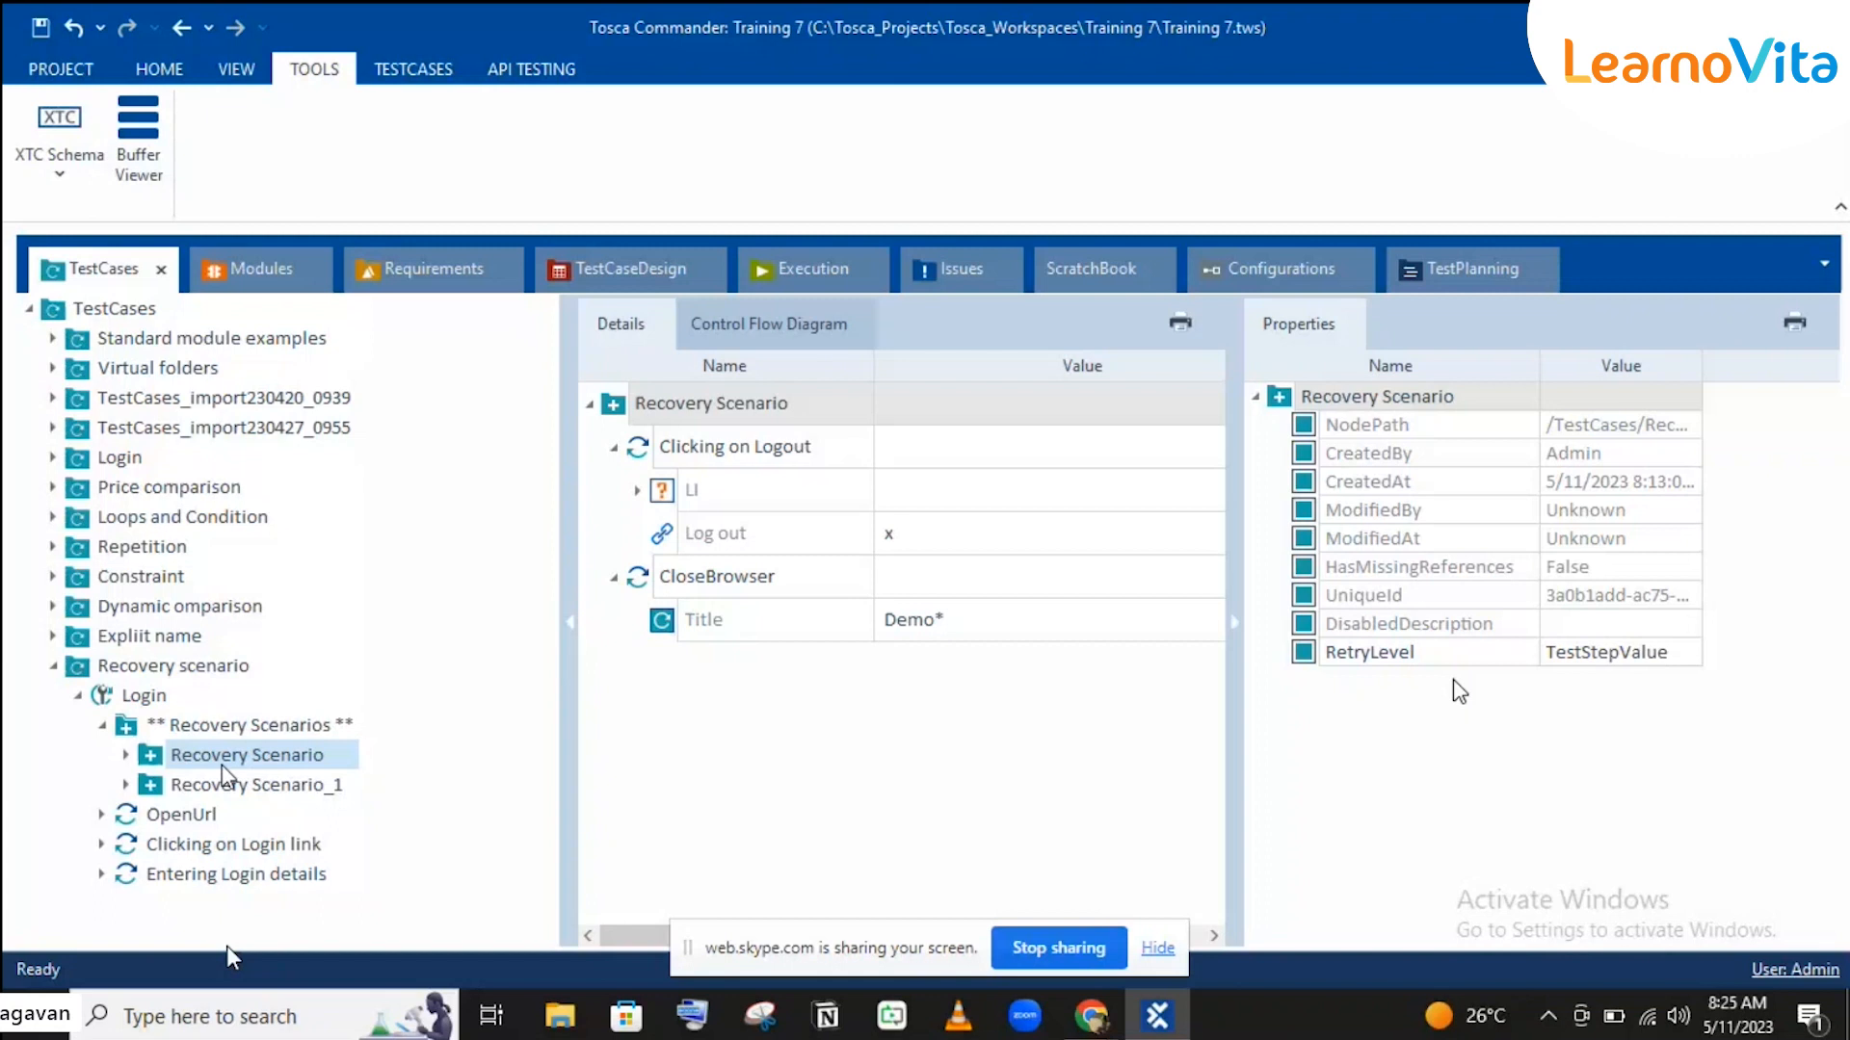
pyautogui.click(235, 790)
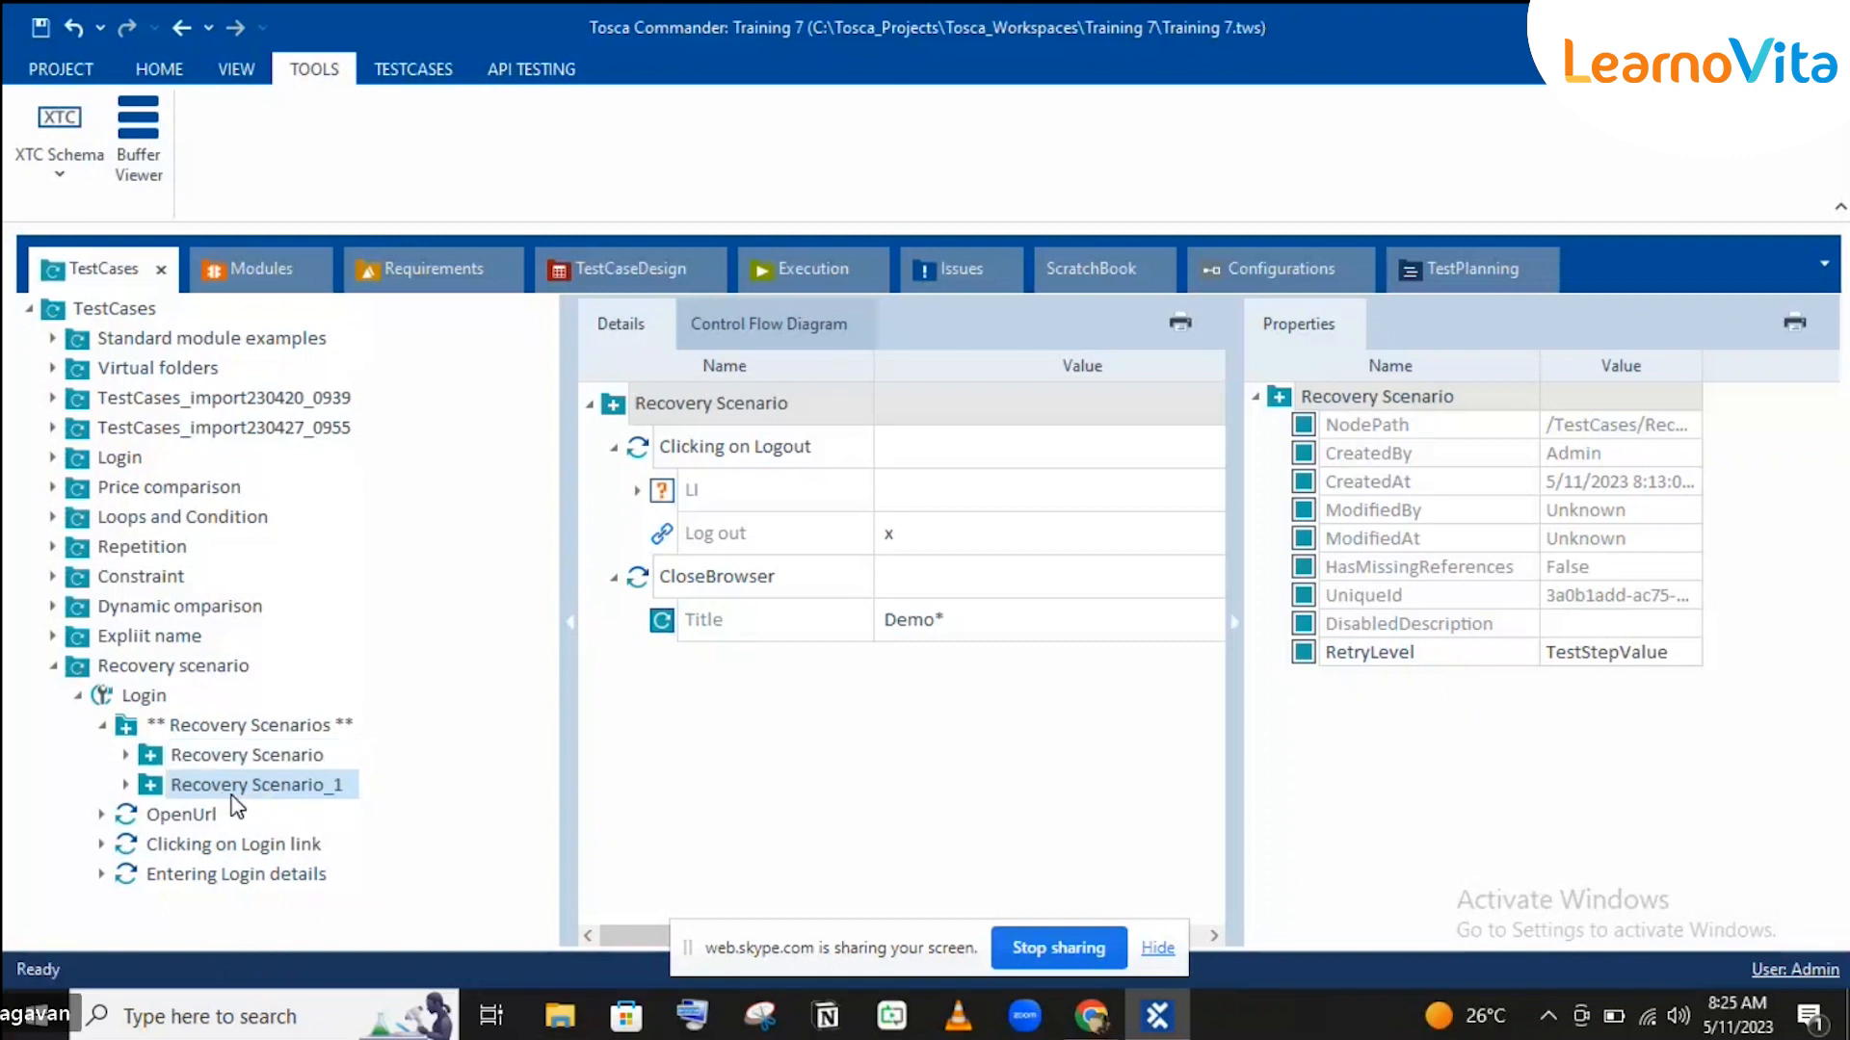
pyautogui.click(249, 752)
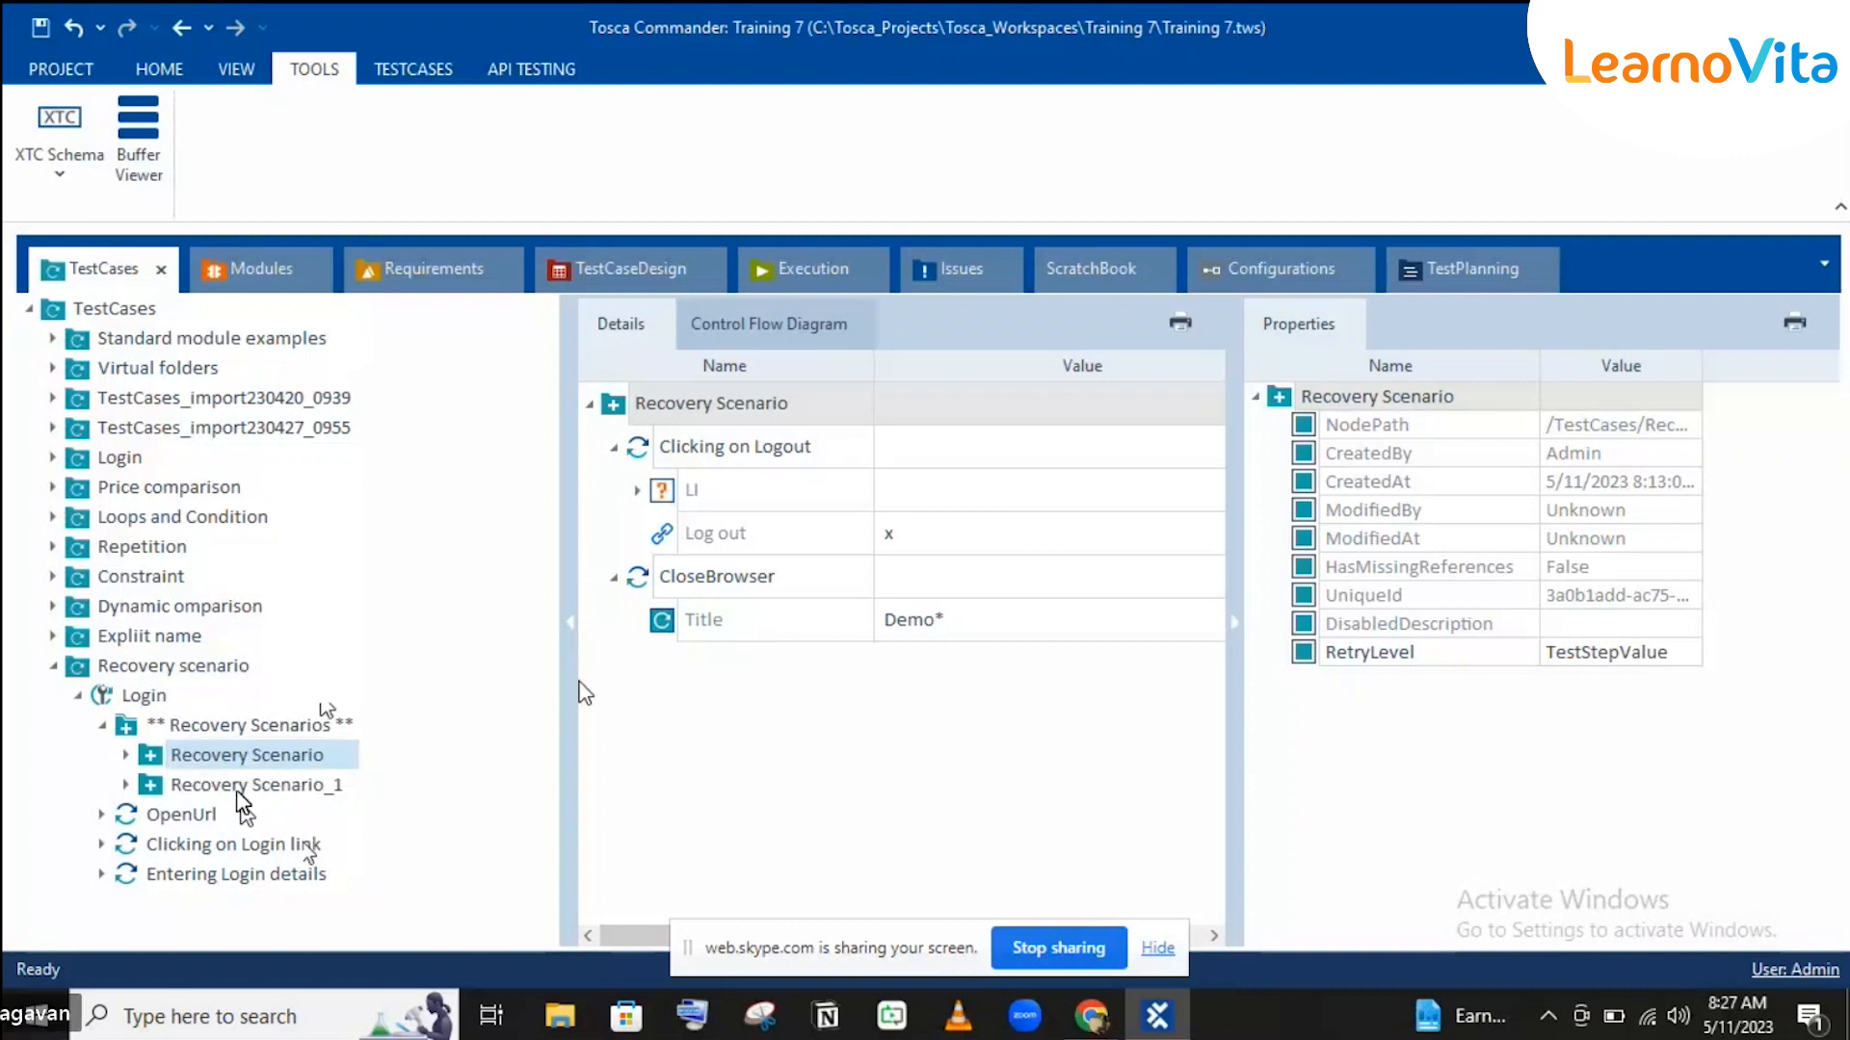
pyautogui.click(269, 736)
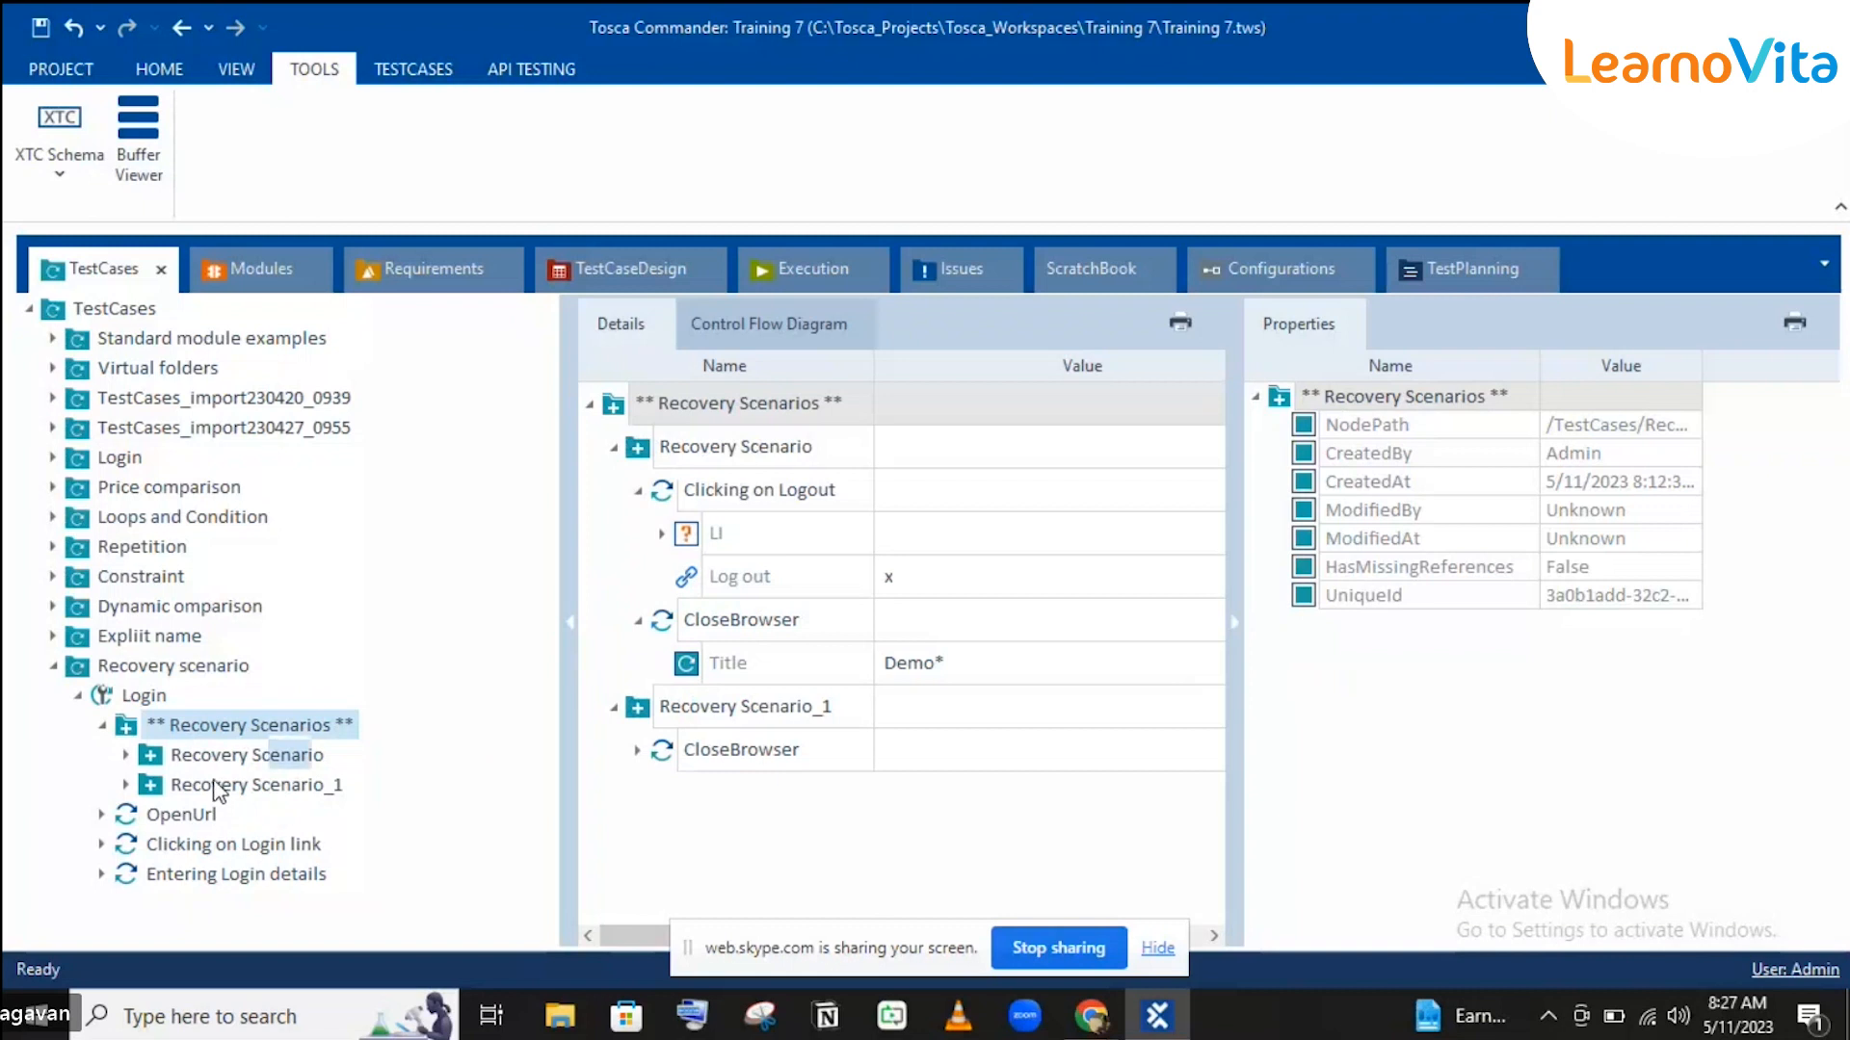
pyautogui.click(255, 758)
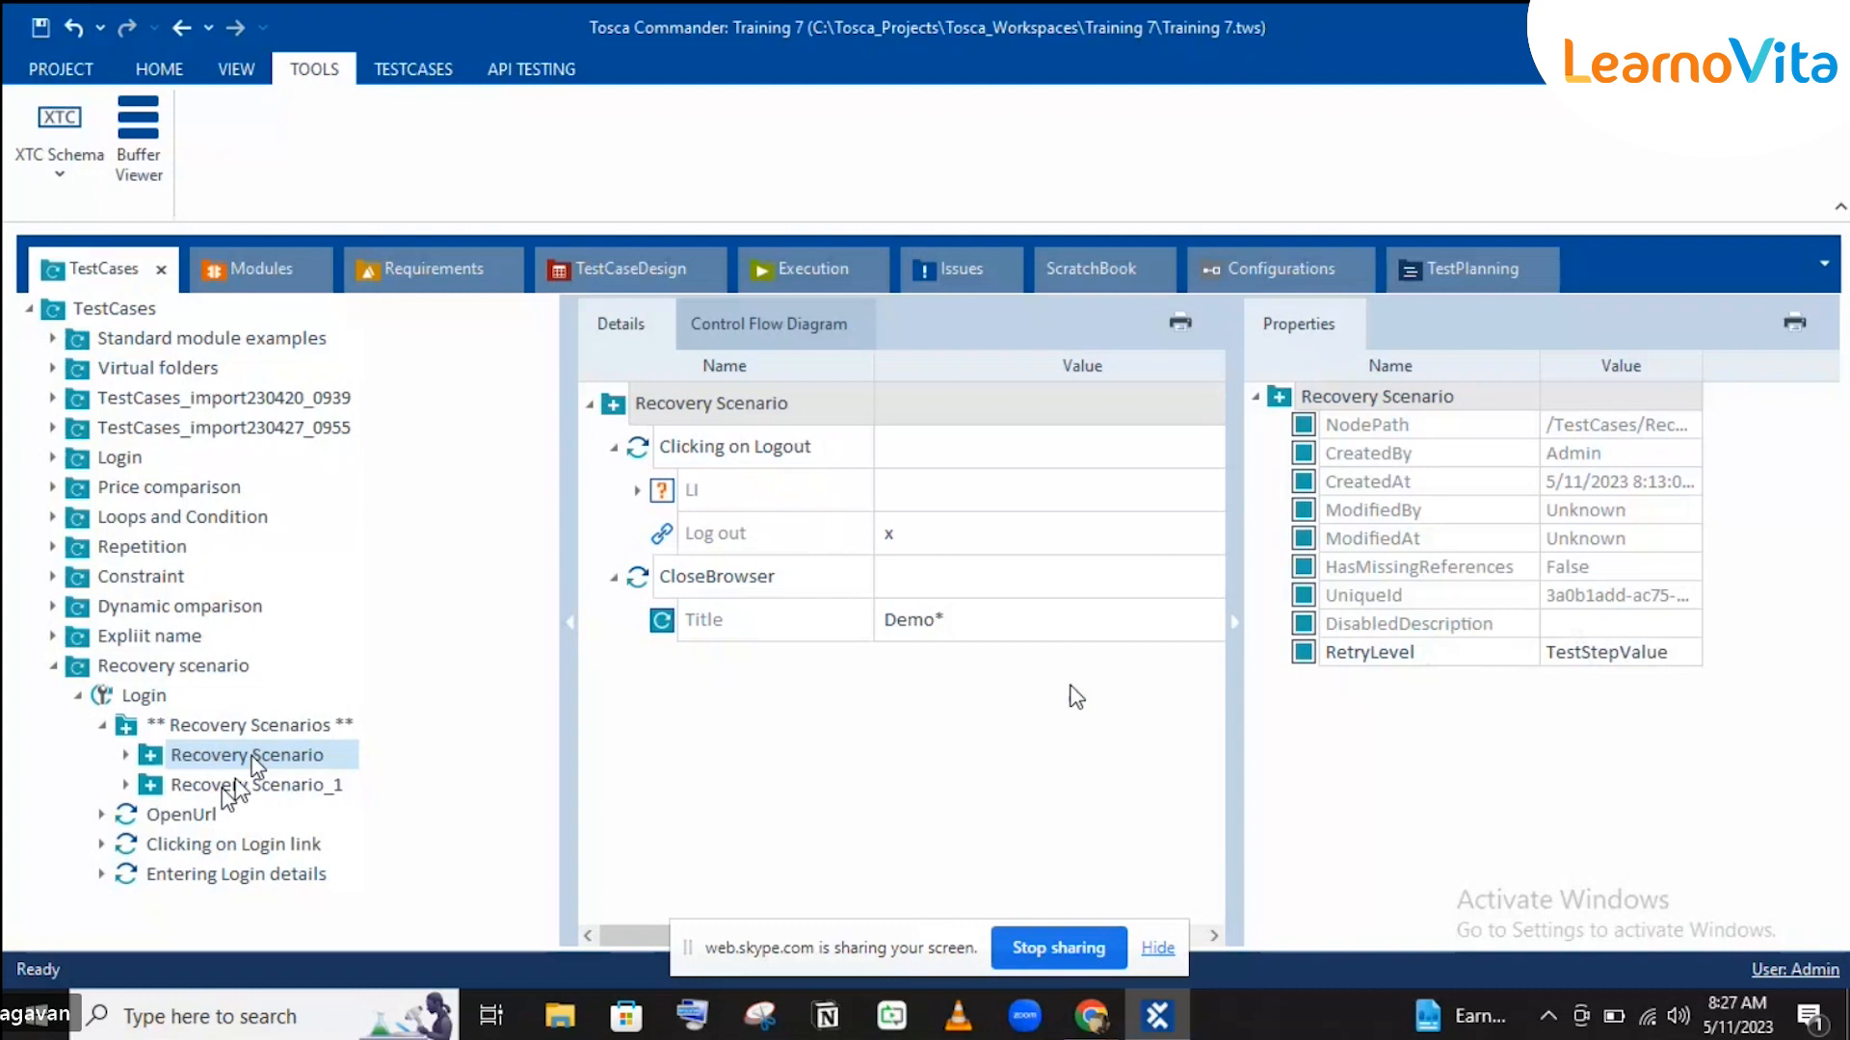
# Step: Examine the CloseBrowser step in the first Recovery Scenario and expand both scenarios to compare their contained steps
pyautogui.click(738, 578)
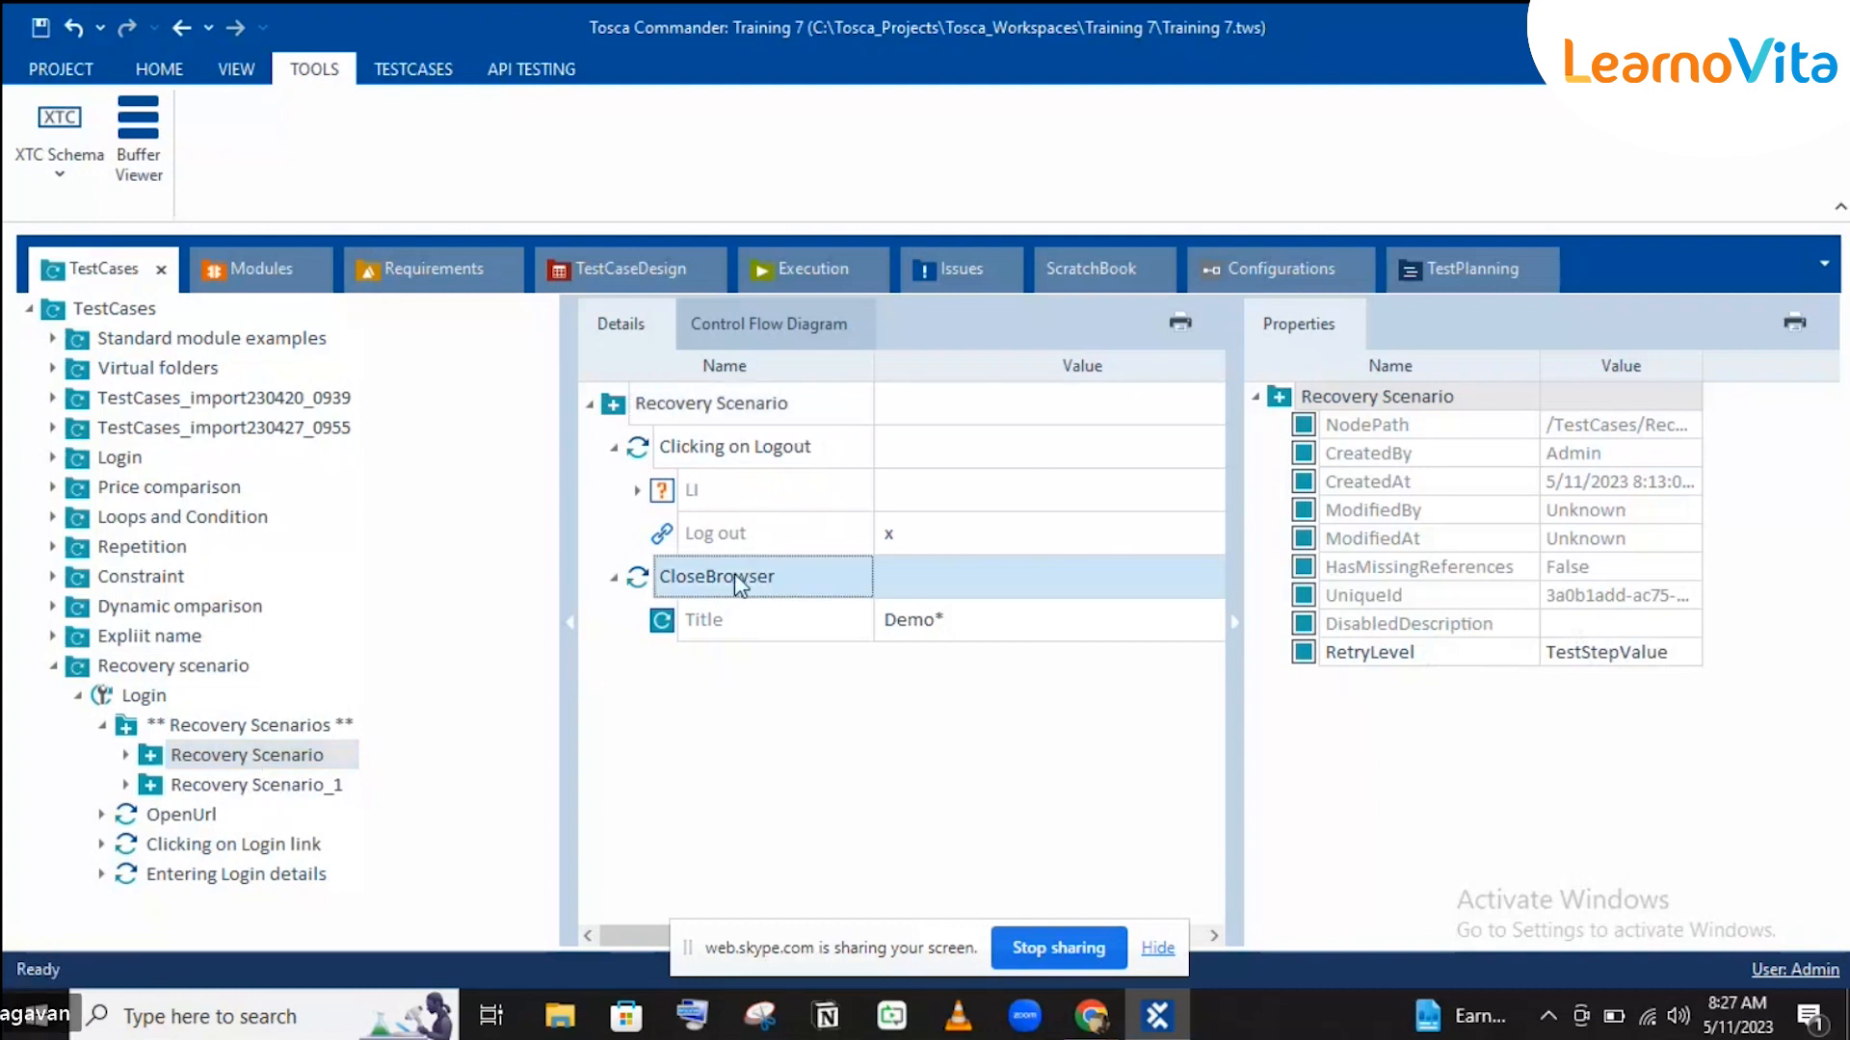
pyautogui.click(125, 785)
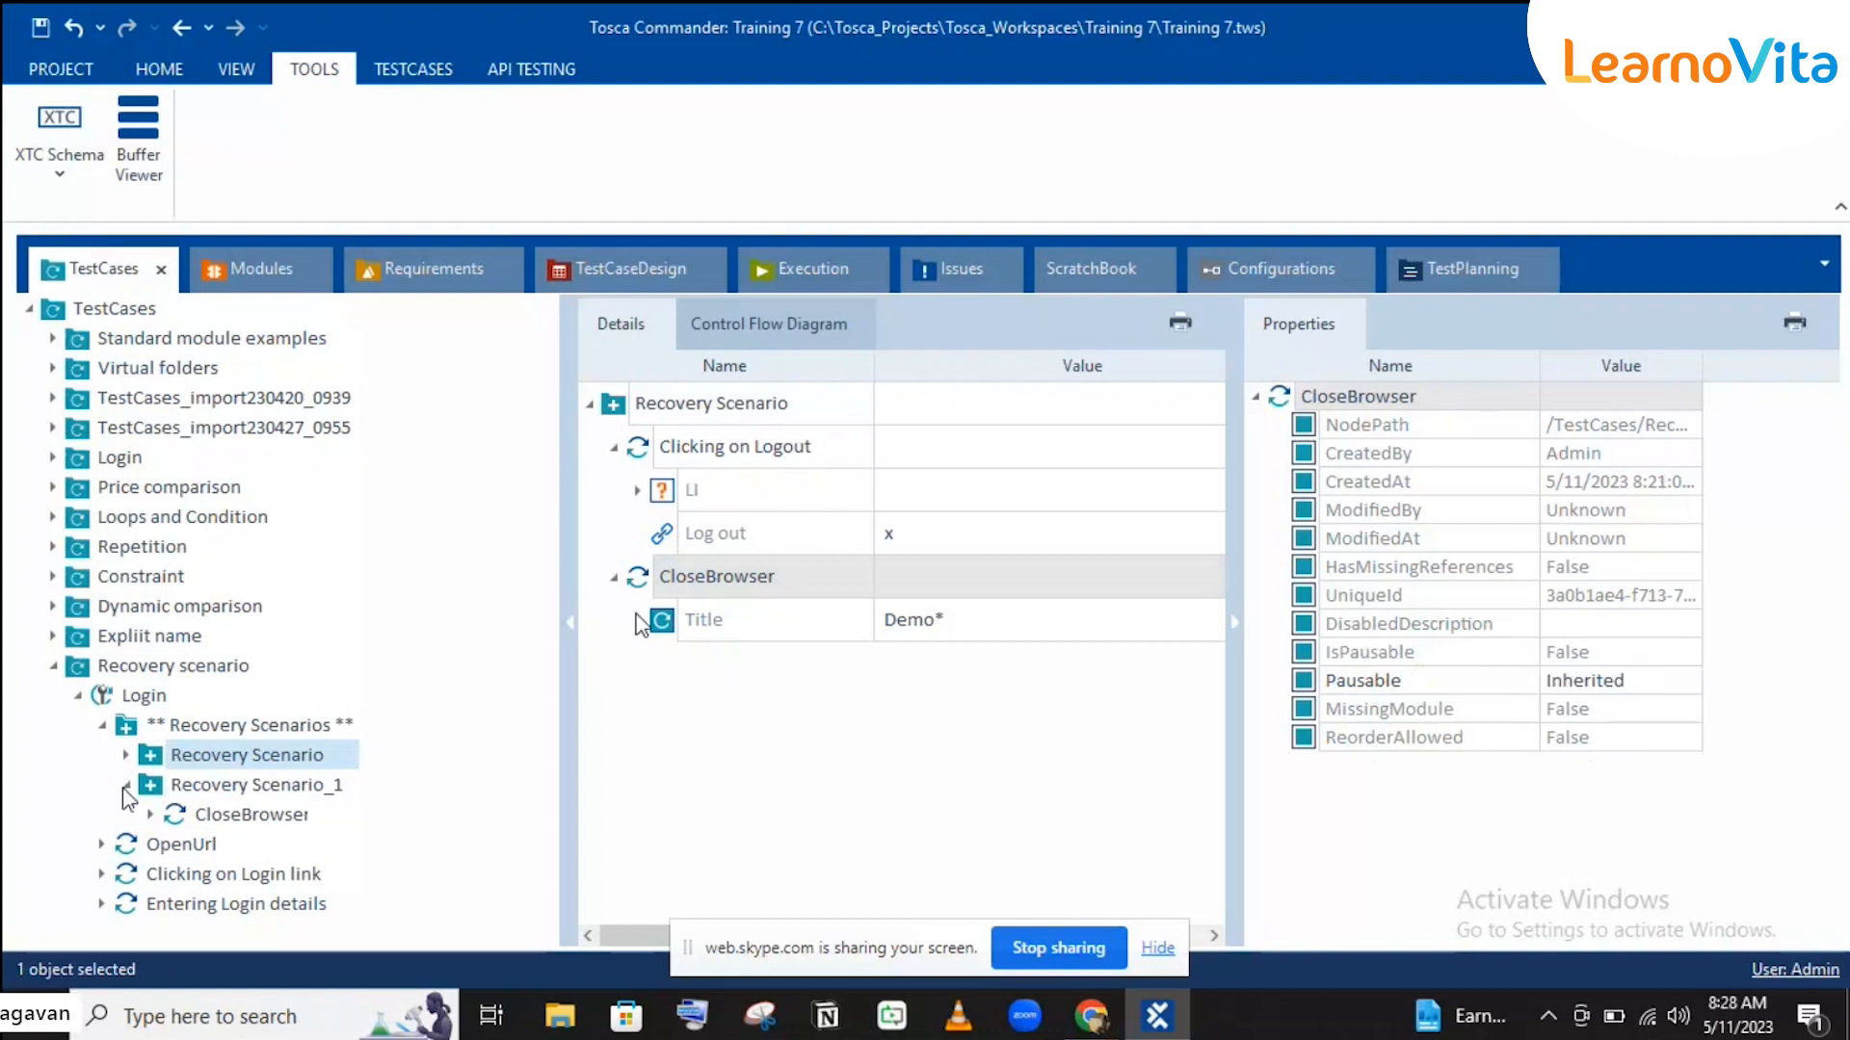
pyautogui.click(645, 581)
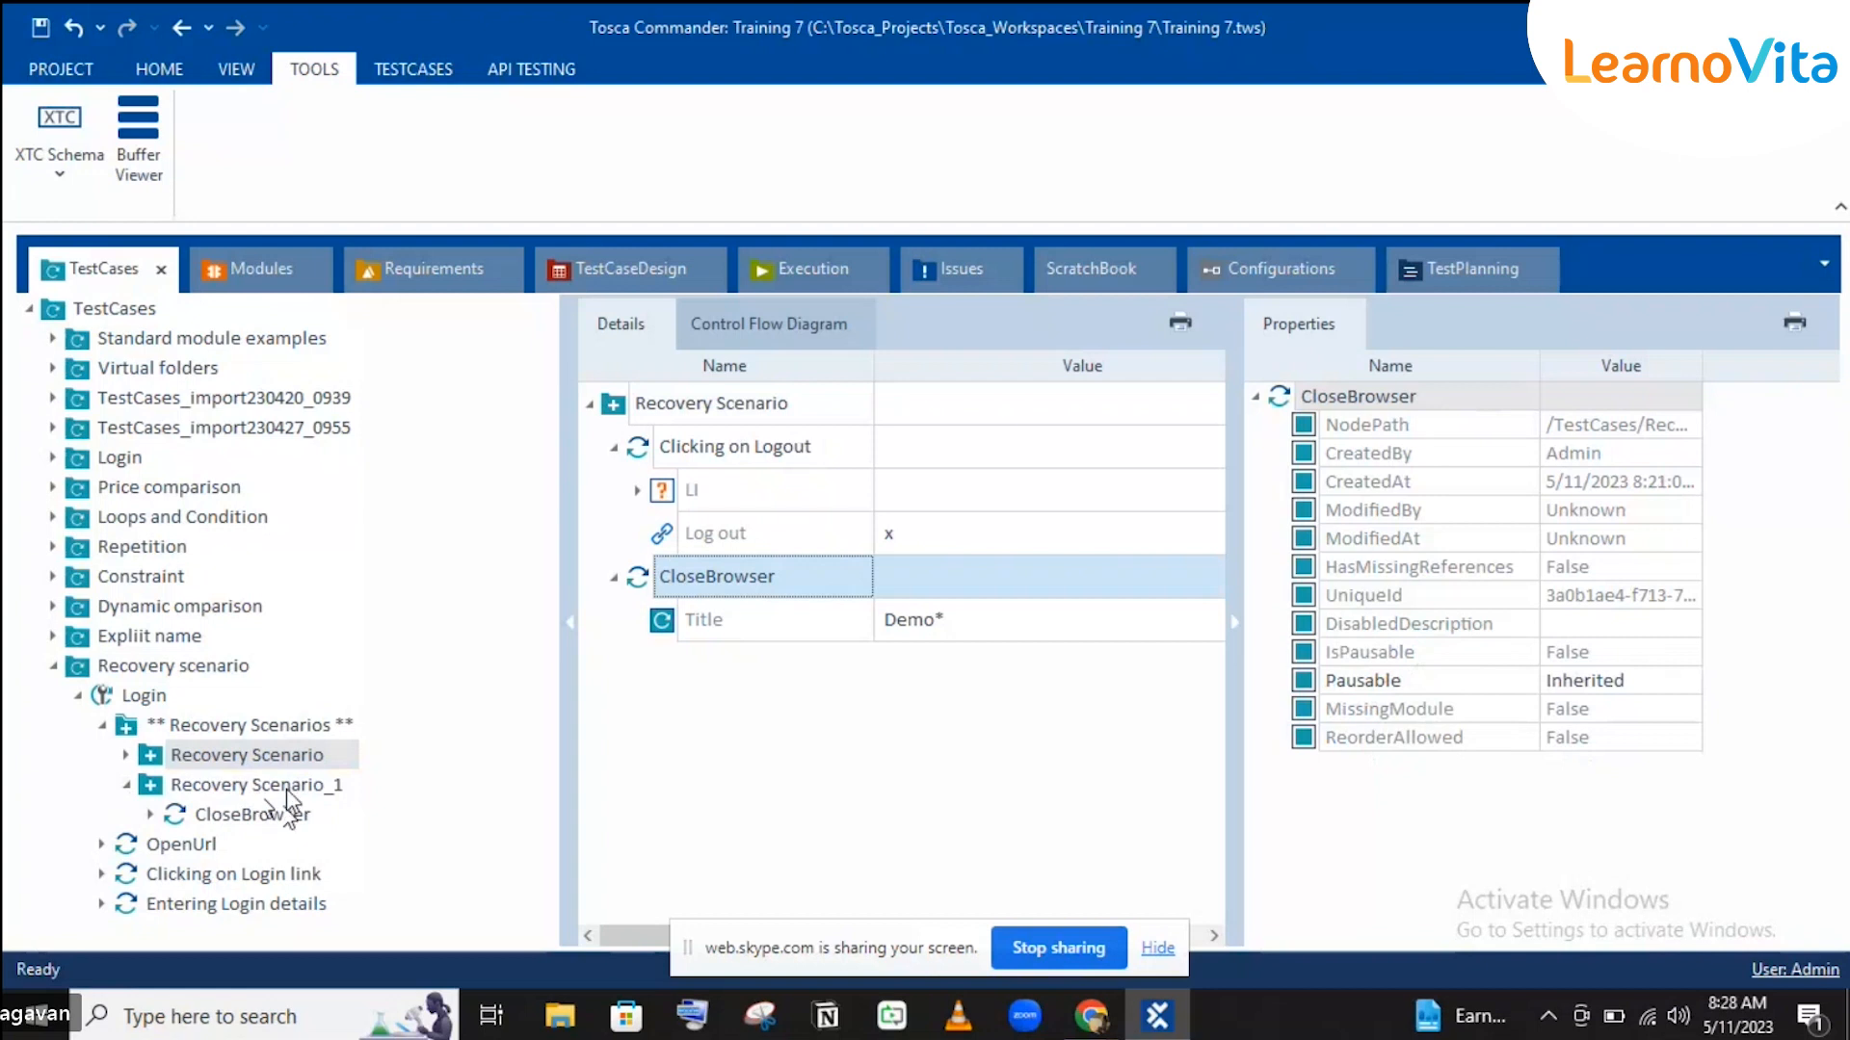
pyautogui.click(124, 758)
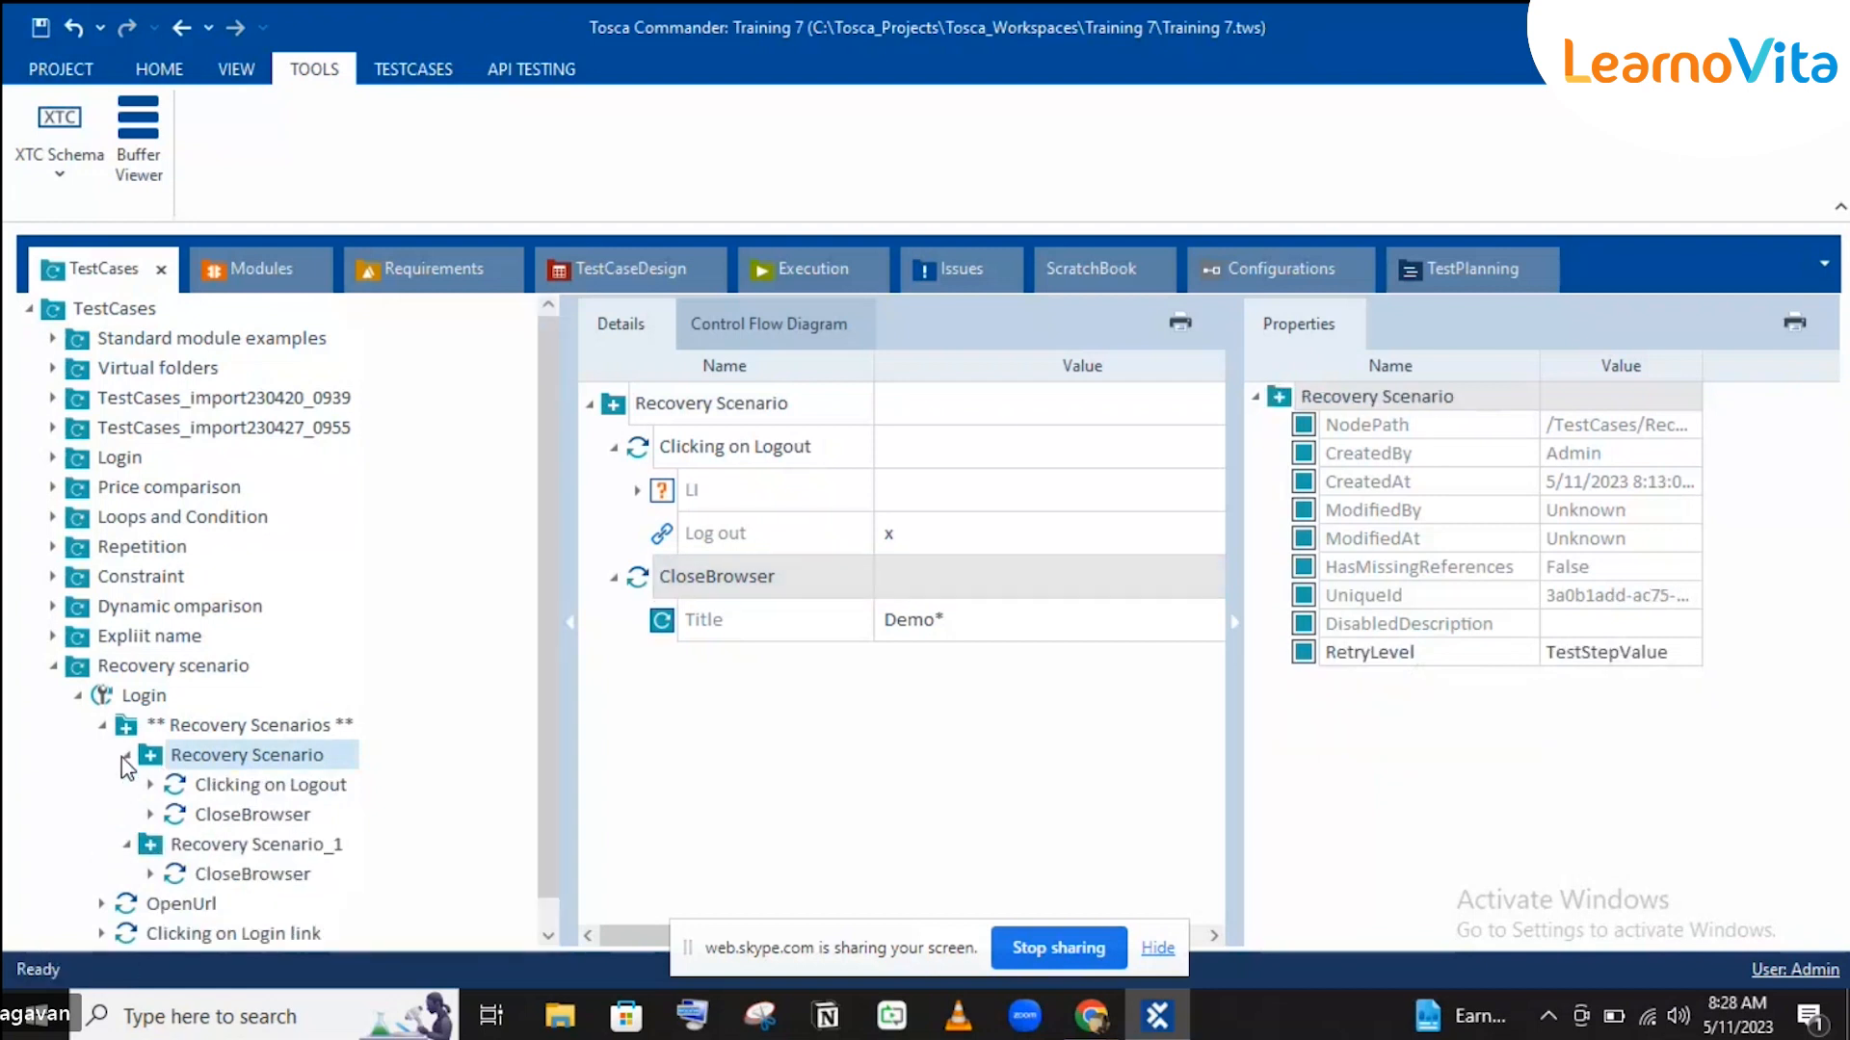
pyautogui.click(123, 757)
# Step: Review the RetryLevel options of Recovery Scenario_1 without changing the setting
pyautogui.click(327, 785)
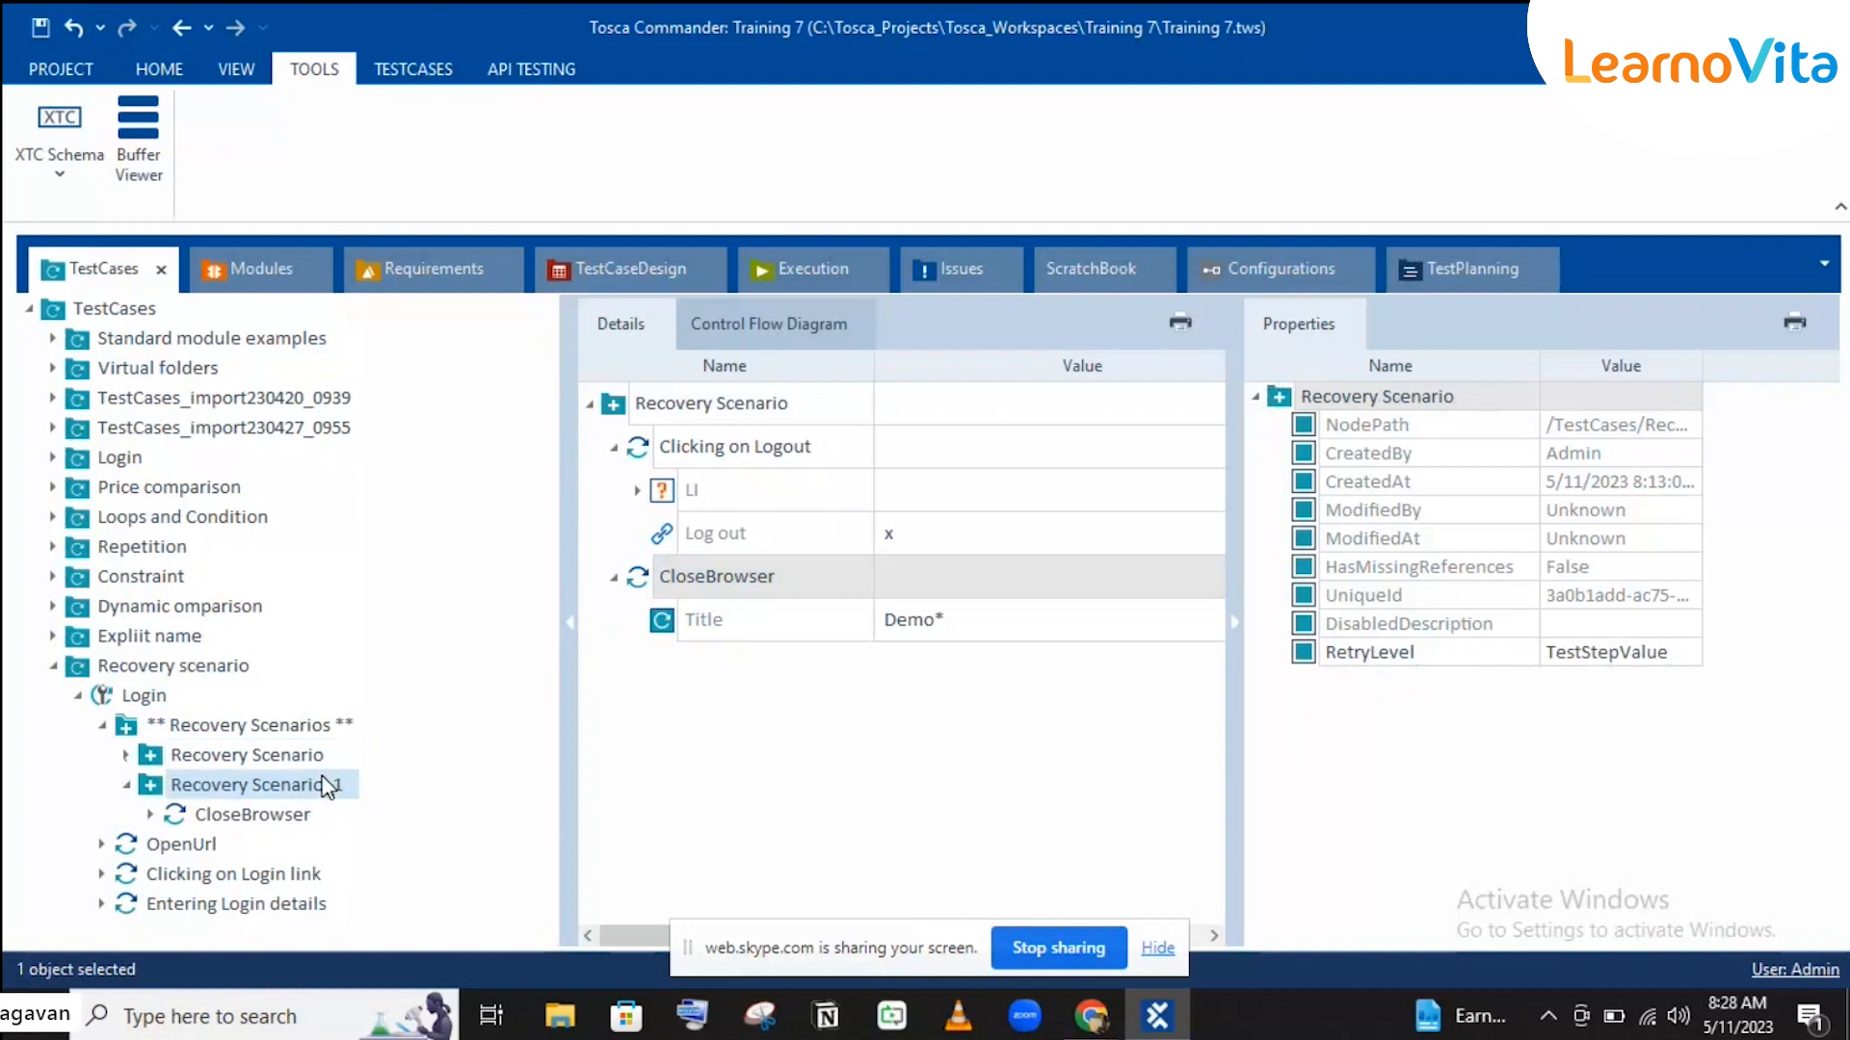
pyautogui.click(1616, 654)
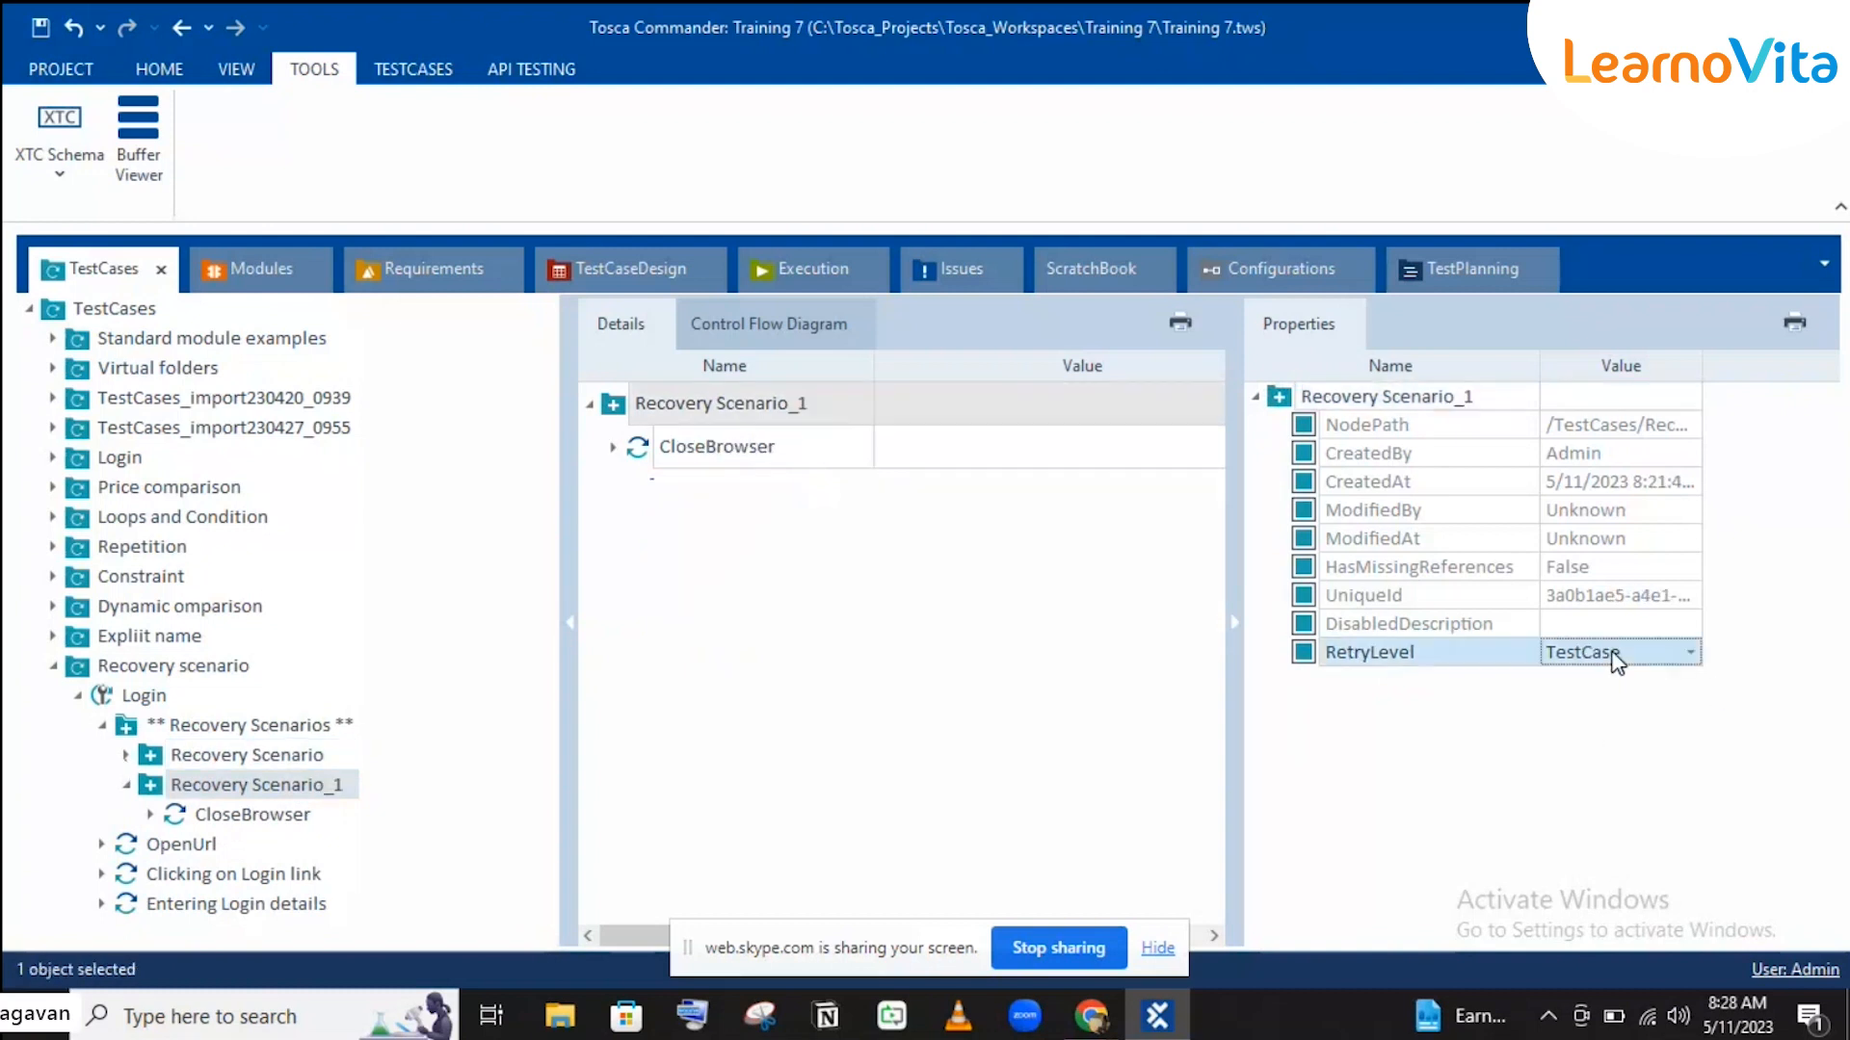
pyautogui.click(1613, 657)
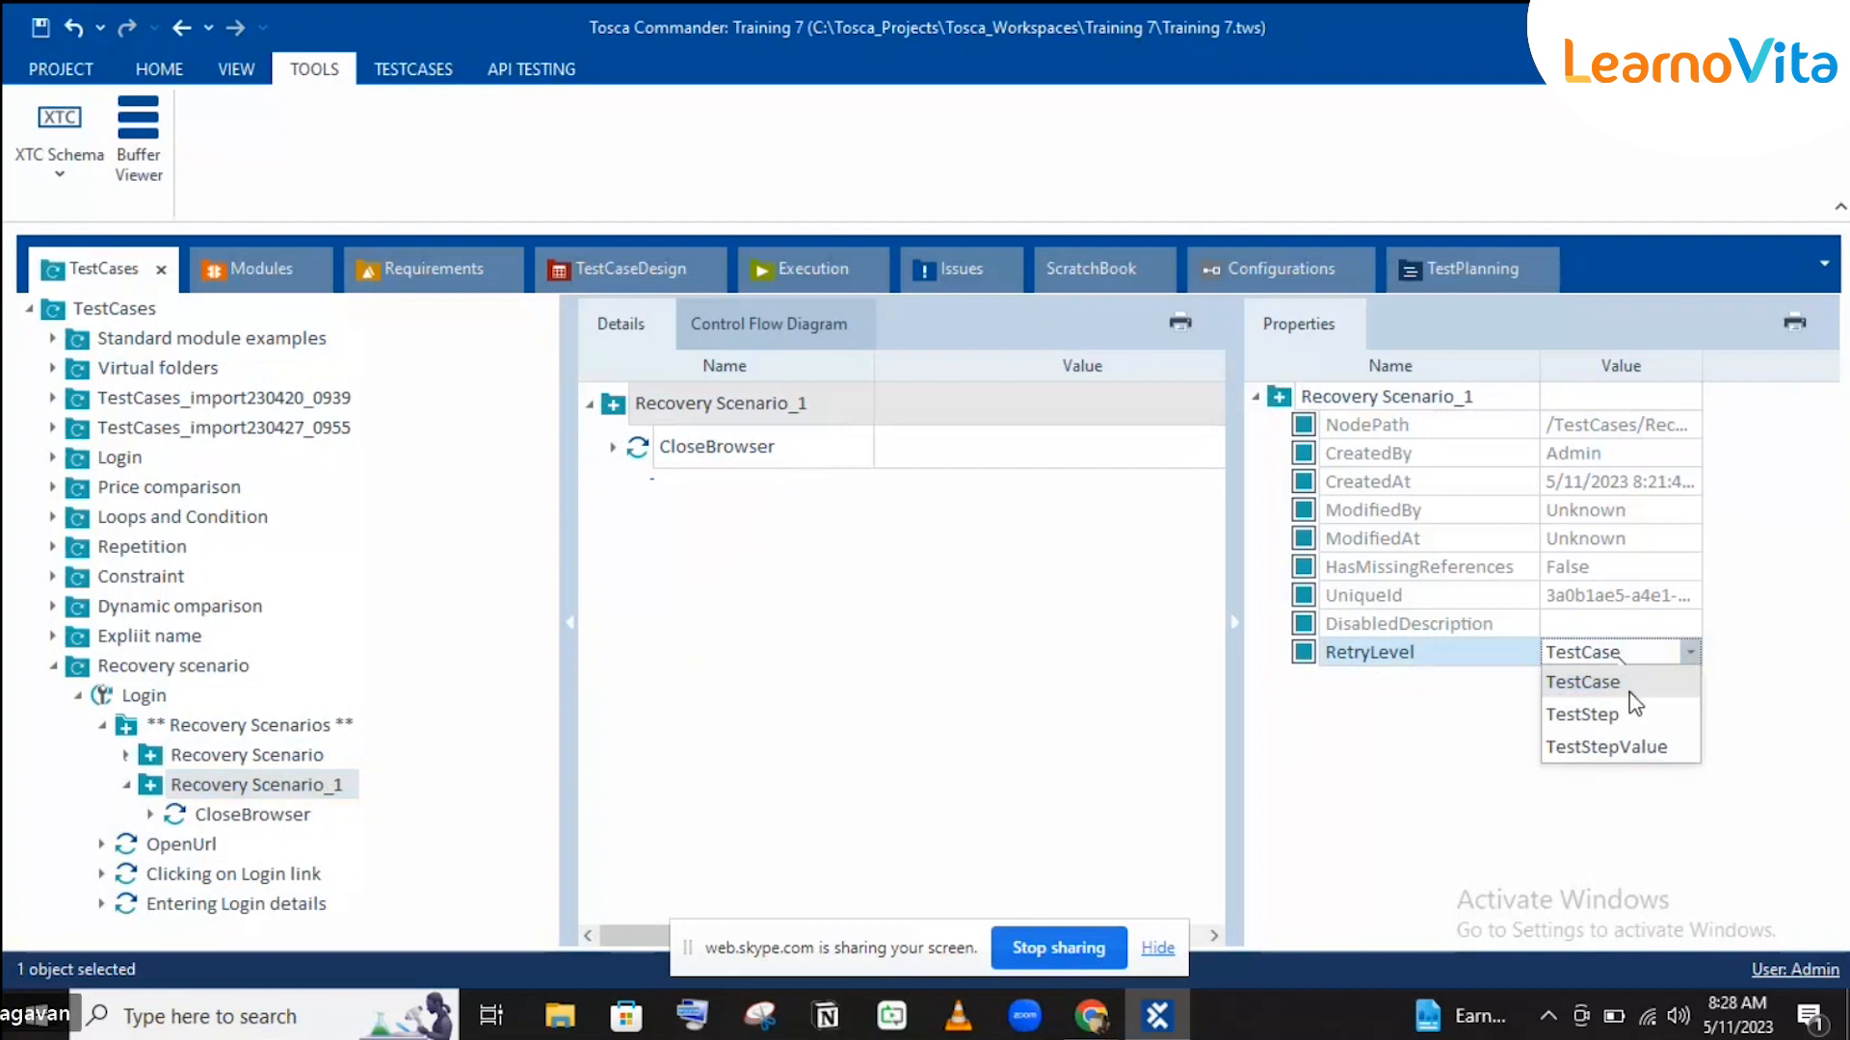
pyautogui.click(1517, 684)
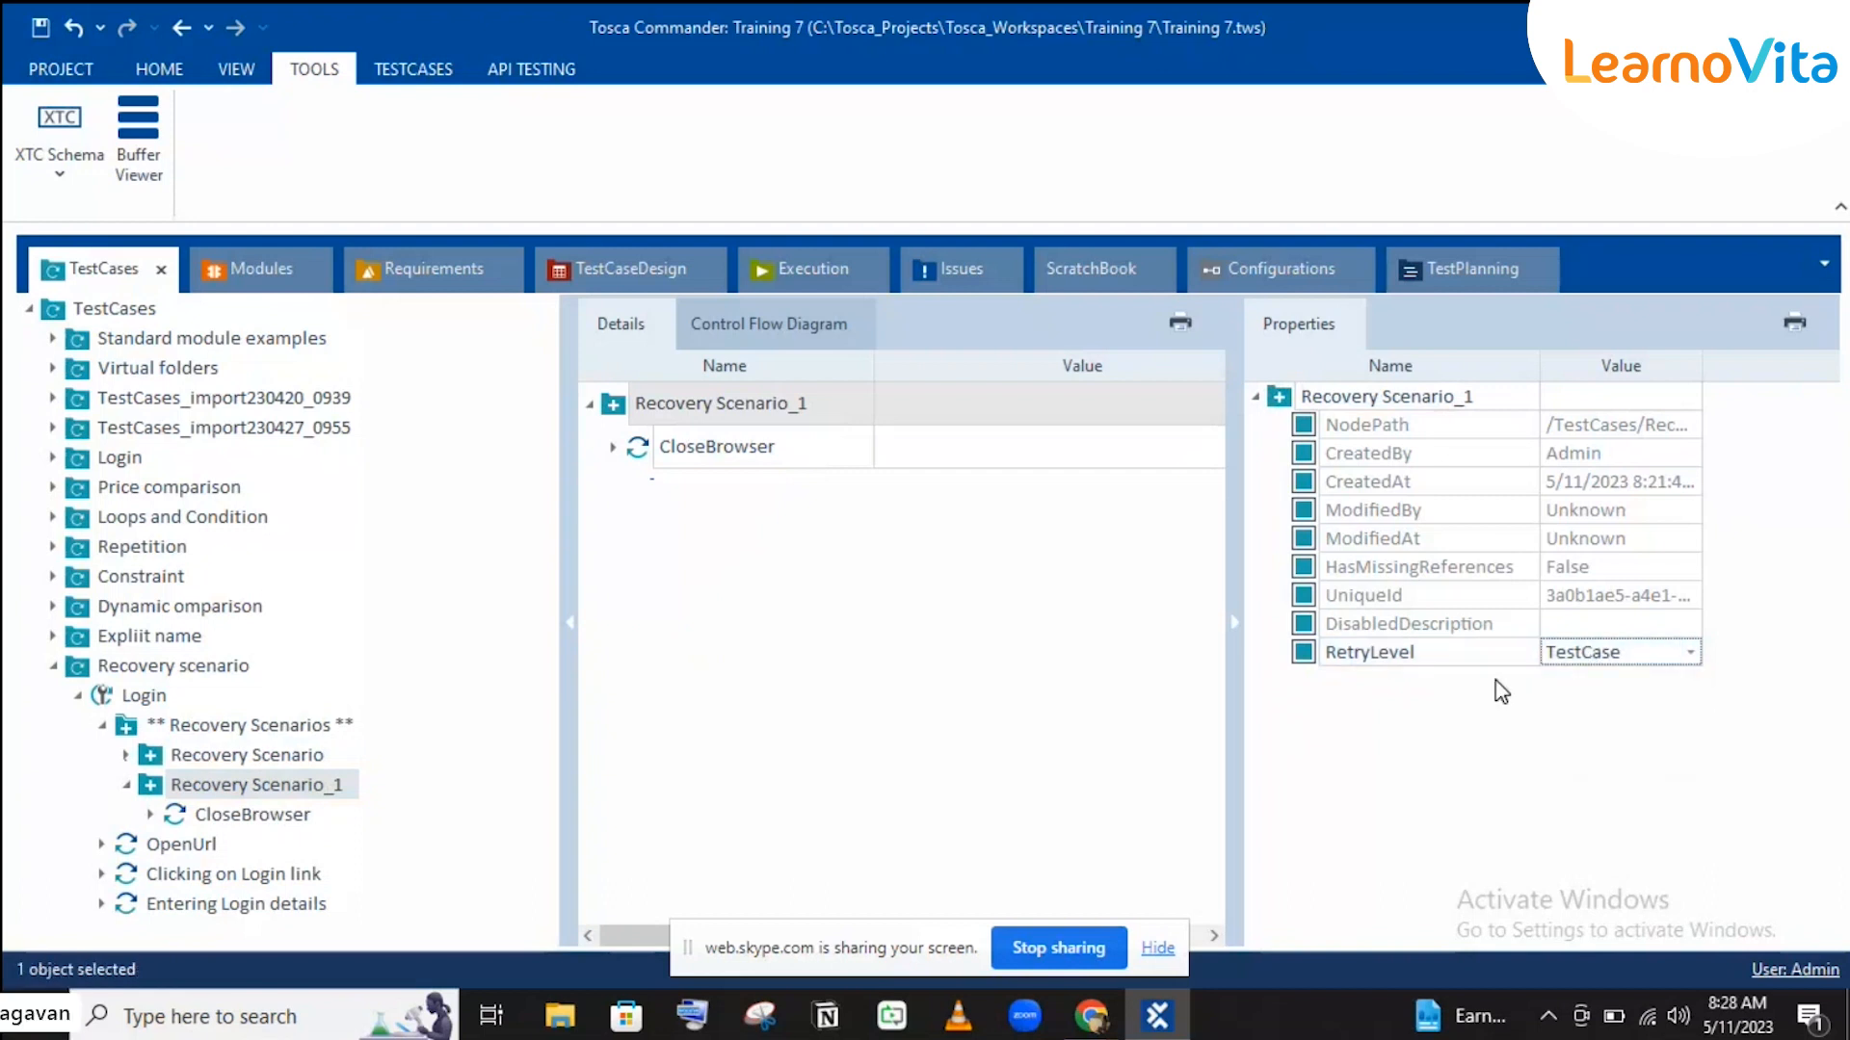
# Step: Delete the CloseBrowser step from the first Recovery Scenario
pyautogui.click(301, 755)
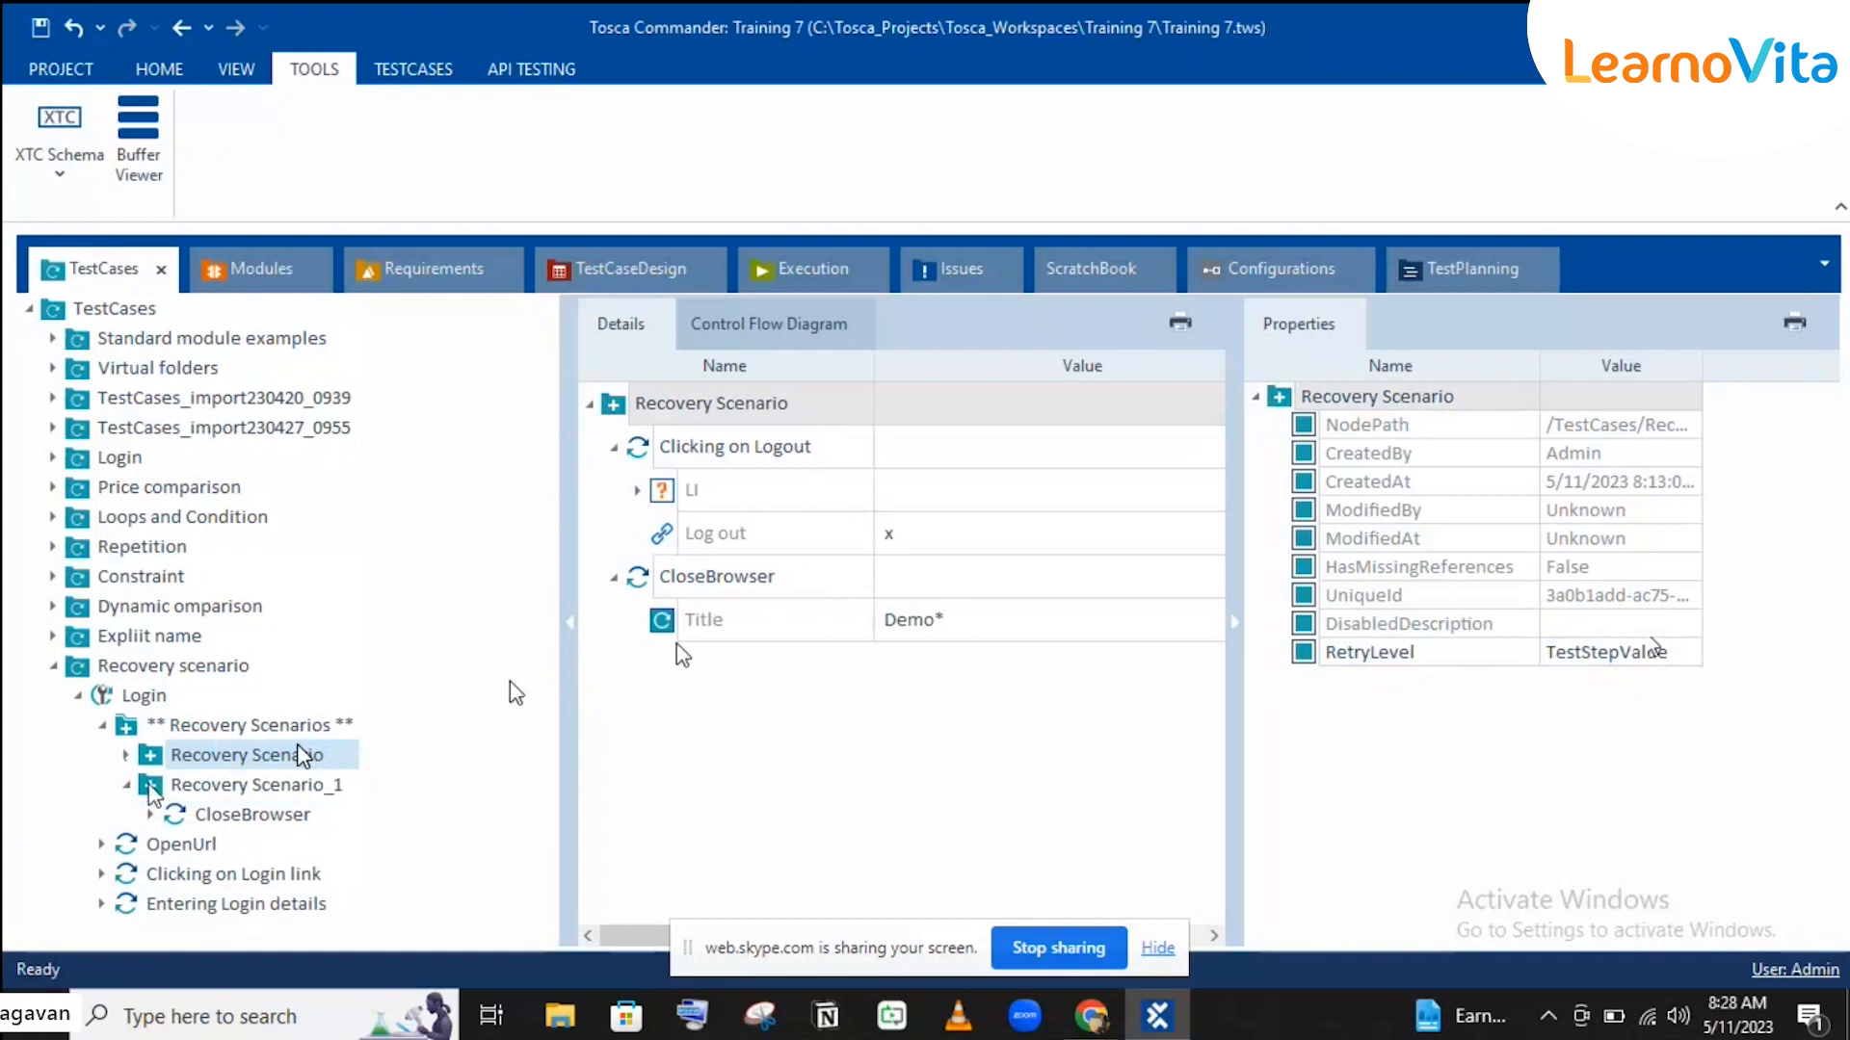
pyautogui.click(761, 576)
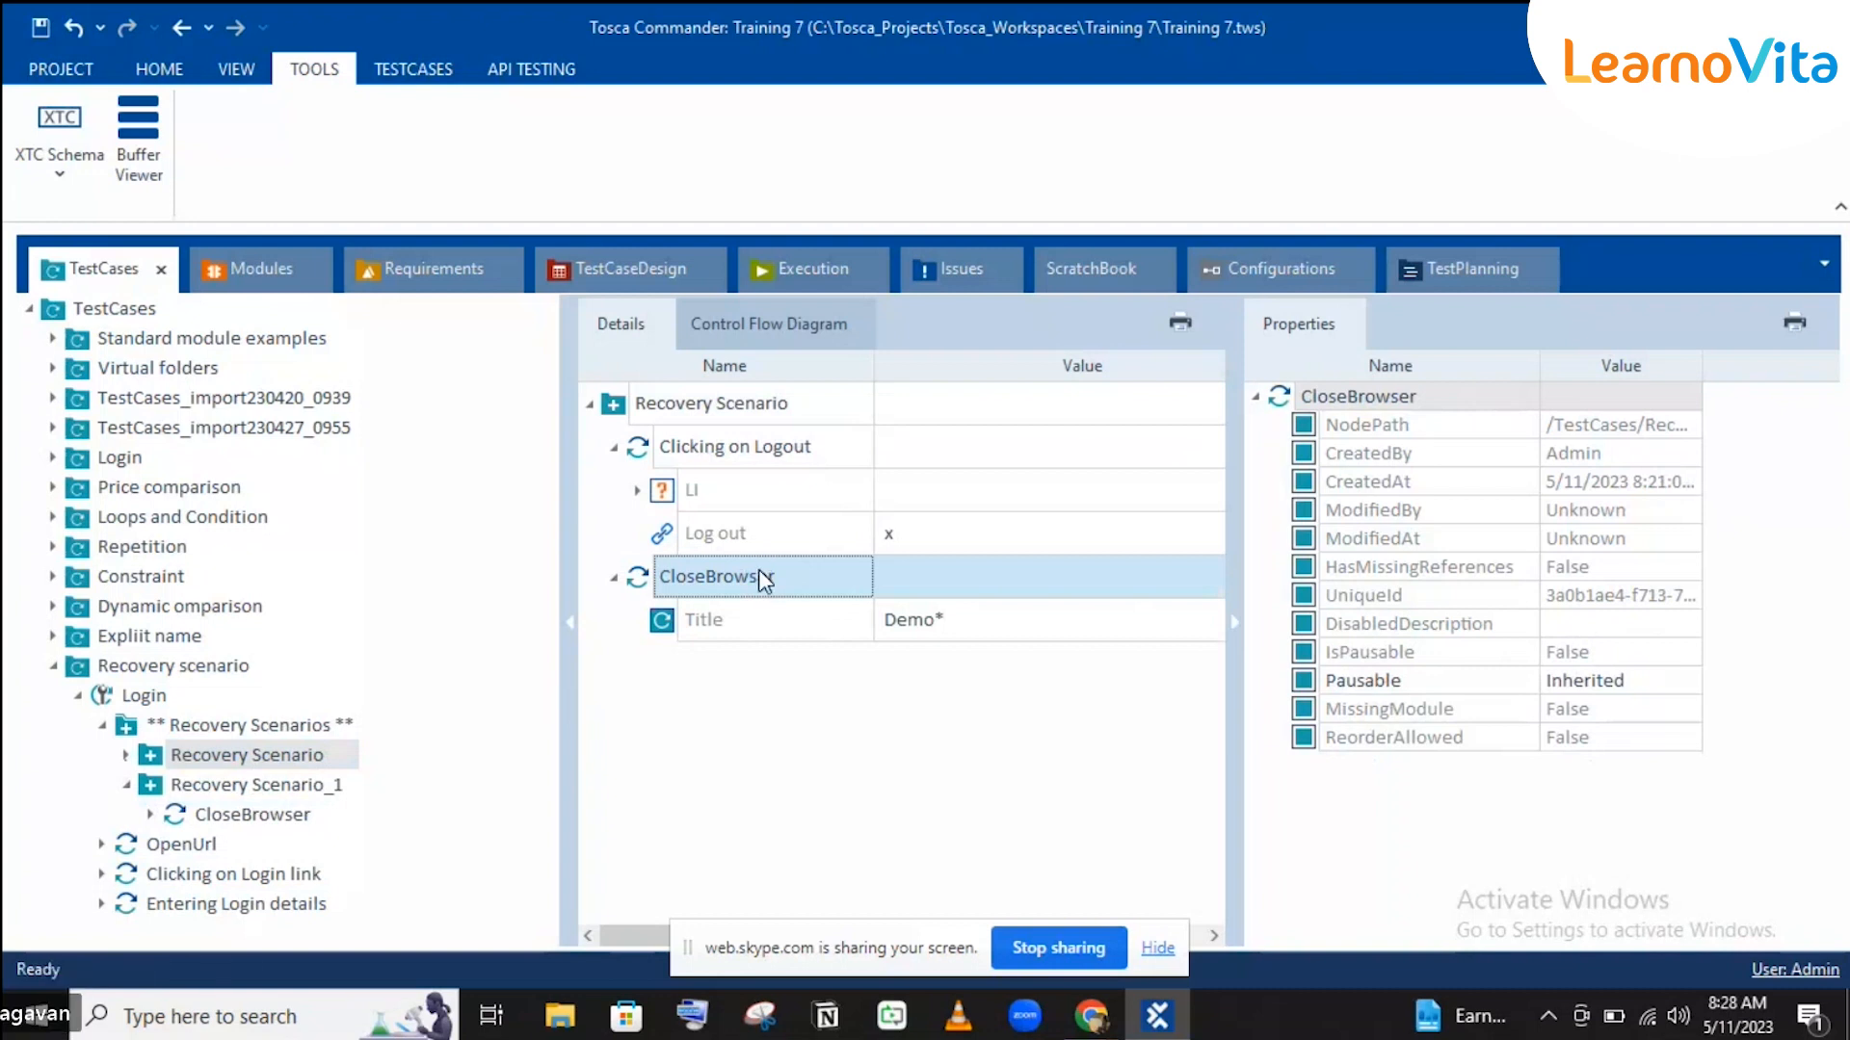
pyautogui.press('Delete')
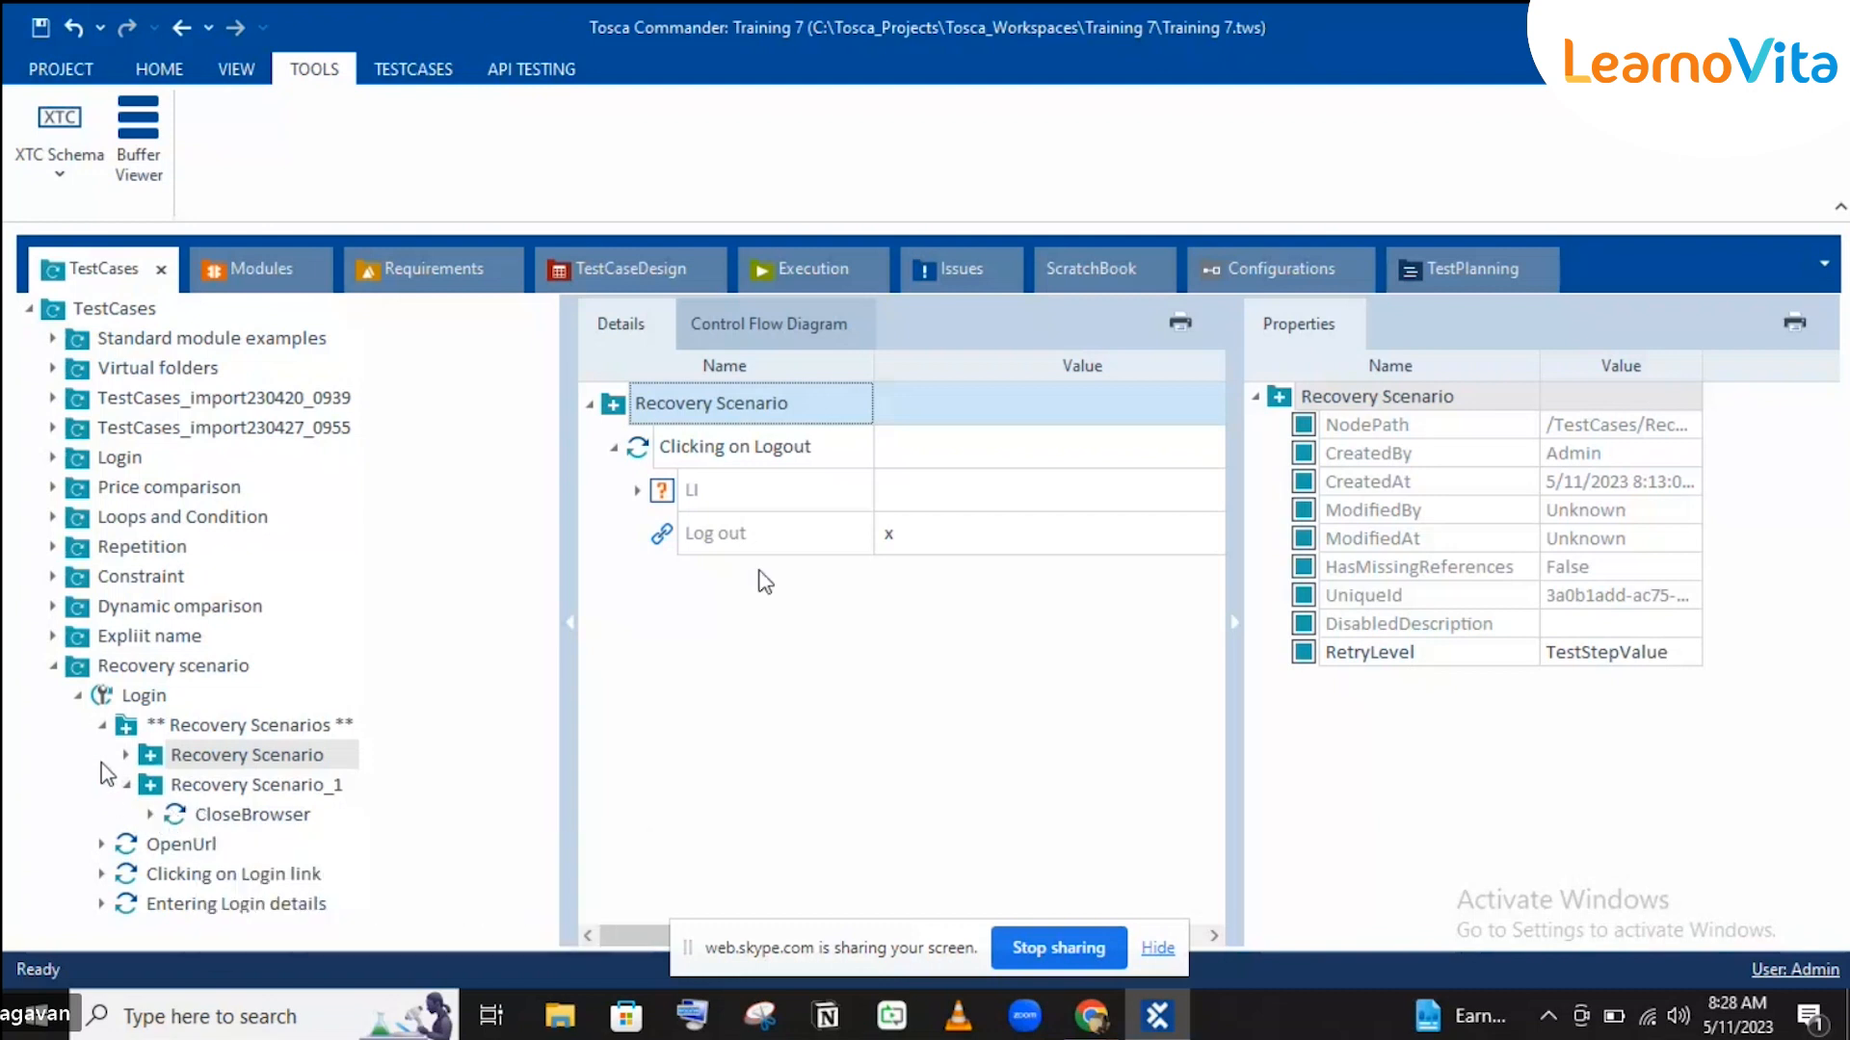
# Step: Set the RetryLevel of the first Recovery Scenario to TestStep
pyautogui.click(297, 757)
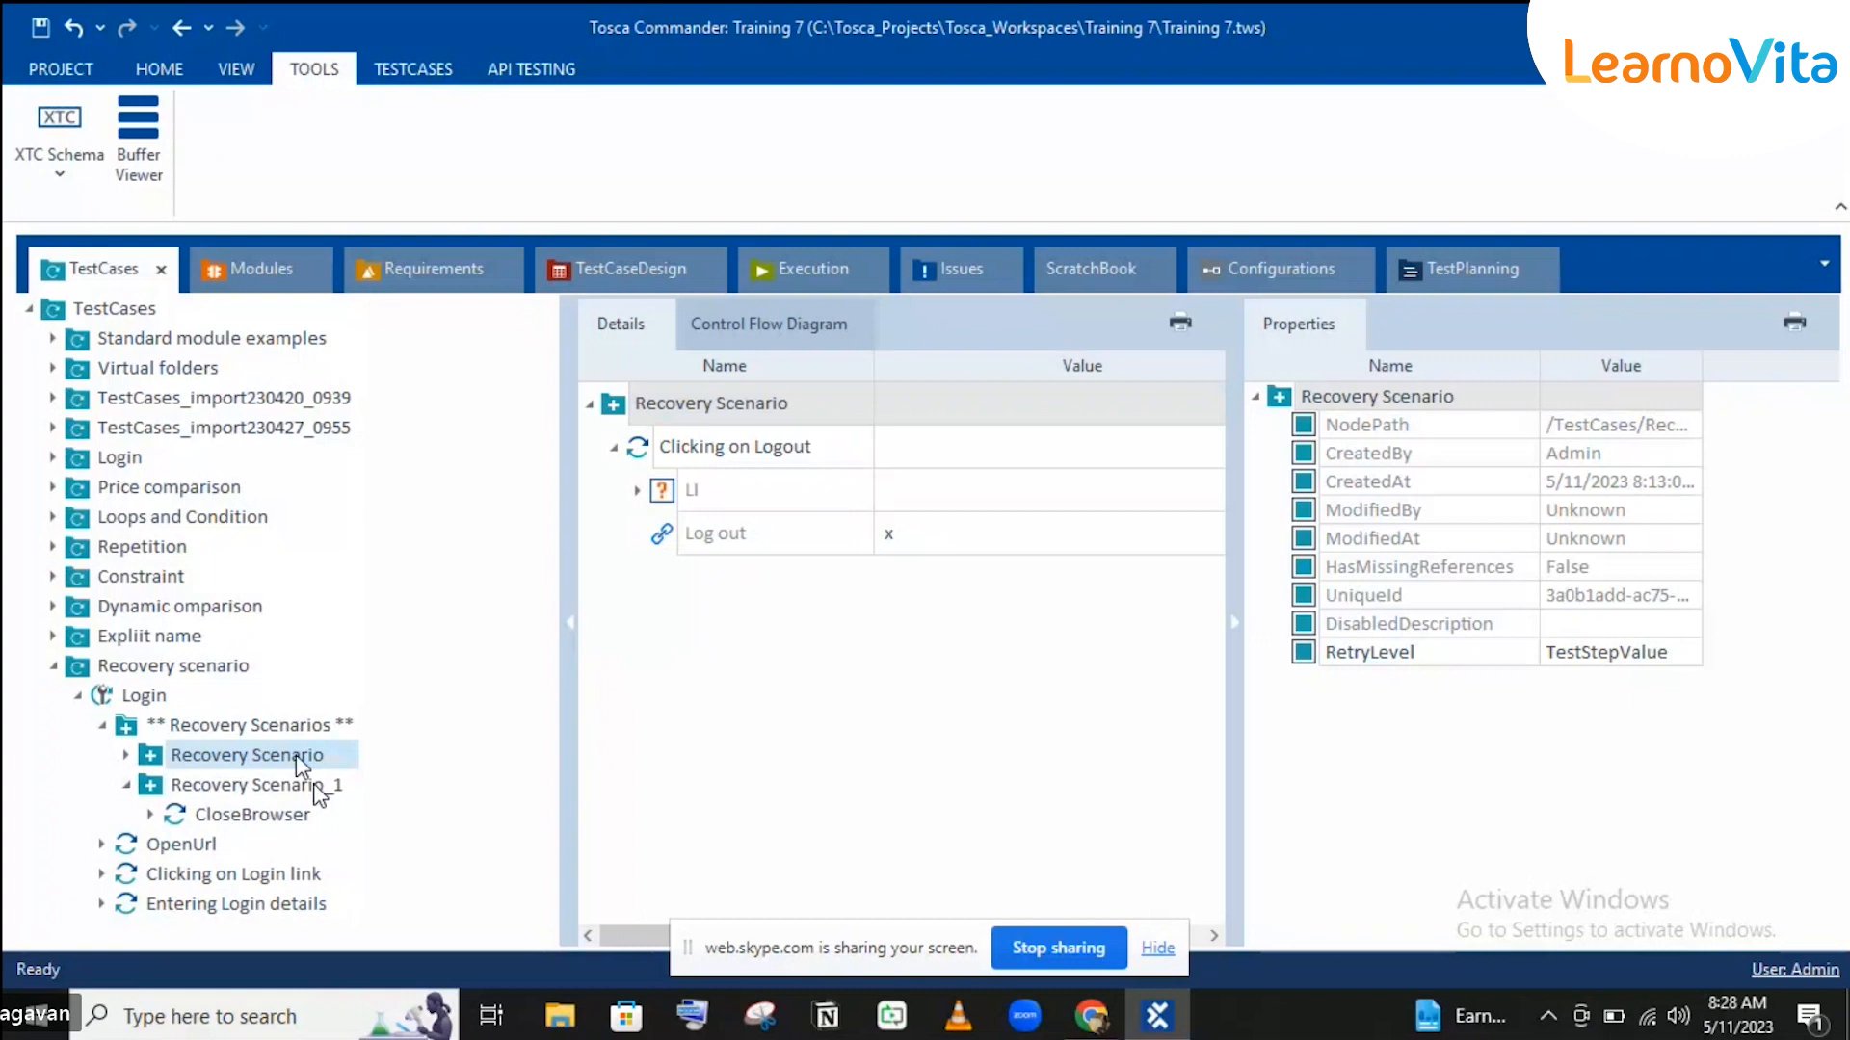
pyautogui.click(1599, 655)
pyautogui.click(1604, 665)
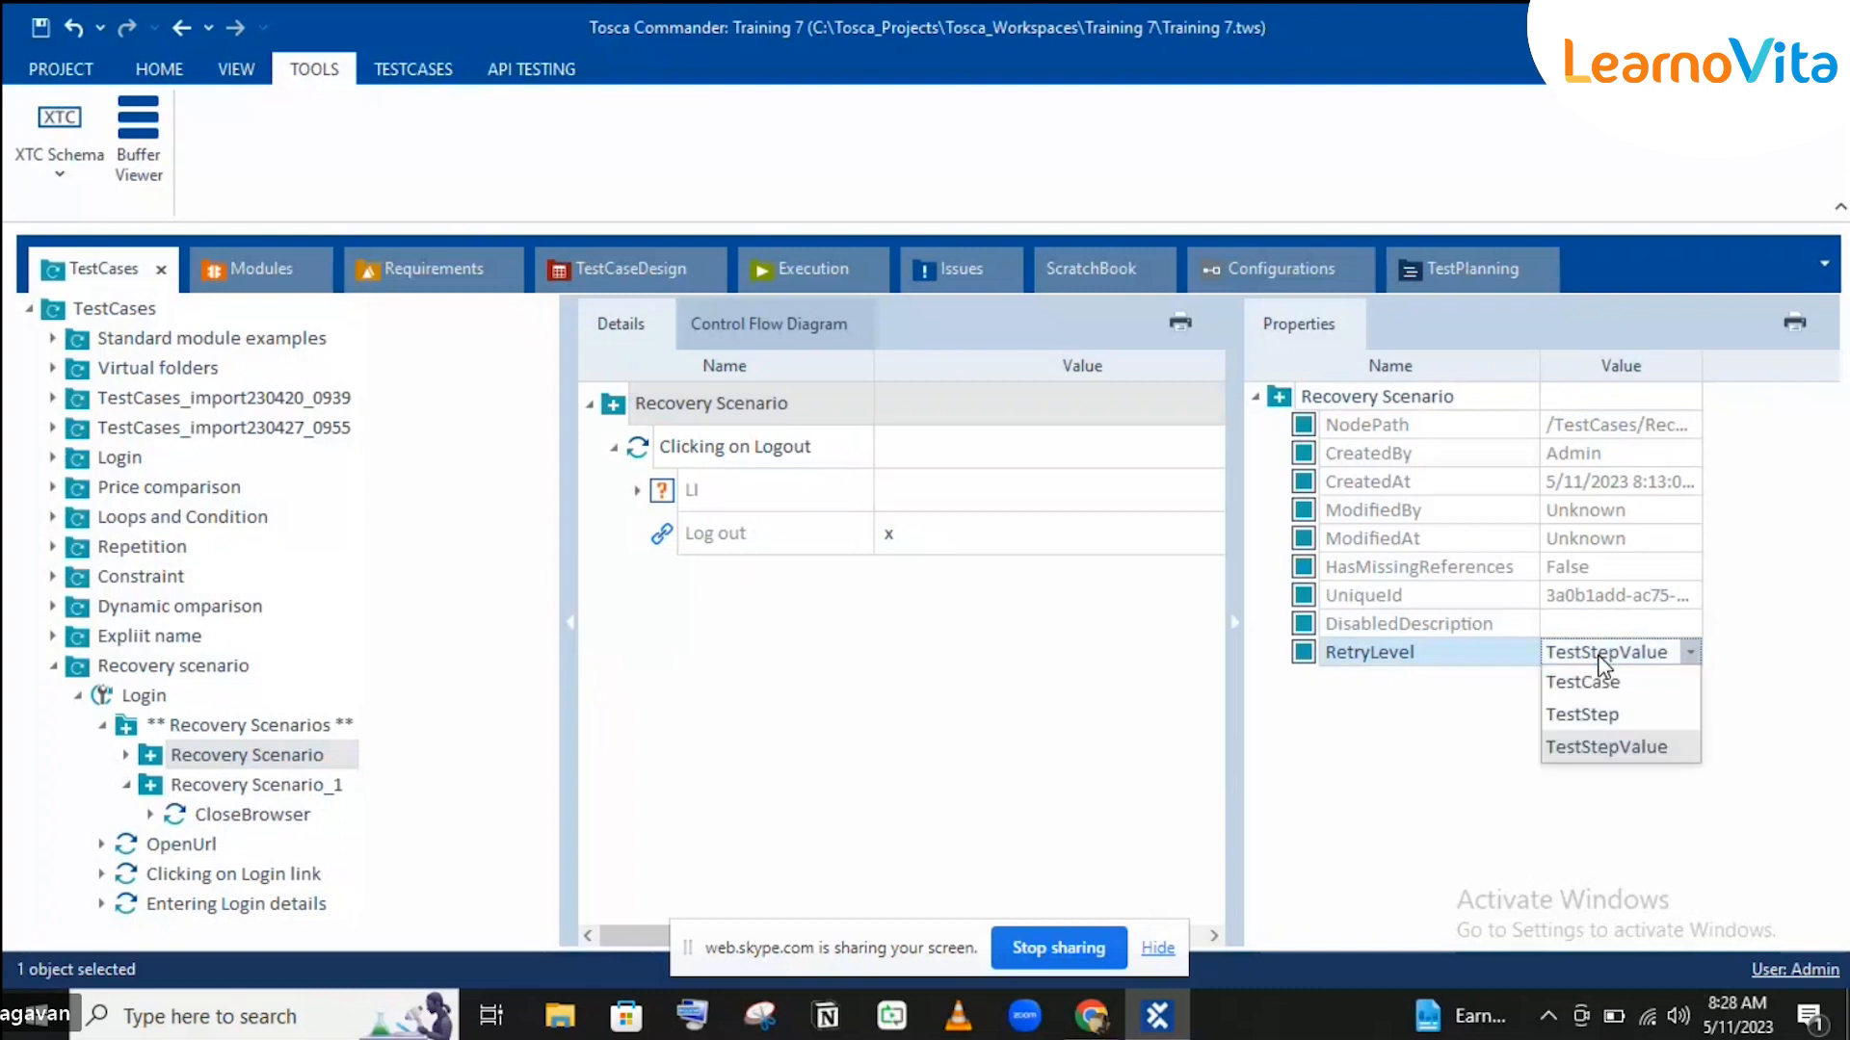
pyautogui.click(1615, 714)
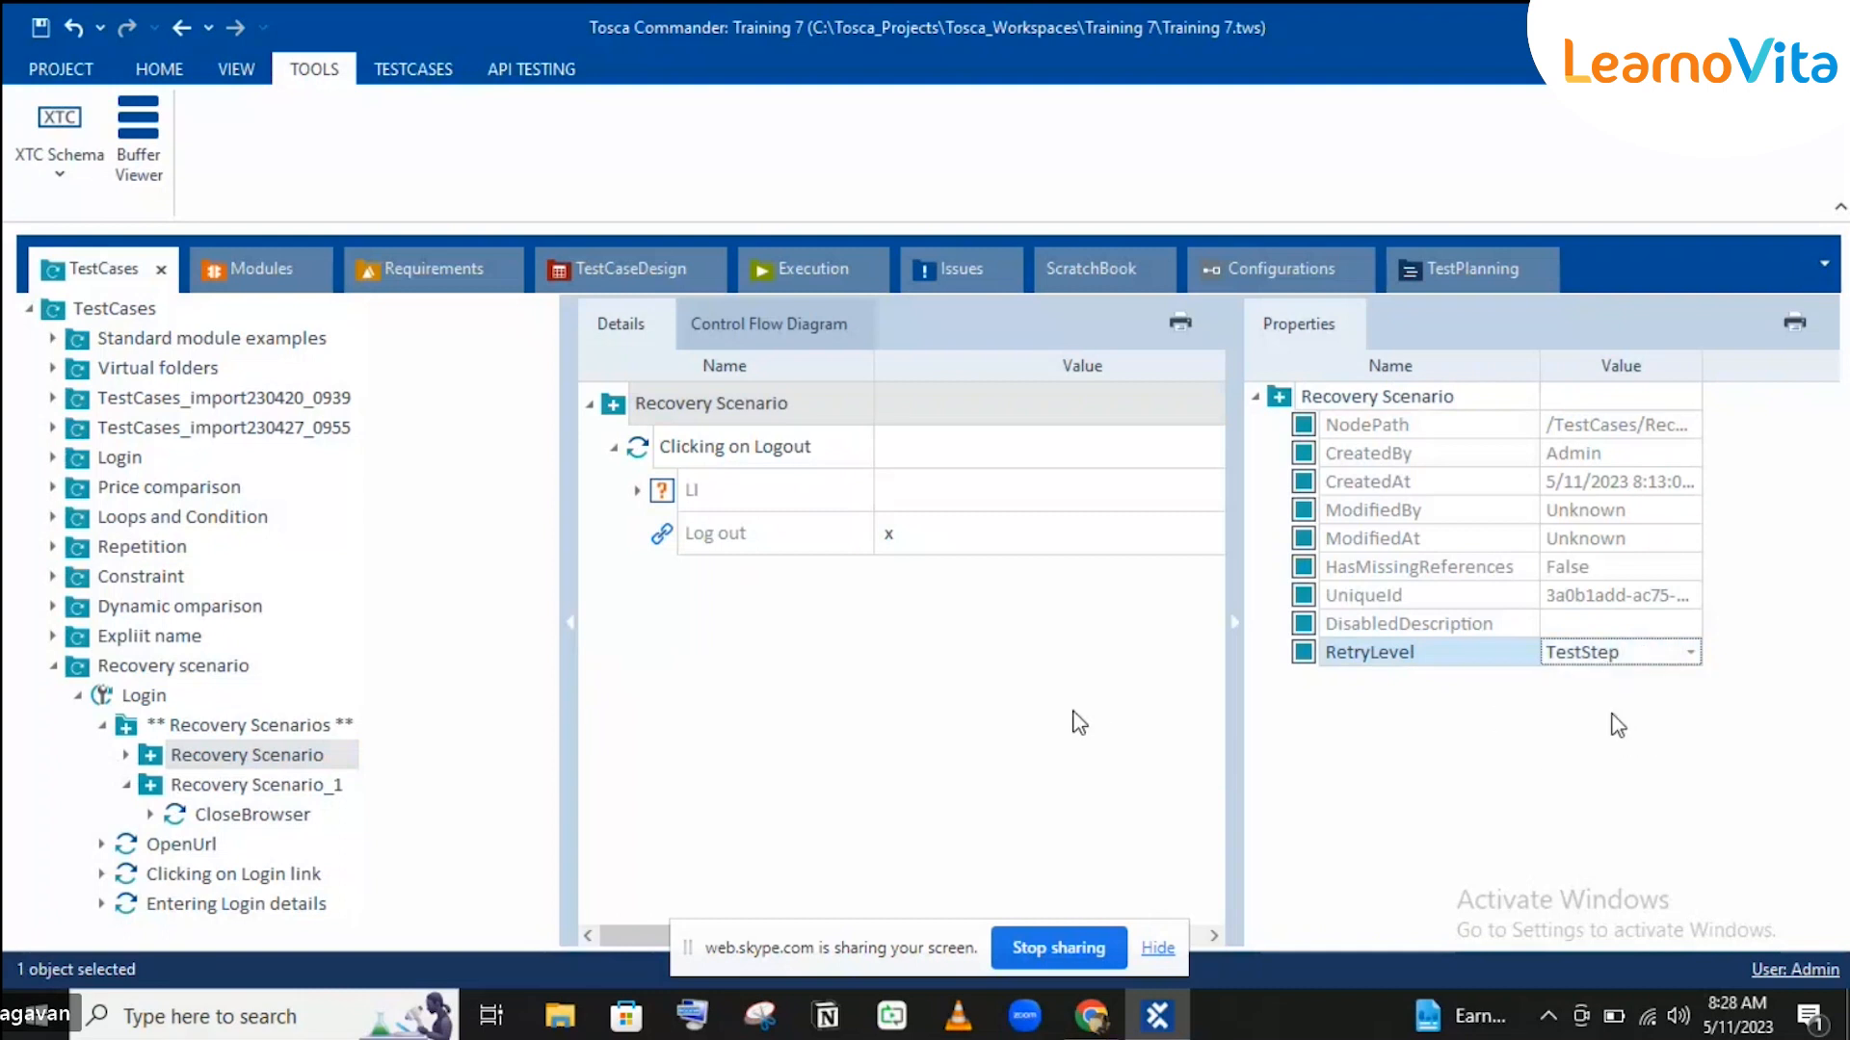
# Step: Check both recovery scenarios and set the RetryLevel of Recovery Scenario_1 to TestStepValue
pyautogui.click(296, 787)
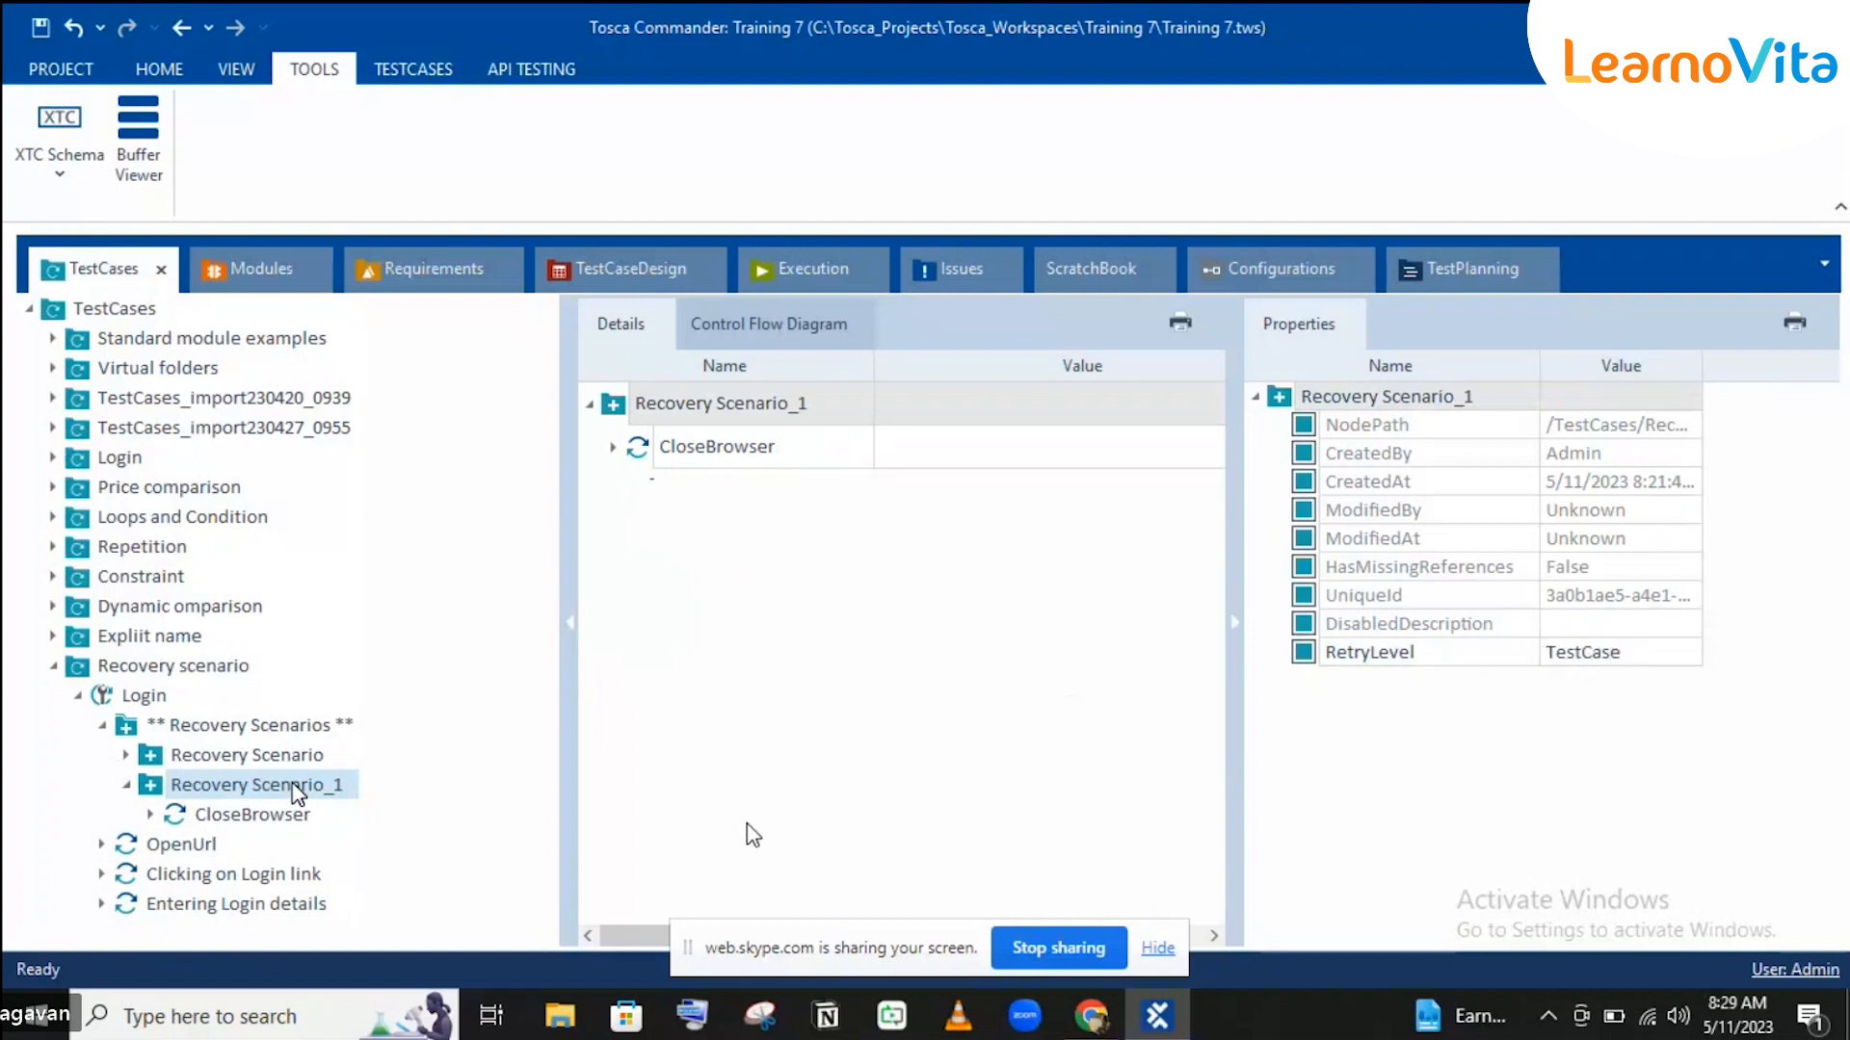
pyautogui.click(210, 757)
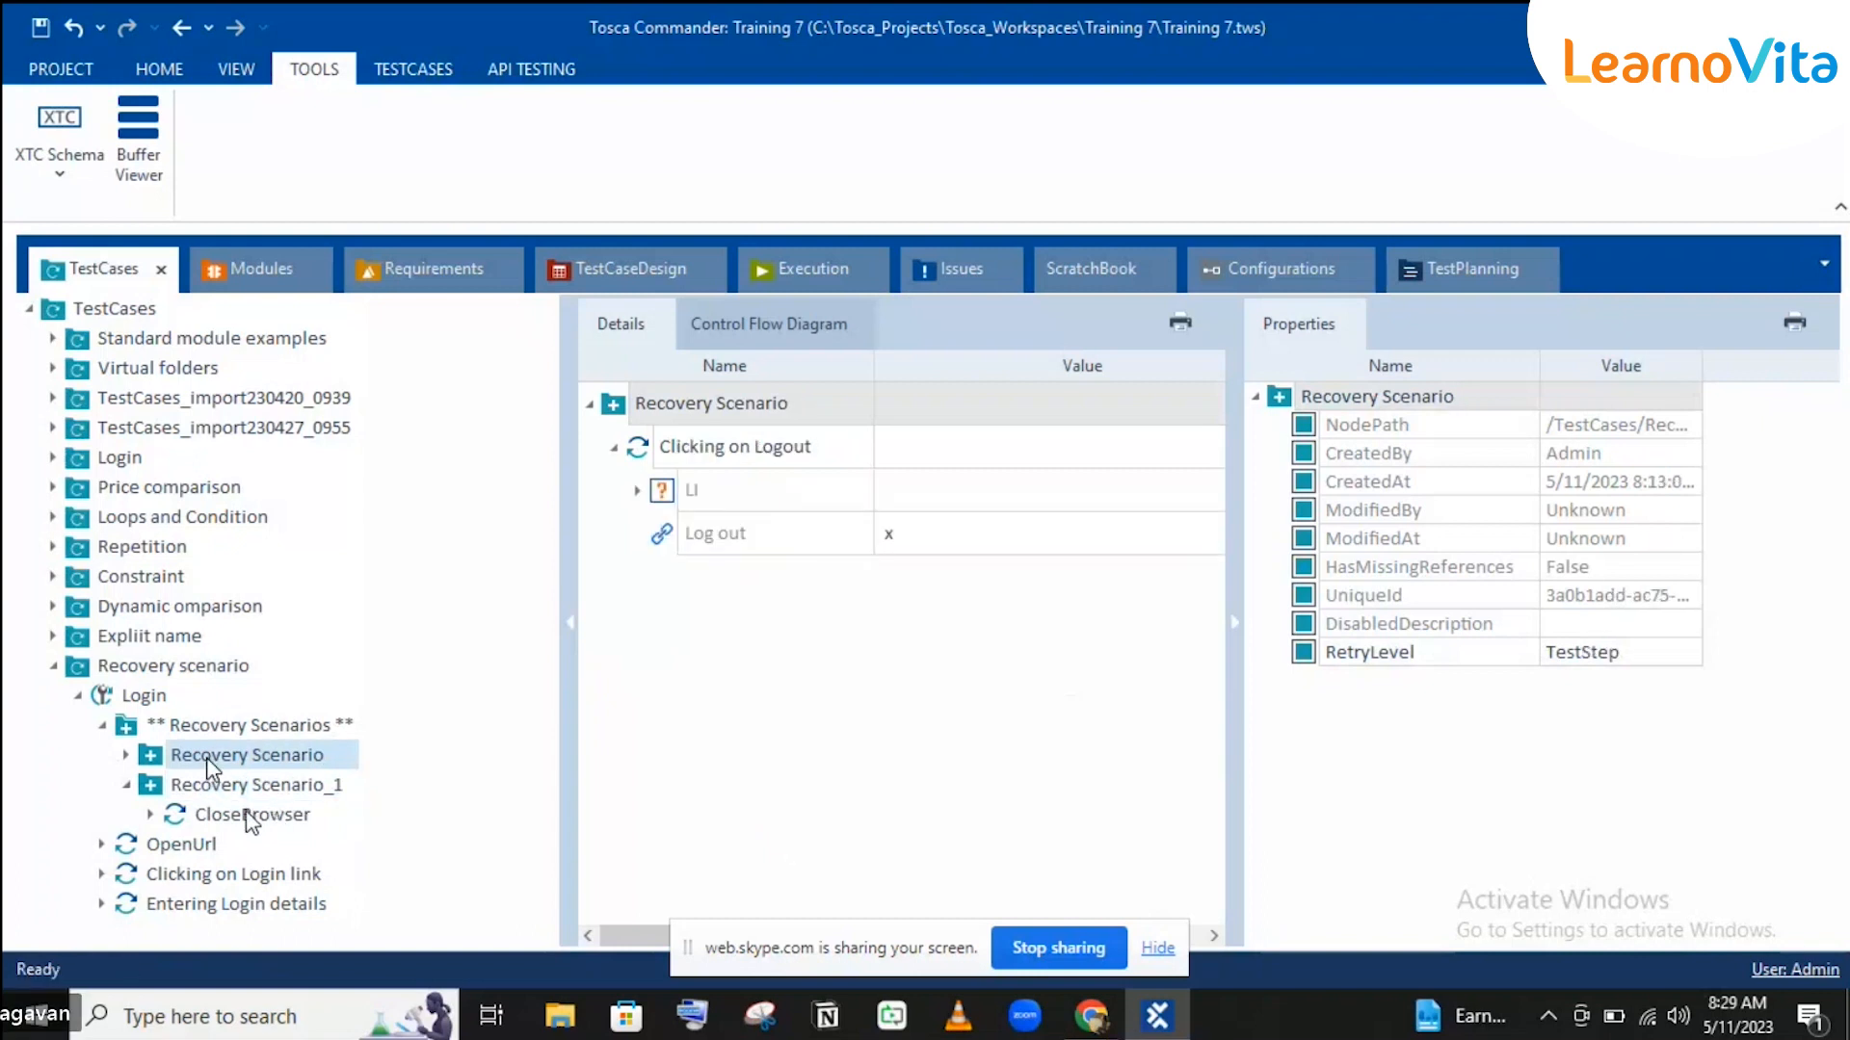
pyautogui.click(245, 785)
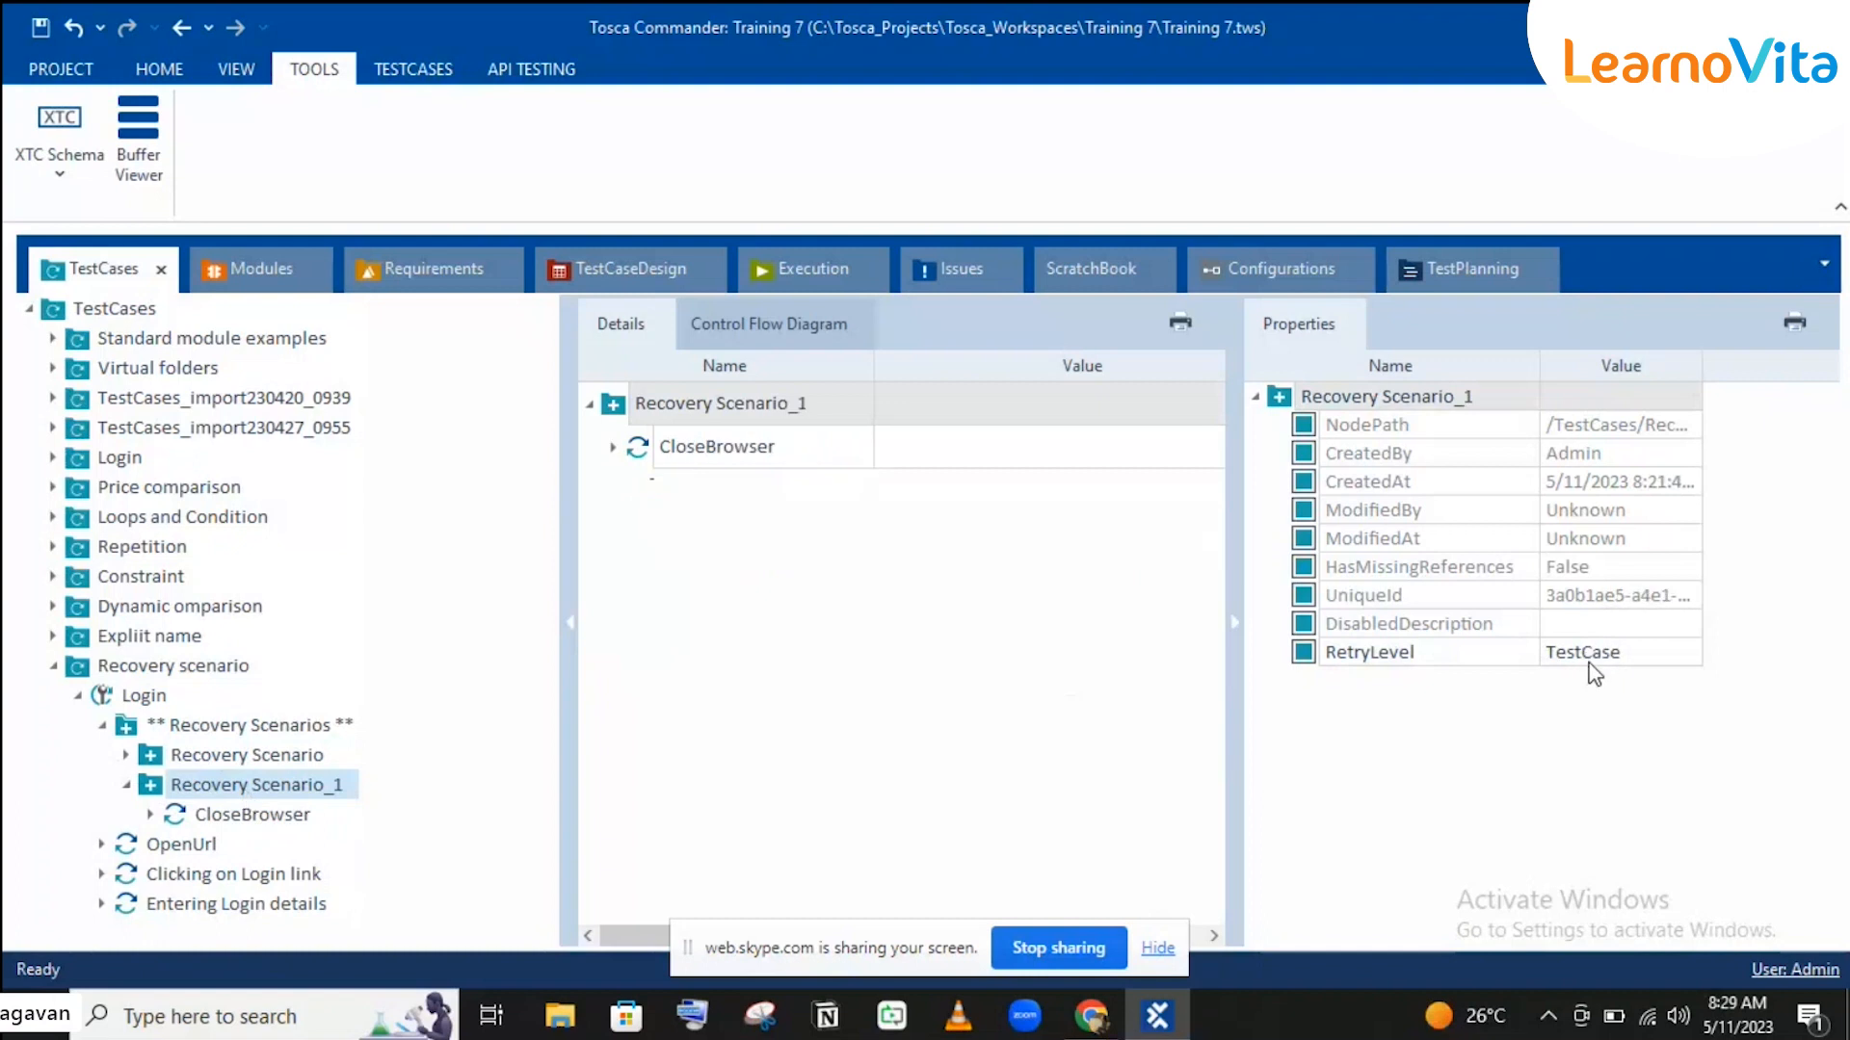
pyautogui.click(1590, 656)
pyautogui.click(1589, 660)
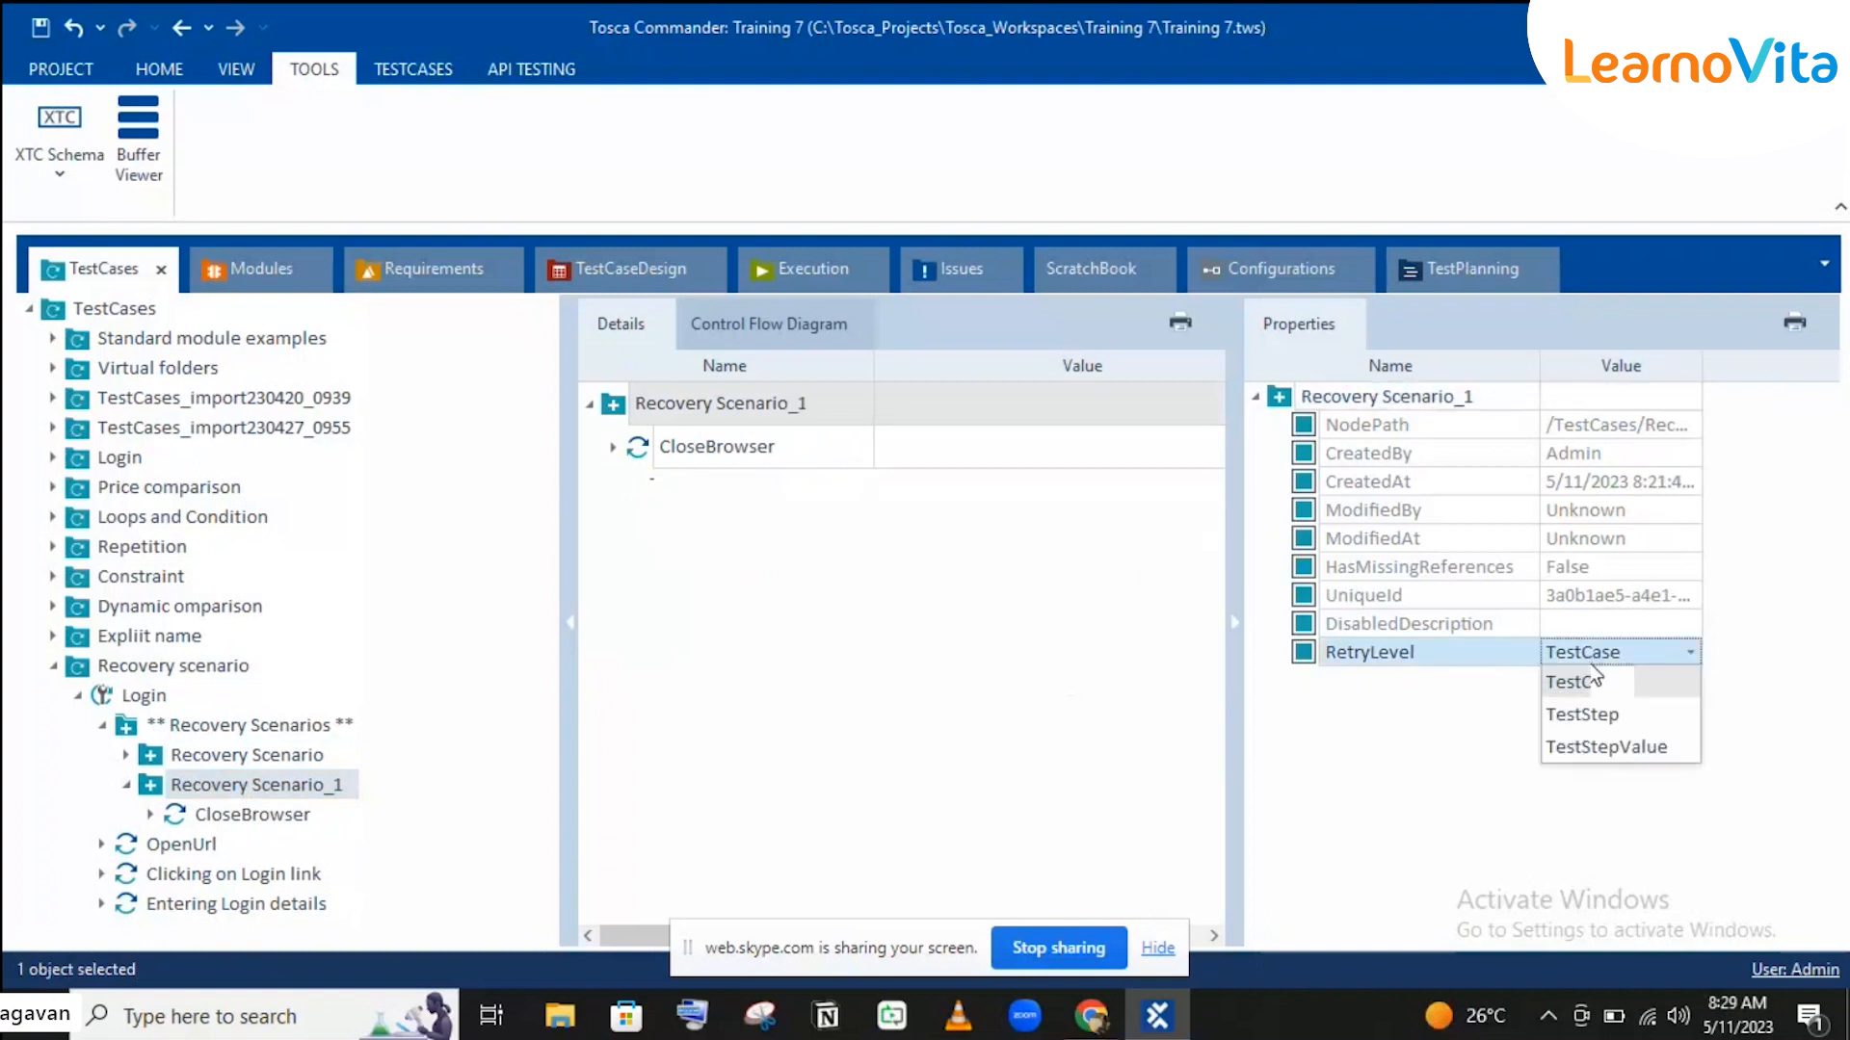
pyautogui.click(1599, 748)
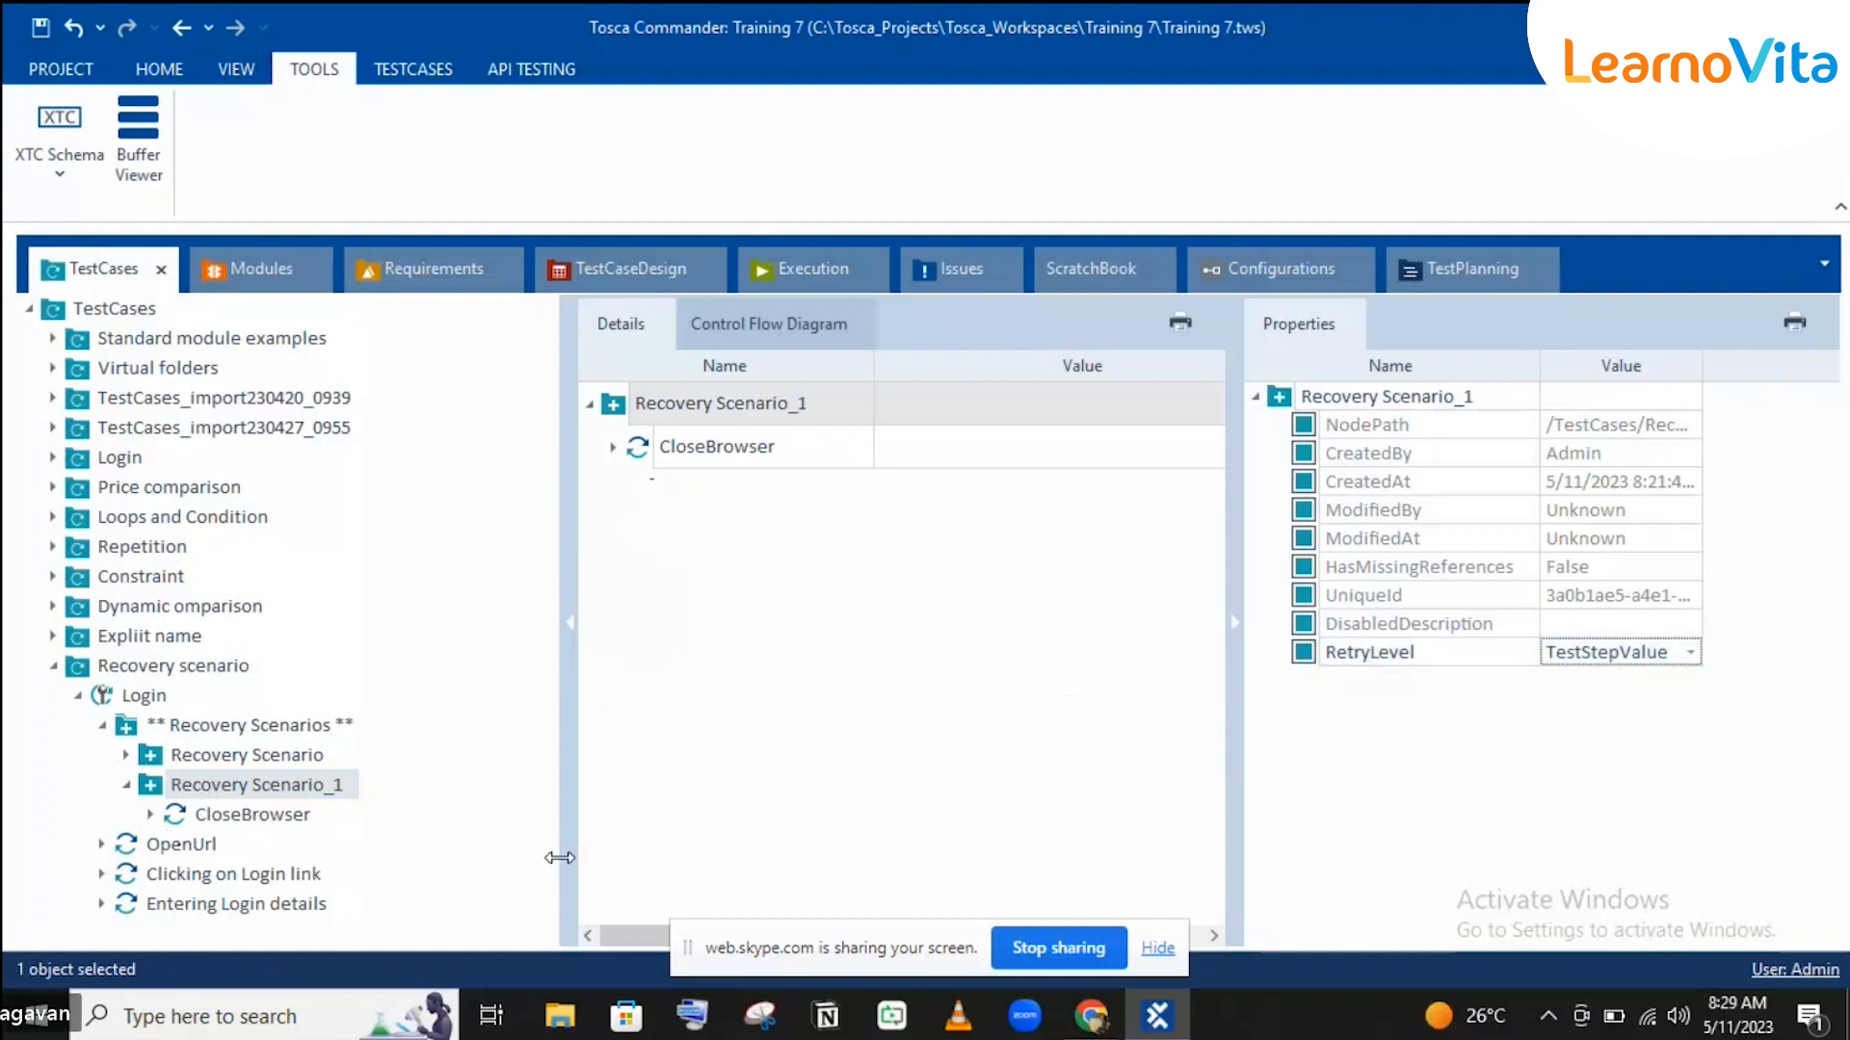
# Step: Copy the Login test case's OpenUrl step into Recovery Scenario_1, after its CloseBrowser step
pyautogui.click(186, 845)
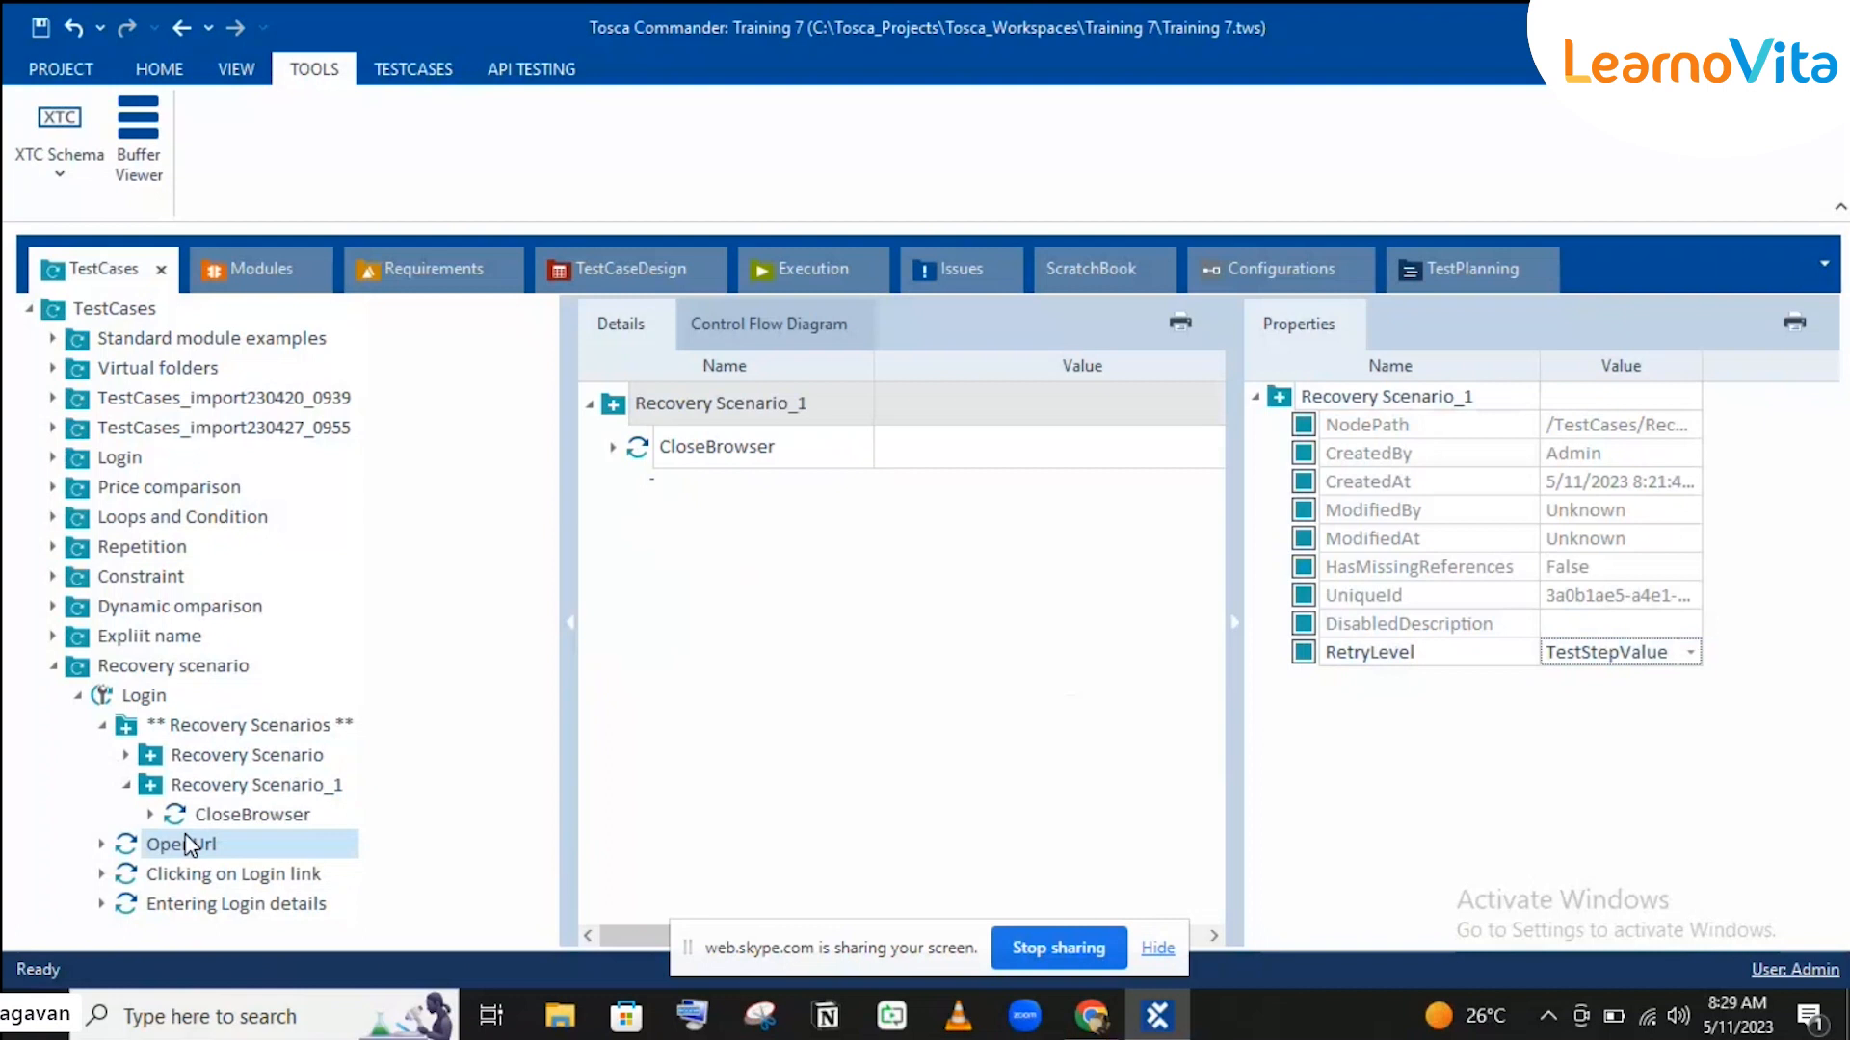
pyautogui.click(189, 786)
pyautogui.hotkey('ctrl', 'v')
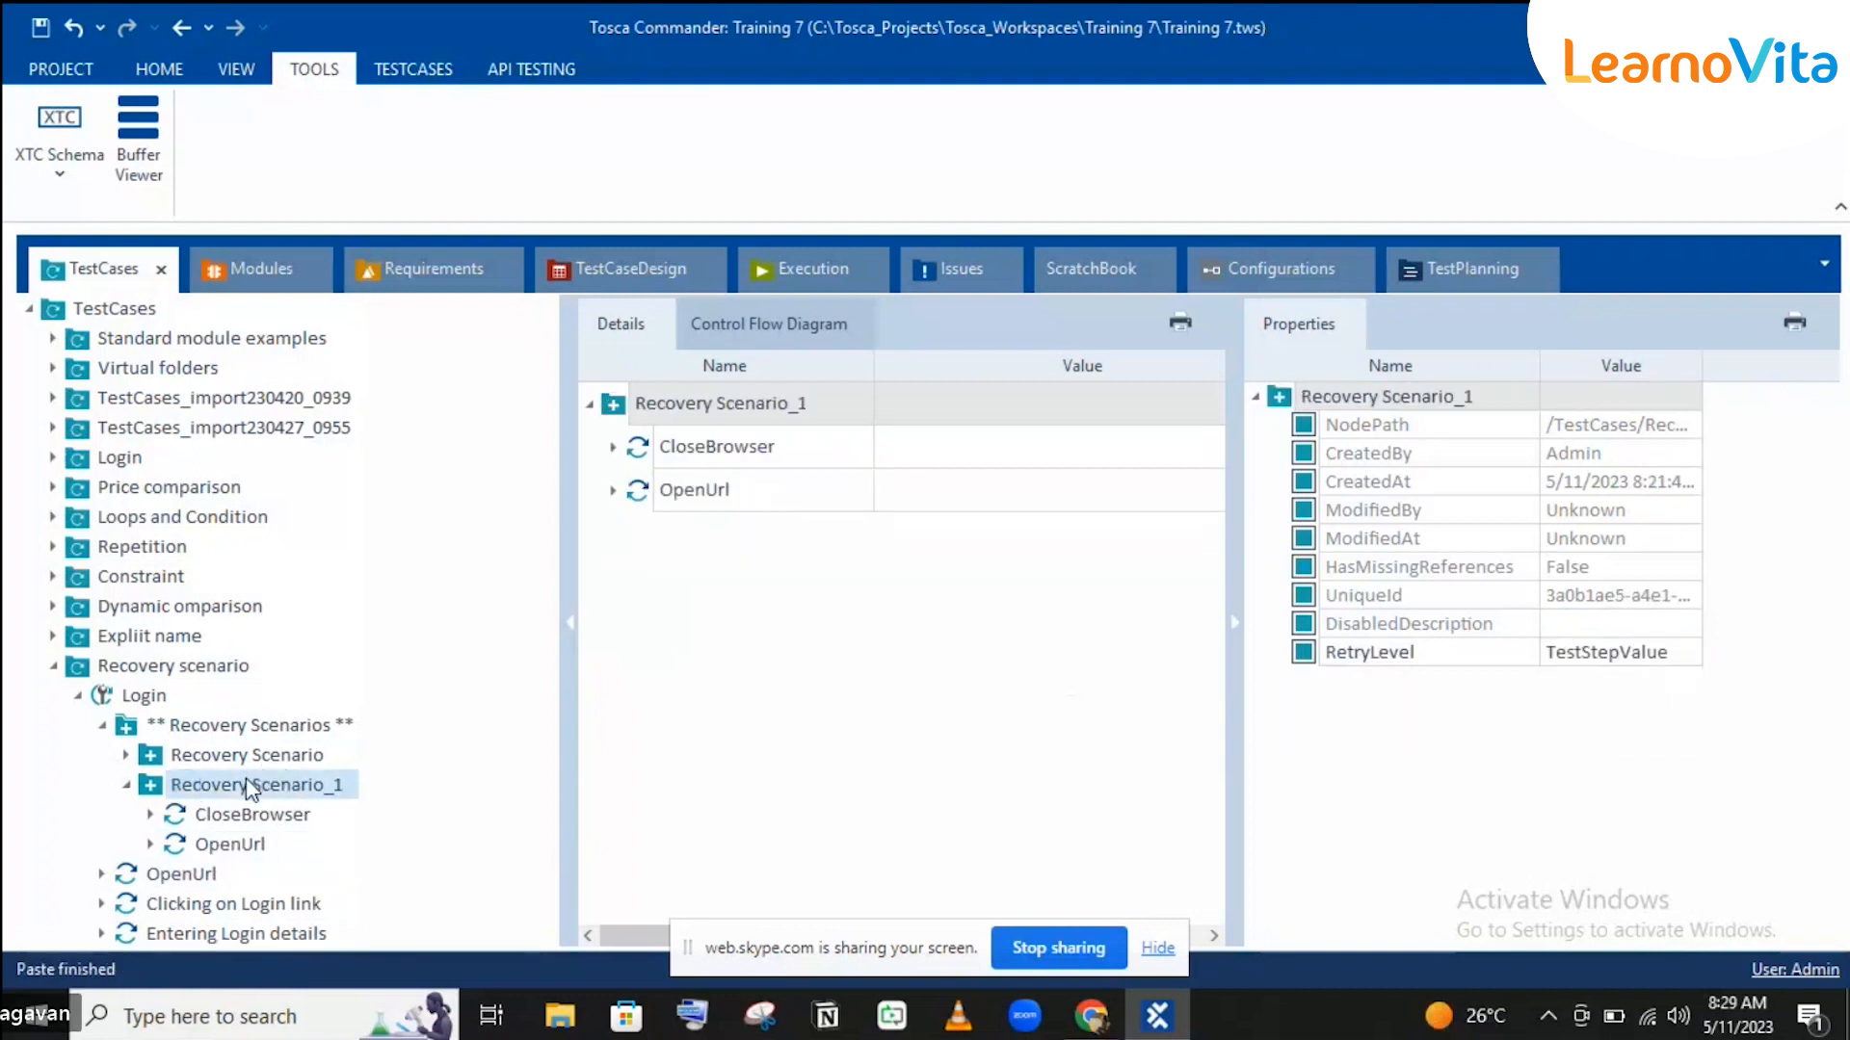
# Step: Review the contents of both recovery scenarios and collapse Recovery Scenario_1 in the tree
pyautogui.click(204, 761)
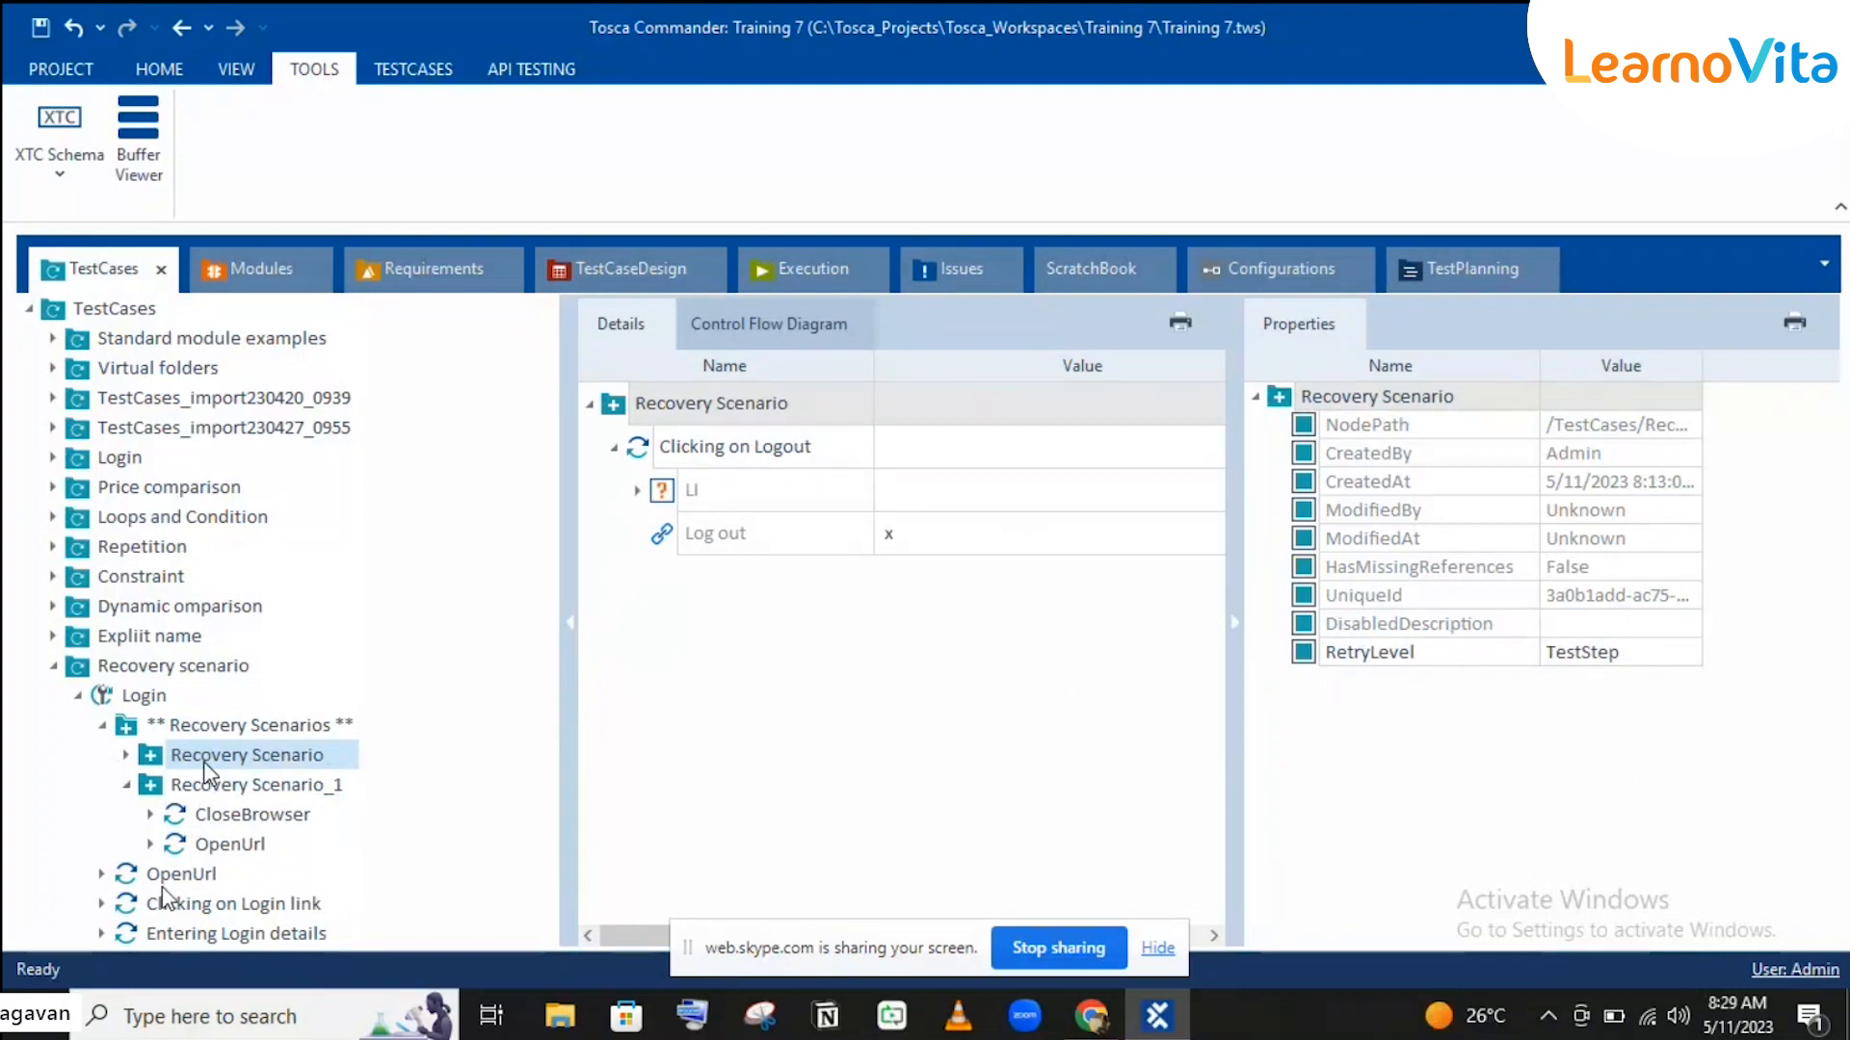
pyautogui.click(210, 786)
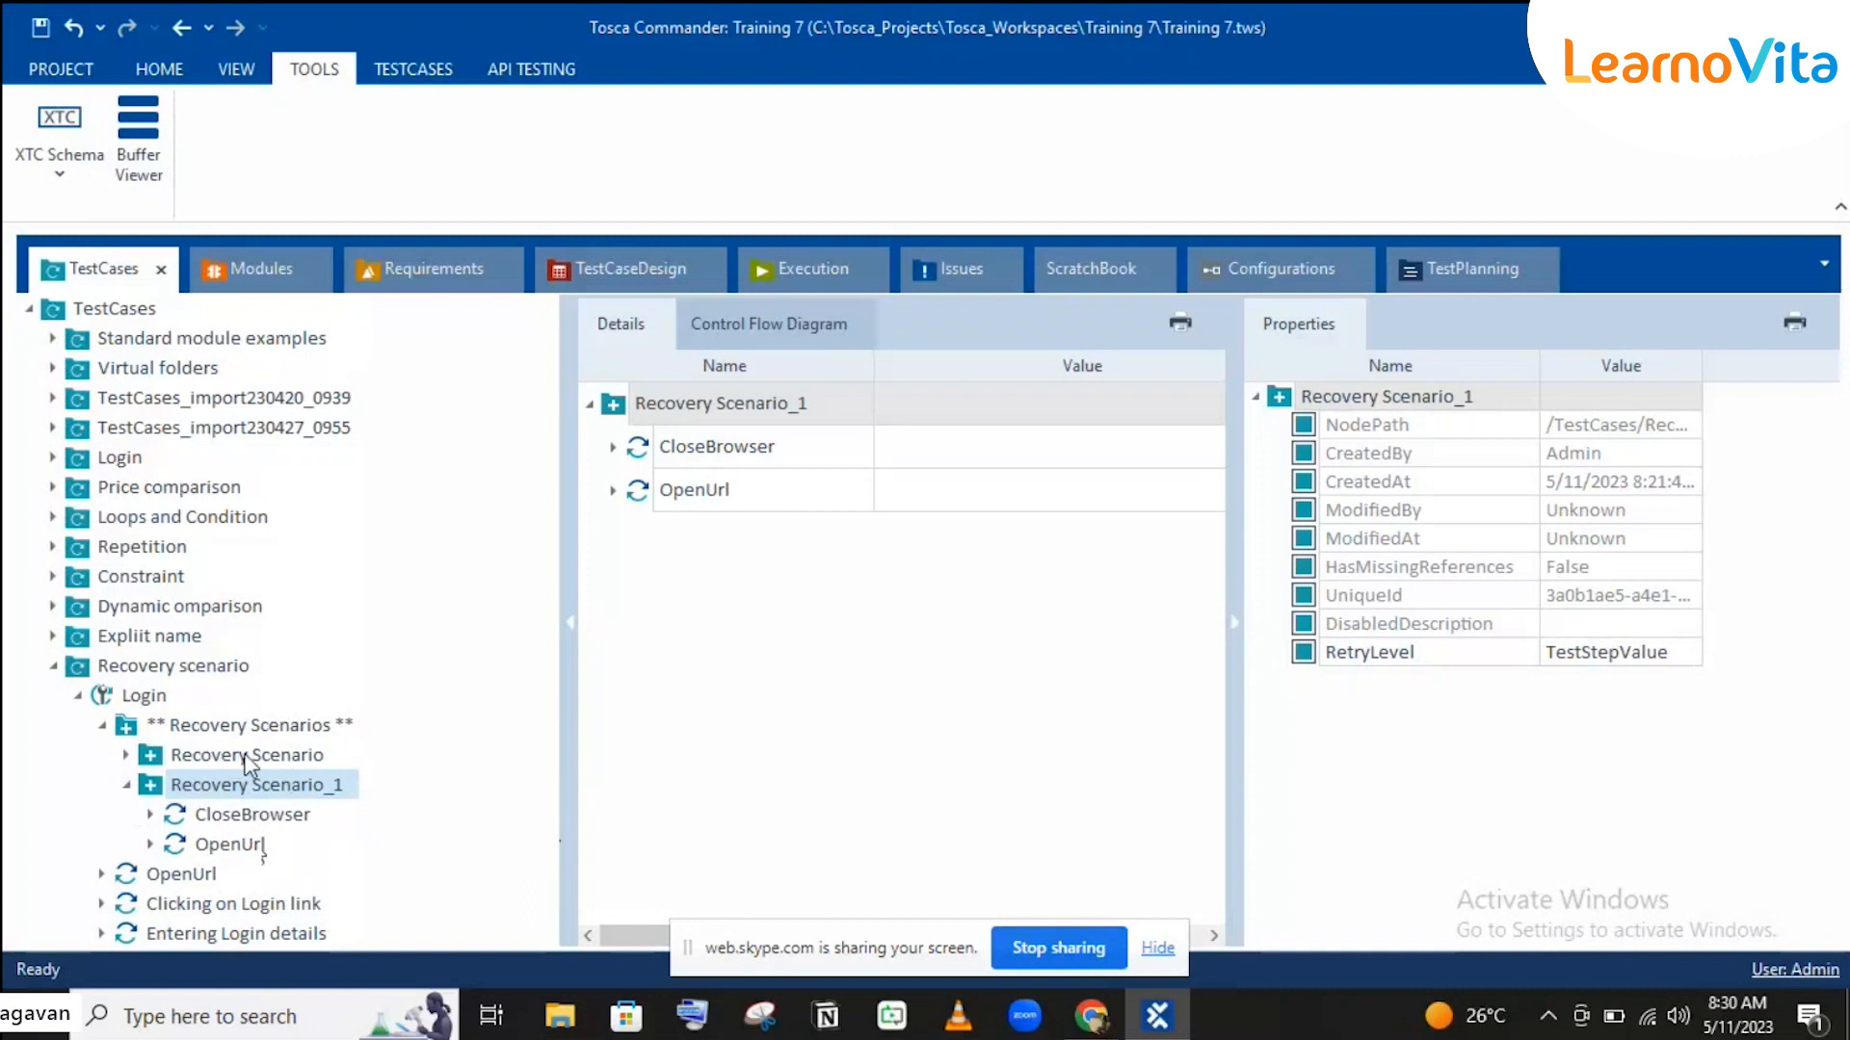
pyautogui.click(127, 785)
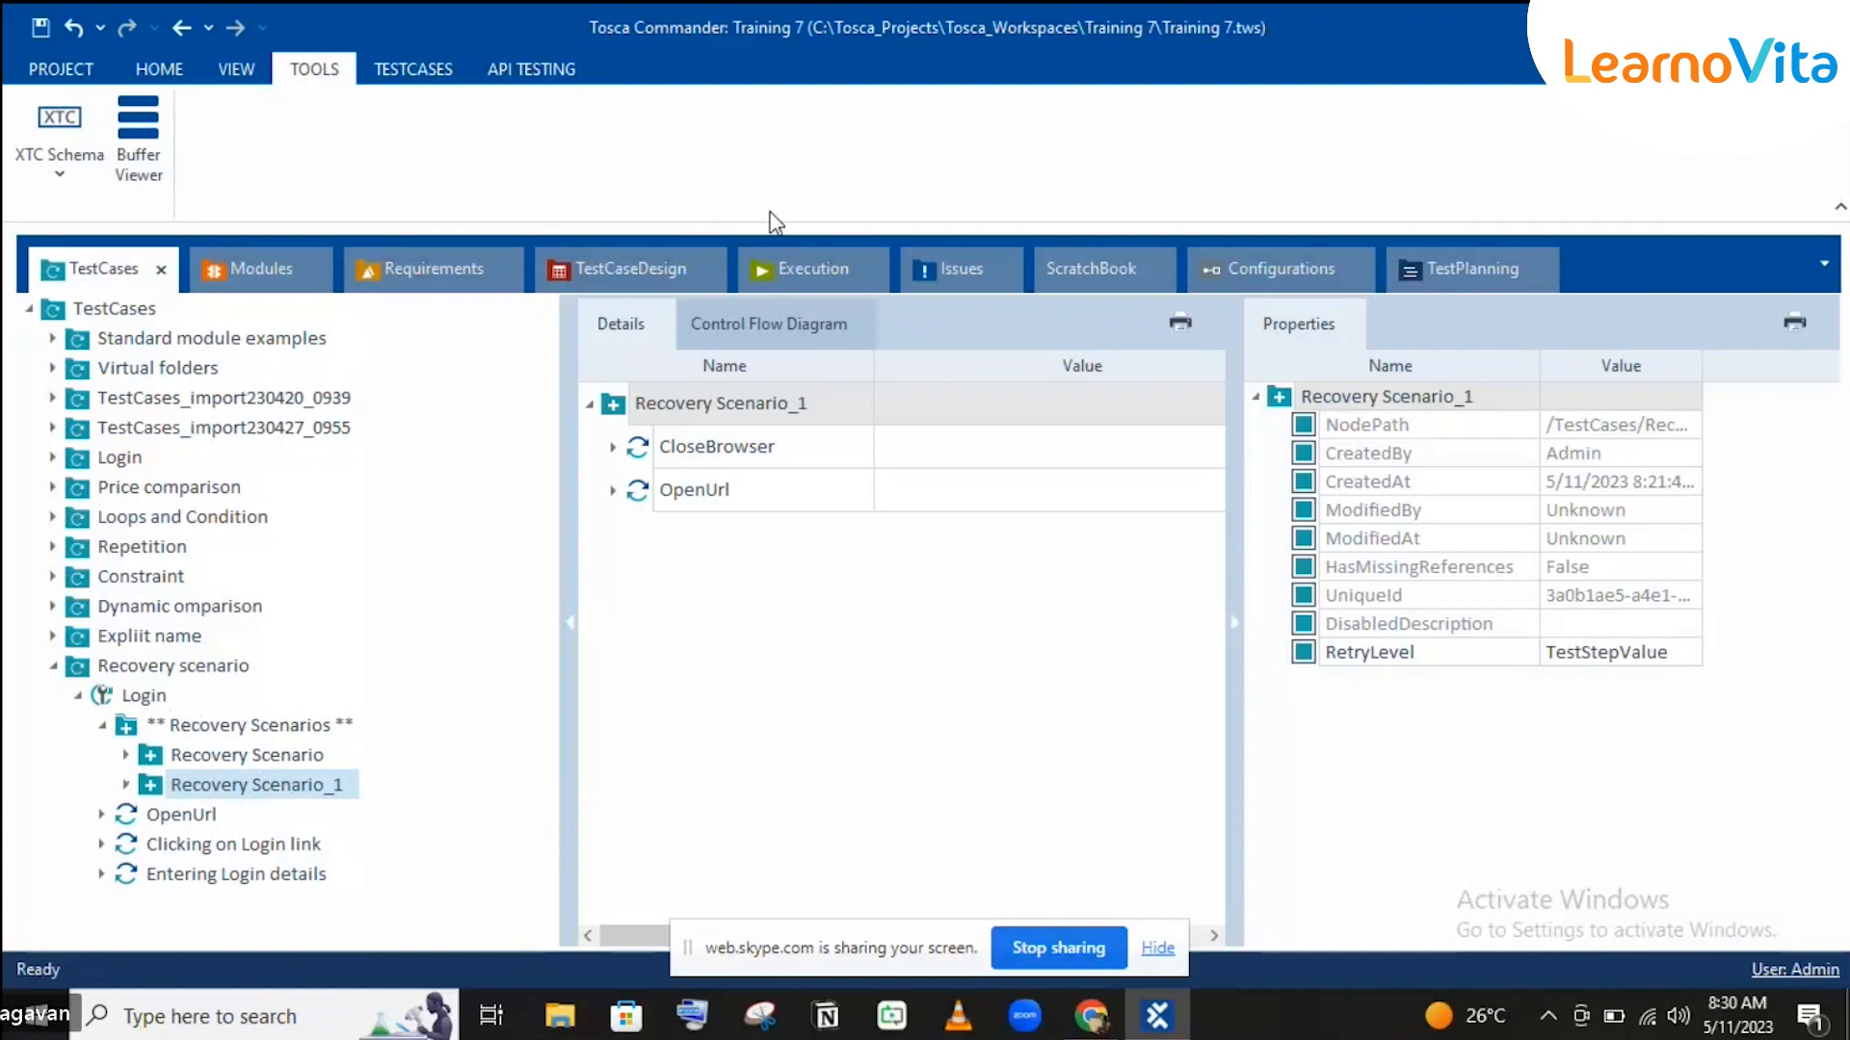
# Step: Delete the existing 11.05.23 08:18:42 run log from the Login entry in the Recovery scenario execution list
pyautogui.click(800, 270)
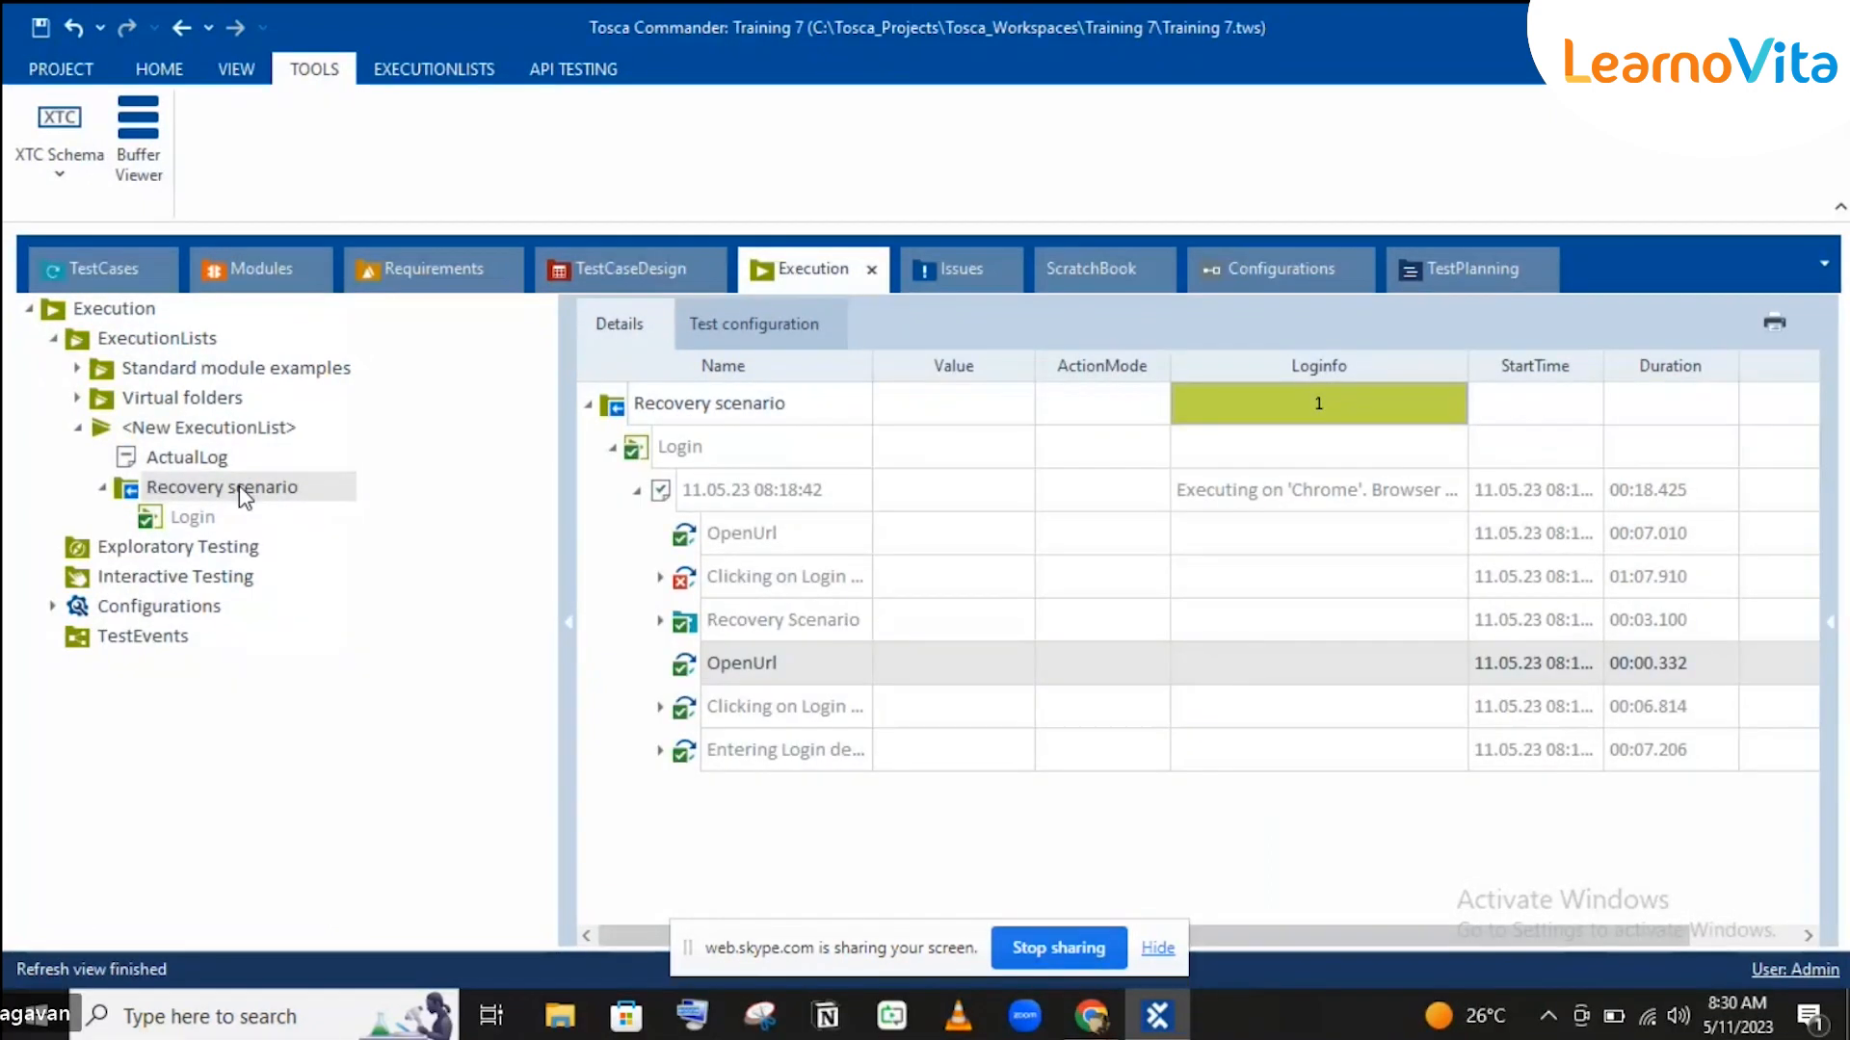
pyautogui.click(172, 520)
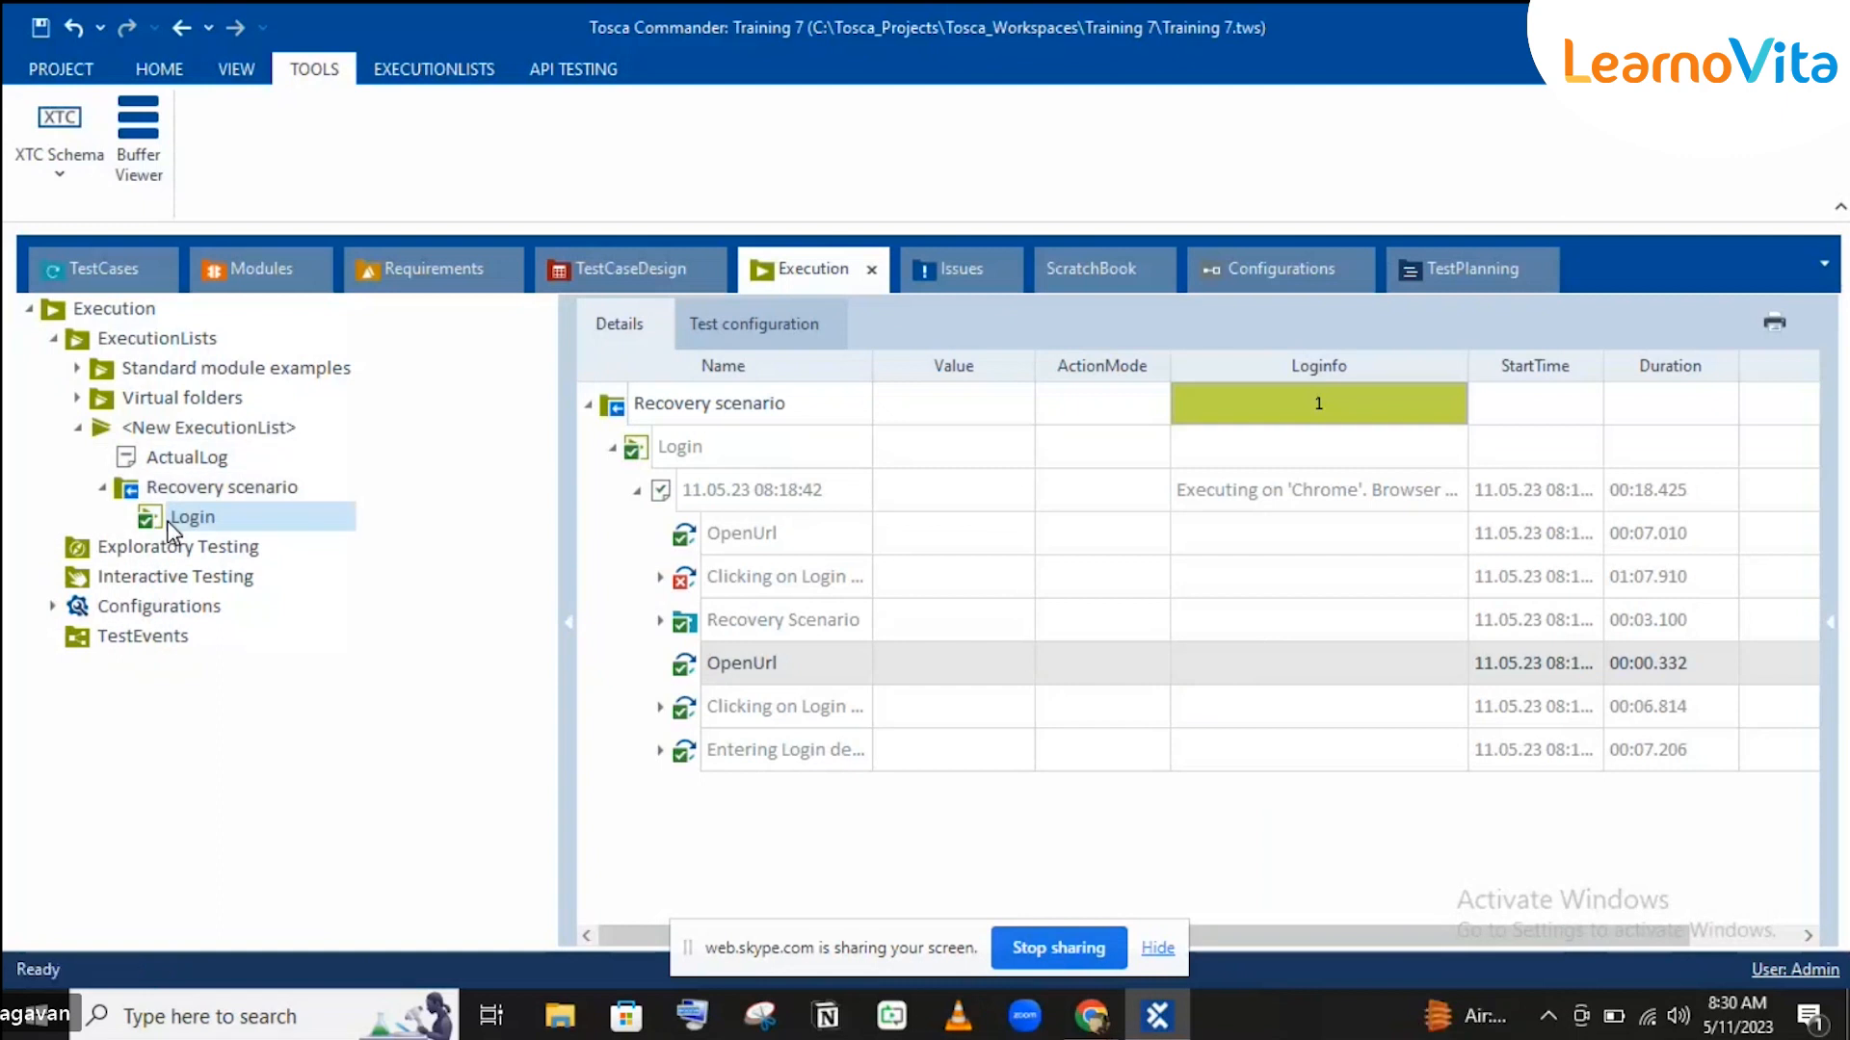
pyautogui.click(608, 418)
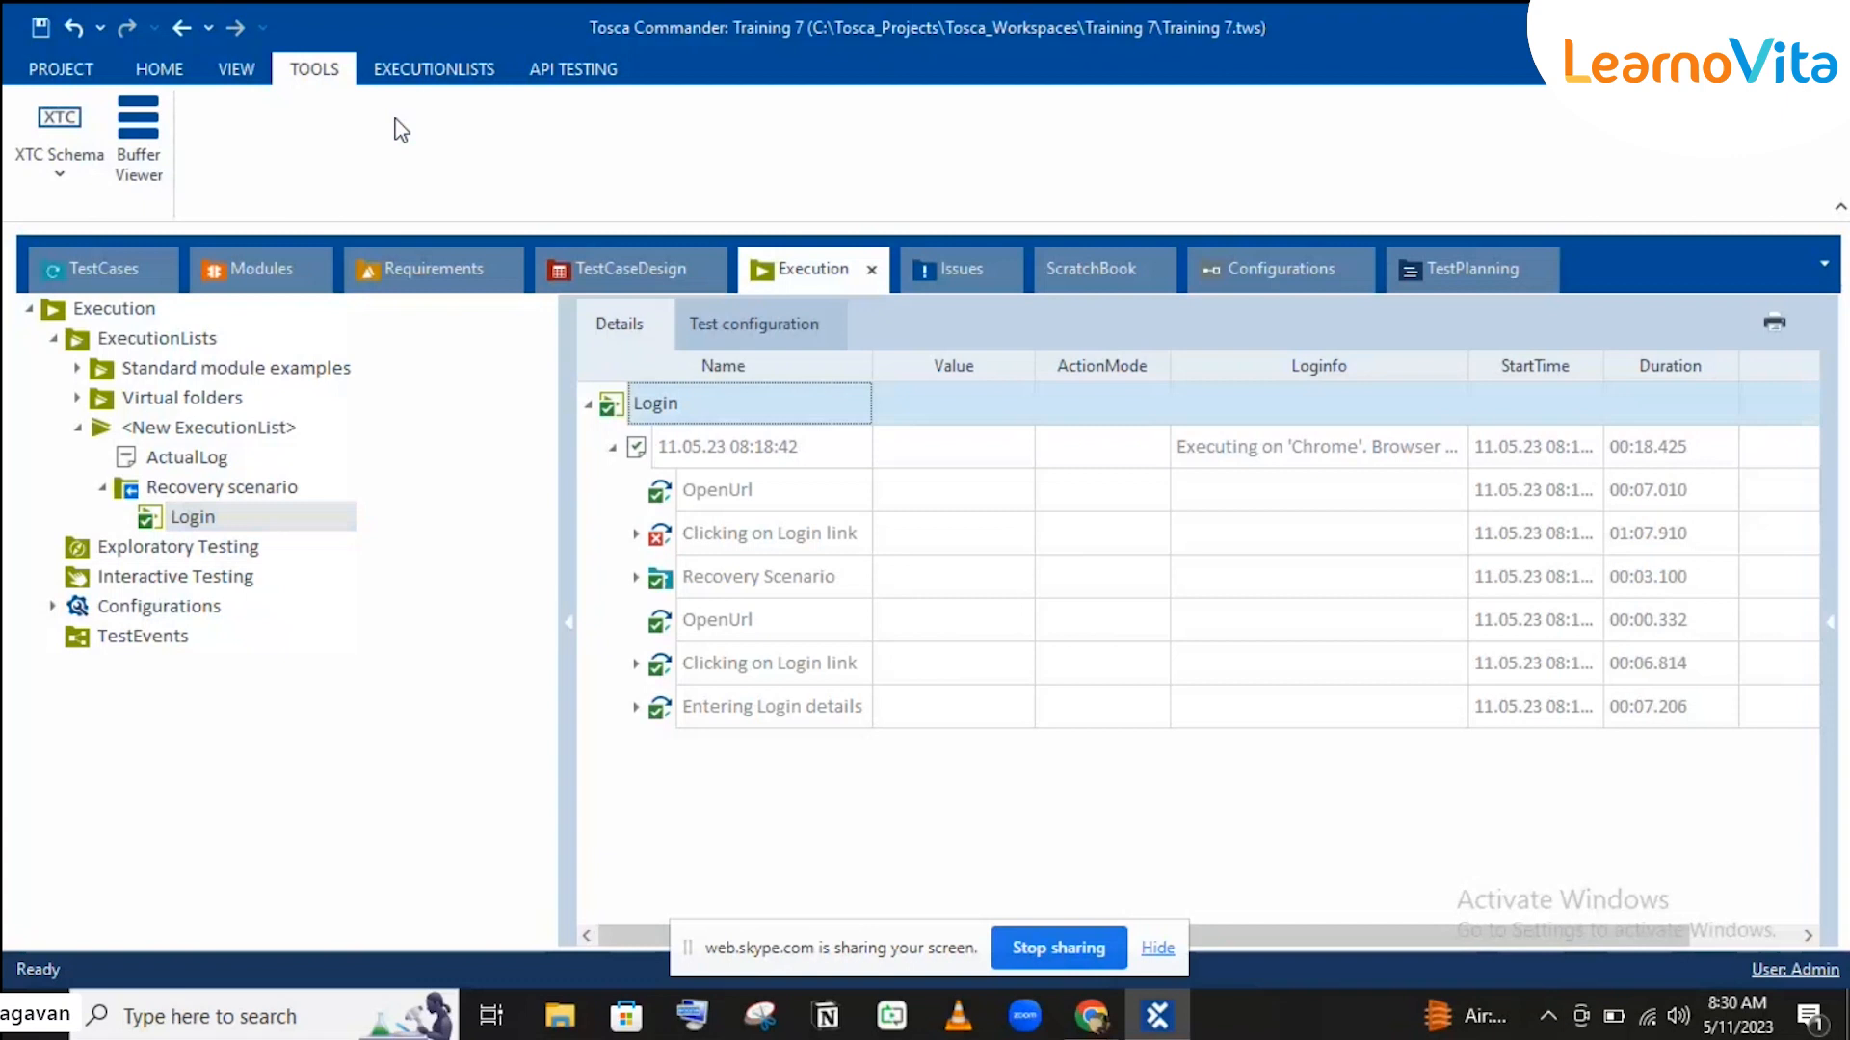
pyautogui.click(653, 454)
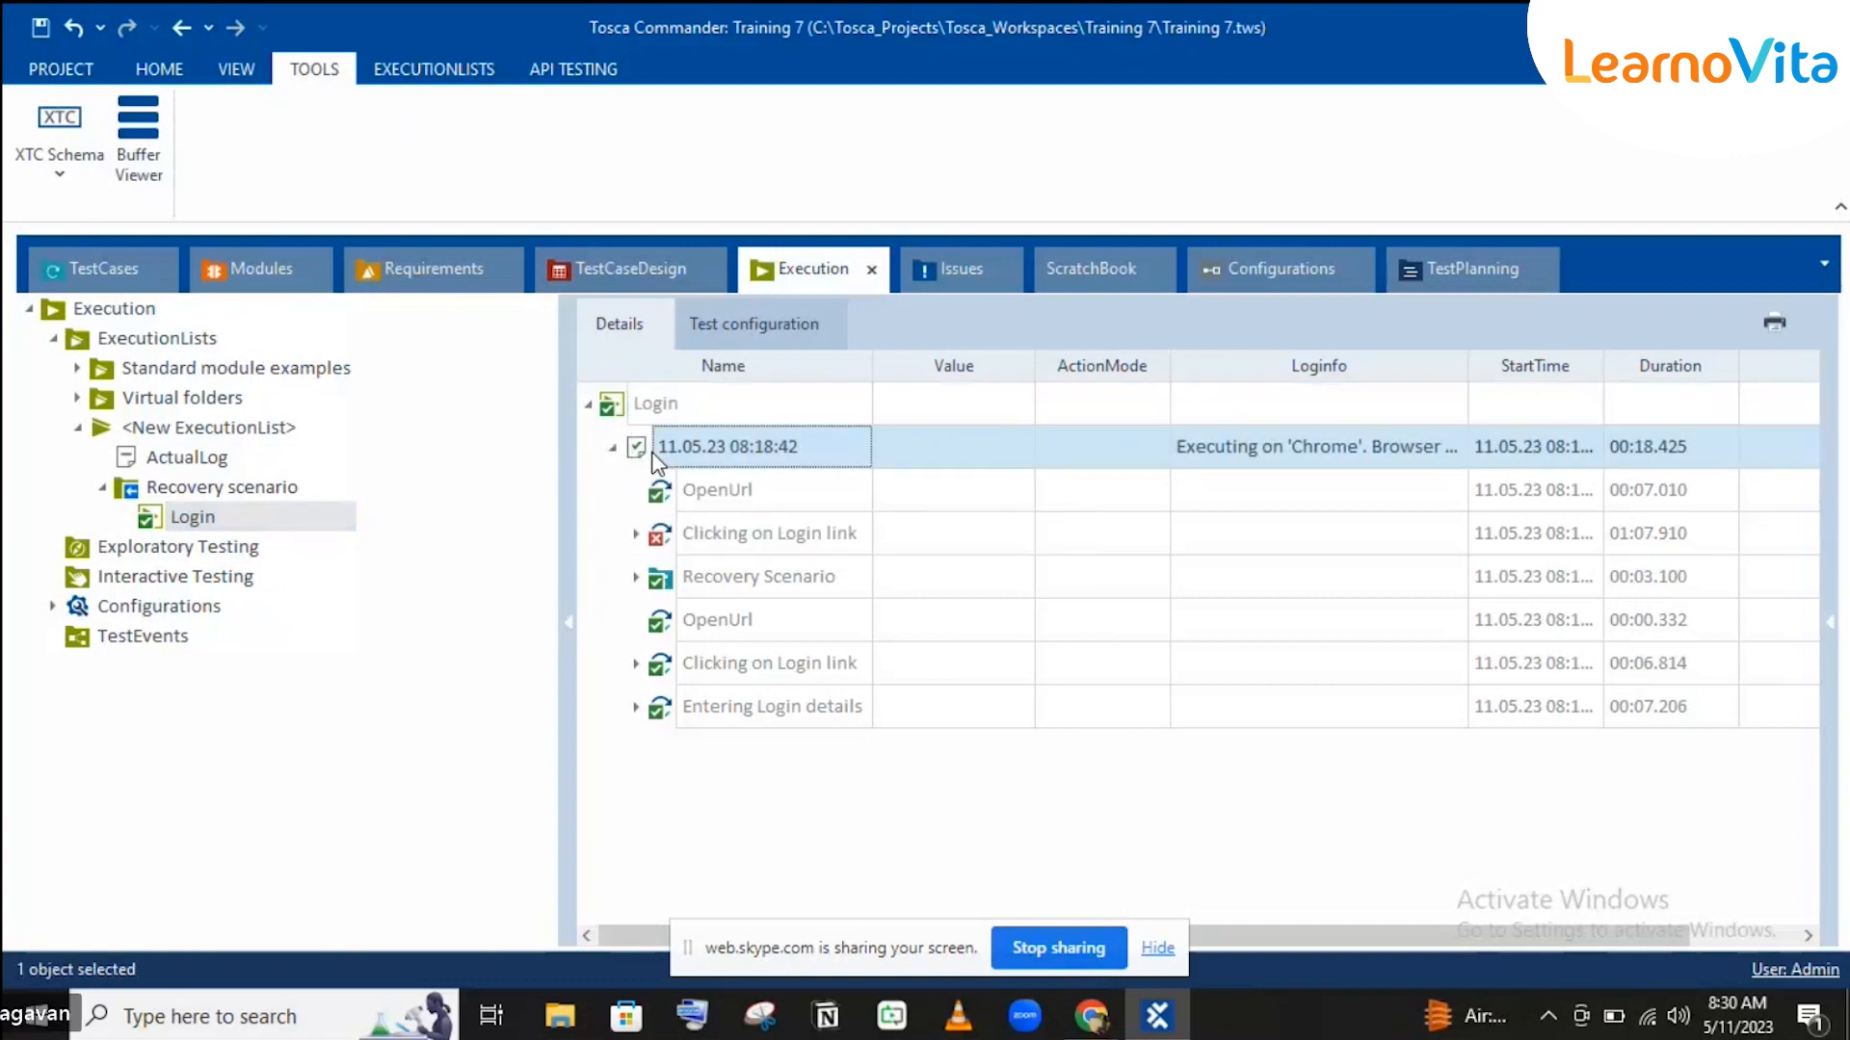
pyautogui.press('Delete')
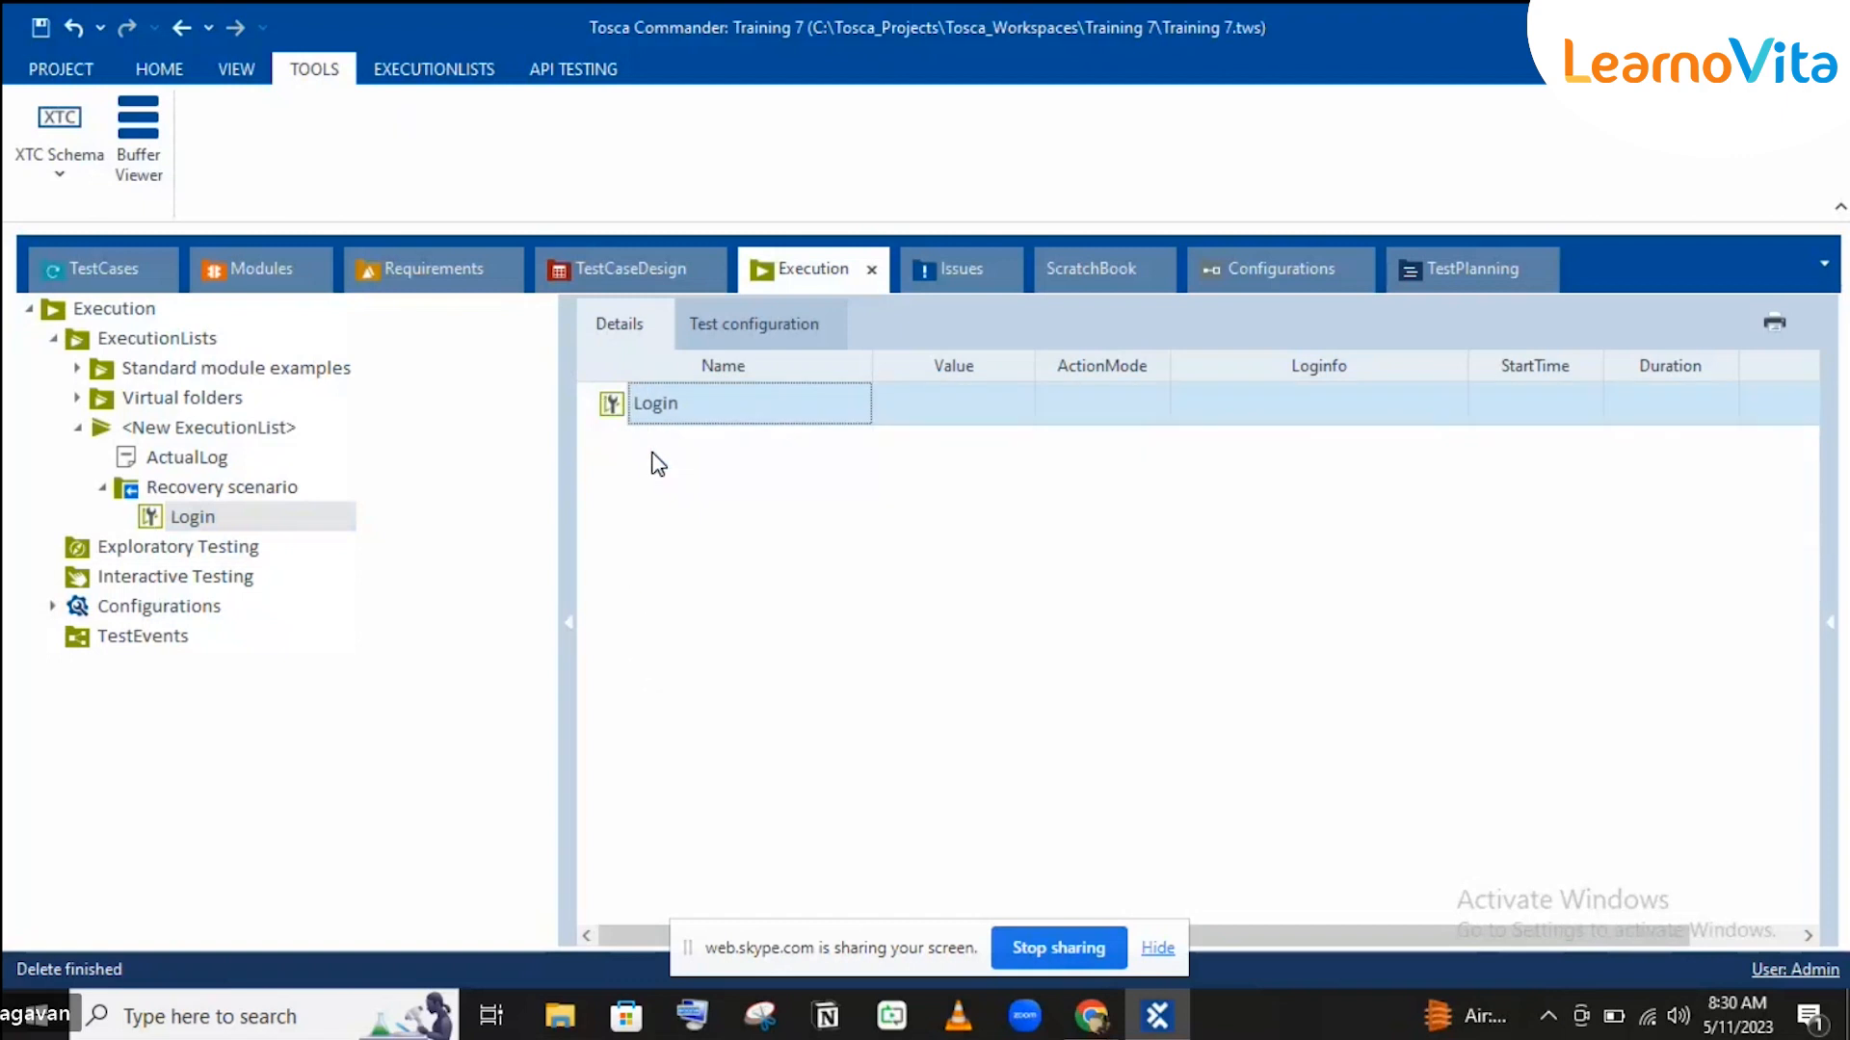
# Step: Purge missing references from the Login entry in the execution list
pyautogui.click(92, 279)
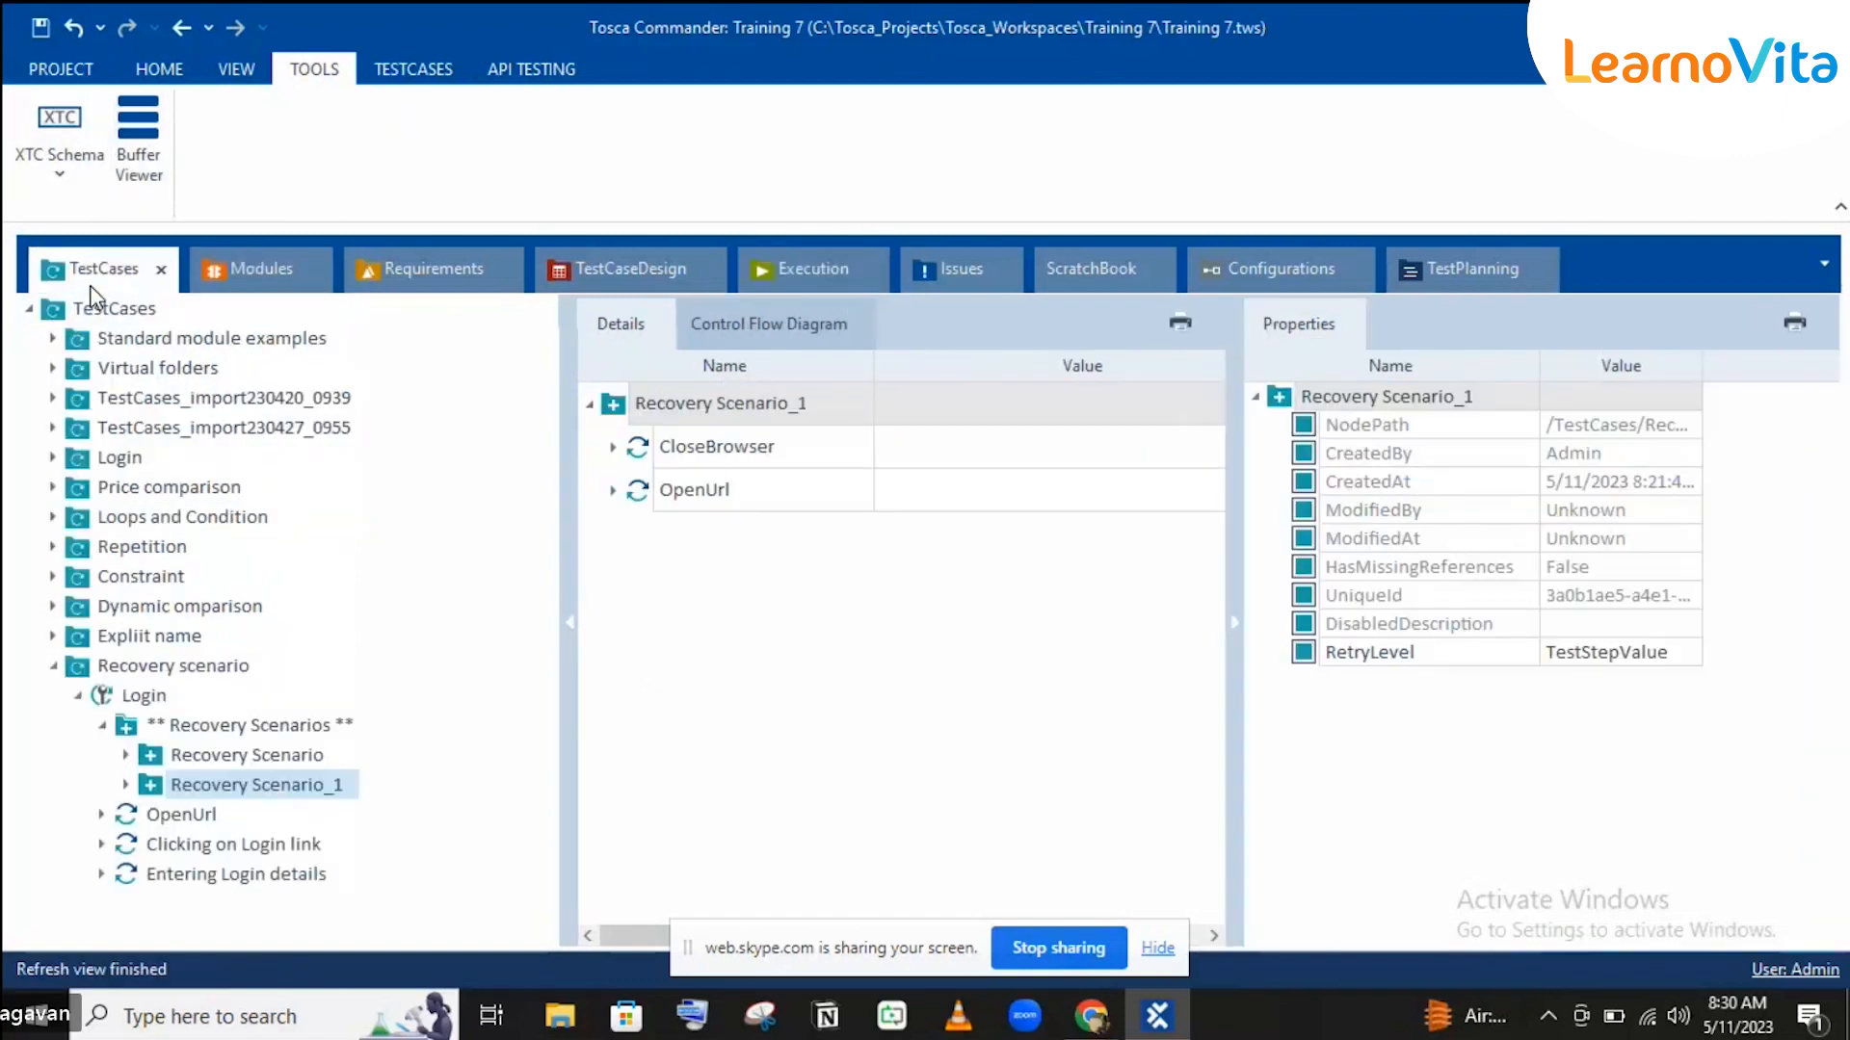
pyautogui.click(795, 260)
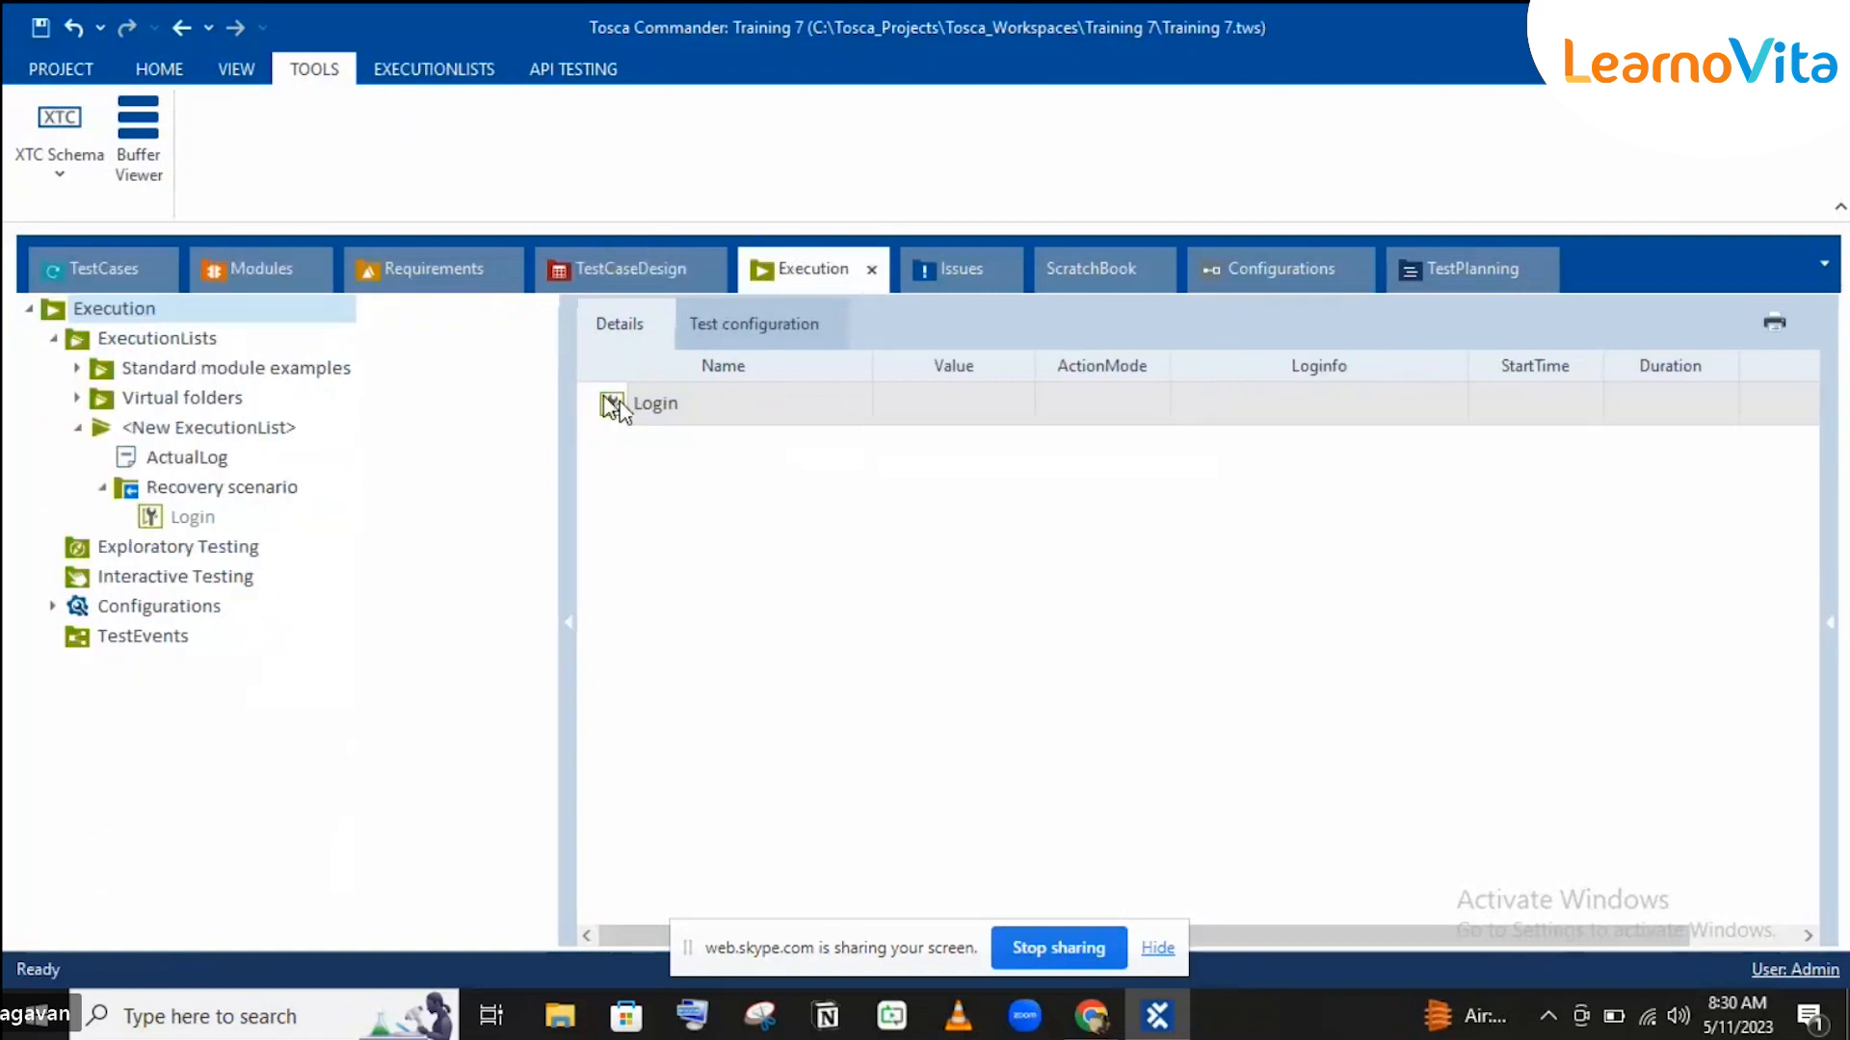
pyautogui.click(636, 409)
pyautogui.rightClick(634, 412)
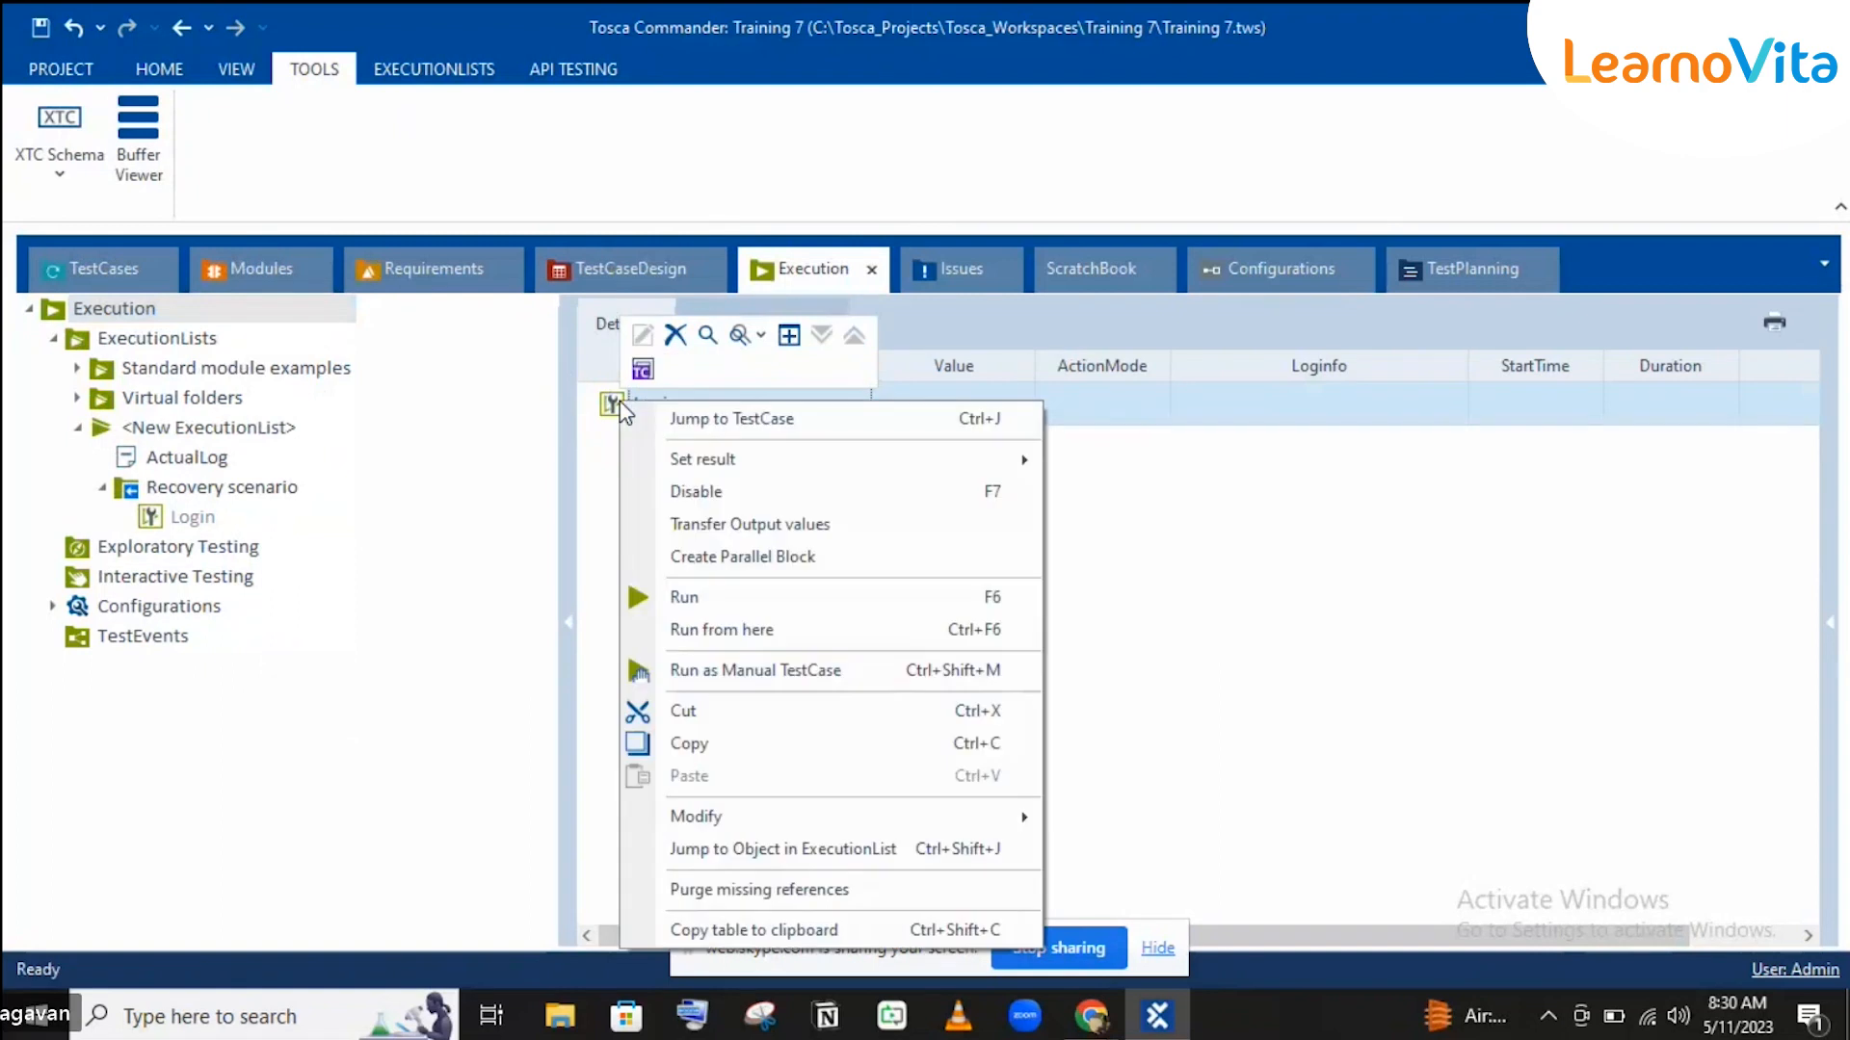
pyautogui.moveTo(684, 456)
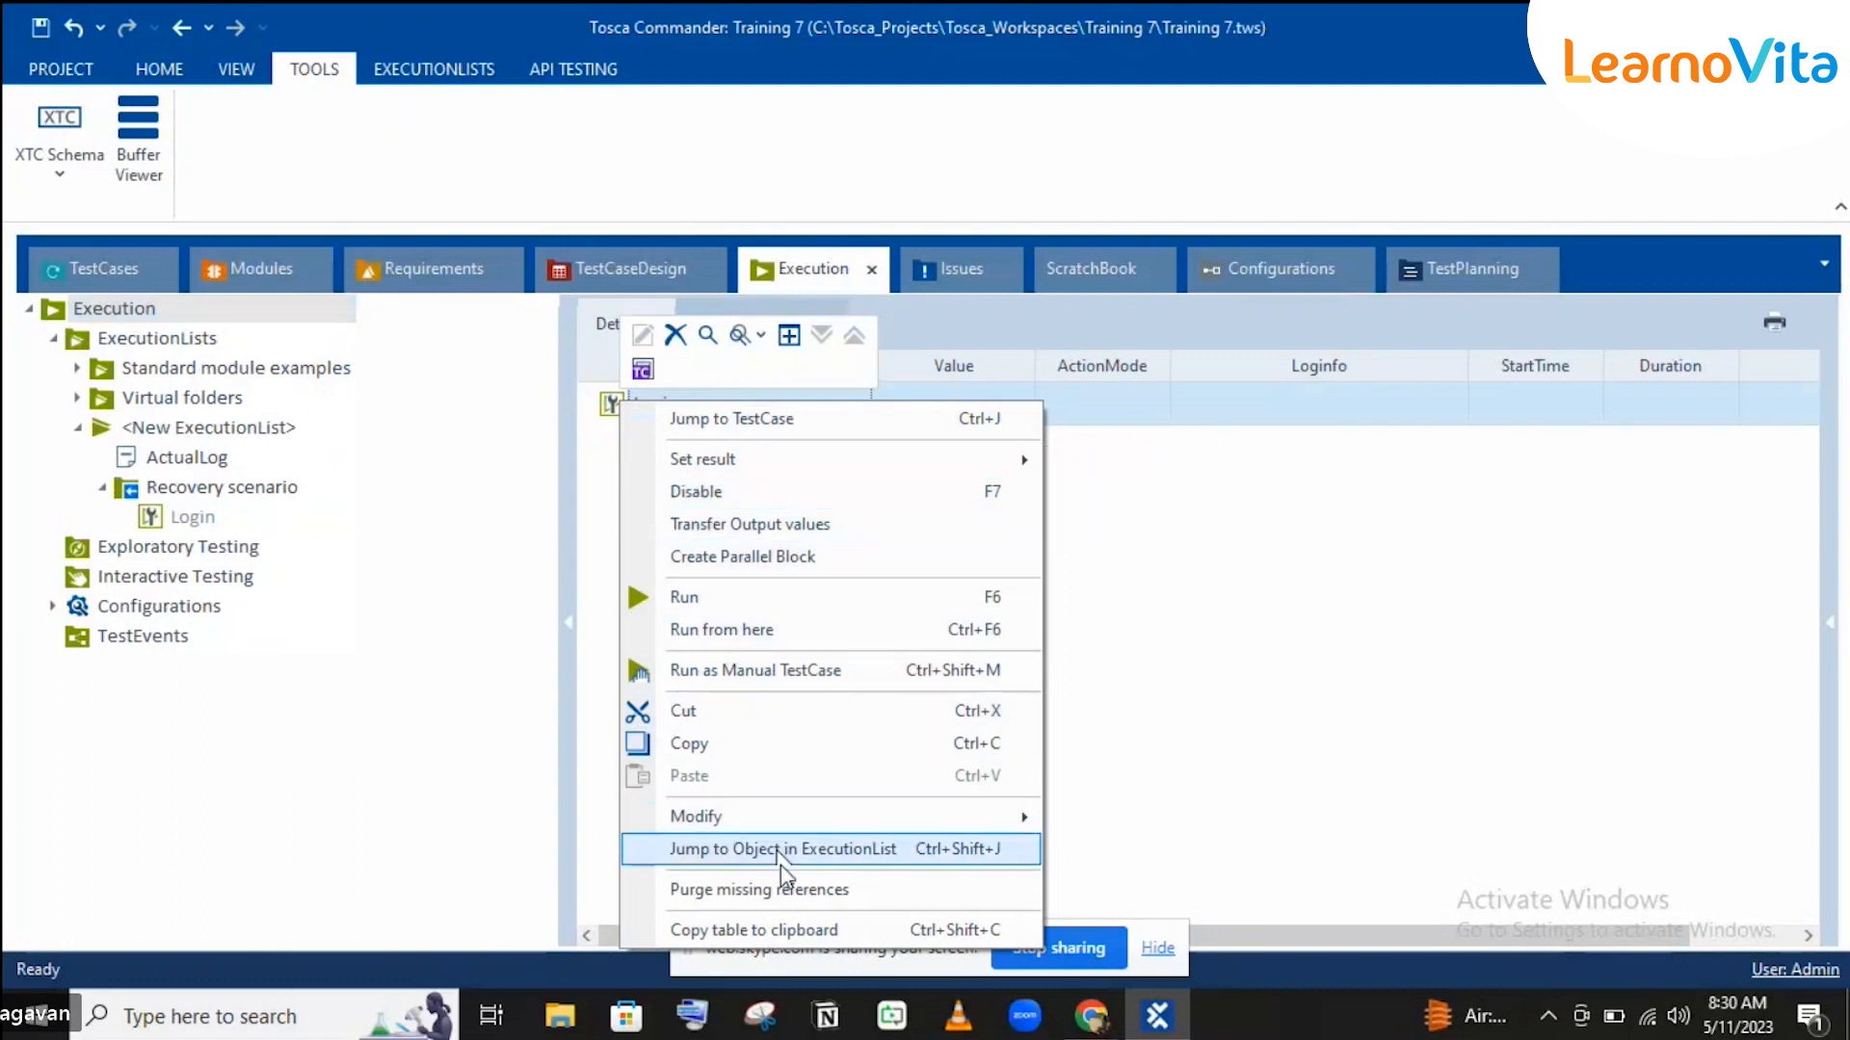
pyautogui.click(761, 889)
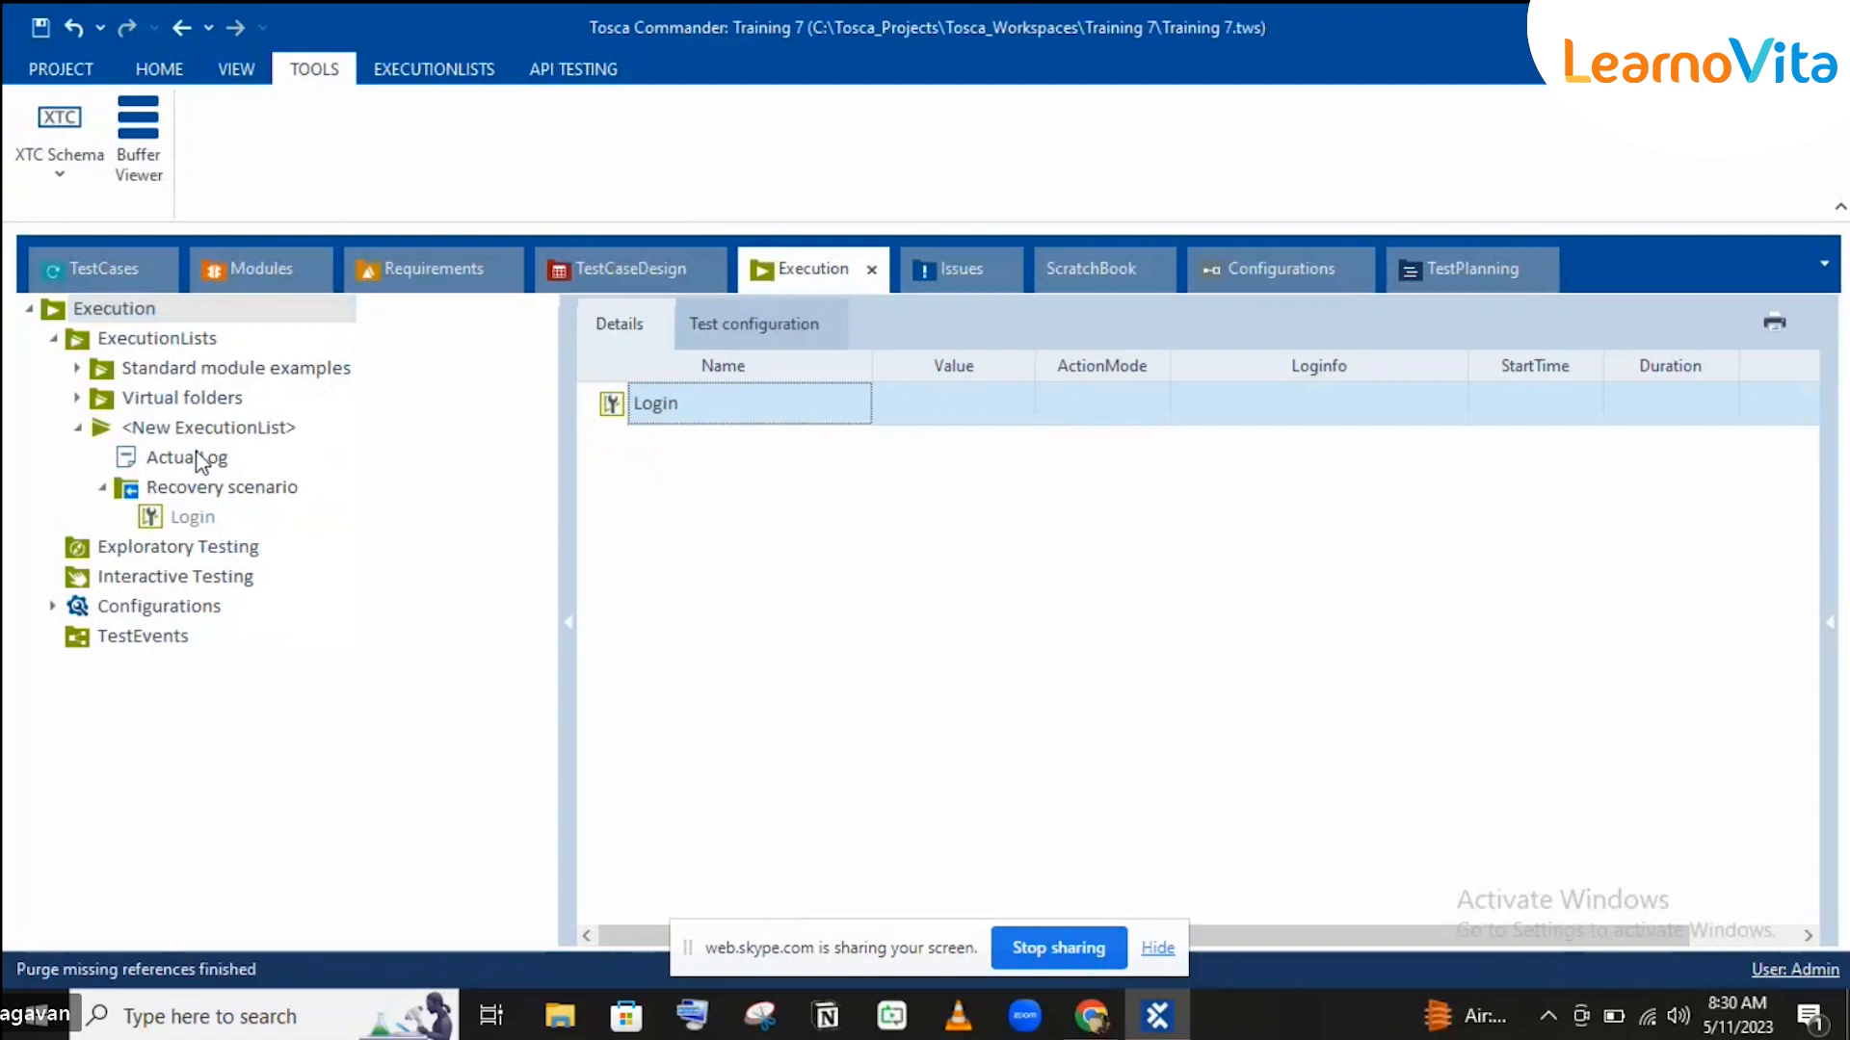
# Step: Synchronize the Recovery scenario execution folder with its test case folder
pyautogui.click(204, 490)
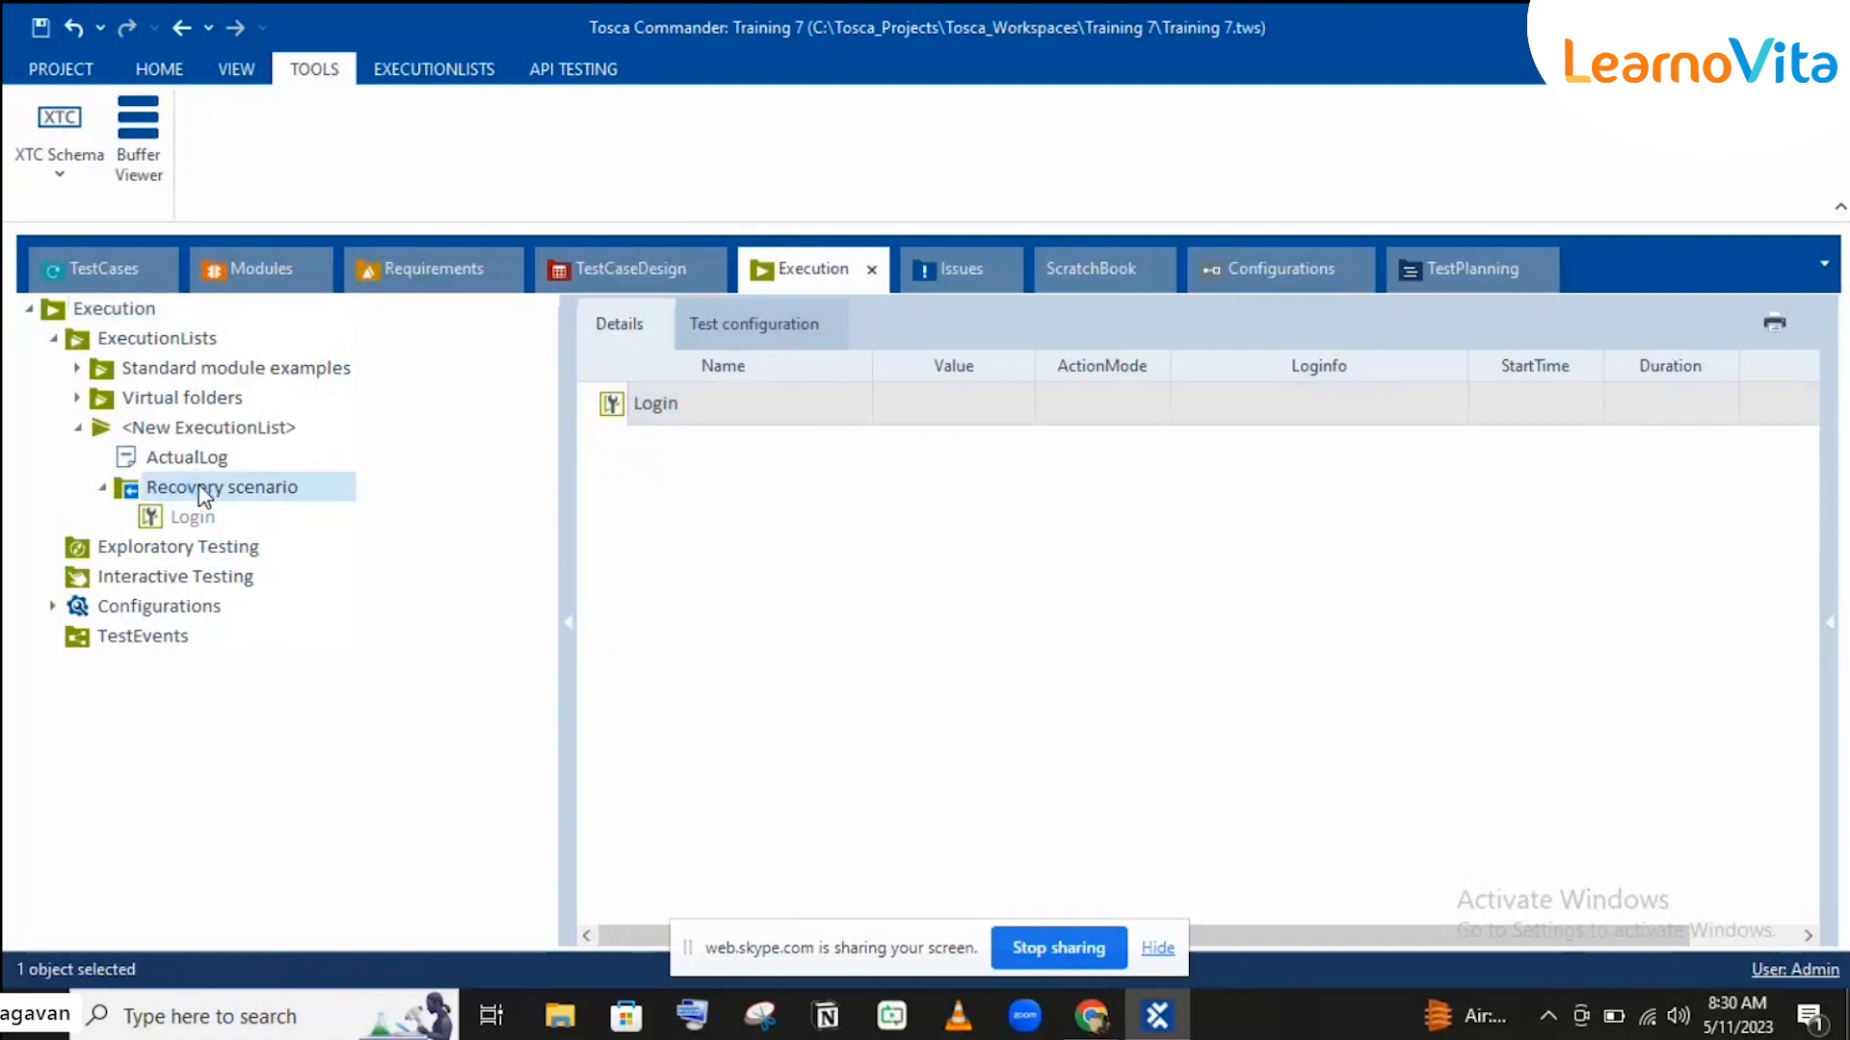
pyautogui.rightClick(204, 493)
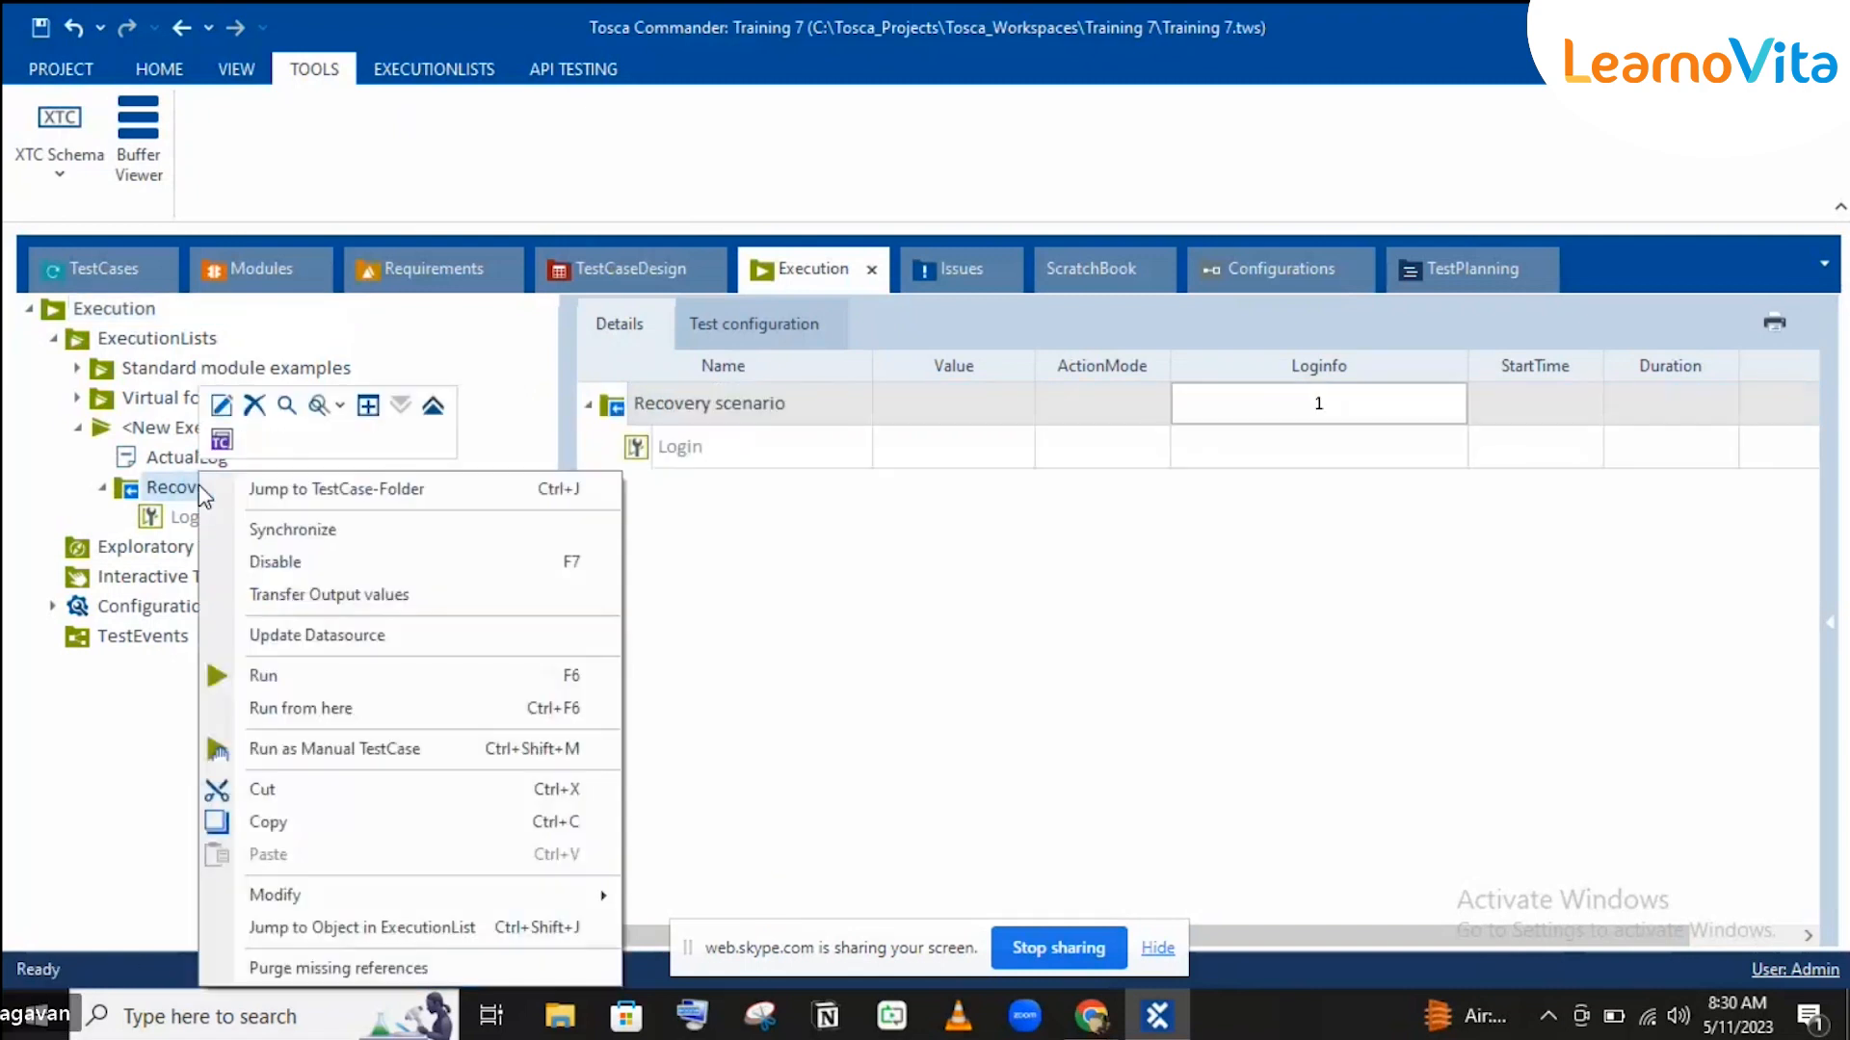
pyautogui.click(277, 535)
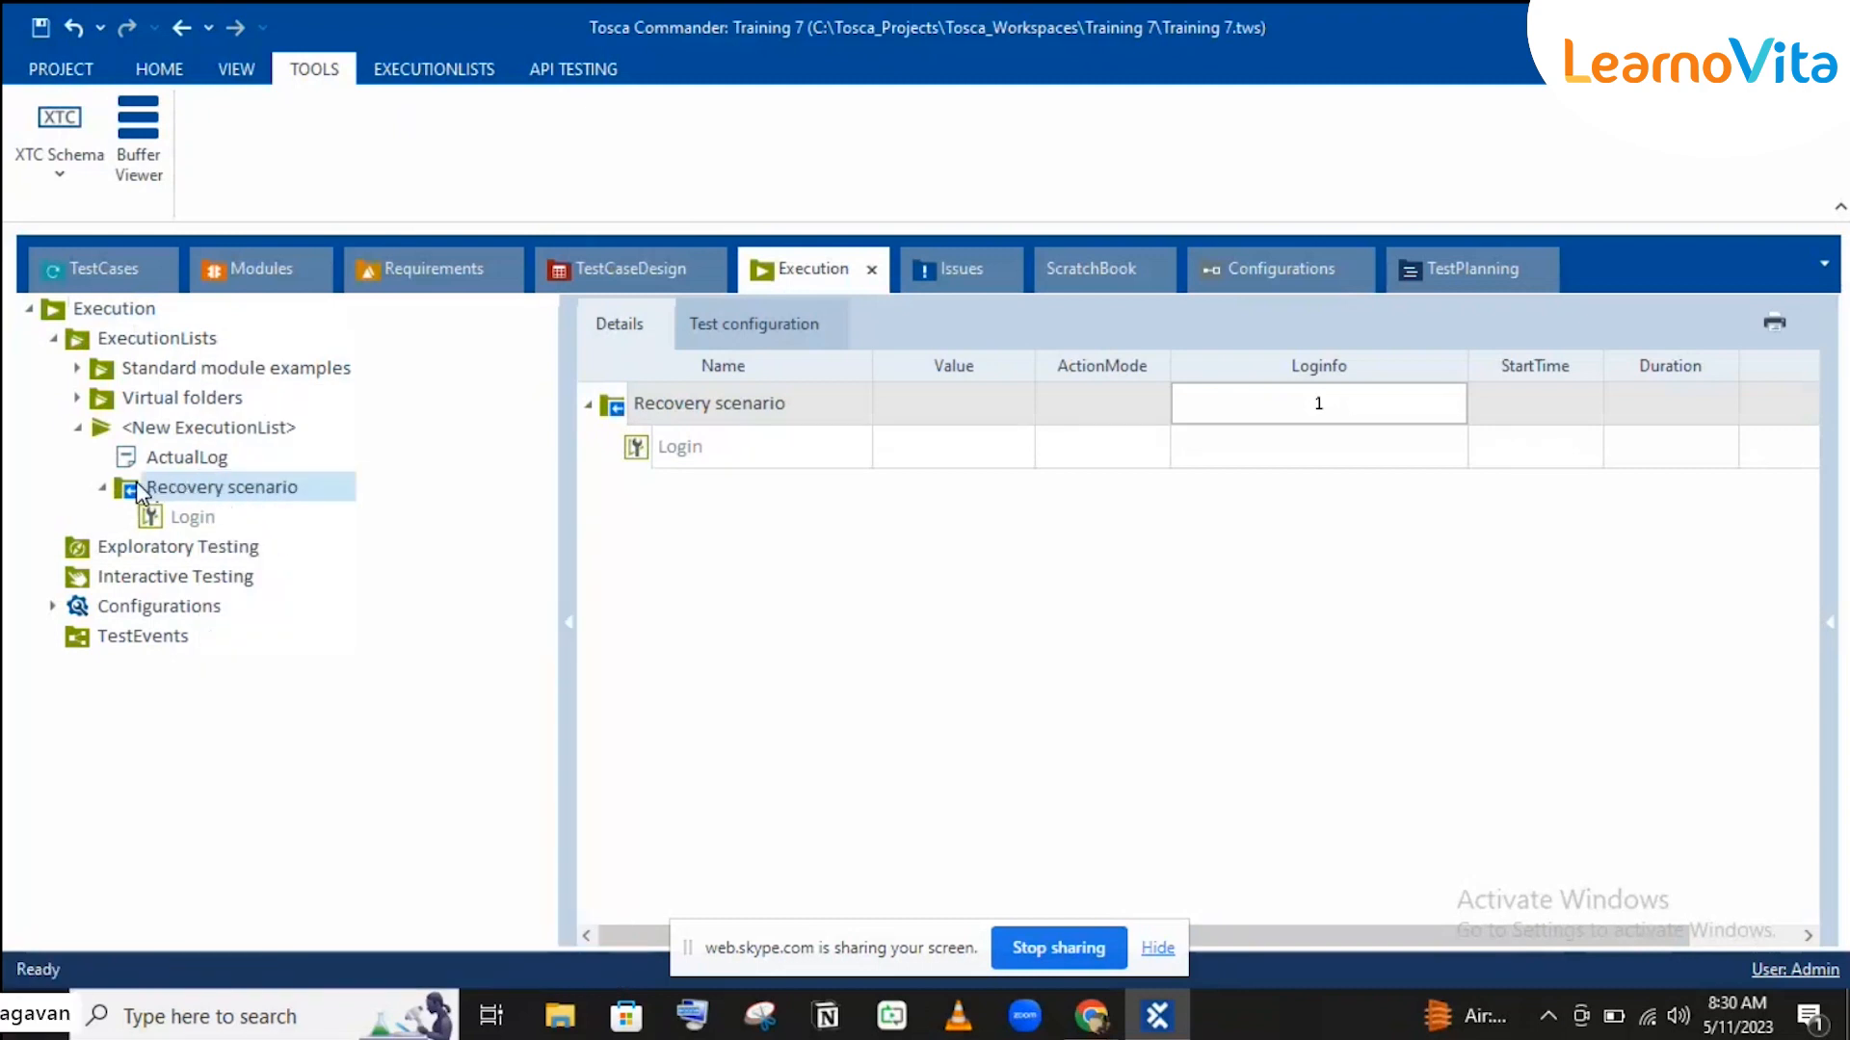
# Step: Run the Recovery scenario execution folder and close the Demo Web Shop tab already open in Chrome
pyautogui.press('F6')
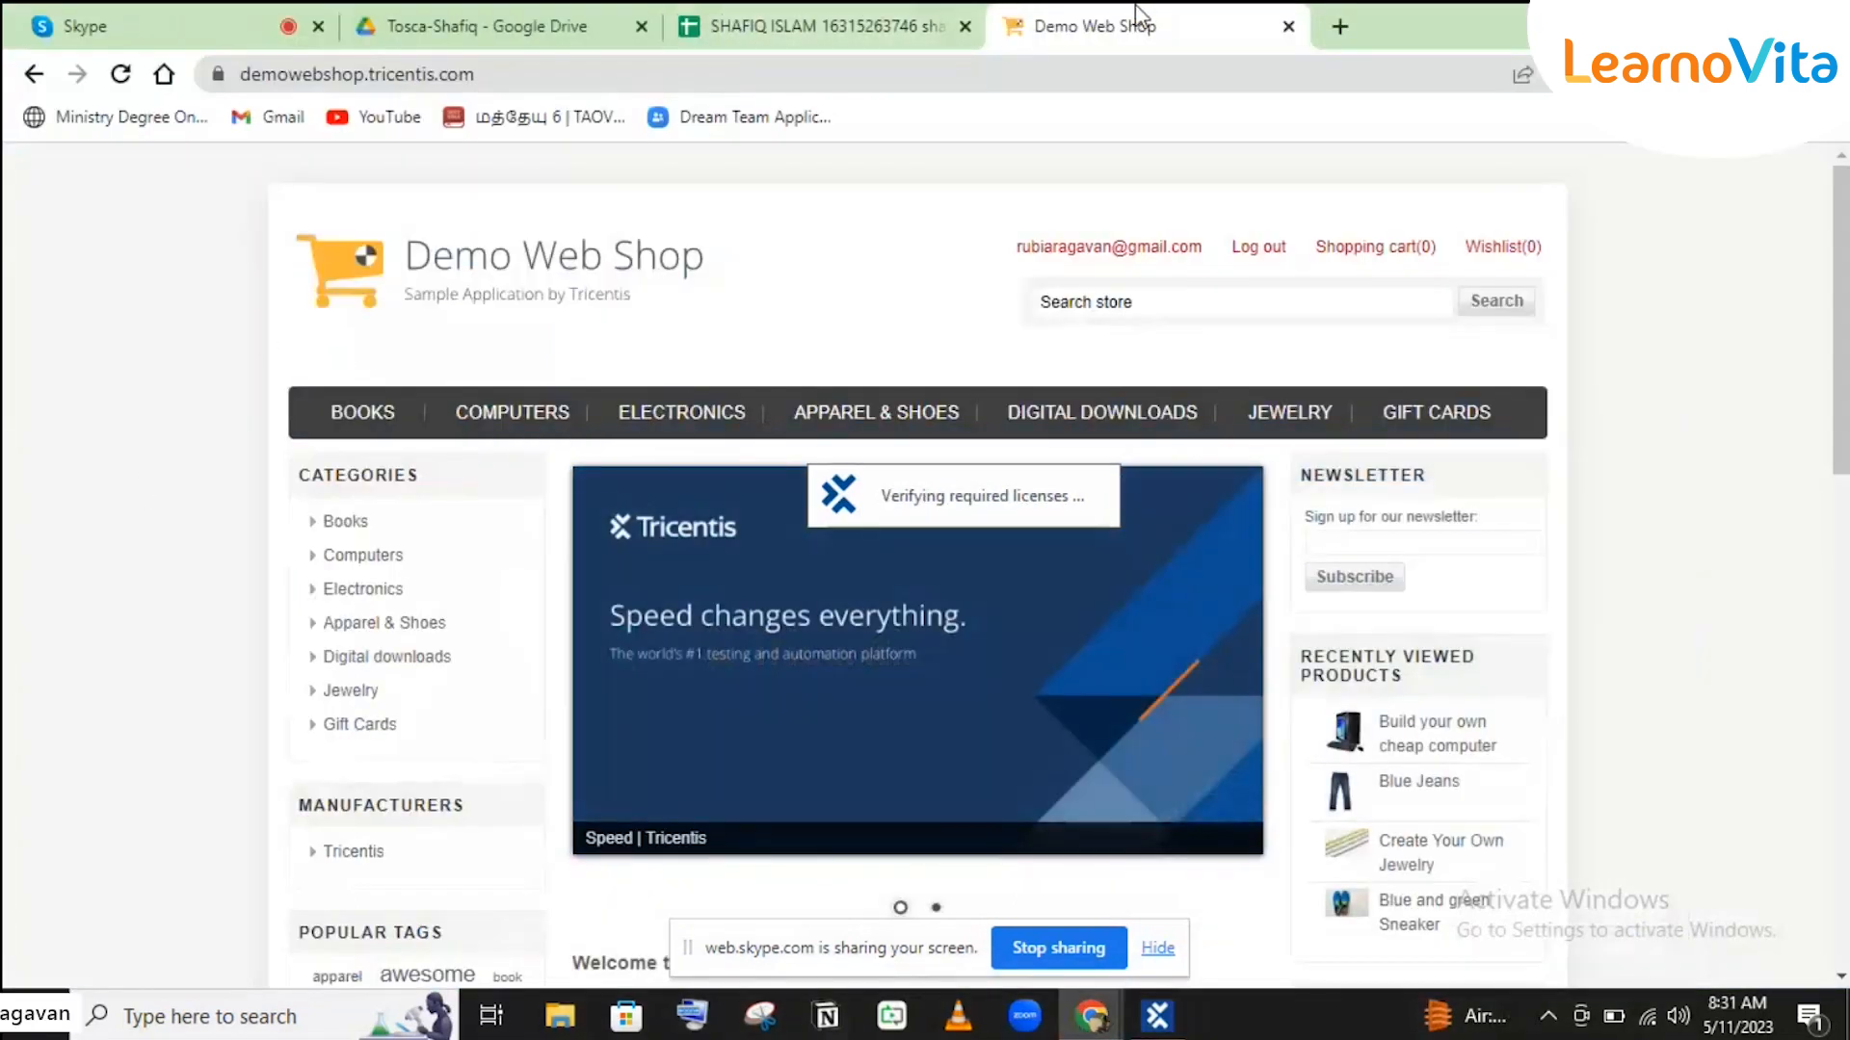
pyautogui.click(1289, 26)
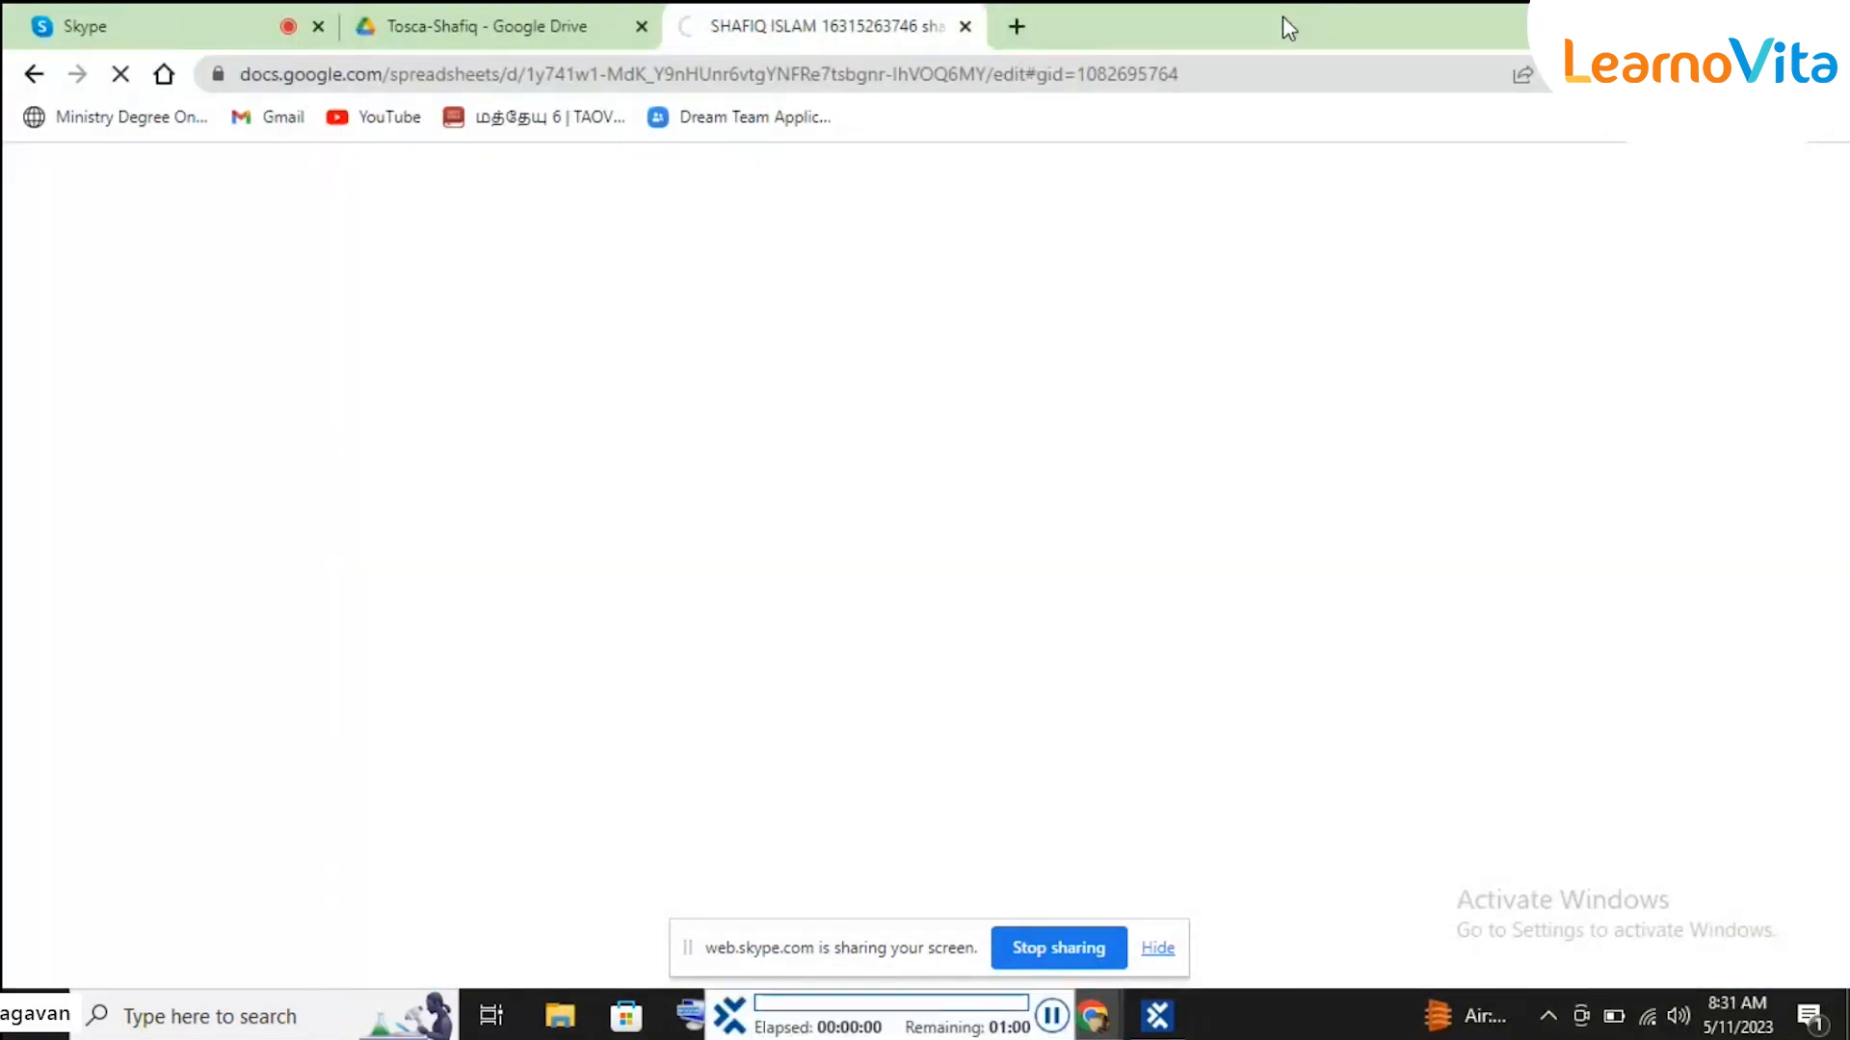
pyautogui.click(109, 37)
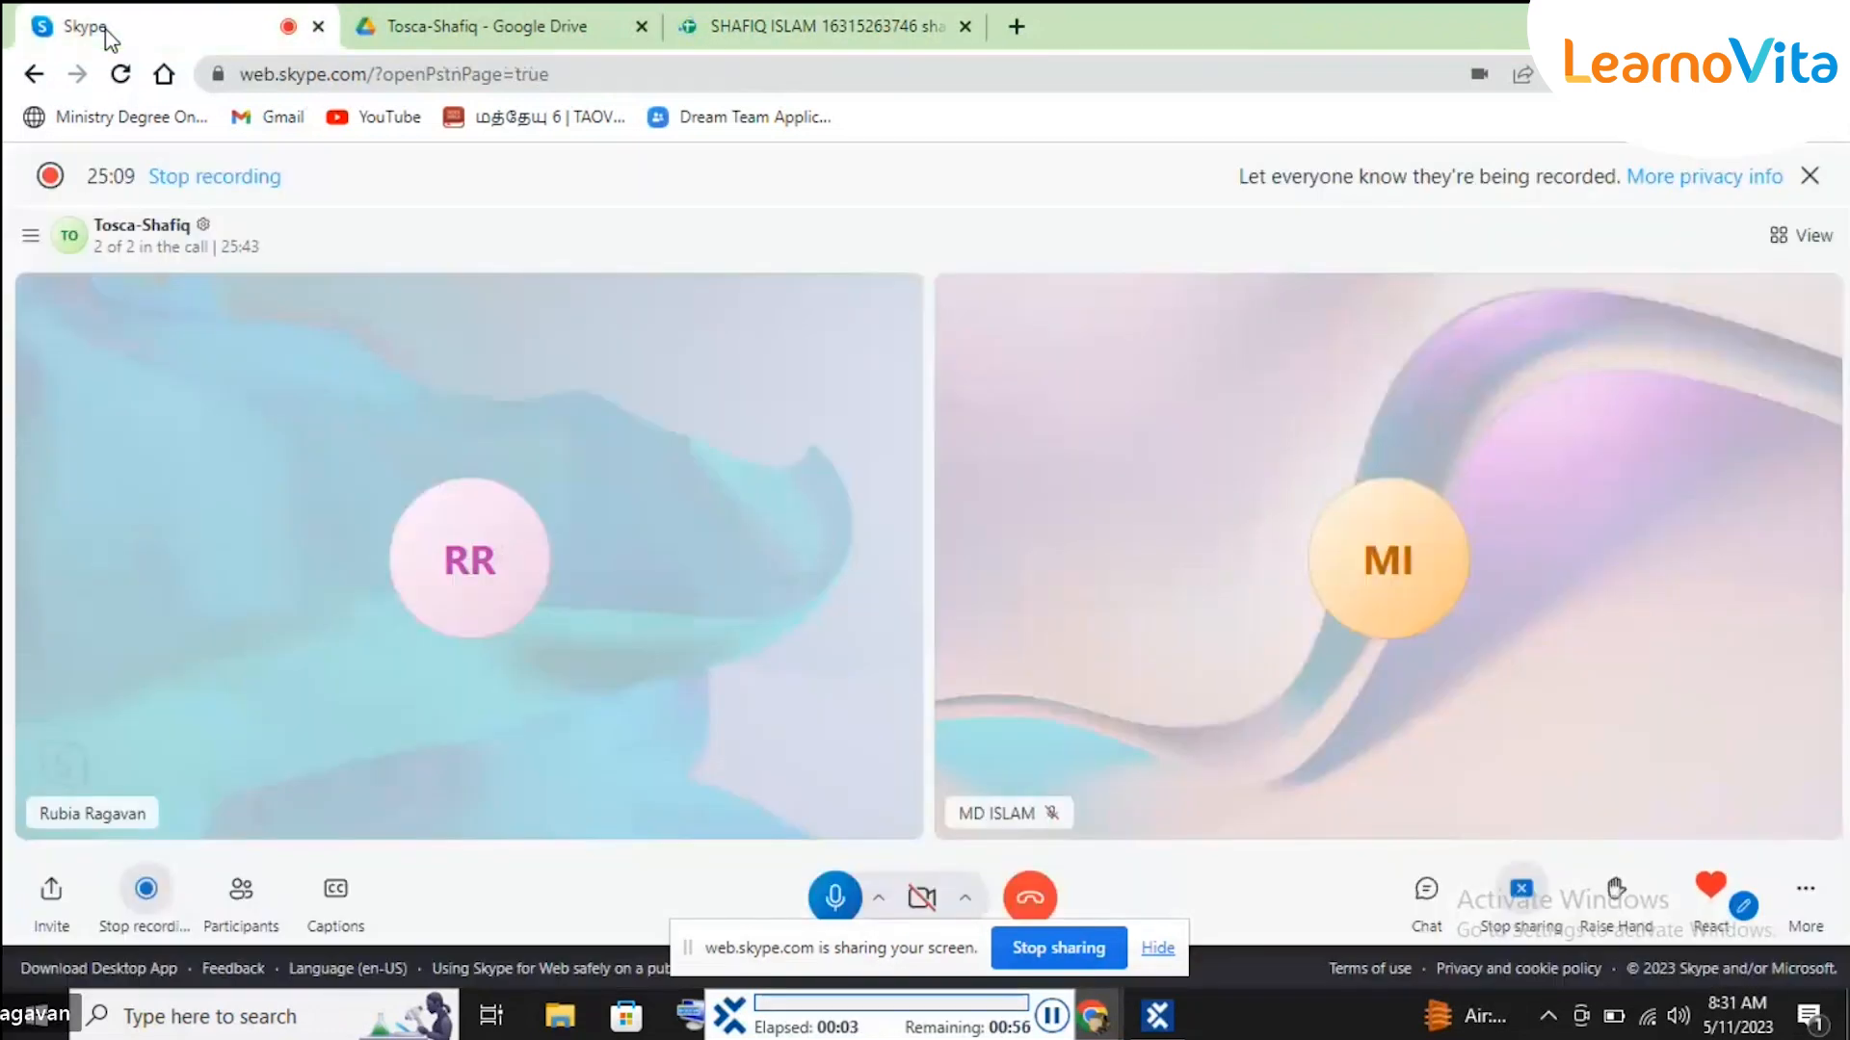
pyautogui.hotkey('ctrl', 'shift', 't')
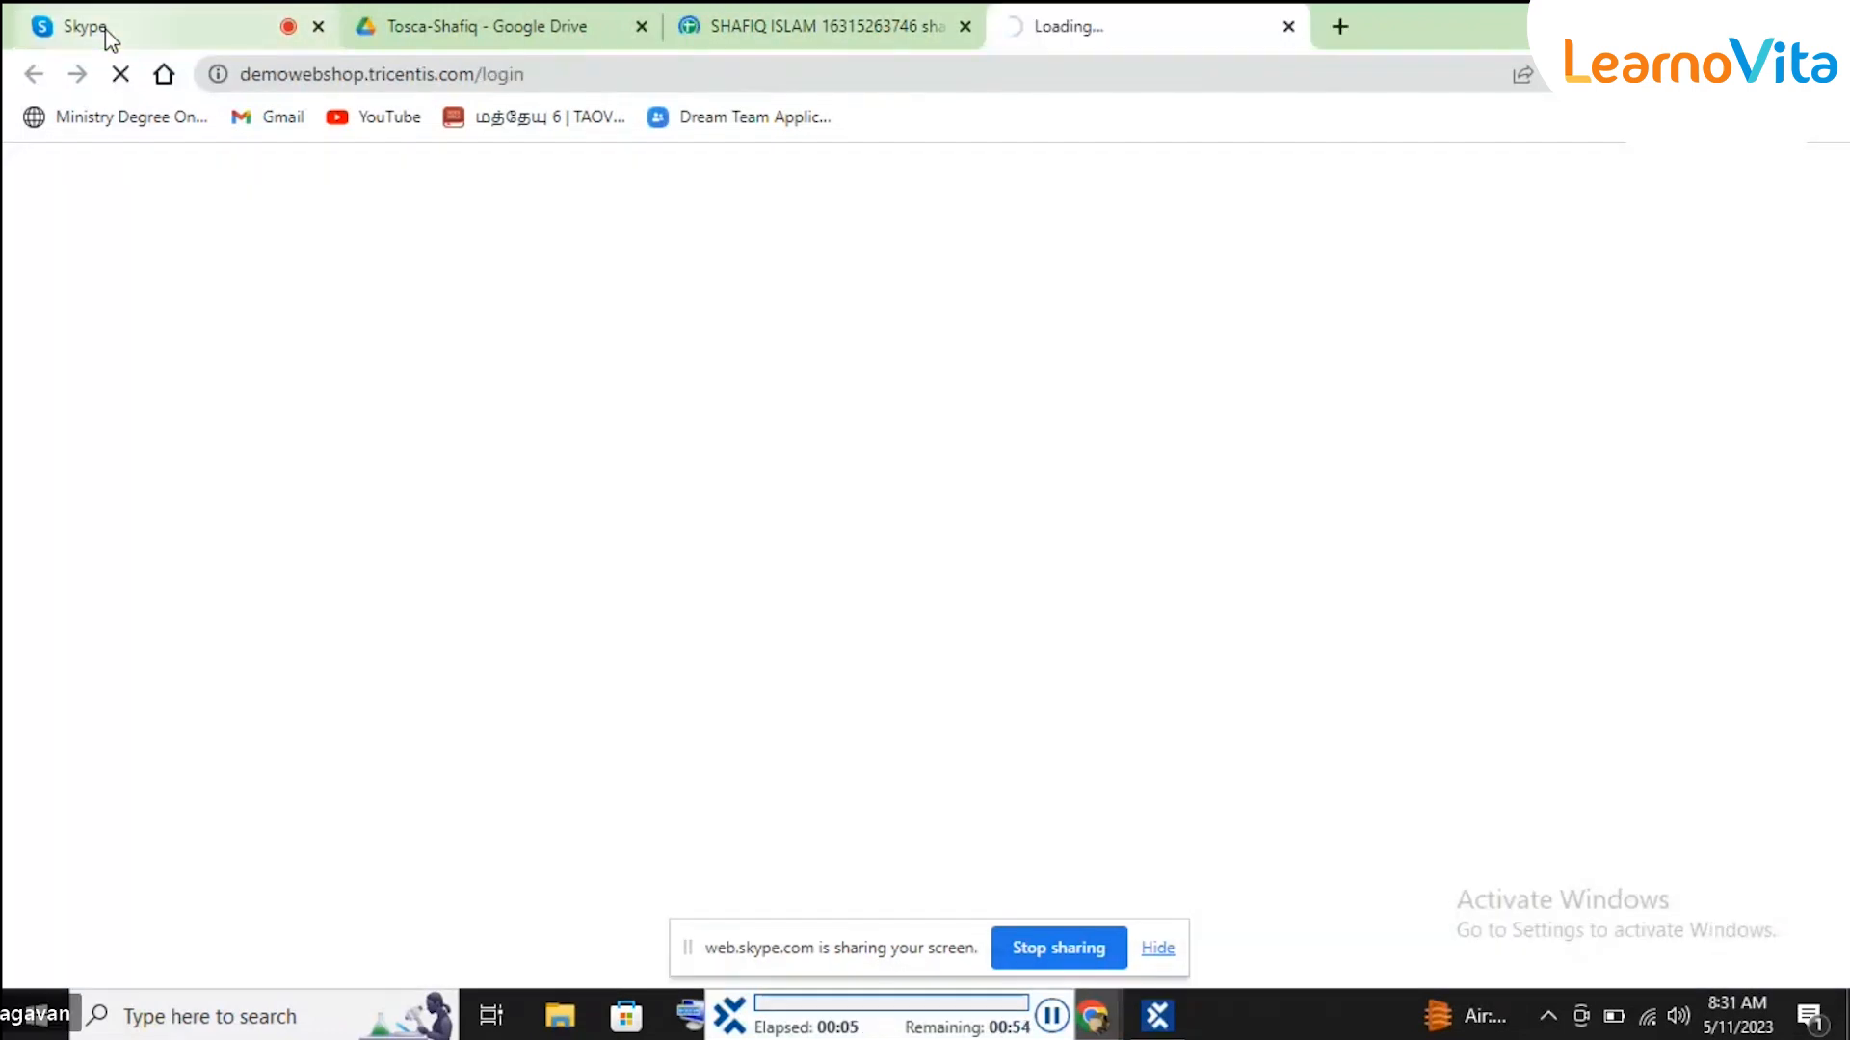
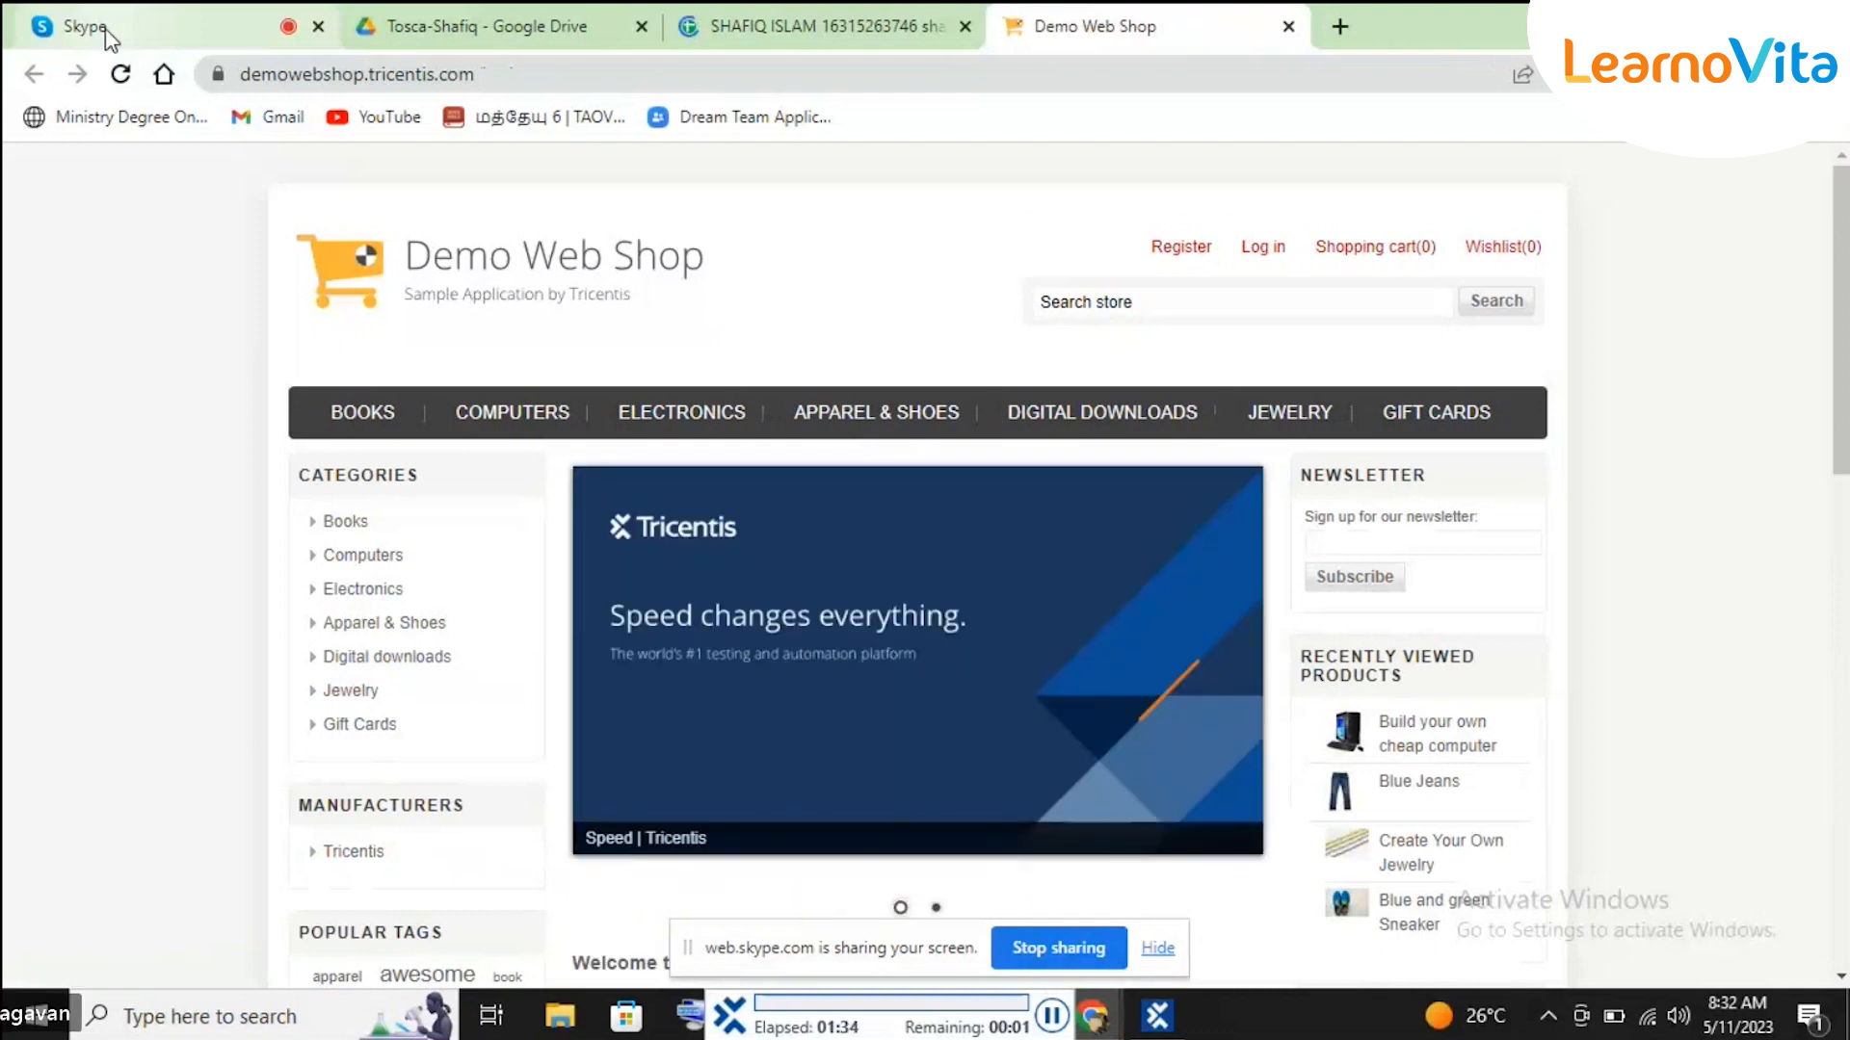
pyautogui.click(1257, 255)
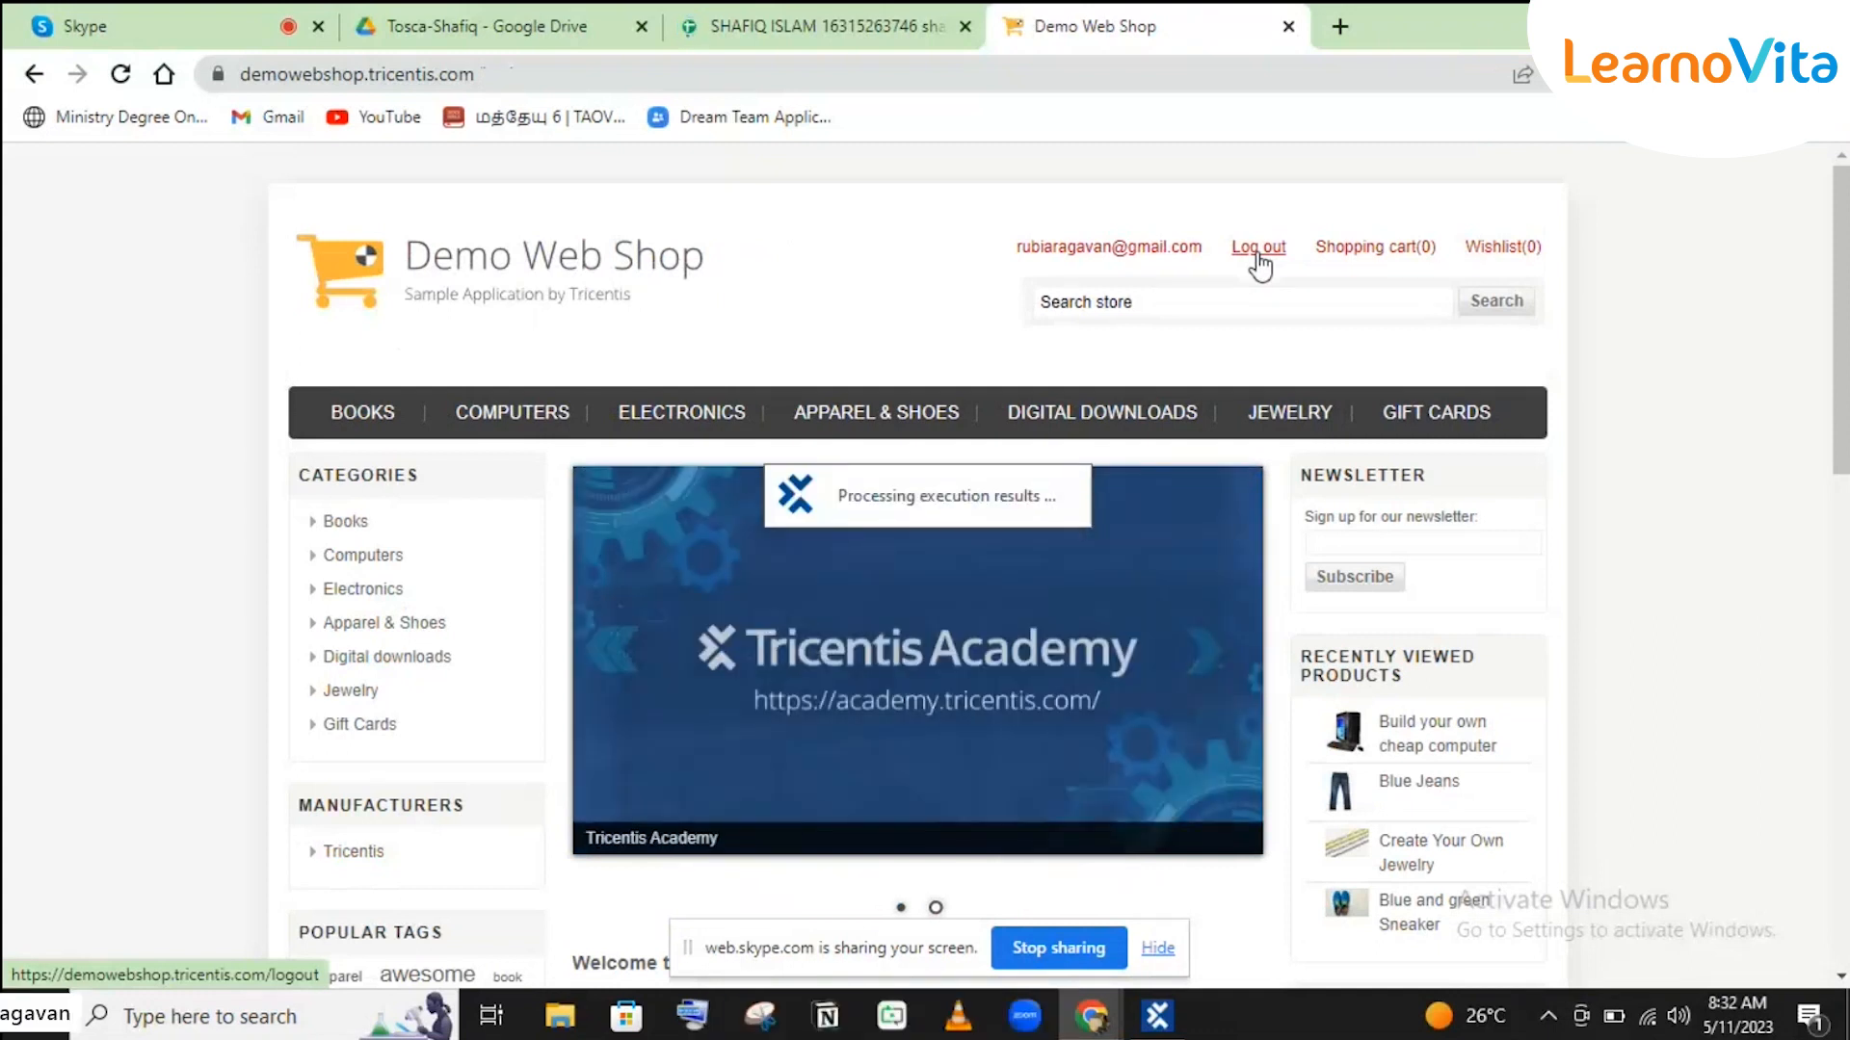
# Step: Return to Tosca Commander and examine the new Login run log, including the failed login link step, against the Demo Web Shop page
pyautogui.click(1156, 1016)
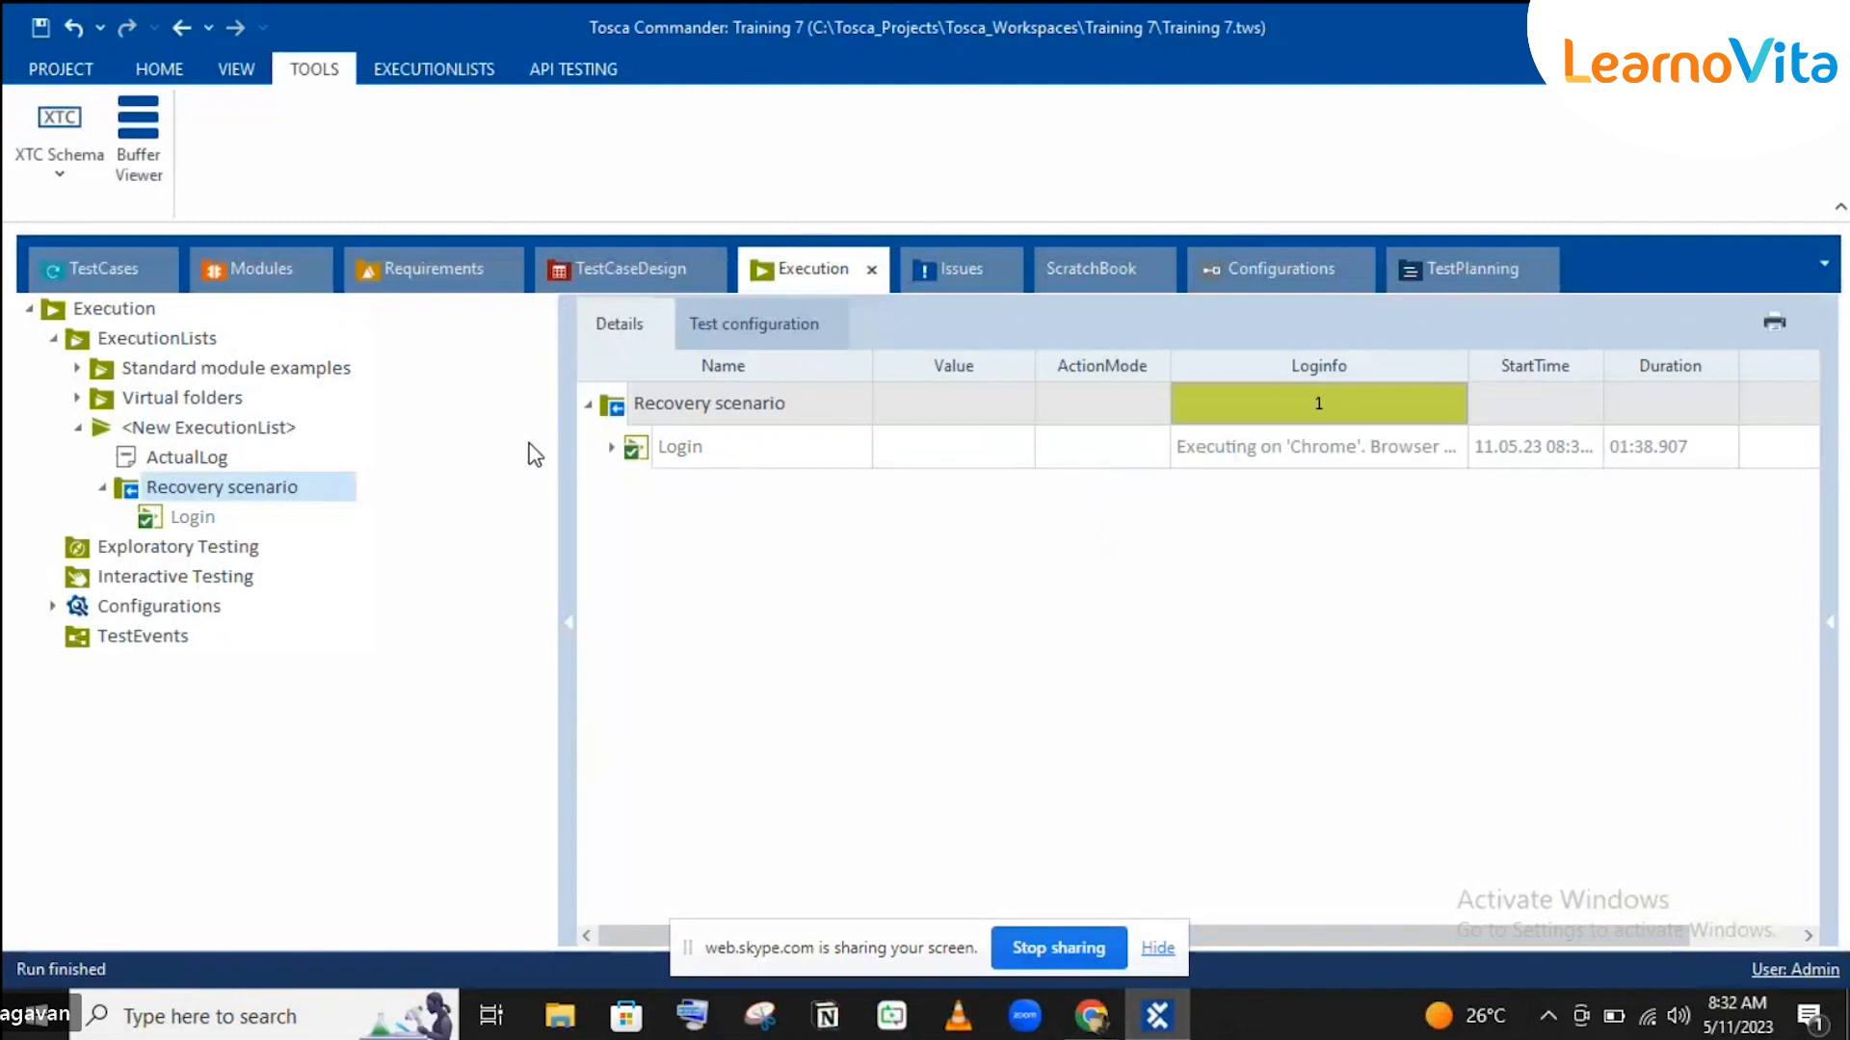
pyautogui.click(613, 451)
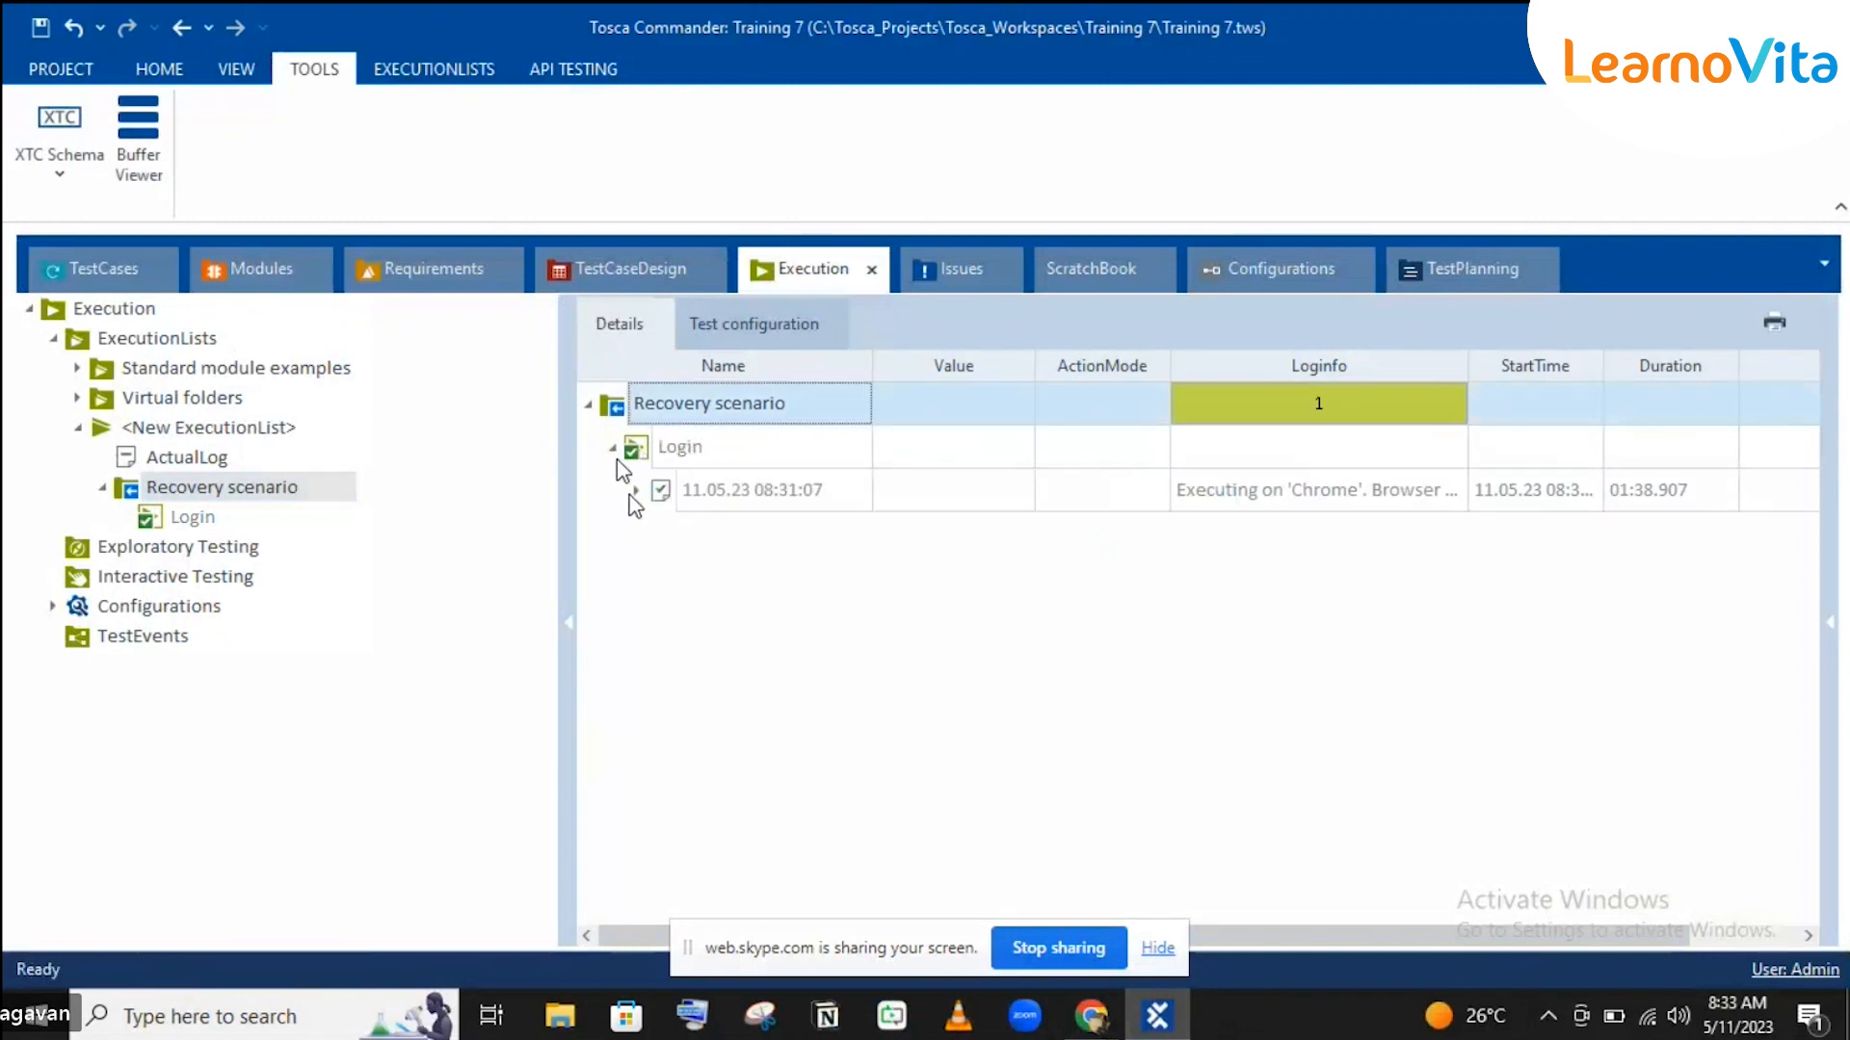
pyautogui.click(634, 490)
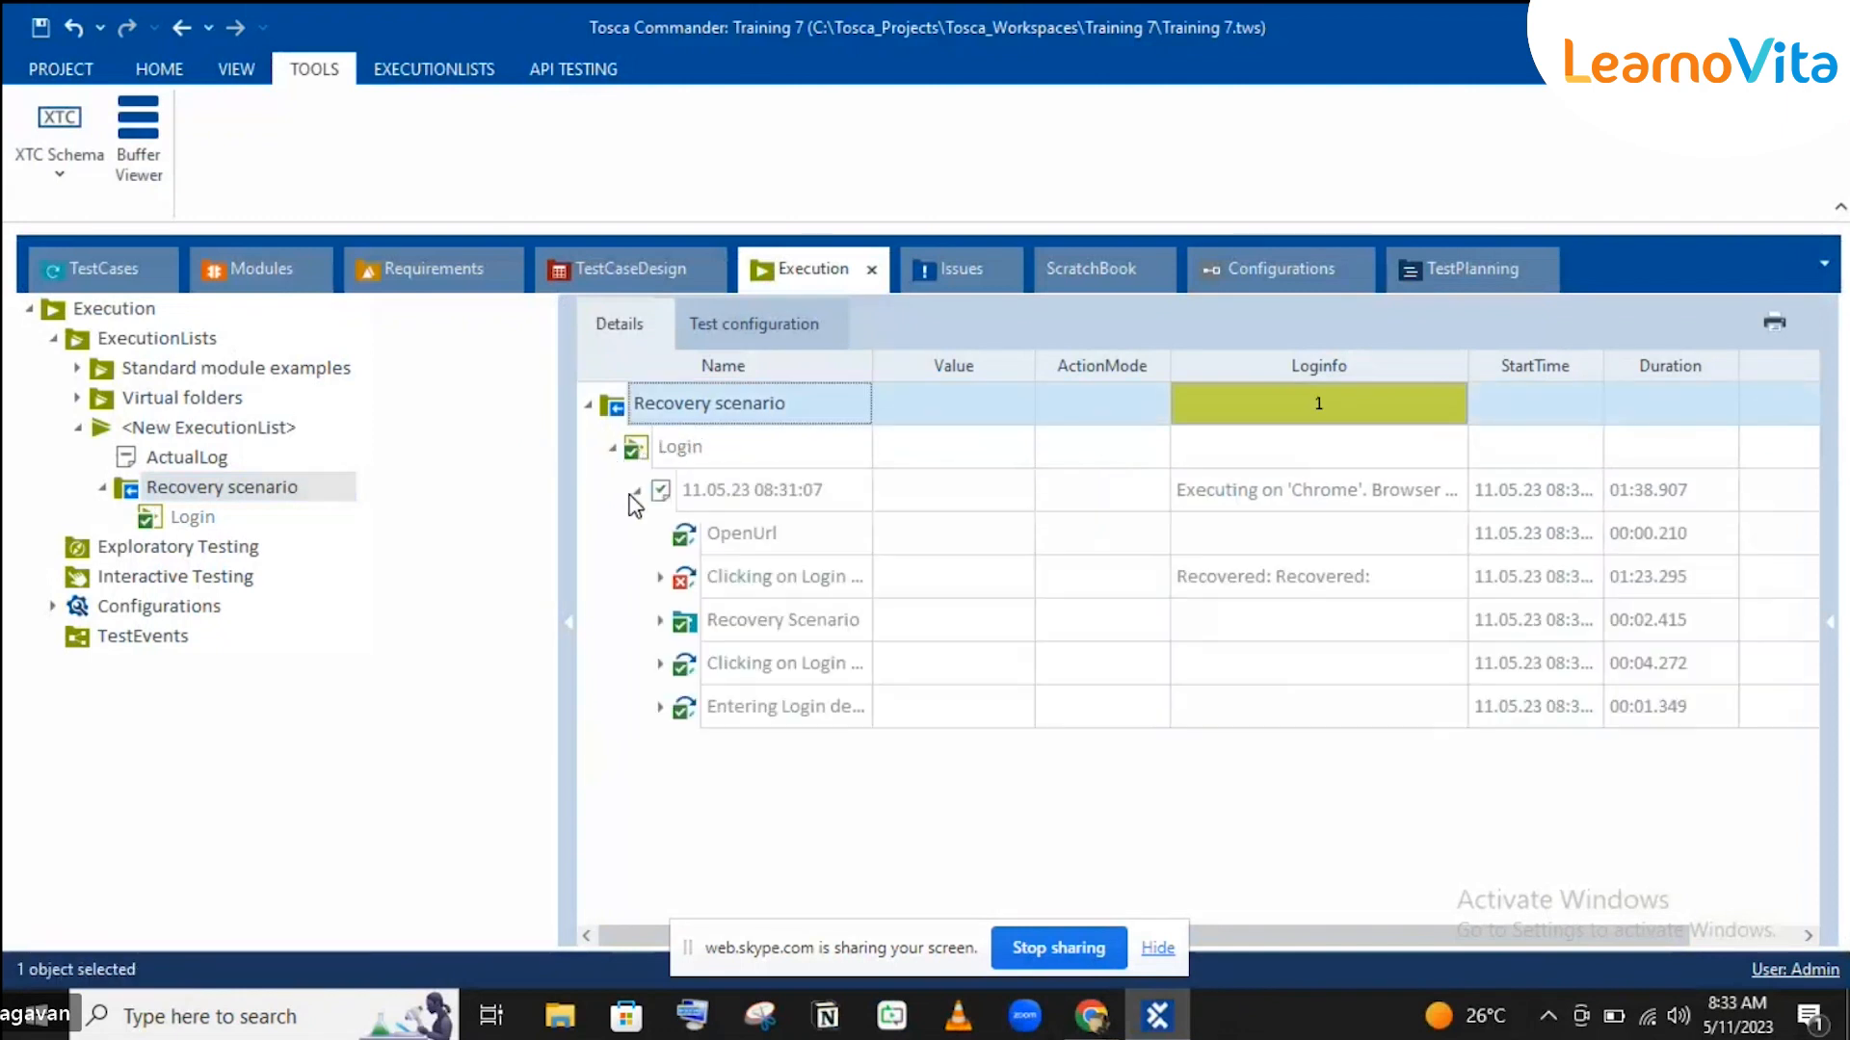
pyautogui.click(718, 547)
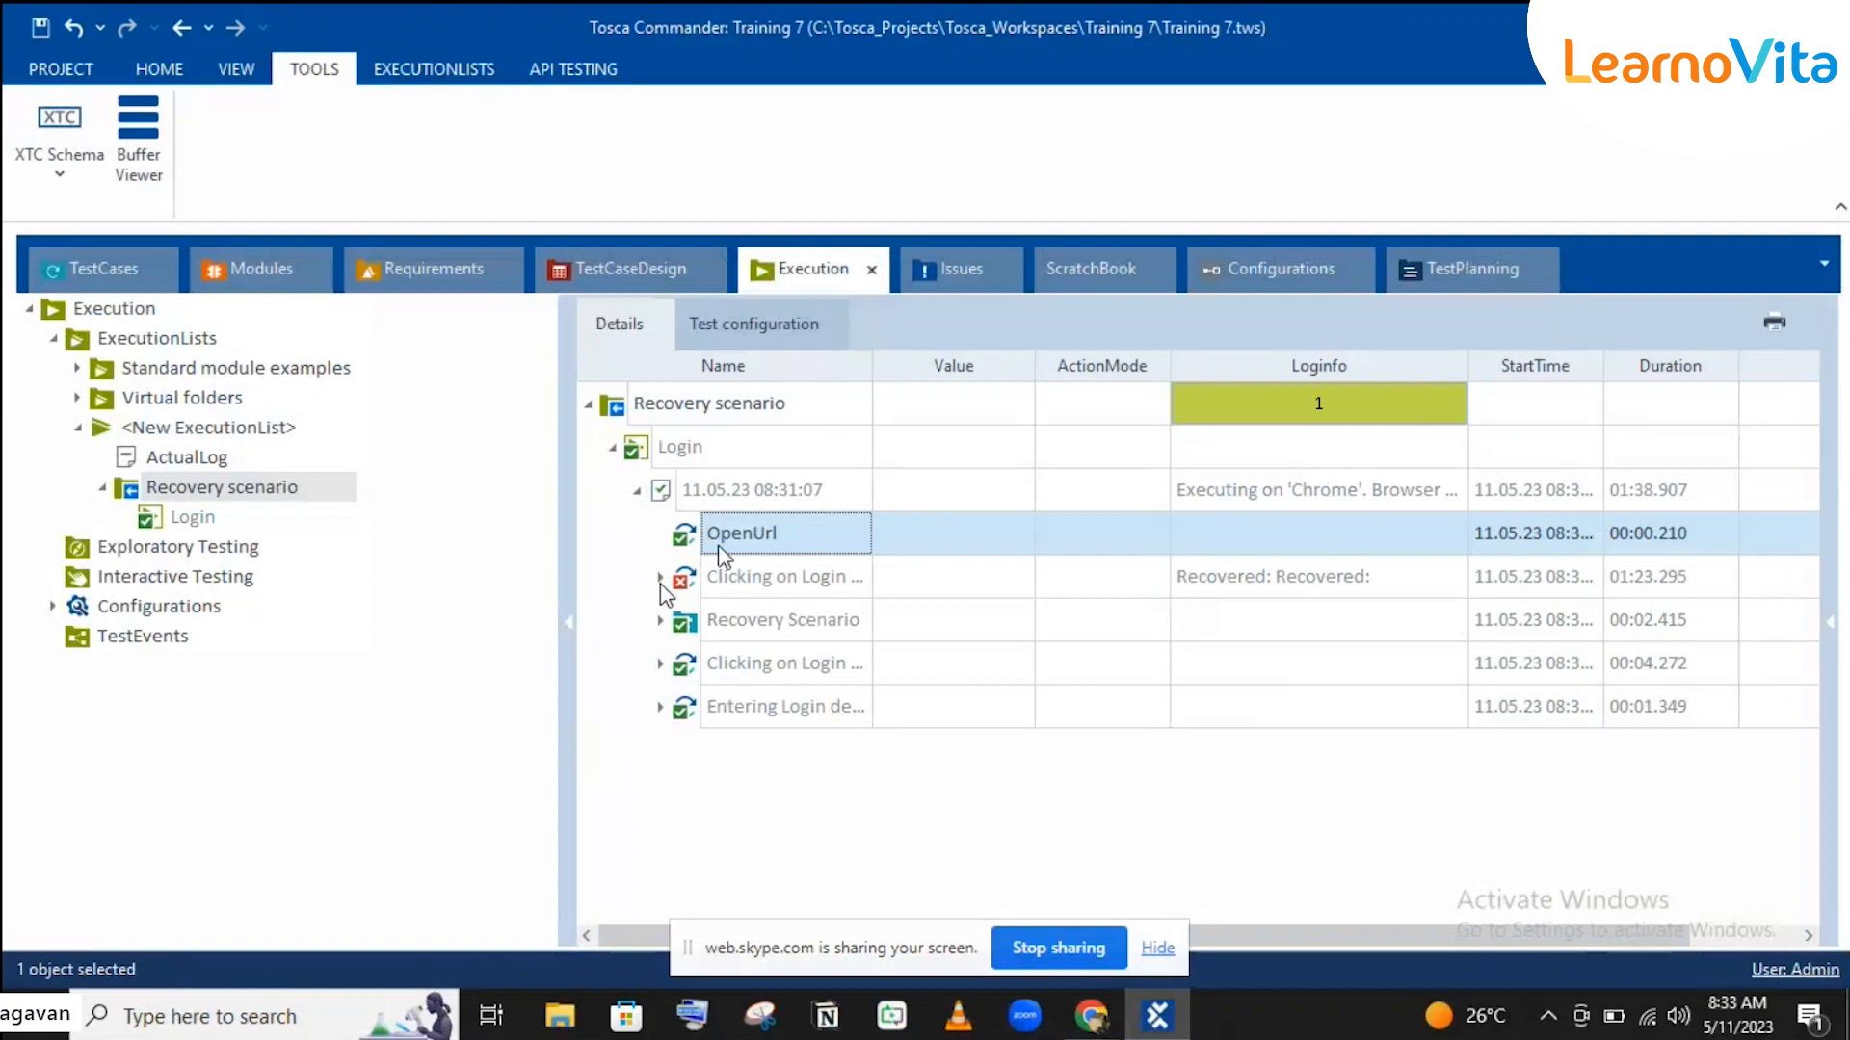
pyautogui.click(661, 578)
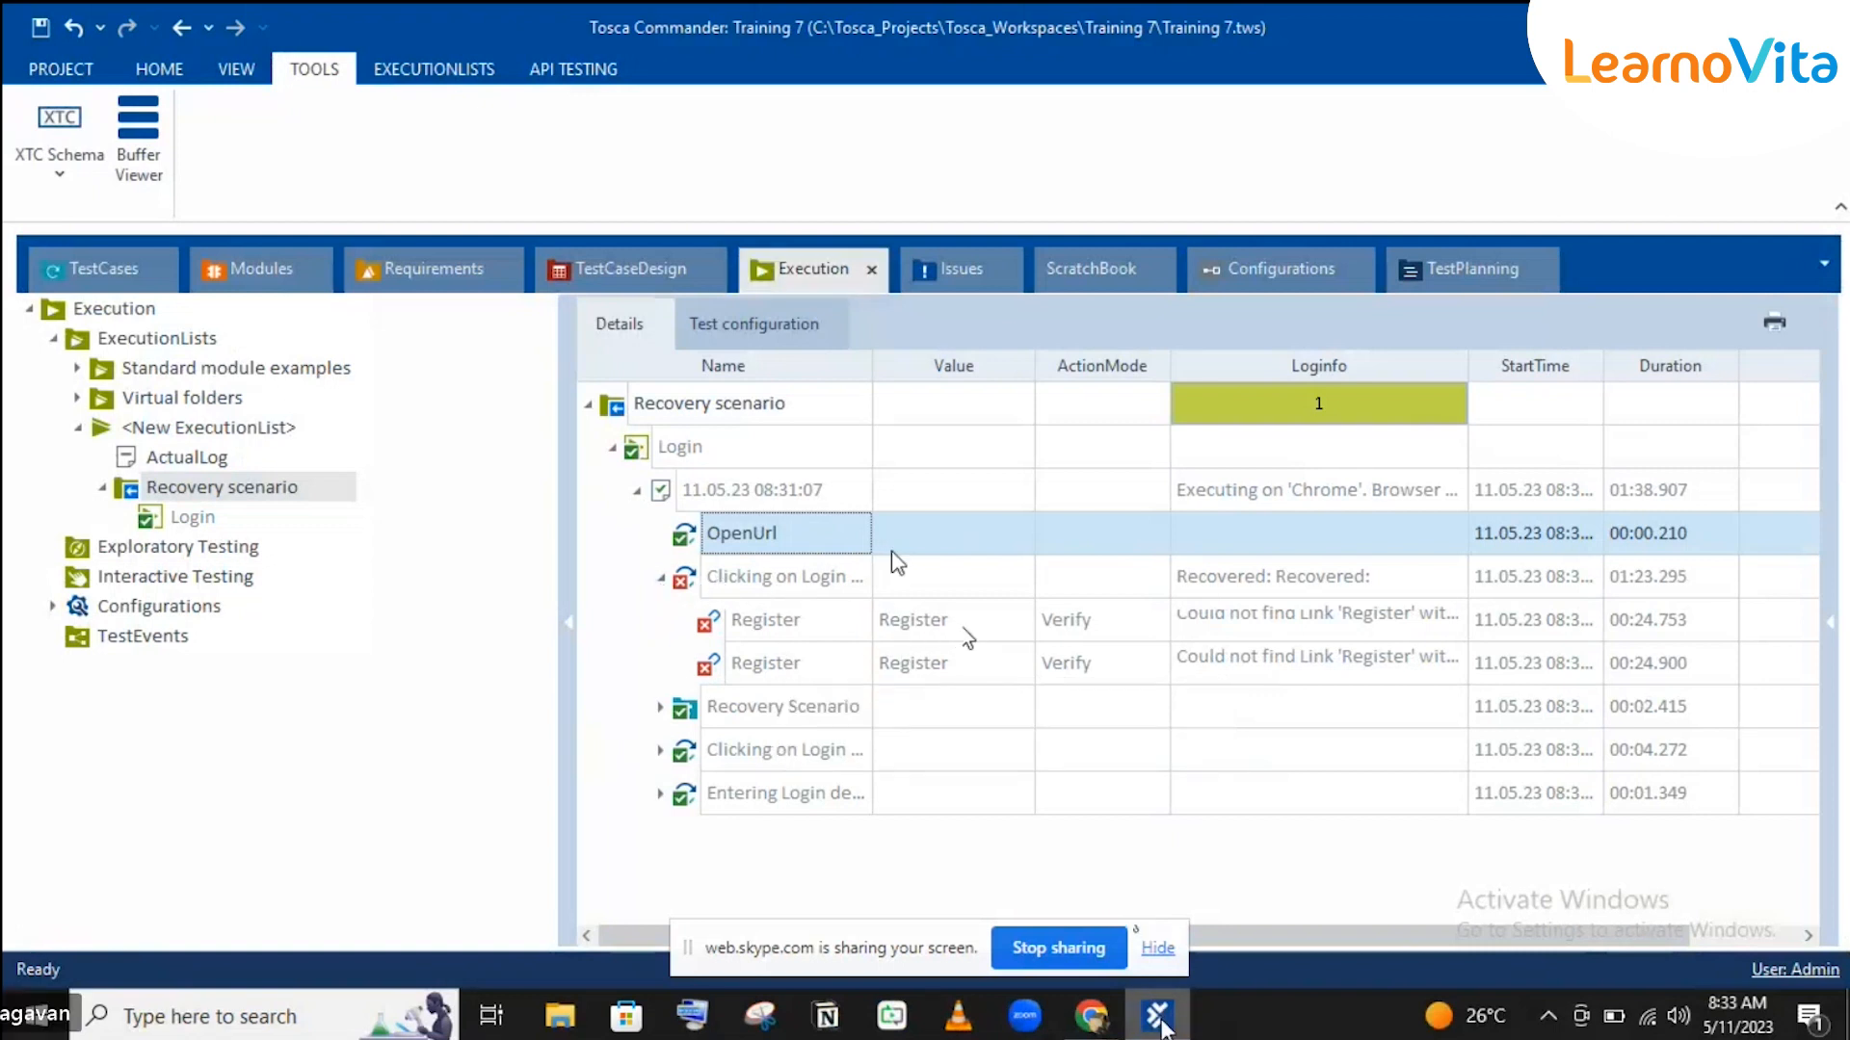
pyautogui.click(1158, 1019)
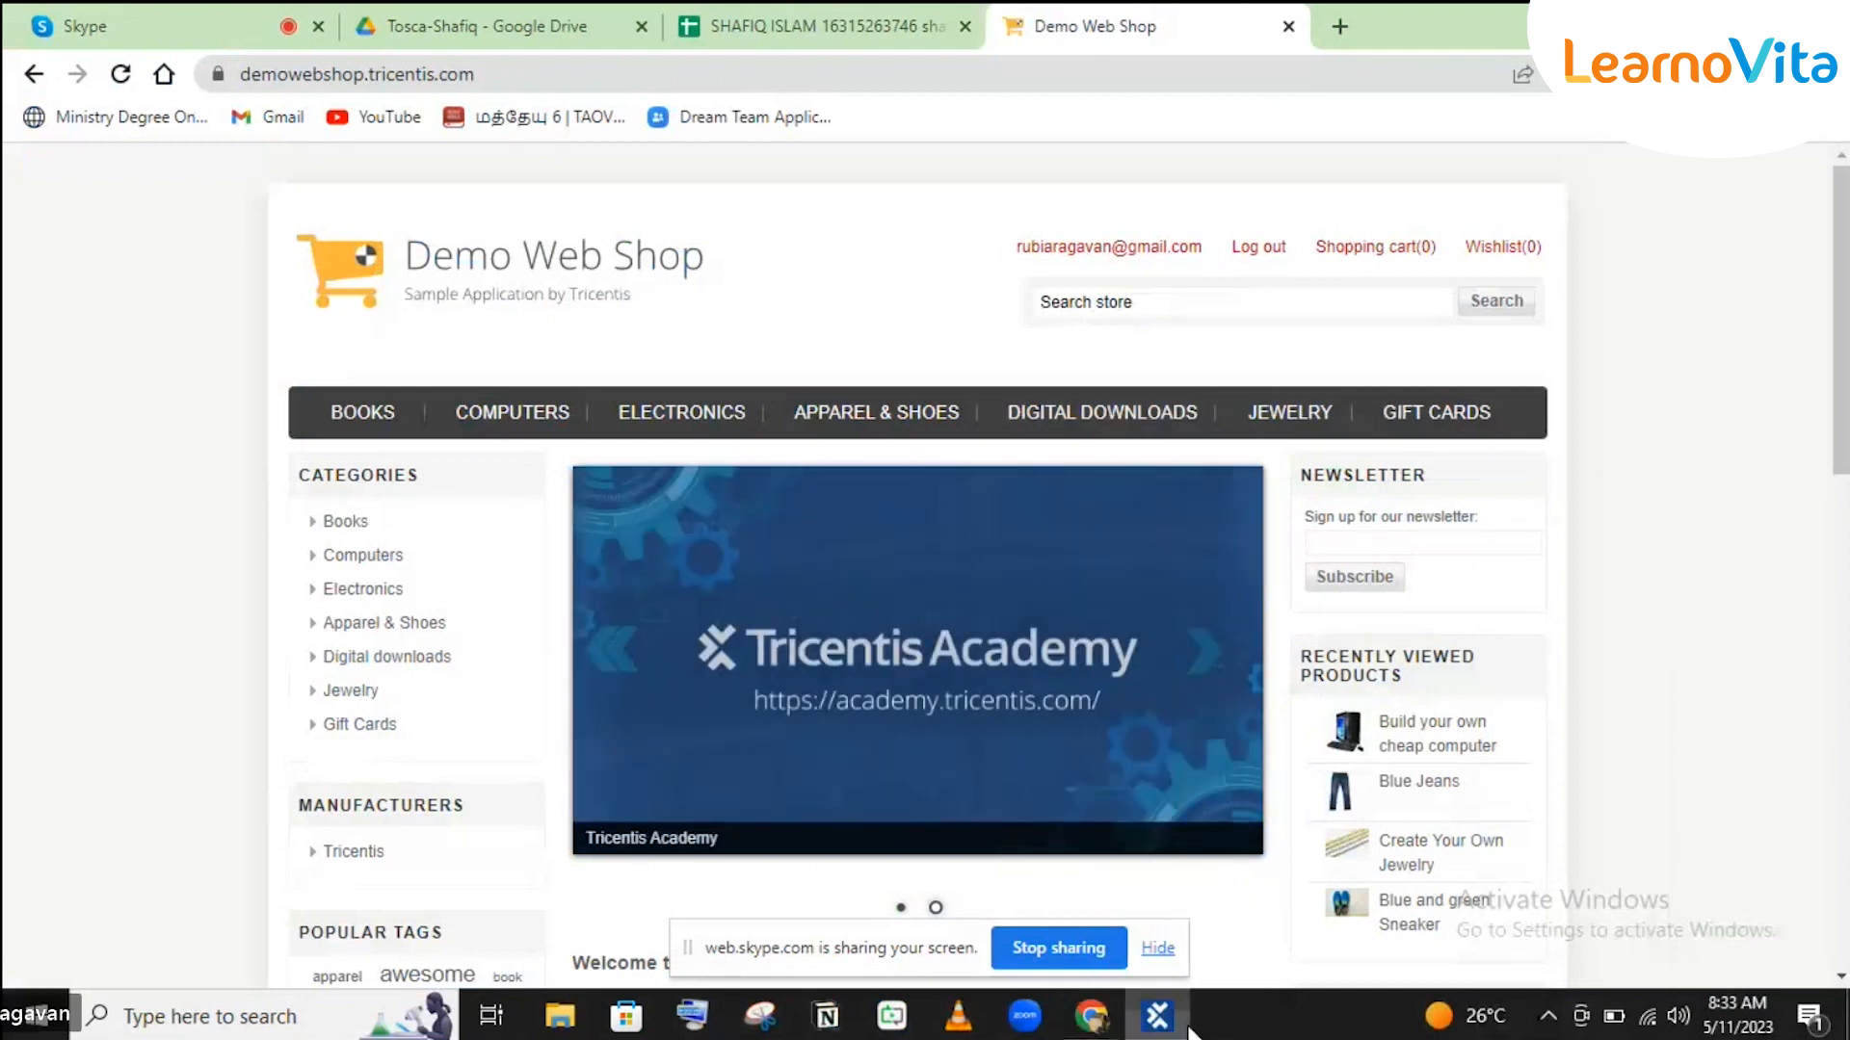
pyautogui.click(1159, 1017)
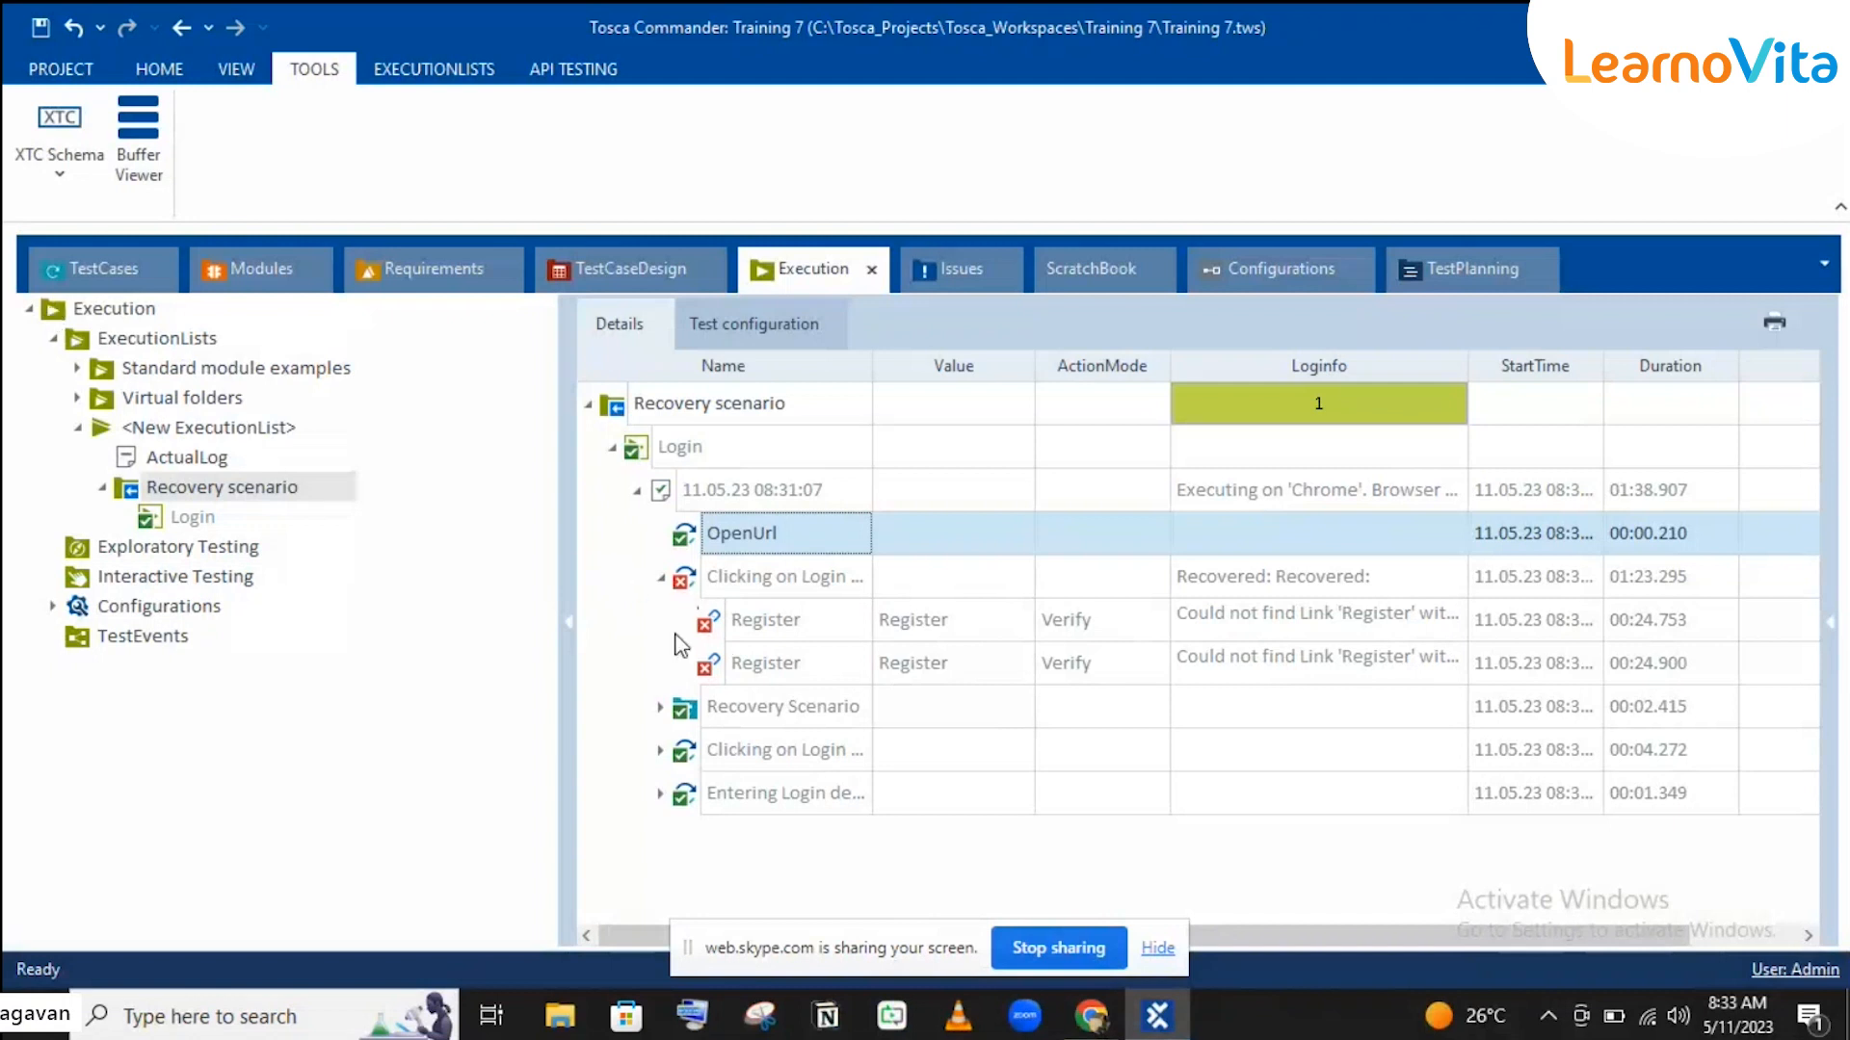
# Step: Examine the Recovery Scenario entry, the retried login link step and the login details step in the run log
pyautogui.click(661, 707)
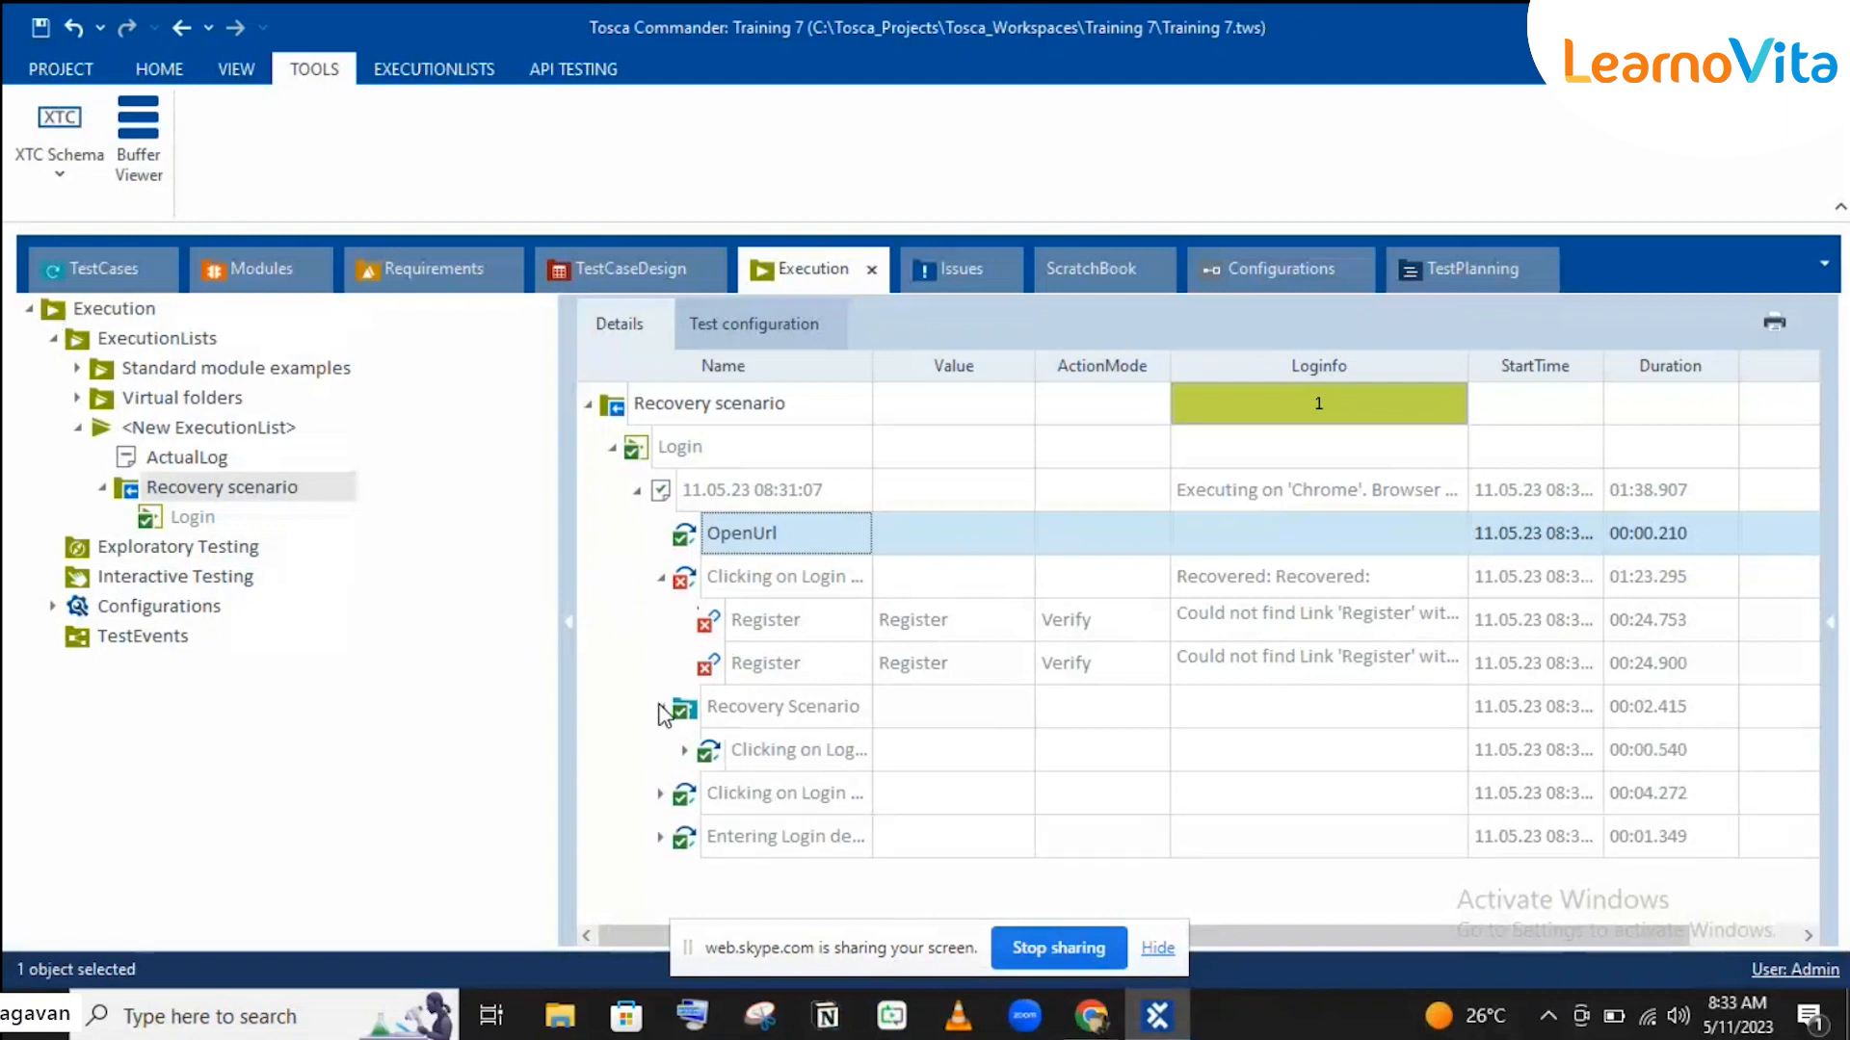
pyautogui.click(733, 720)
pyautogui.click(81, 272)
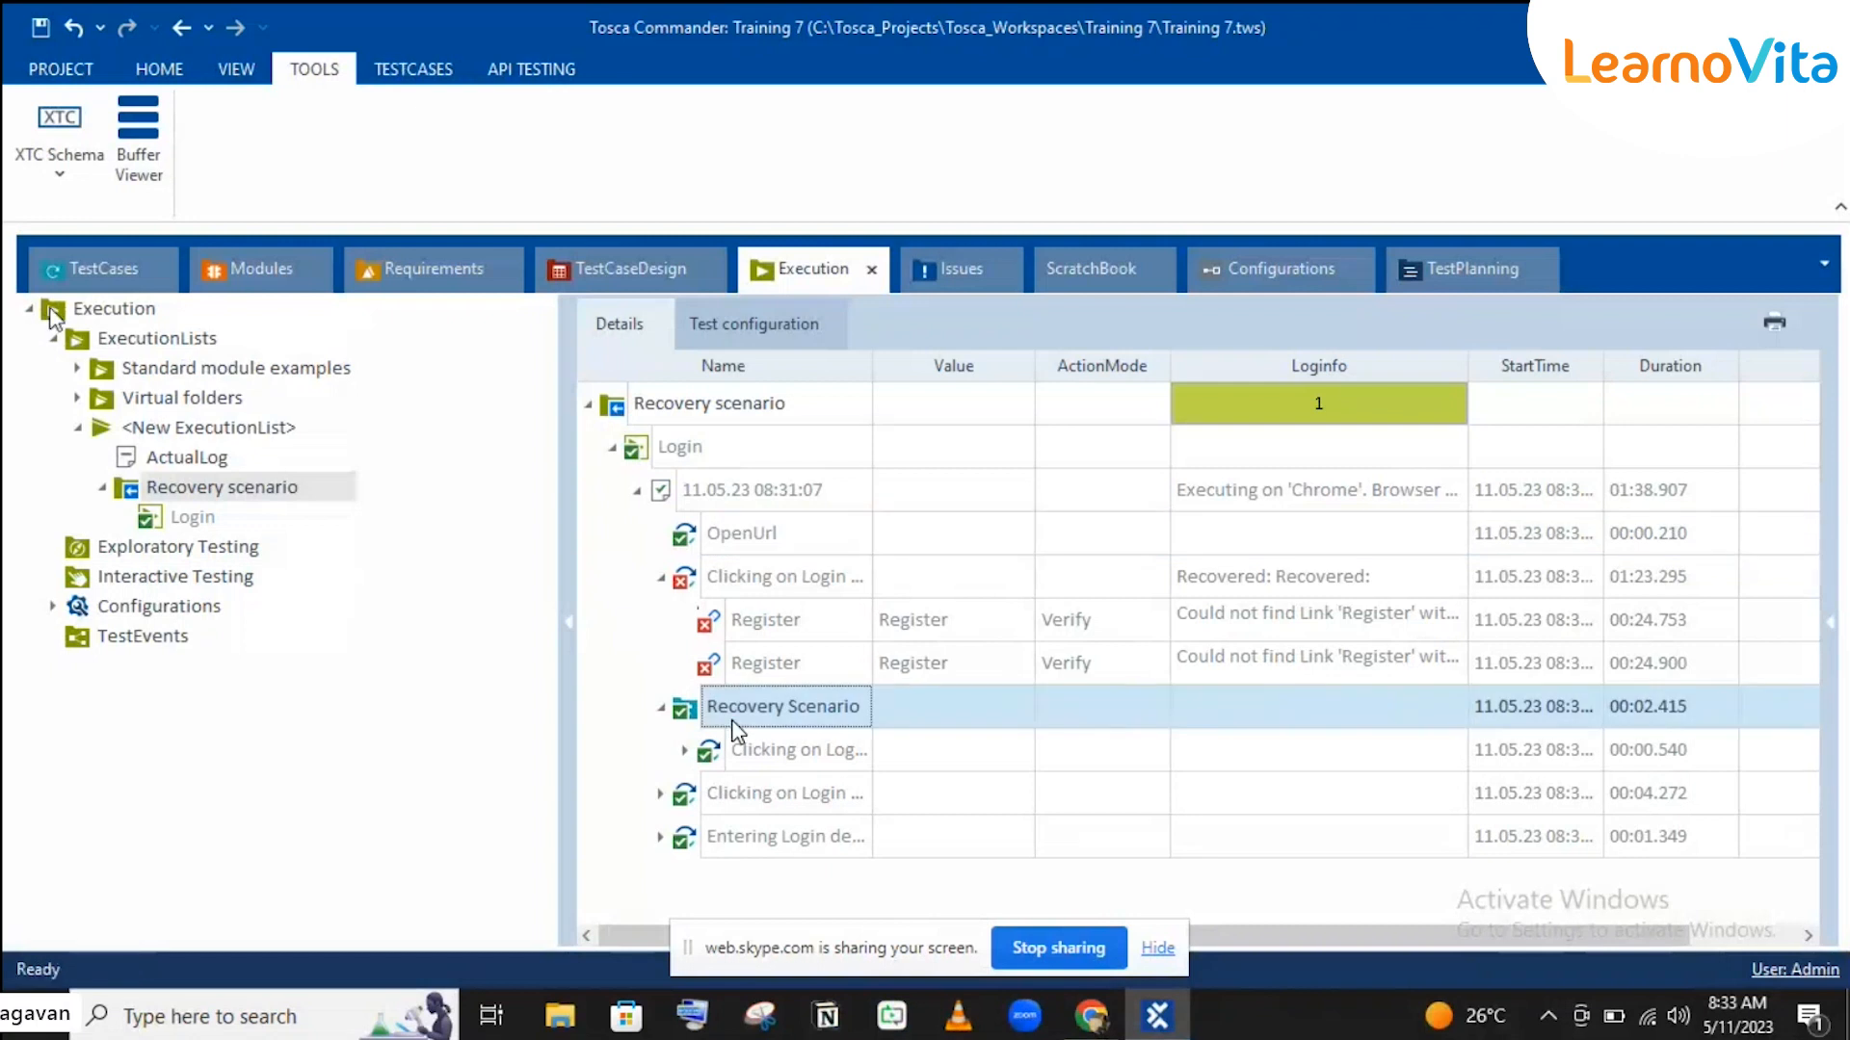
pyautogui.click(744, 801)
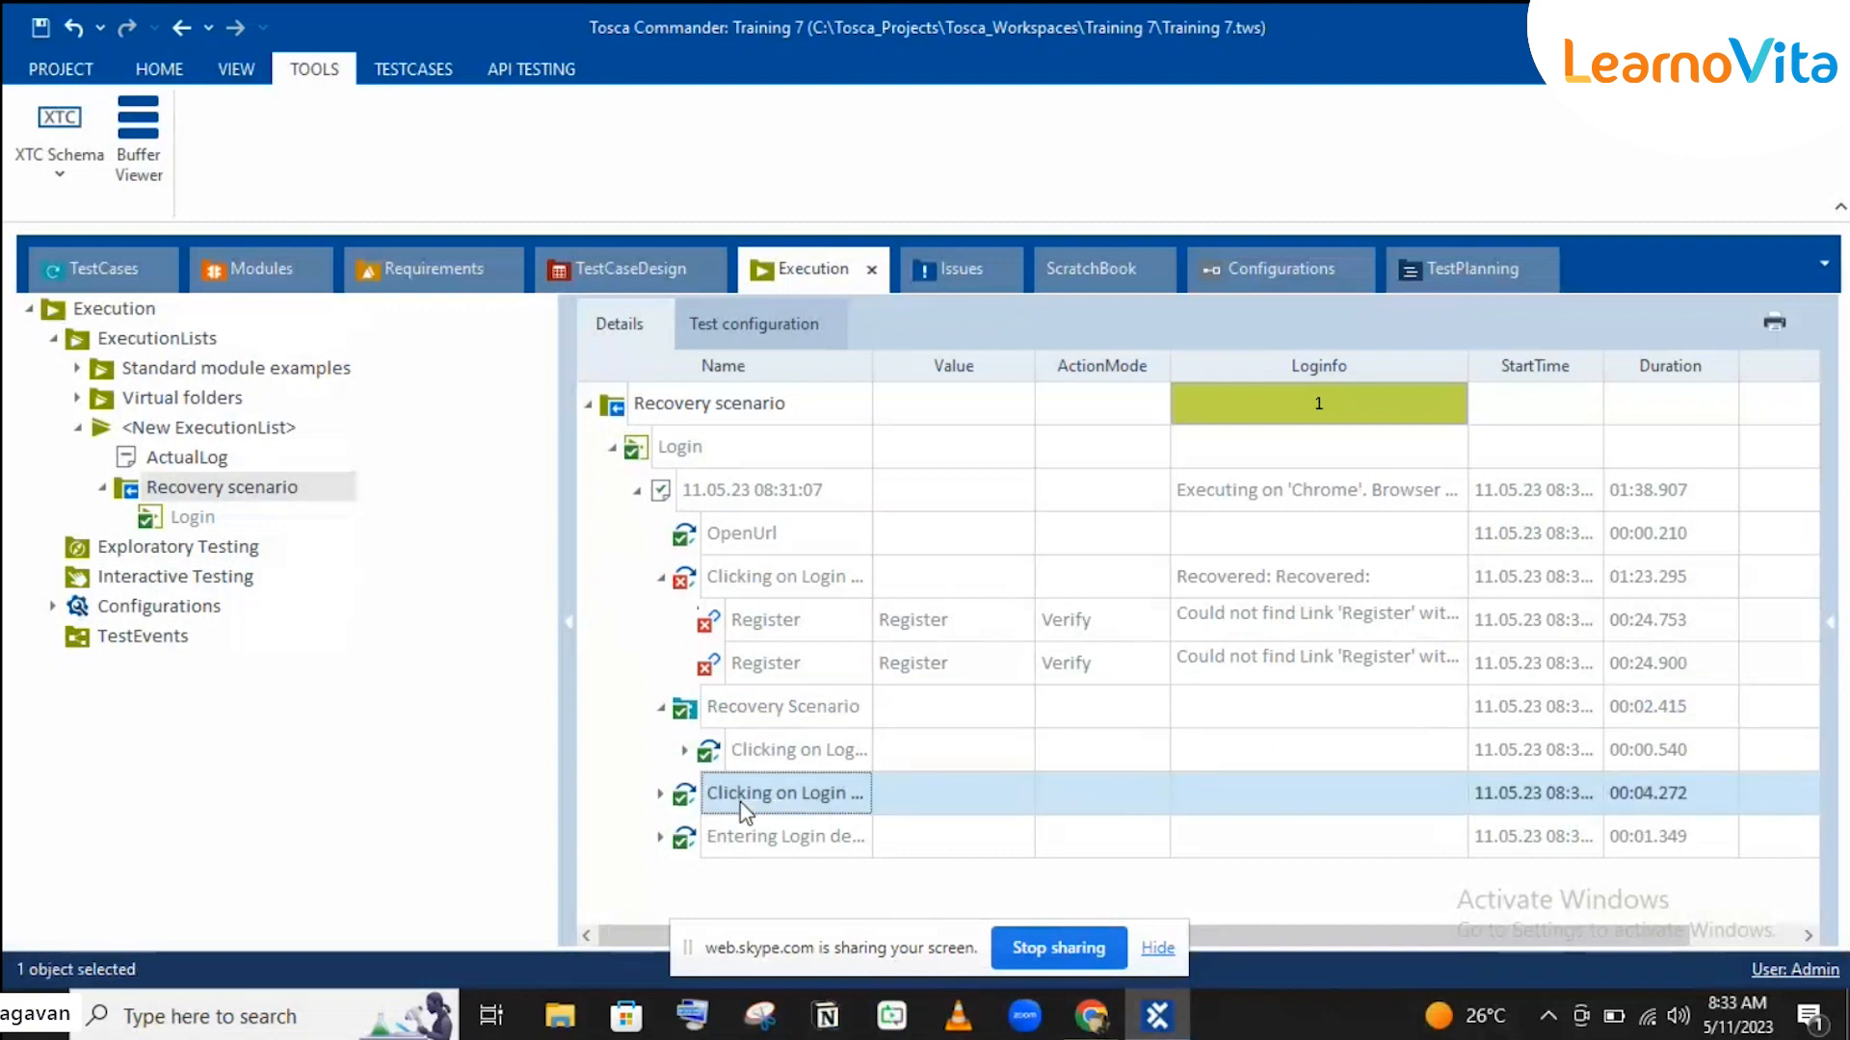
pyautogui.click(662, 794)
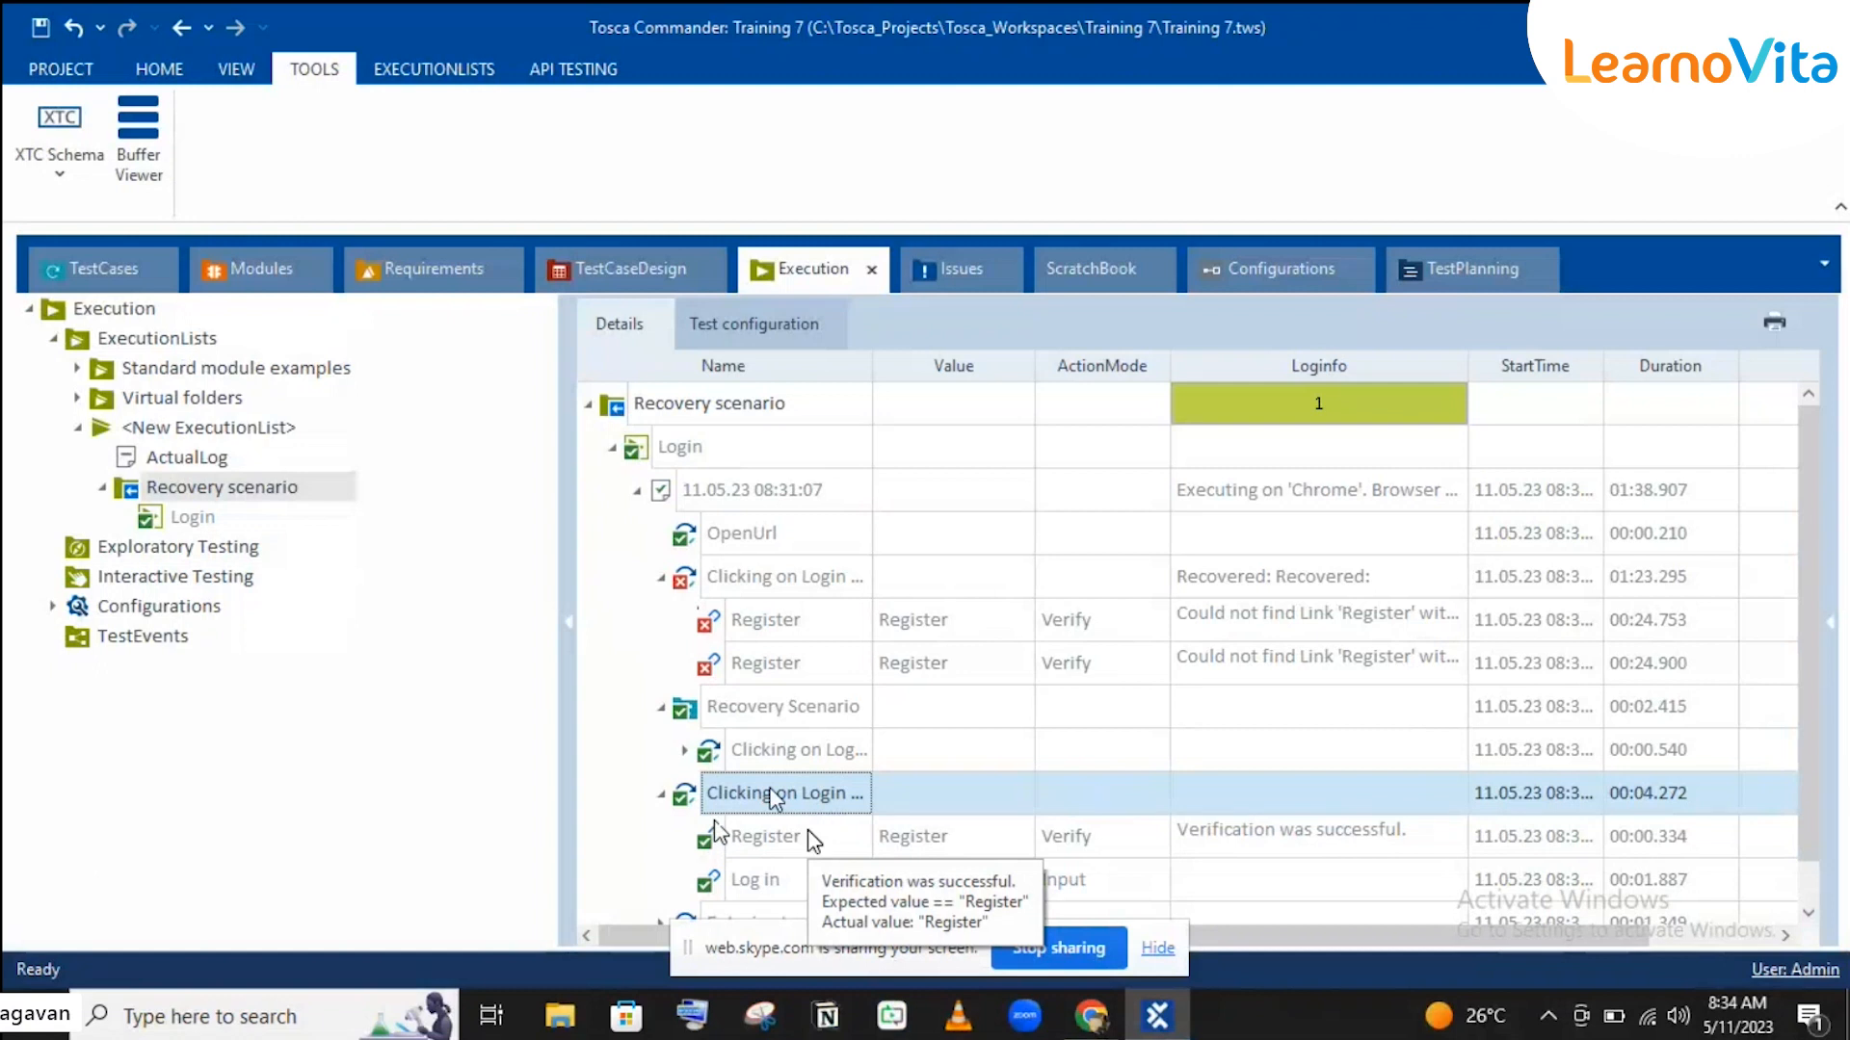
pyautogui.scroll(-1, 1093, 776)
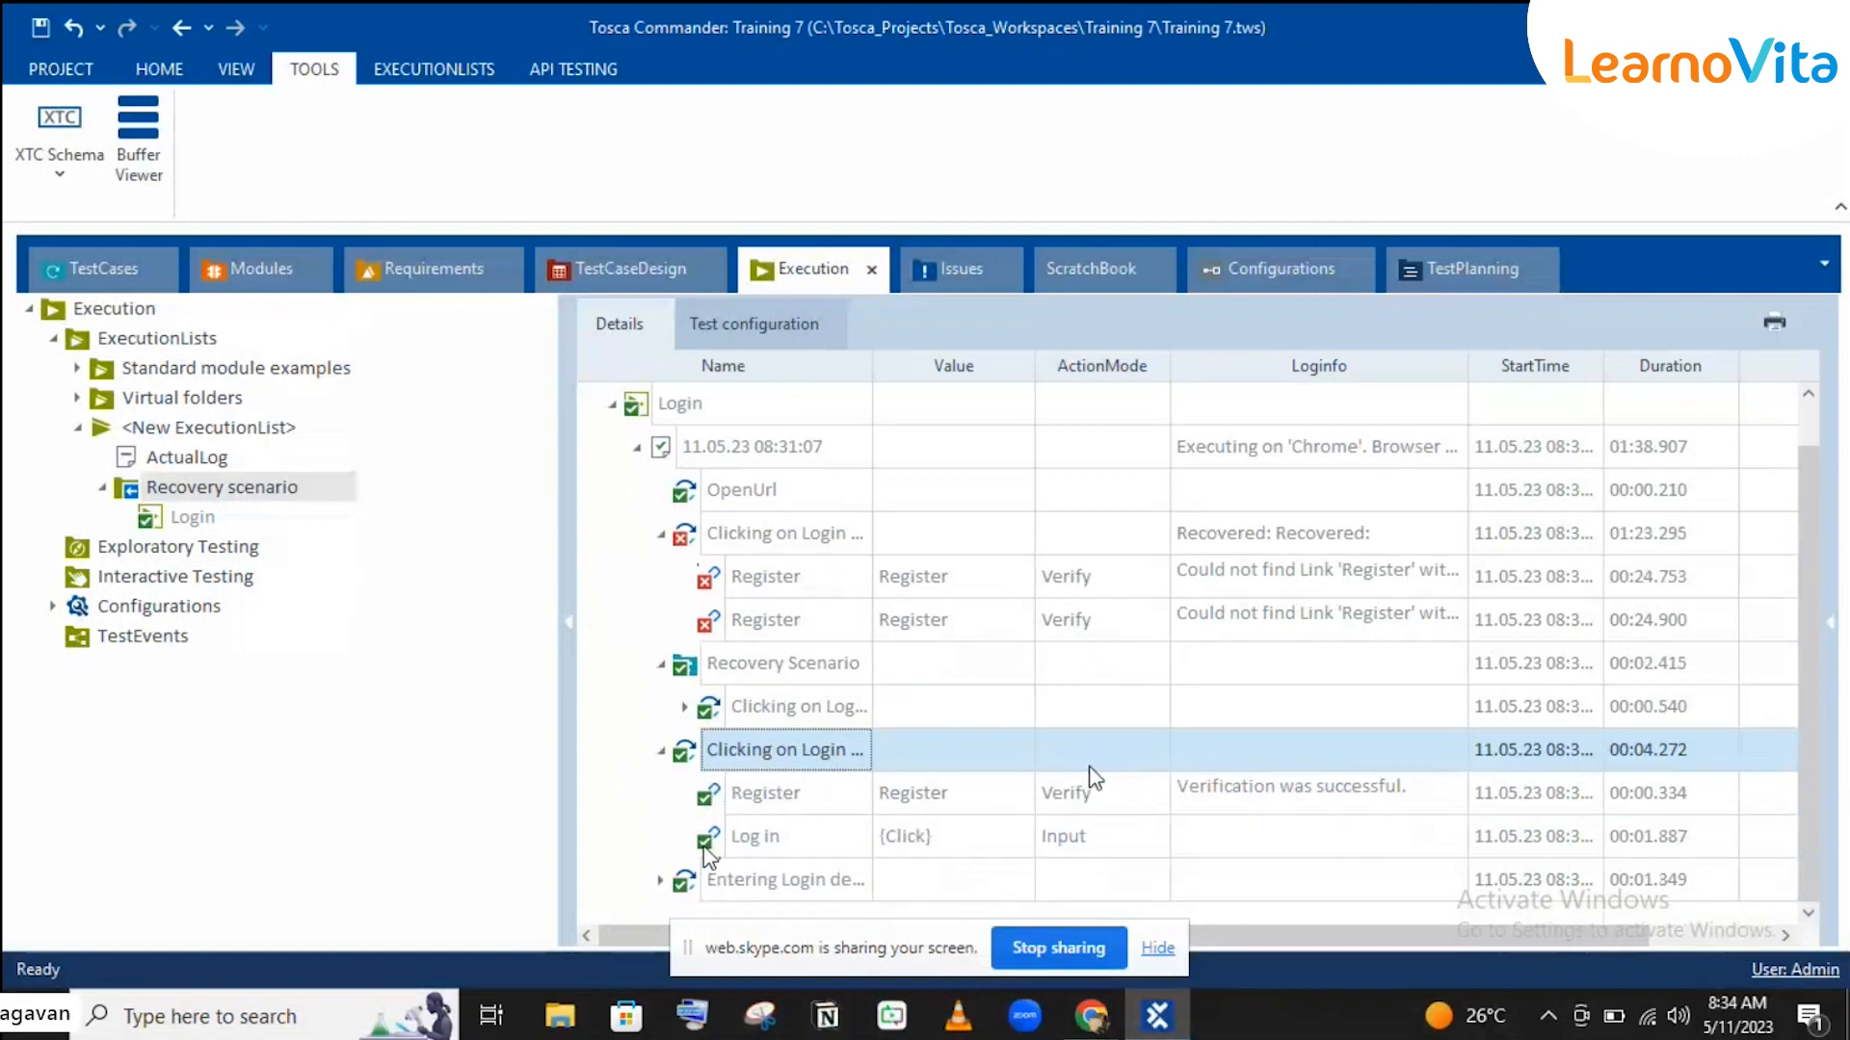
pyautogui.click(770, 899)
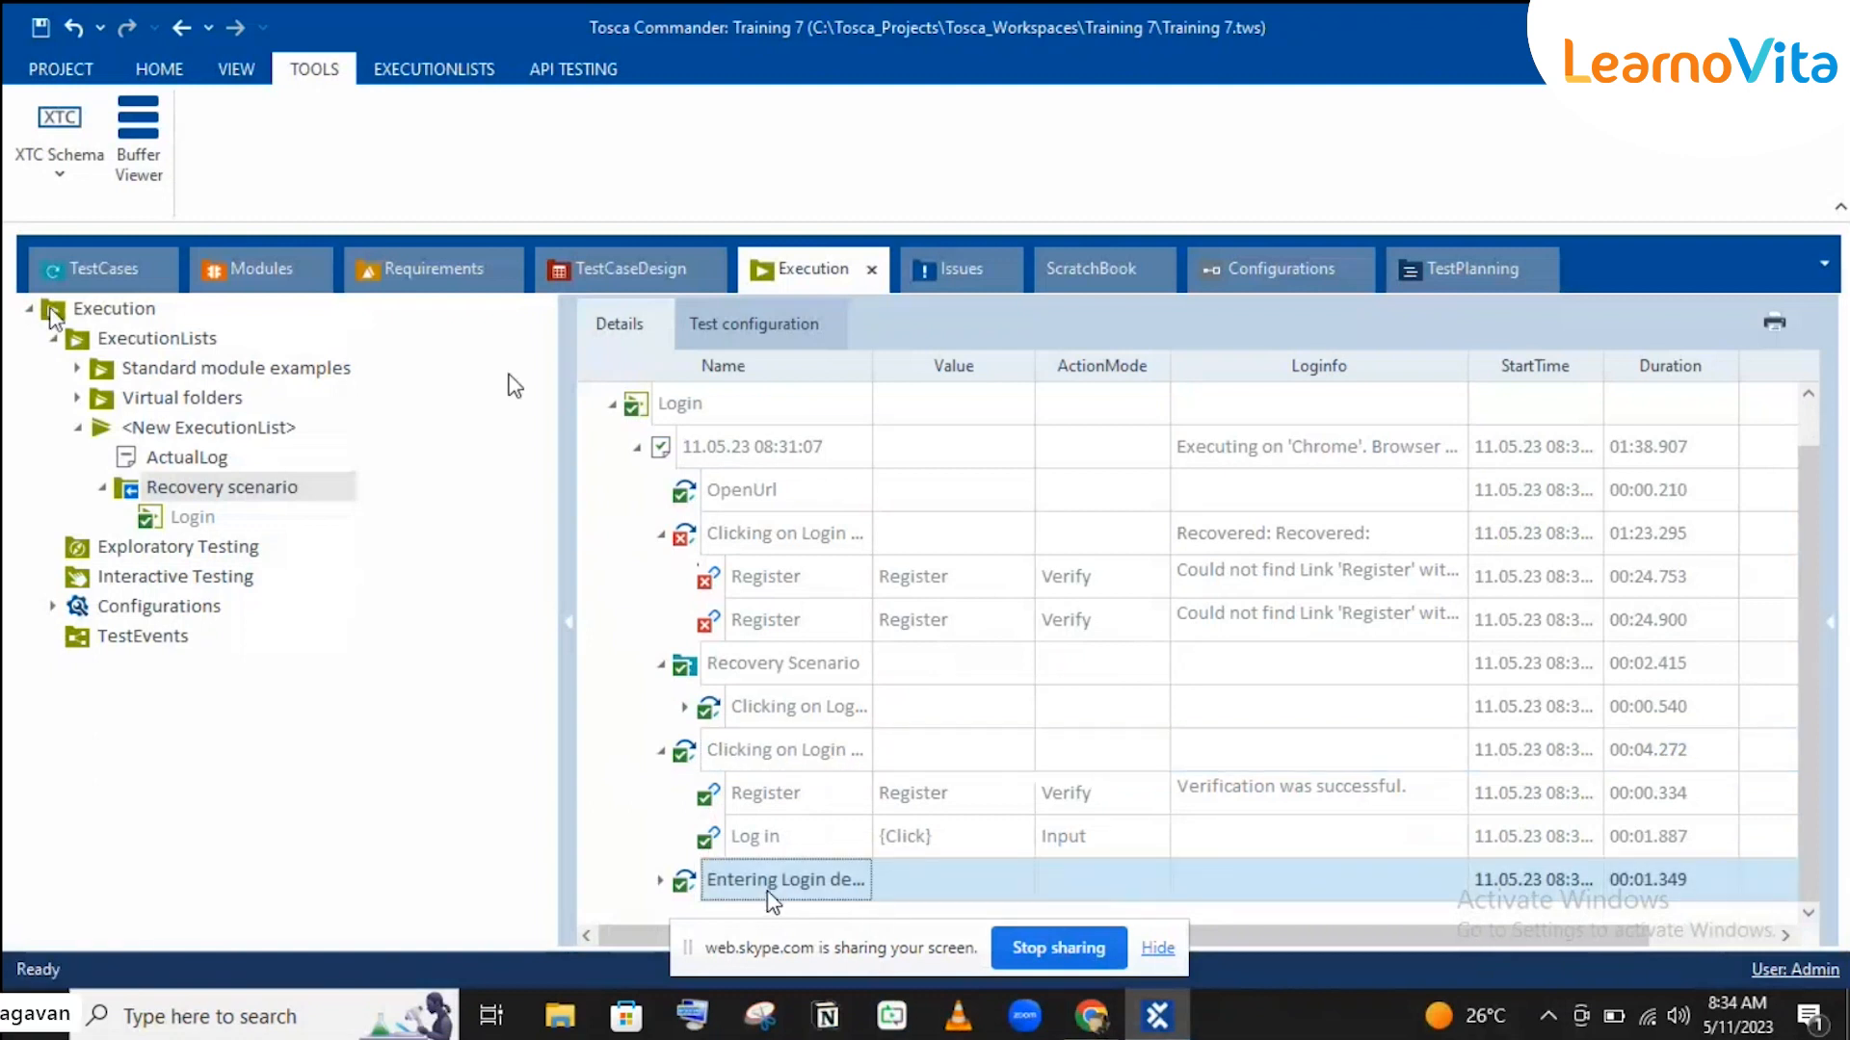
# Step: Review the first Recovery Scenario and the Clicking on Login link step in the Login test case
pyautogui.click(82, 269)
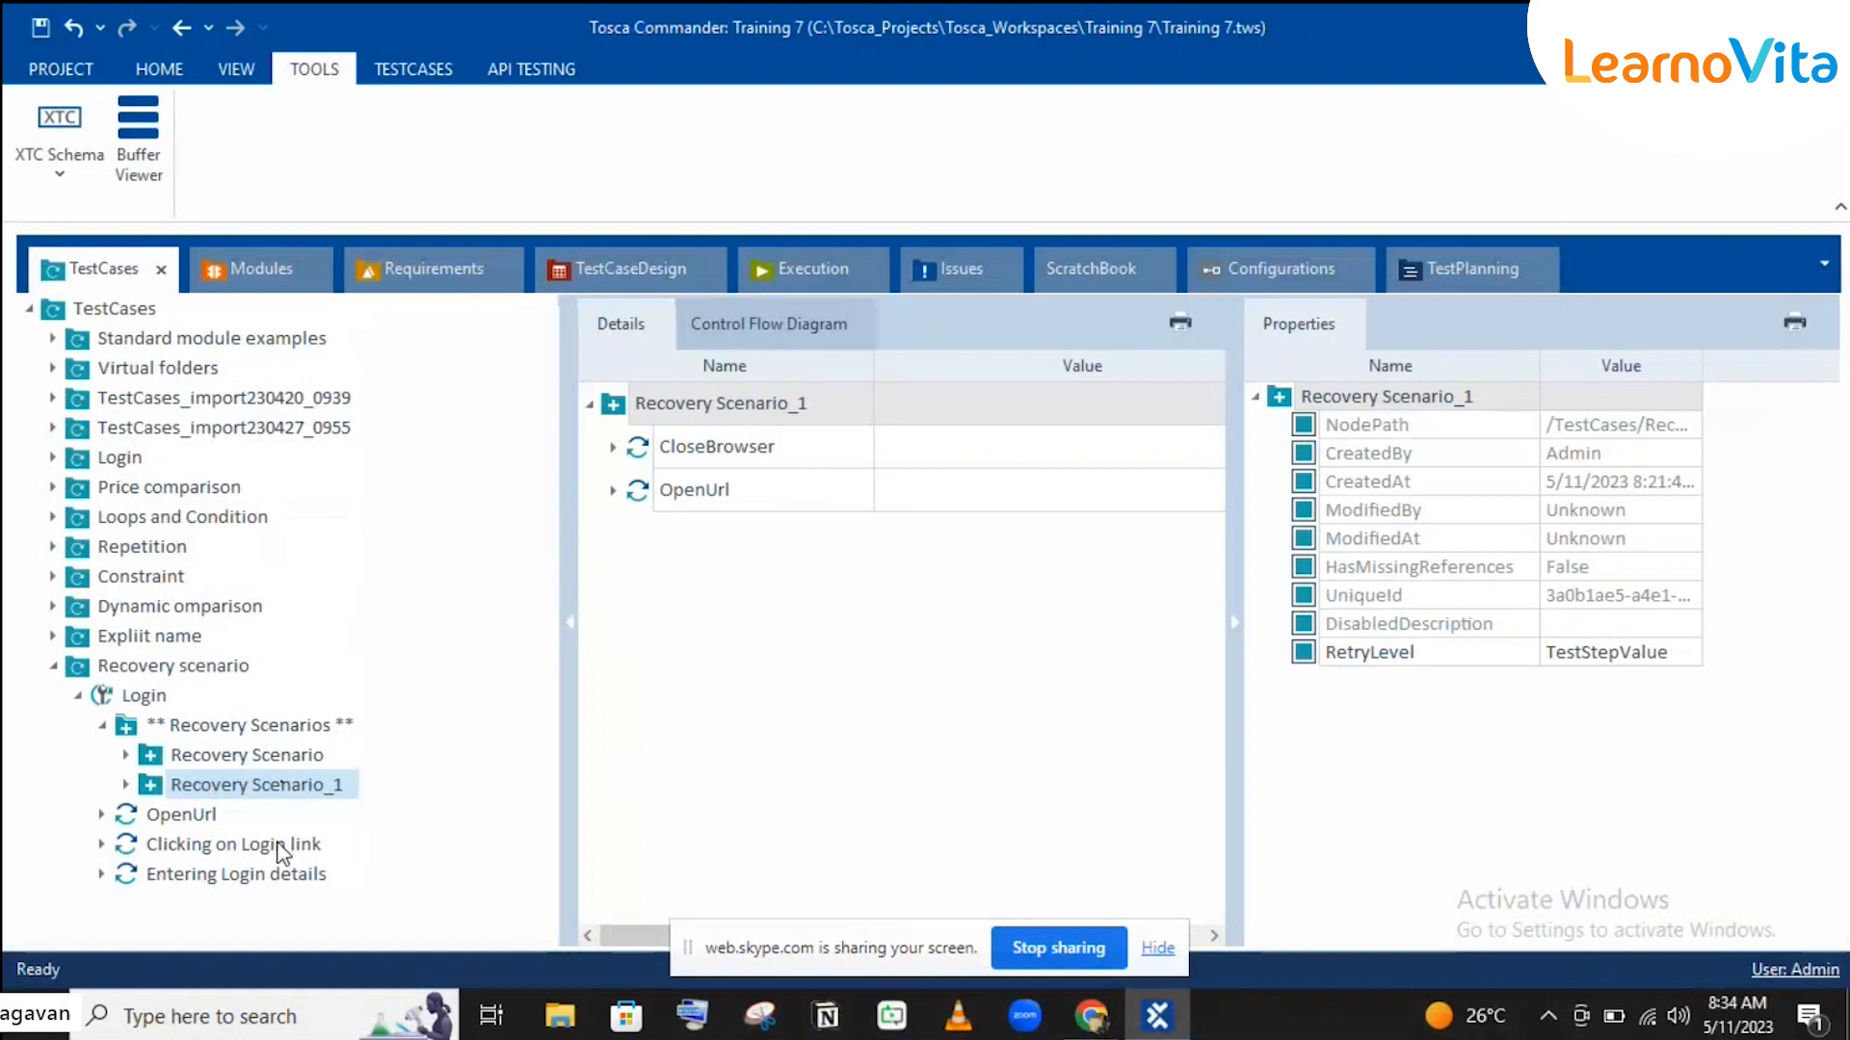
pyautogui.click(289, 754)
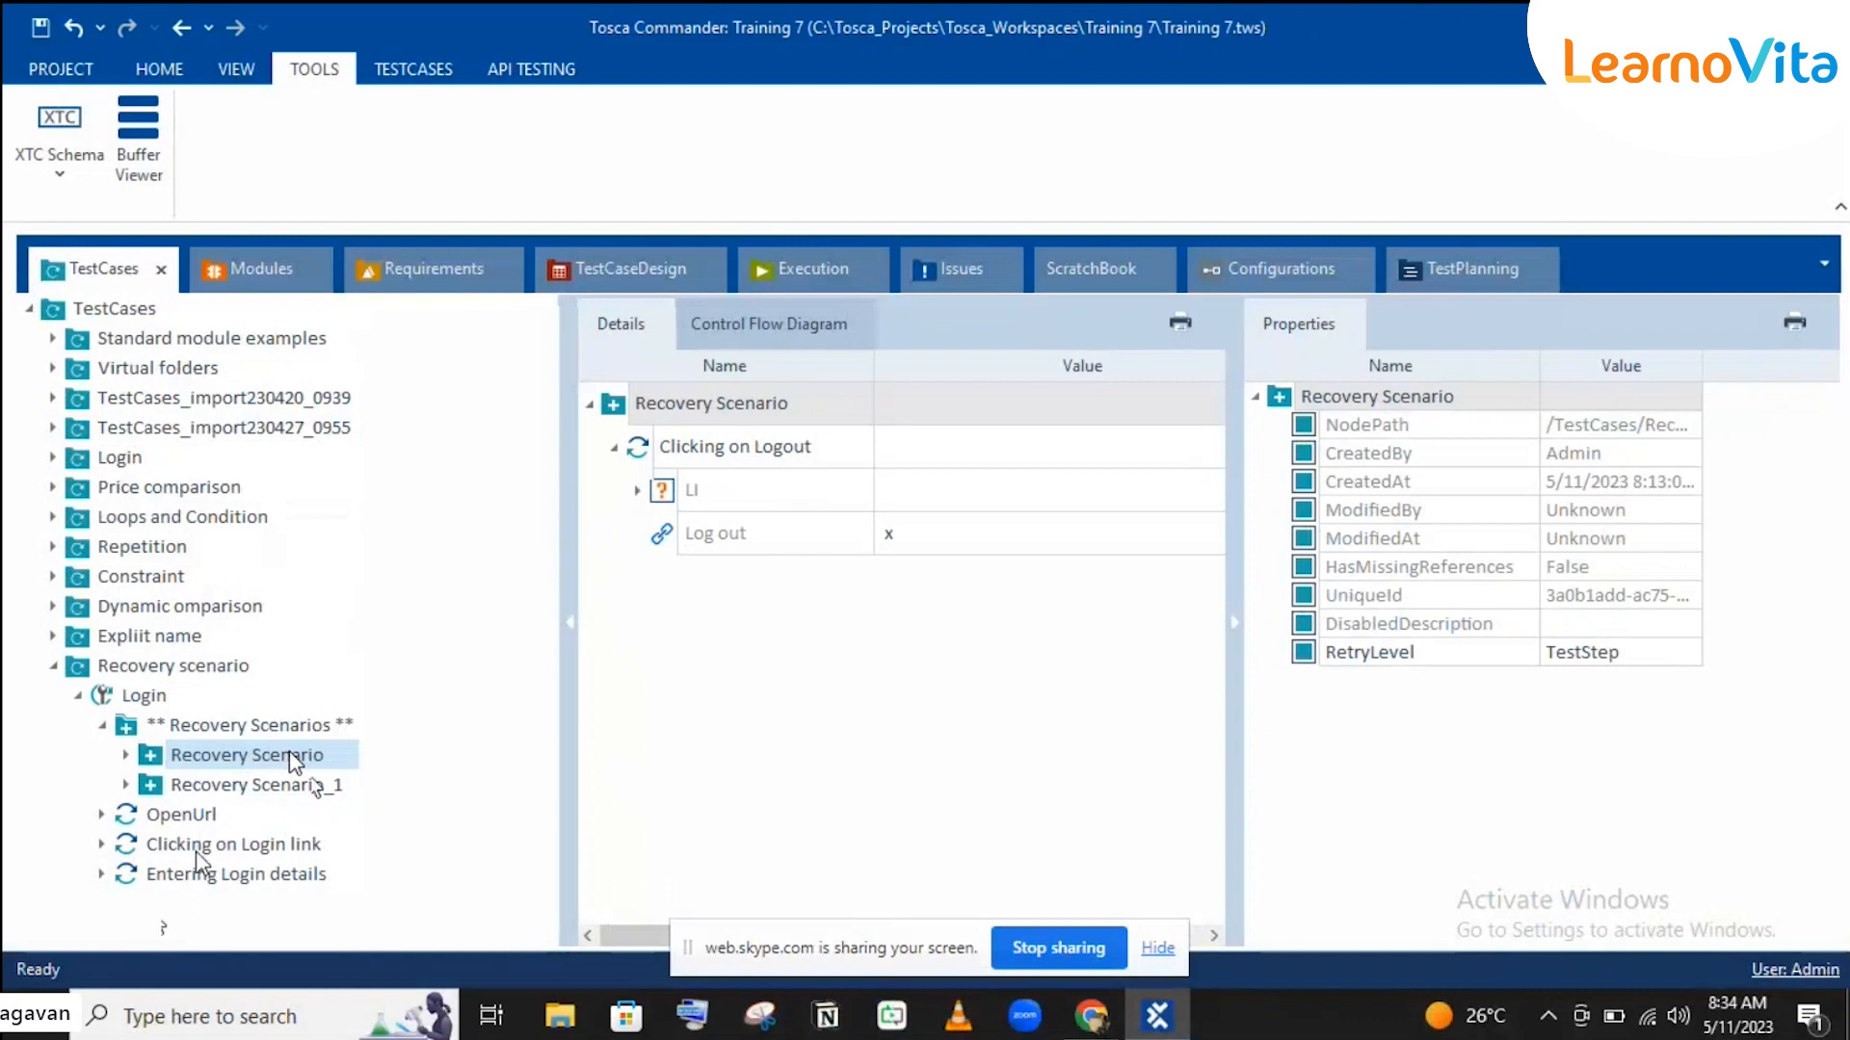
pyautogui.click(268, 846)
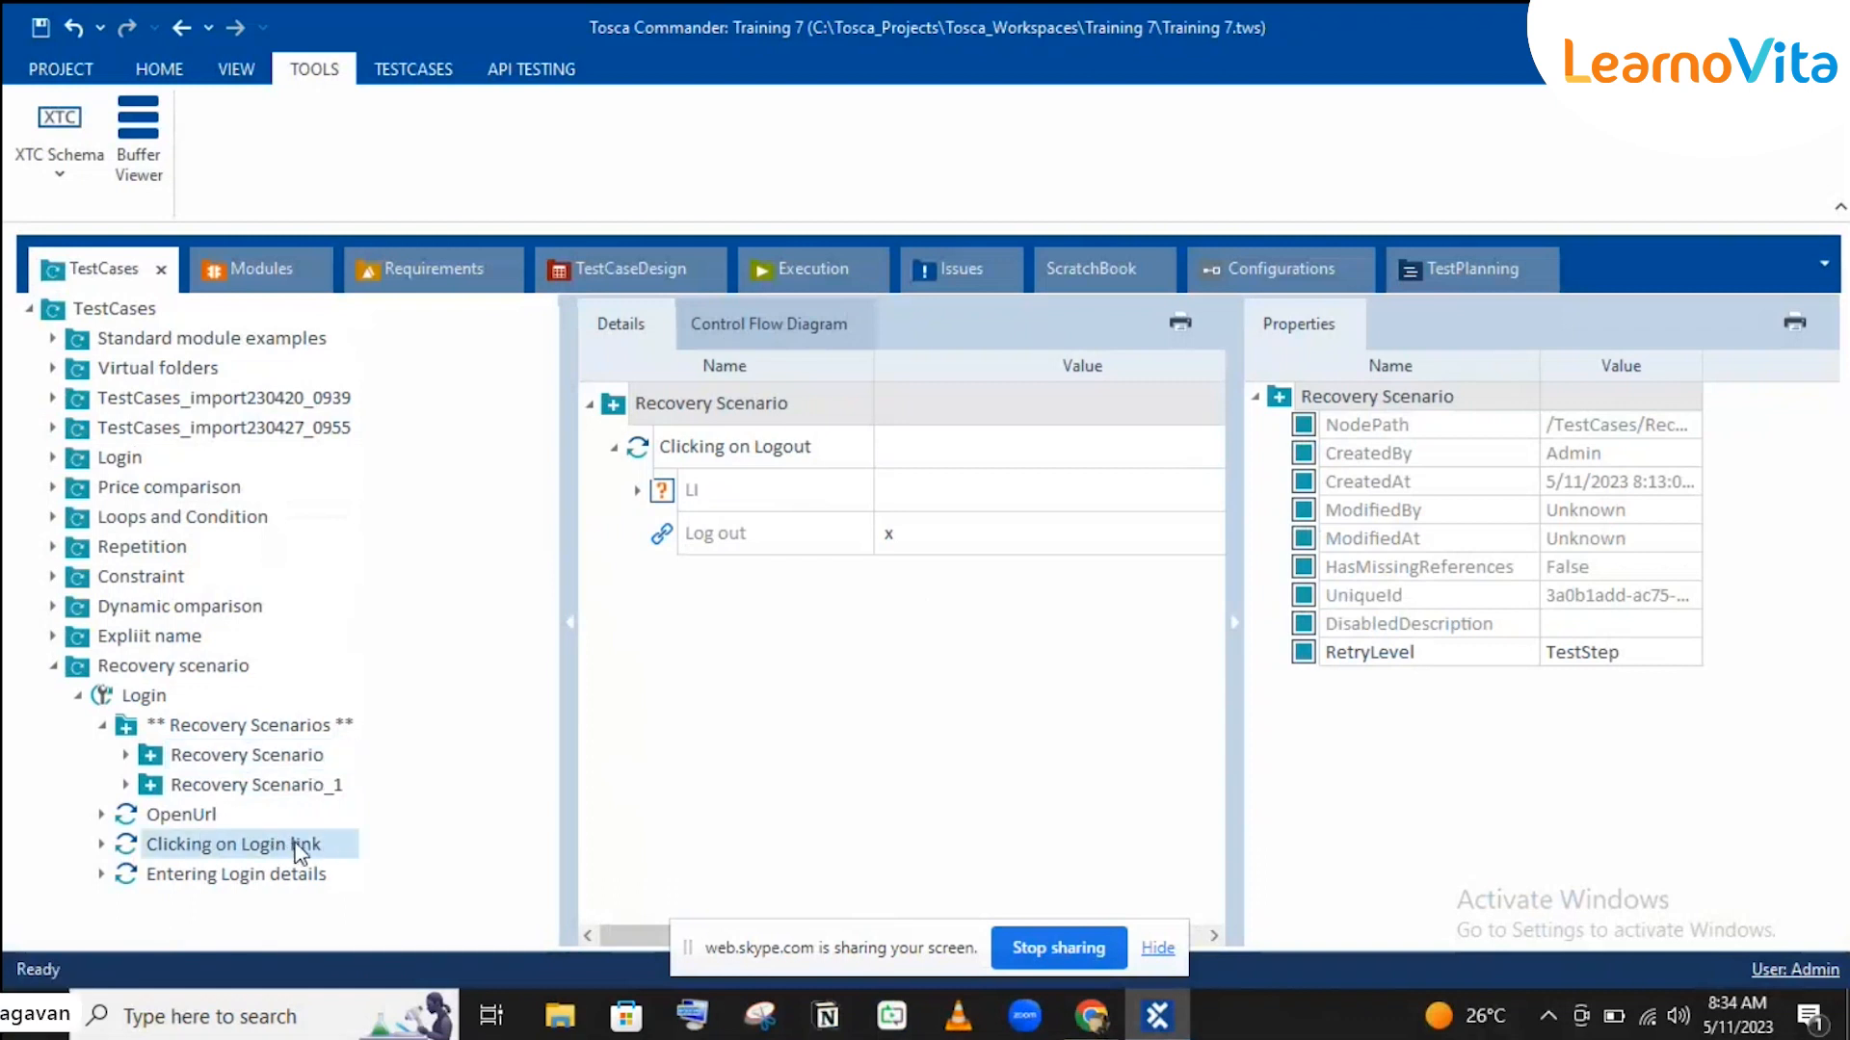
# Step: Review the Clicking on Login link step and add a new test case to the Recovery scenario folder
pyautogui.doubleClick(272, 852)
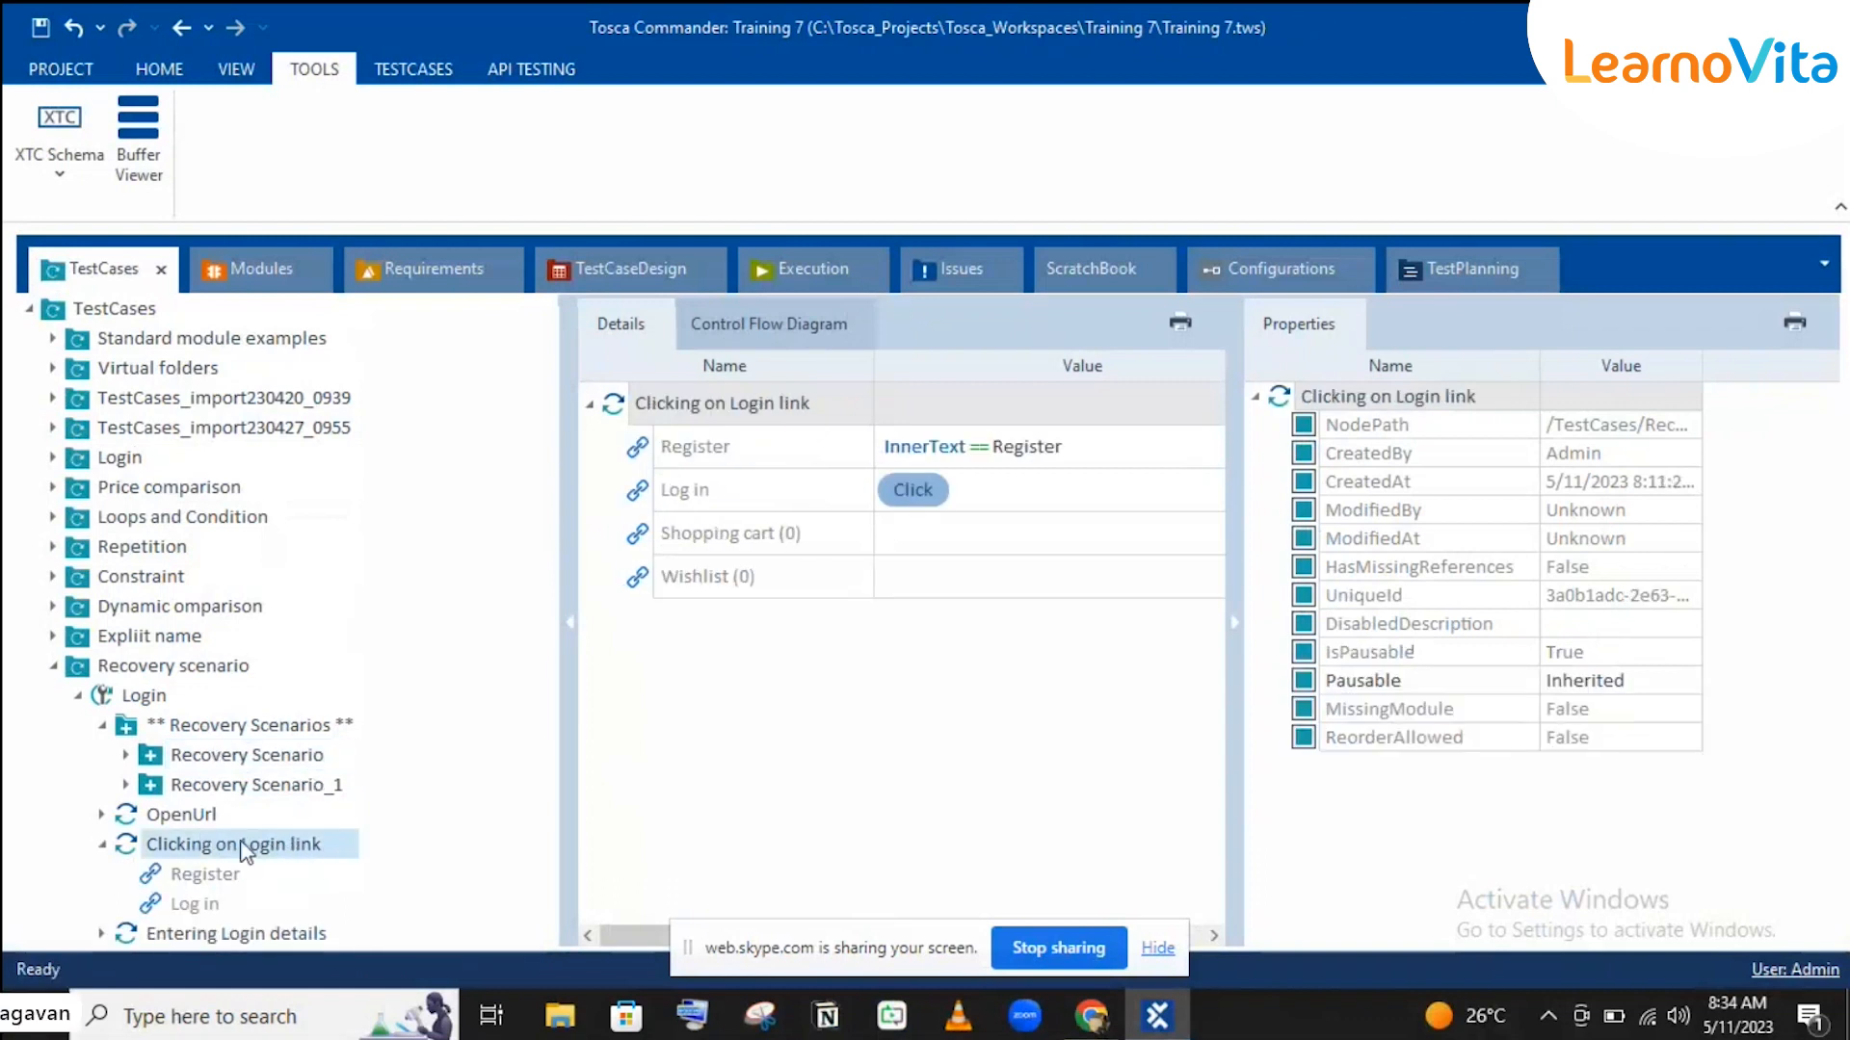
pyautogui.click(102, 844)
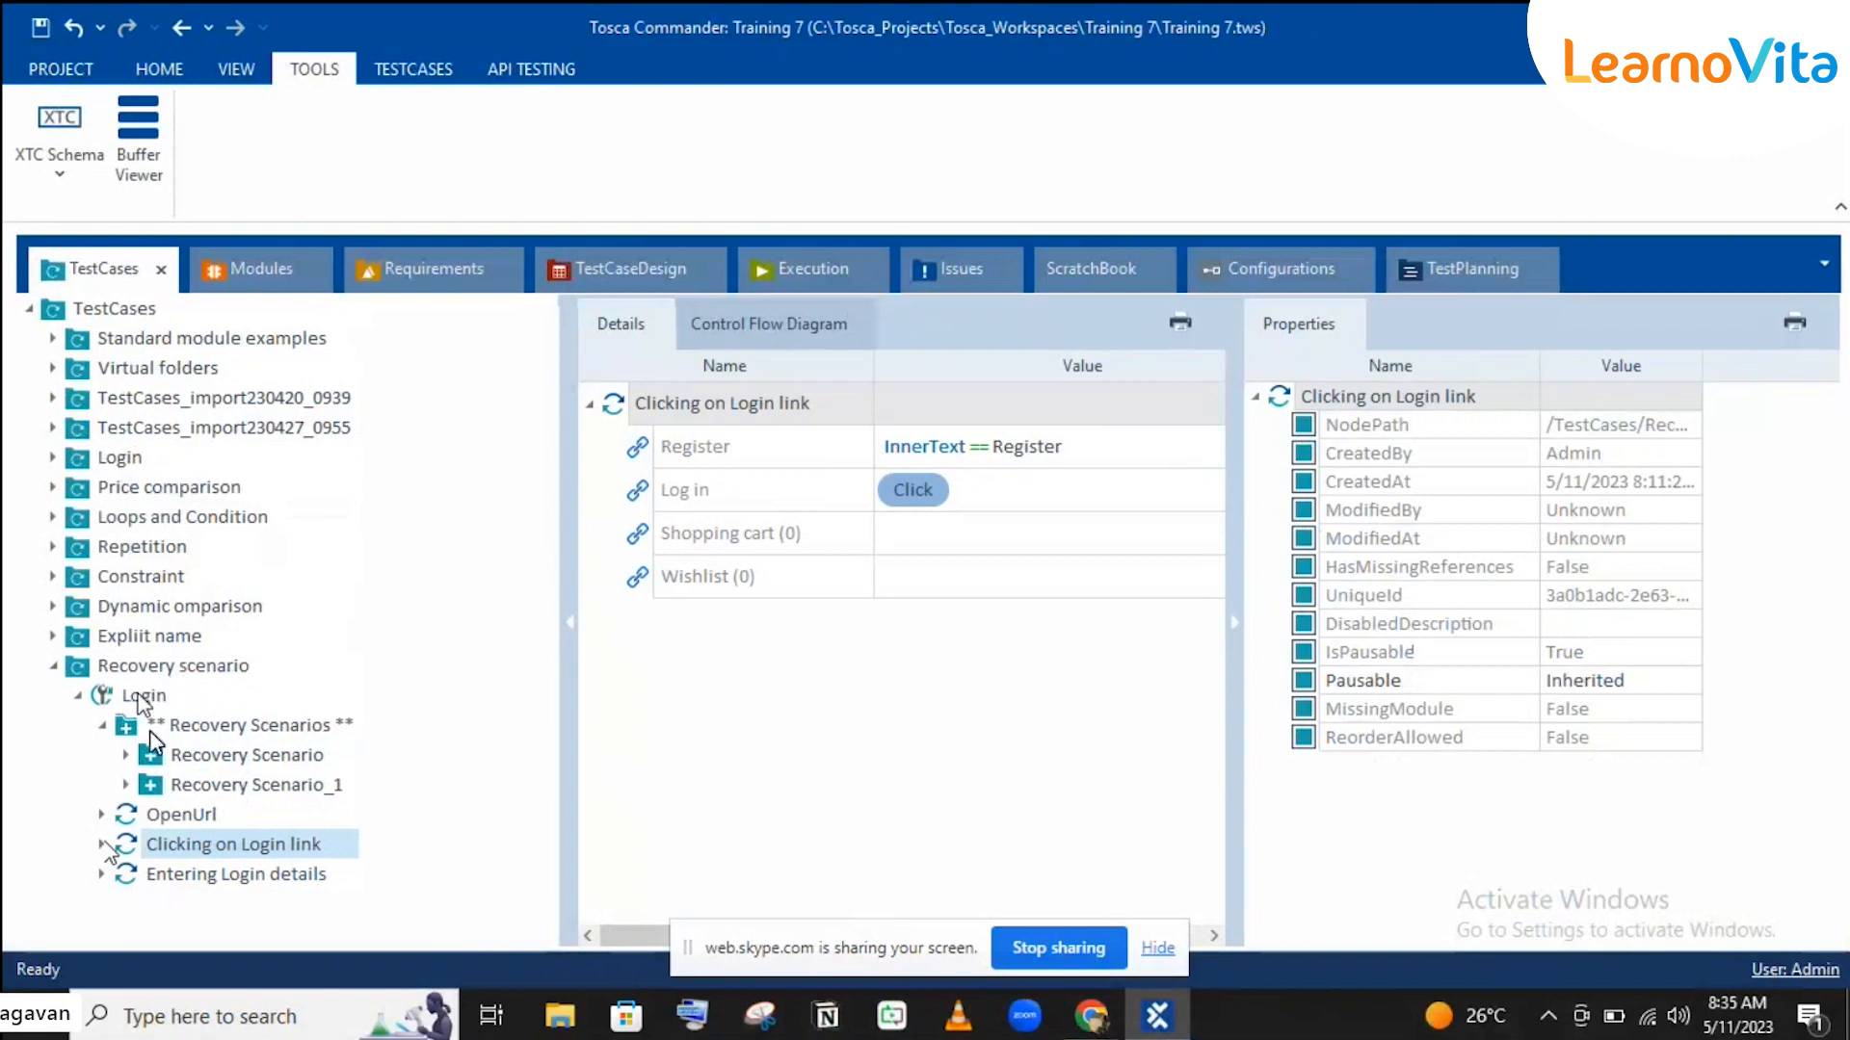
pyautogui.click(139, 674)
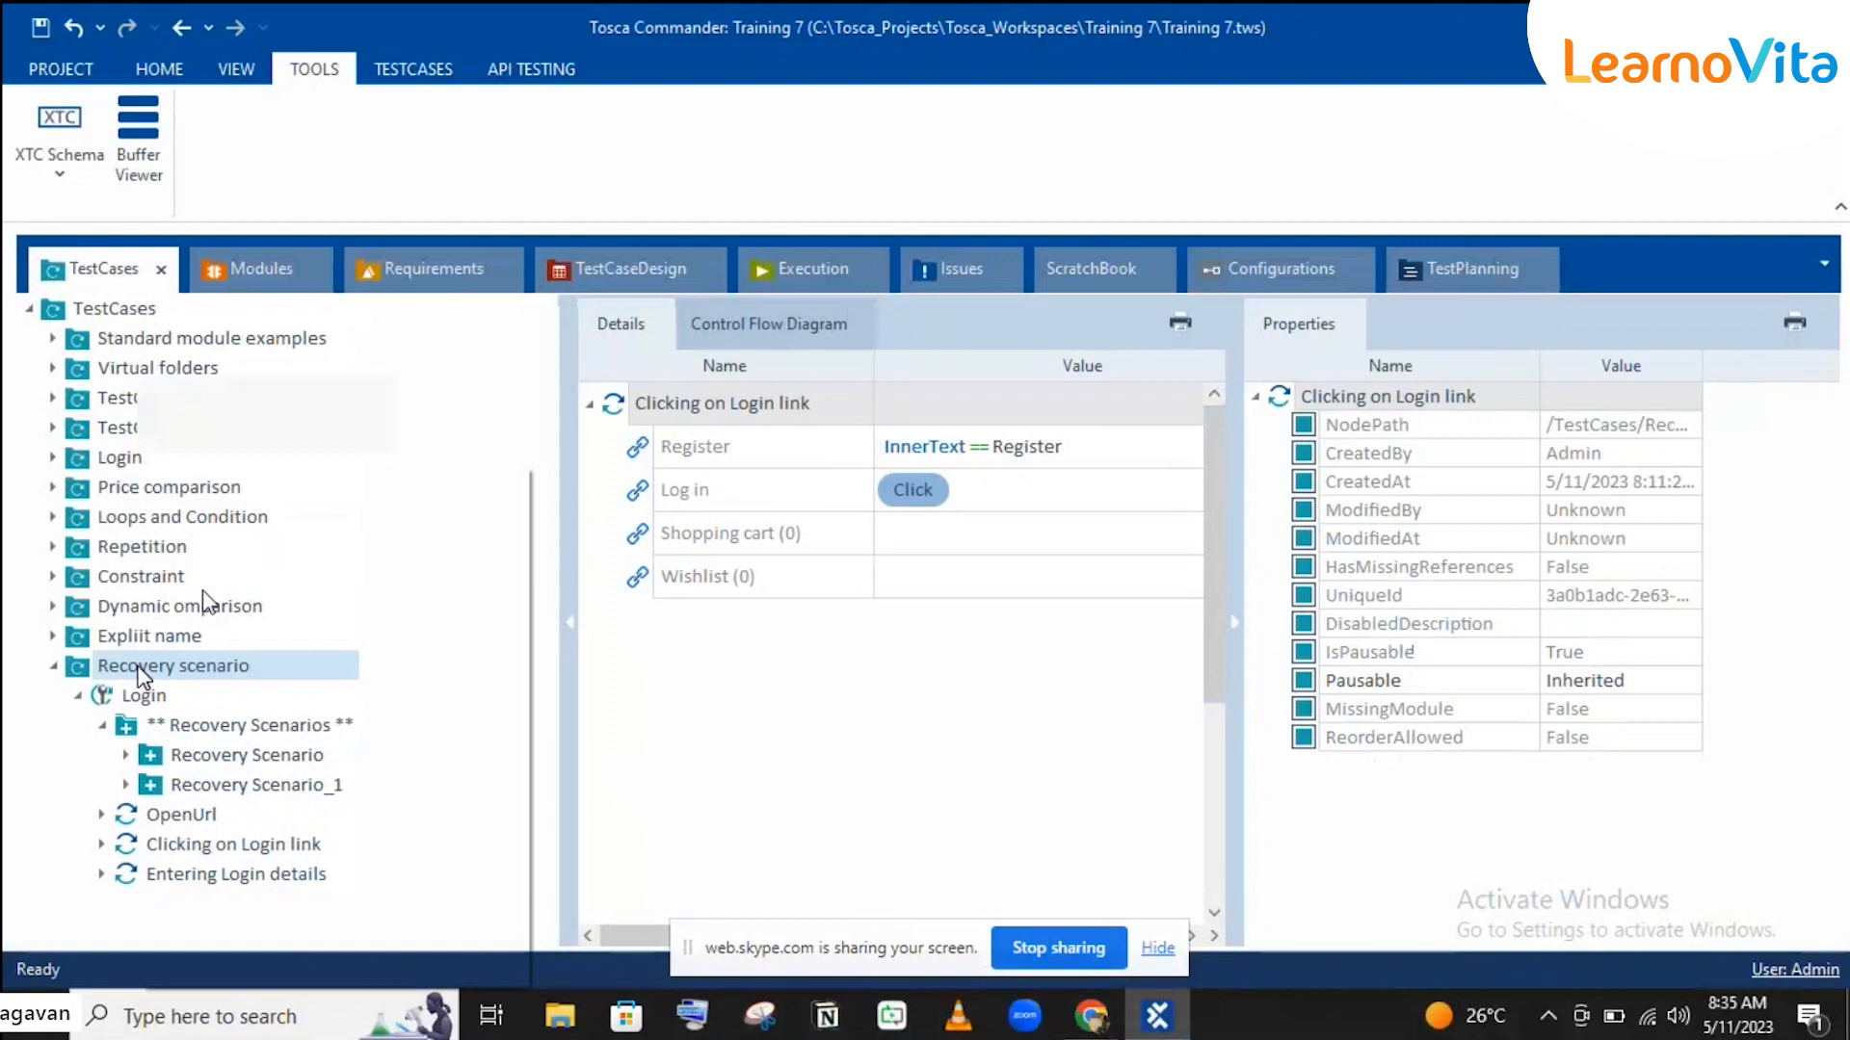
pyautogui.rightClick(139, 674)
pyautogui.click(248, 441)
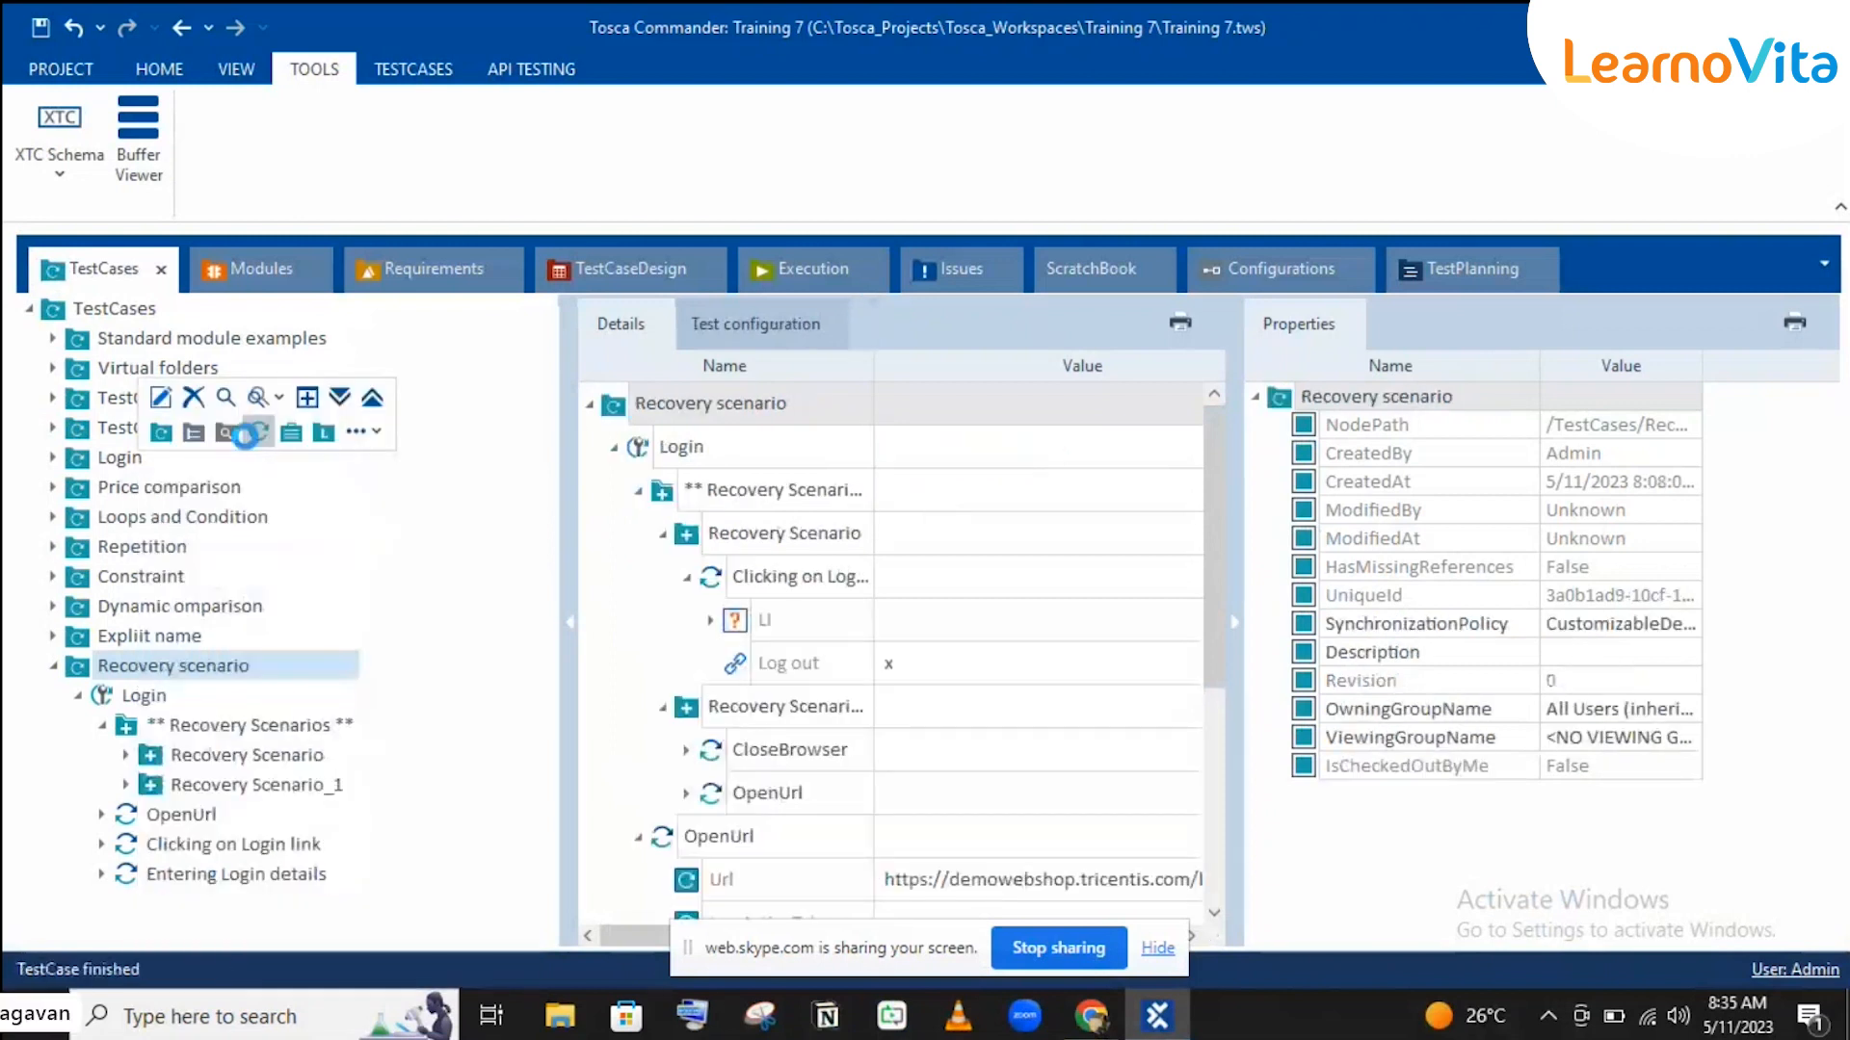
pyautogui.click(245, 436)
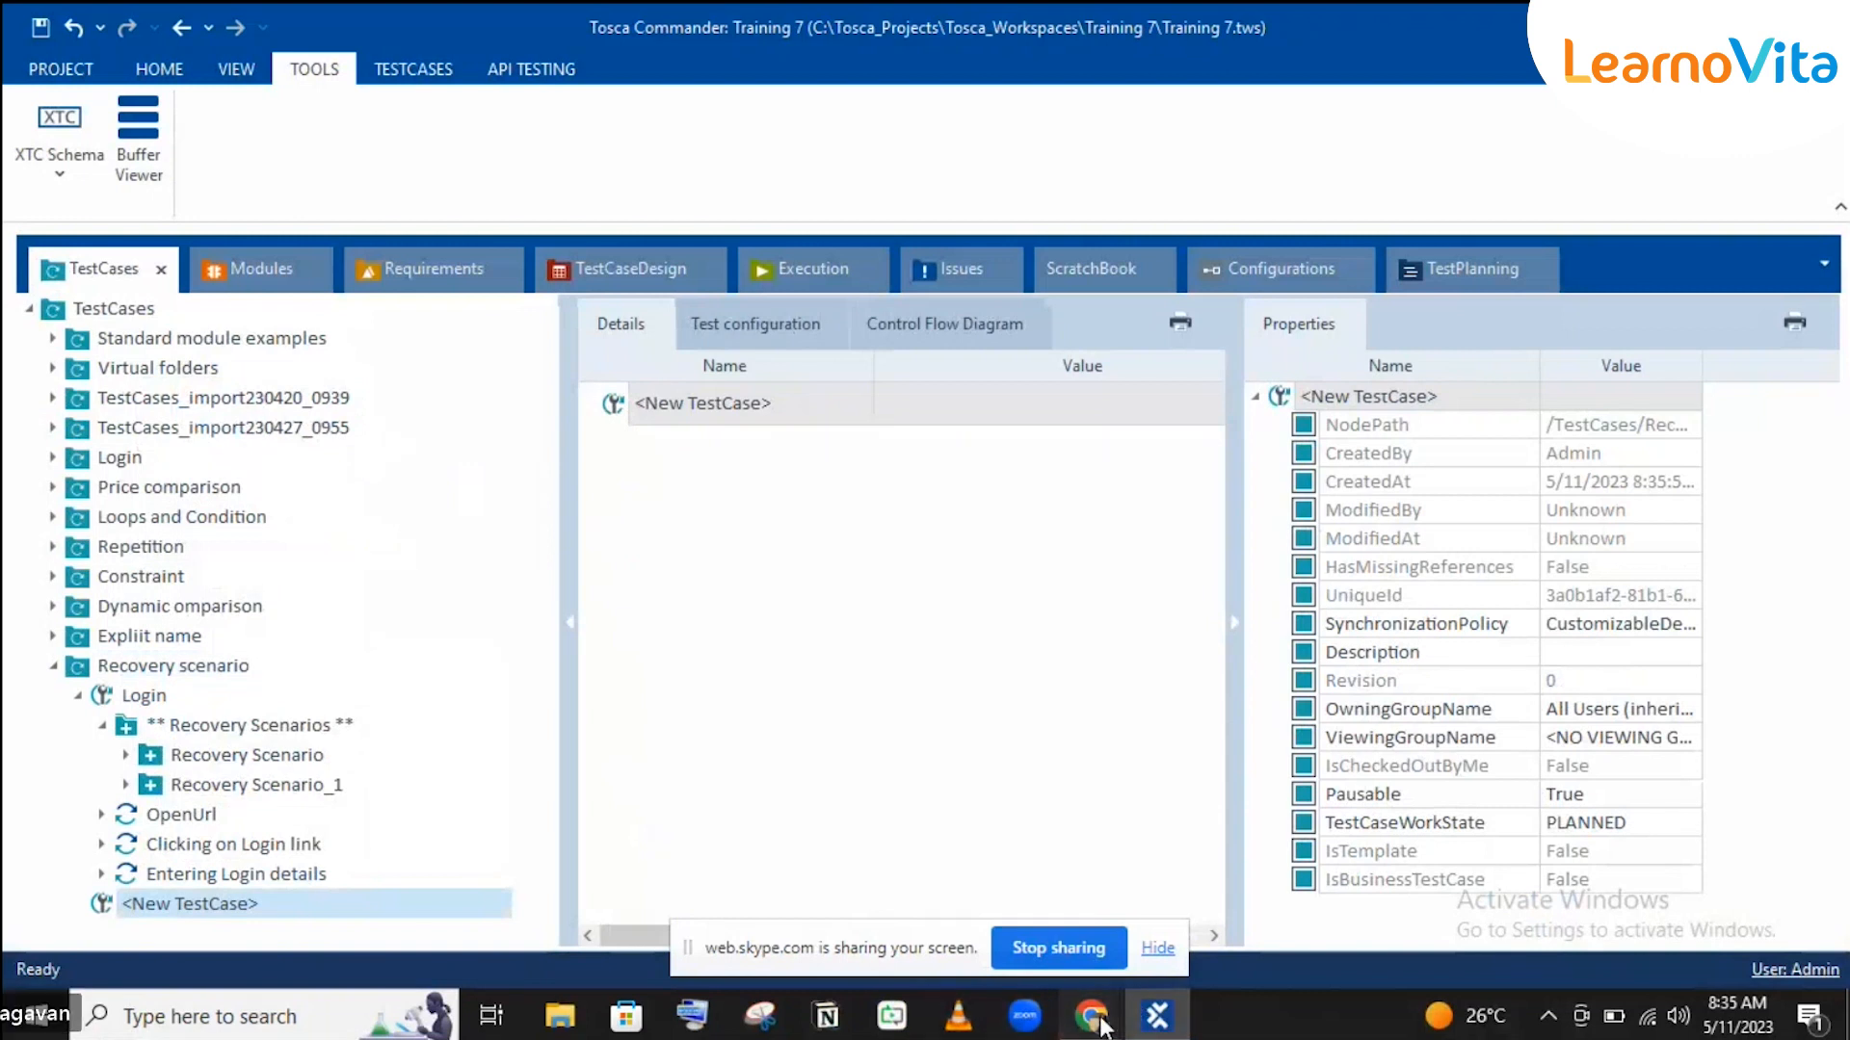
# Step: Switch to Demo Web Shop in Chrome, open the logged-in account's customer info page and return to Tosca Commander
pyautogui.click(1096, 1021)
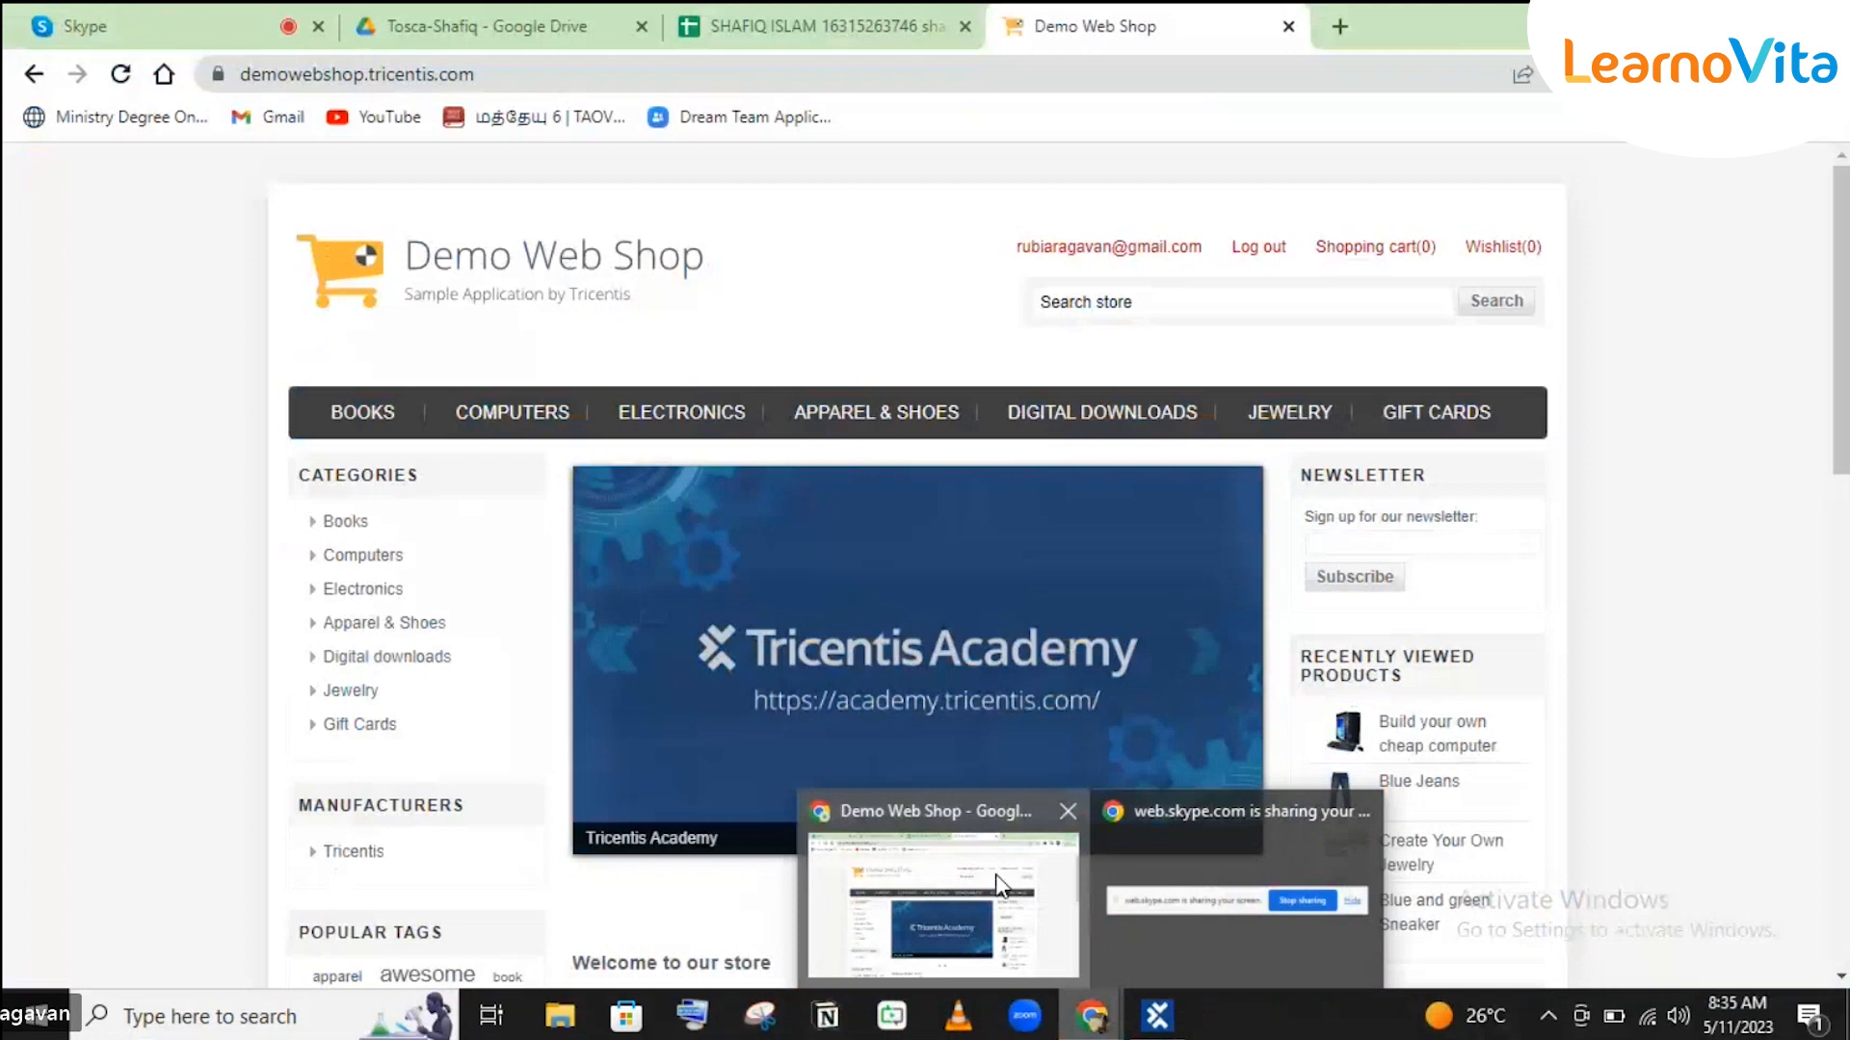
pyautogui.click(996, 874)
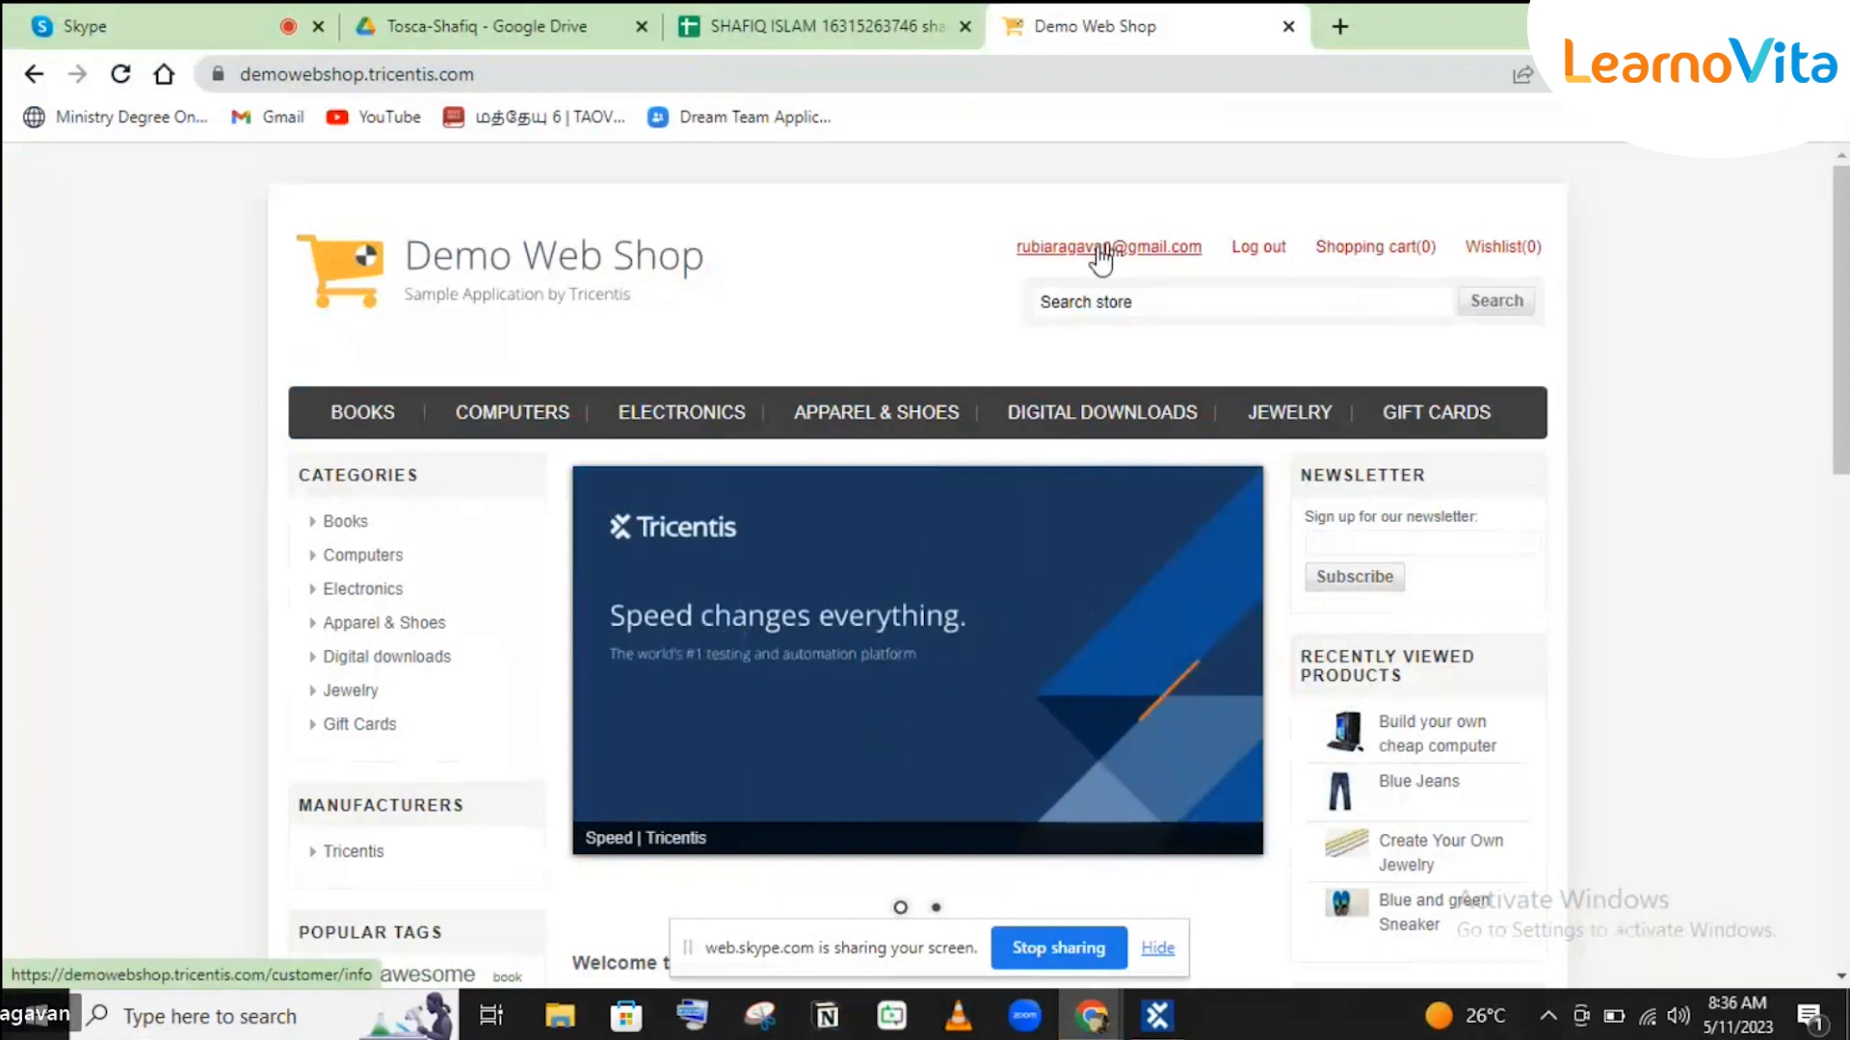
pyautogui.moveTo(1364, 258)
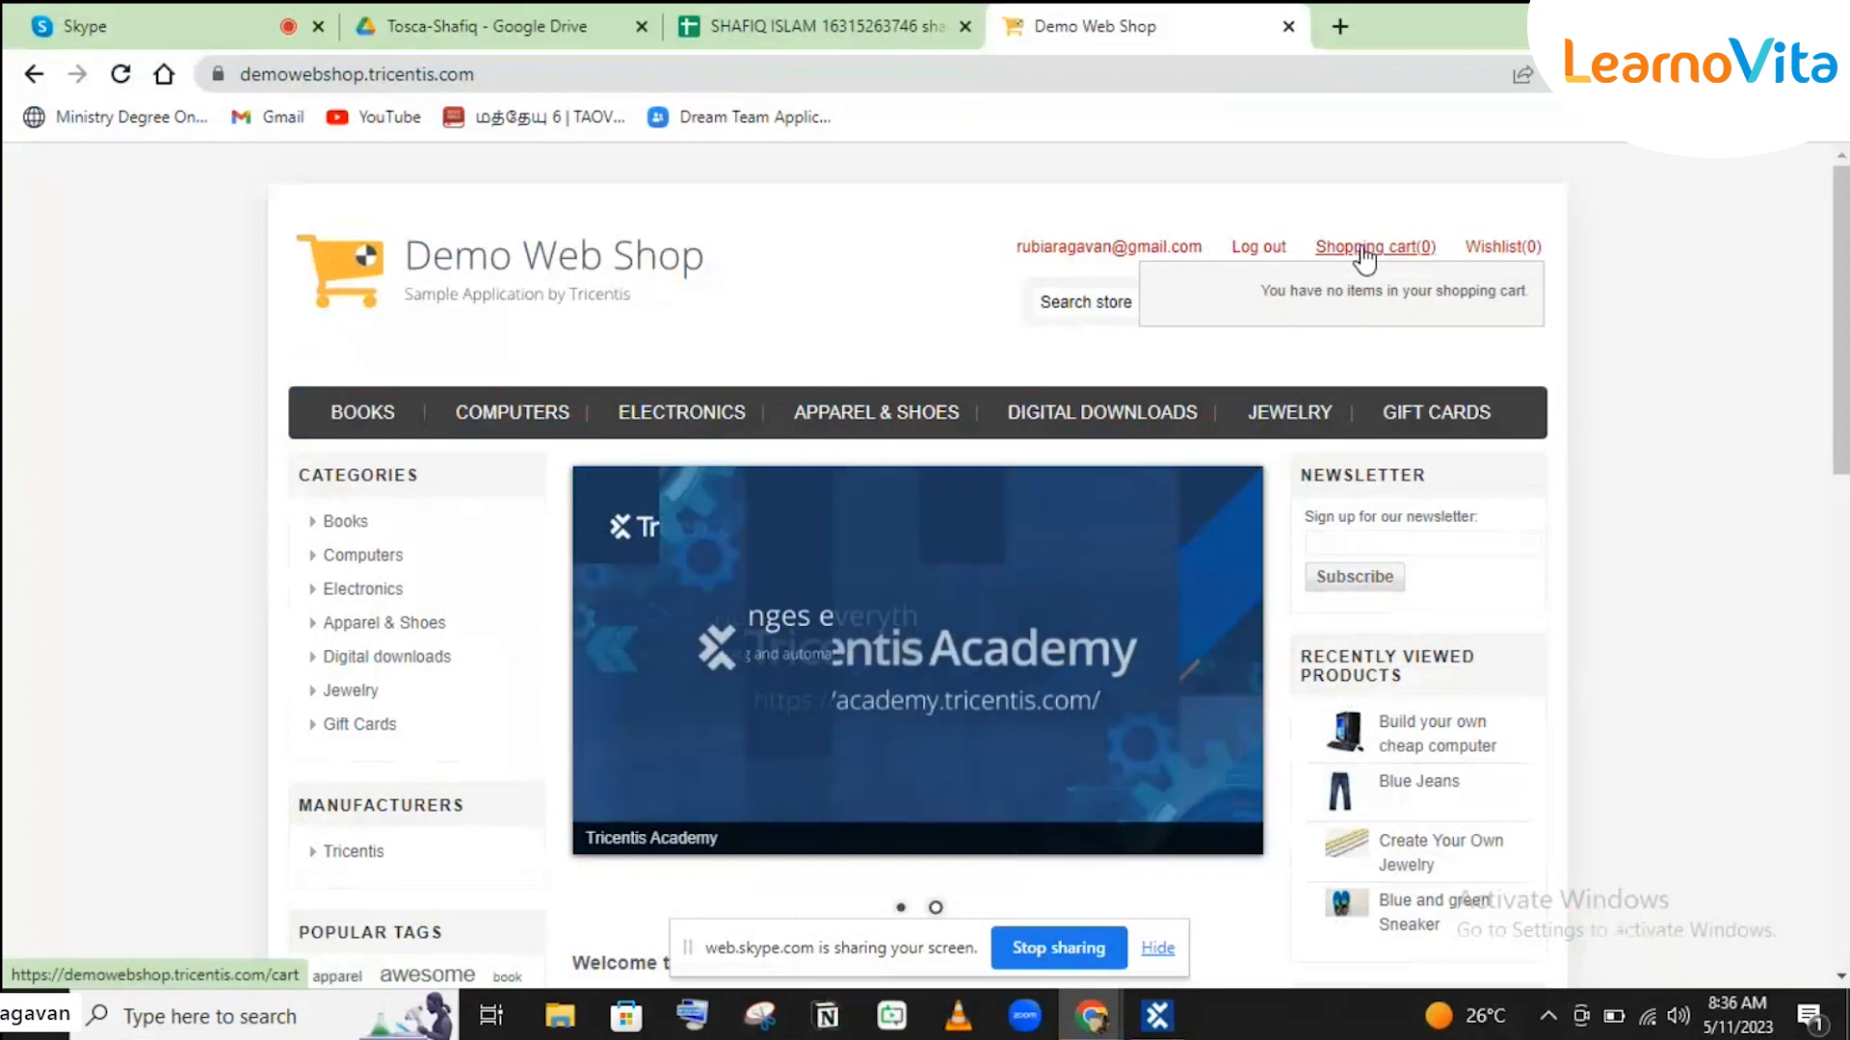
pyautogui.click(1141, 256)
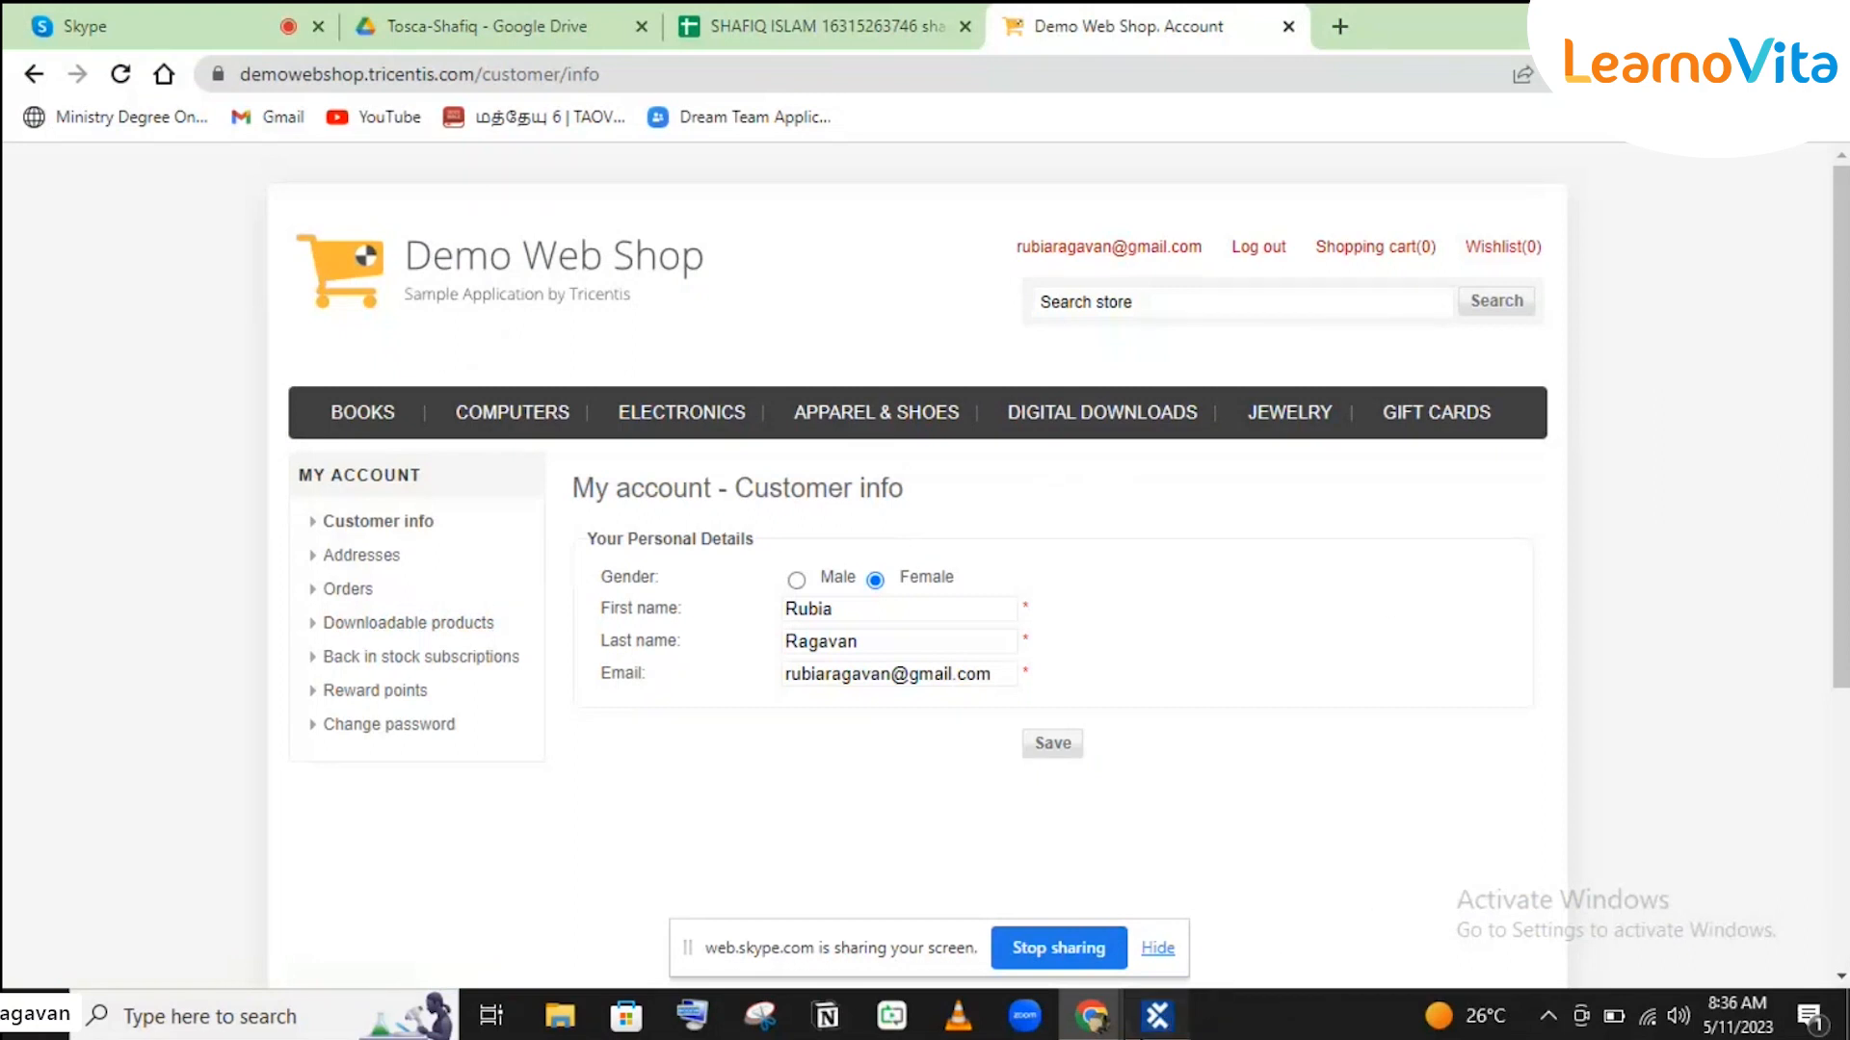
pyautogui.hotkey('alt', 'Tab')
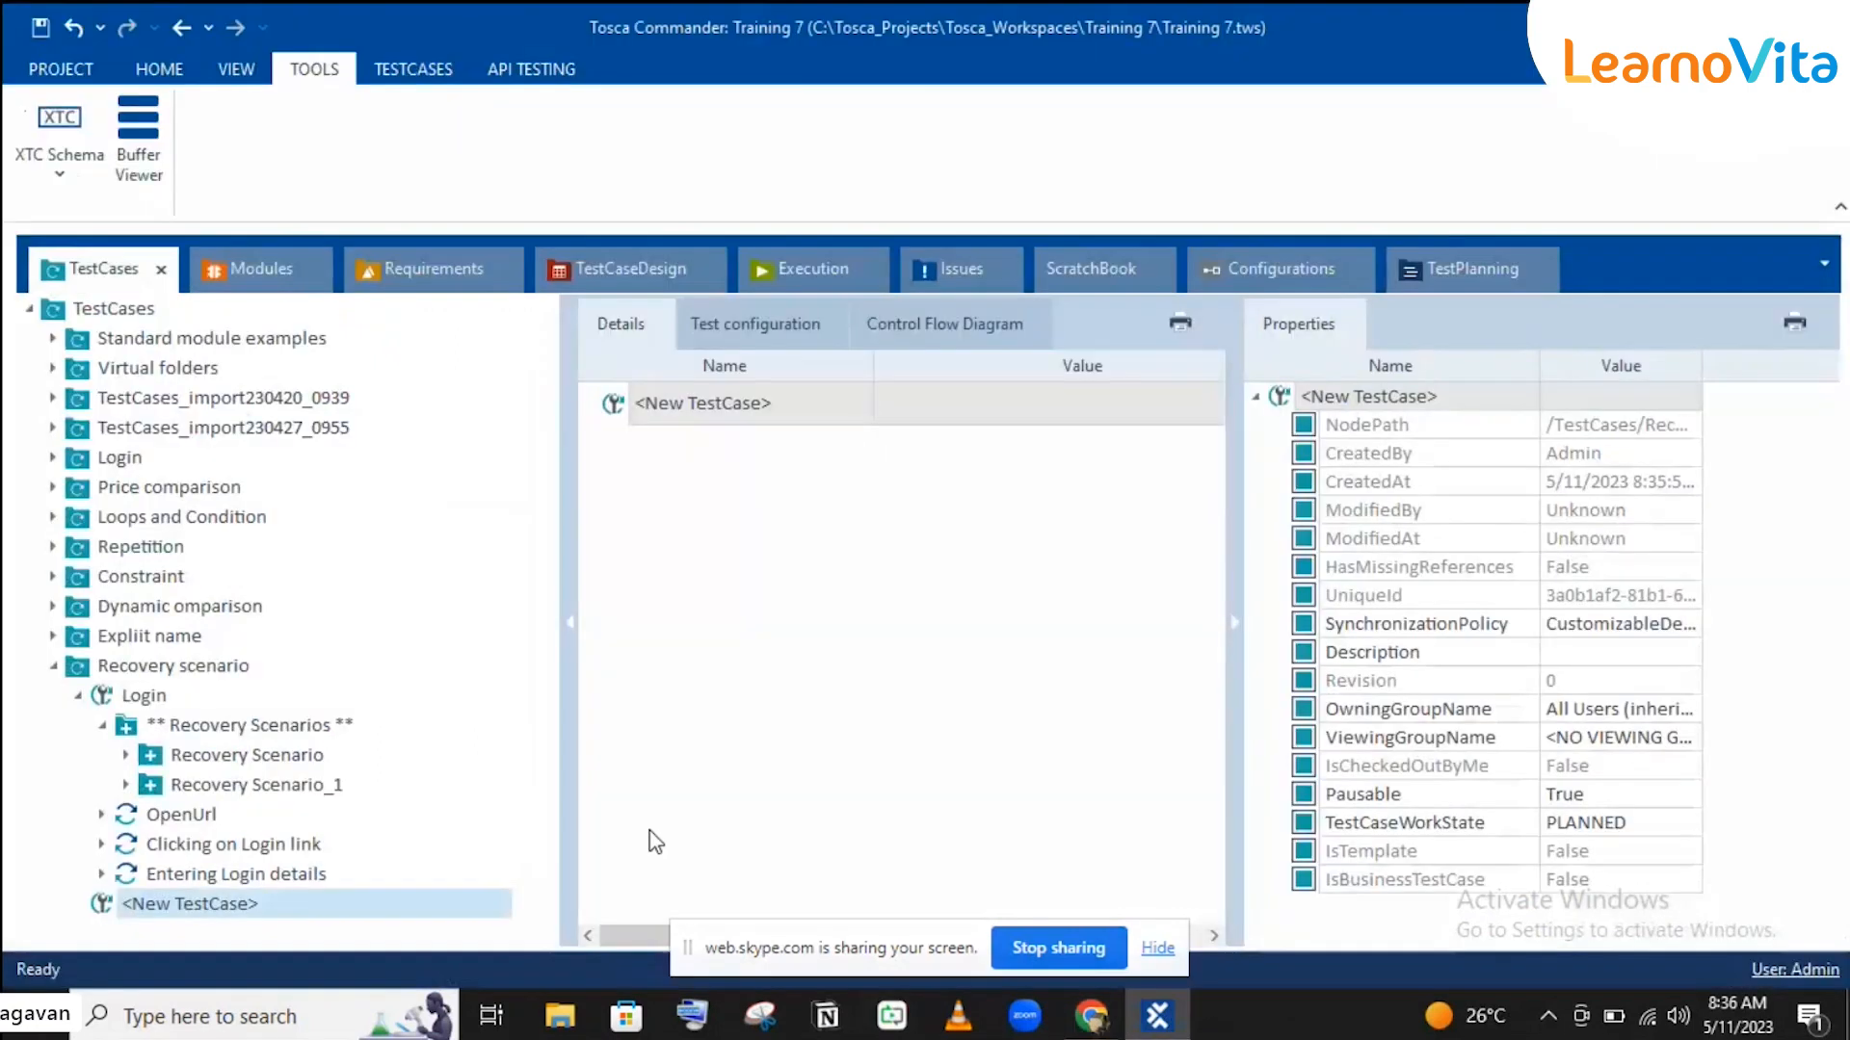
# Step: Rename the new test case in the Recovery scenario folder as "Account details"
pyautogui.click(258, 904)
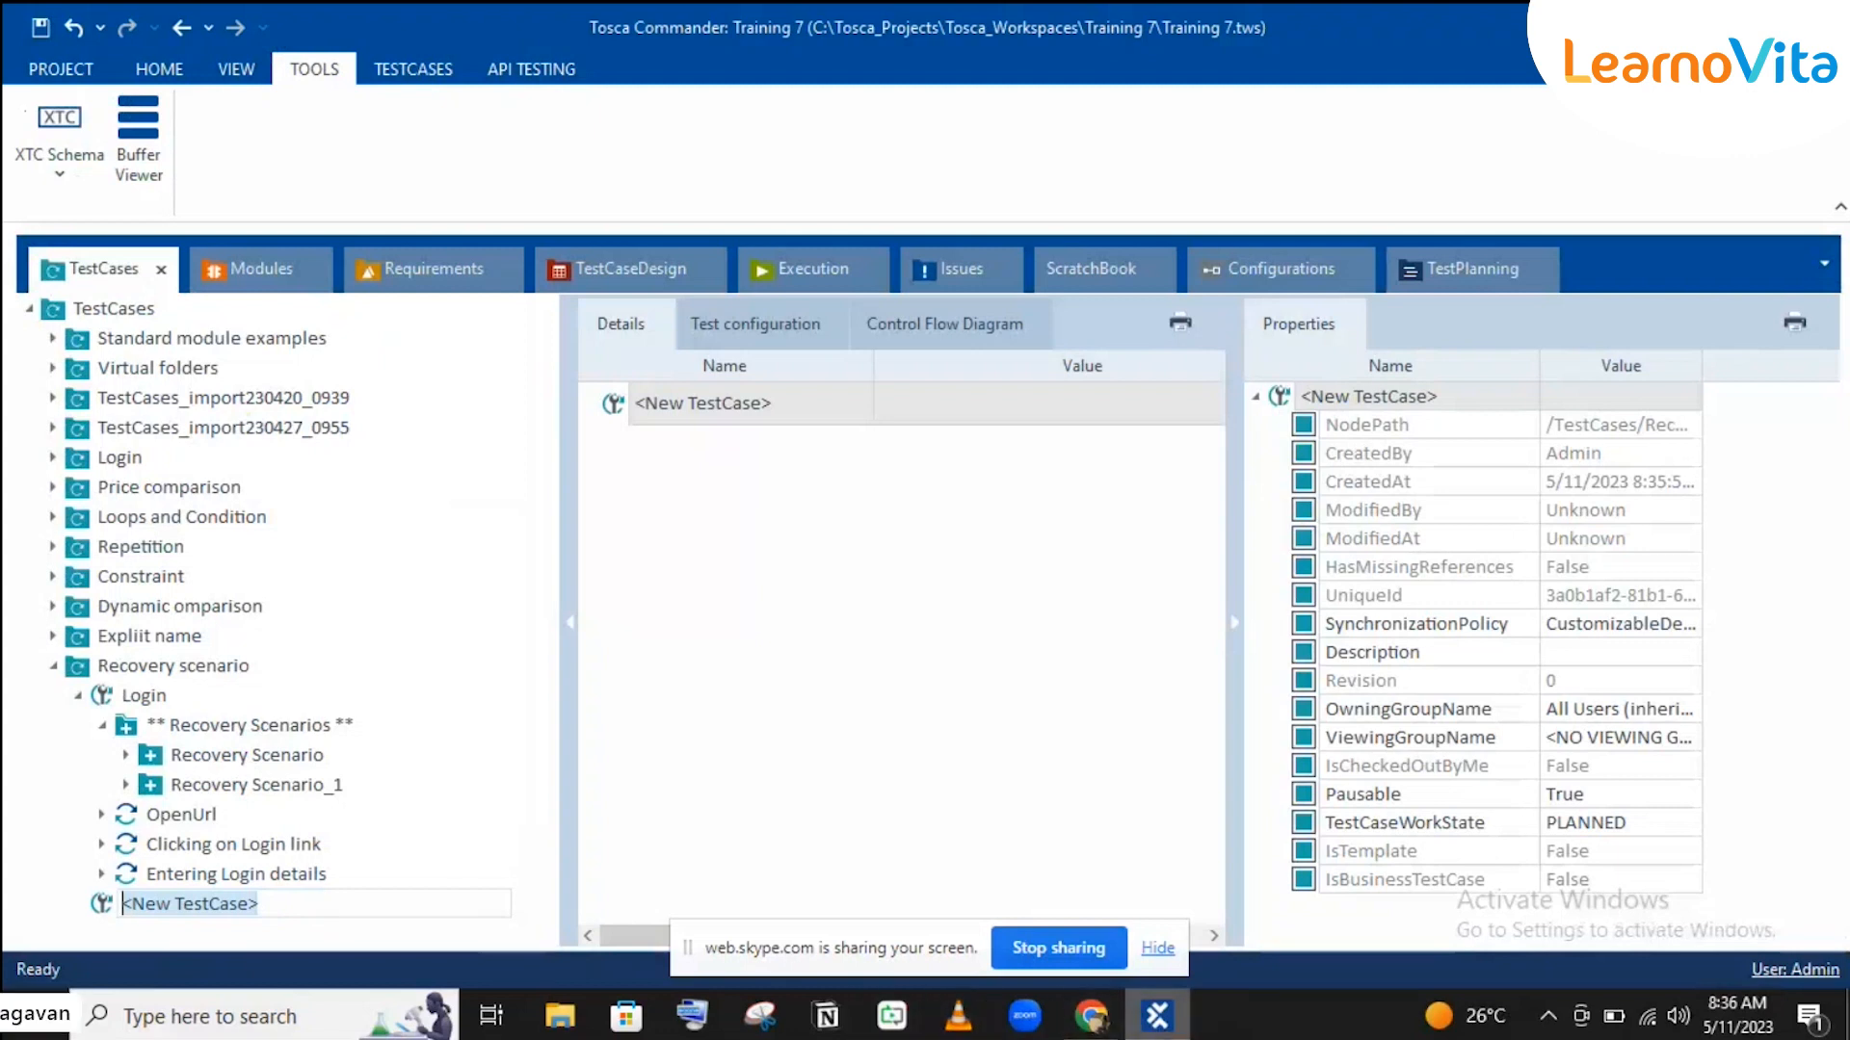
pyautogui.click(1092, 1016)
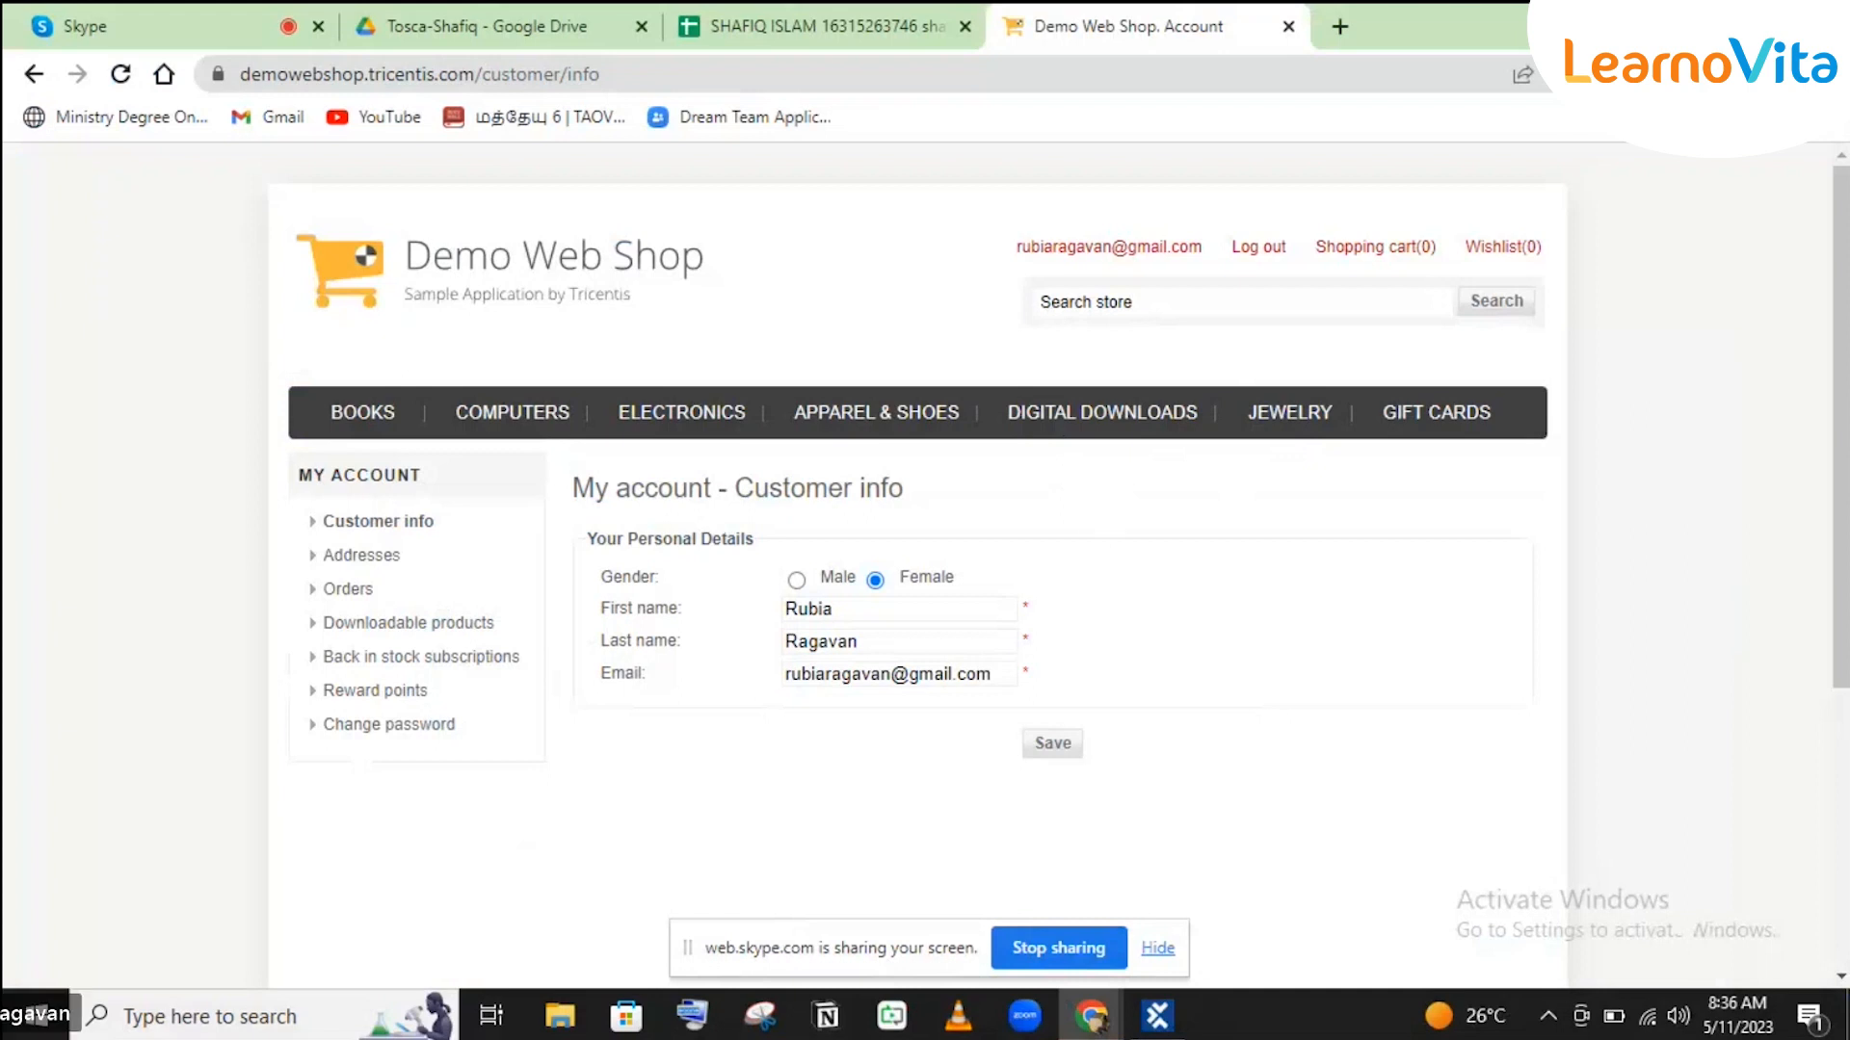
pyautogui.click(1176, 1020)
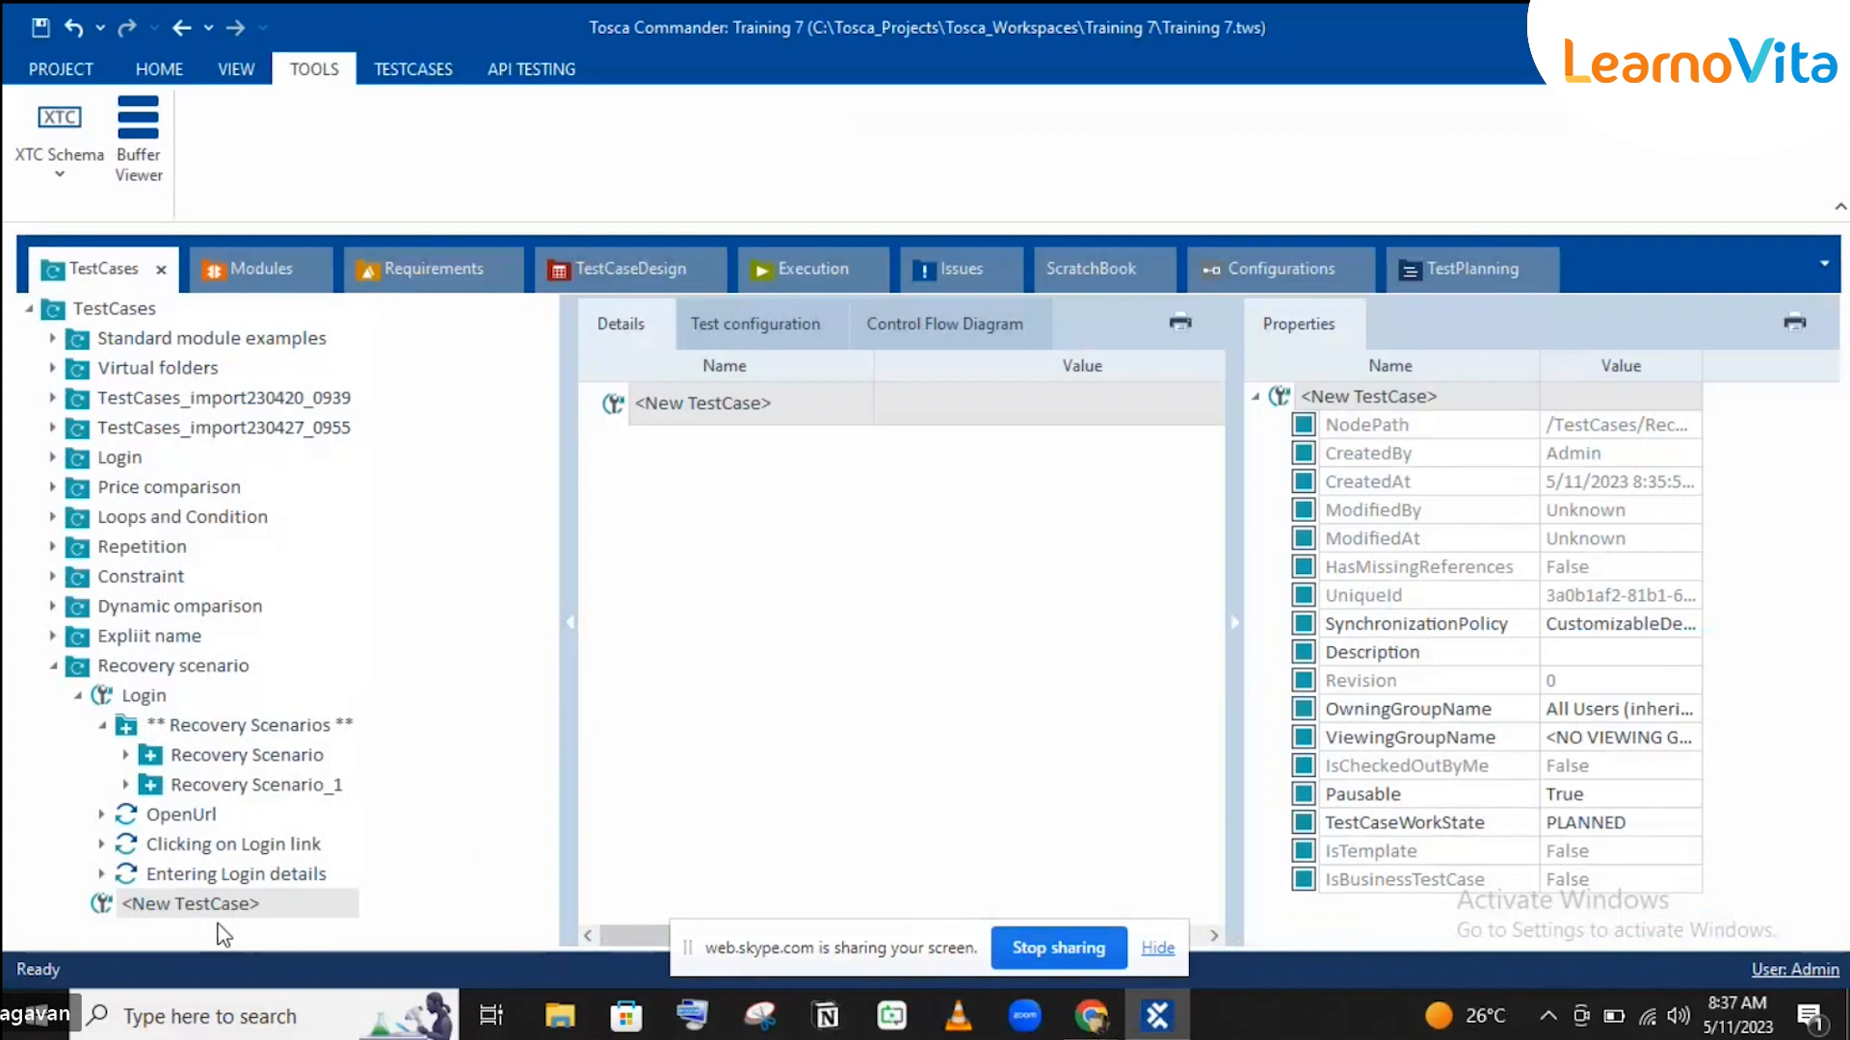
pyautogui.click(192, 913)
pyautogui.click(193, 913)
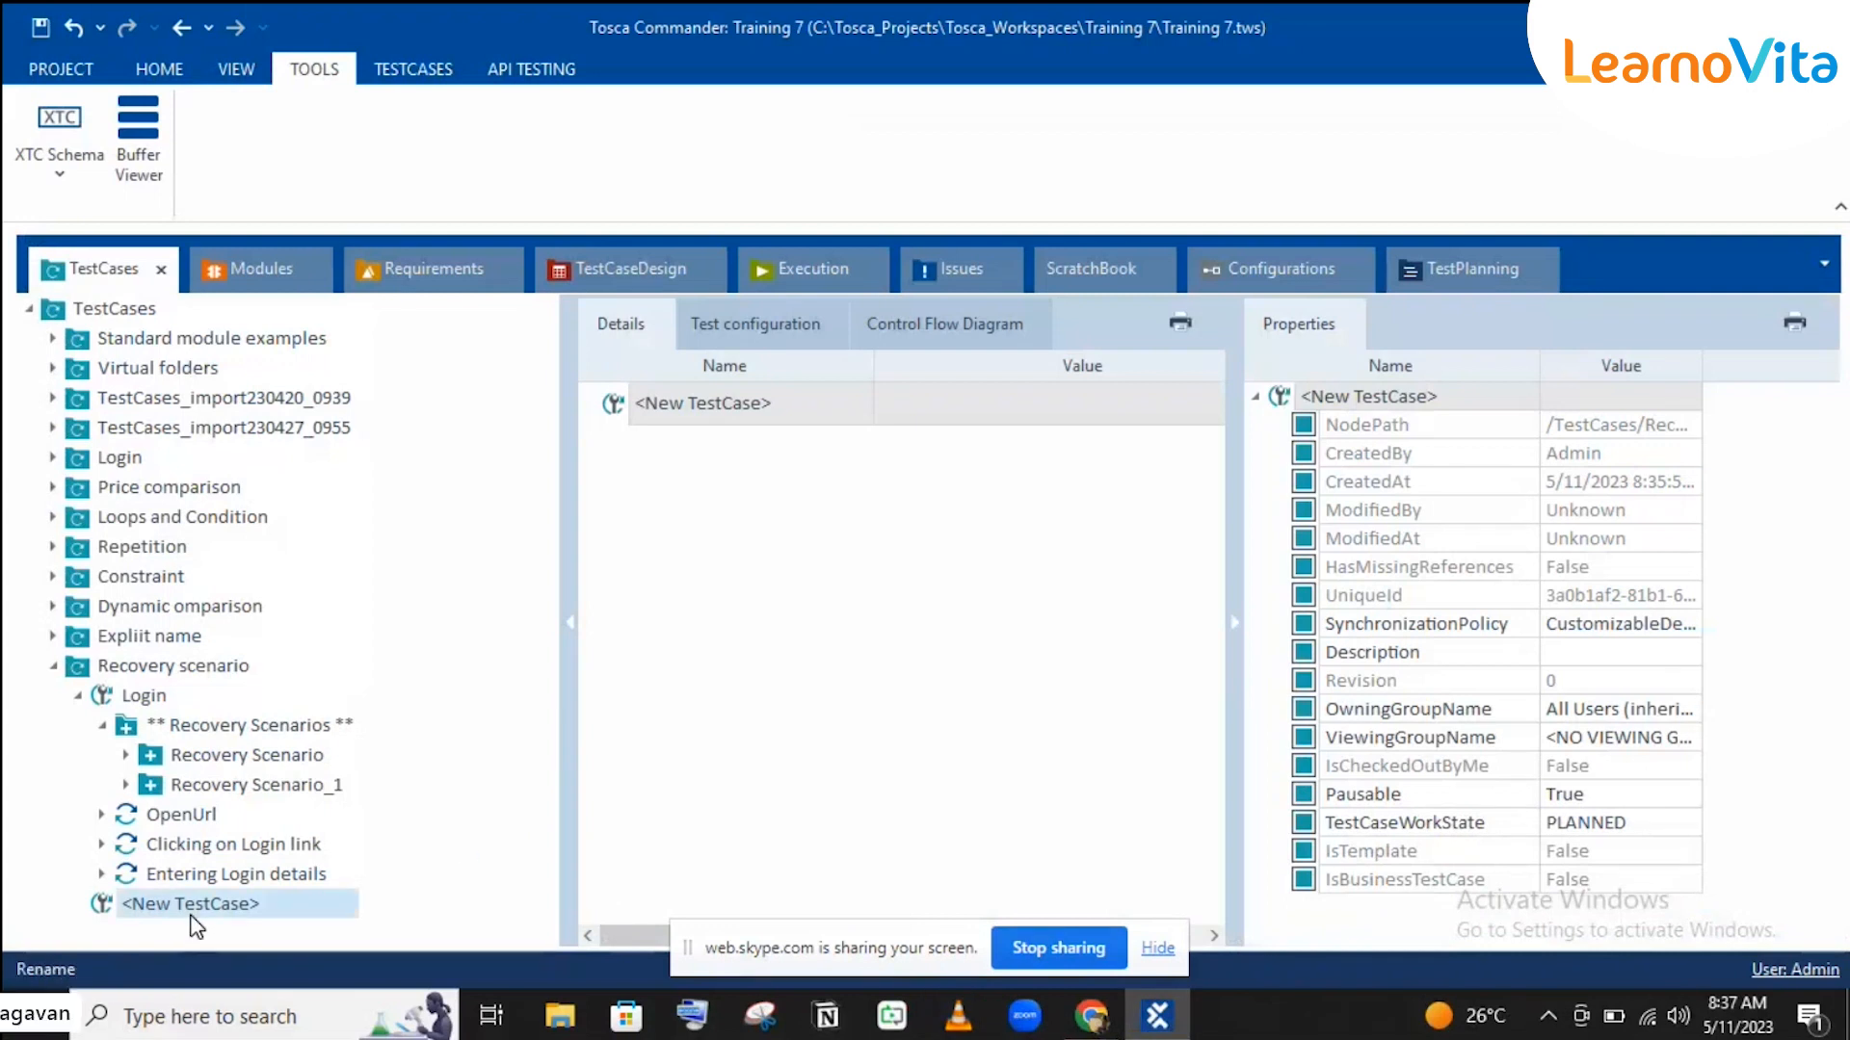
pyautogui.press('BackSpace')
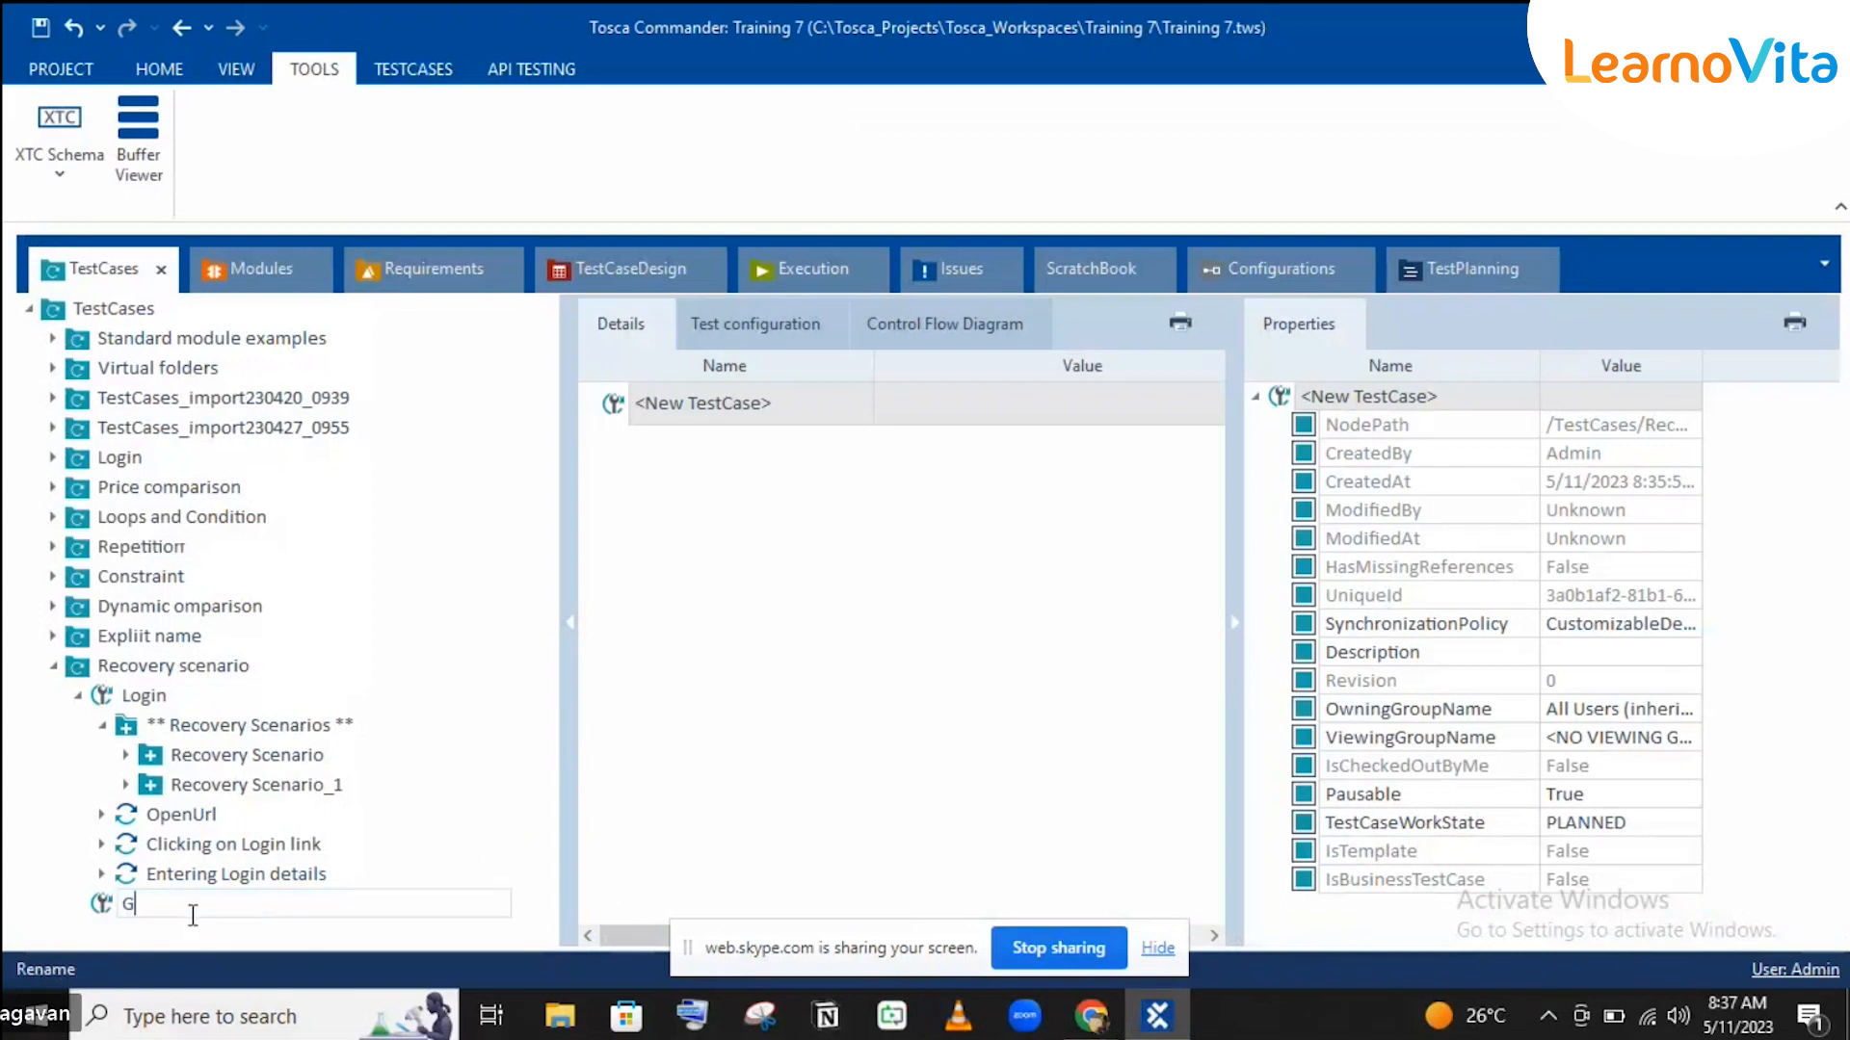
pyautogui.write('Account d')
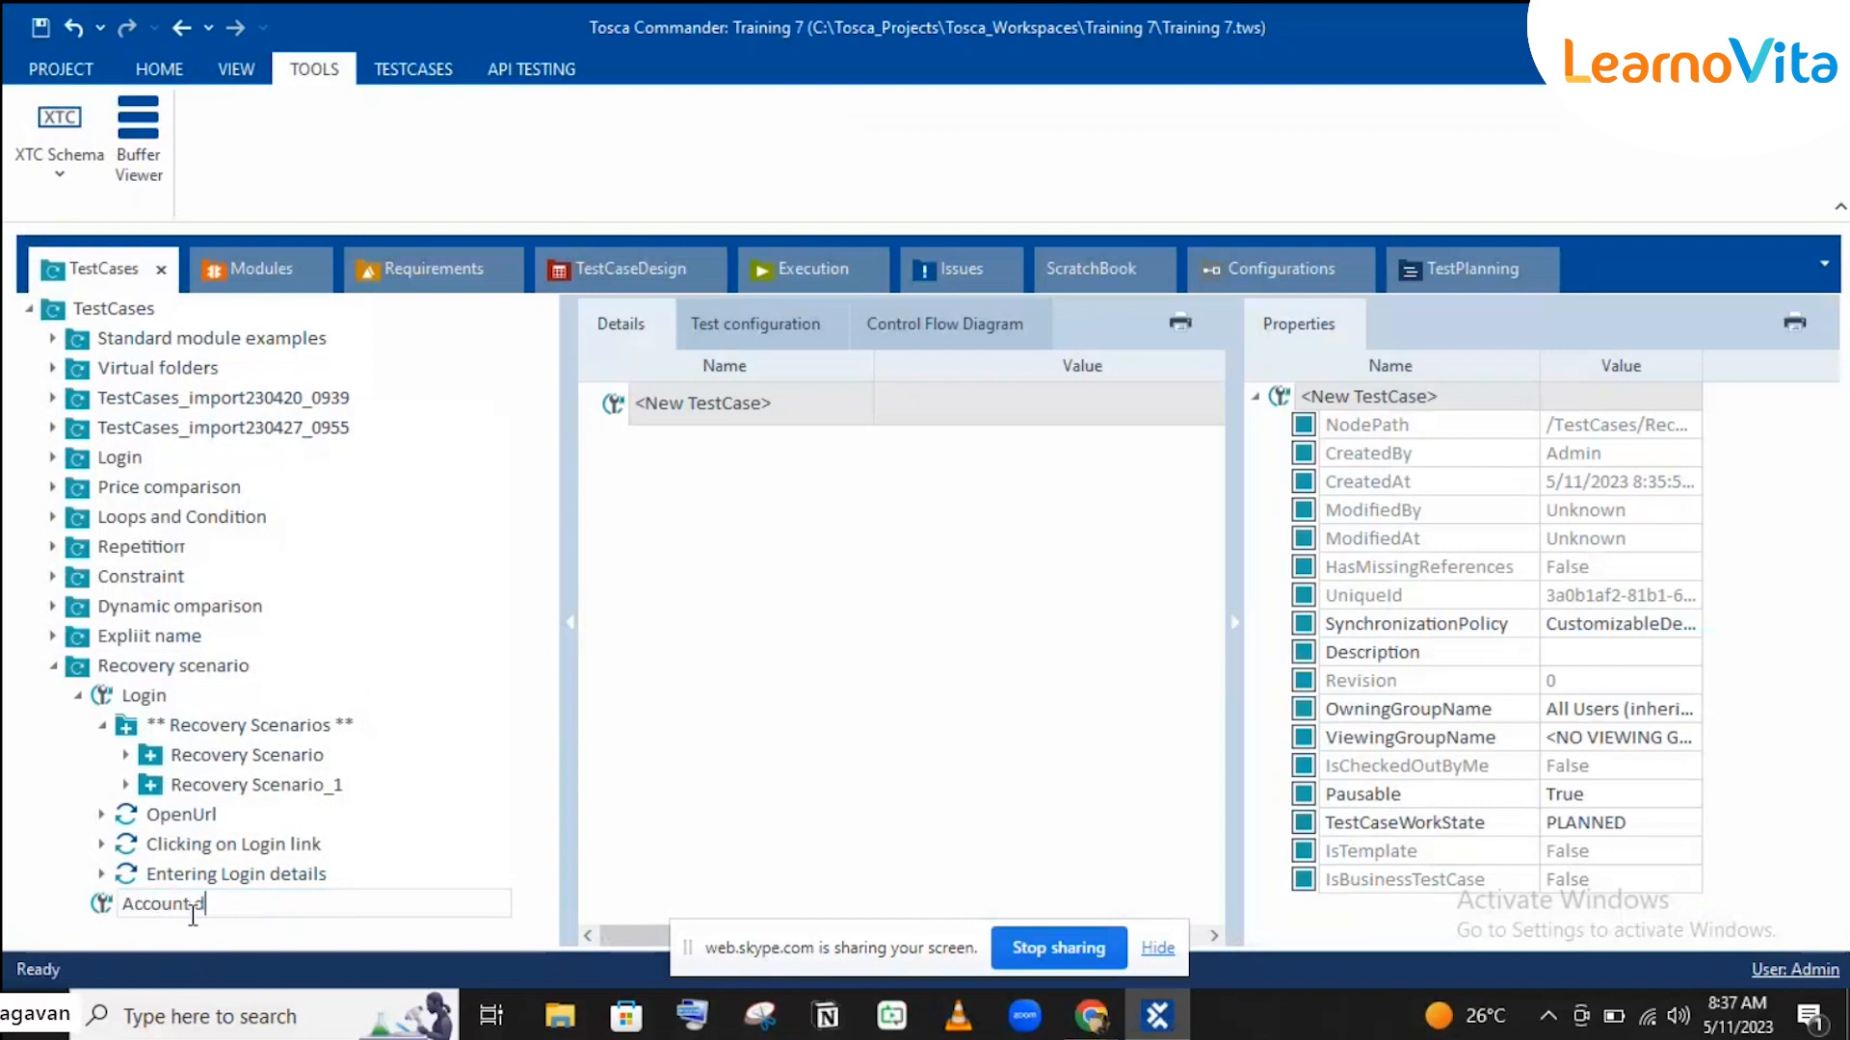
pyautogui.write('etails')
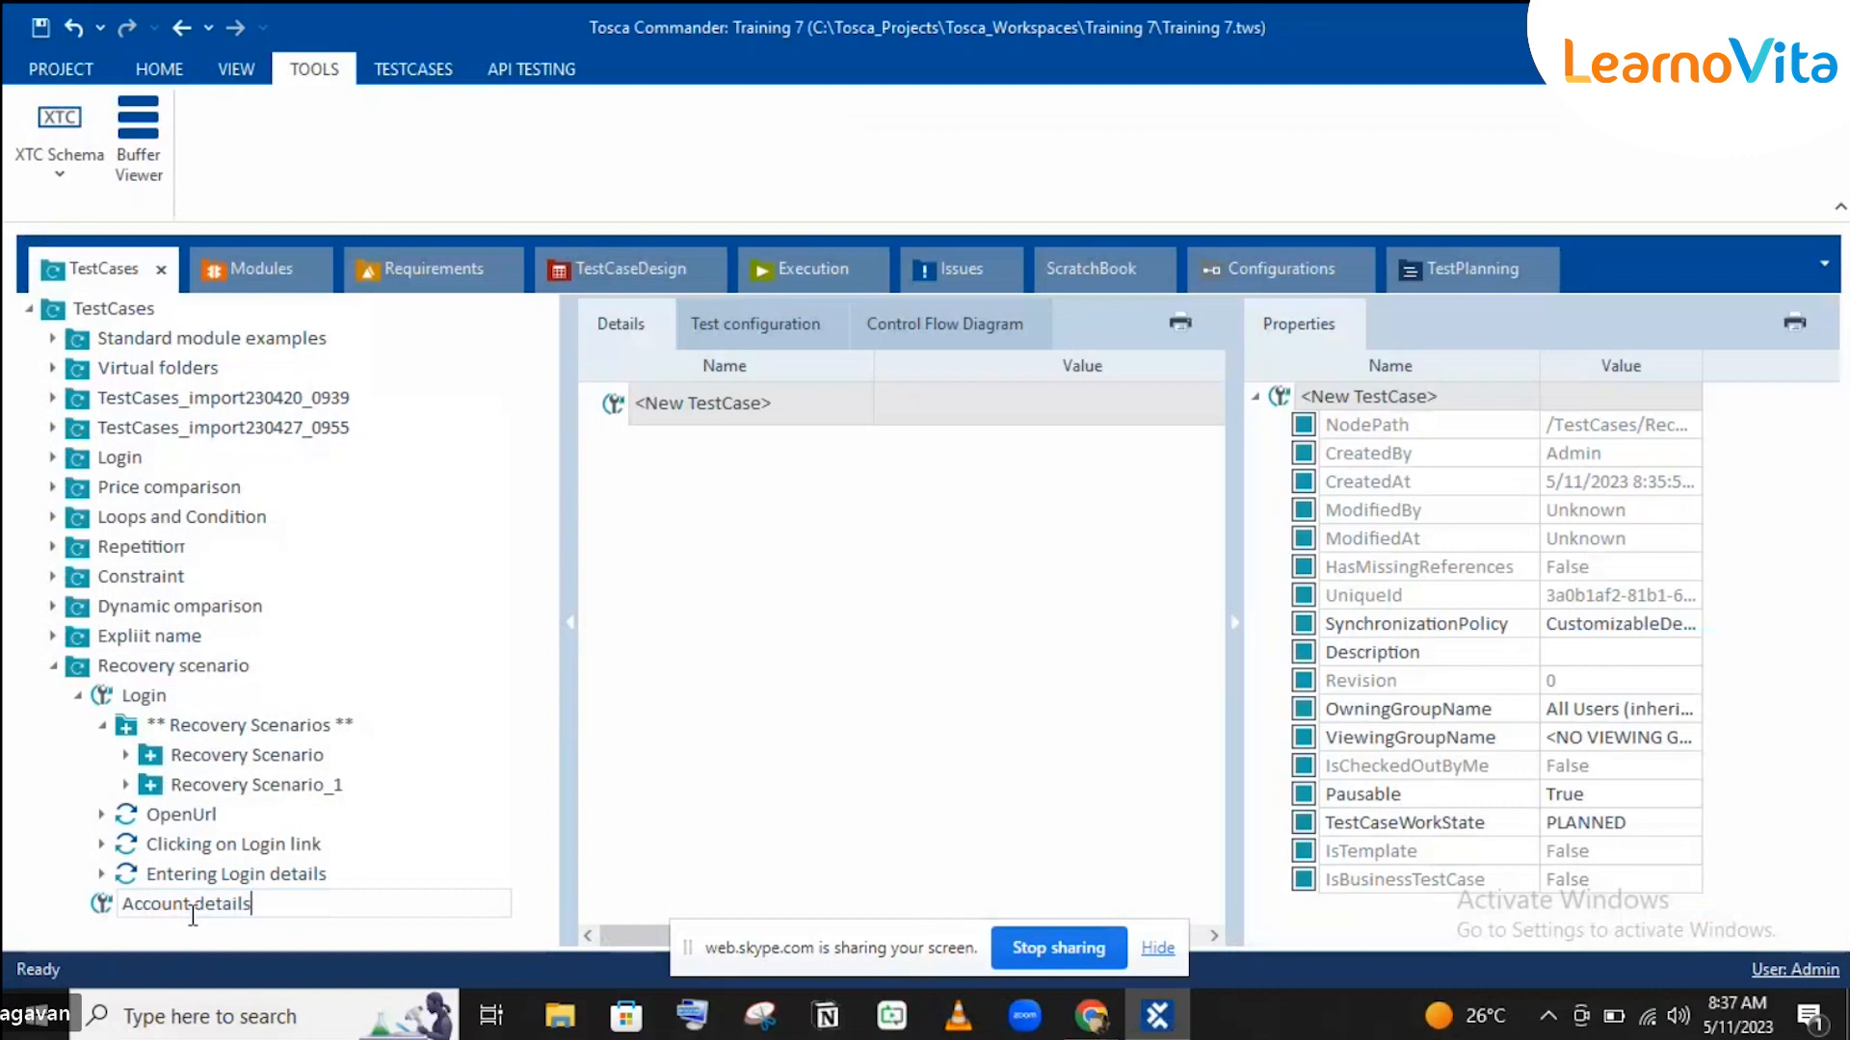
pyautogui.press('Return')
# Step: Add the Account and Logout module to the Account details test case and set its Account link value to x
pyautogui.click(215, 281)
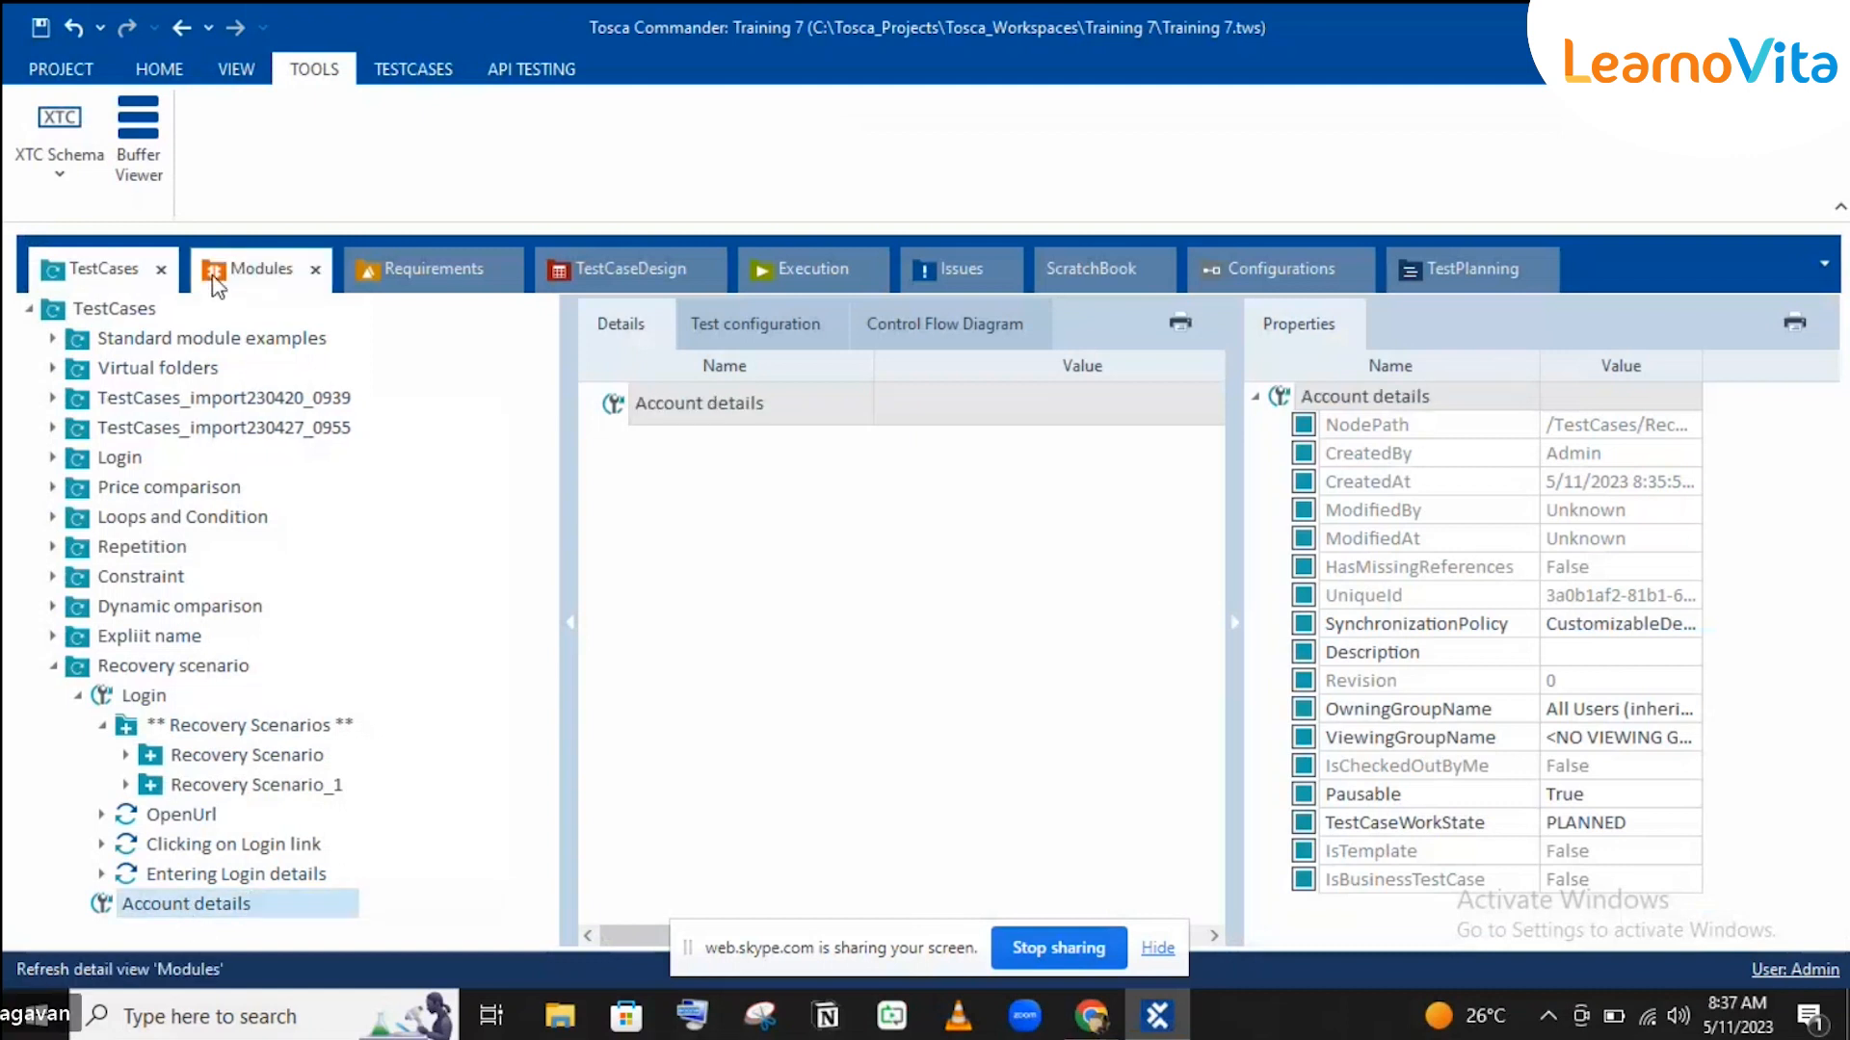
pyautogui.moveTo(153, 615); pyautogui.dragTo(210, 896)
pyautogui.click(613, 447)
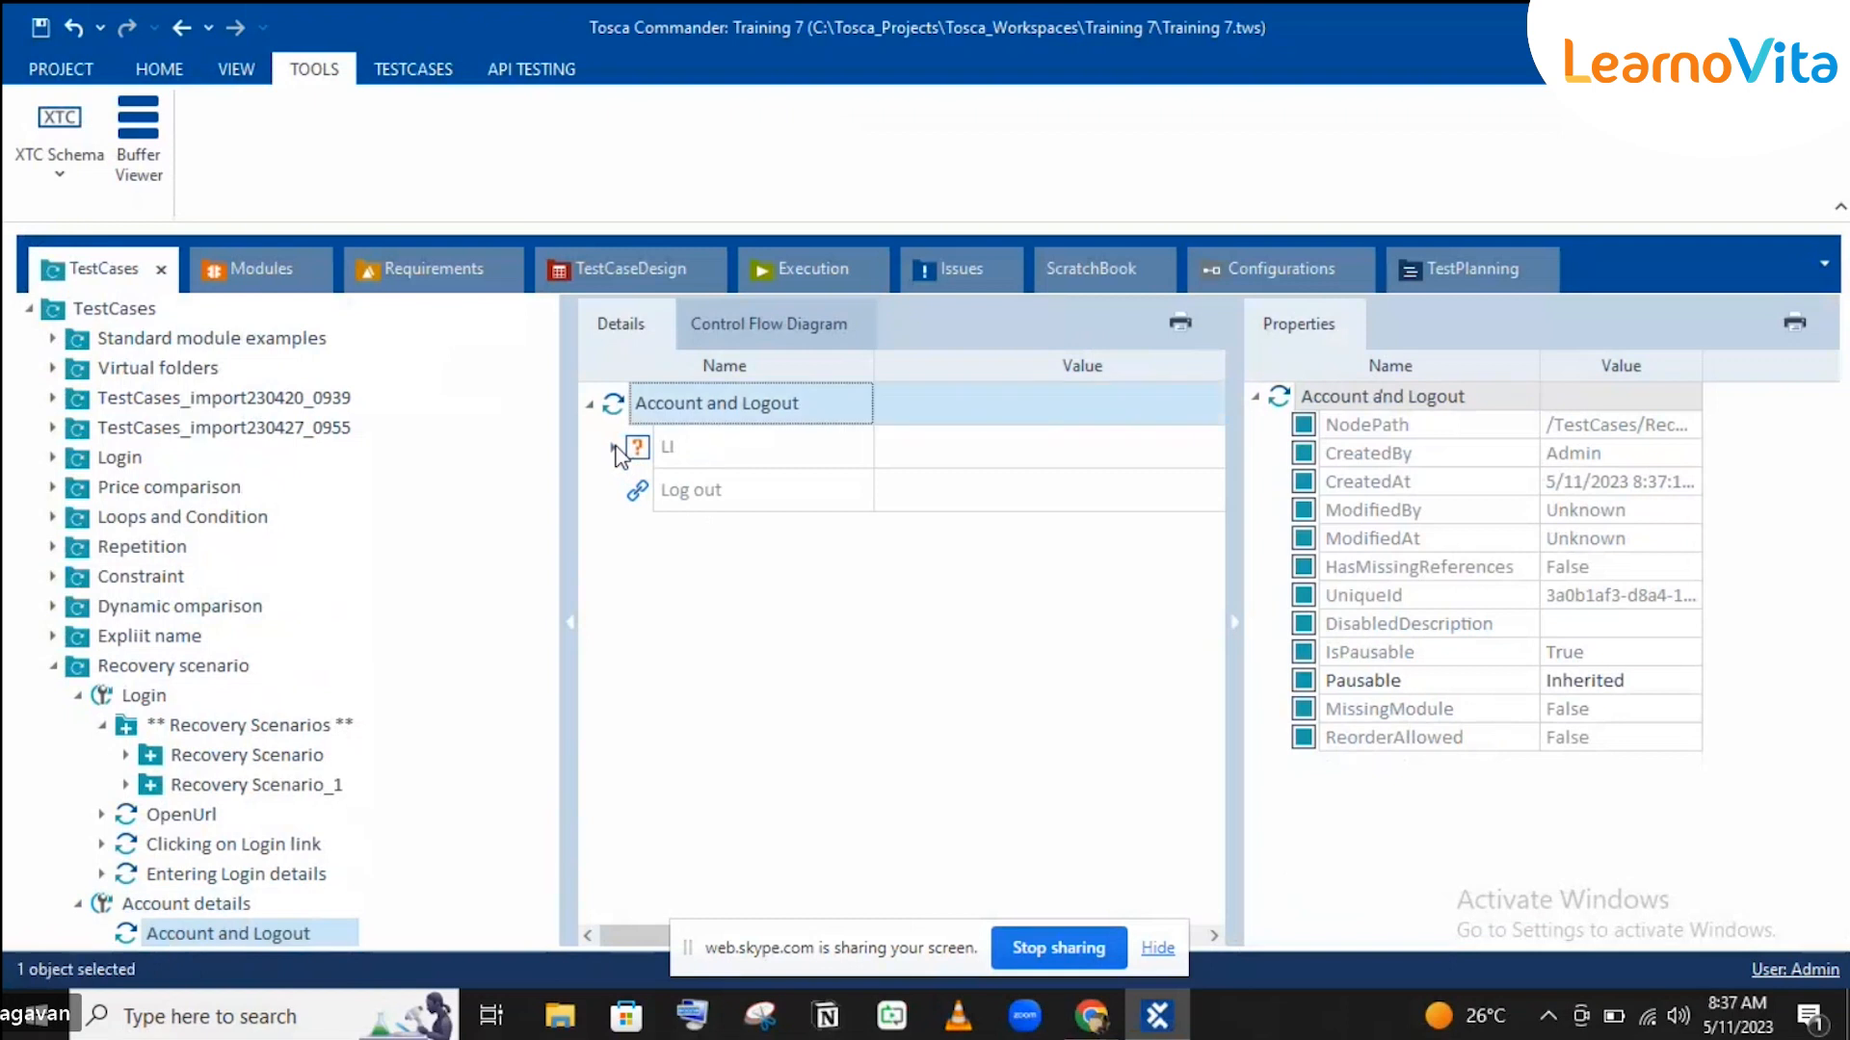
pyautogui.click(922, 488)
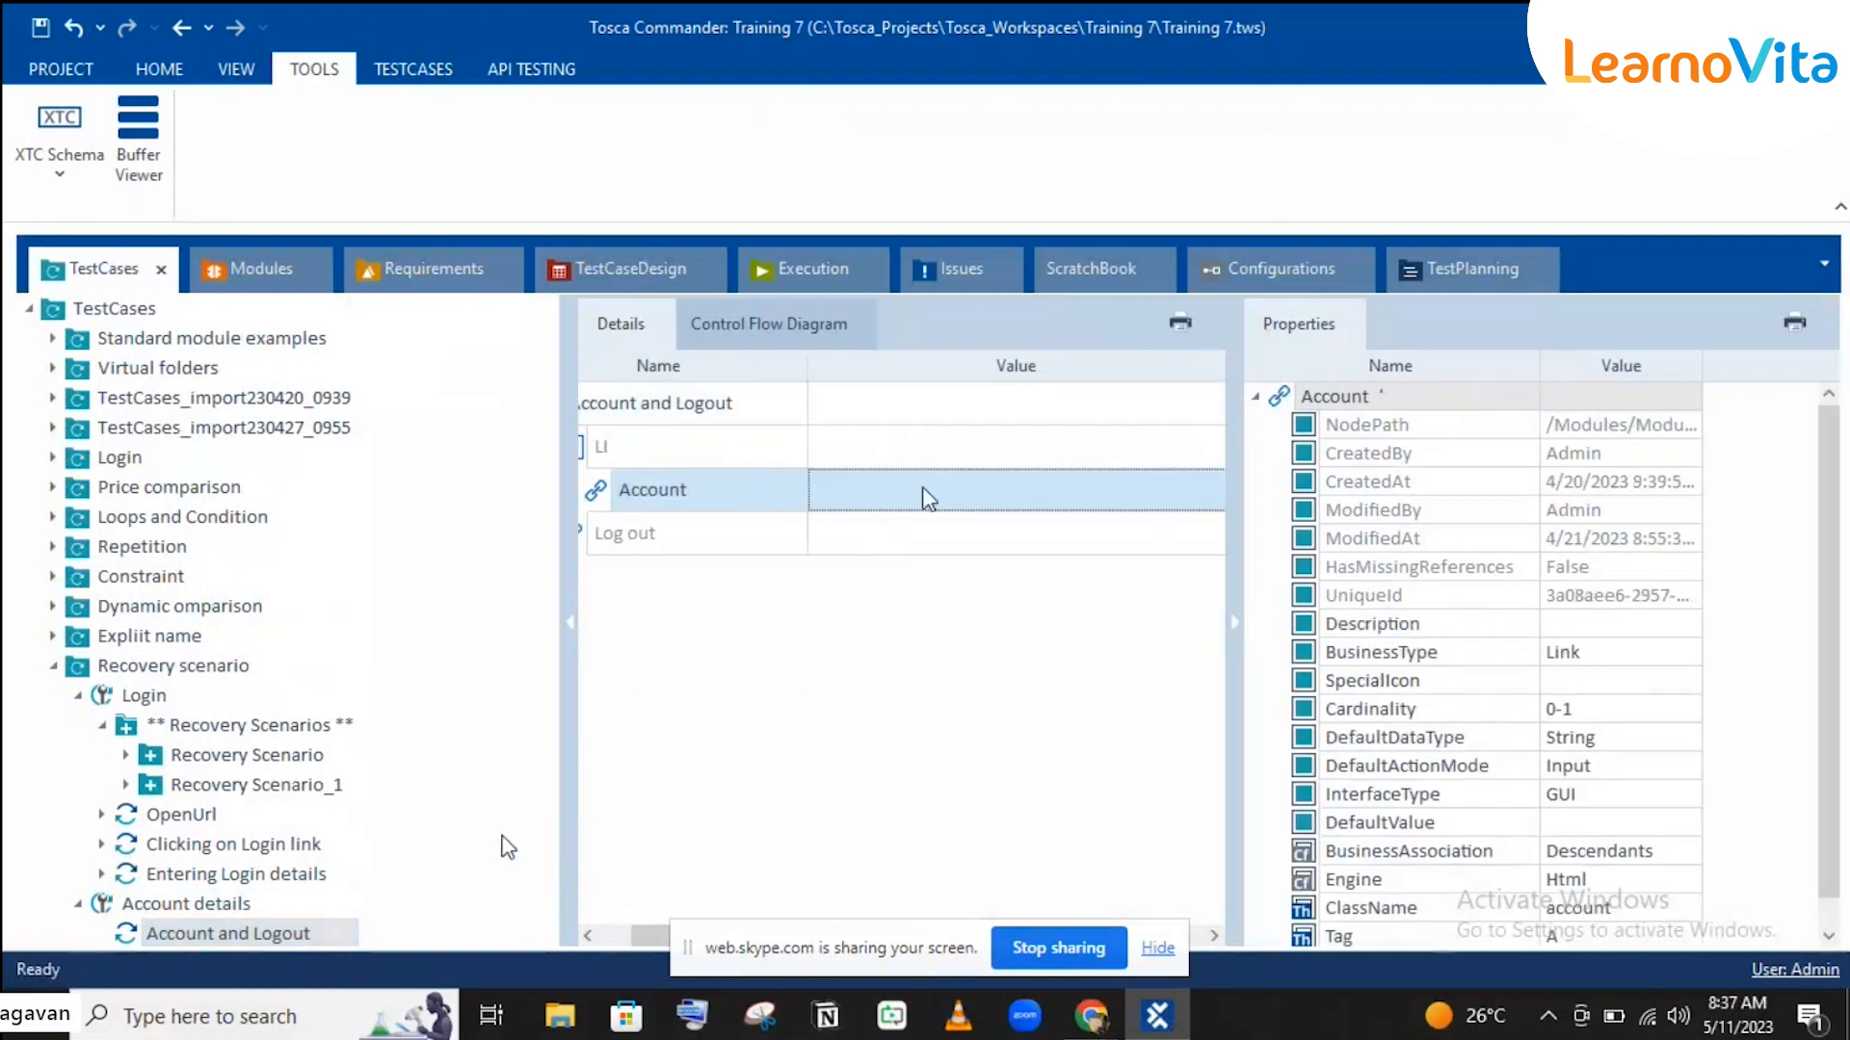
pyautogui.click(896, 486)
pyautogui.write('x')
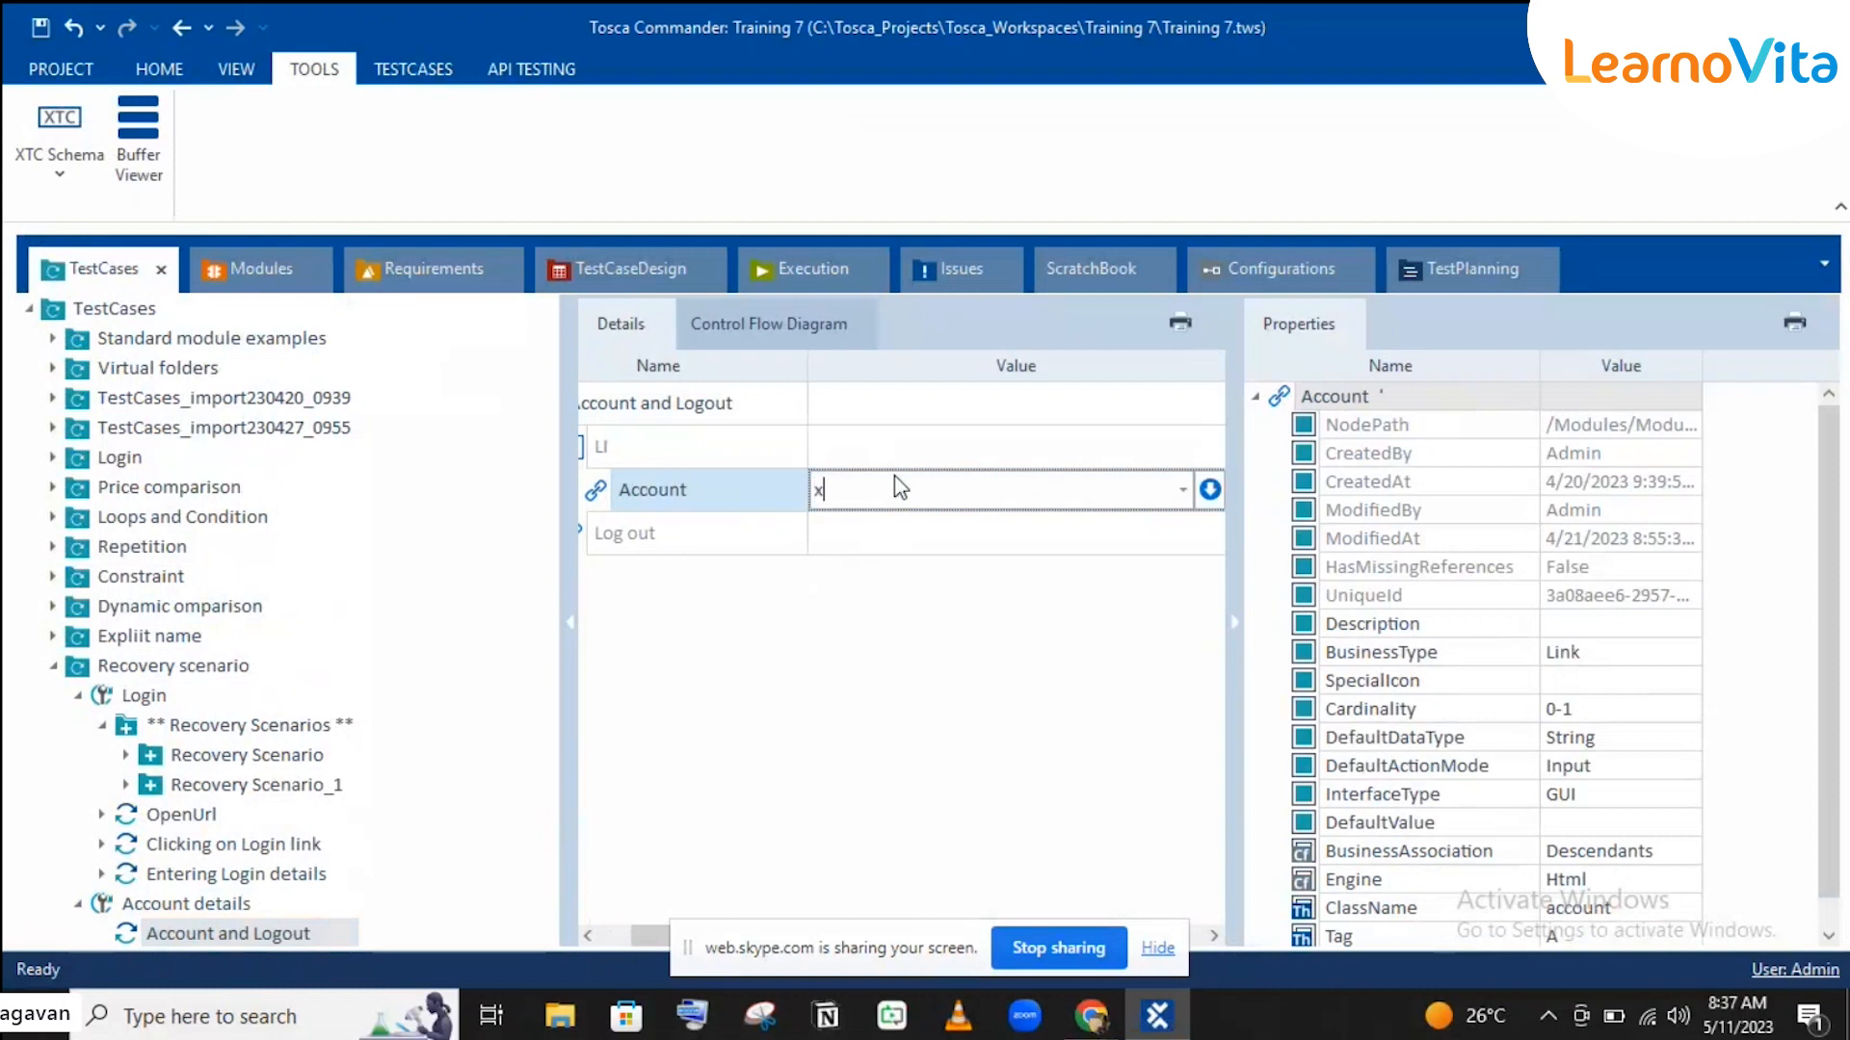
pyautogui.press('Return')
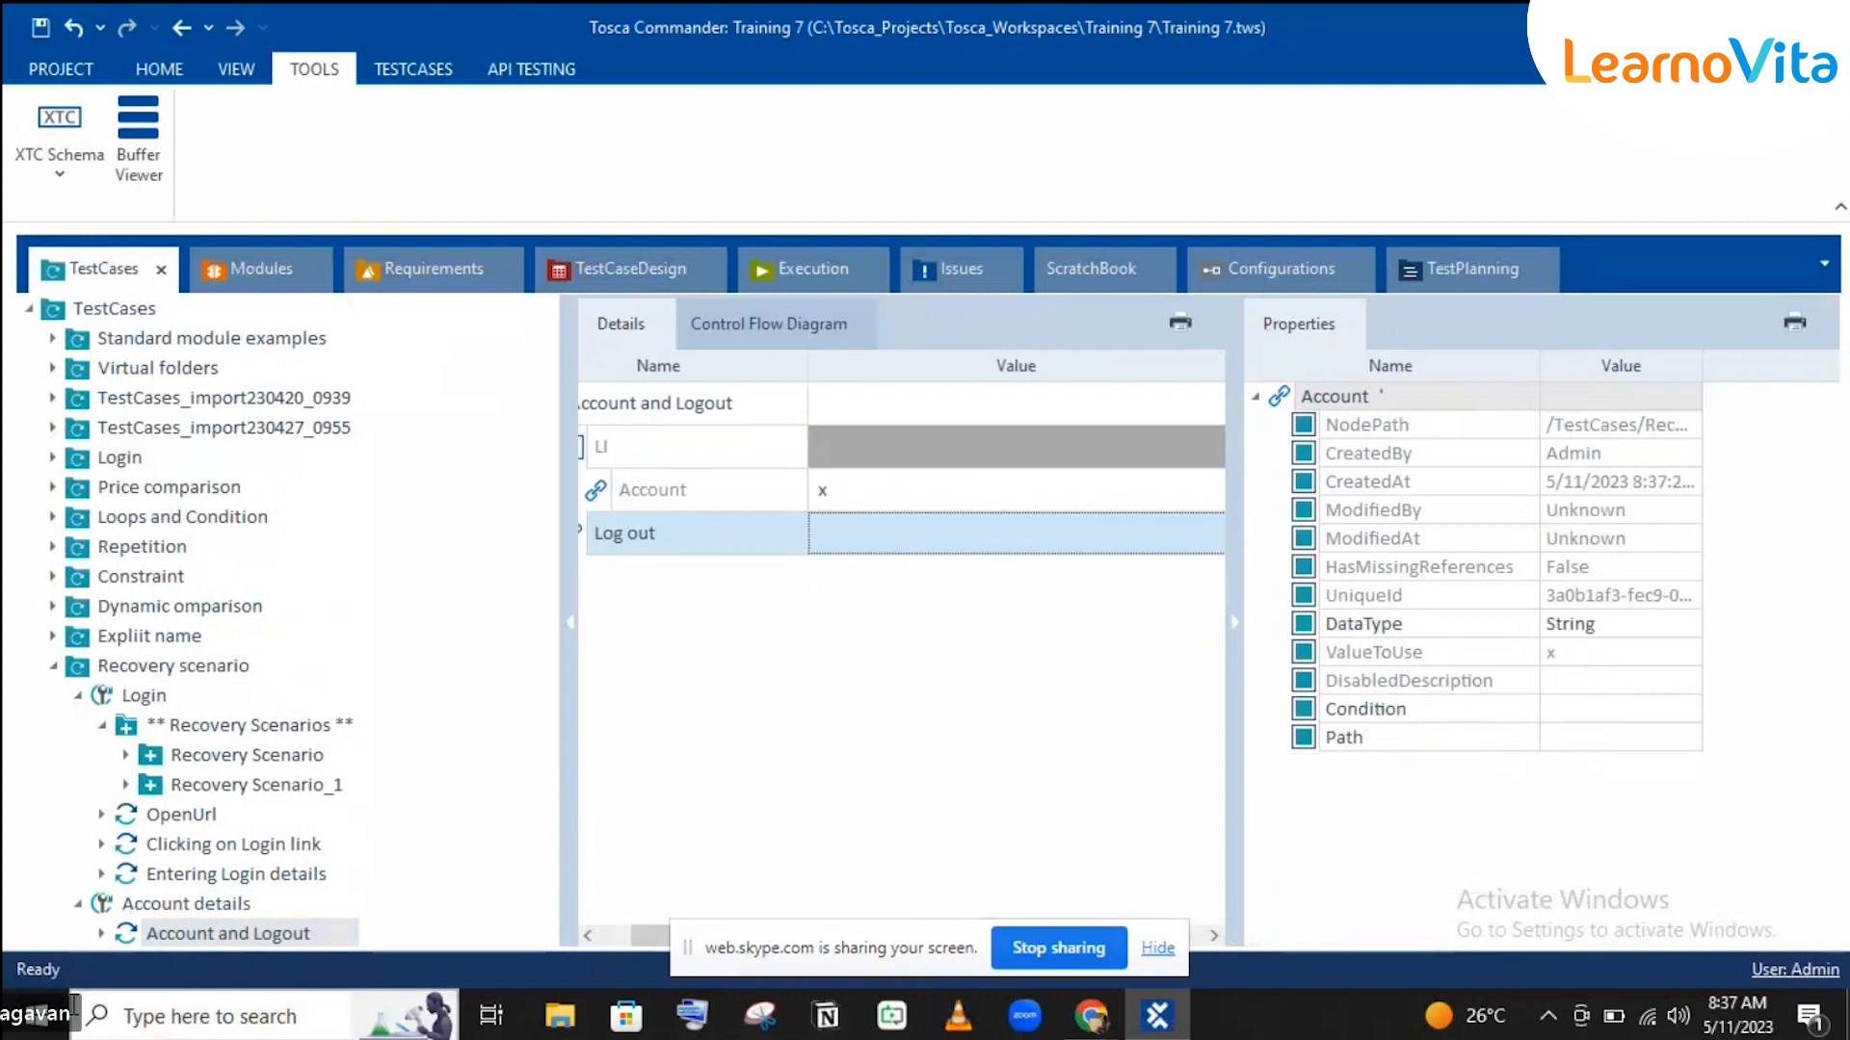
# Step: Rename the Account and Logout test step as "Clicking on Account"
pyautogui.click(166, 938)
pyautogui.write('Cl')
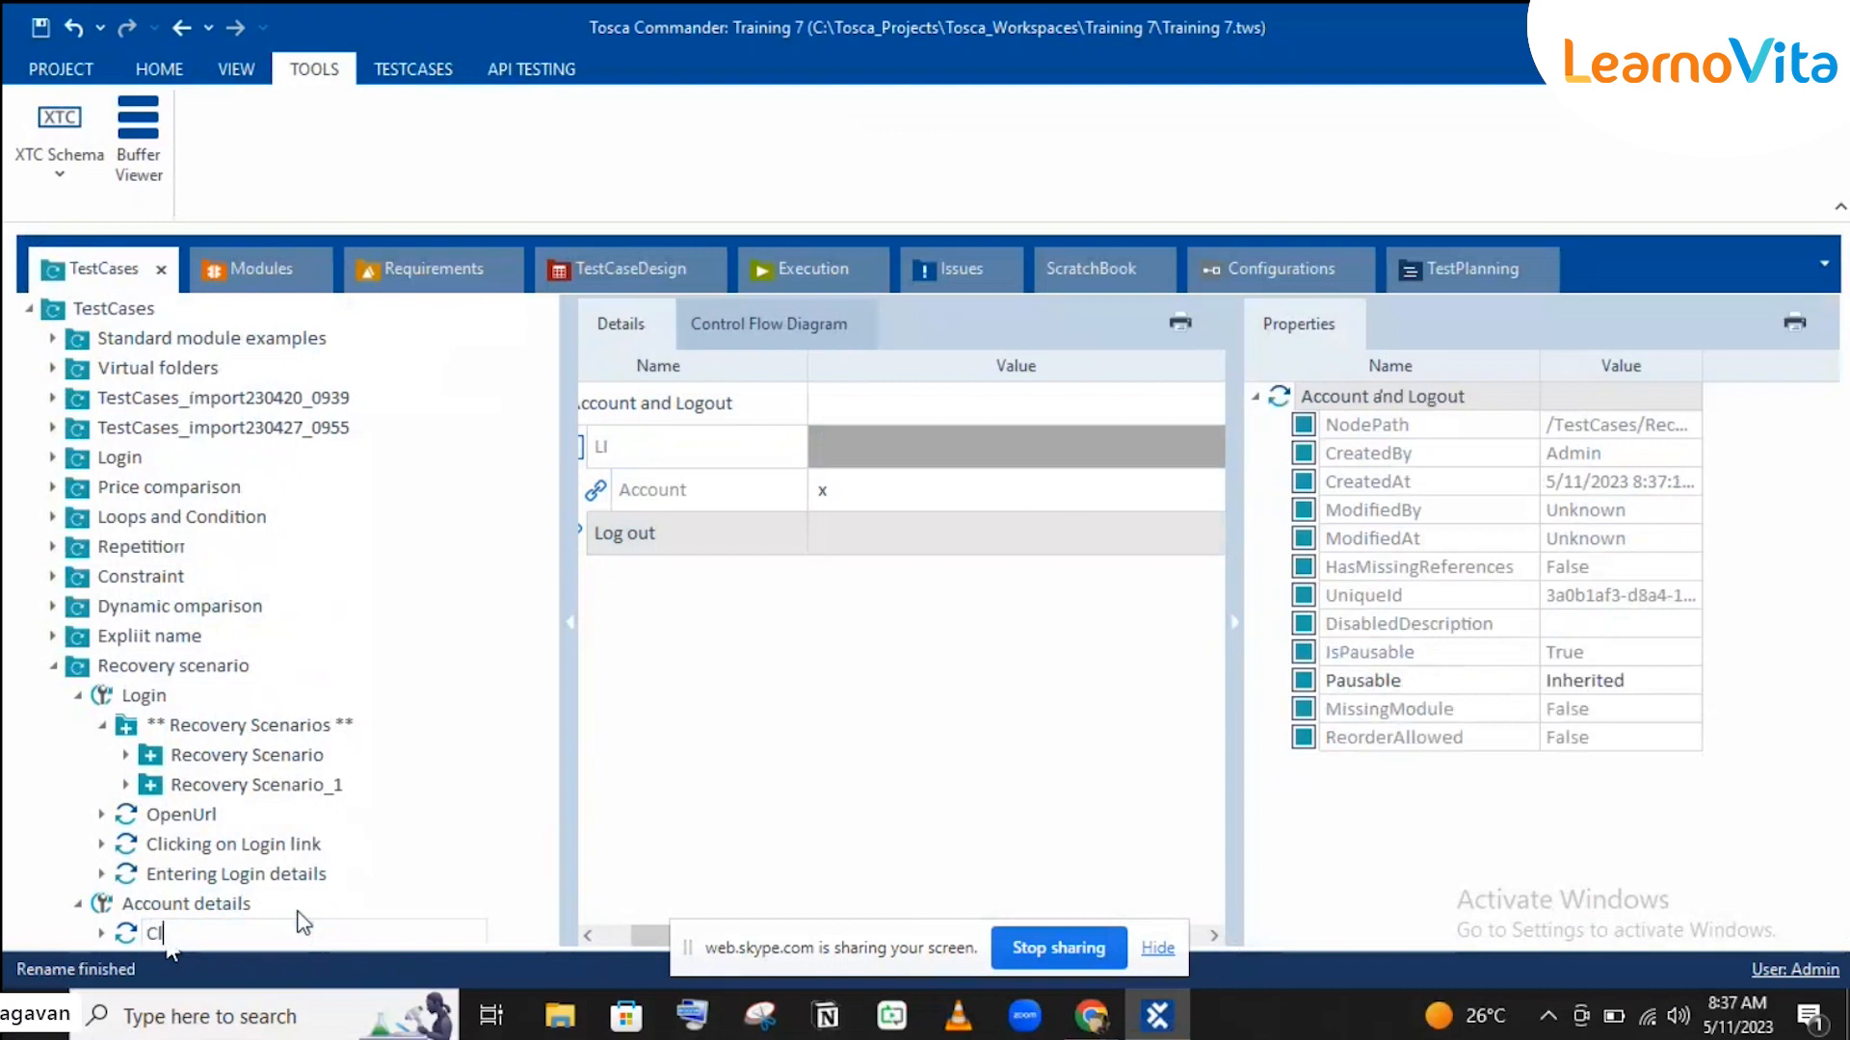
pyautogui.write('icking on ')
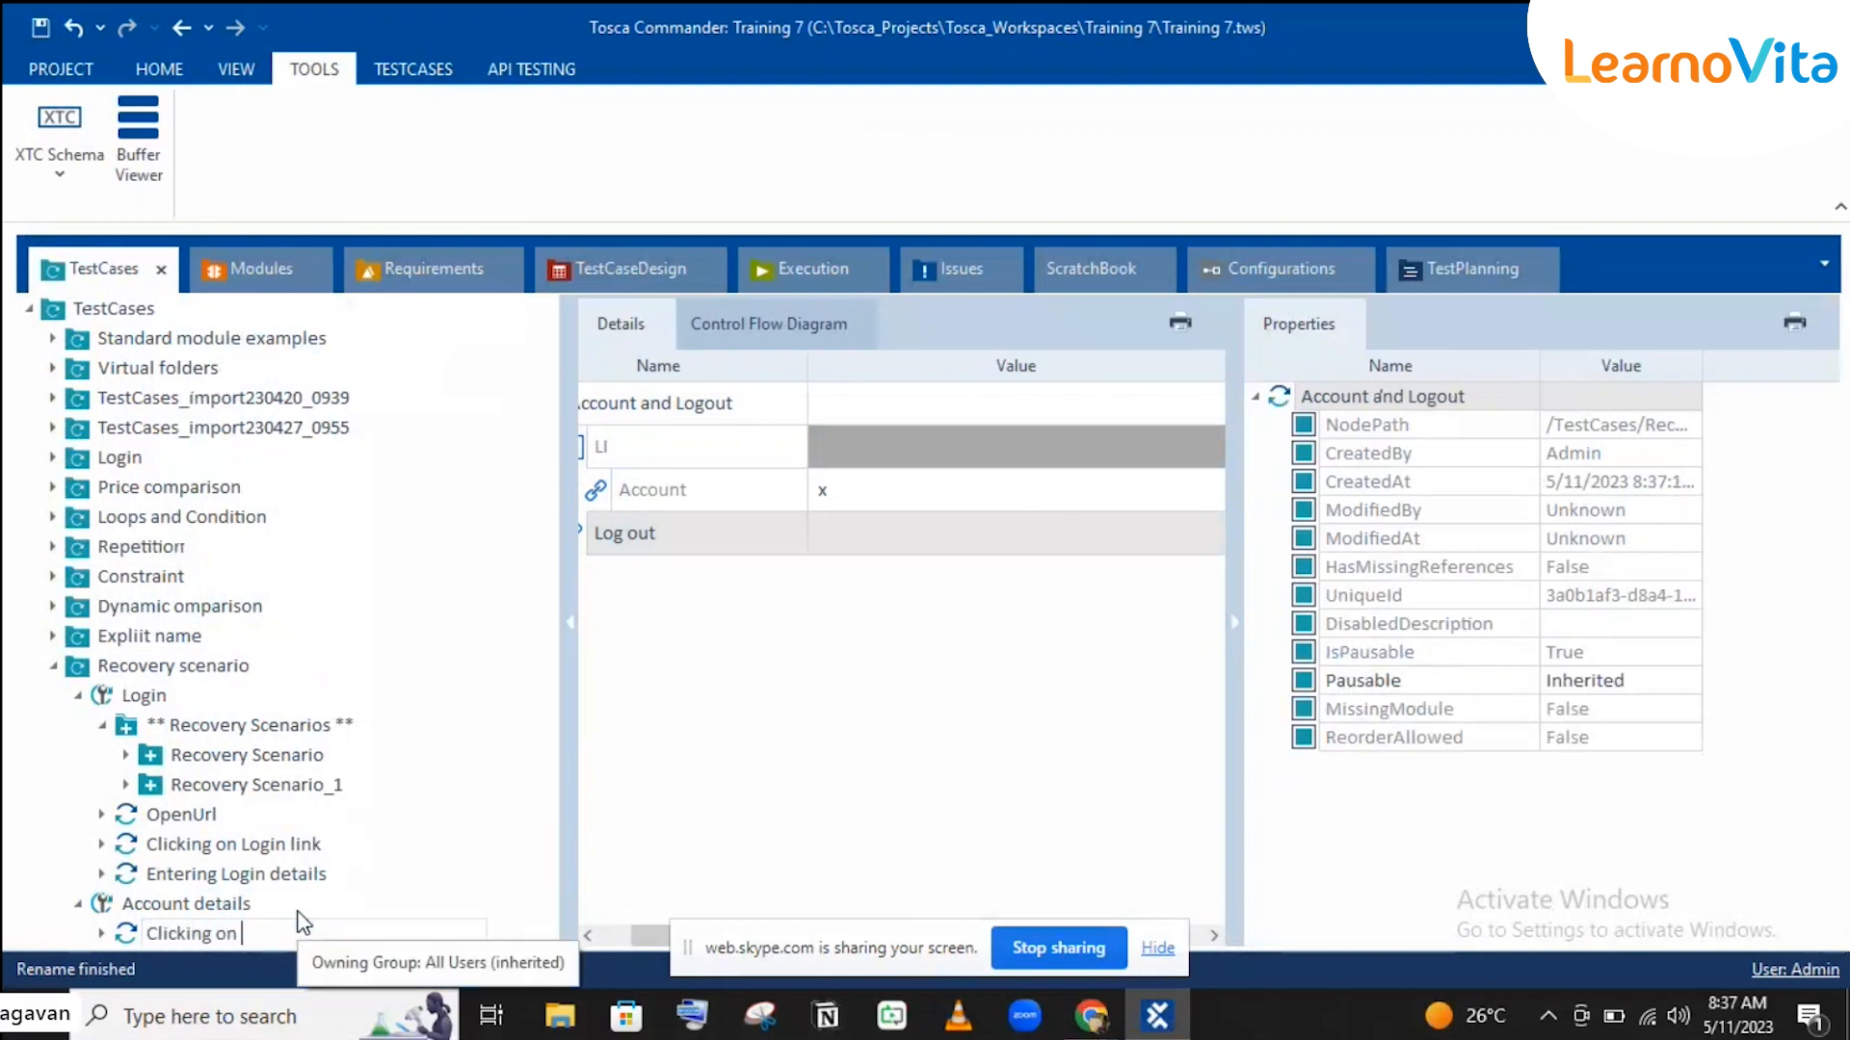
pyautogui.write('Account')
pyautogui.press('Return')
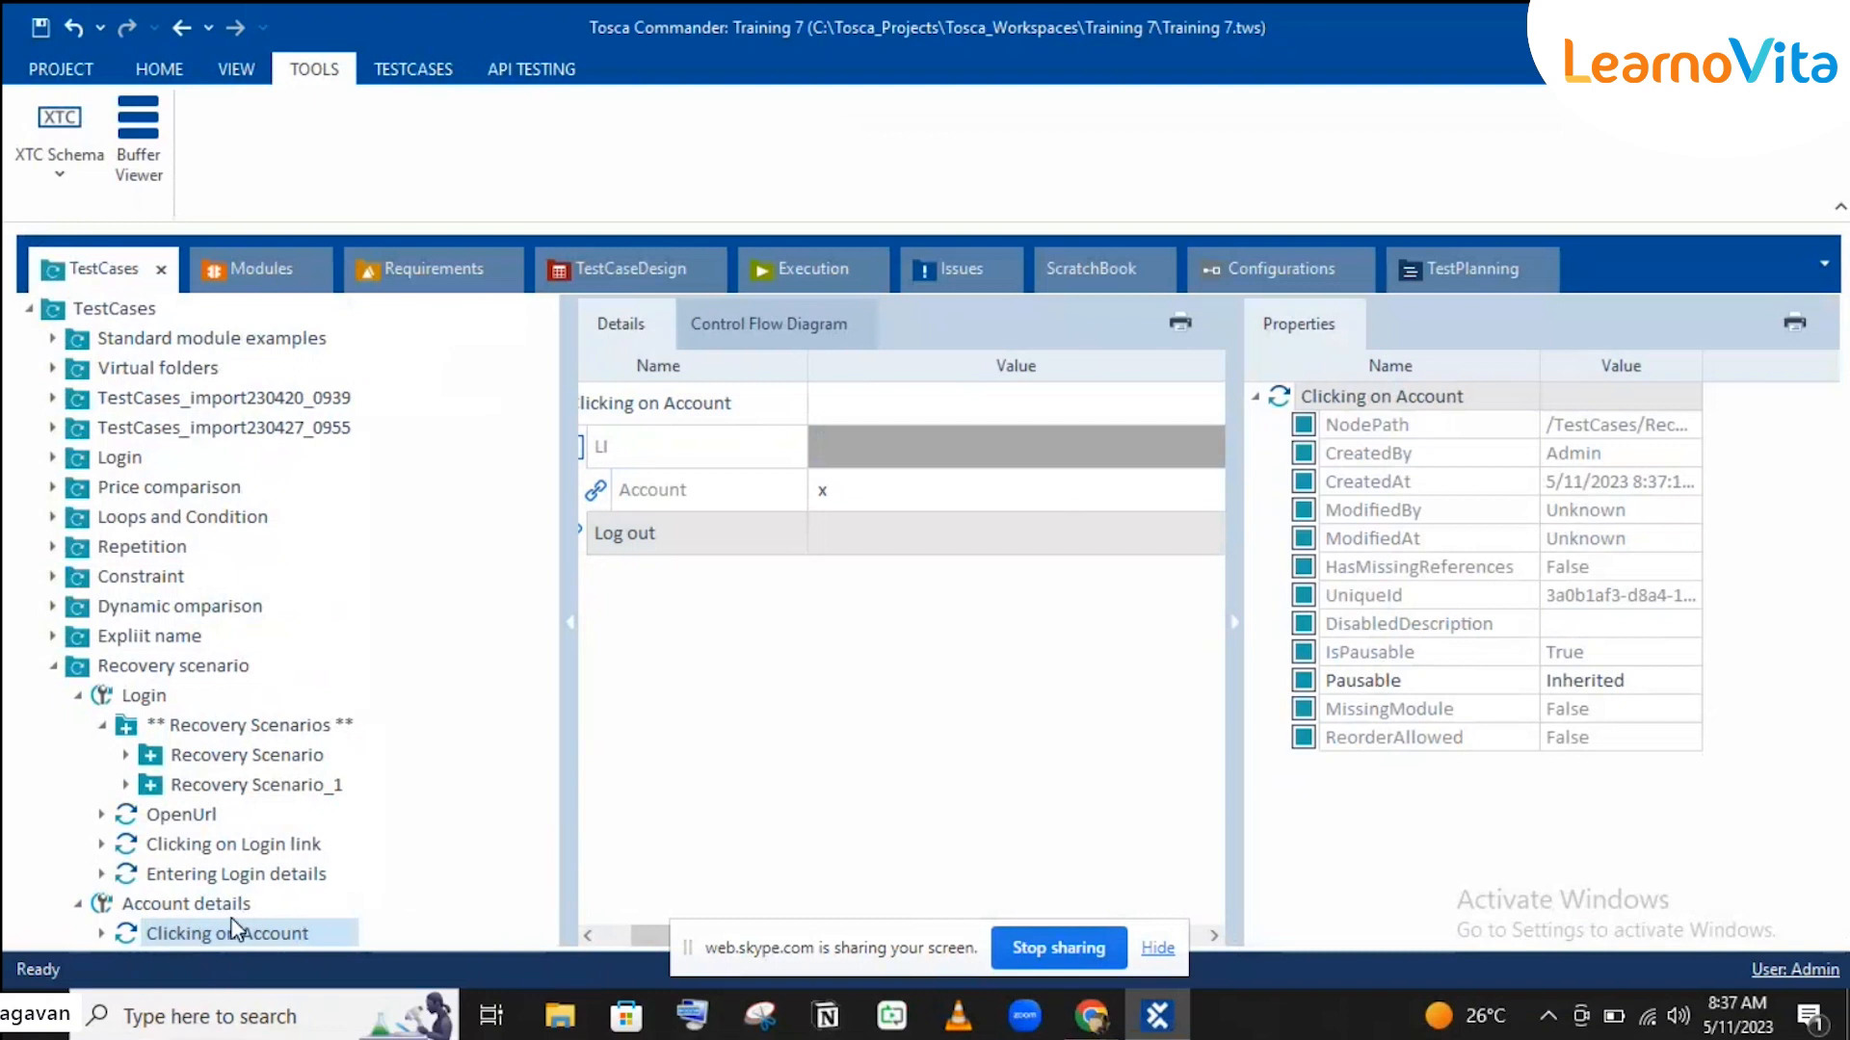
# Step: Add a CleanUp Scenario to the Recovery Scenarios collection of the Login test case
pyautogui.click(266, 735)
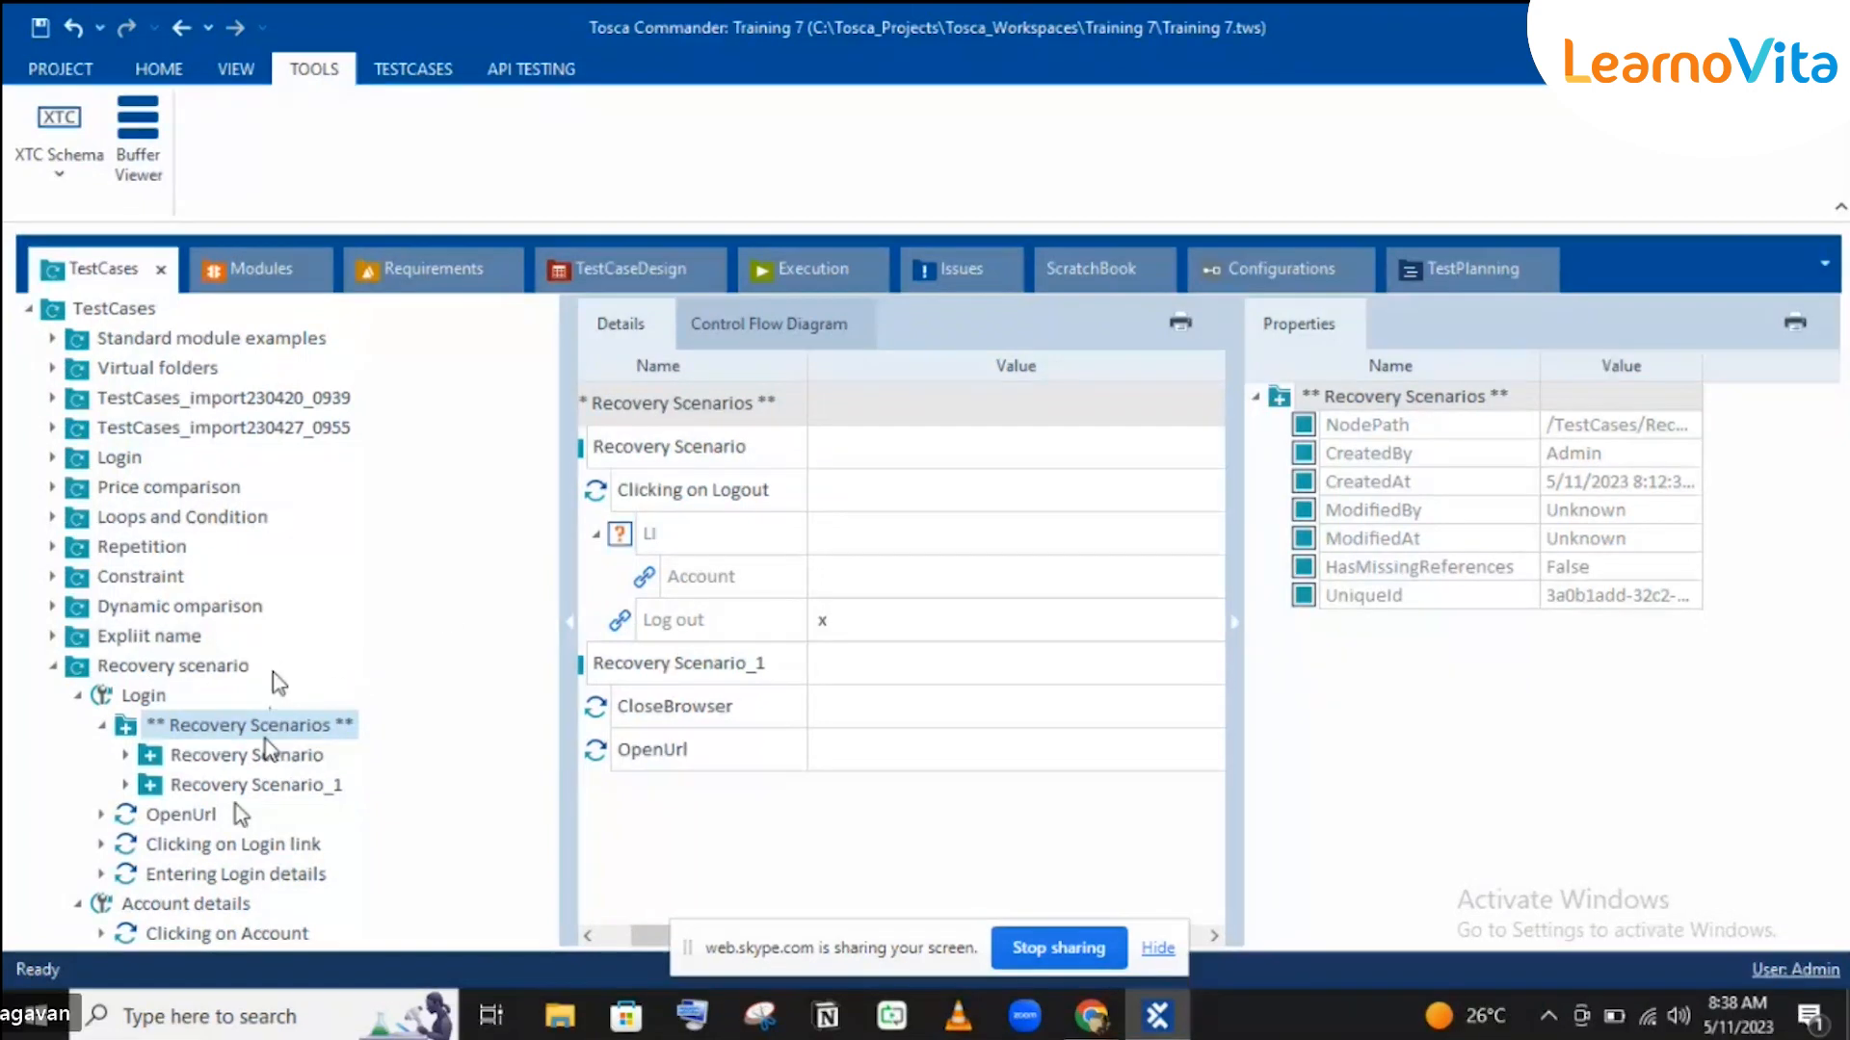
pyautogui.rightClick(265, 738)
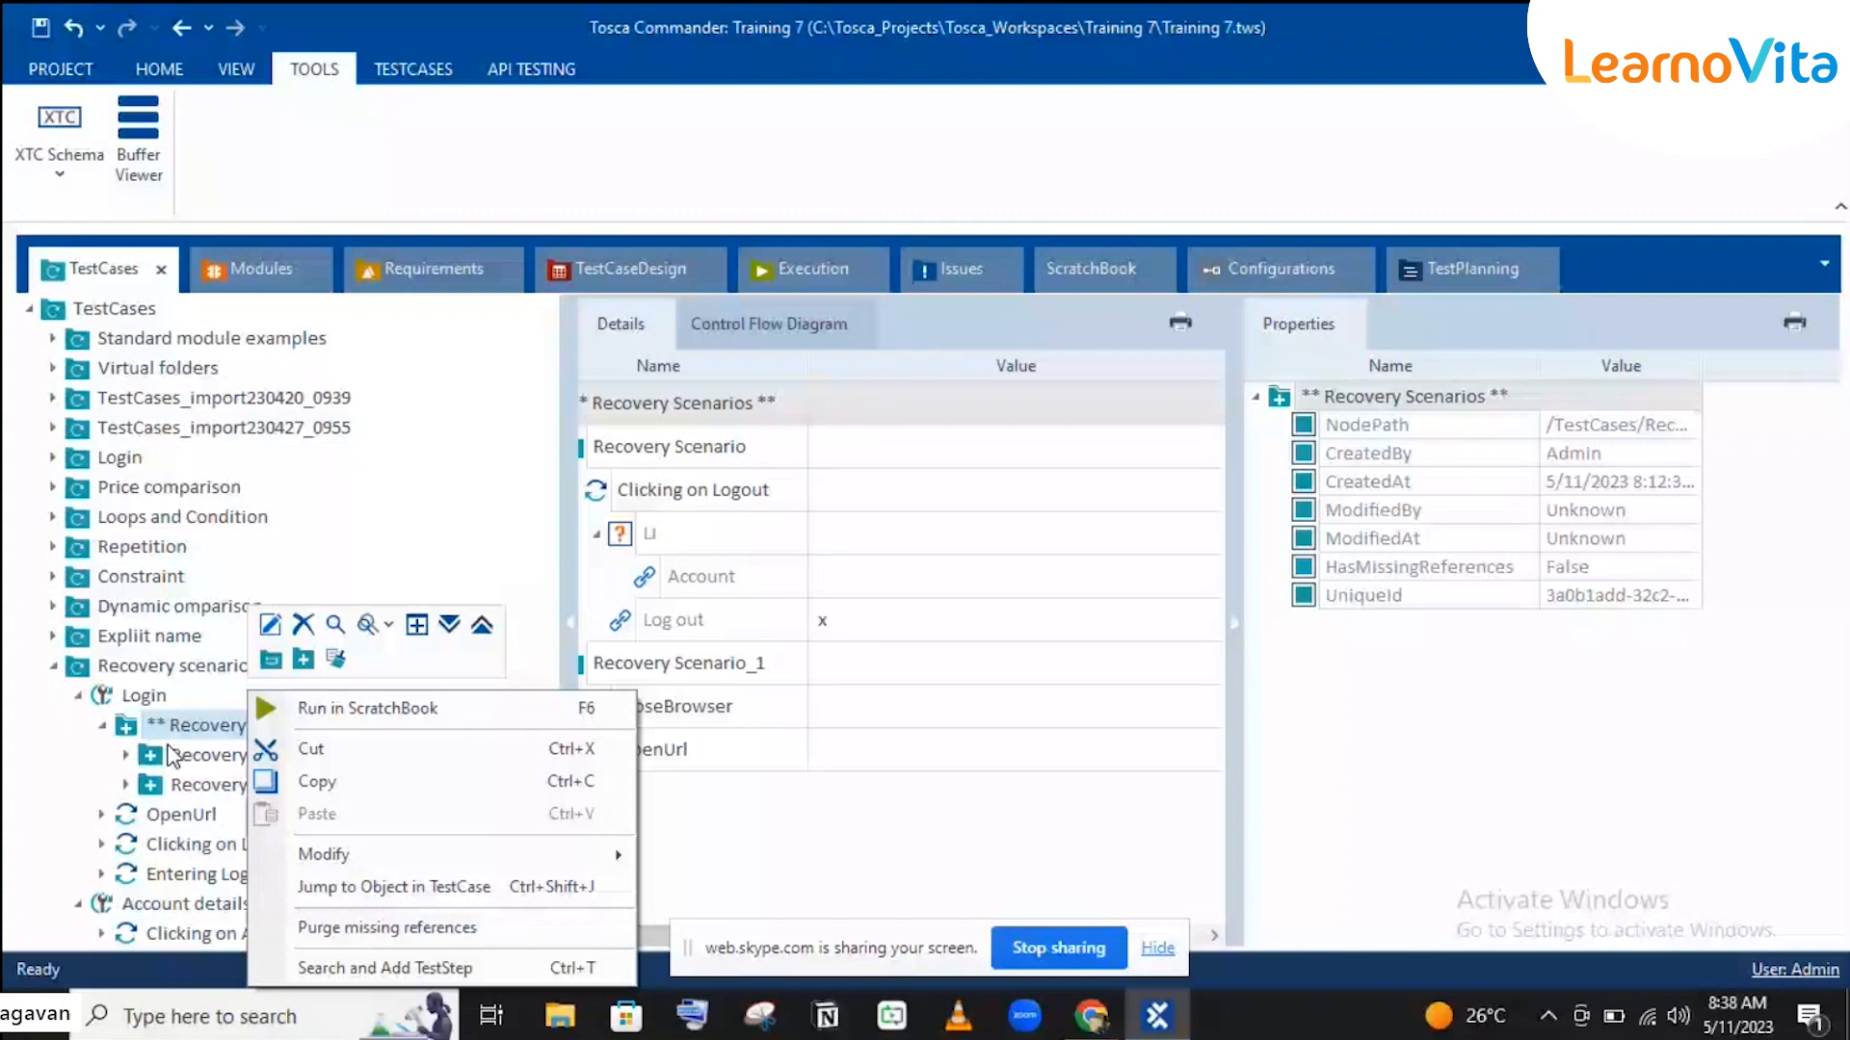
pyautogui.click(337, 660)
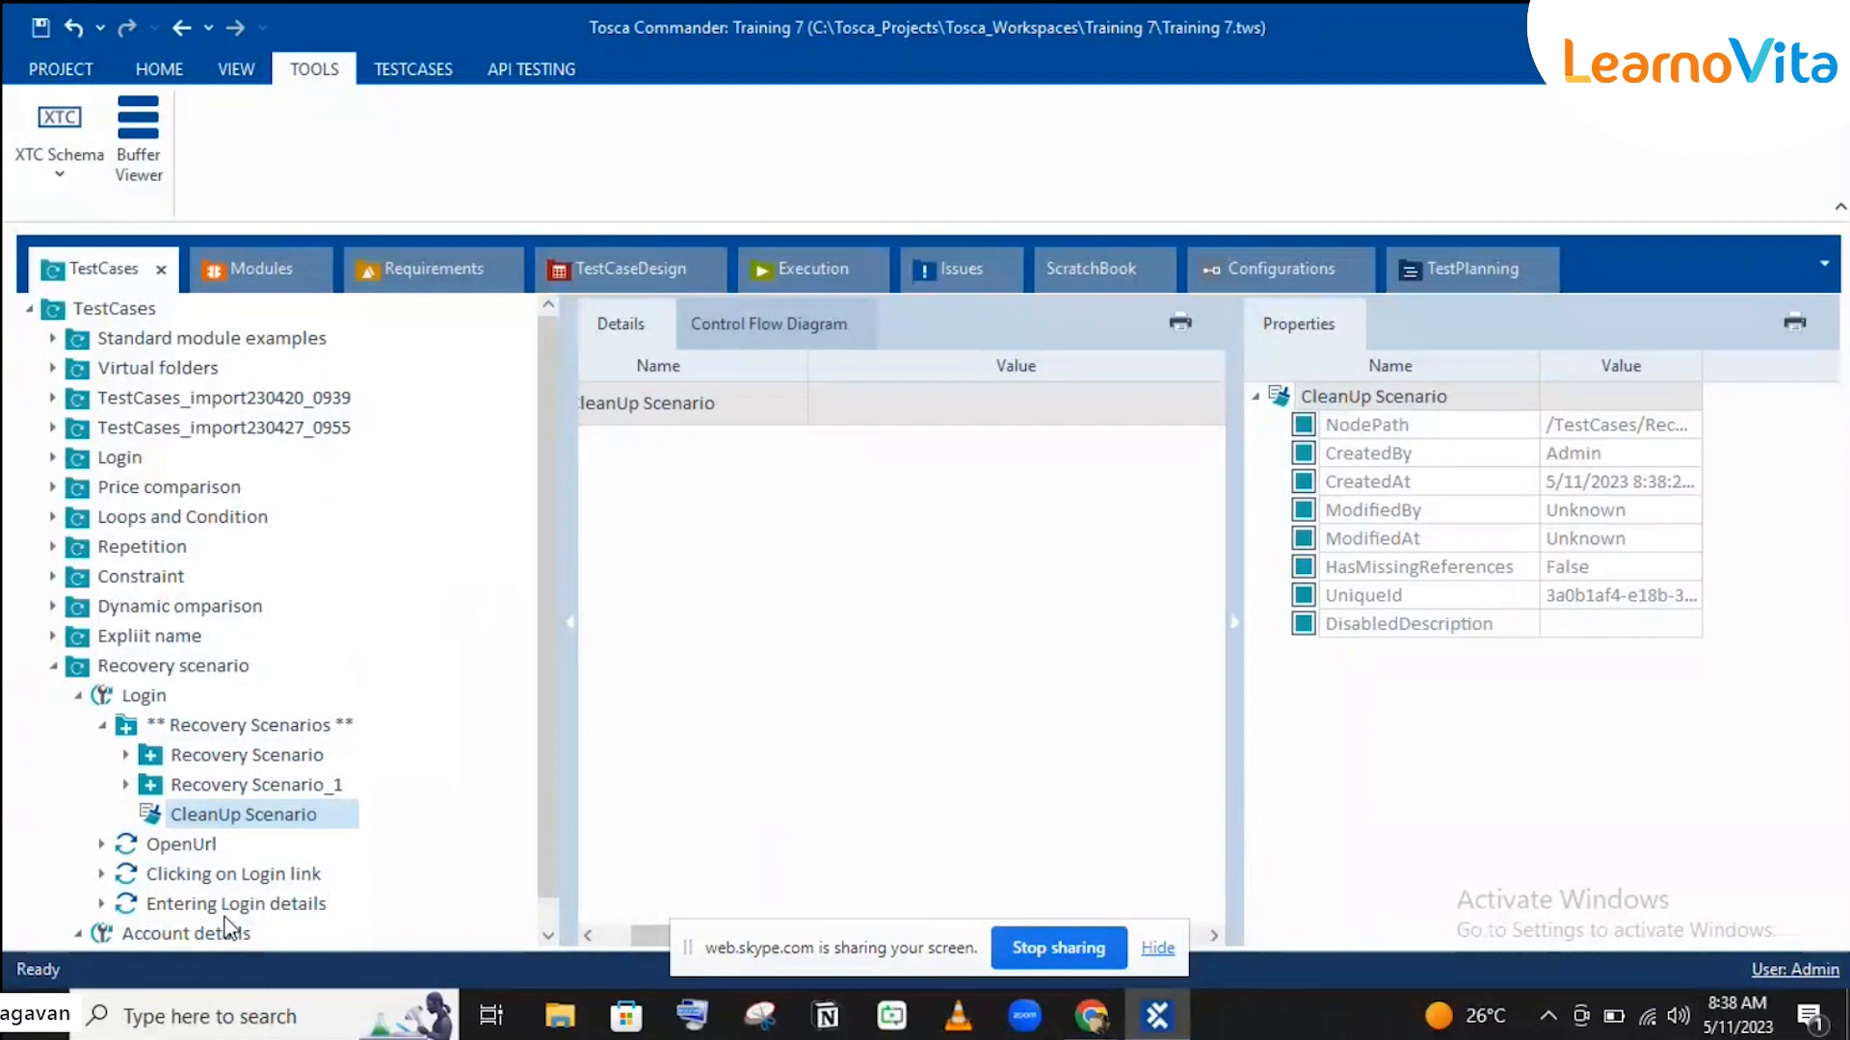
pyautogui.click(295, 821)
# Step: Set the first Recovery Scenario's RetryLevel to TestCase and compare it with the CleanUp Scenario
pyautogui.click(297, 755)
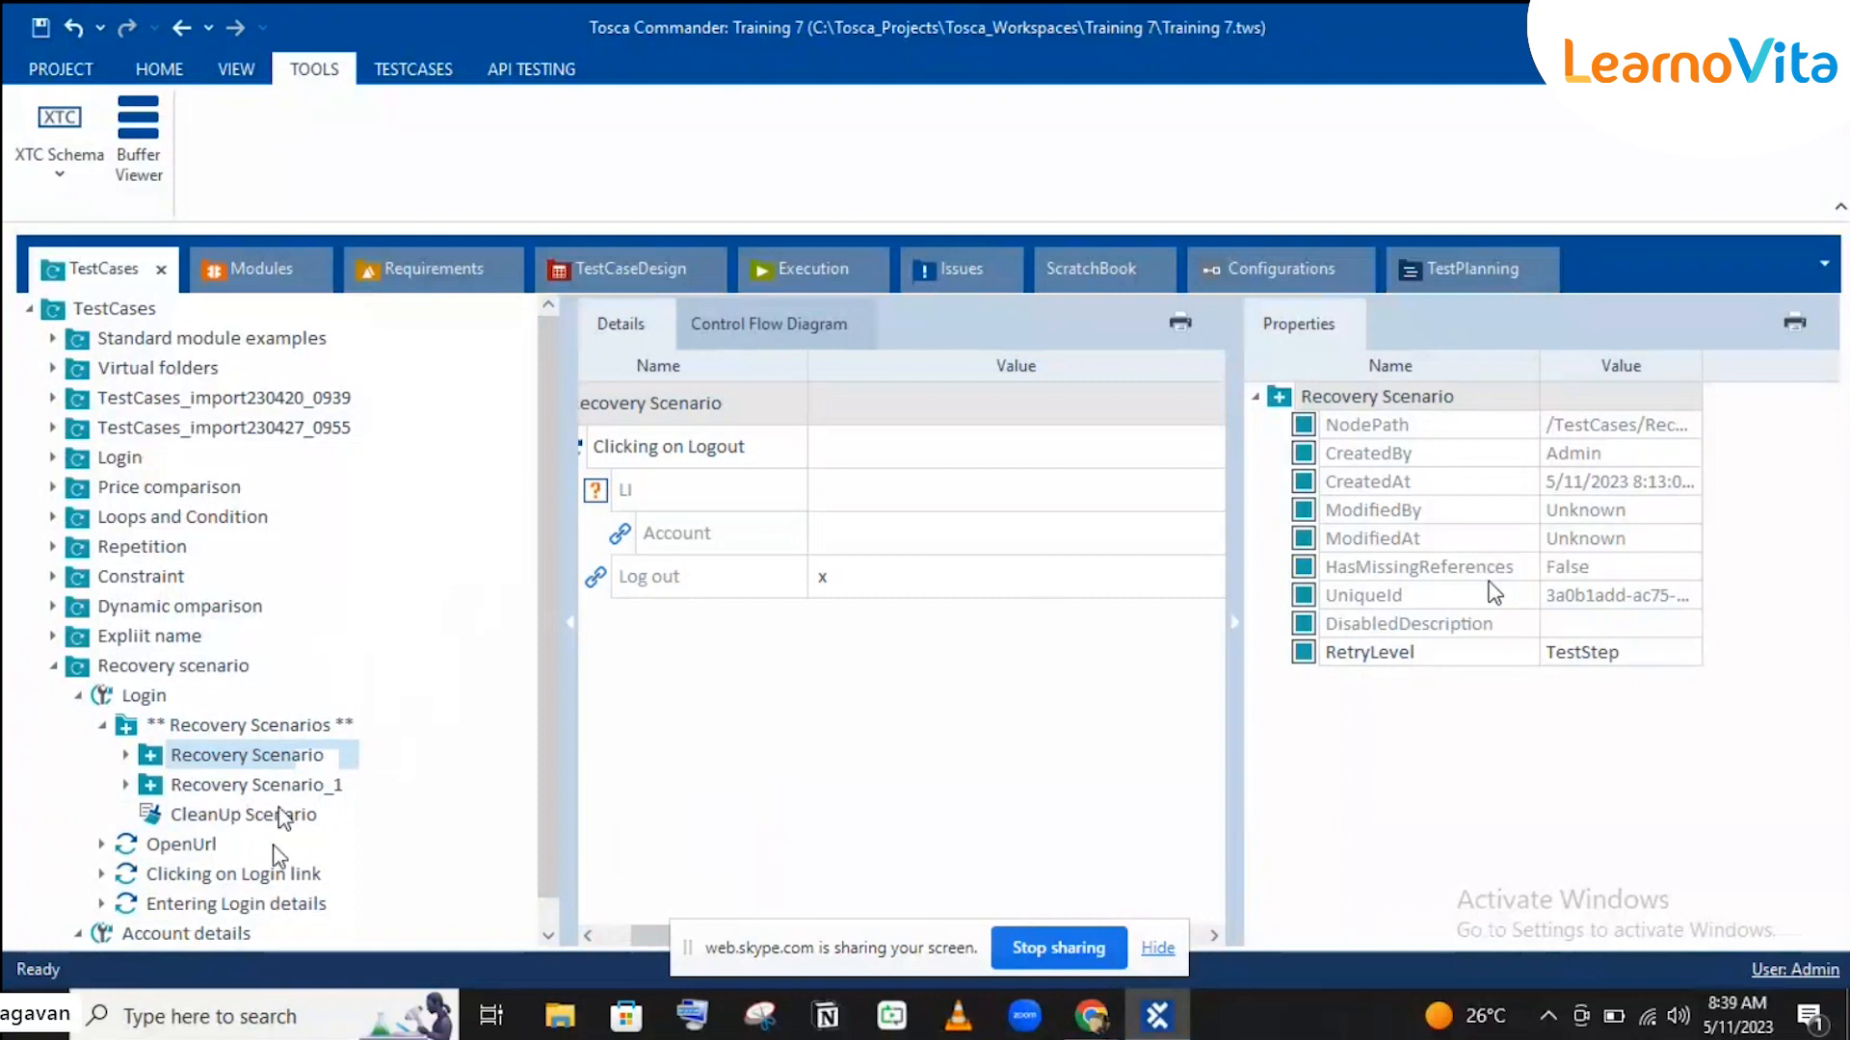
pyautogui.click(1576, 654)
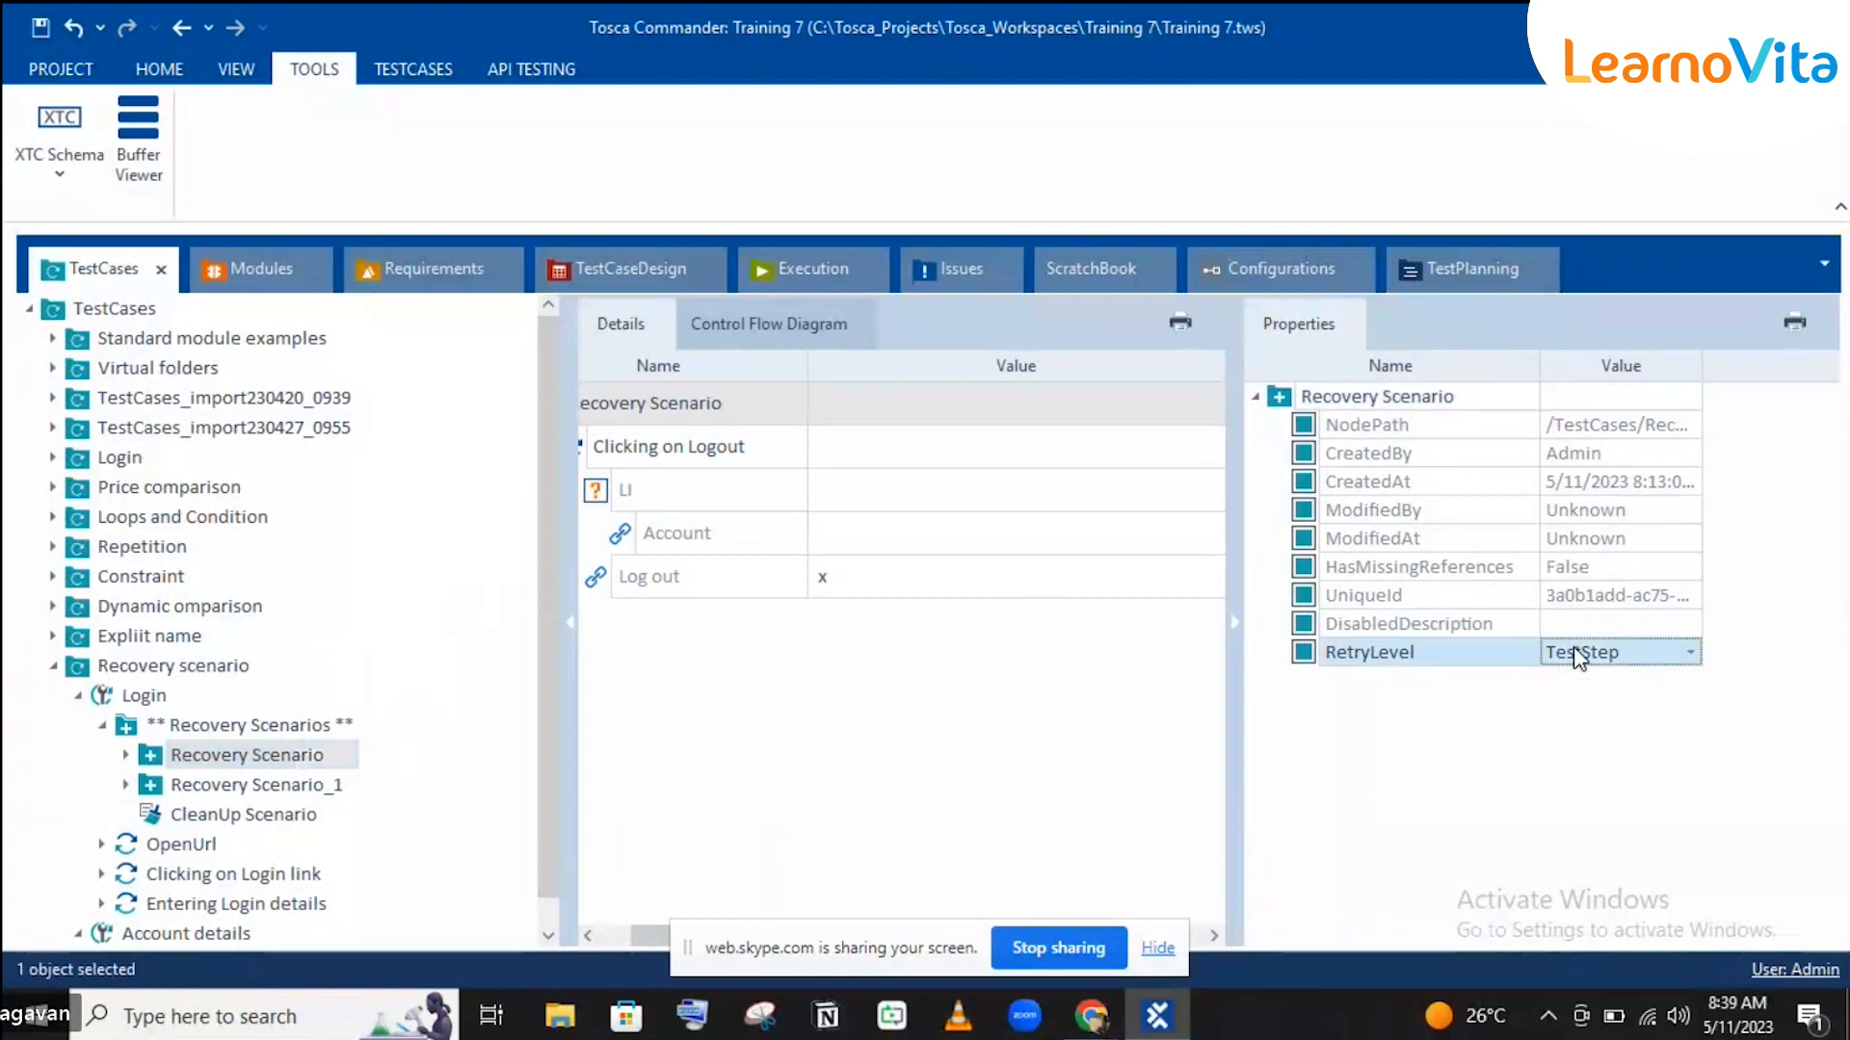
pyautogui.click(1576, 654)
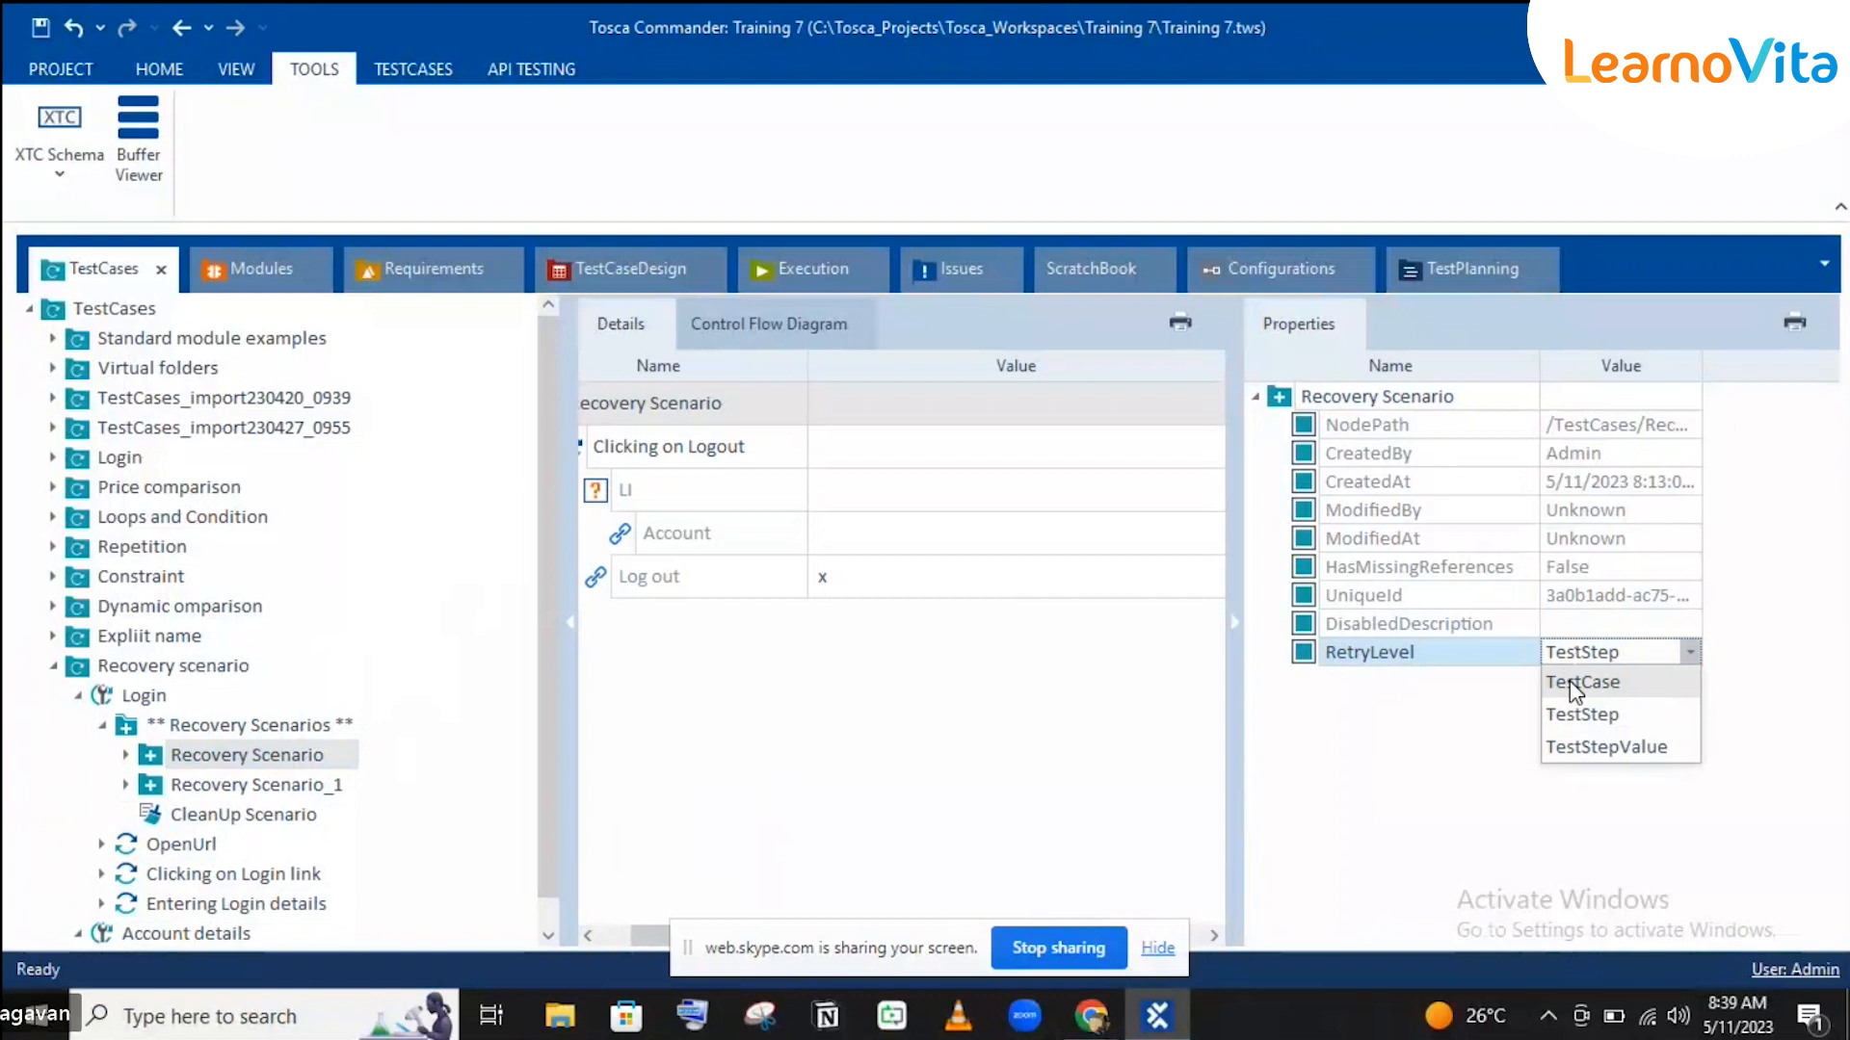
pyautogui.click(1573, 685)
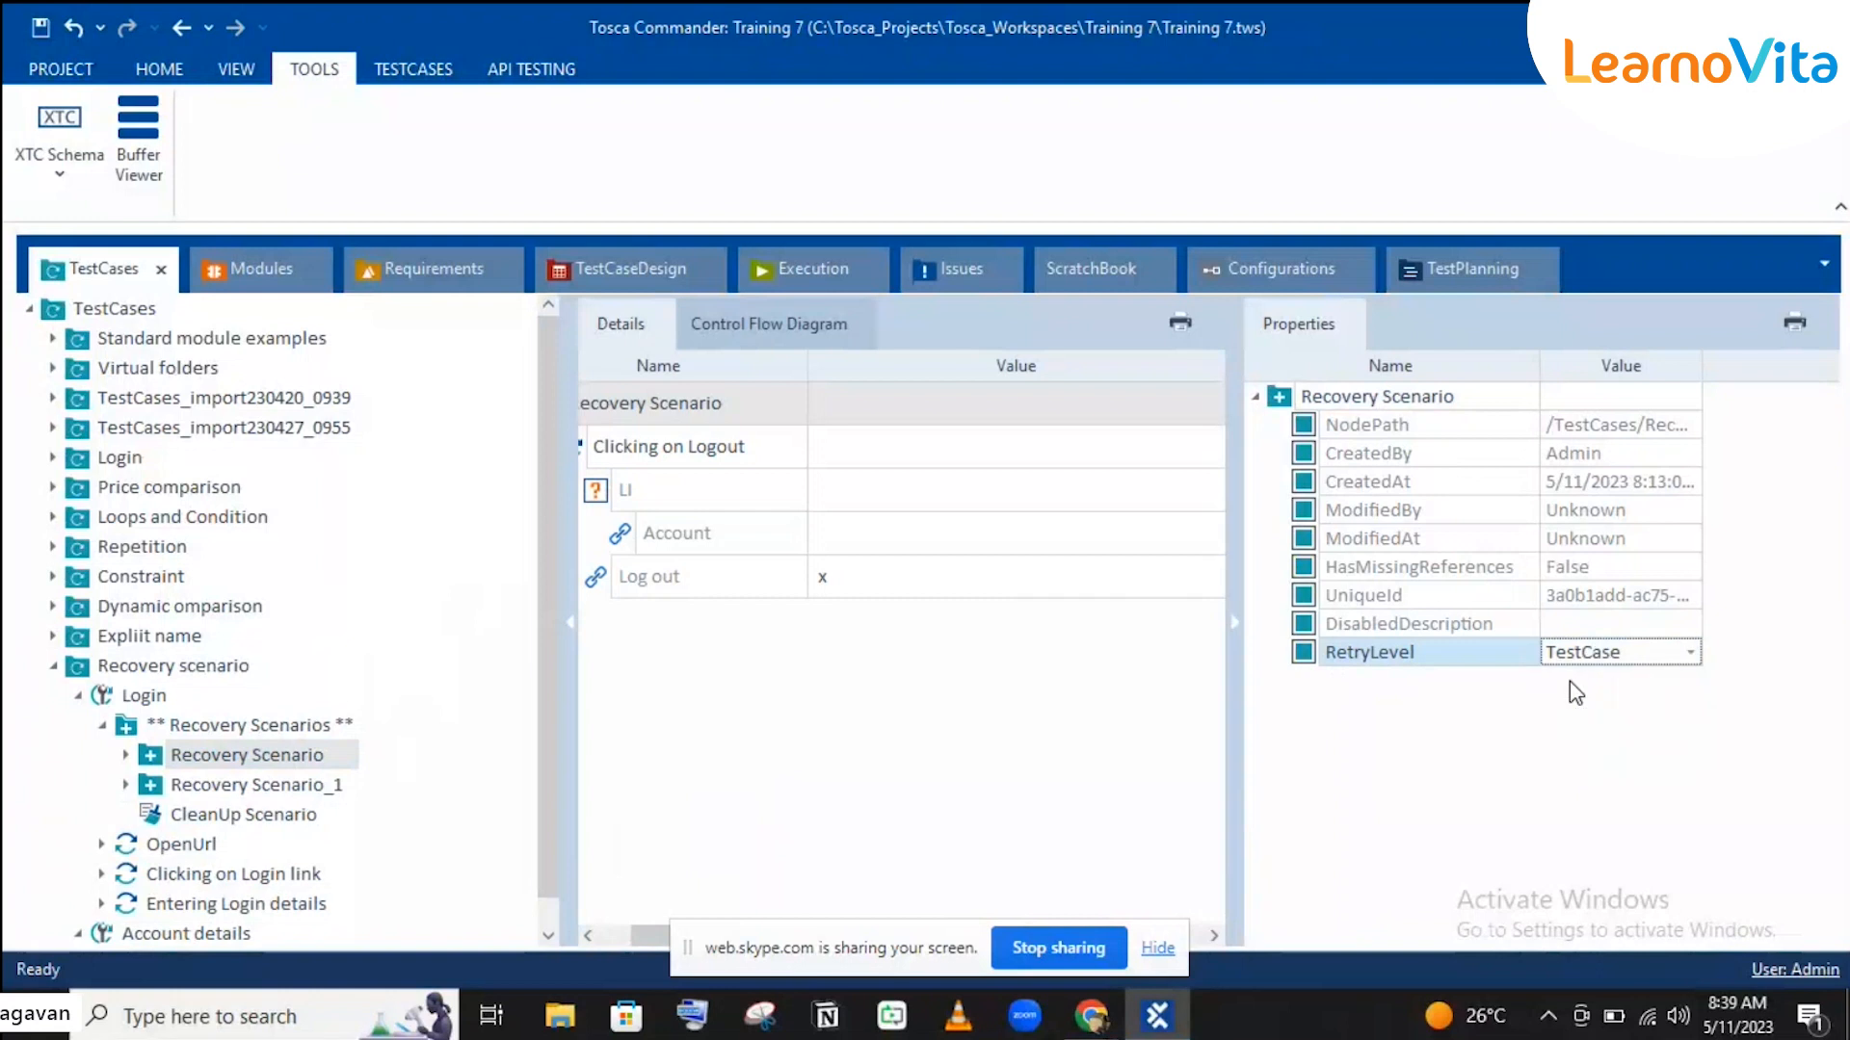
pyautogui.click(1480, 605)
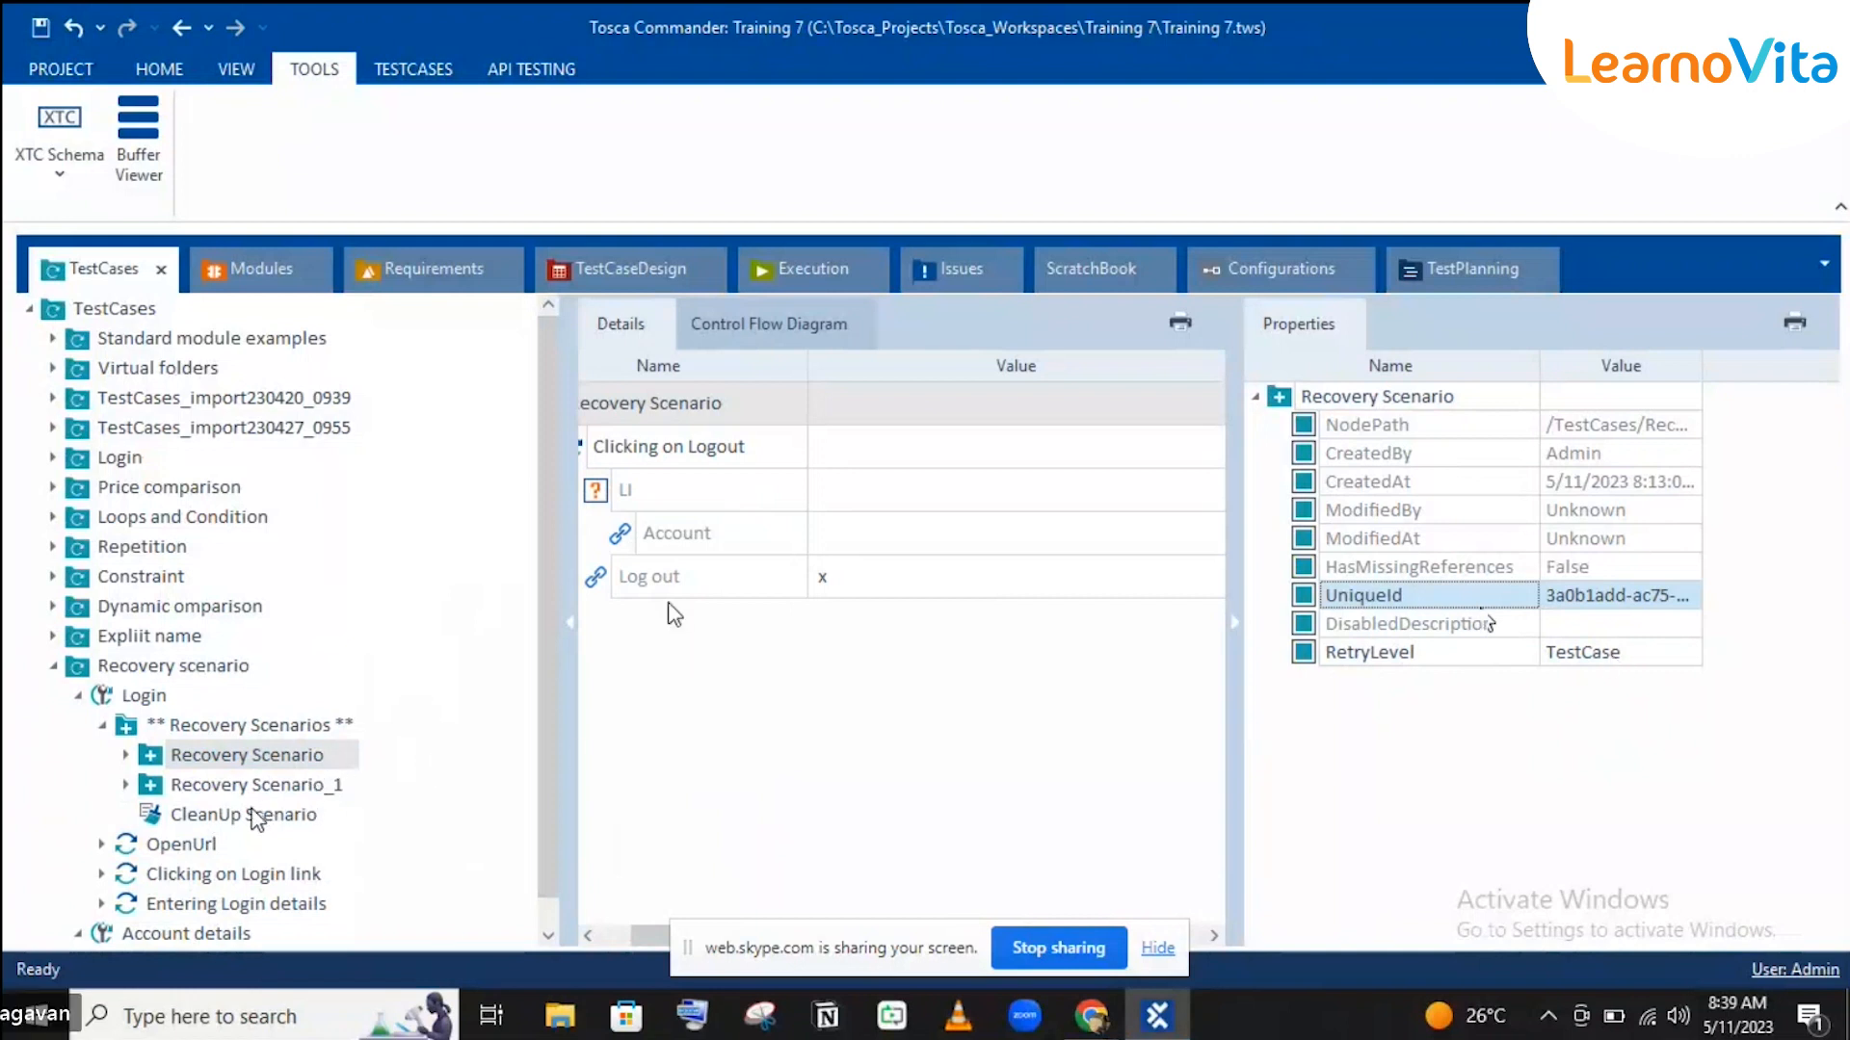
pyautogui.click(255, 819)
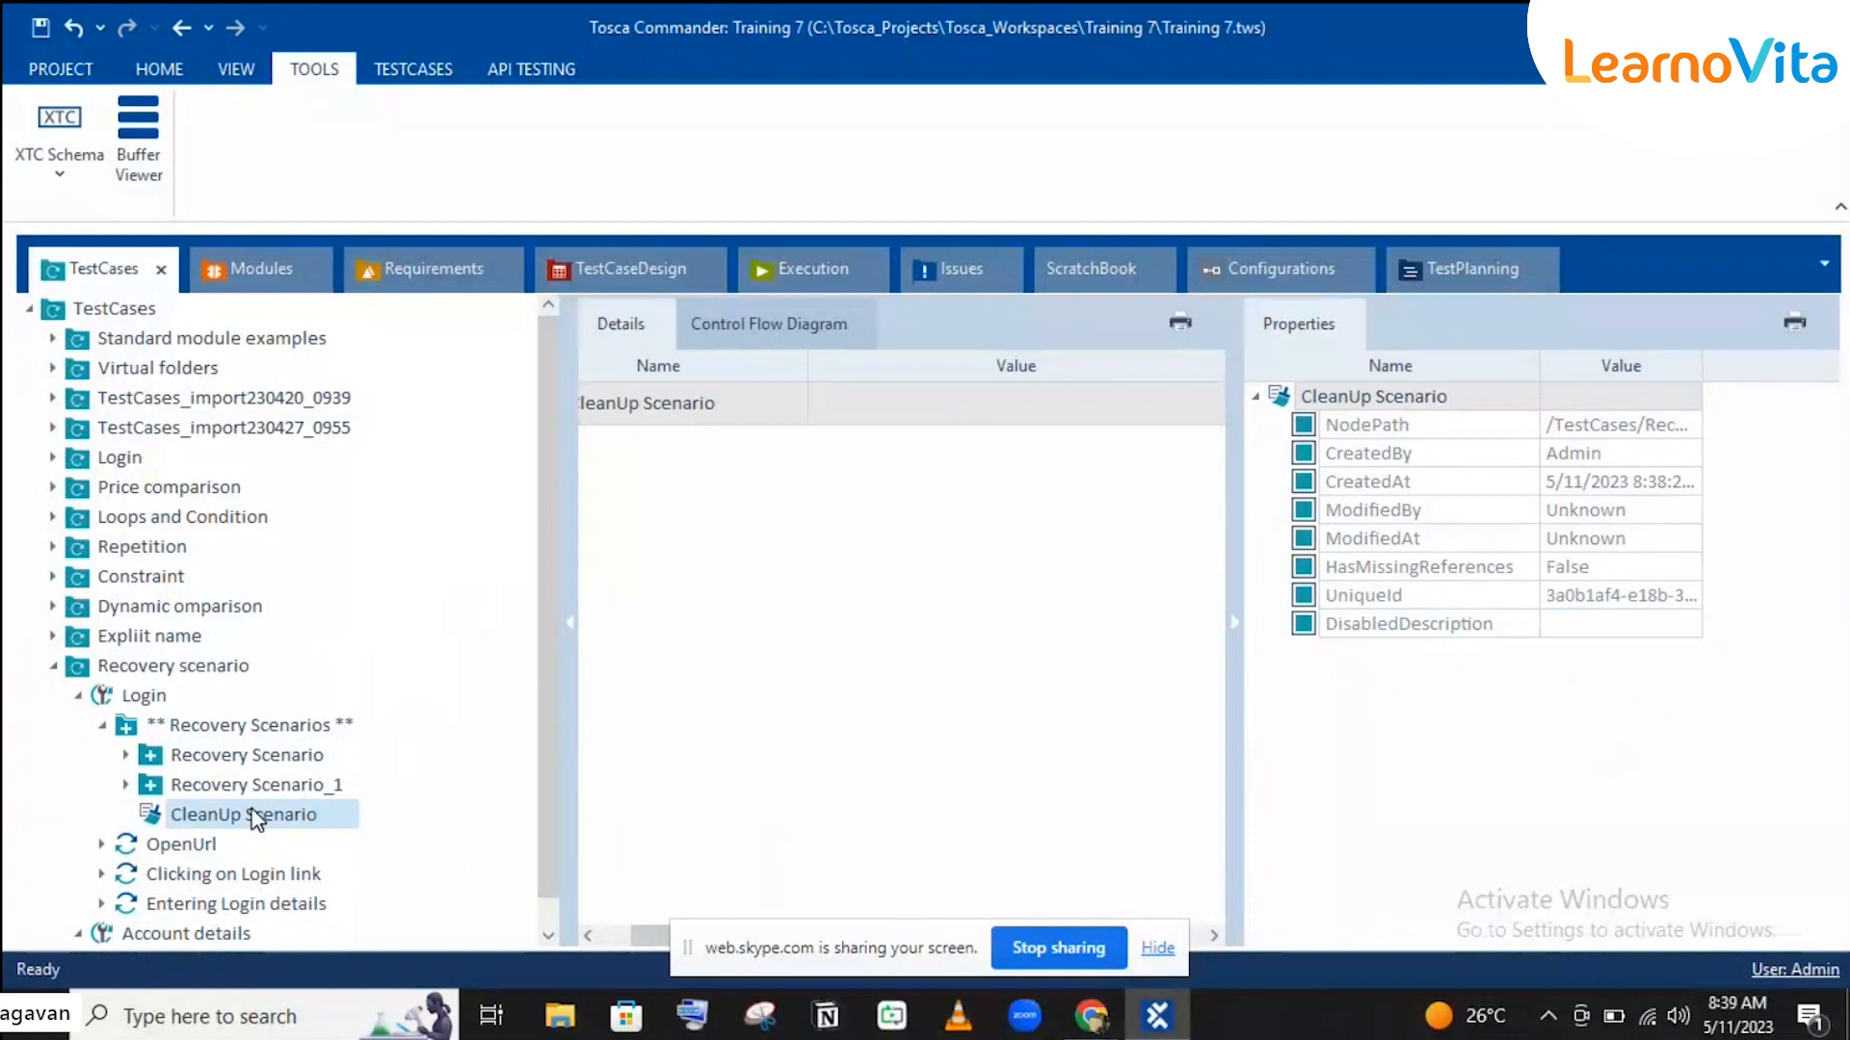
pyautogui.click(255, 758)
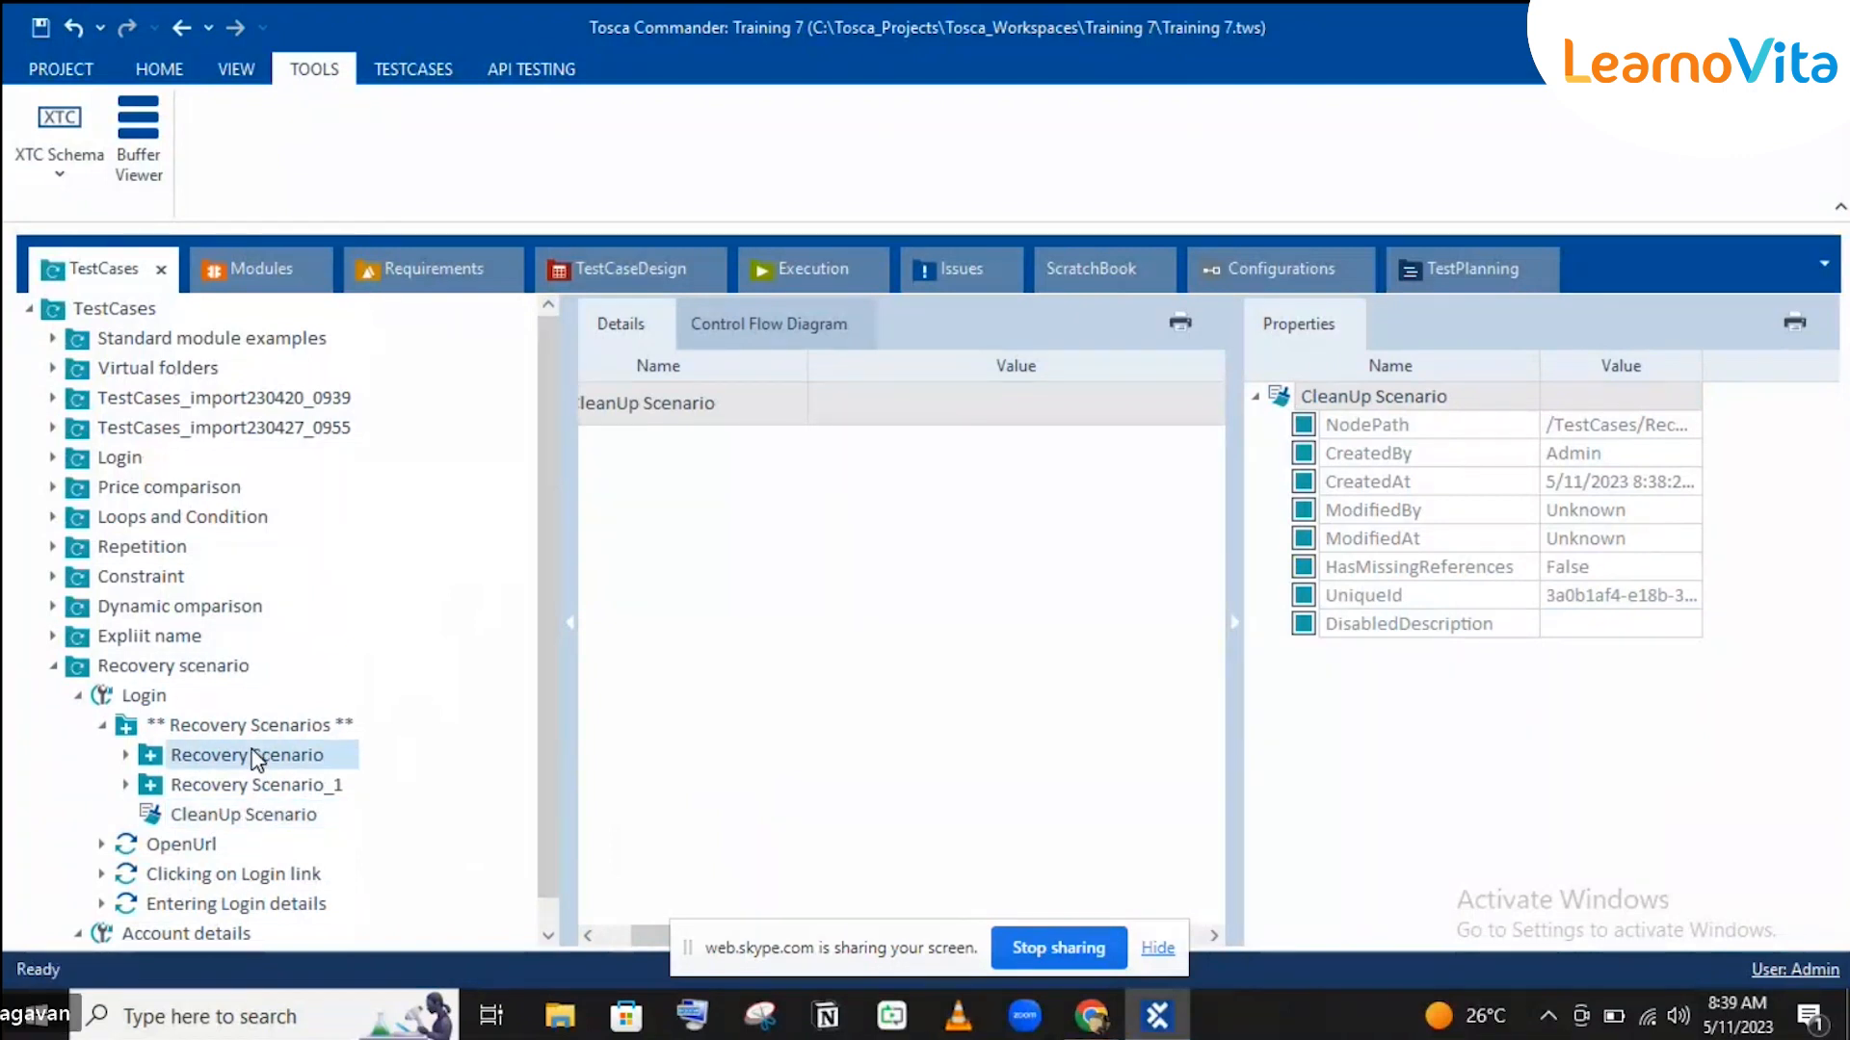
# Step: Copy the CloseBrowser test step from Recovery Scenario_1 into the CleanUp Scenario of the Login test case
pyautogui.click(246, 817)
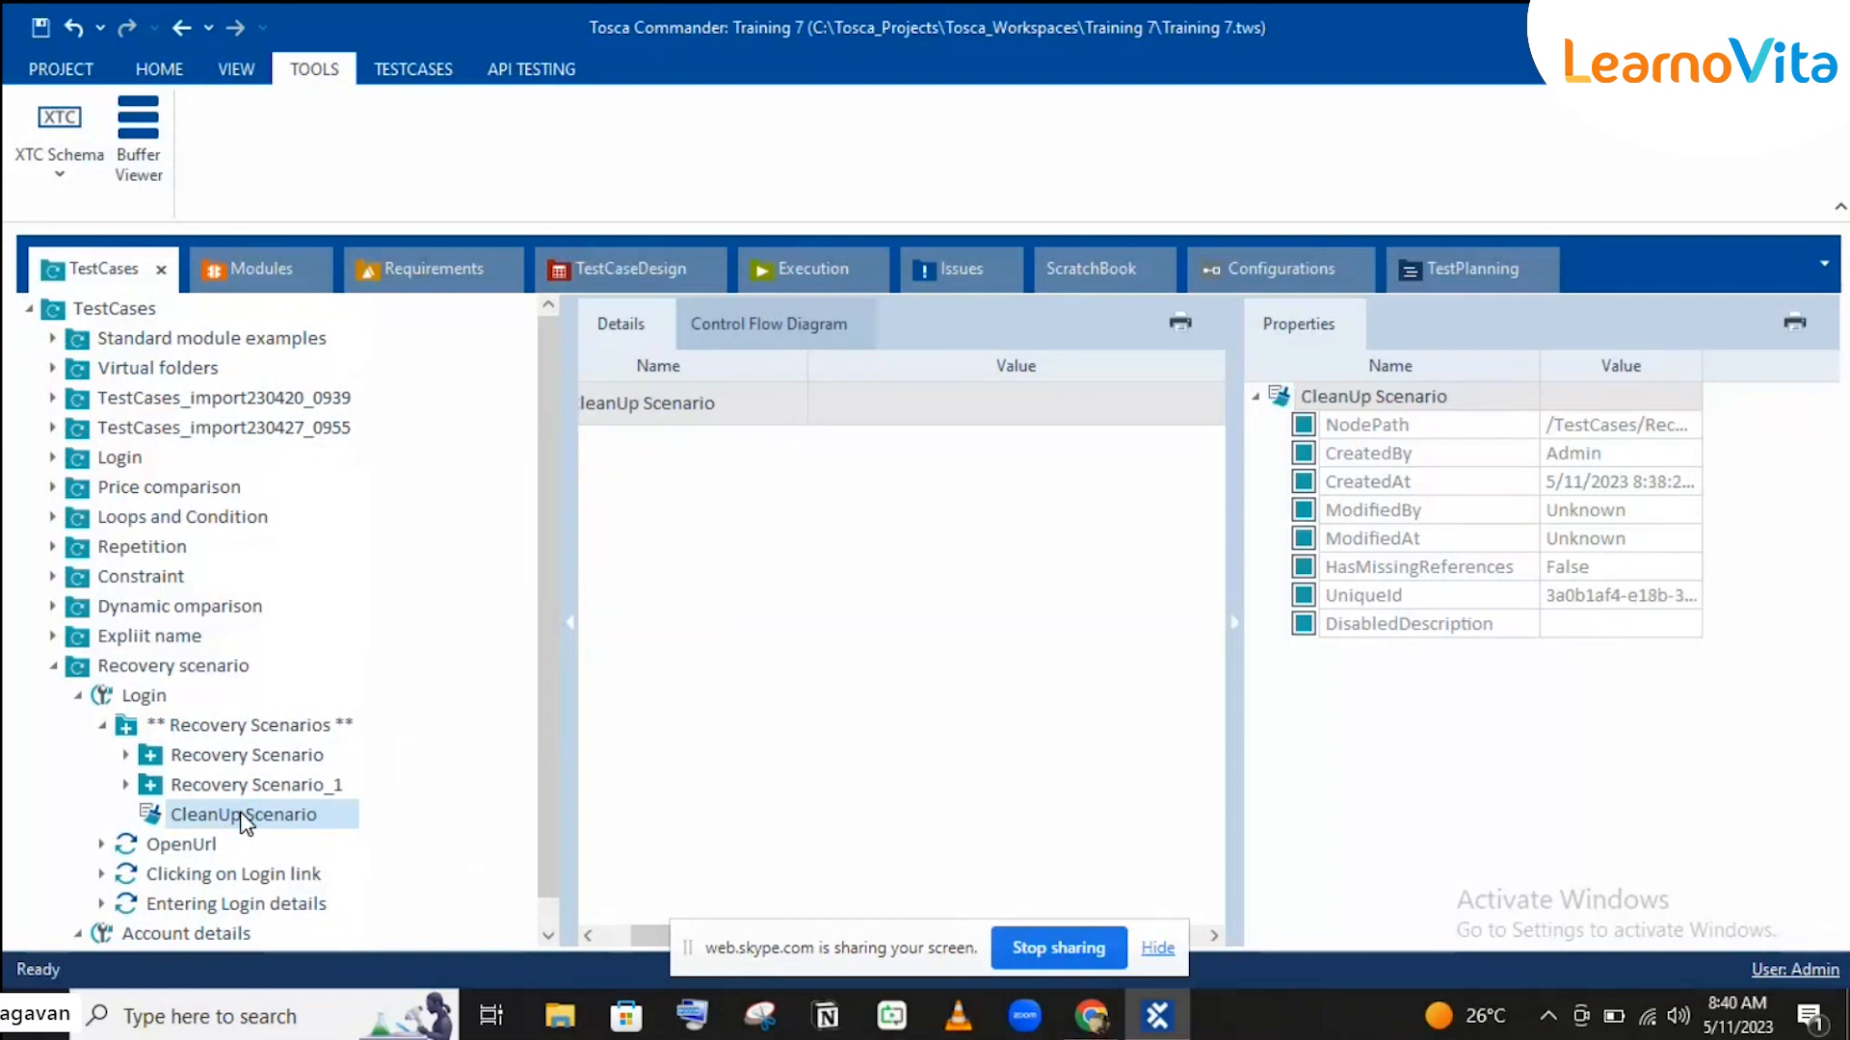
pyautogui.click(185, 796)
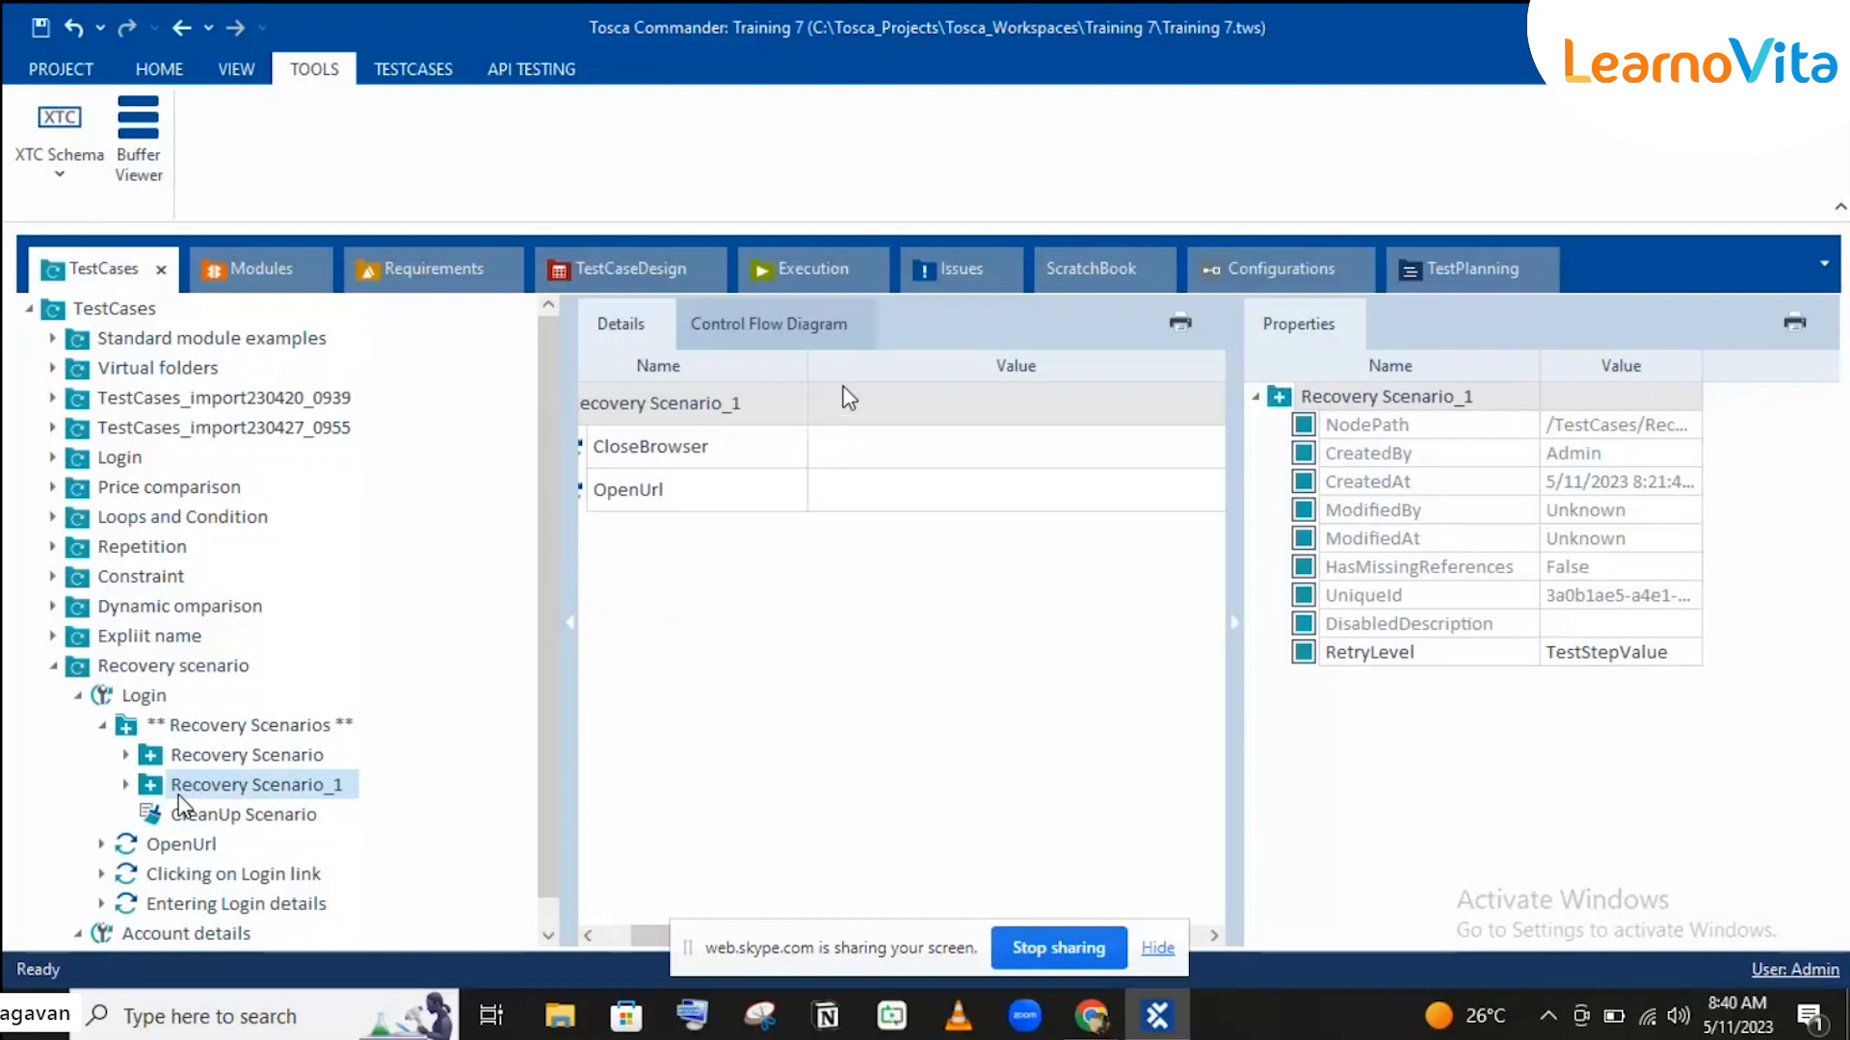
pyautogui.click(737, 465)
pyautogui.hotkey('ctrl', 'c')
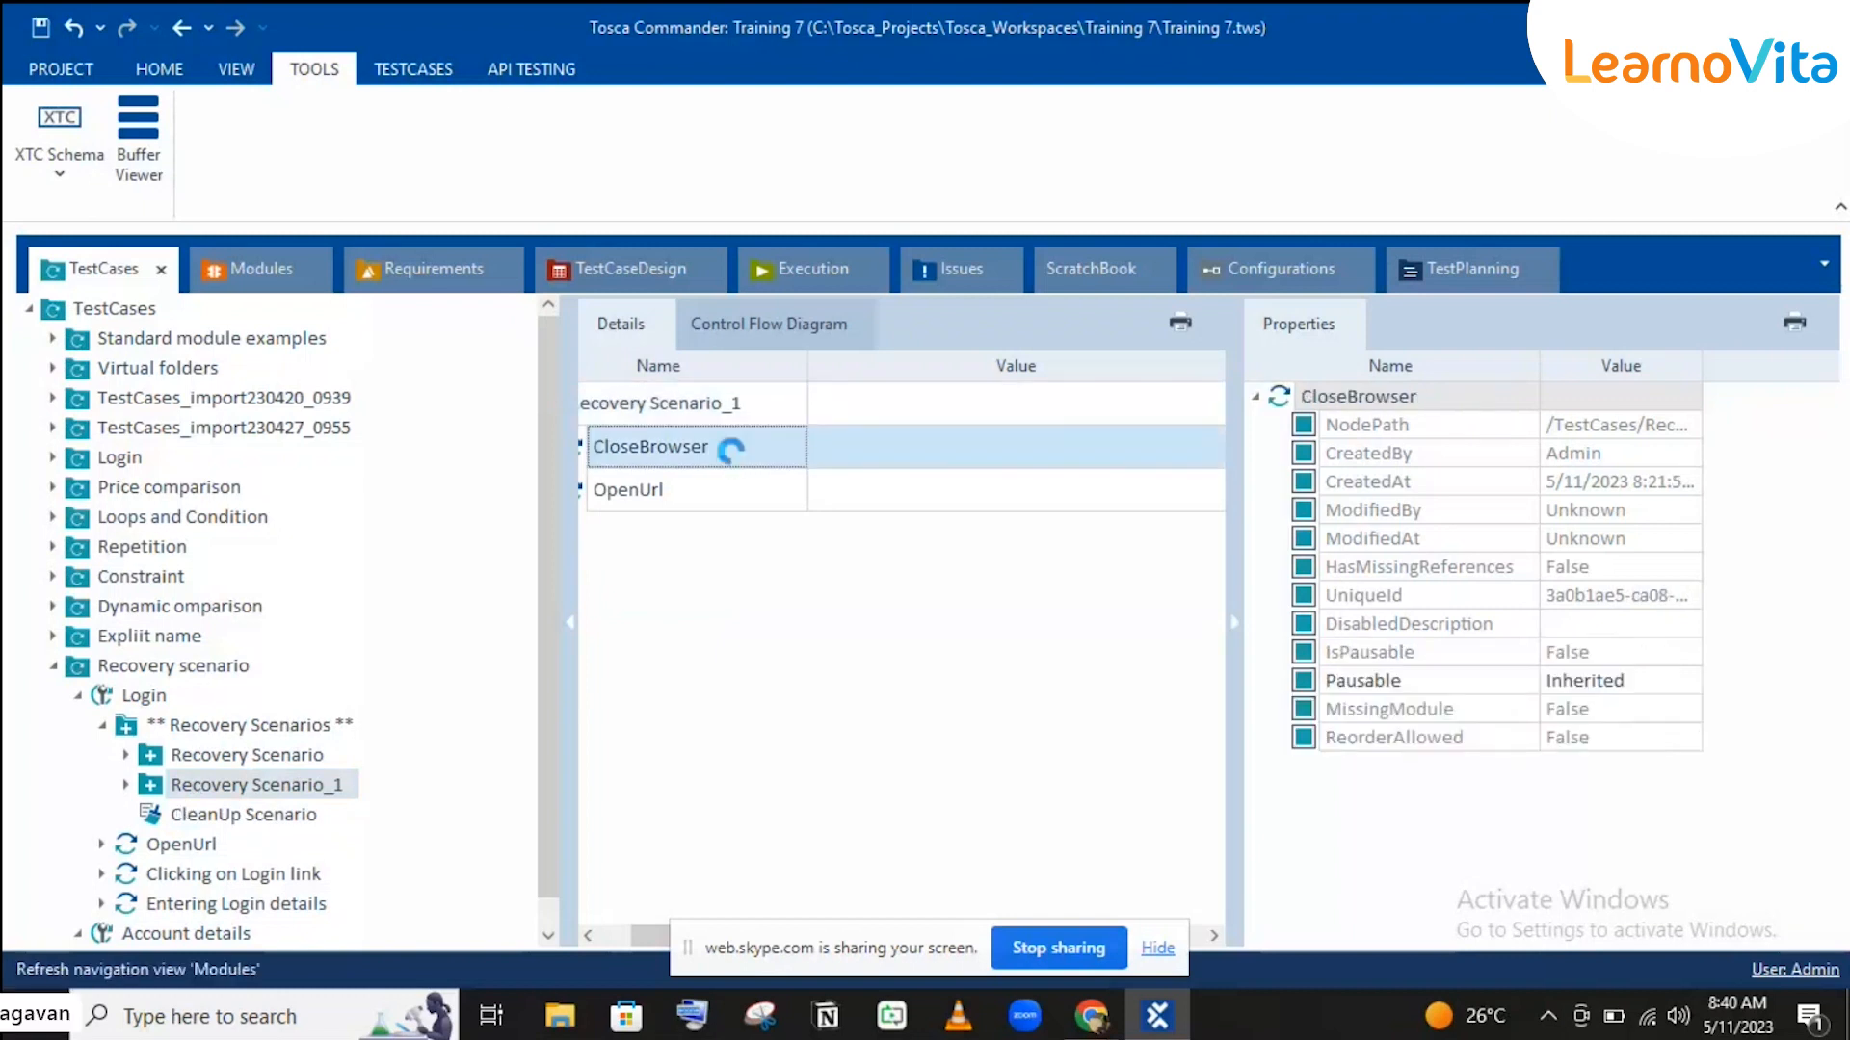
pyautogui.click(258, 819)
pyautogui.hotkey('ctrl', 'v')
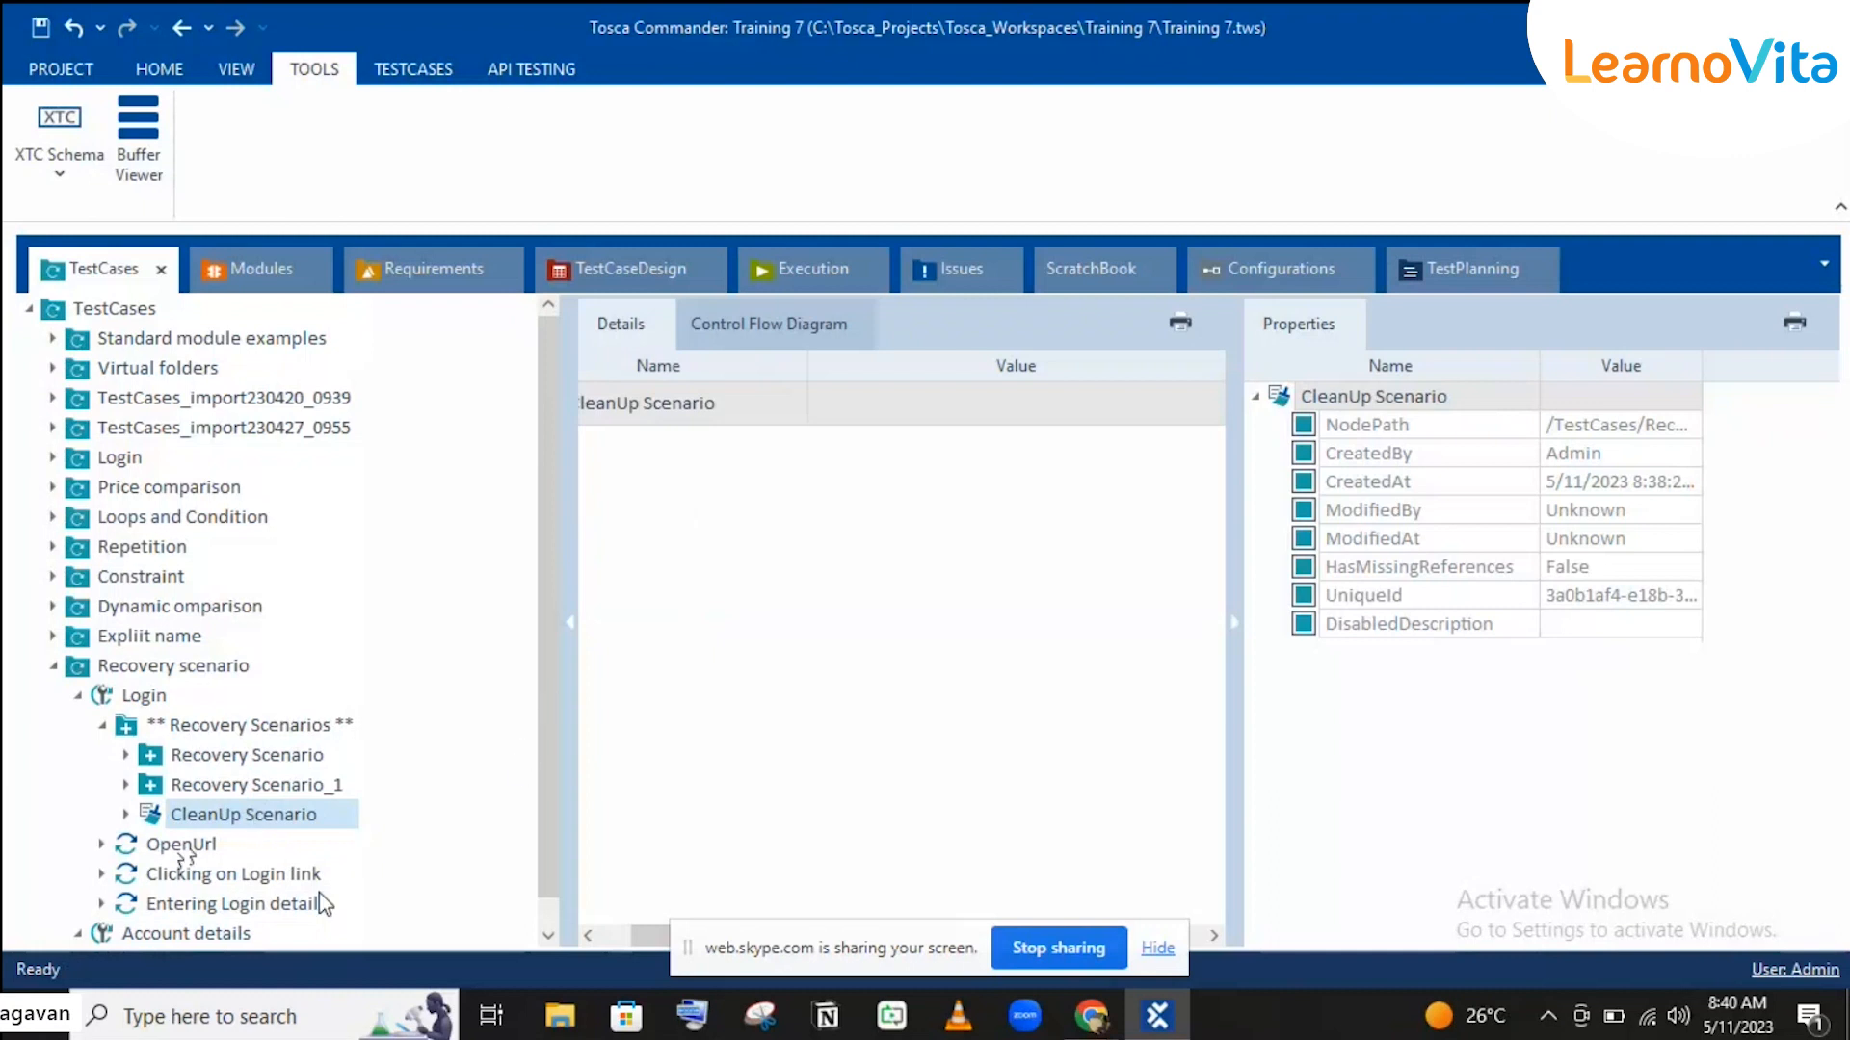
# Step: Copy the Login test case's OpenUrl, Clicking on Login link and Entering Login details steps into the CleanUp Scenario
pyautogui.click(196, 847)
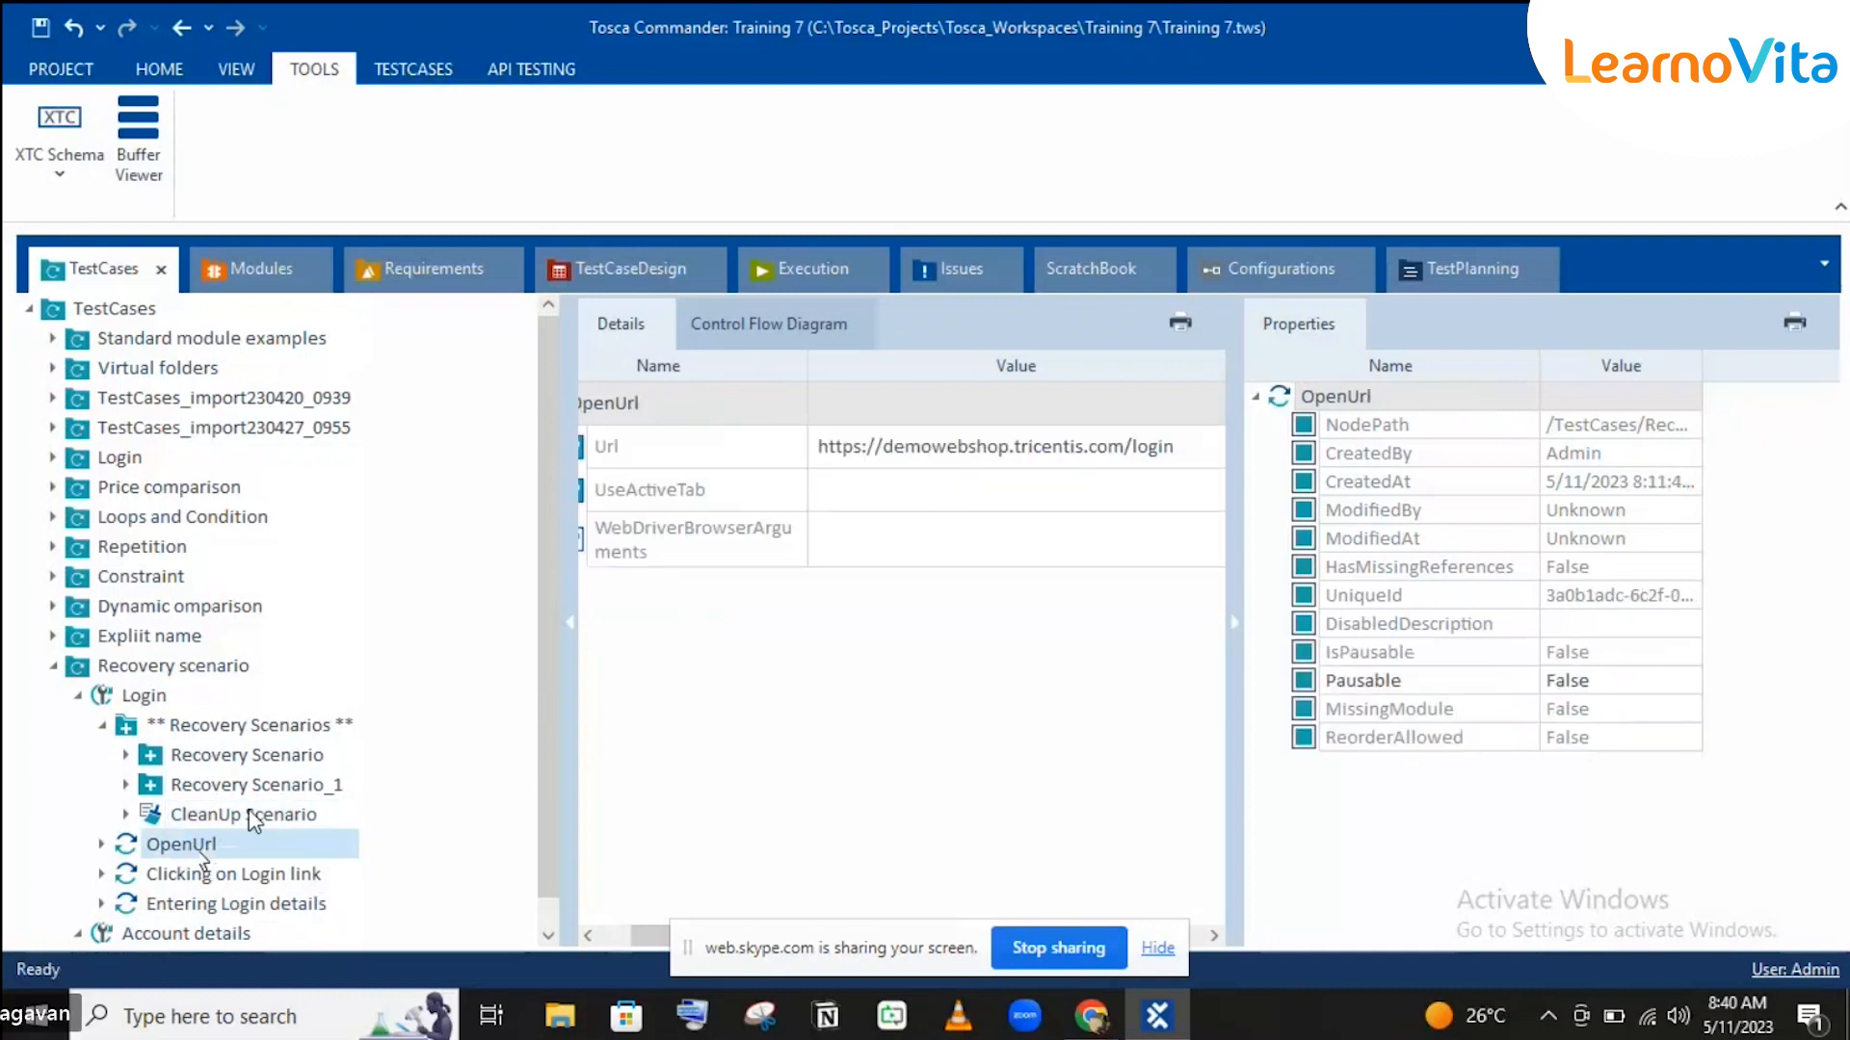
pyautogui.keyDown('shift'); pyautogui.click(235, 912); pyautogui.keyUp('shift')
pyautogui.hotkey('ctrl', 'c')
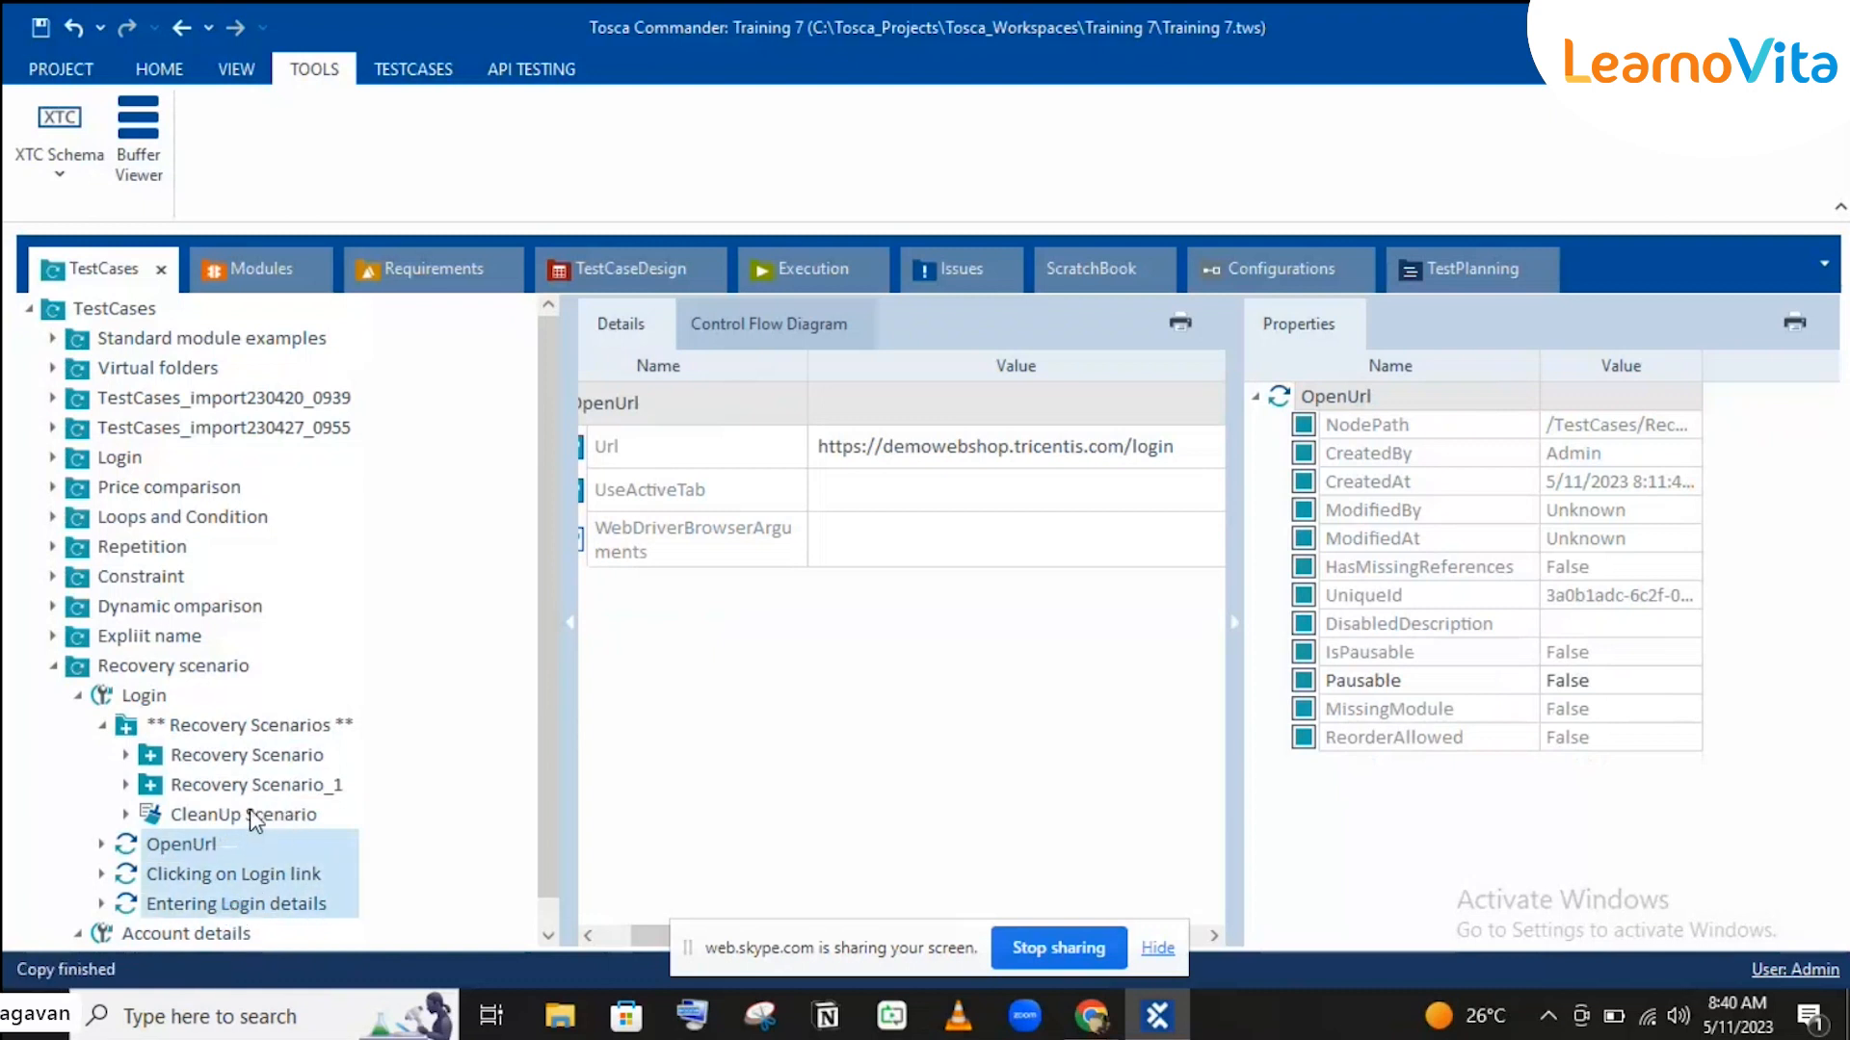
pyautogui.click(246, 814)
pyautogui.hotkey('ctrl', 'v')
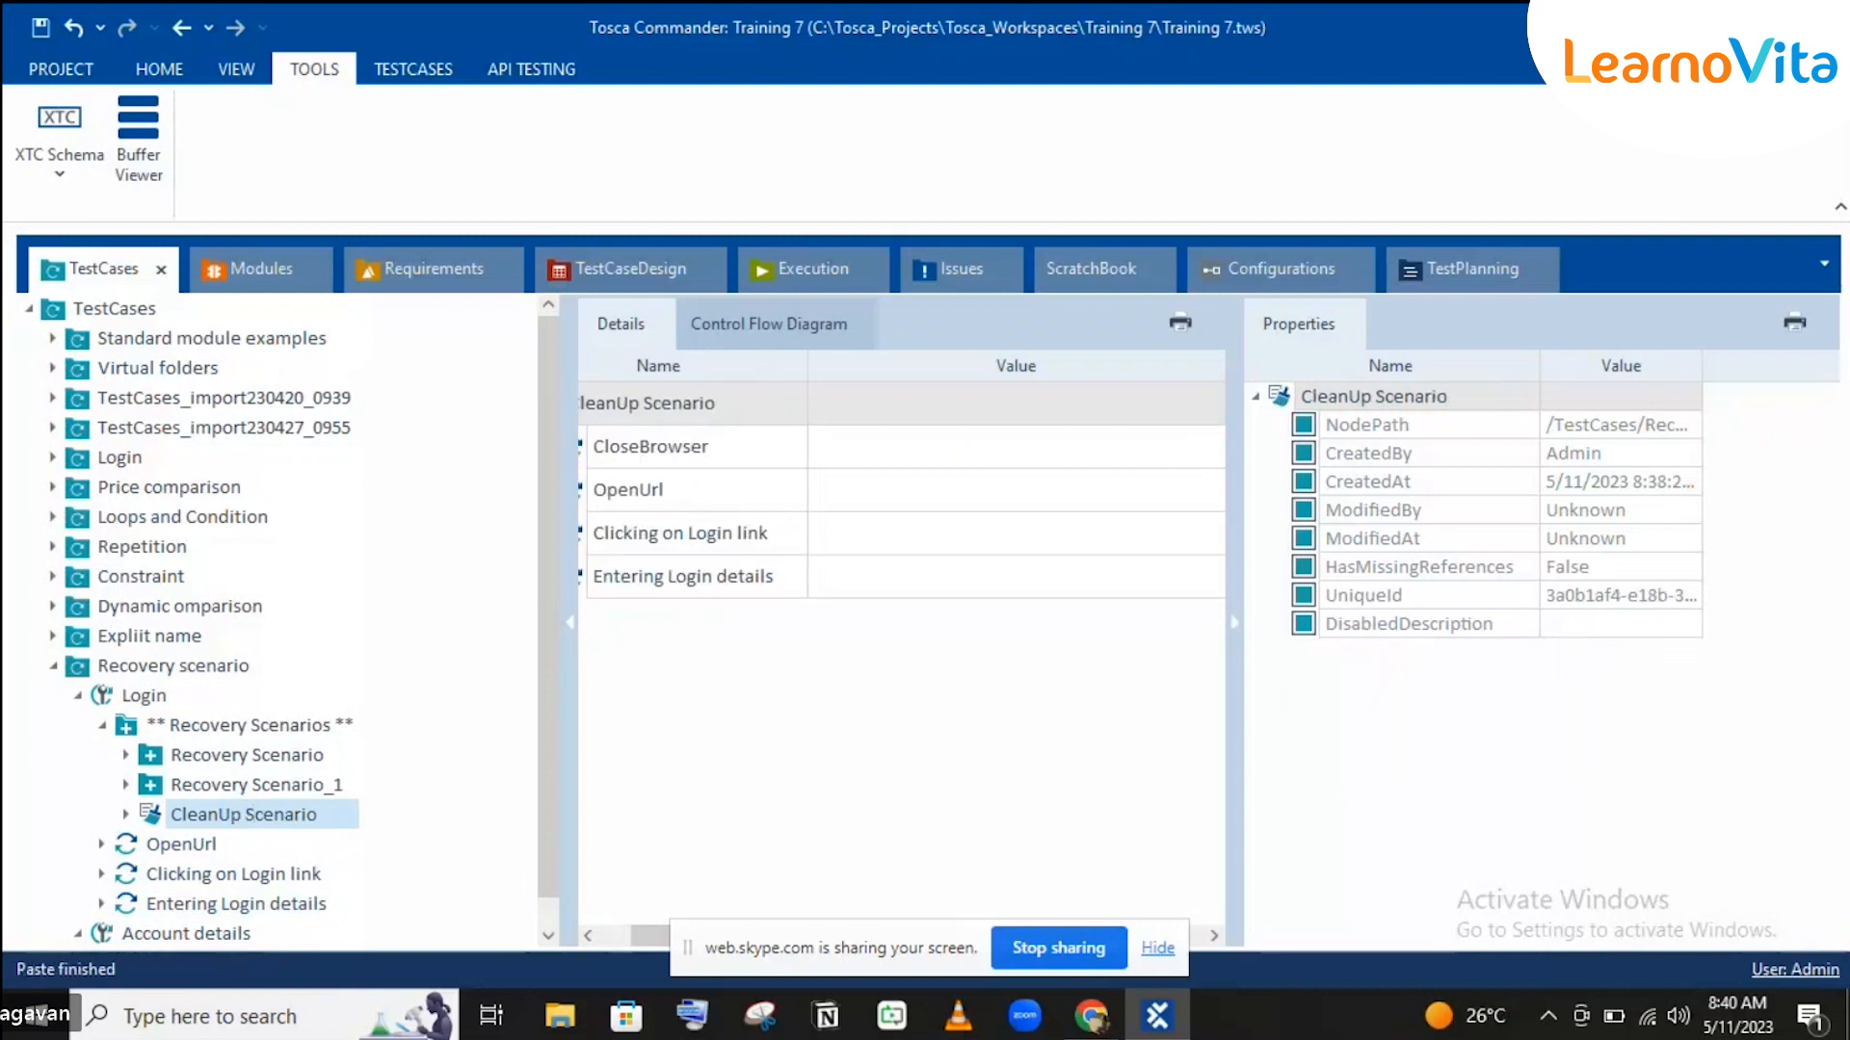
pyautogui.click(604, 938)
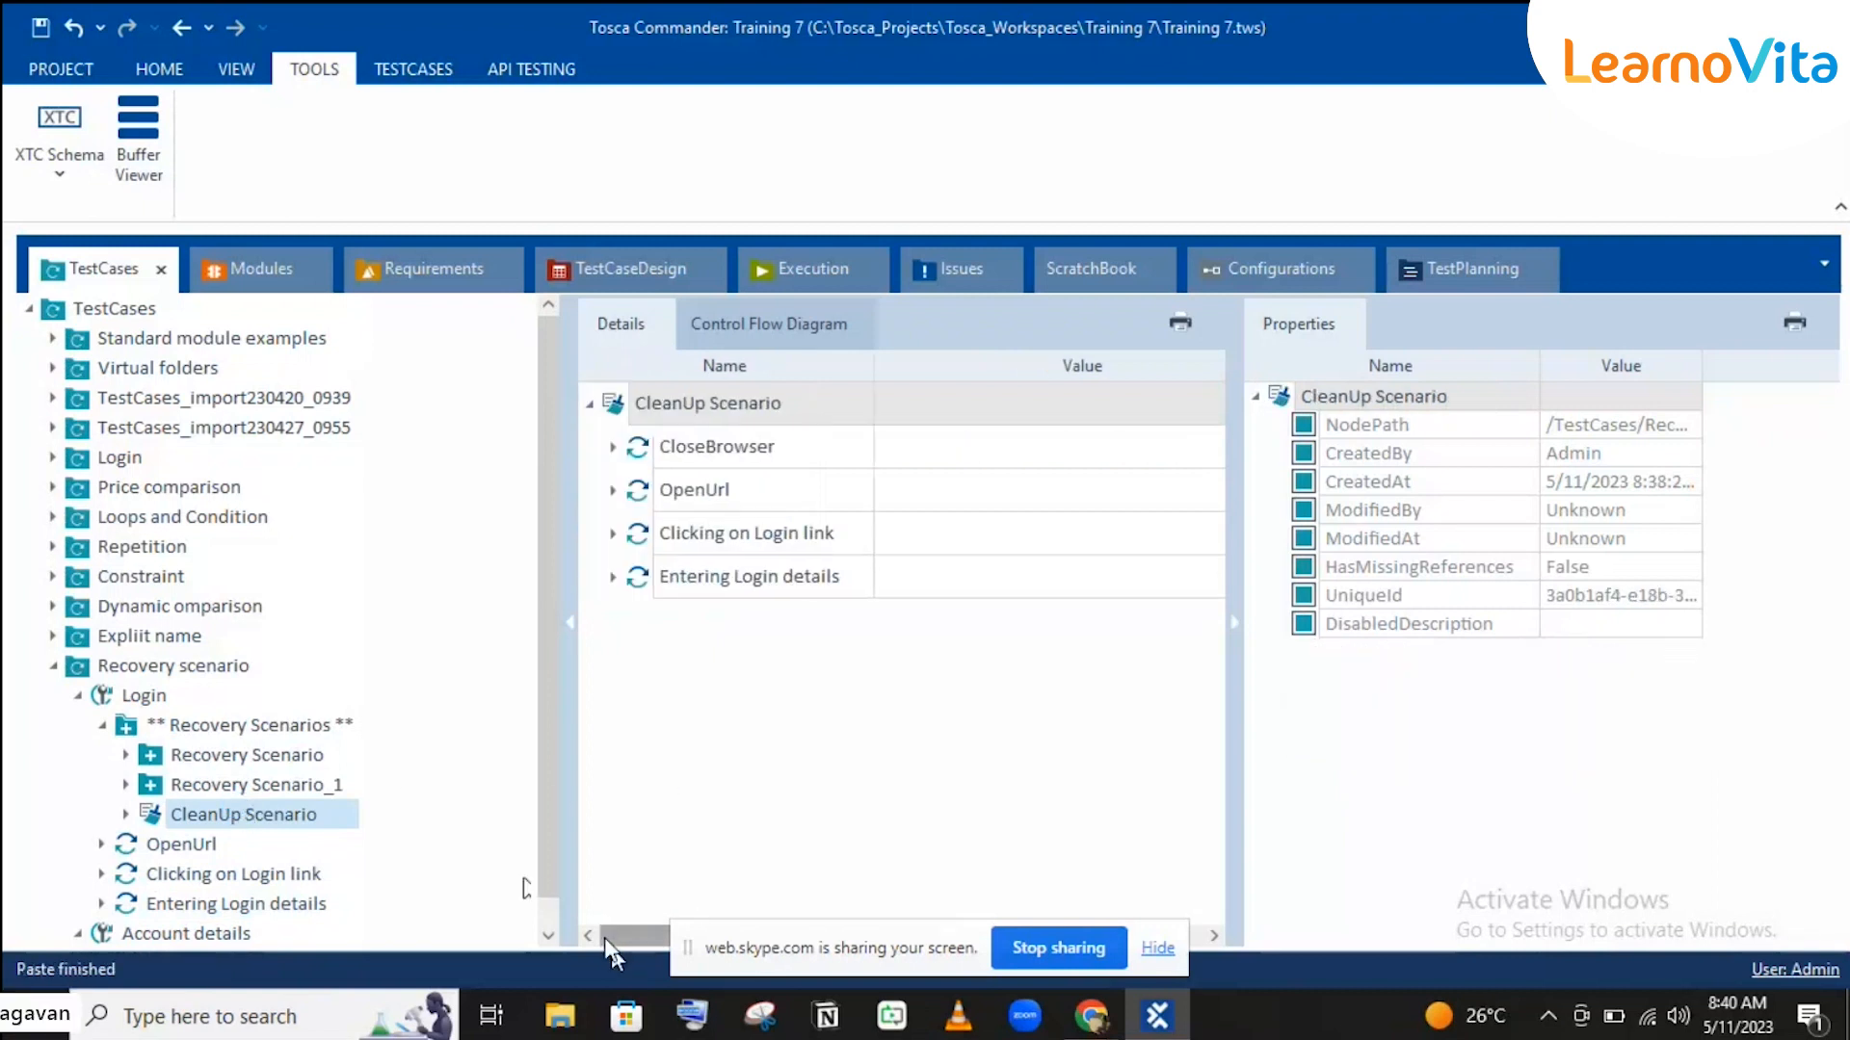
# Step: Examine the Account details steps, the CleanUp Scenario's contents and the Login test case's structure within the Recovery scenario folder
pyautogui.click(208, 939)
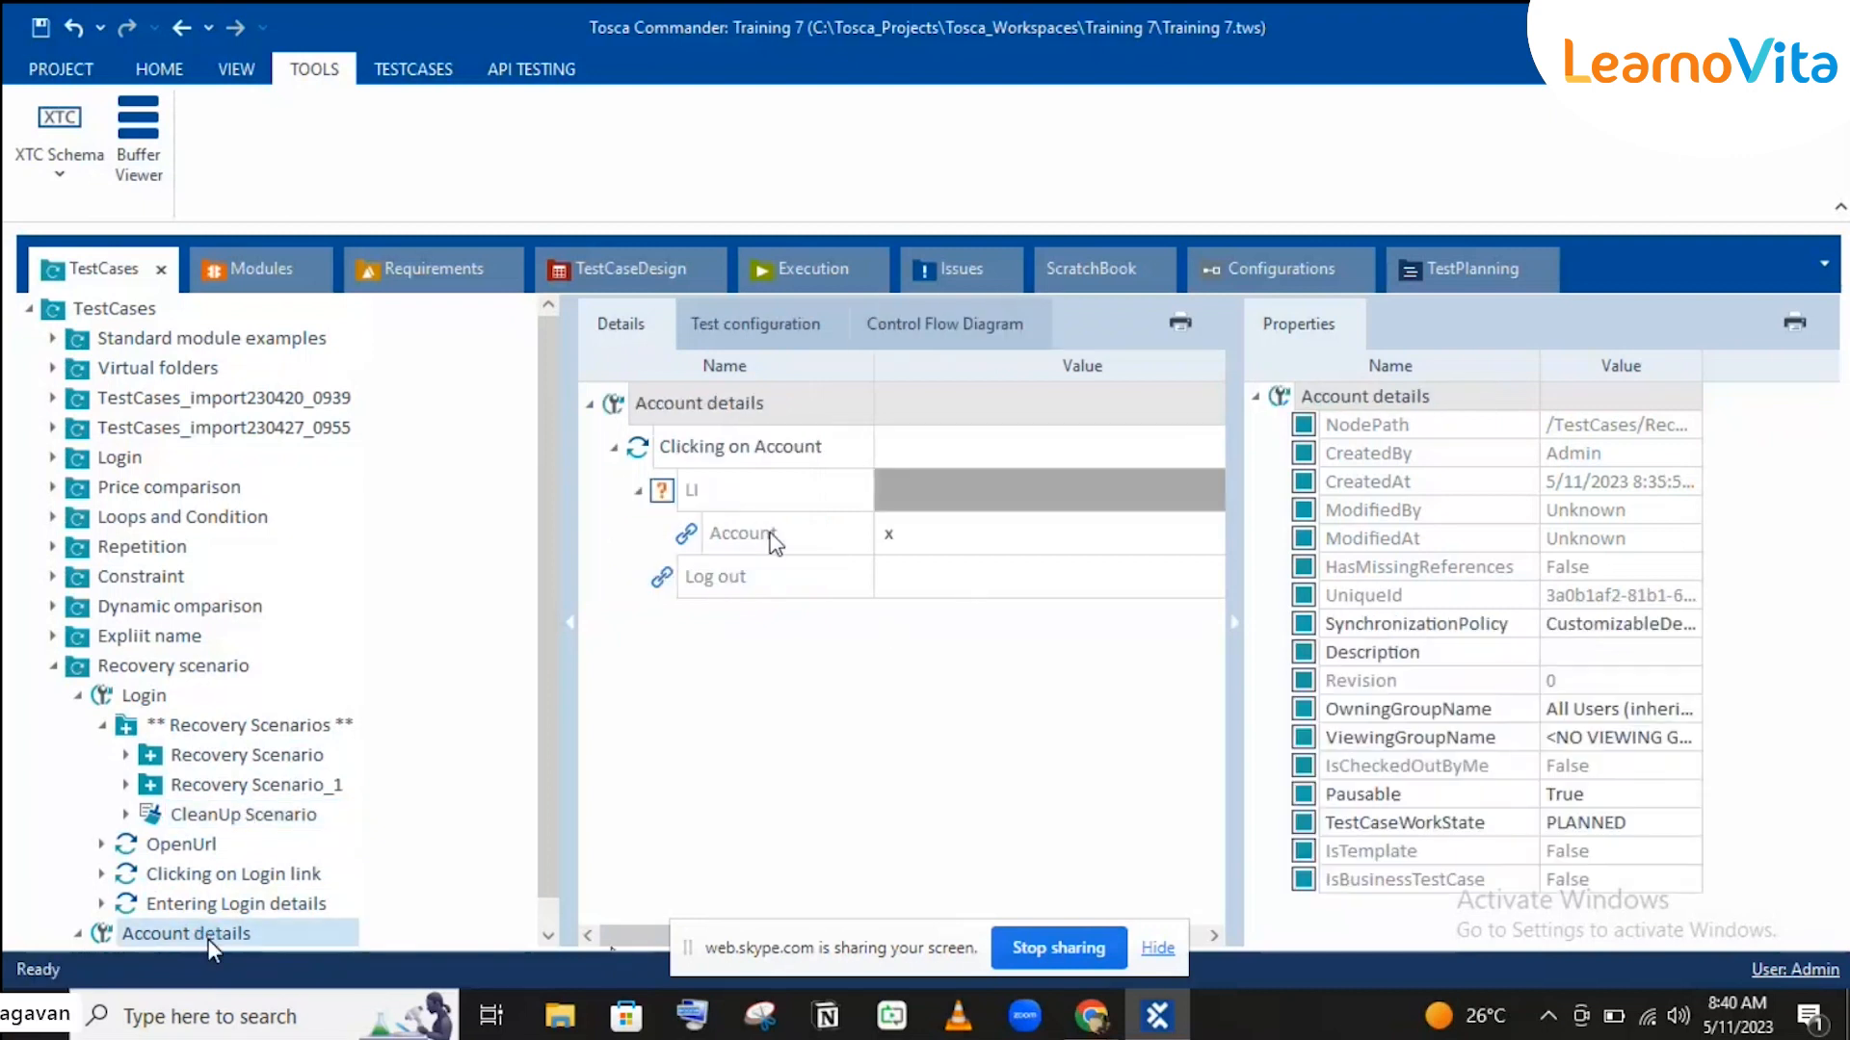
pyautogui.click(125, 816)
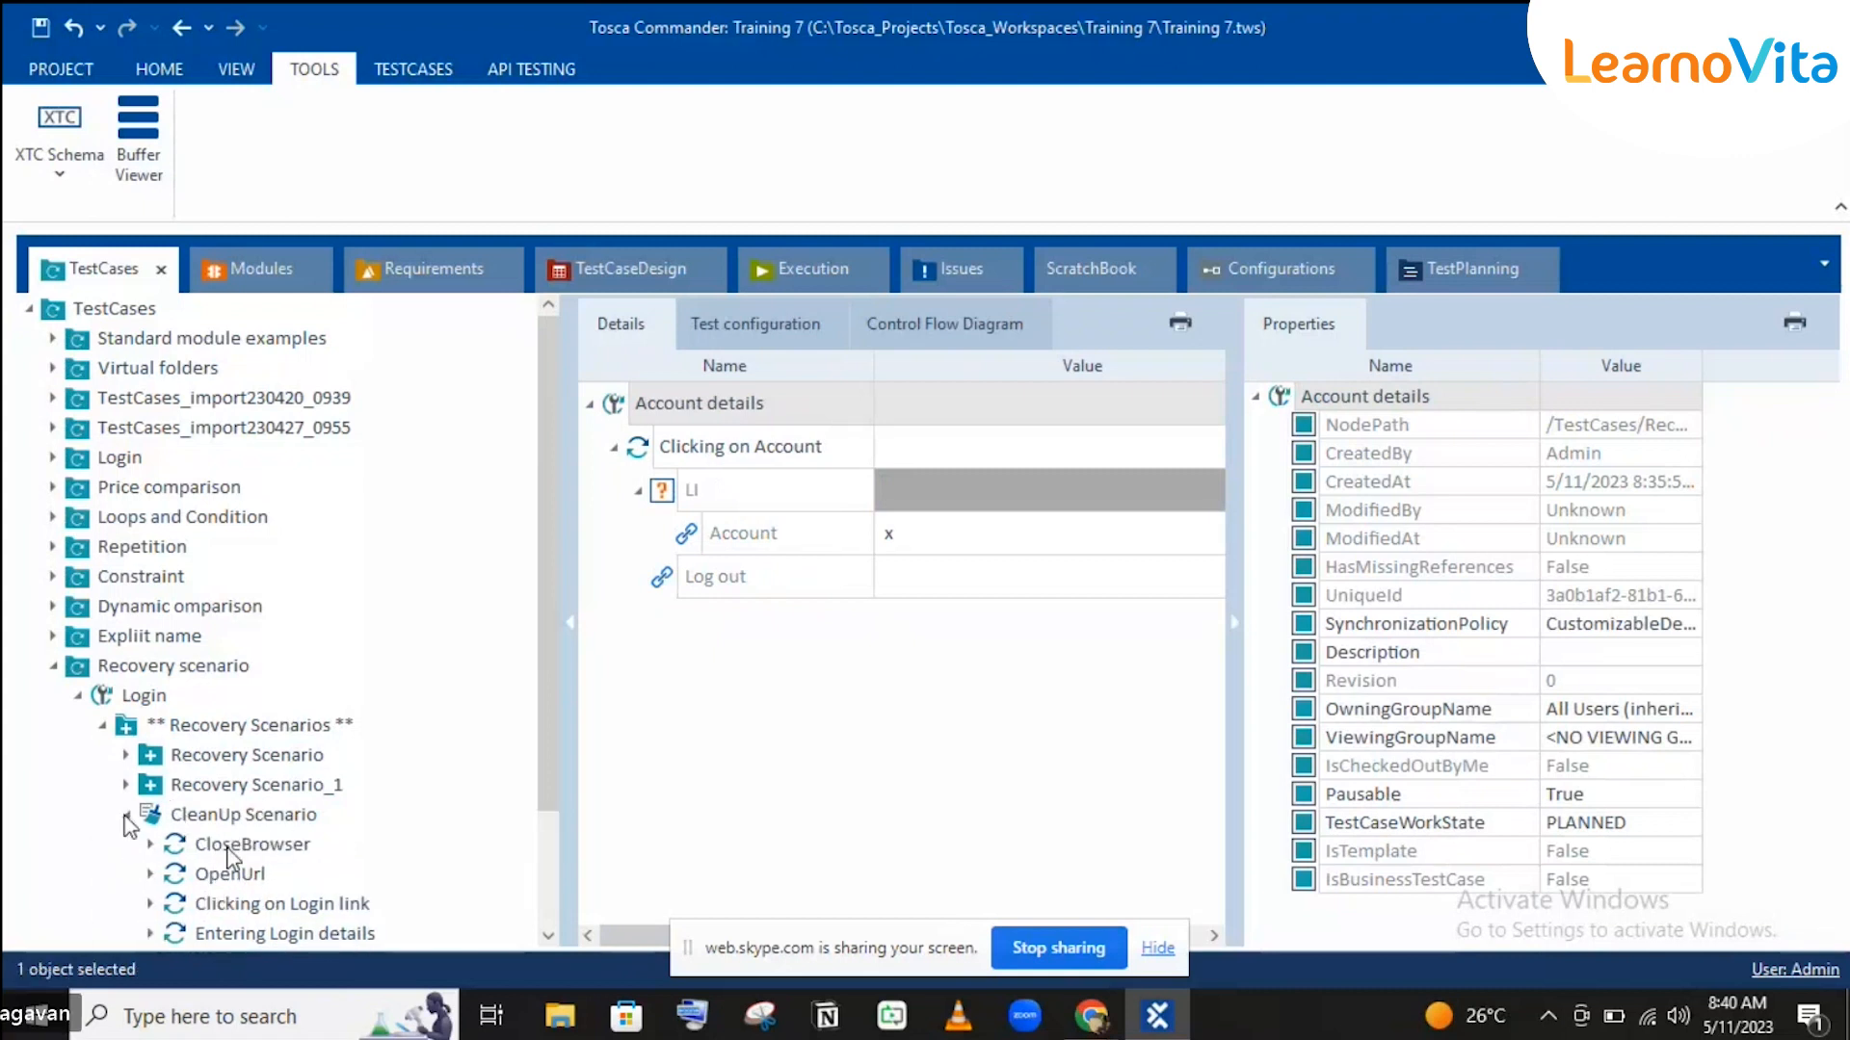
pyautogui.click(224, 848)
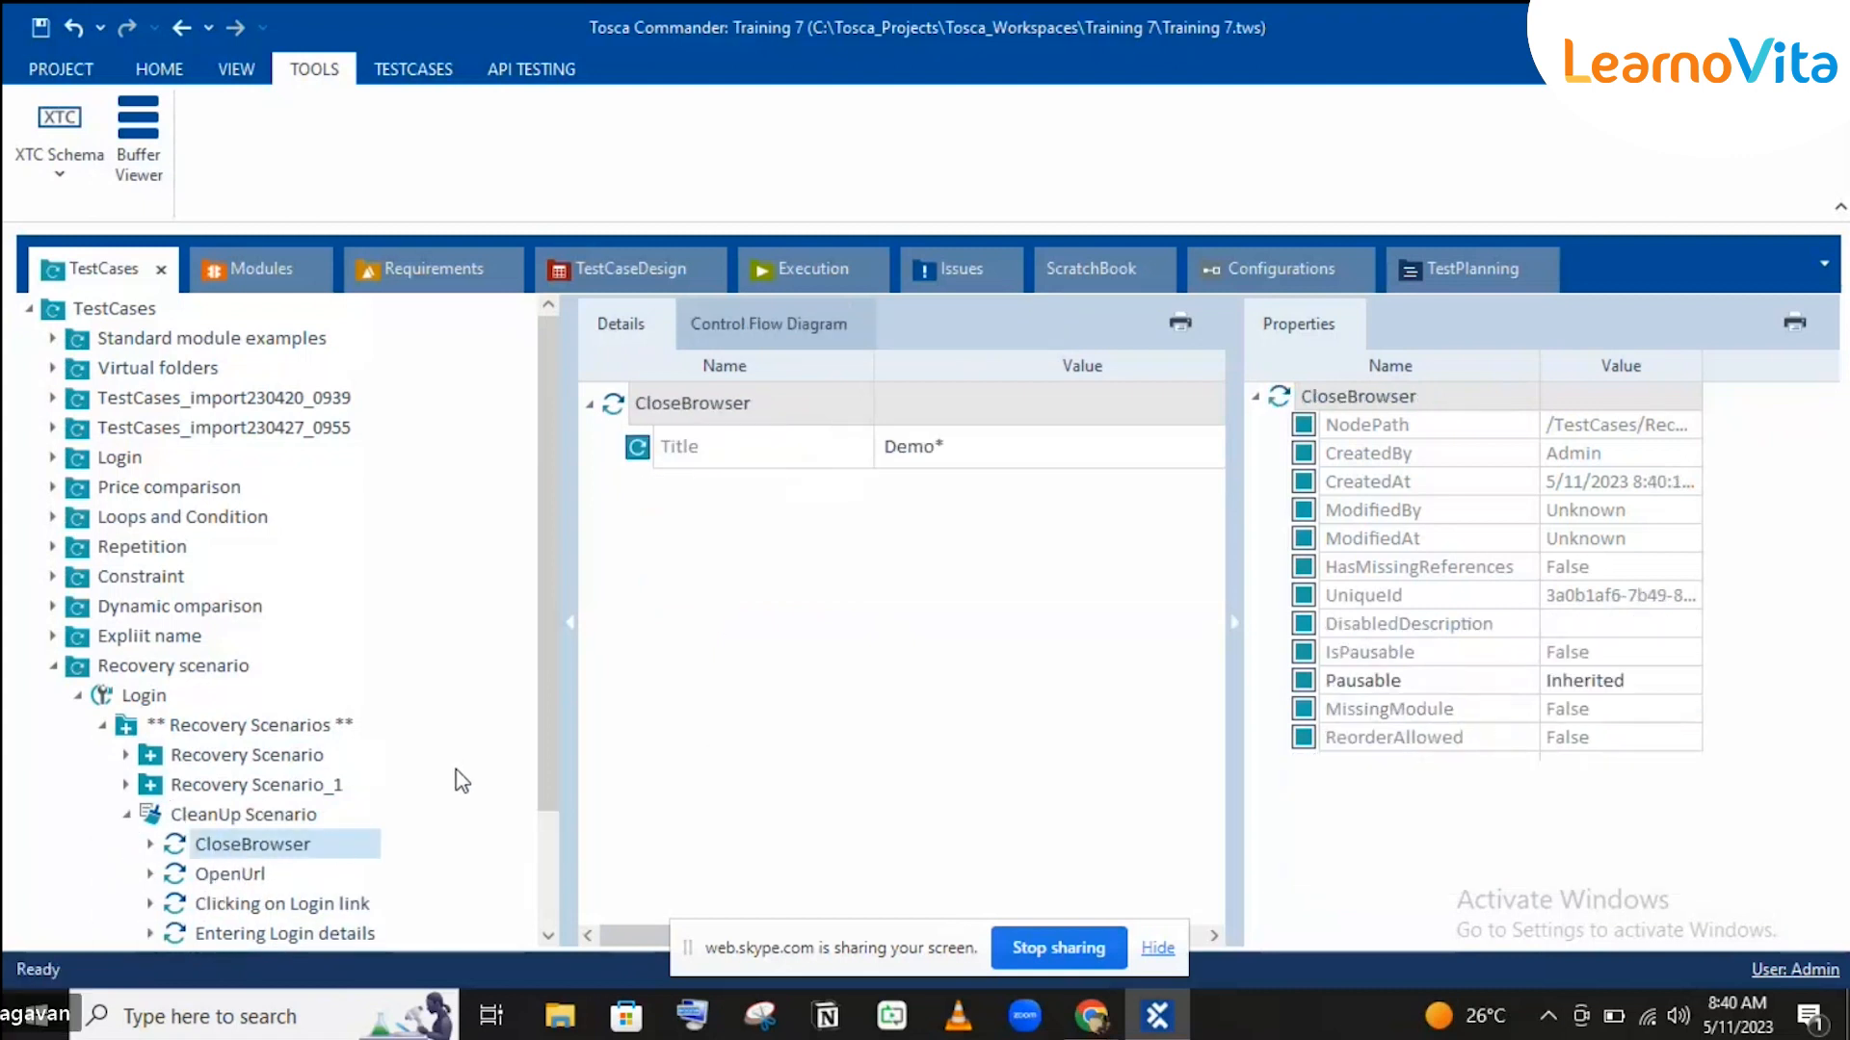
pyautogui.scroll(-1, 463, 821)
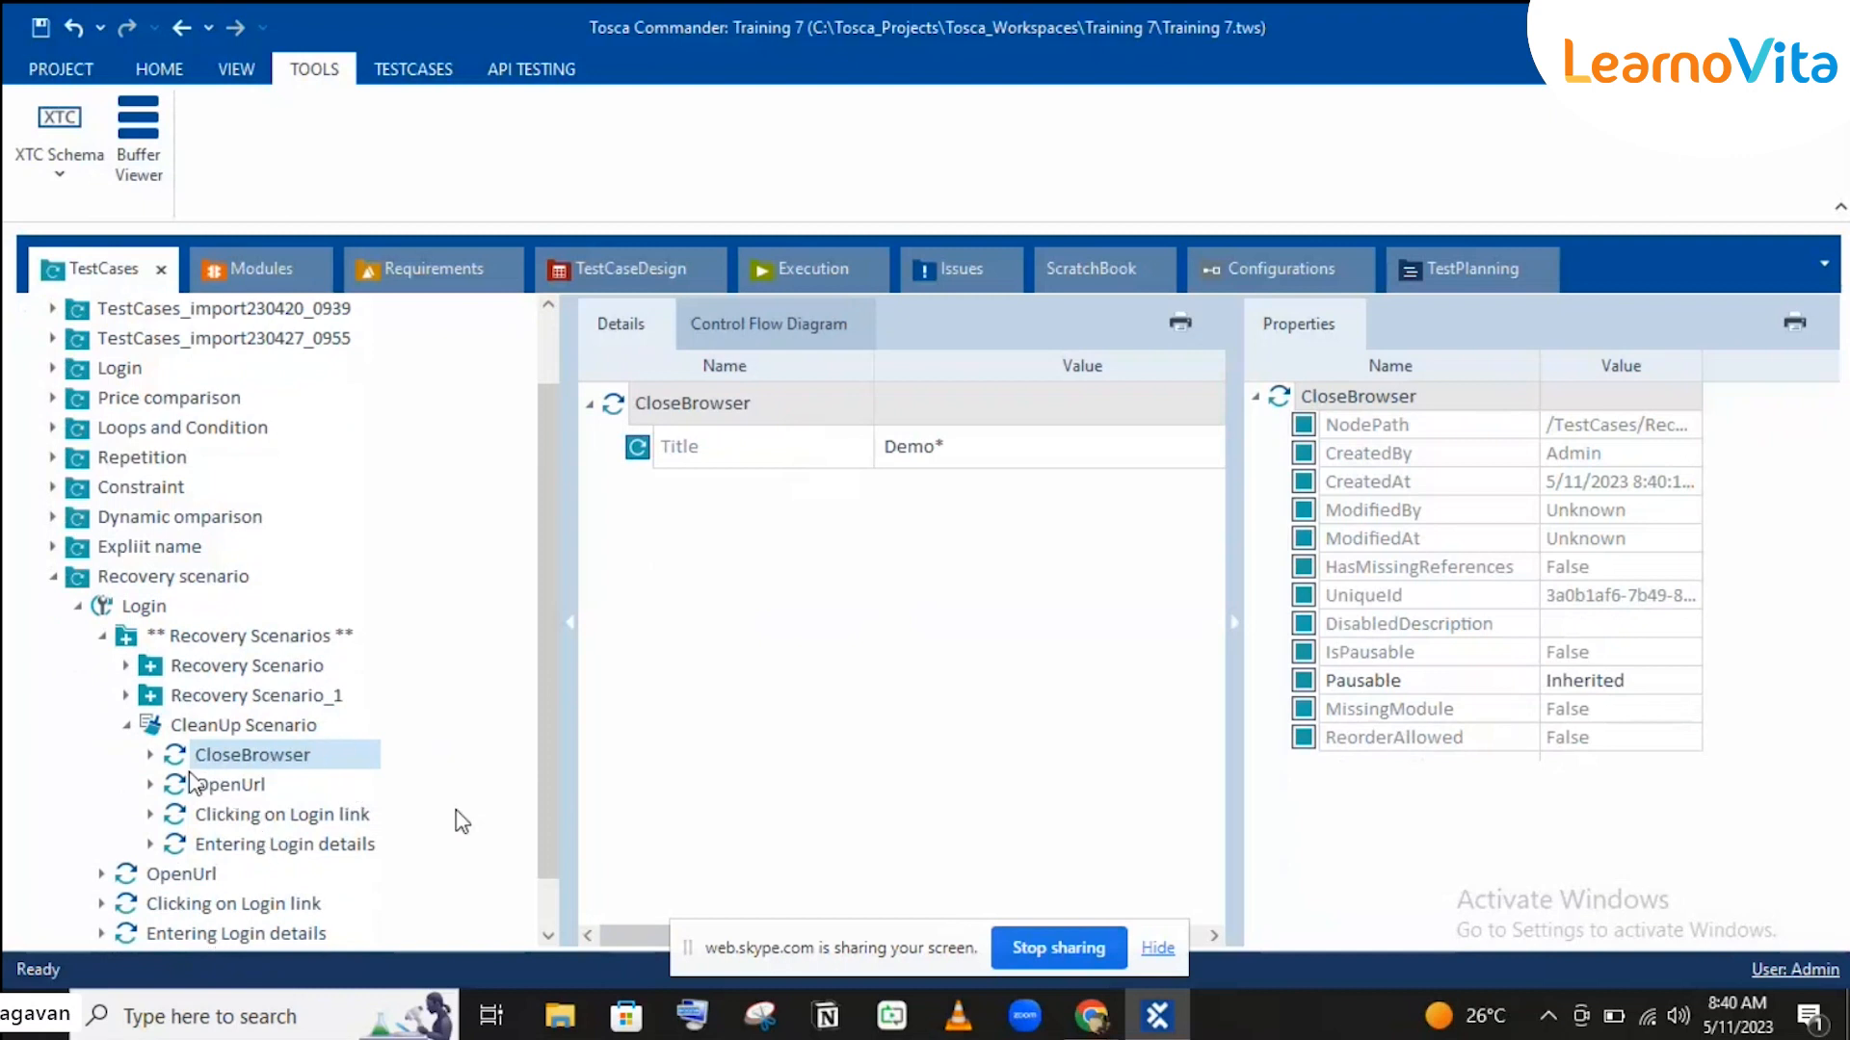
pyautogui.click(130, 725)
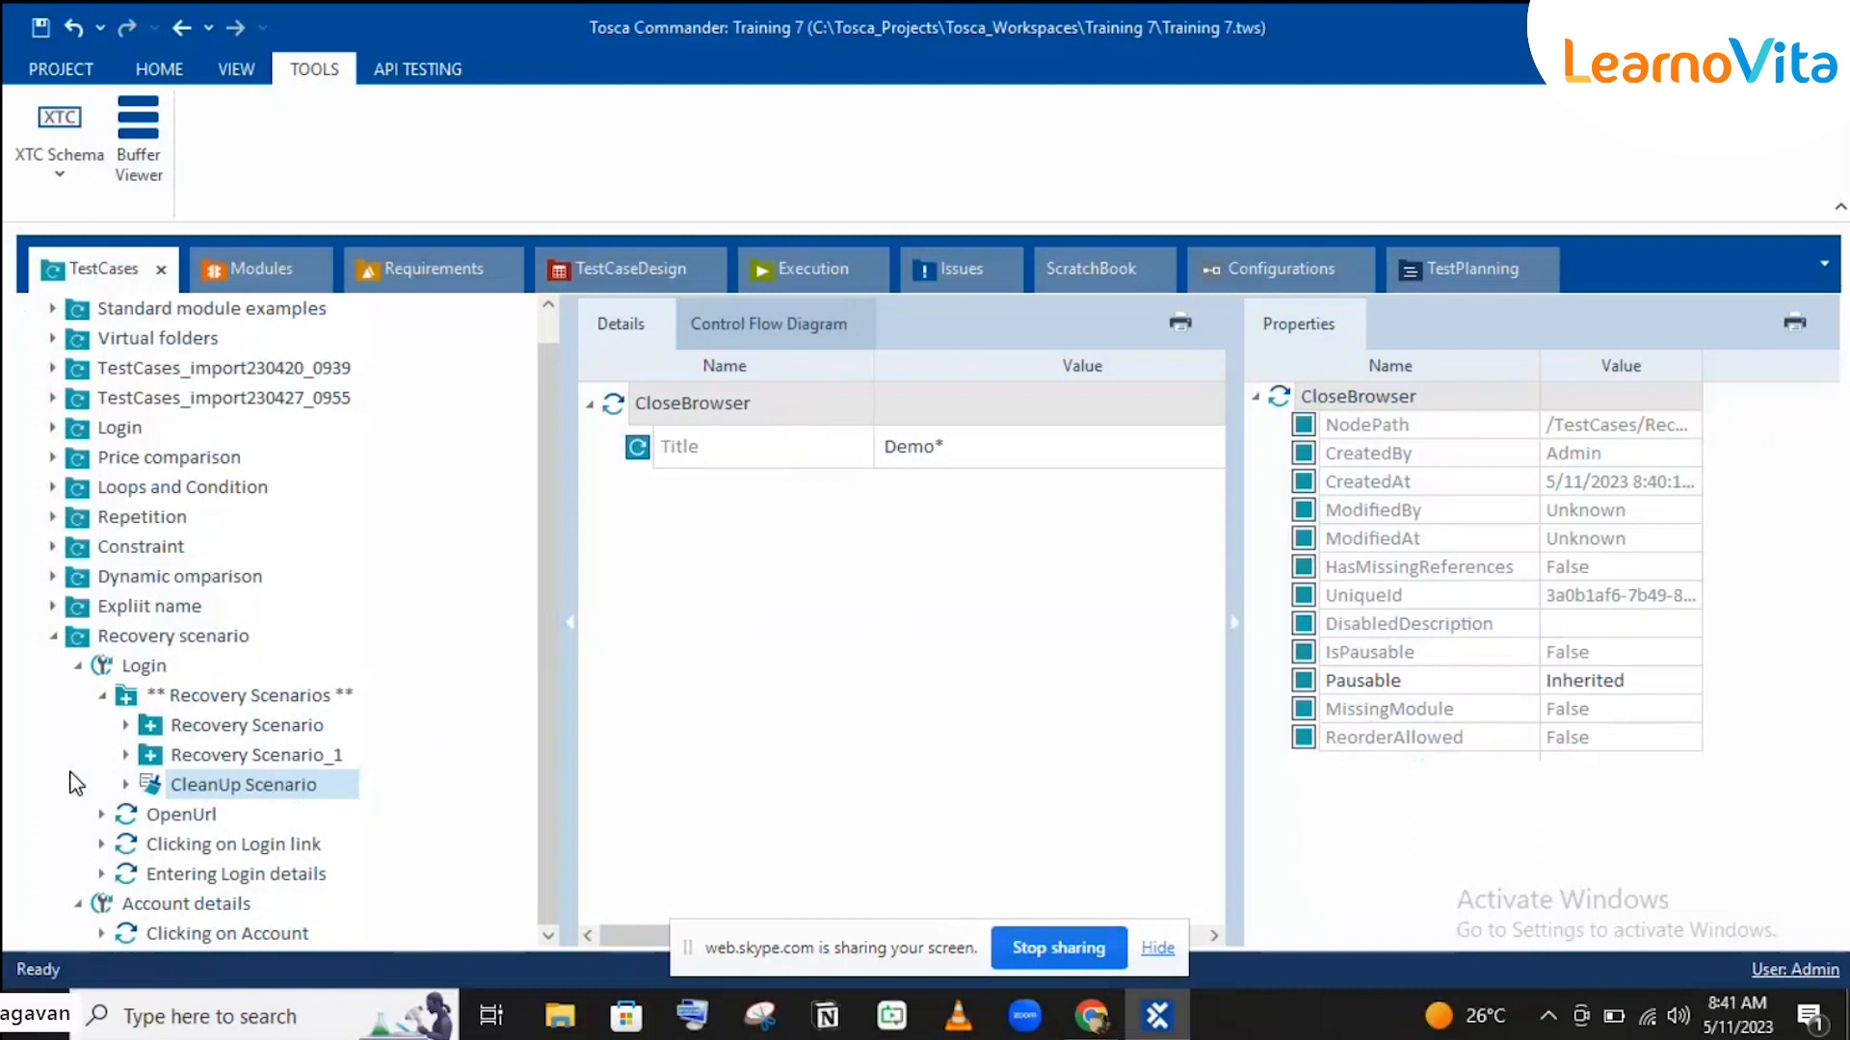
pyautogui.click(154, 672)
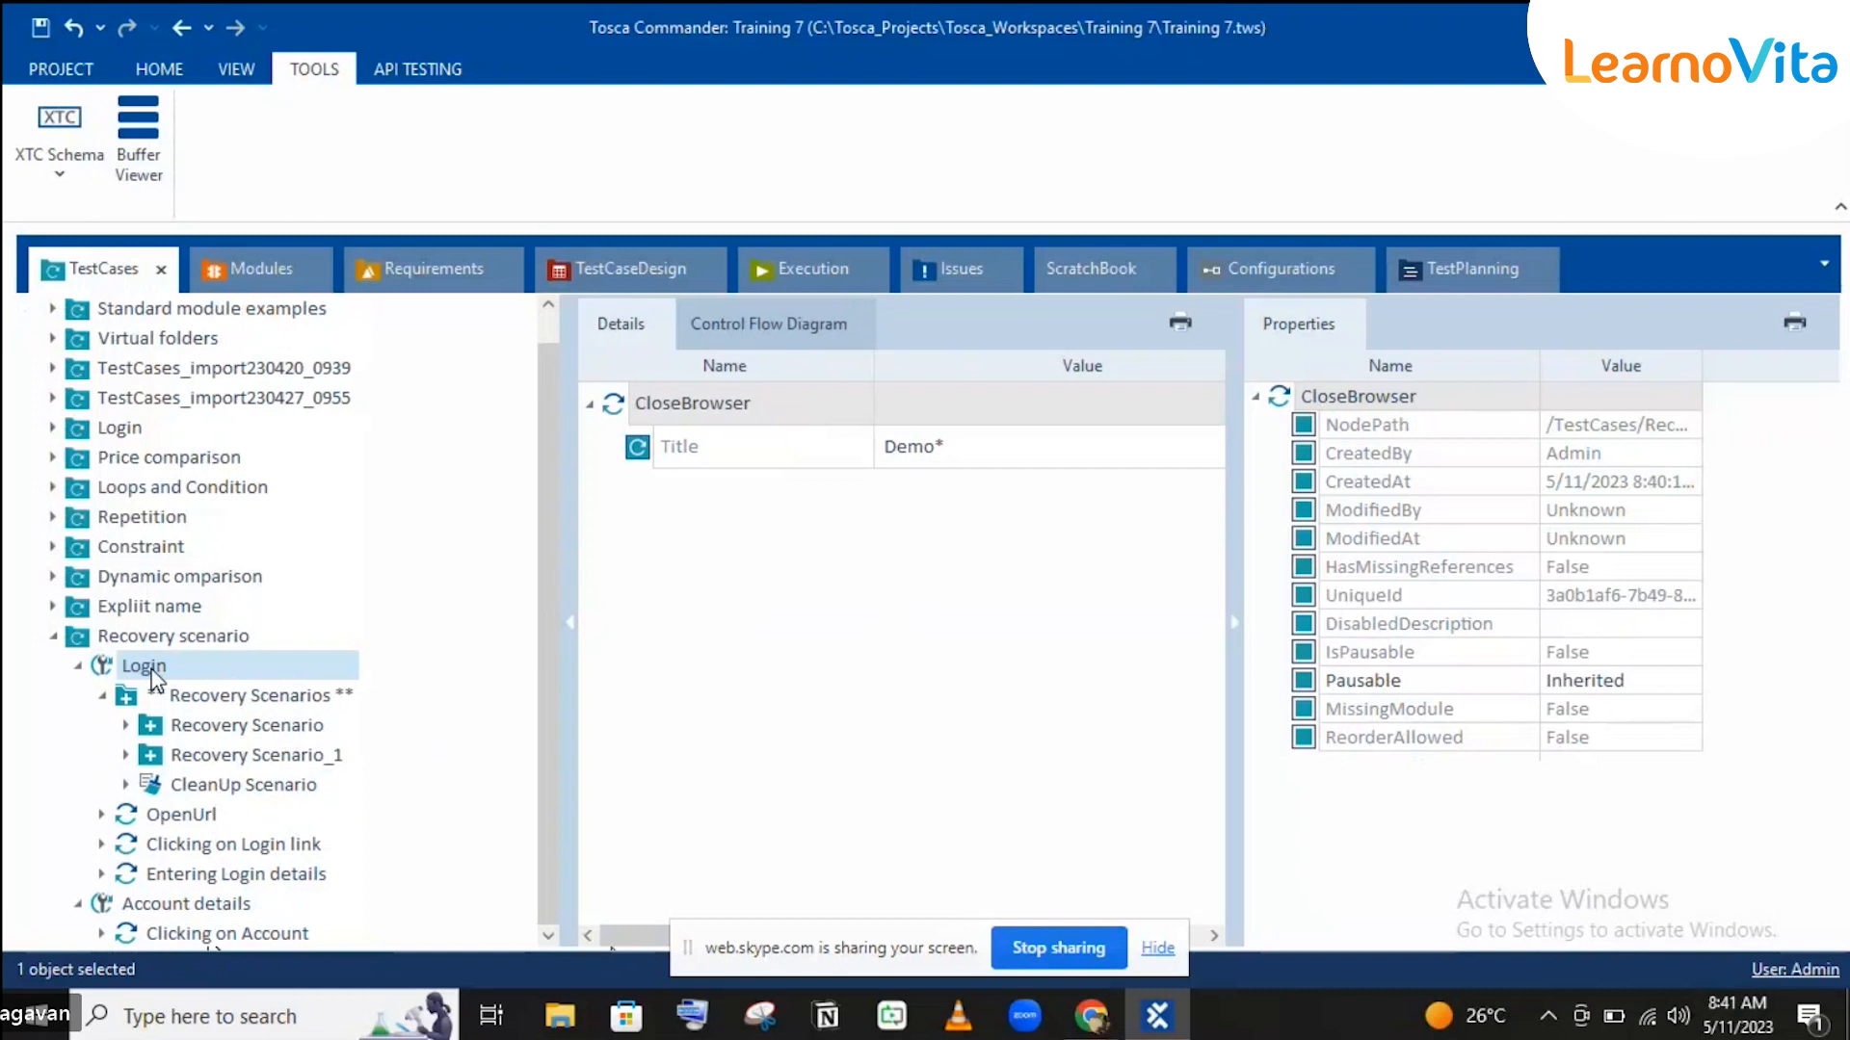
pyautogui.click(78, 666)
pyautogui.click(53, 667)
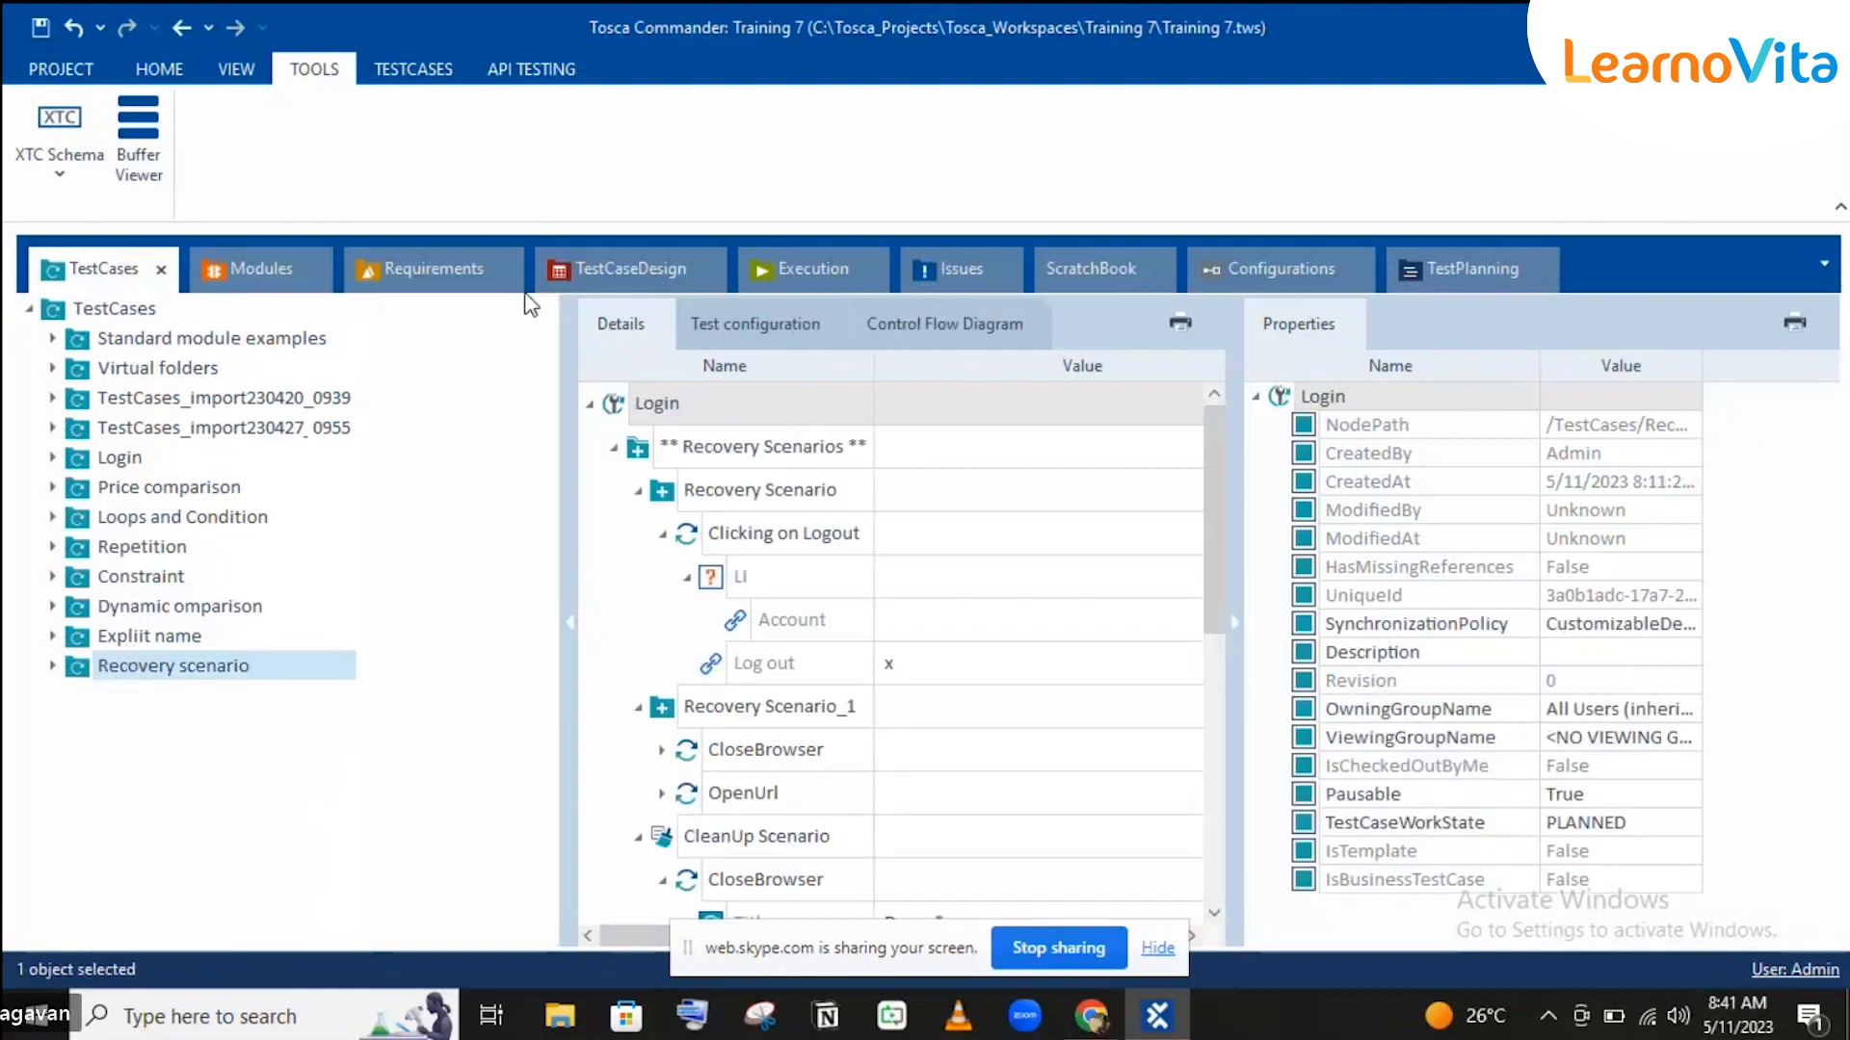
pyautogui.click(54, 667)
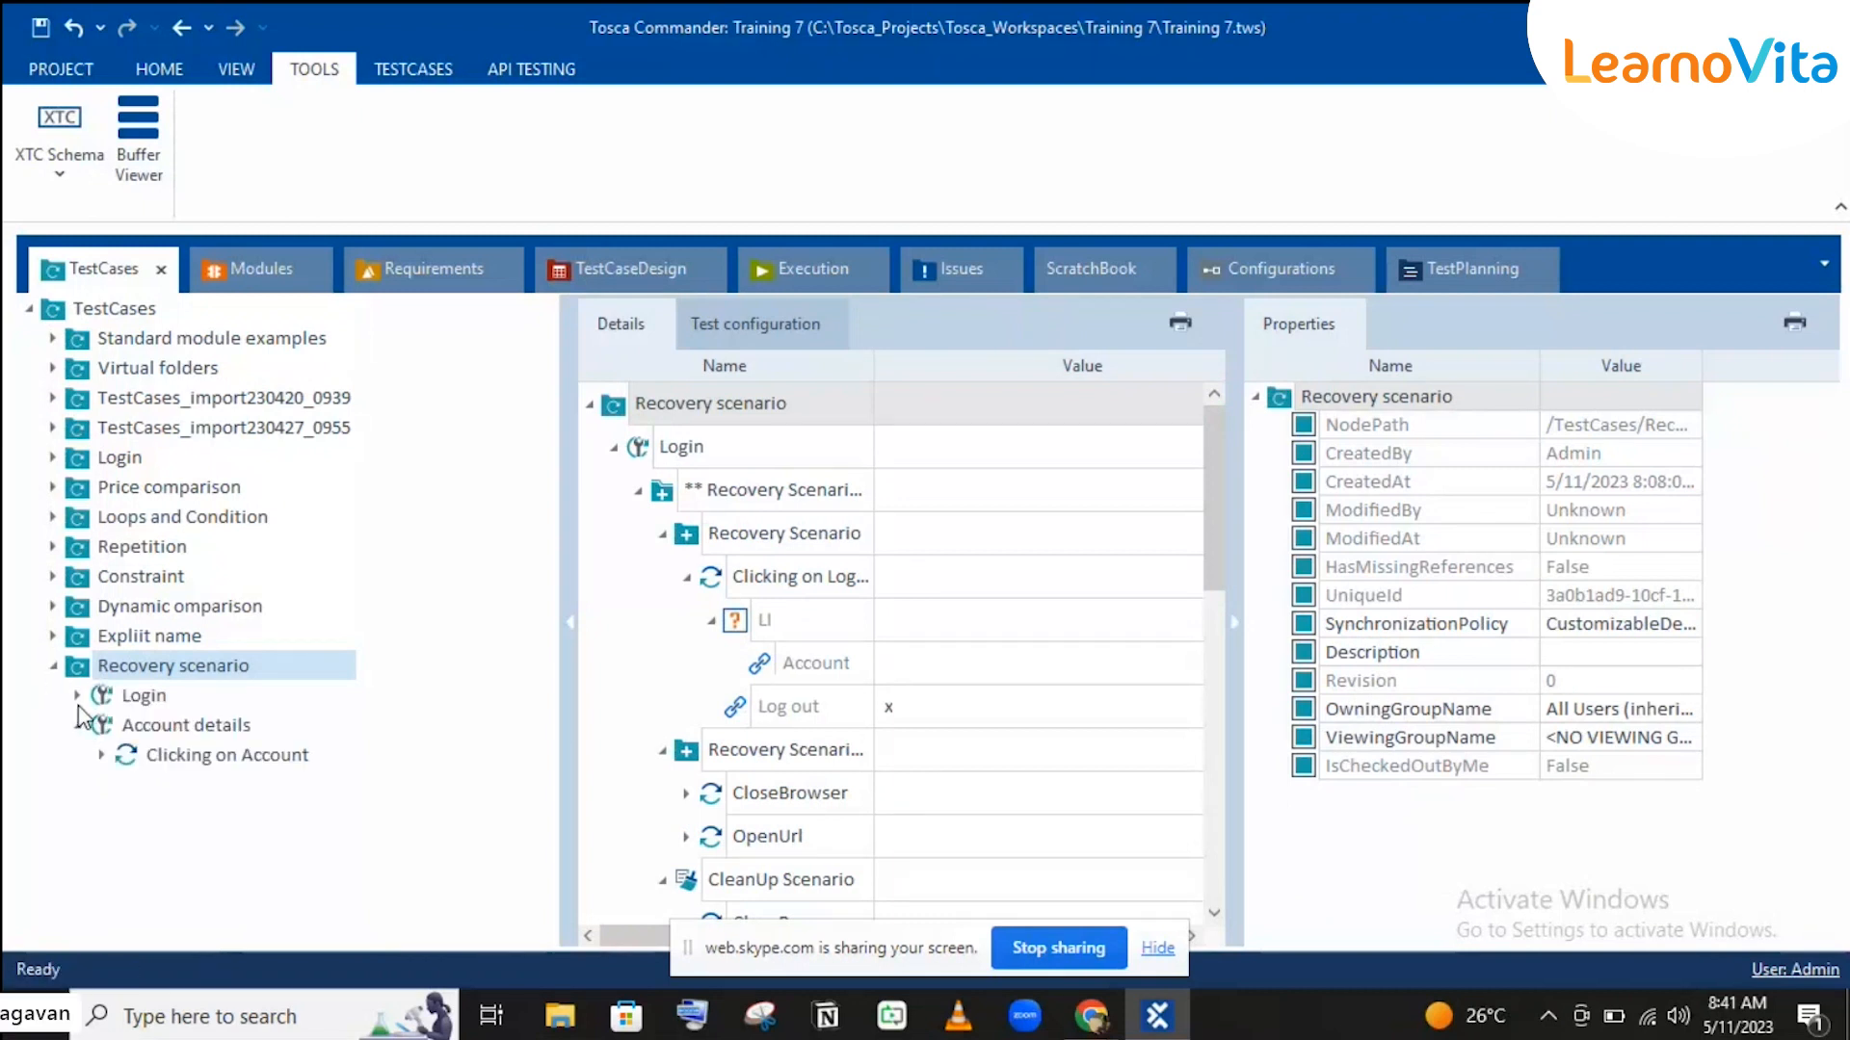
pyautogui.click(77, 695)
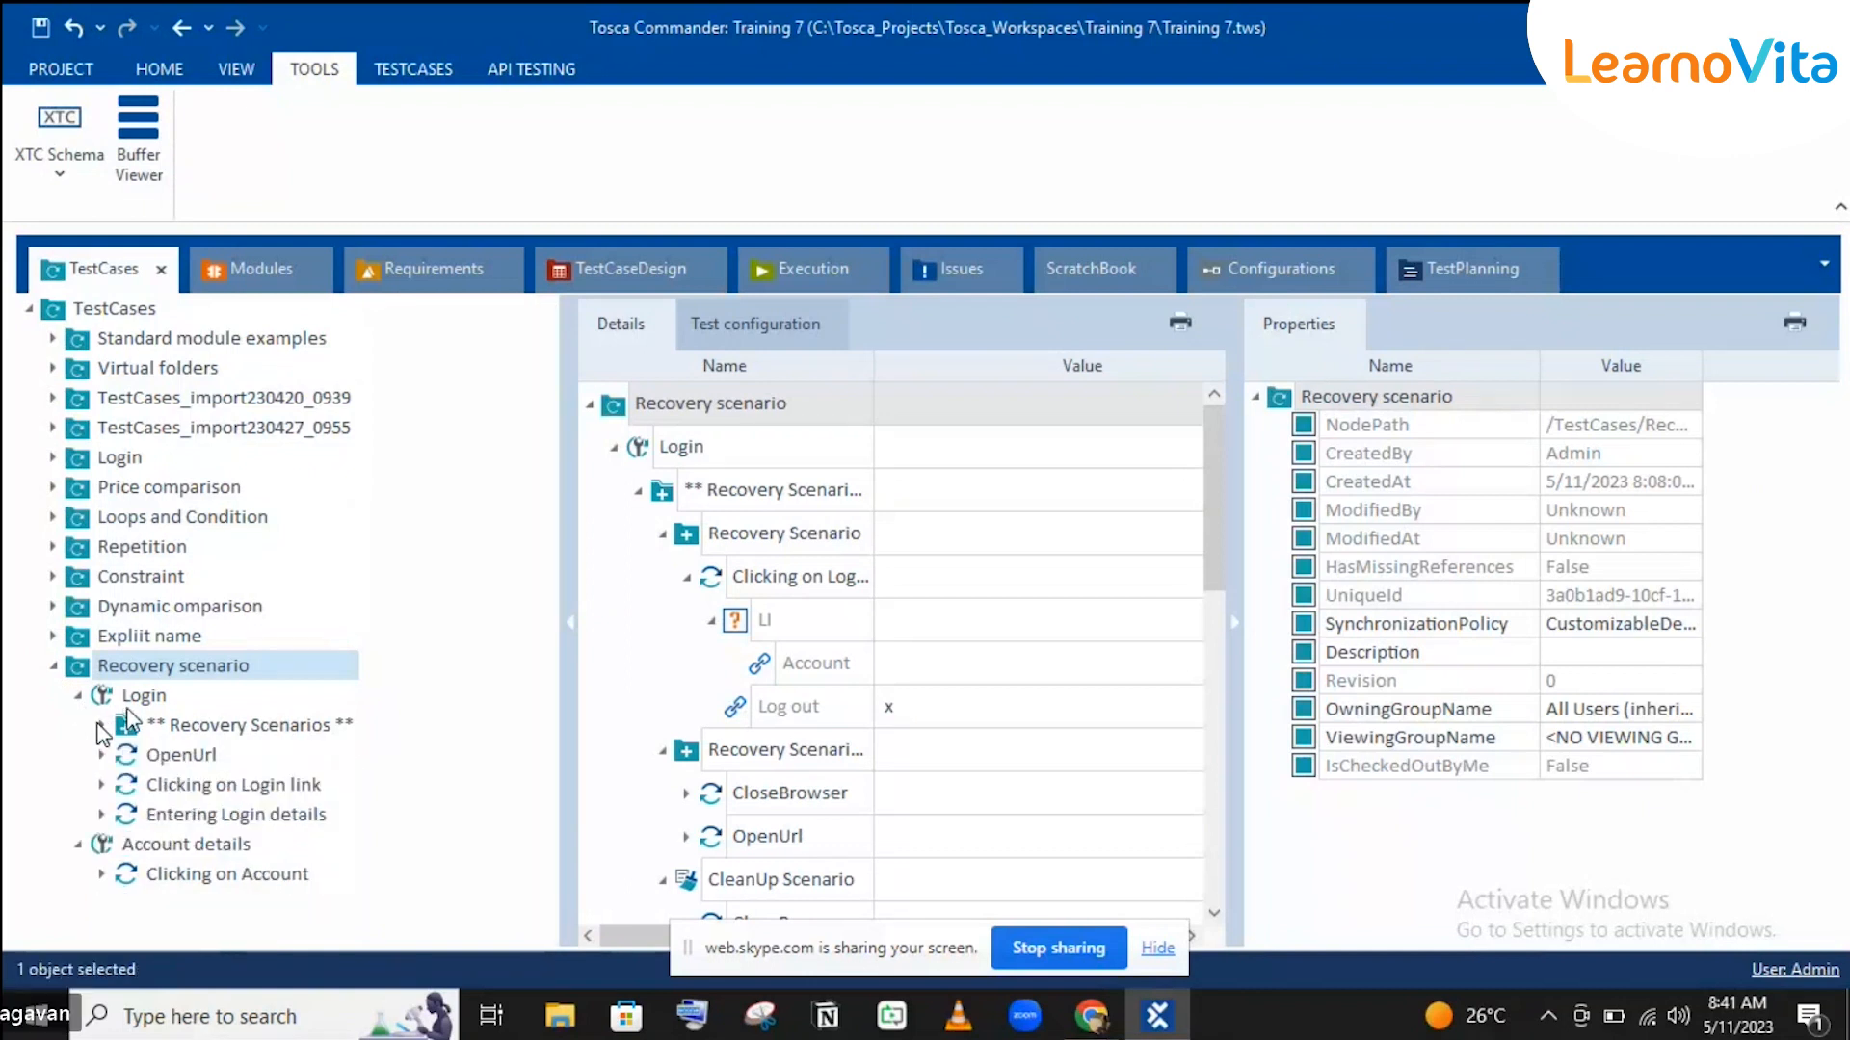
pyautogui.click(128, 703)
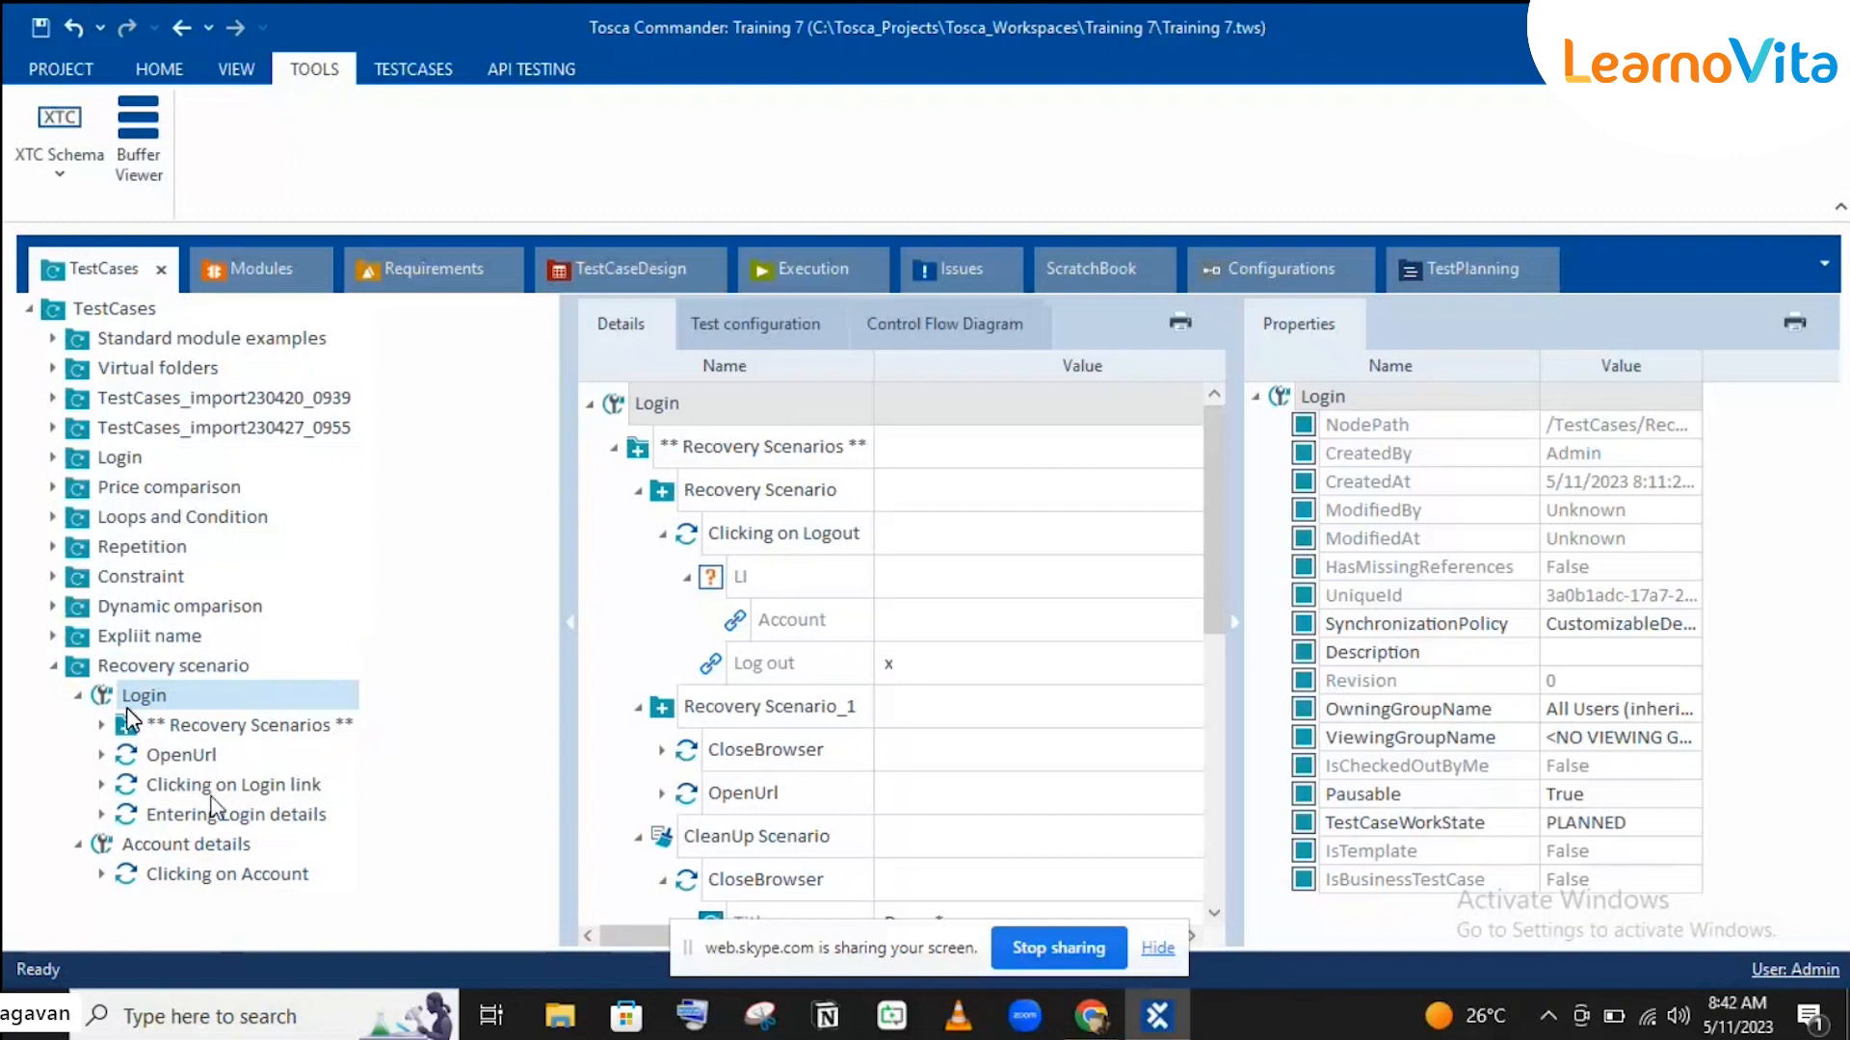
pyautogui.click(102, 726)
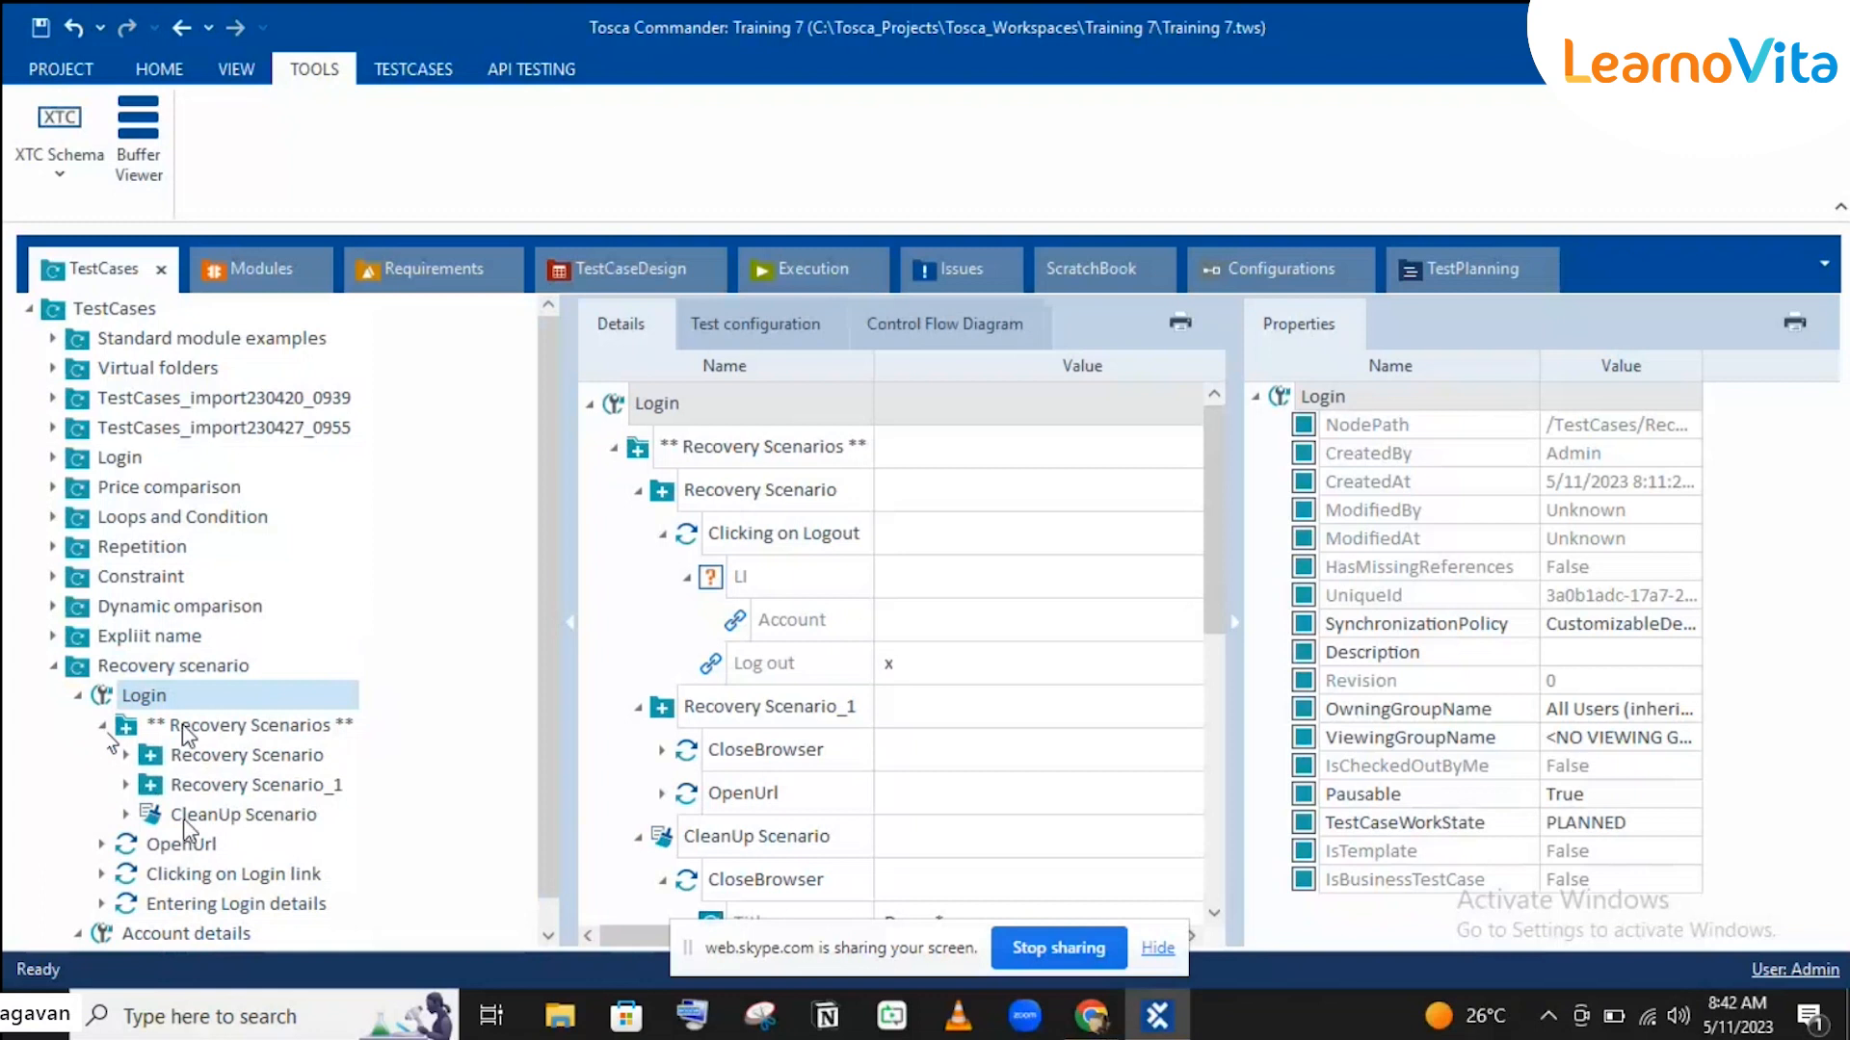
pyautogui.click(79, 695)
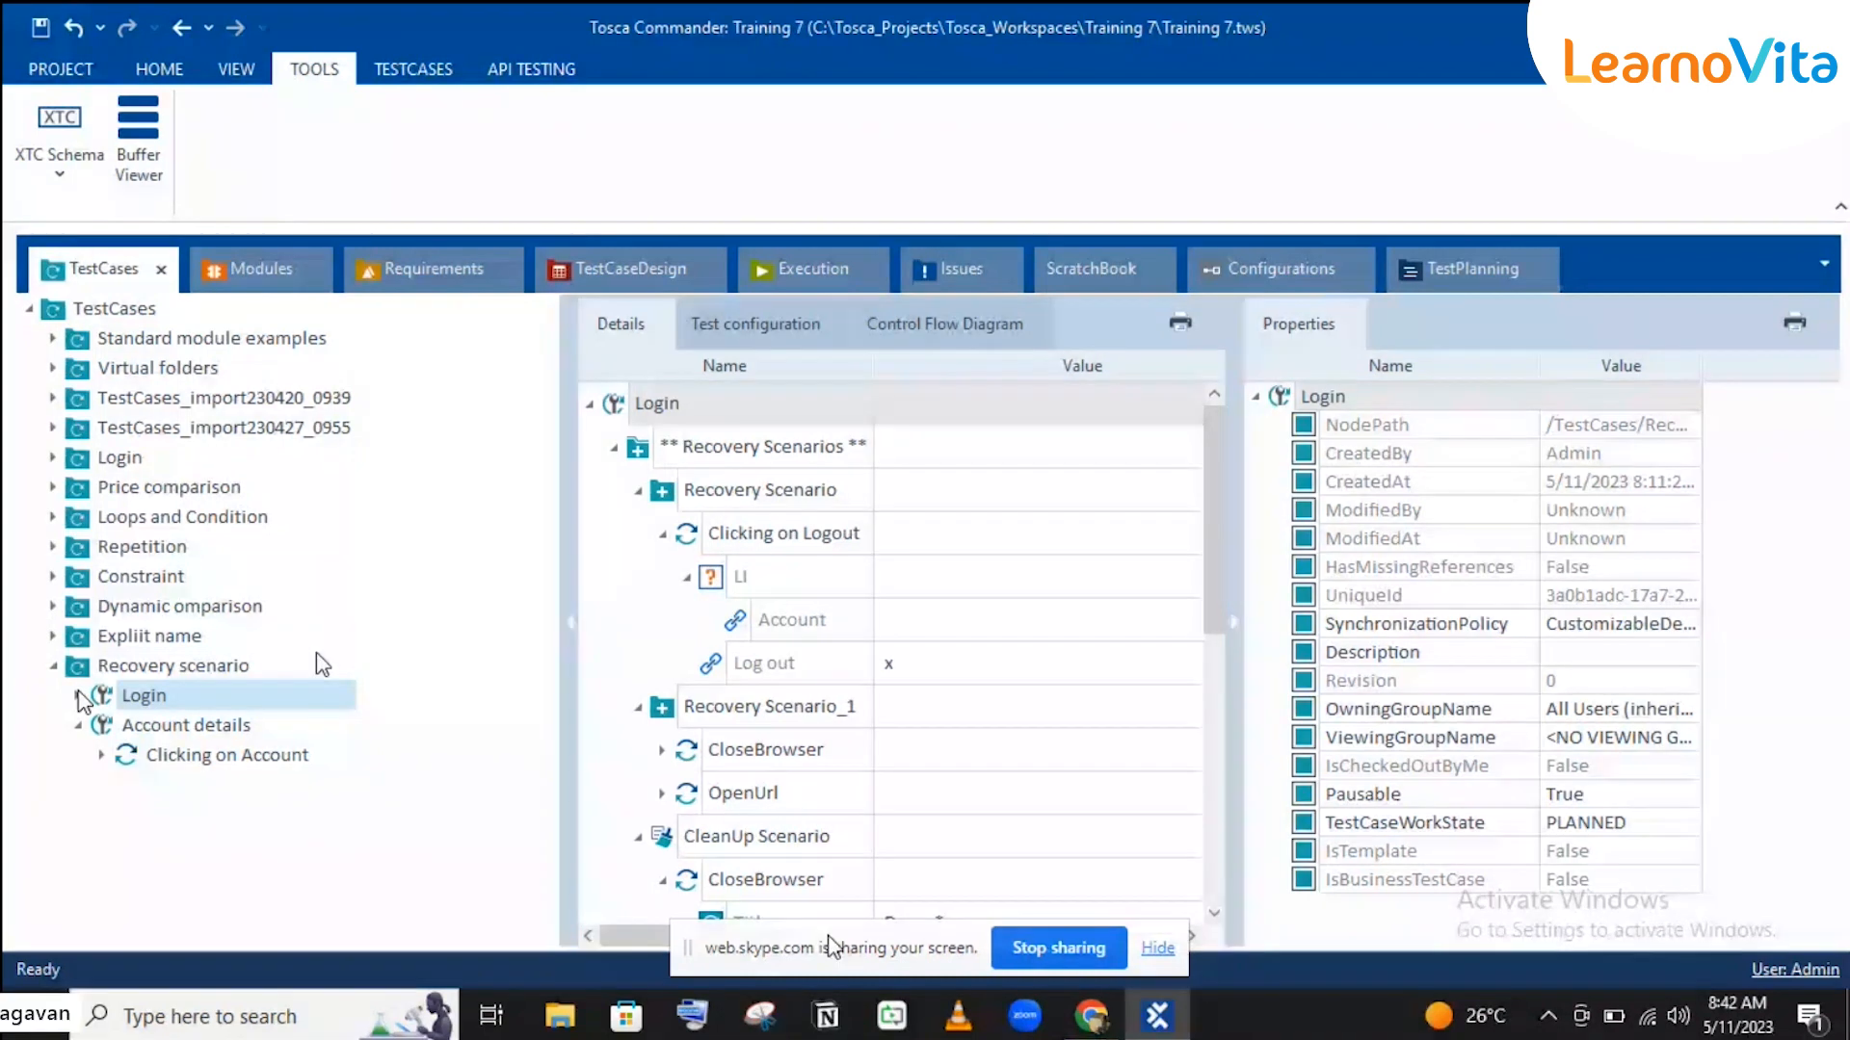
# Step: Synchronize the Recovery scenario entry in the new execution list with its test case folder to include Account details
pyautogui.click(814, 270)
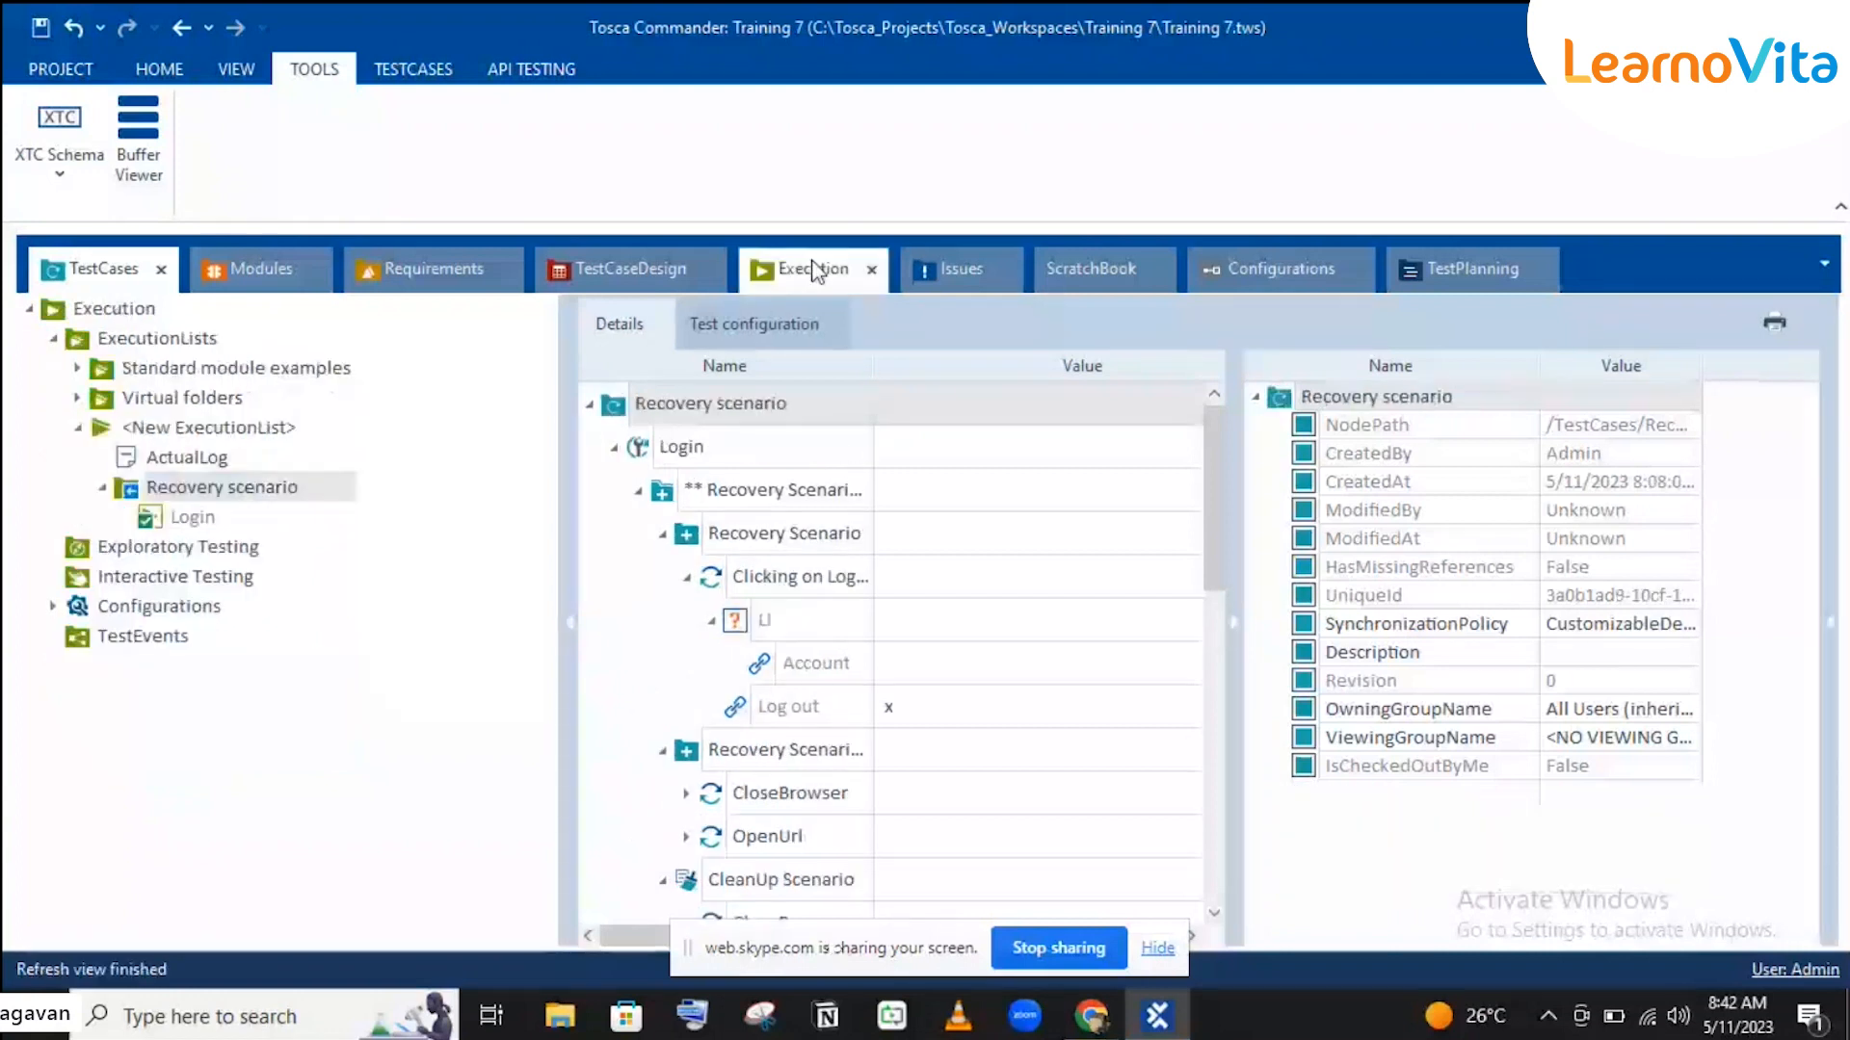
pyautogui.click(128, 486)
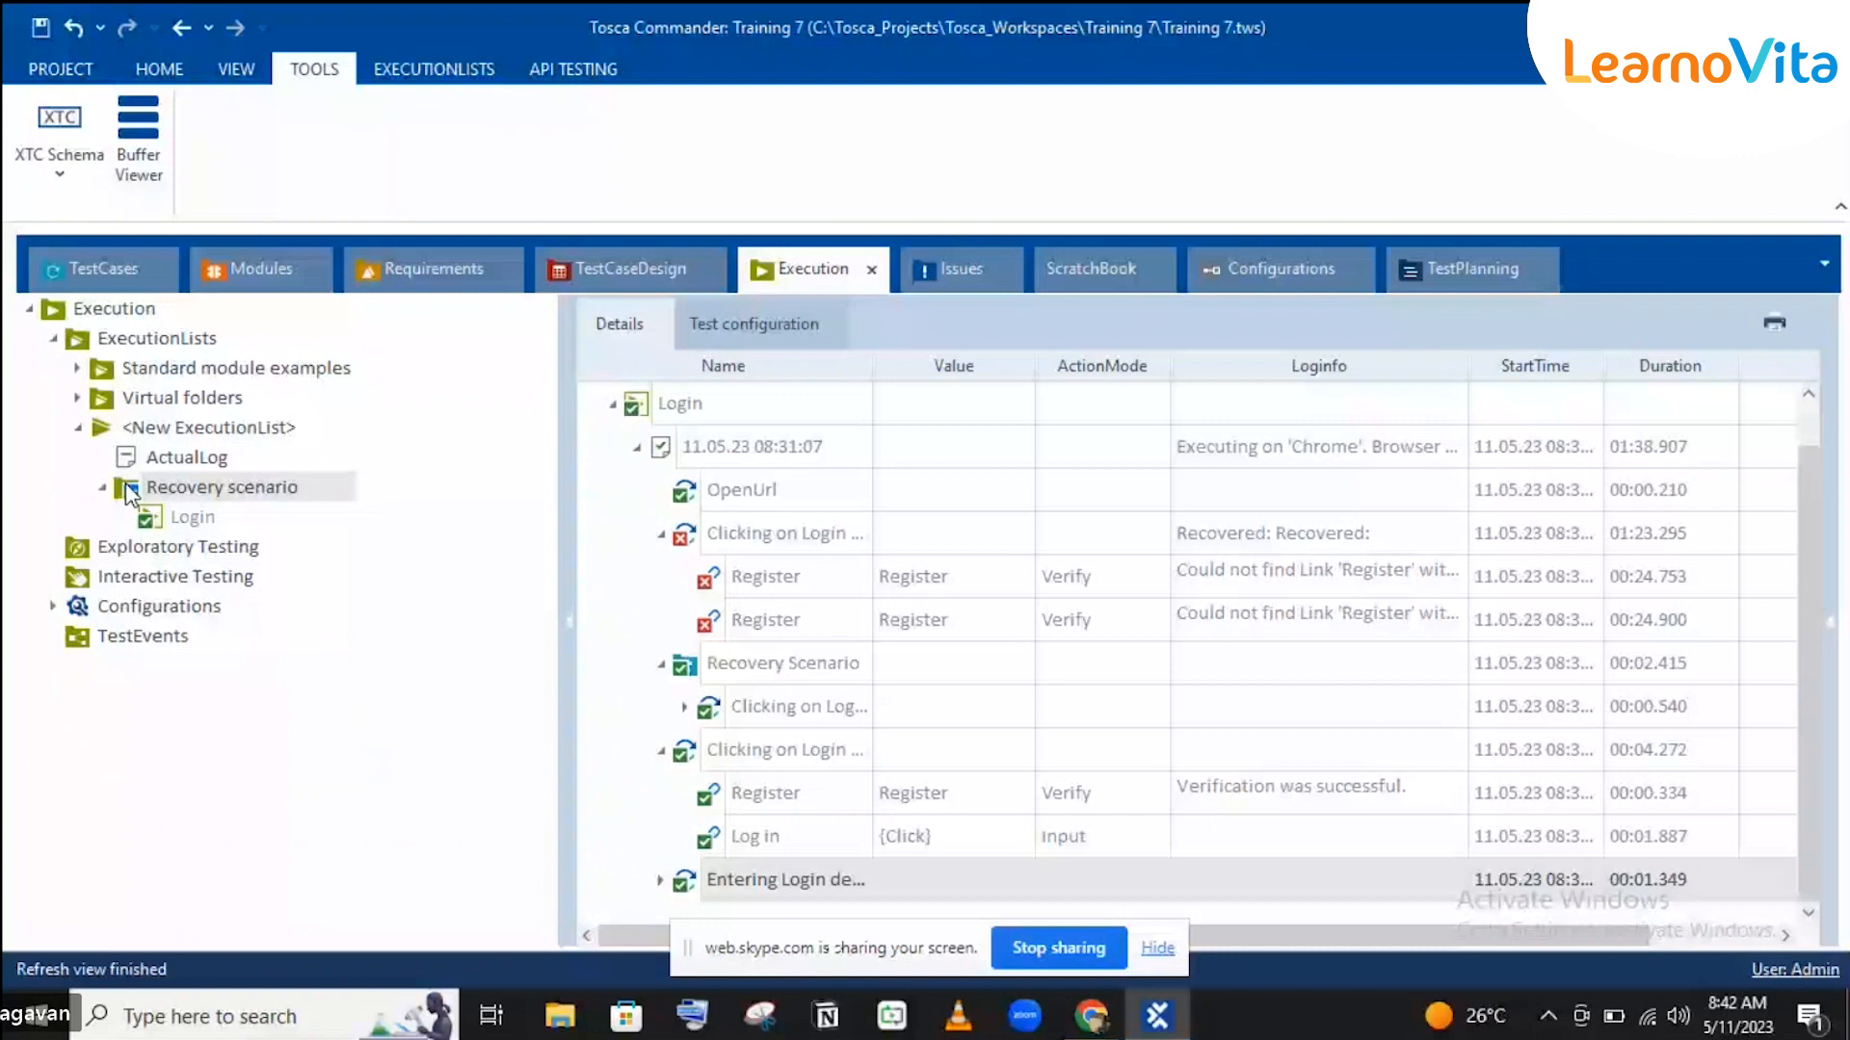
pyautogui.click(127, 485)
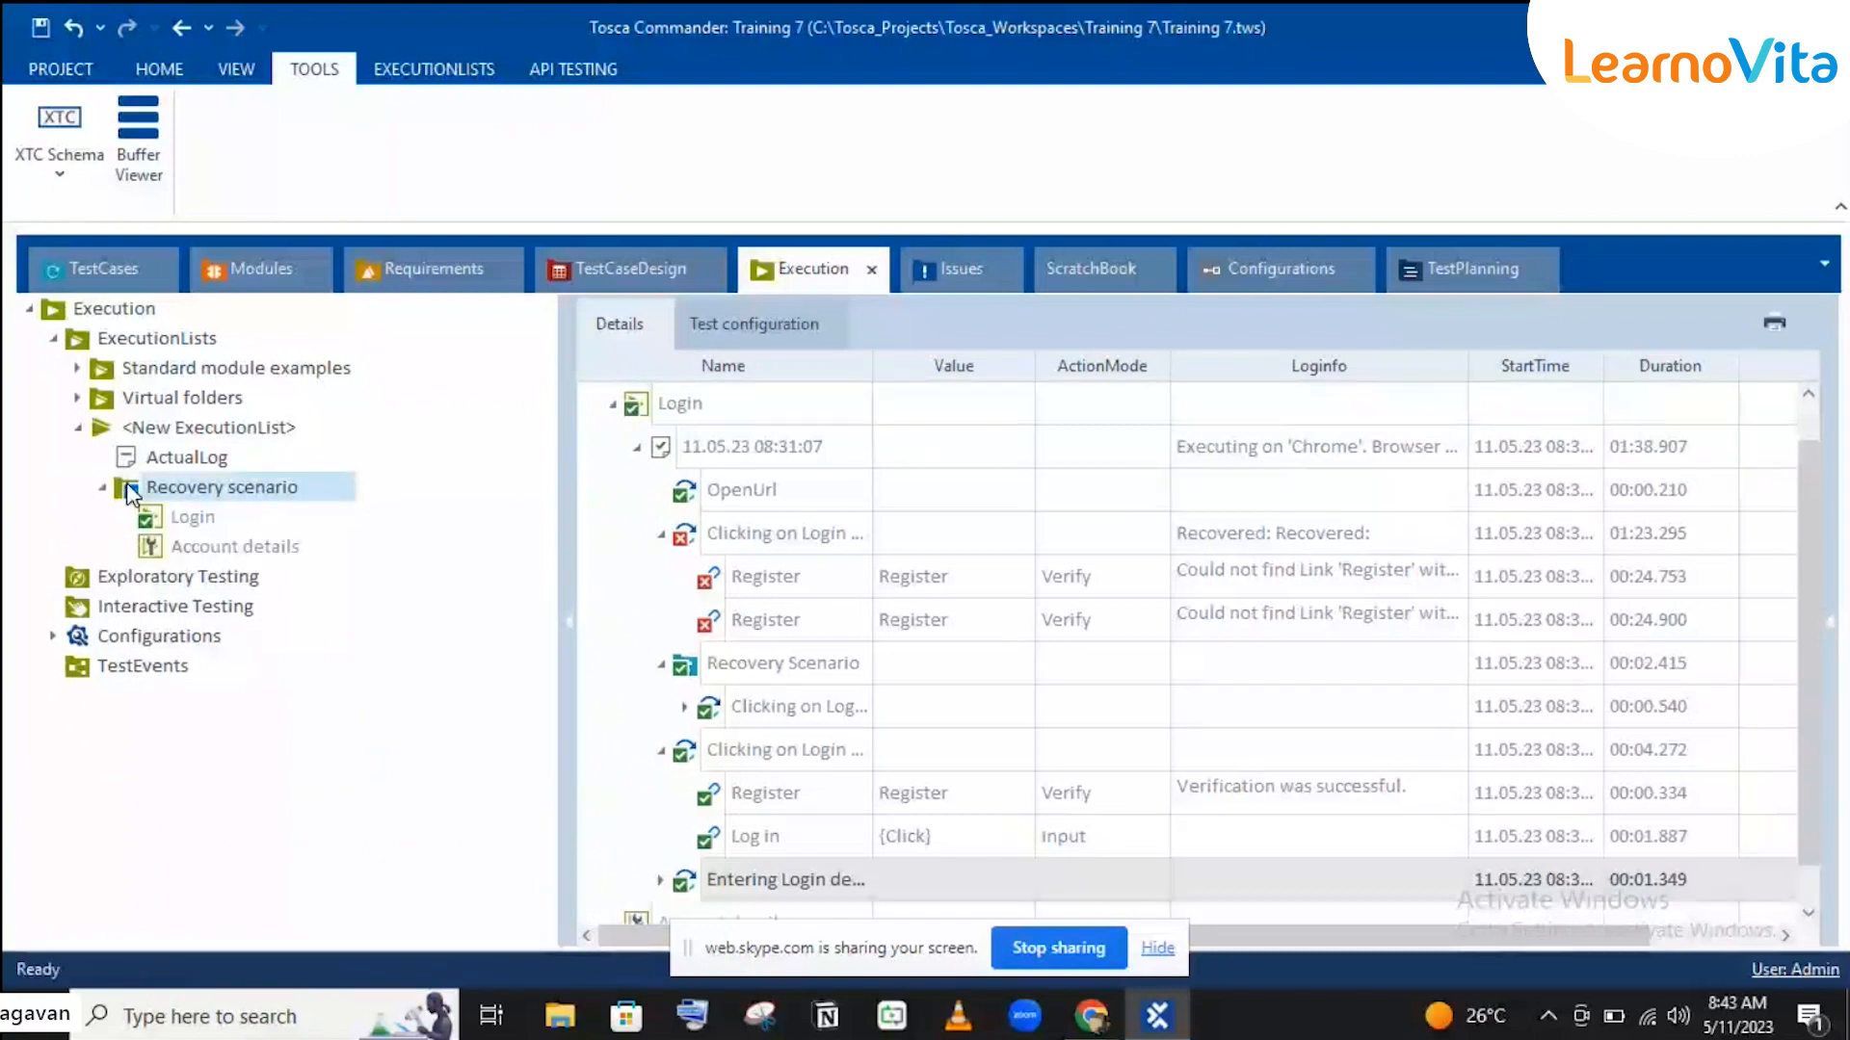
# Step: Delete the 11.05.23 08:31:07 execution log of the Login test case and reselect the Recovery scenario entry
pyautogui.click(760, 446)
pyautogui.press('Delete')
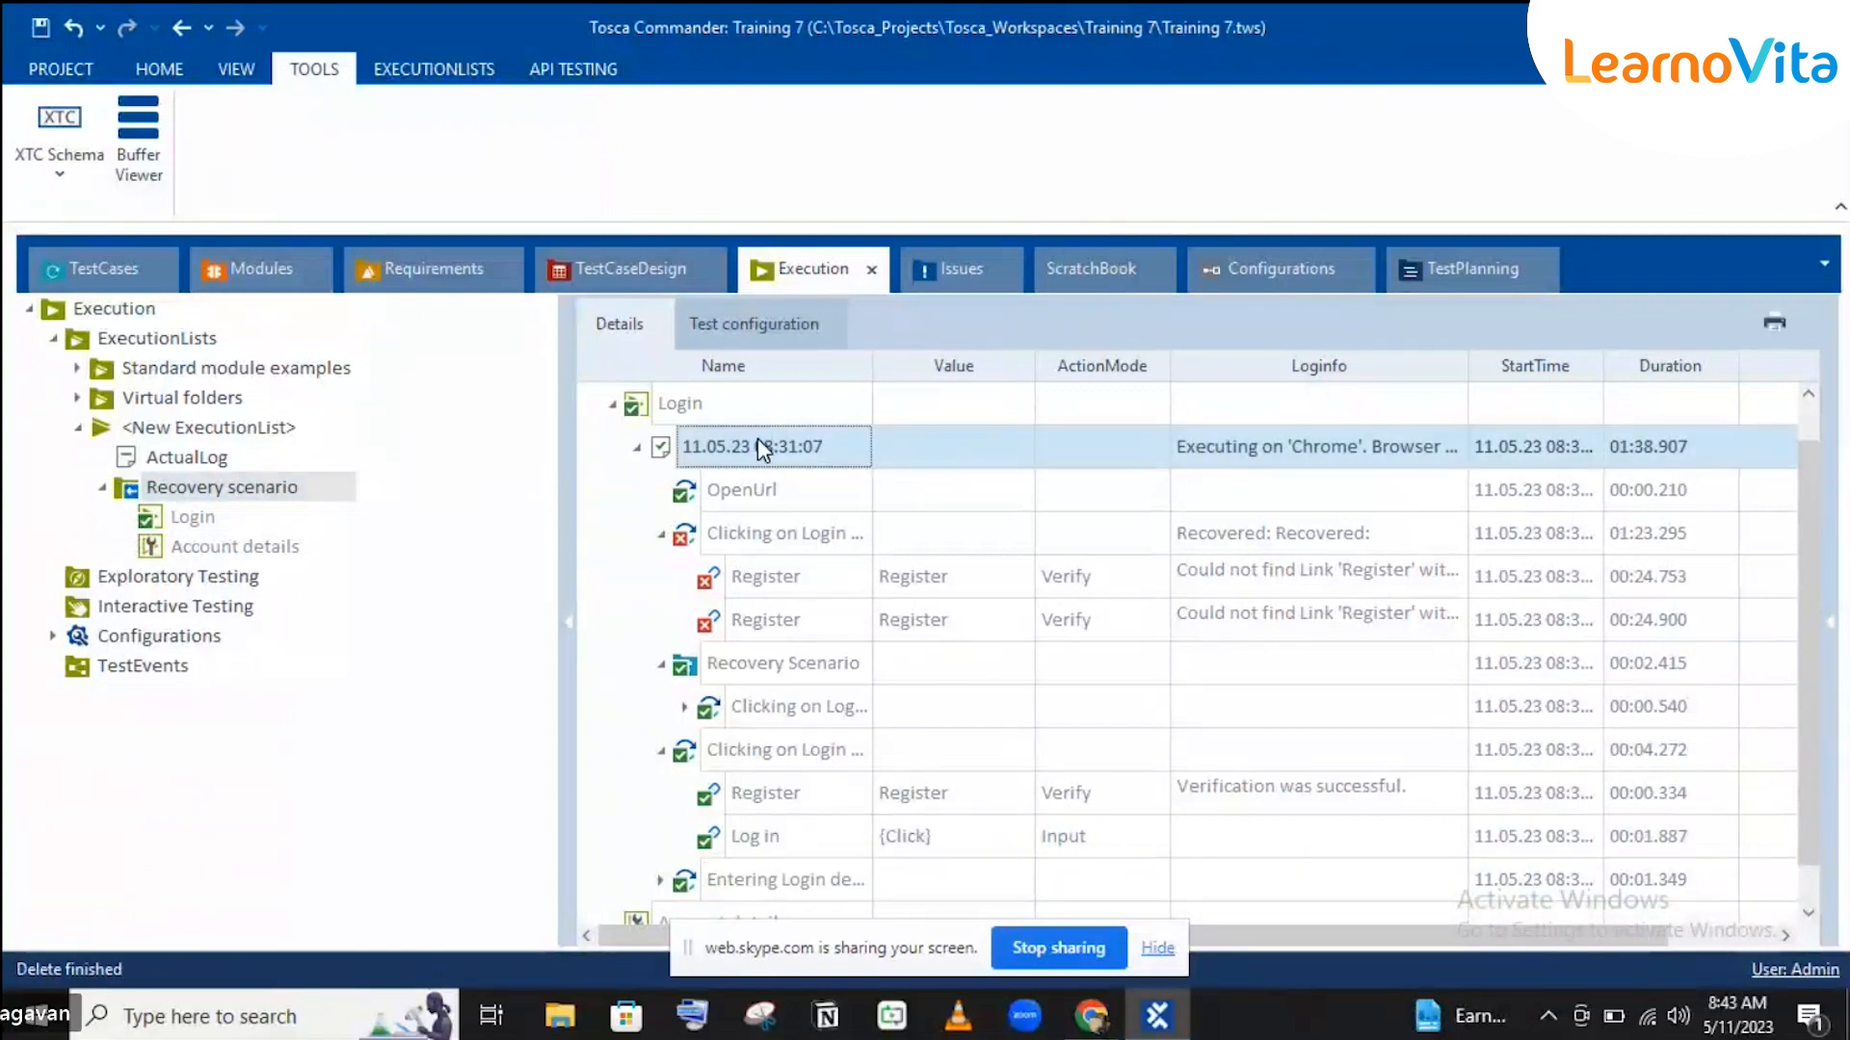
pyautogui.click(131, 492)
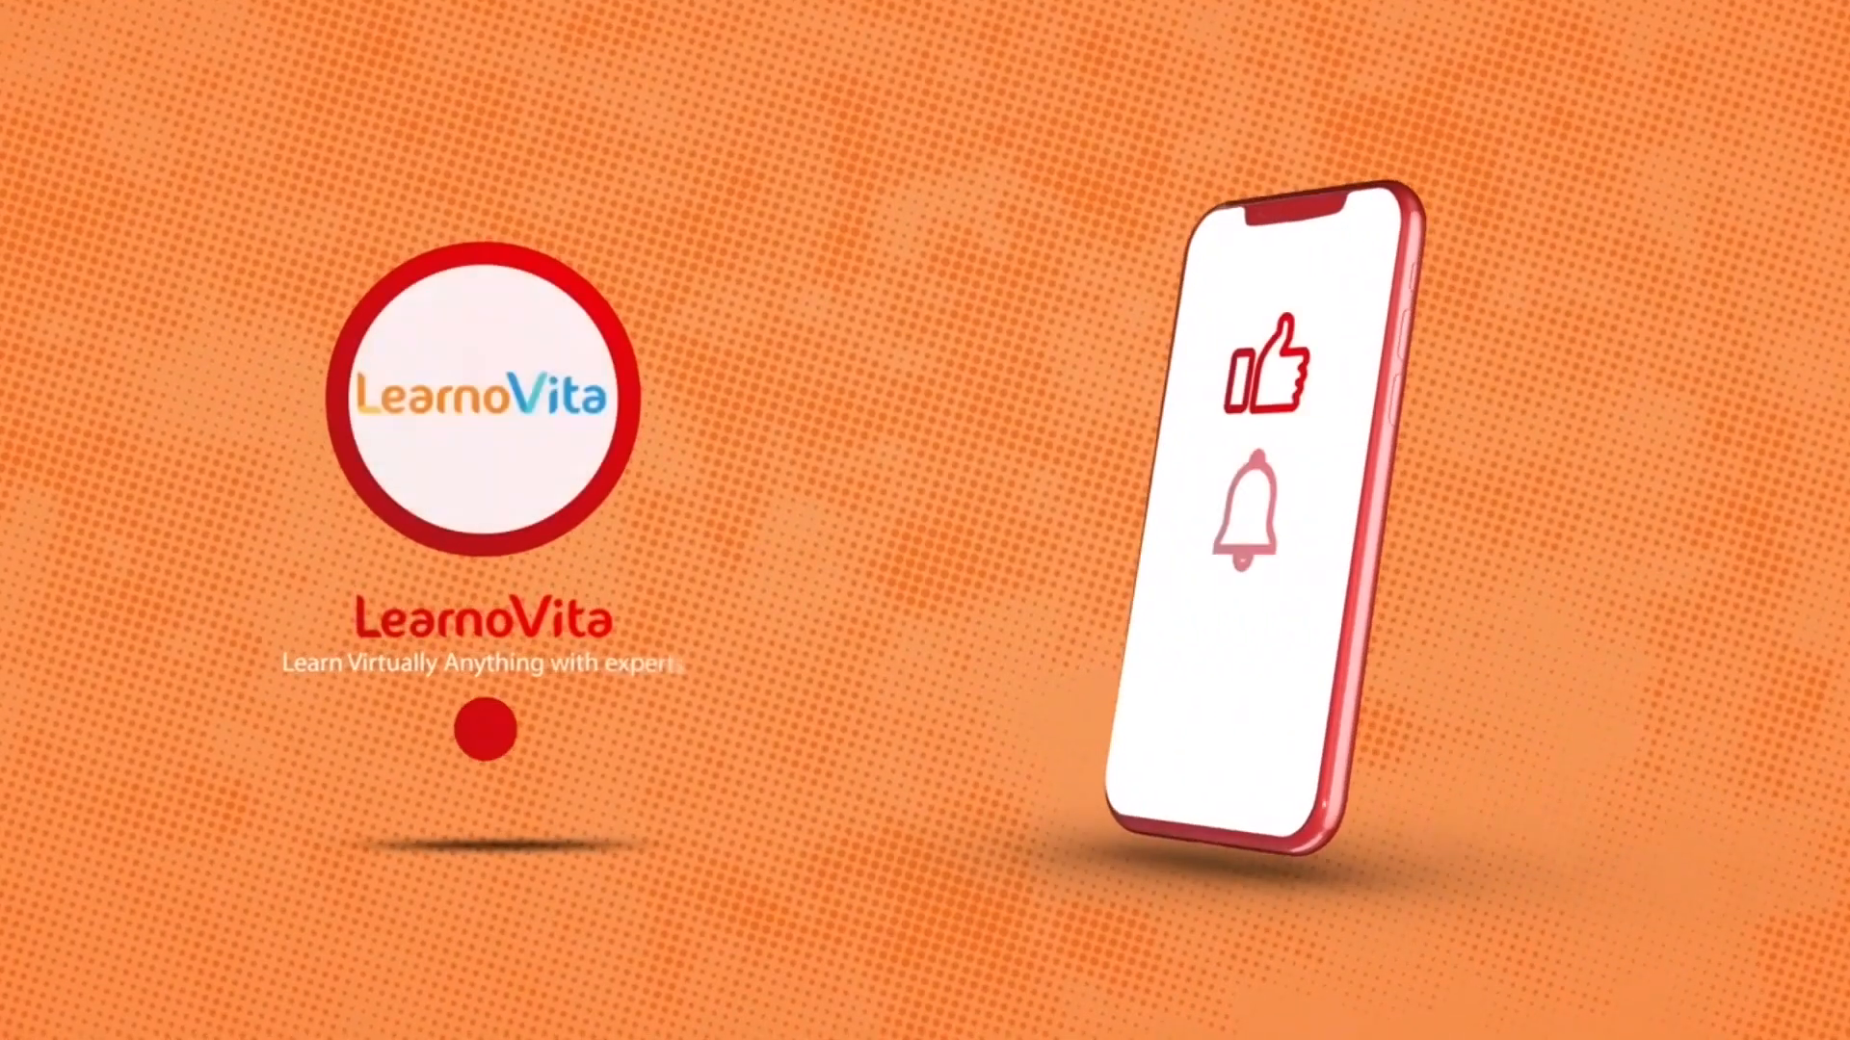